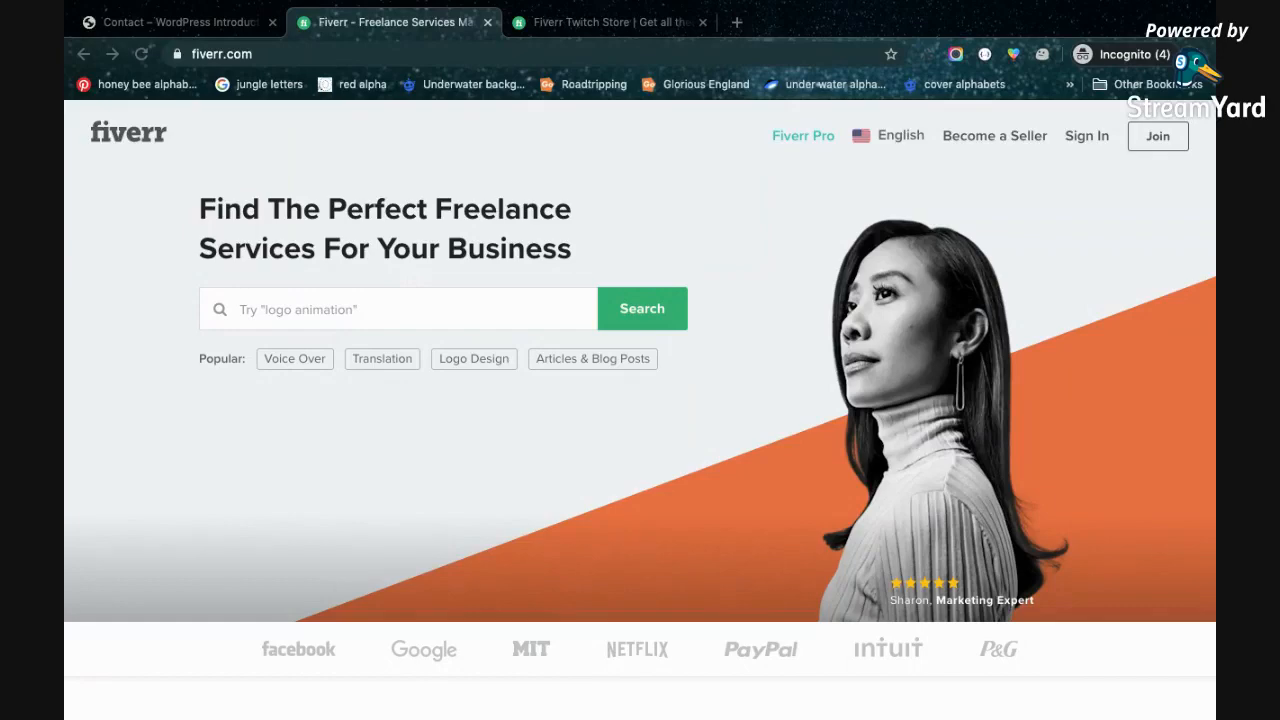
# - Switch to the Fiverr Twitch Store tab and load gmail.com there from the address bar
pyautogui.click(609, 24)
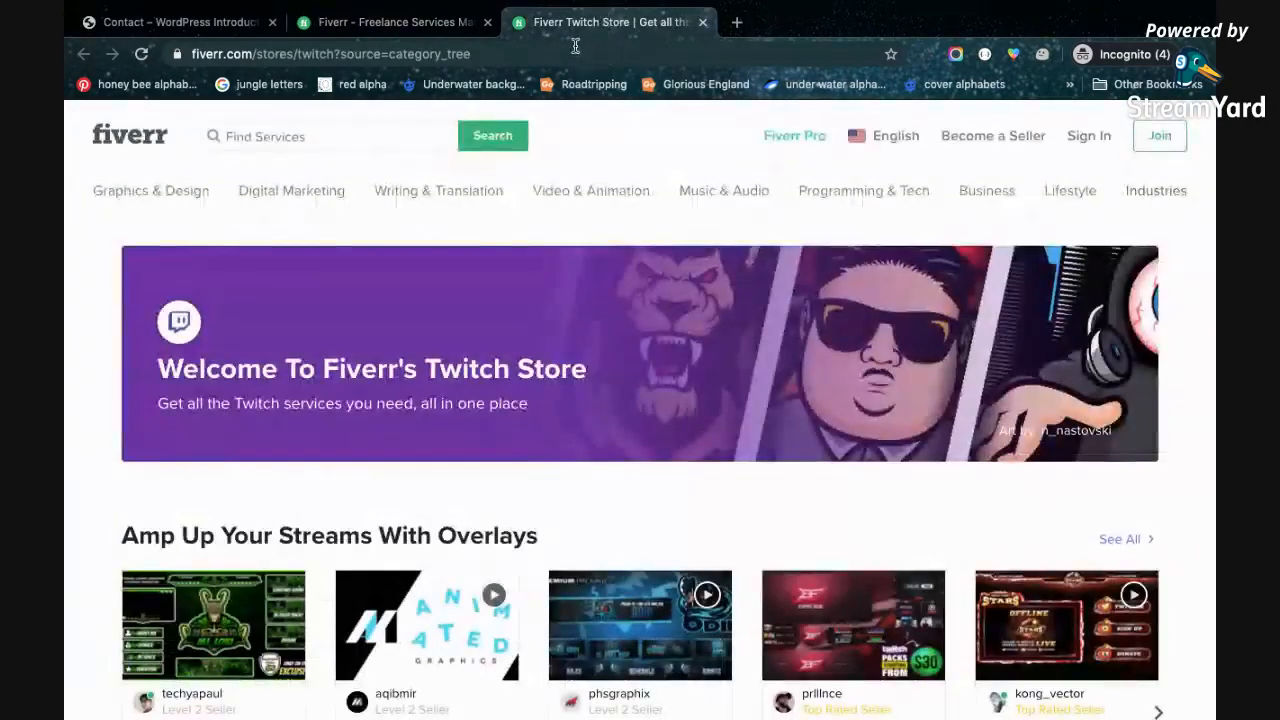
pyautogui.click(575, 50)
pyautogui.write('g,')
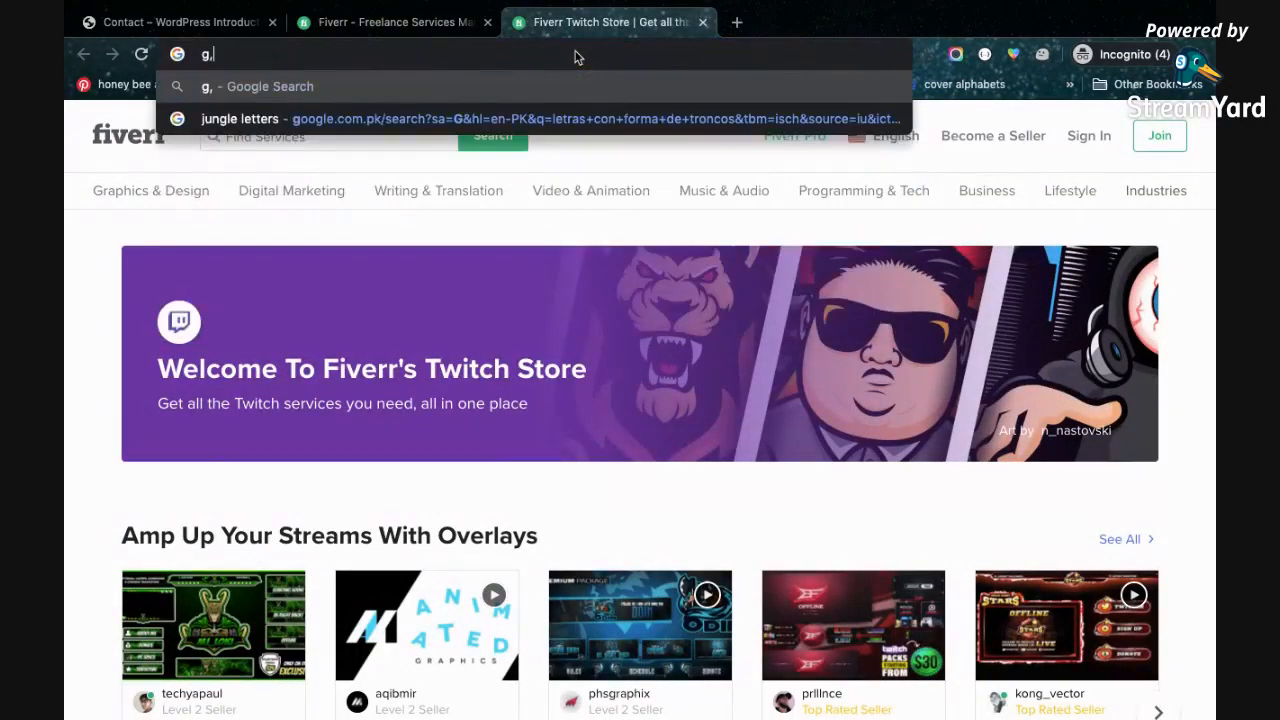
pyautogui.press('BackSpace')
pyautogui.write('ma')
pyautogui.press('Return')
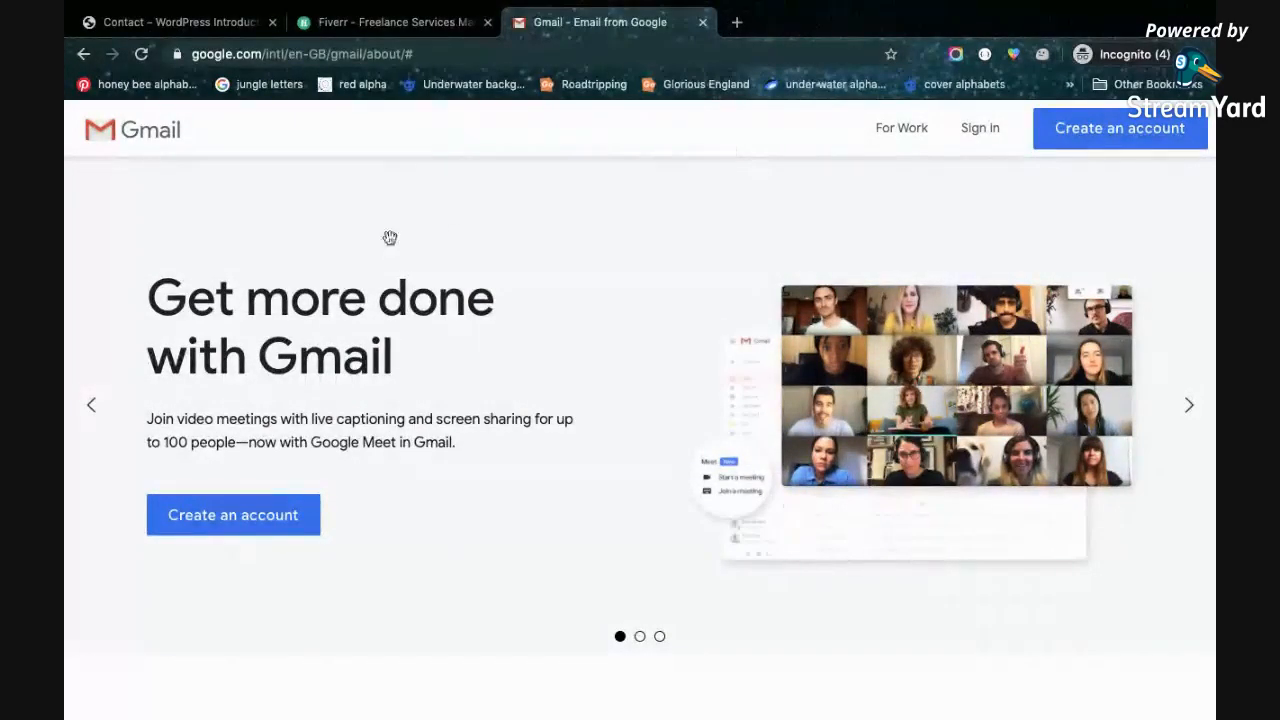
# - Start a new Google account, entering the first name, last name and a desired username
pyautogui.click(1142, 138)
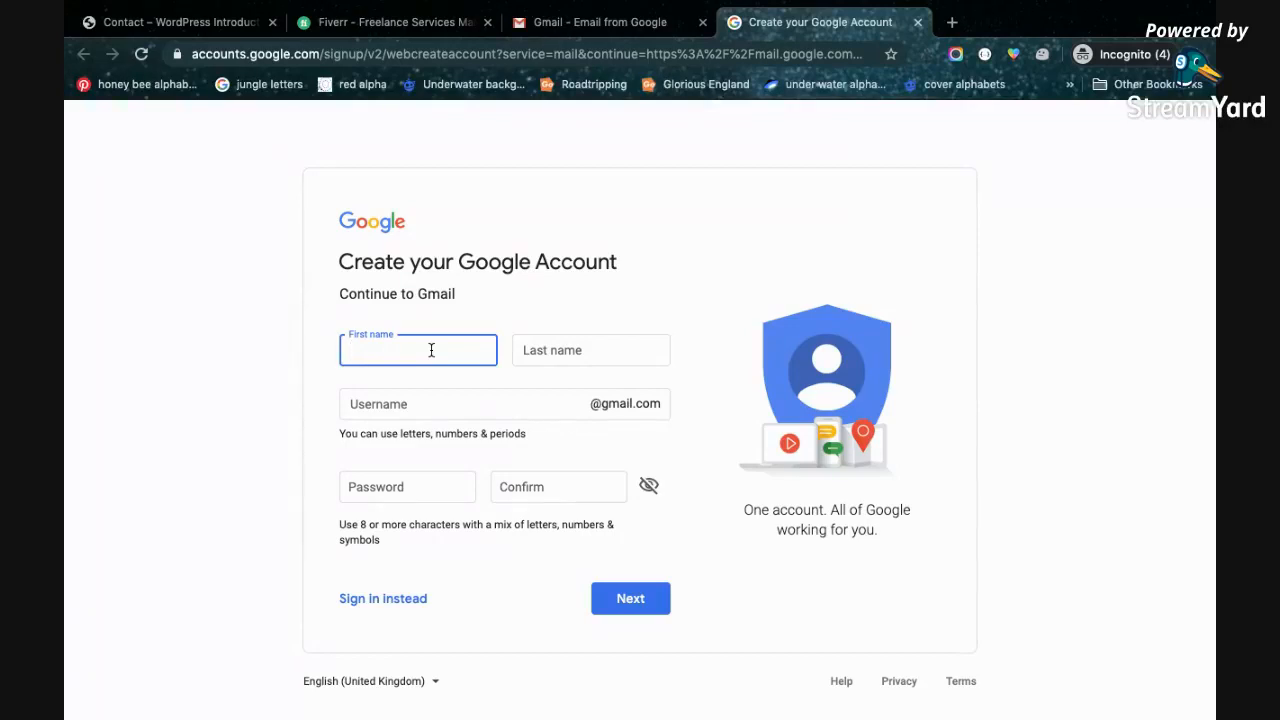
pyautogui.press('Tab')
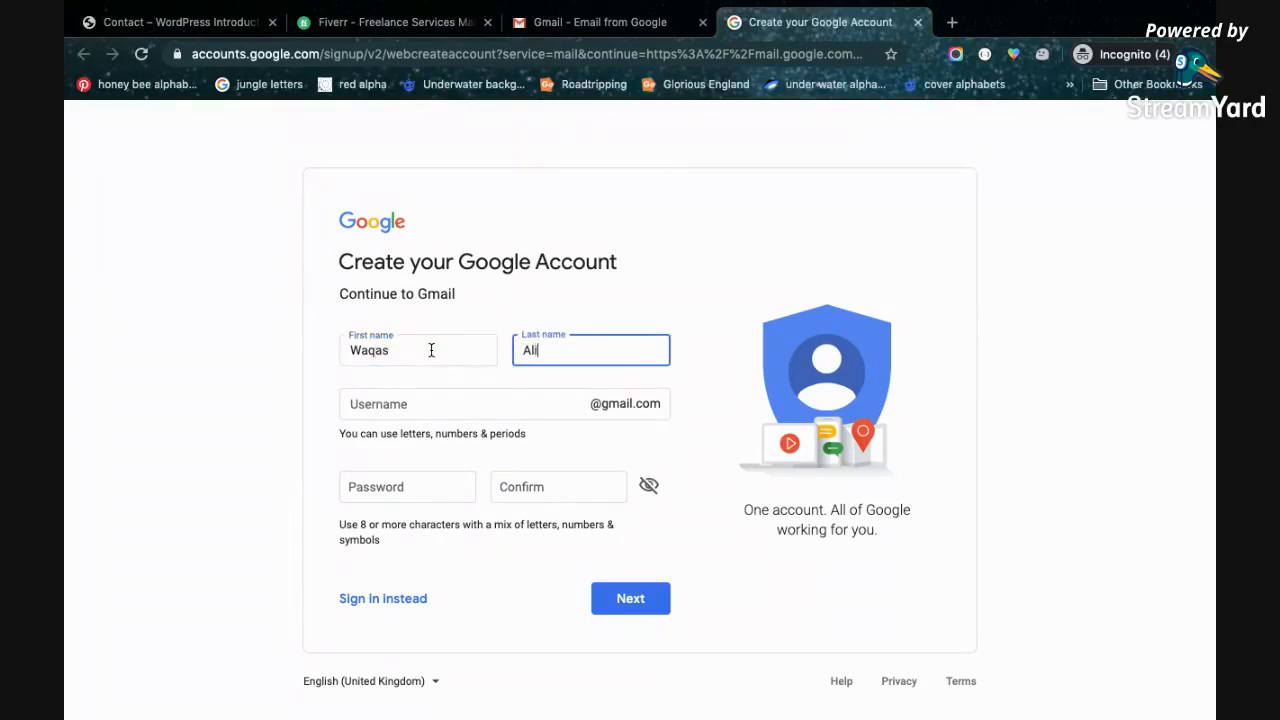
pyautogui.press('Tab')
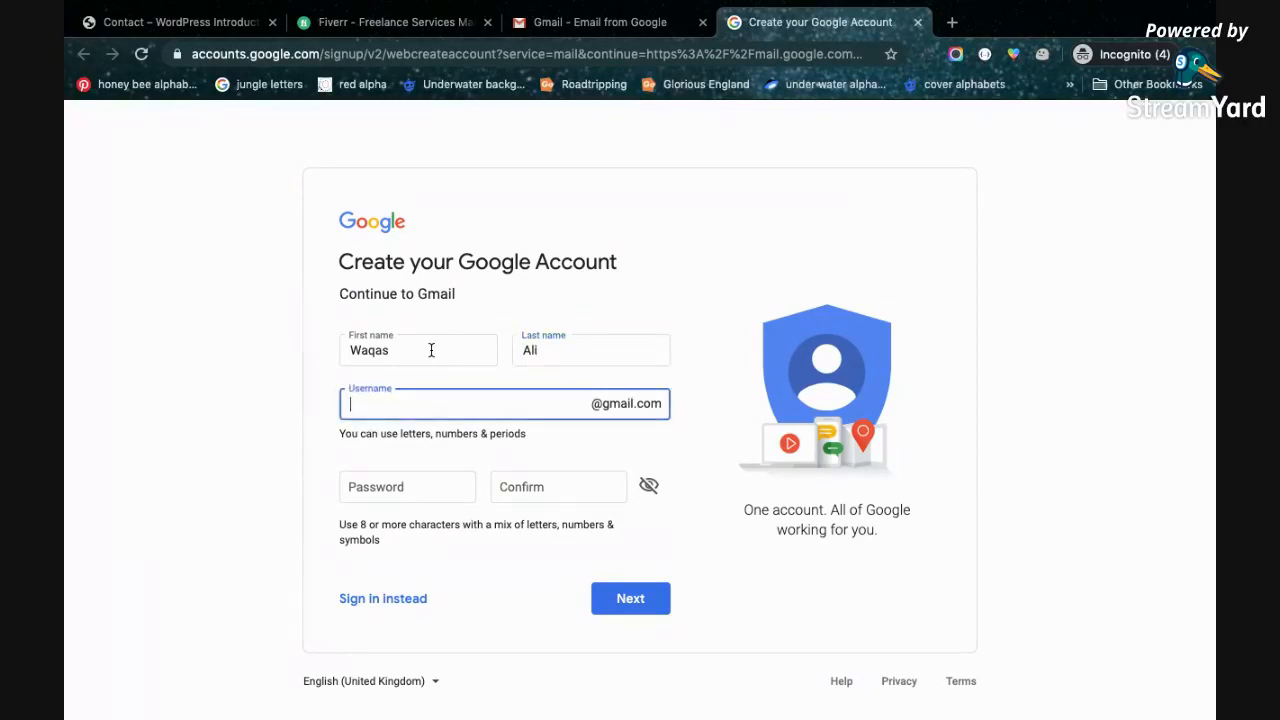
pyautogui.write('0')
pyautogui.press('BackSpace')
pyautogui.write('129')
# - Enter and confirm the account password, then submit the sign-up details
pyautogui.click(414, 490)
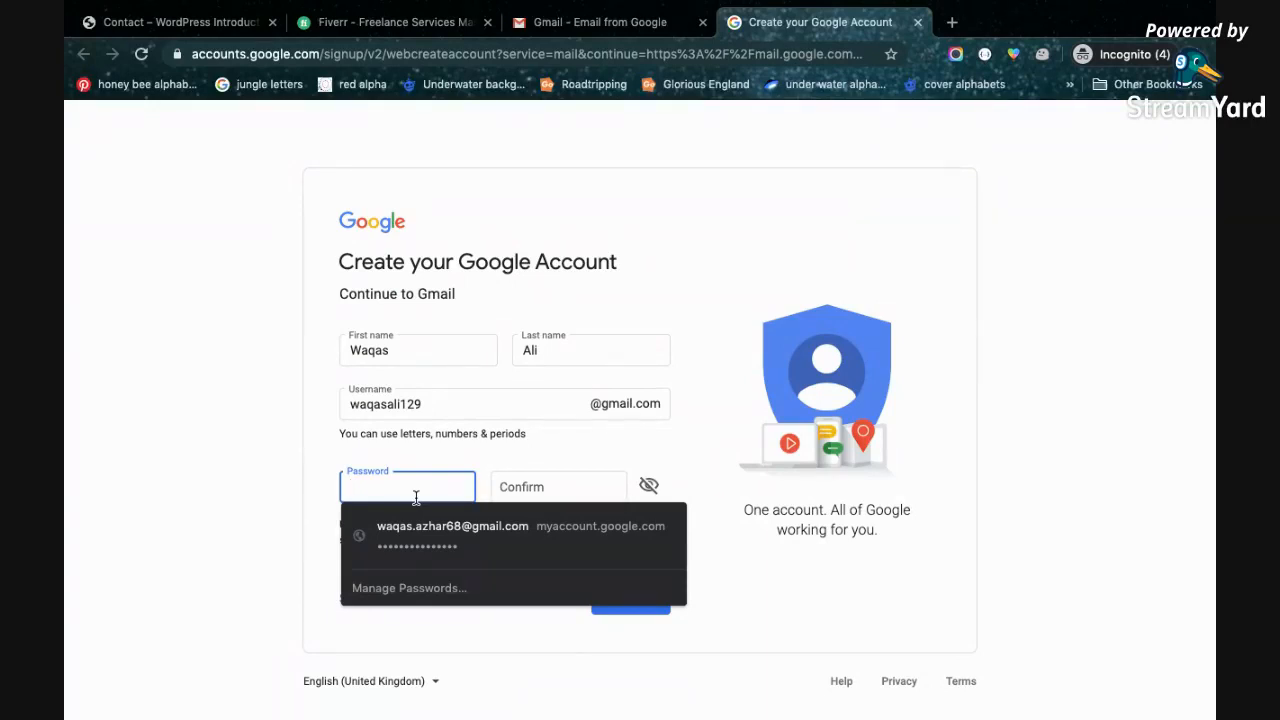
pyautogui.write('•••••••')
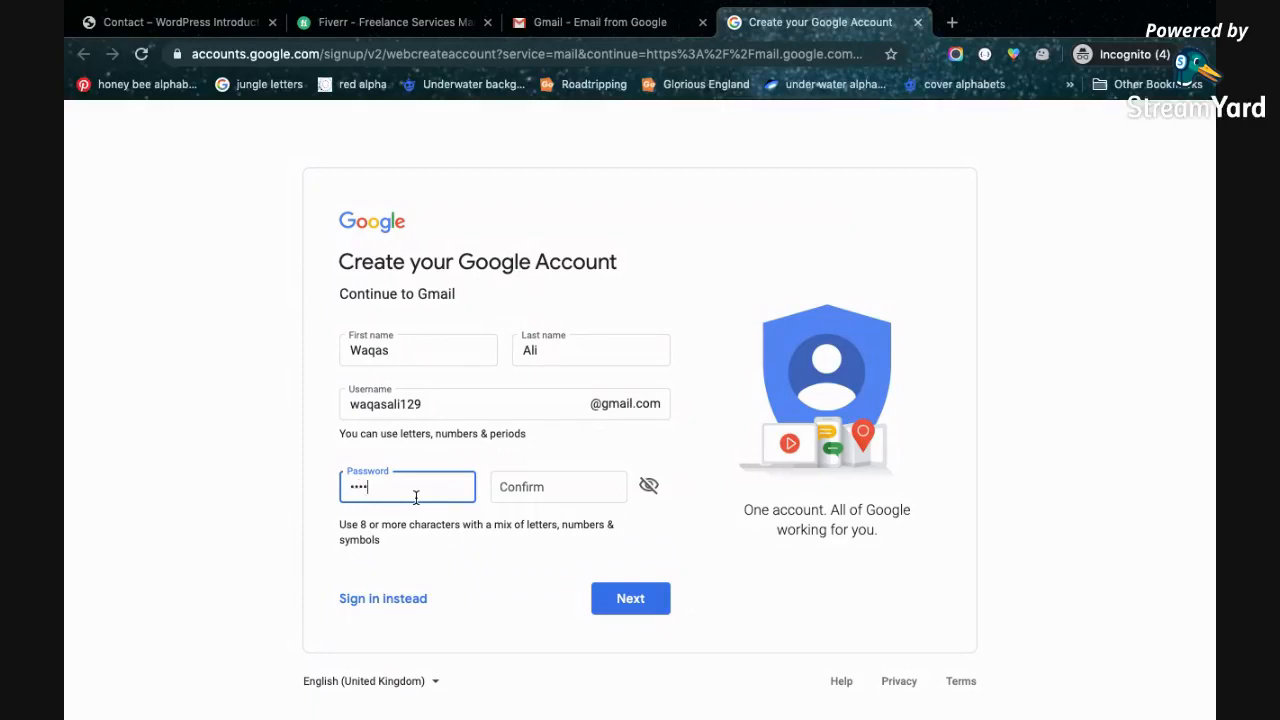
pyautogui.write('••')
pyautogui.press('Tab')
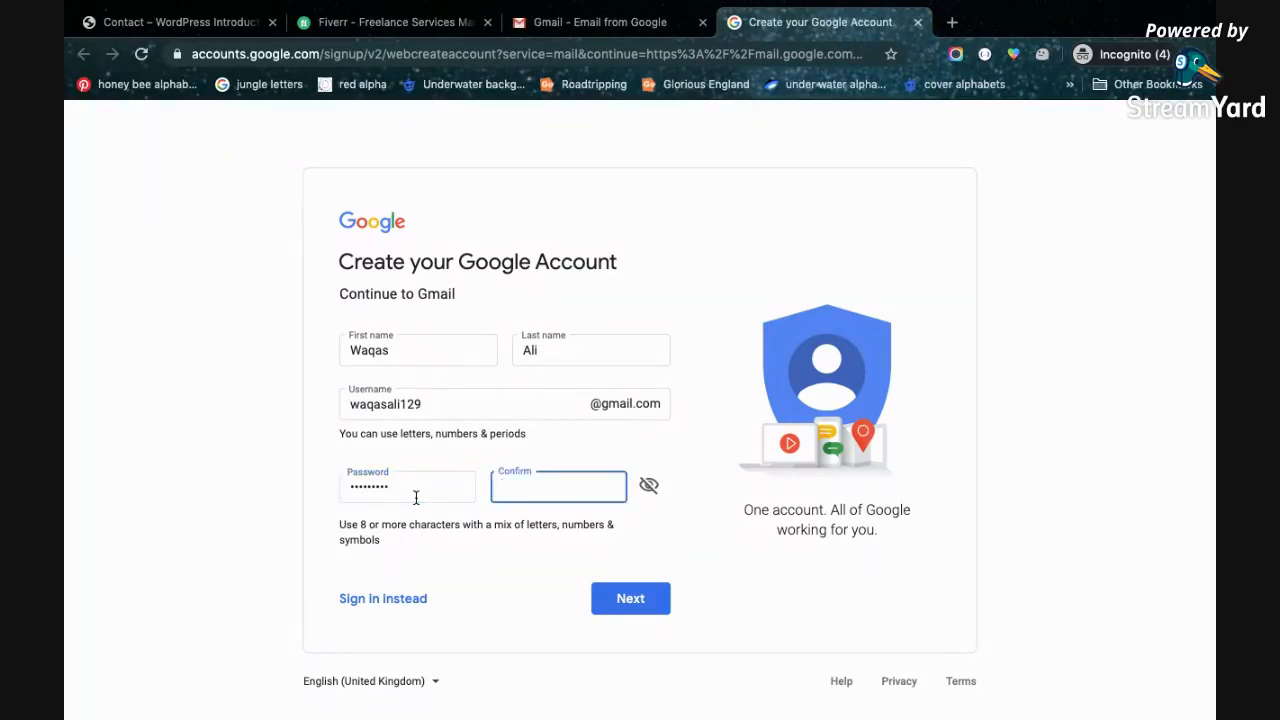
pyautogui.write('•••••••••')
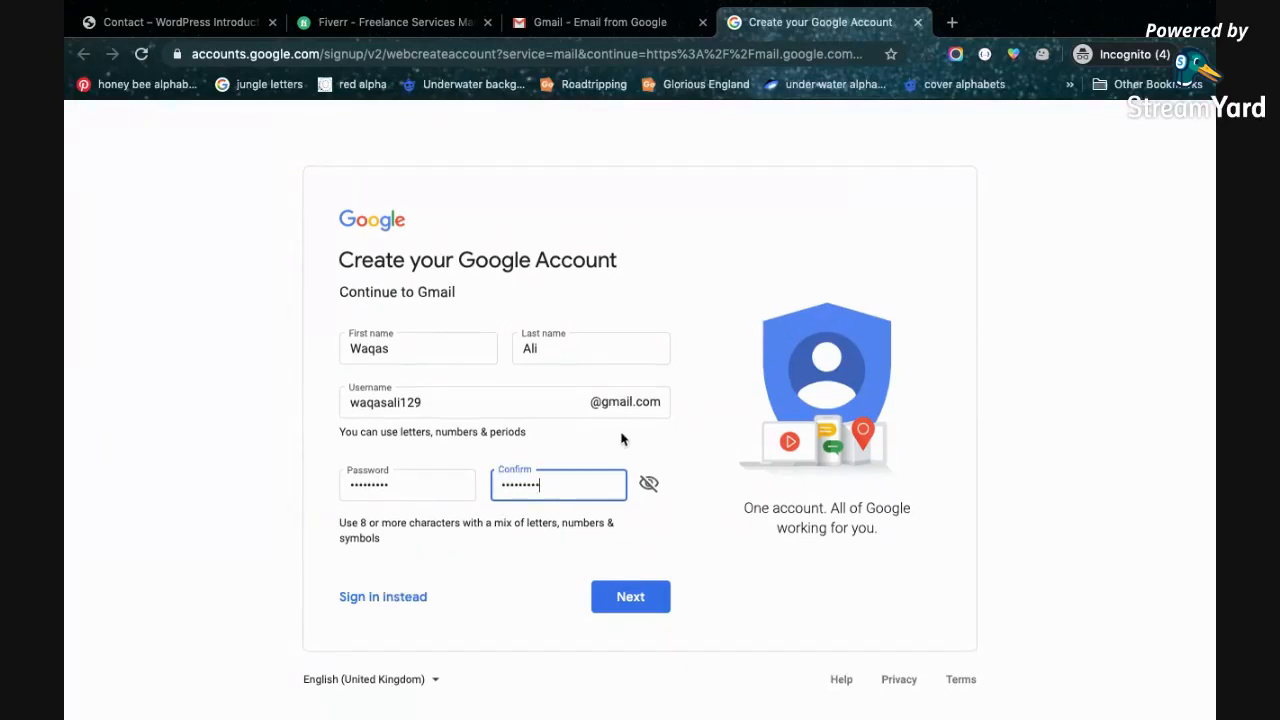
pyautogui.click(640, 612)
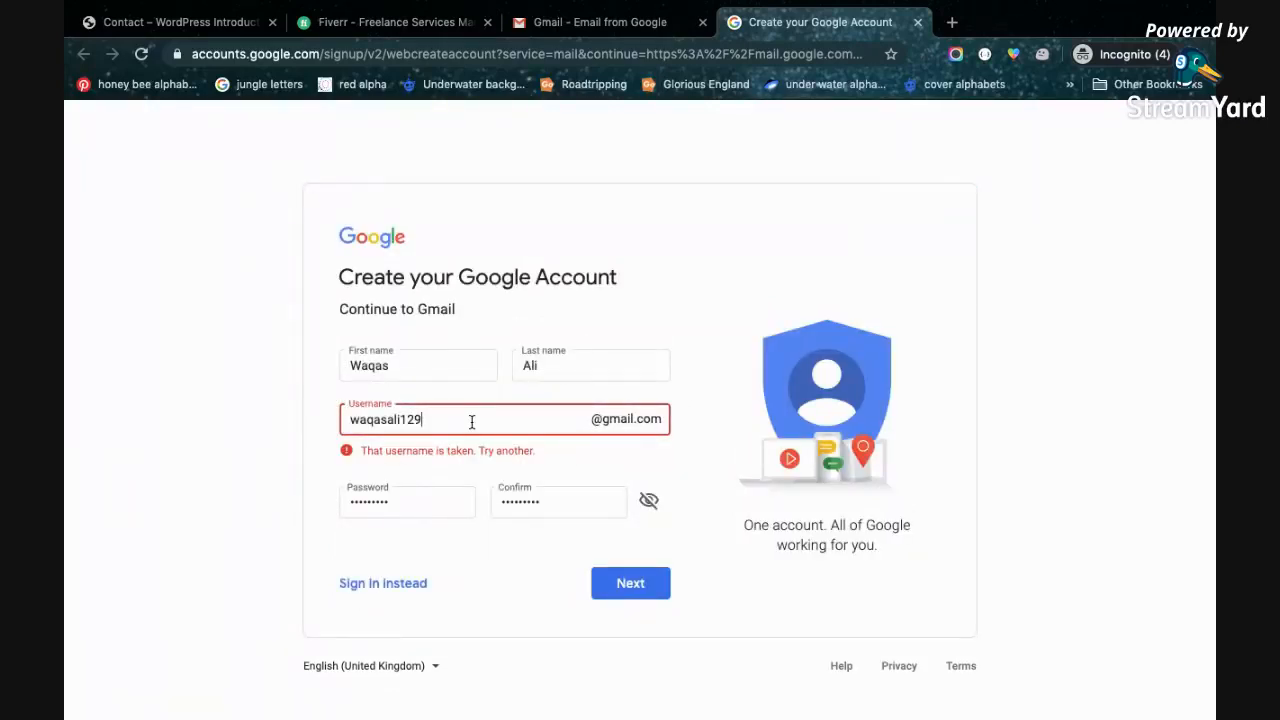
# - Try several numbered variations of the taken username, resubmitting each one
pyautogui.press('BackSpace')
pyautogui.press('BackSpace')
pyautogui.press('BackSpace')
pyautogui.press('Left')
pyautogui.press('Left')
pyautogui.press('Left')
pyautogui.write('.')
pyautogui.press('BackSpace')
pyautogui.press('Right')
pyautogui.press('Right')
pyautogui.write('998')
pyautogui.click(630, 590)
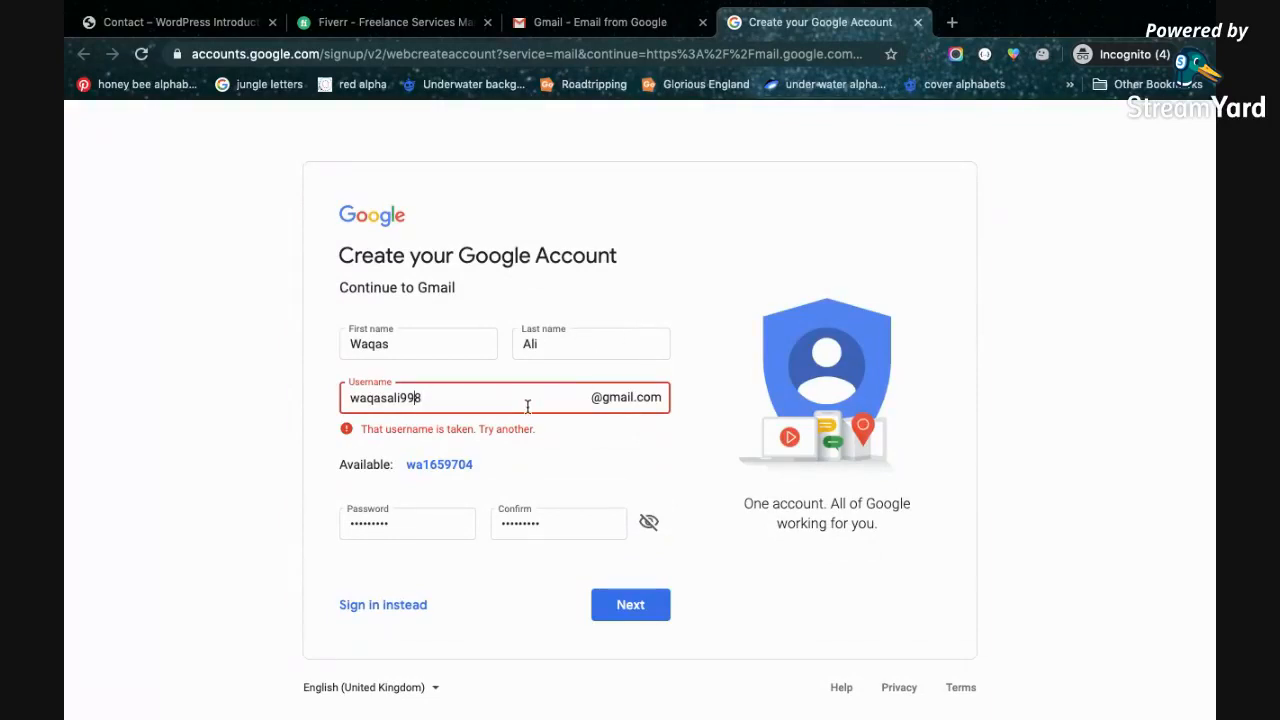
pyautogui.press('BackSpace')
pyautogui.press('BackSpace')
pyautogui.press('BackSpace')
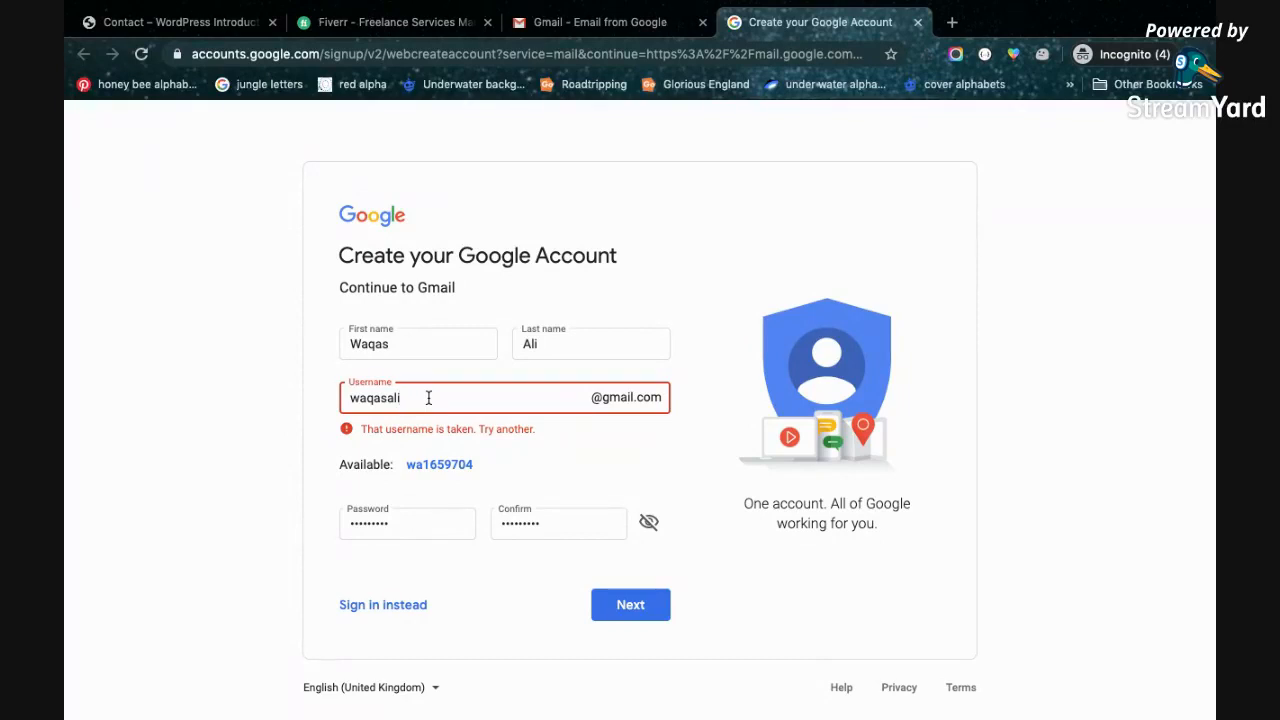
pyautogui.write('776')
pyautogui.click(615, 608)
# - Replace the whole username with an entirely new candidate name
pyautogui.write('90')
pyautogui.doubleClick(456, 397)
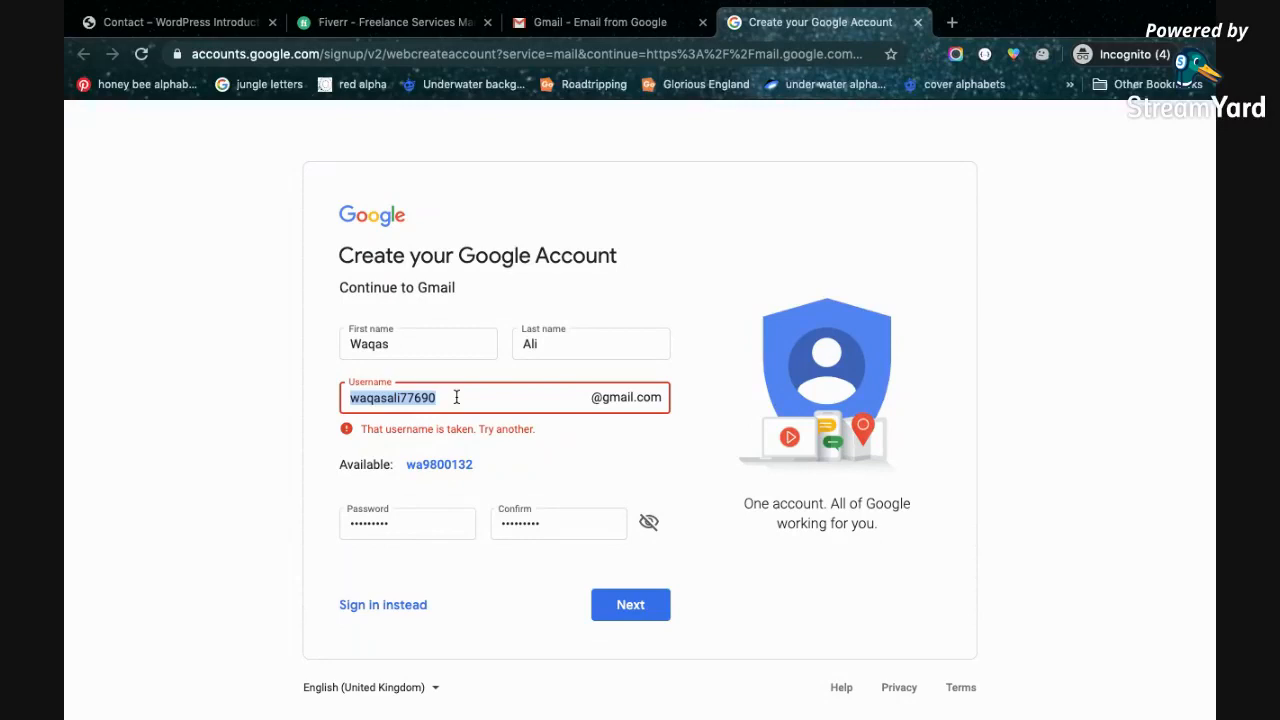
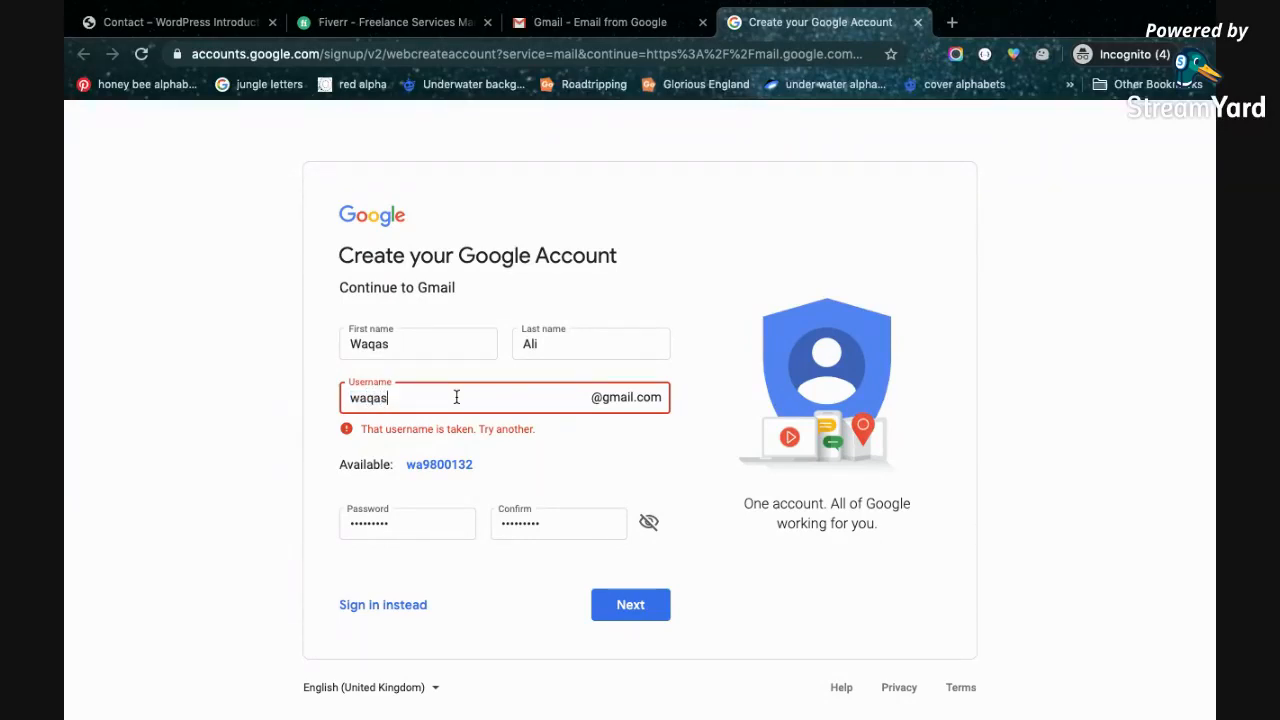
# - Submit the new username, then verify the account with a phone number and the texted code
pyautogui.write('129')
pyautogui.click(629, 615)
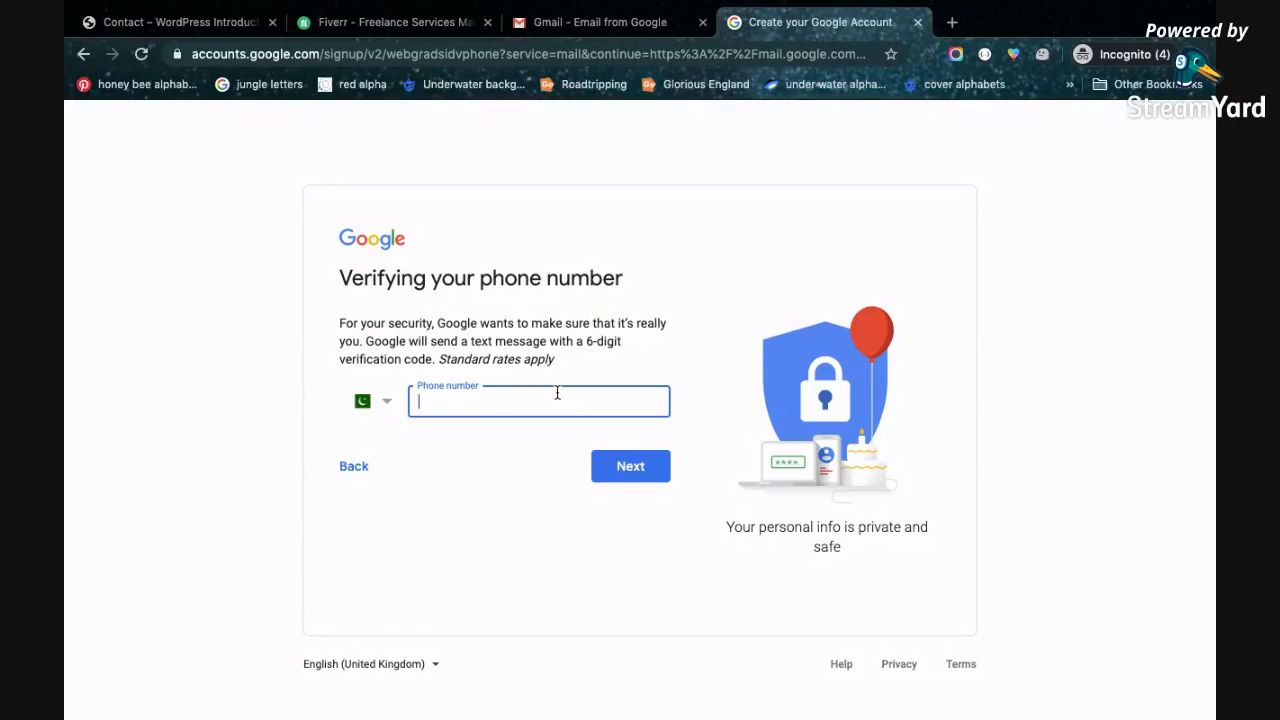
pyautogui.click(604, 470)
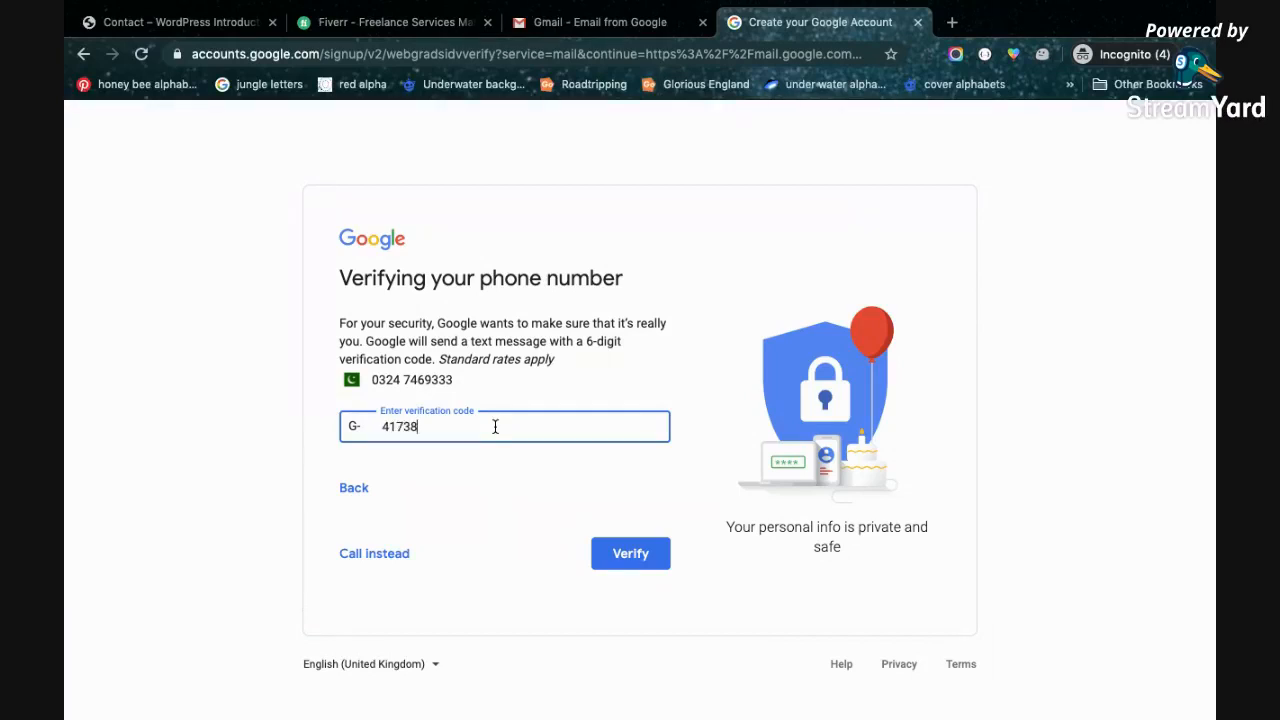
pyautogui.click(608, 550)
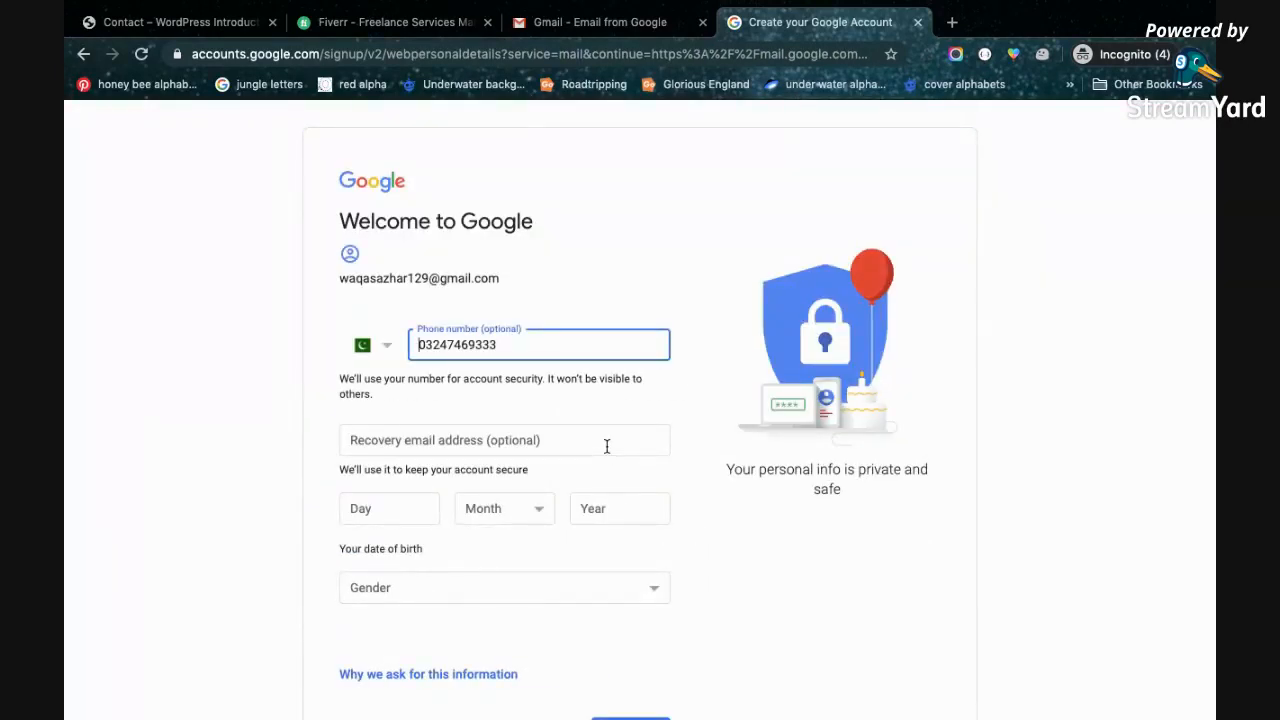
# - Enter the recovery e-mail address, a Gmail address
pyautogui.click(606, 446)
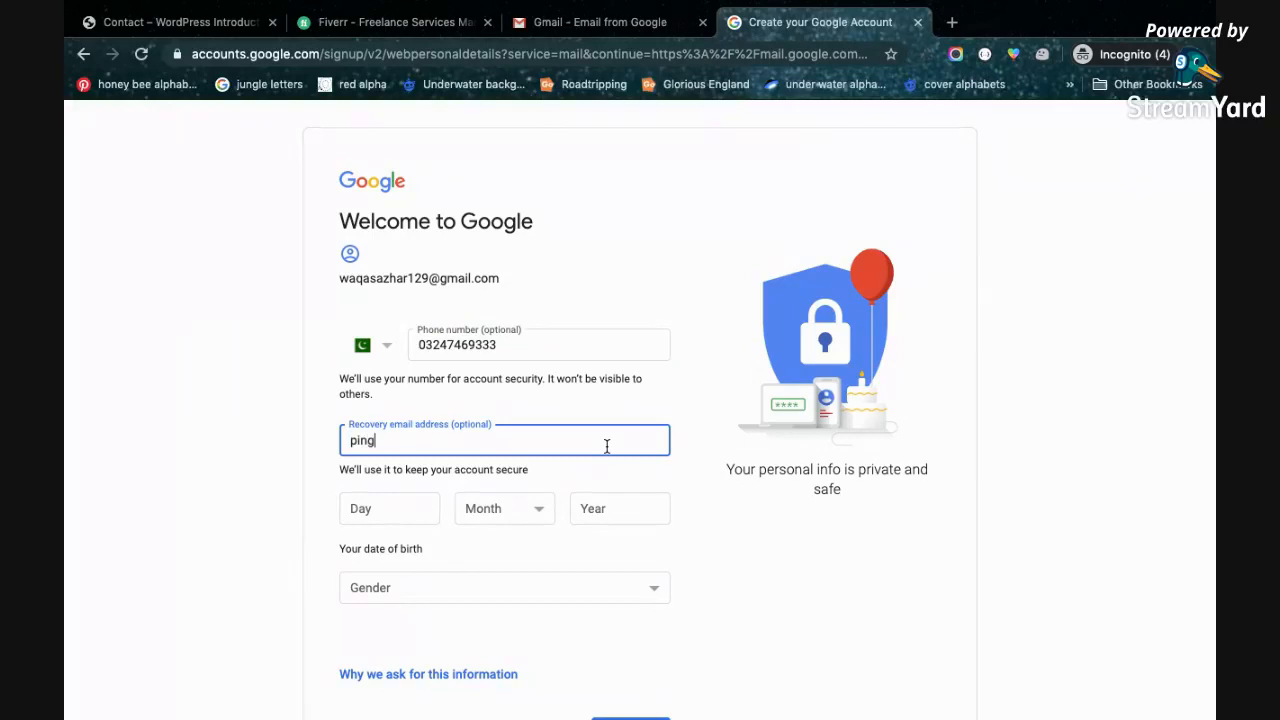
pyautogui.press('Tab')
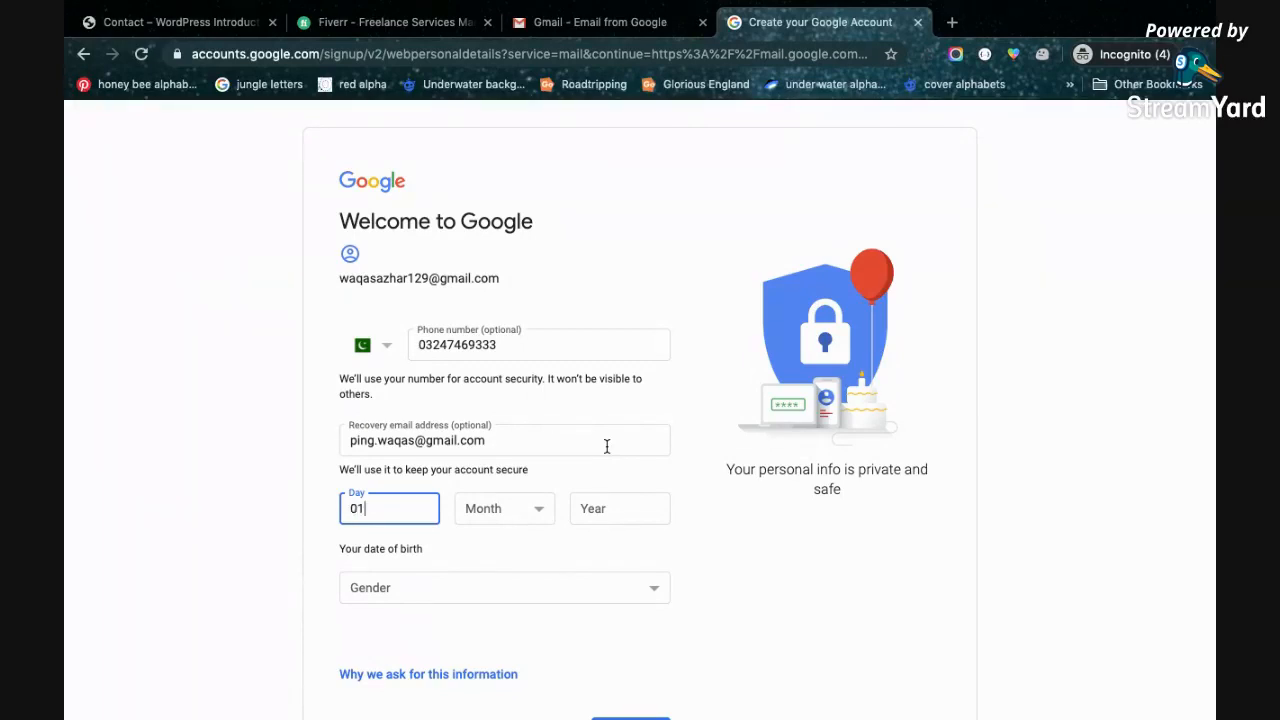
# - Set the birth month to January, fill in the birth year, choose a gender, and submit
pyautogui.press('Tab')
pyautogui.press('j')
pyautogui.press('Tab')
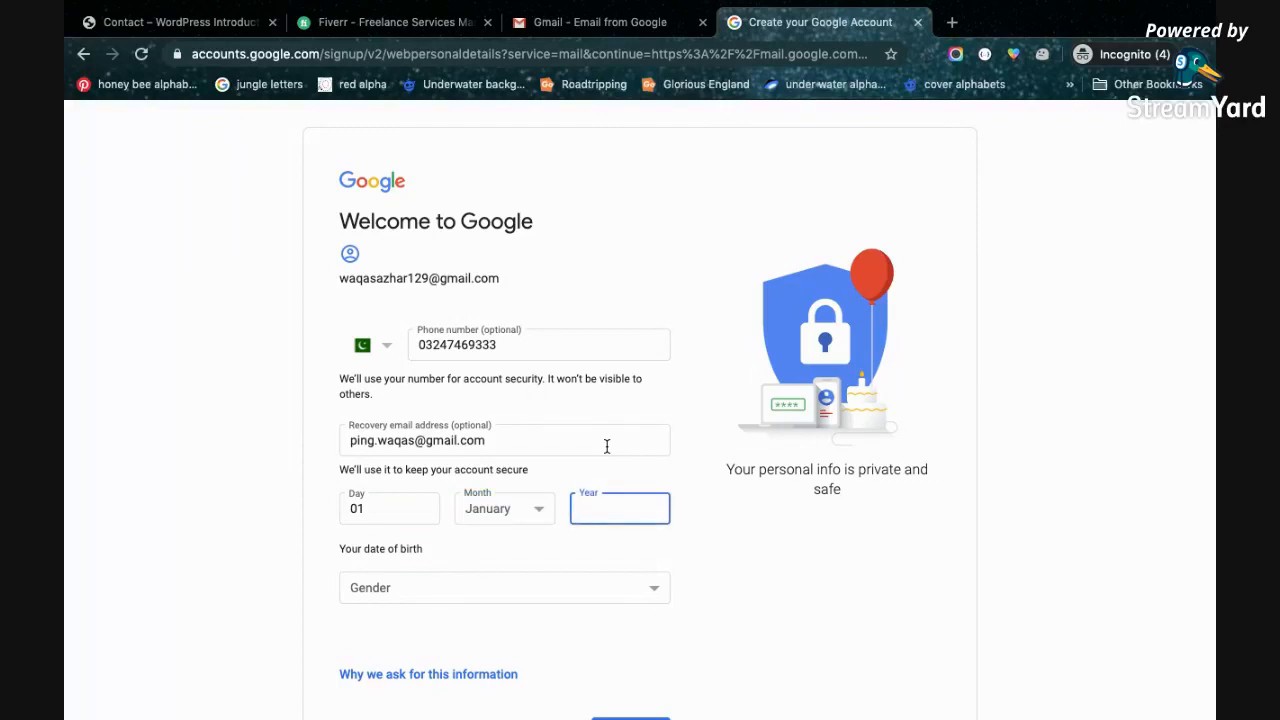
pyautogui.write('1990')
pyautogui.scroll(-2, 606, 446)
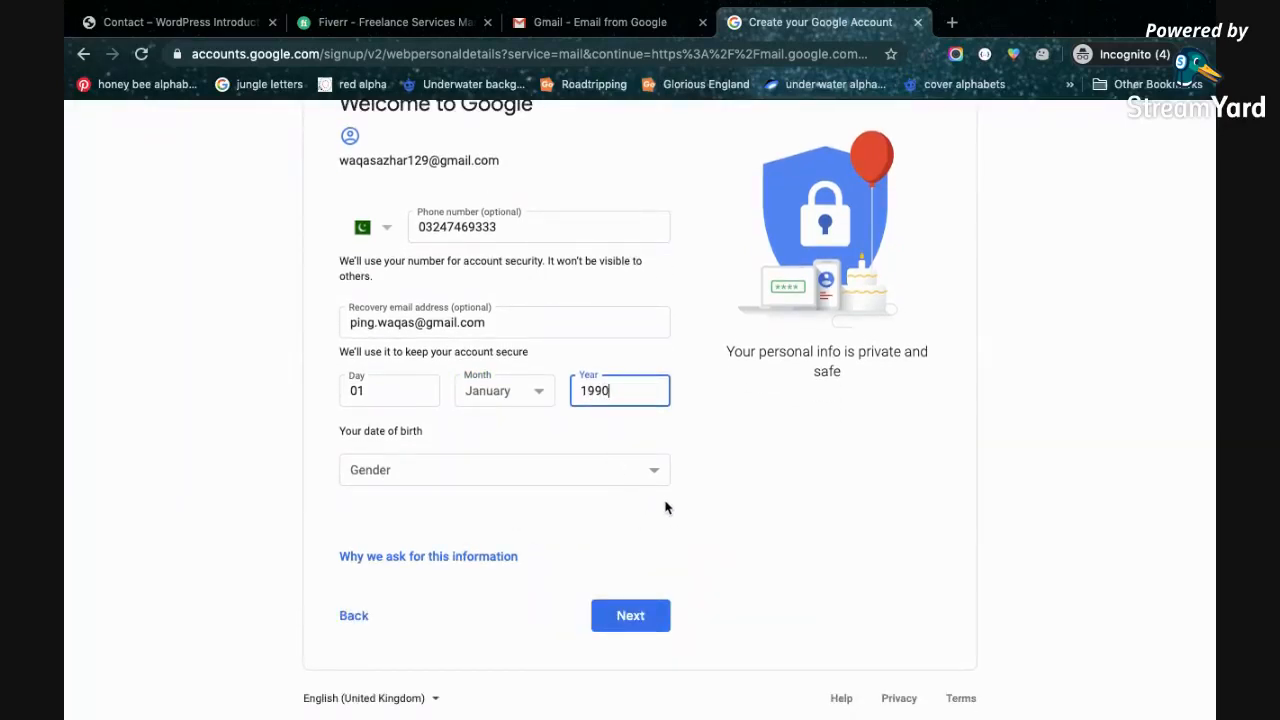
pyautogui.click(632, 617)
pyautogui.click(517, 470)
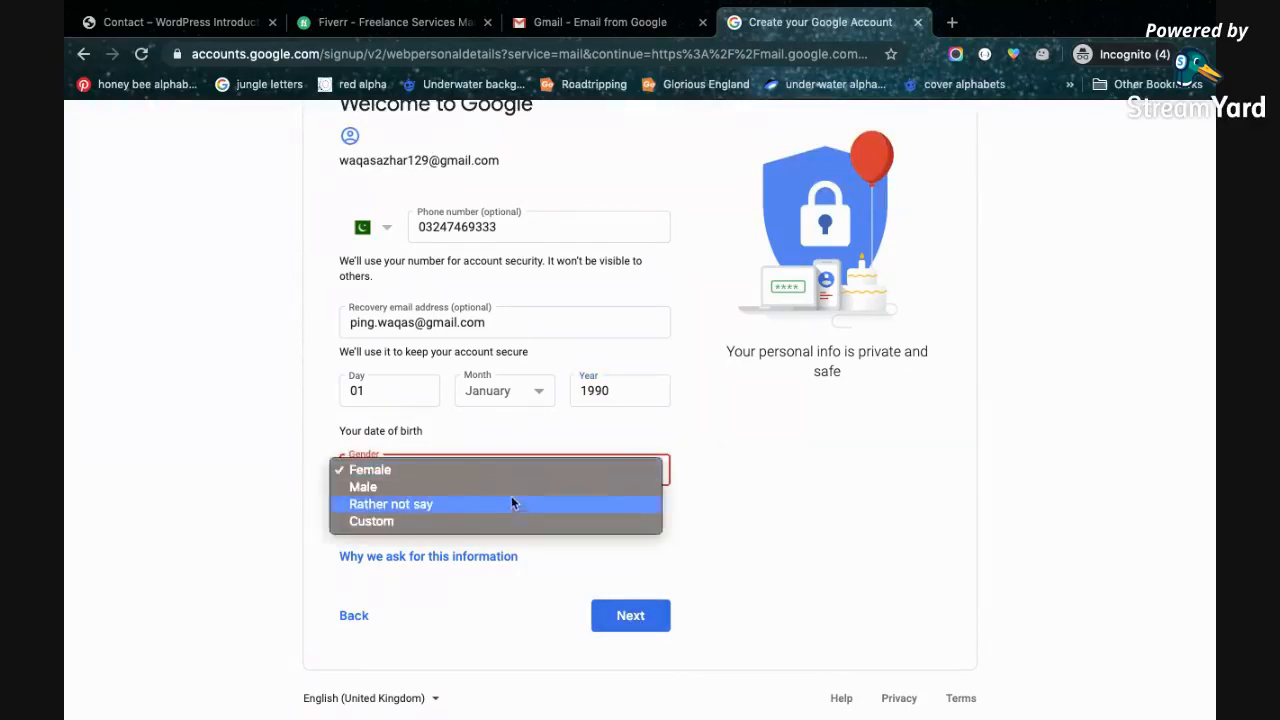
pyautogui.click(590, 486)
pyautogui.click(651, 629)
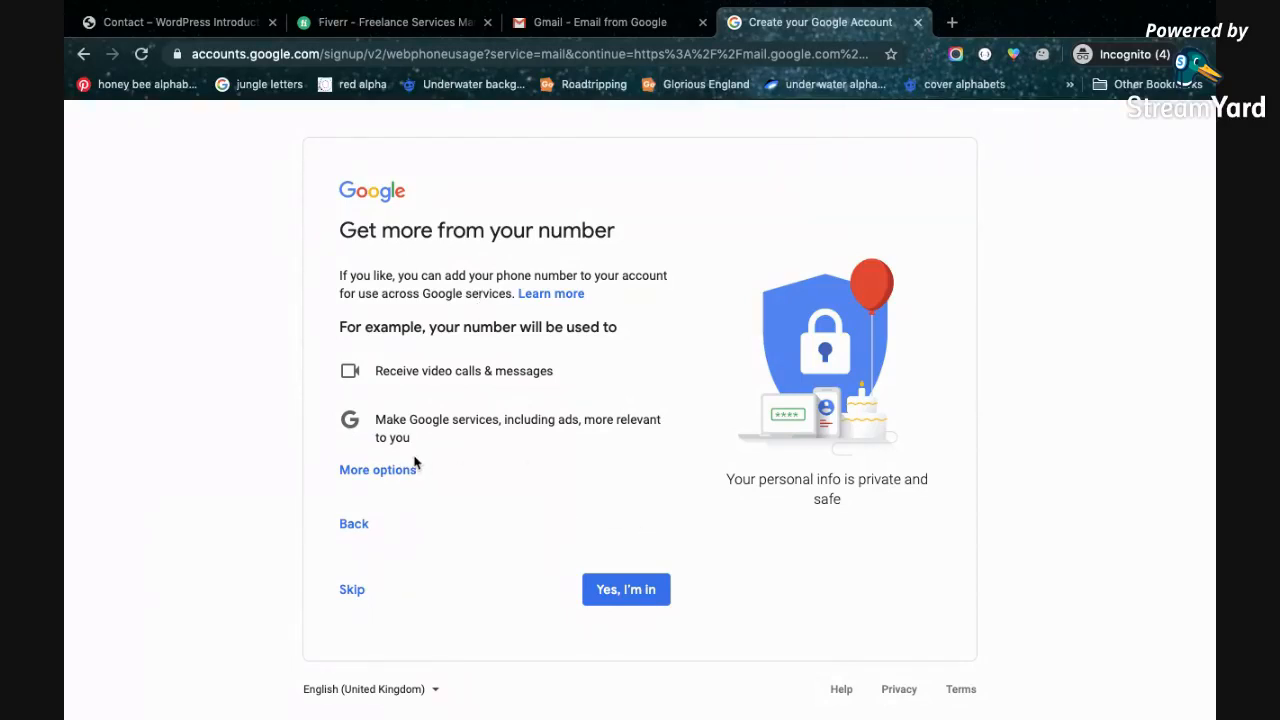
# - Skip adding the phone number and look through the Privacy and Terms page
pyautogui.click(348, 590)
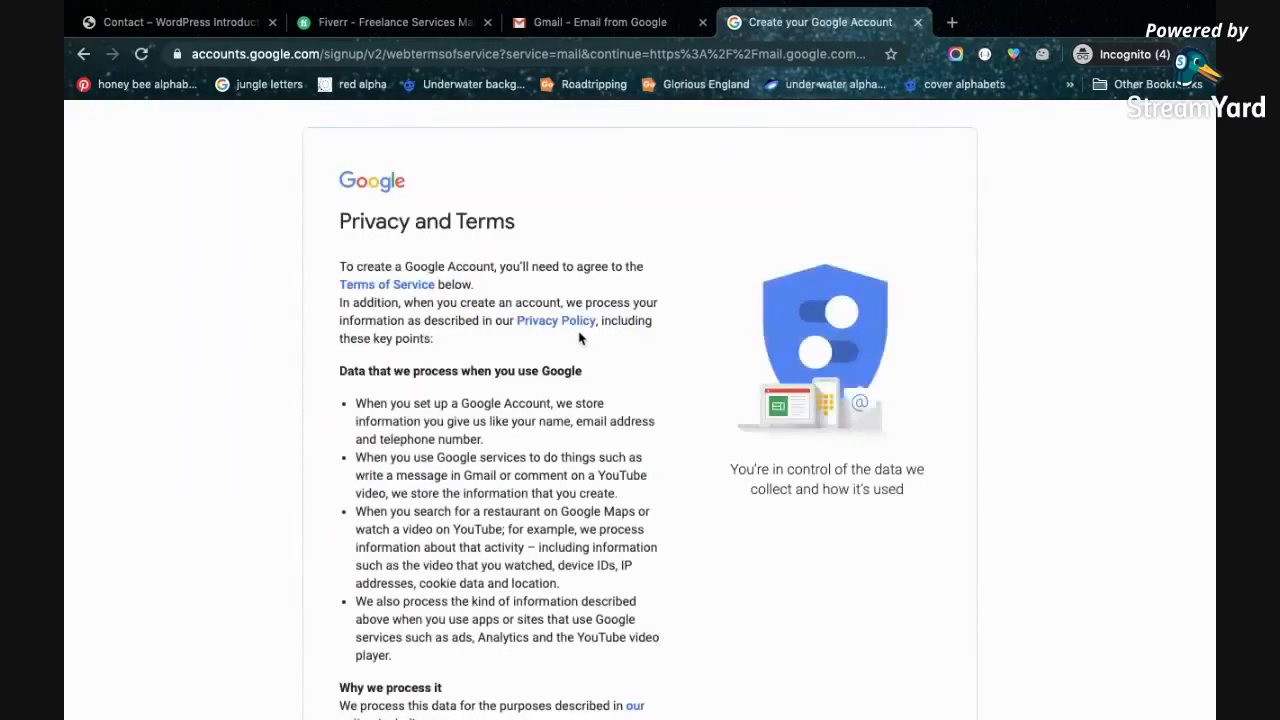
pyautogui.scroll(-10, 578, 338)
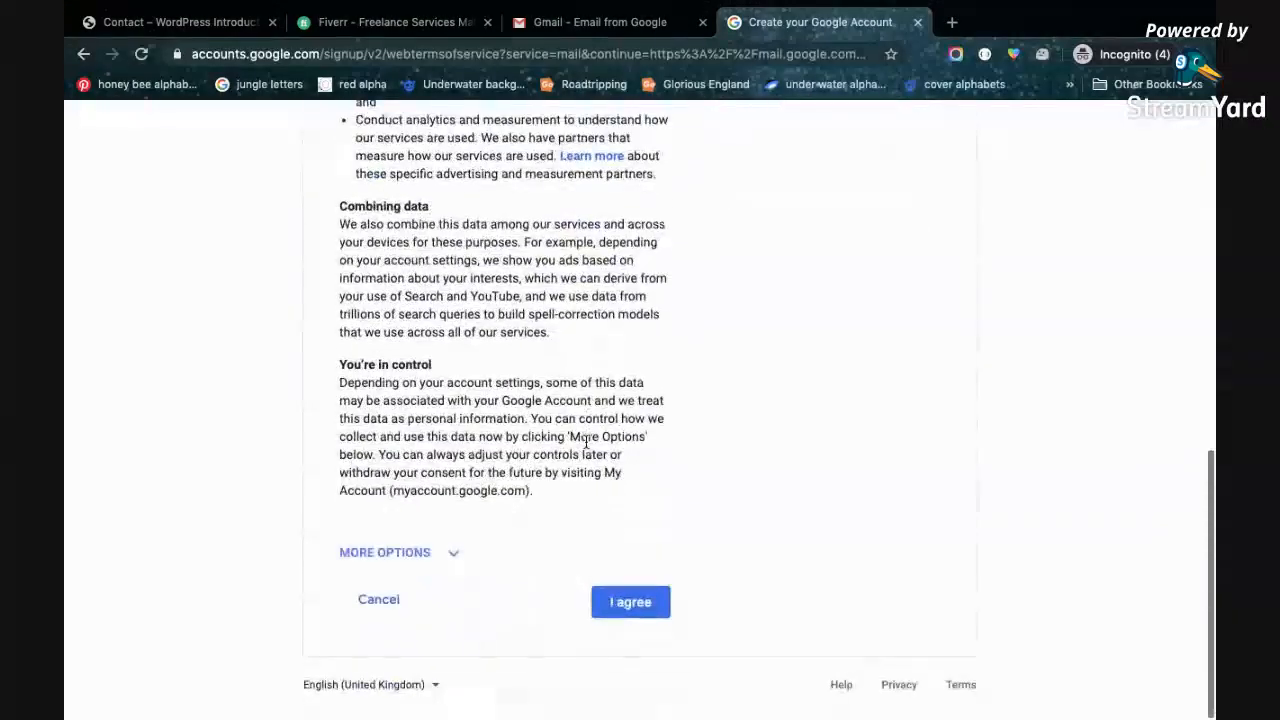
pyautogui.scroll(10, 500, 545)
pyautogui.scroll(-3, 498, 527)
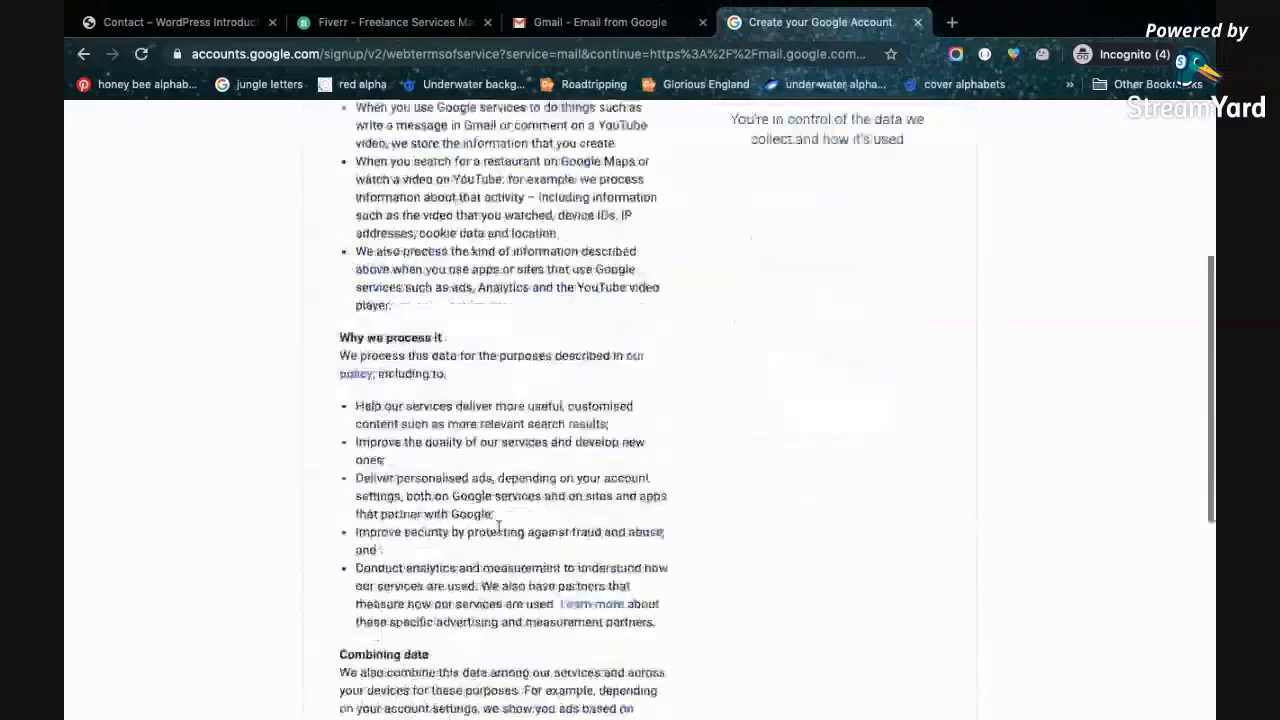
pyautogui.scroll(-5, 498, 527)
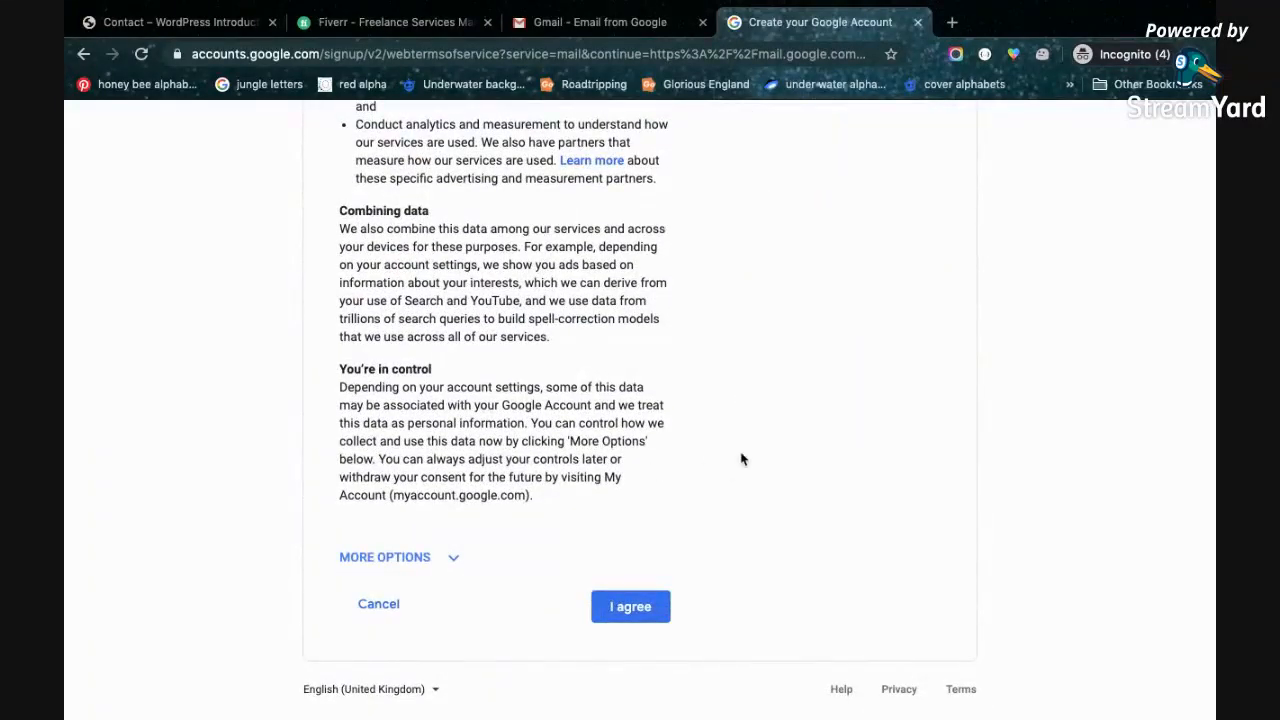
# - Expand More Options and review the Web & App Activity, Ads, YouTube and Location settings
pyautogui.click(449, 556)
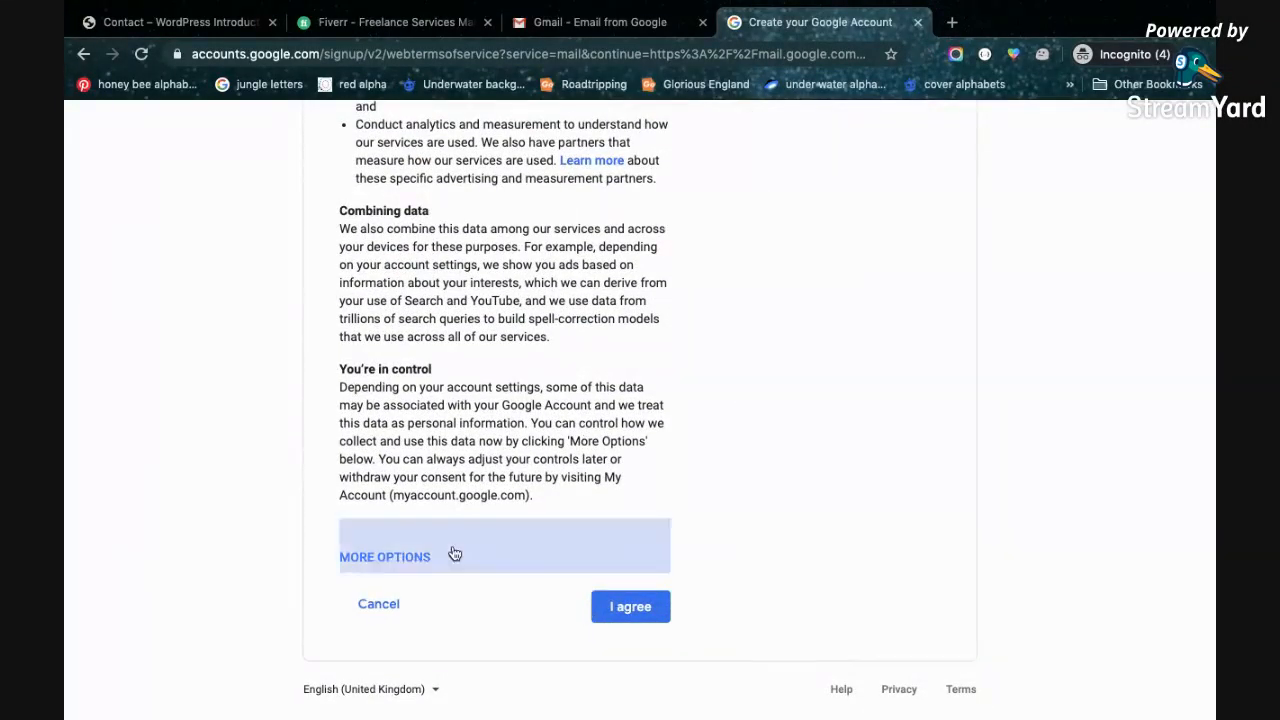
pyautogui.scroll(-5, 628, 432)
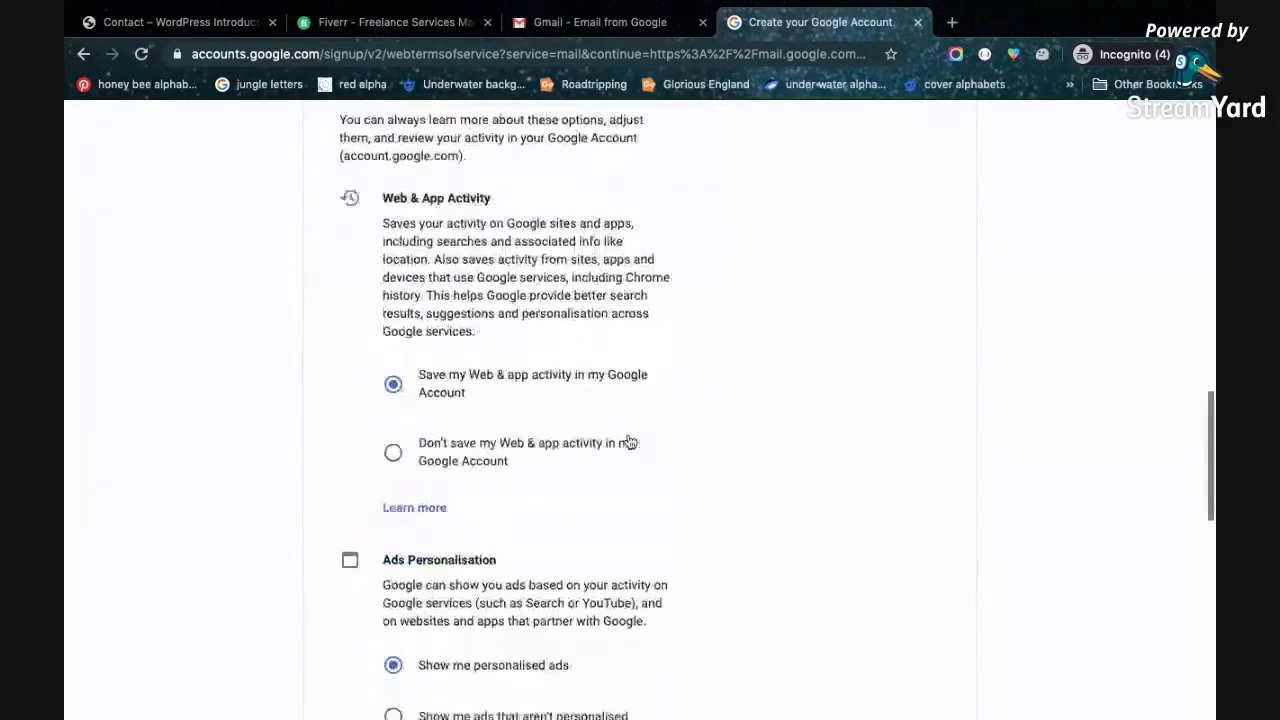
pyautogui.scroll(-8, 628, 441)
pyautogui.scroll(-2, 628, 441)
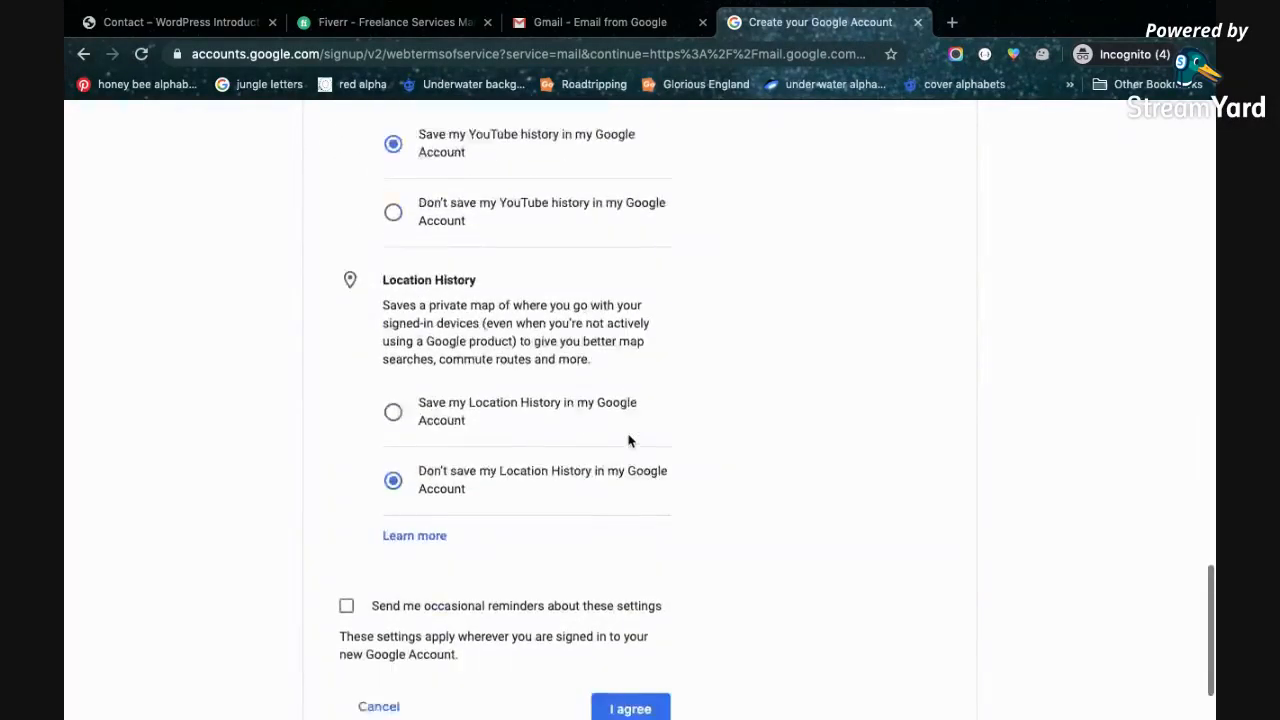
pyautogui.scroll(1, 628, 441)
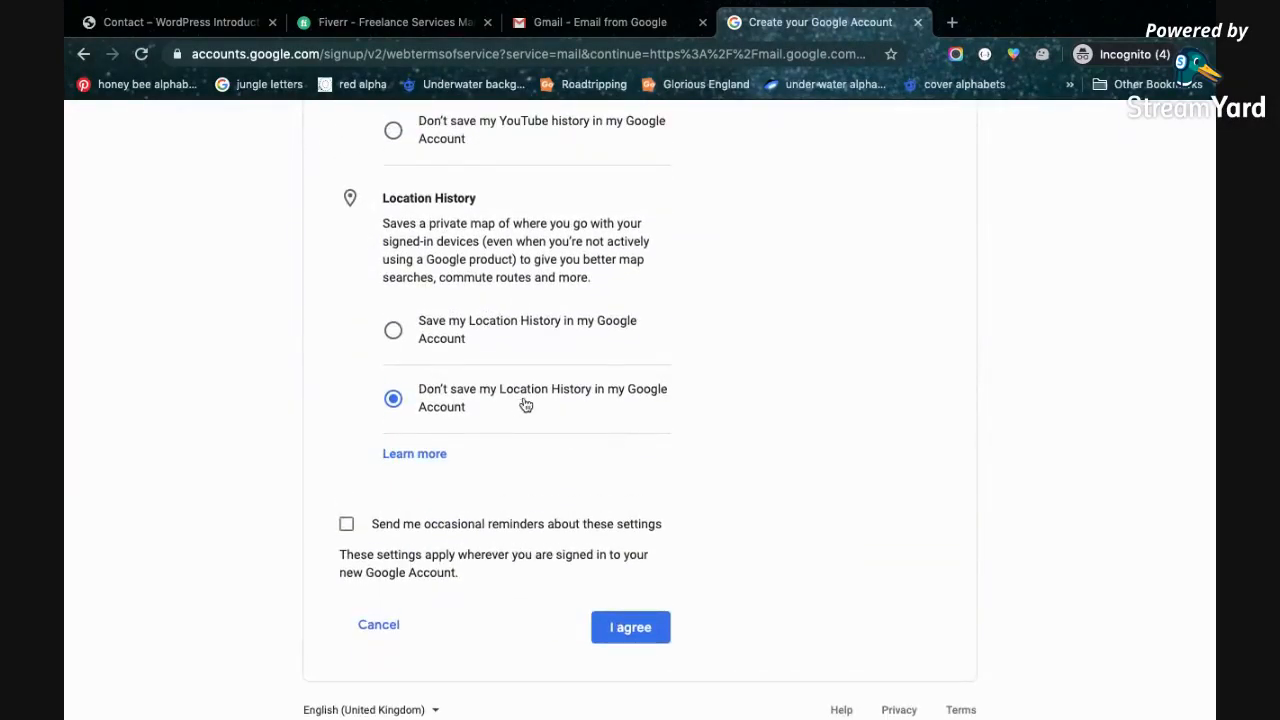
pyautogui.scroll(3, 524, 405)
pyautogui.scroll(2, 524, 405)
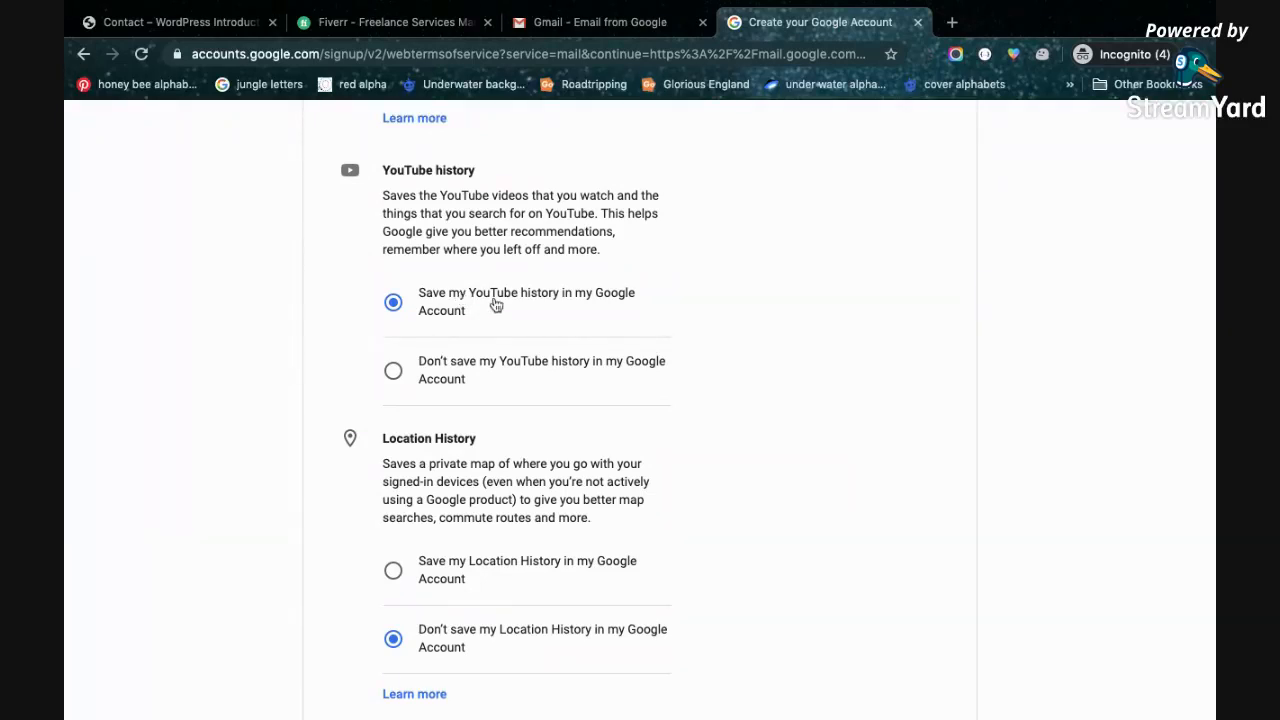
# - Choose 'Don't save my YouTube history' and leave 'Show me personalised ads' selected
pyautogui.click(488, 369)
pyautogui.scroll(3, 500, 346)
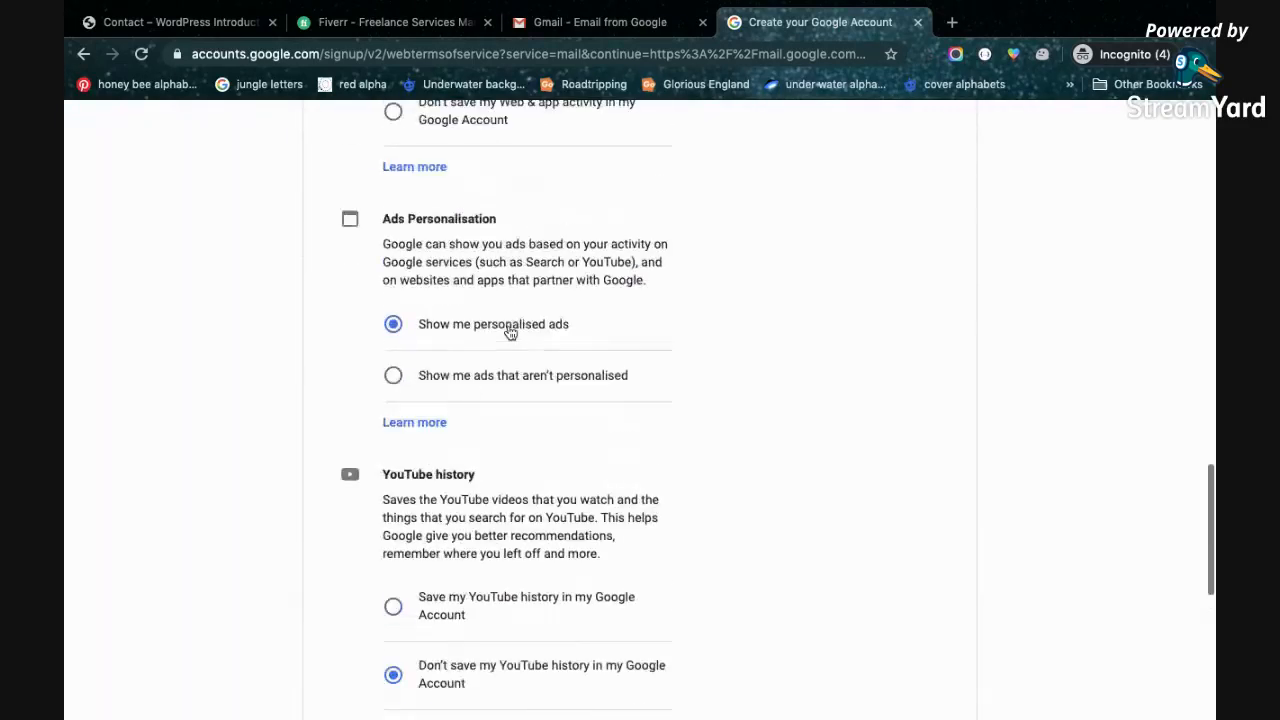
pyautogui.click(469, 380)
pyautogui.scroll(2, 697, 323)
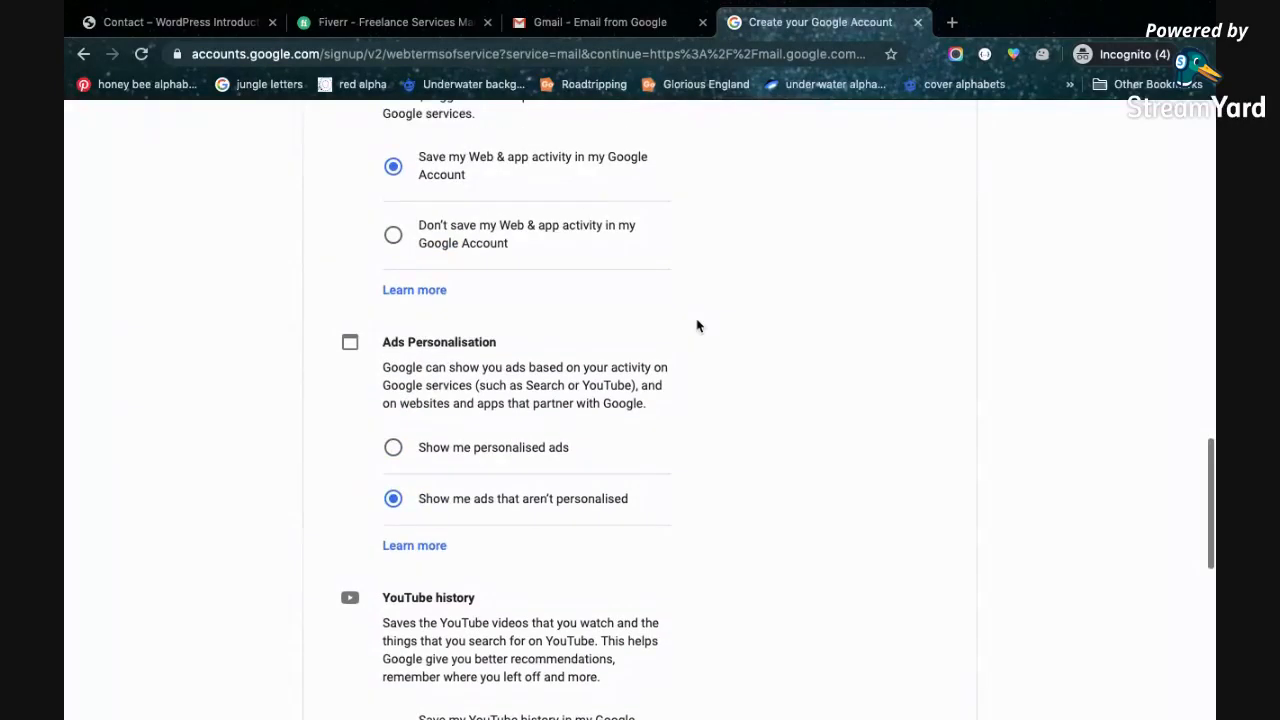
pyautogui.click(517, 450)
pyautogui.scroll(3, 731, 360)
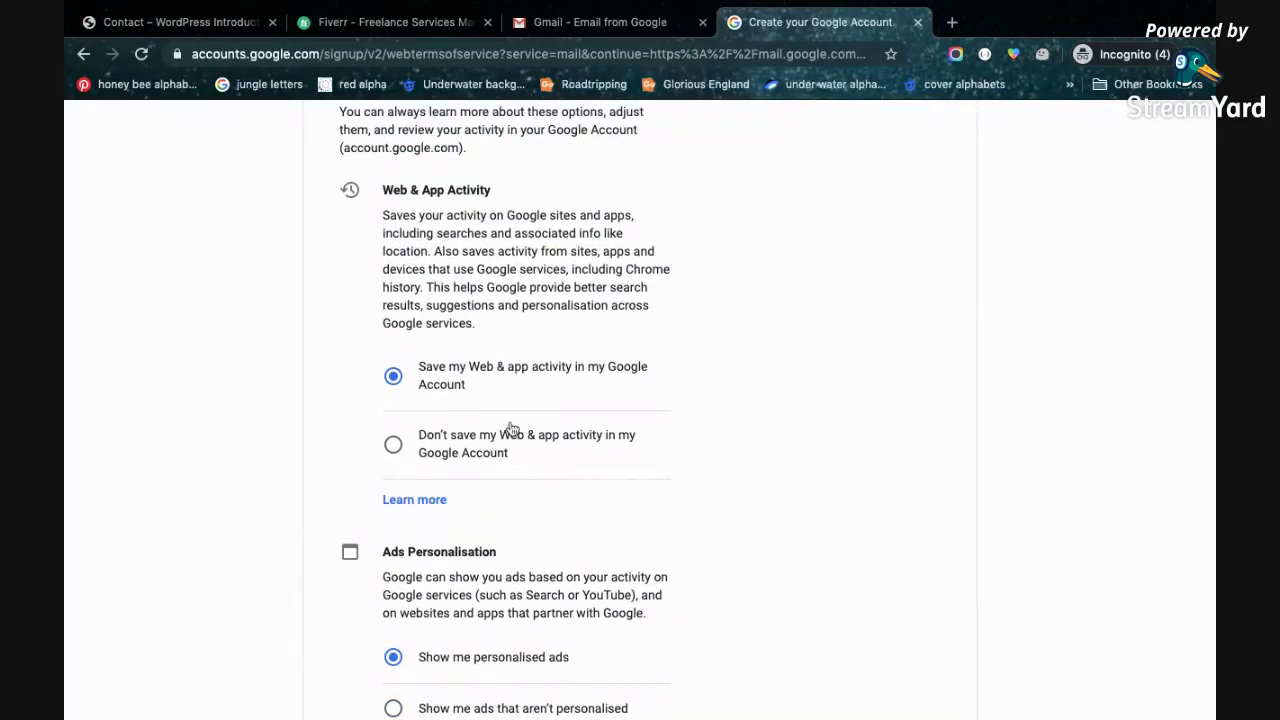
pyautogui.scroll(4, 505, 377)
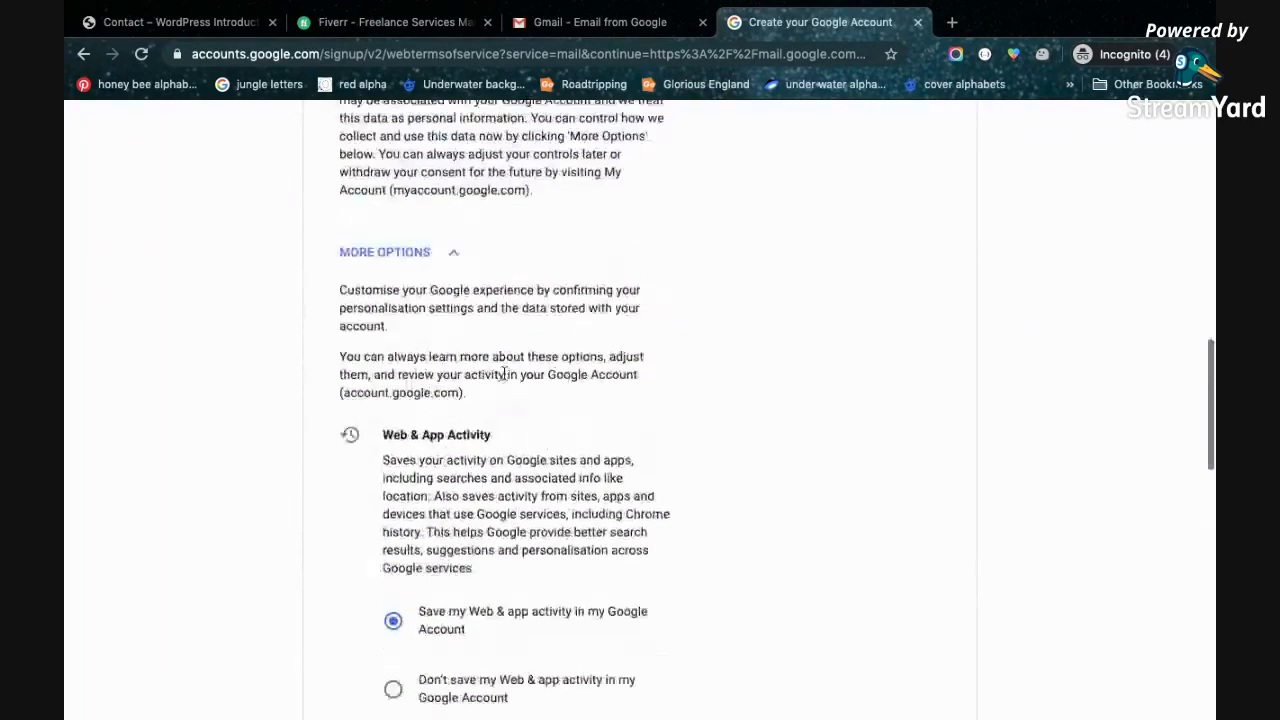
pyautogui.scroll(-15, 506, 380)
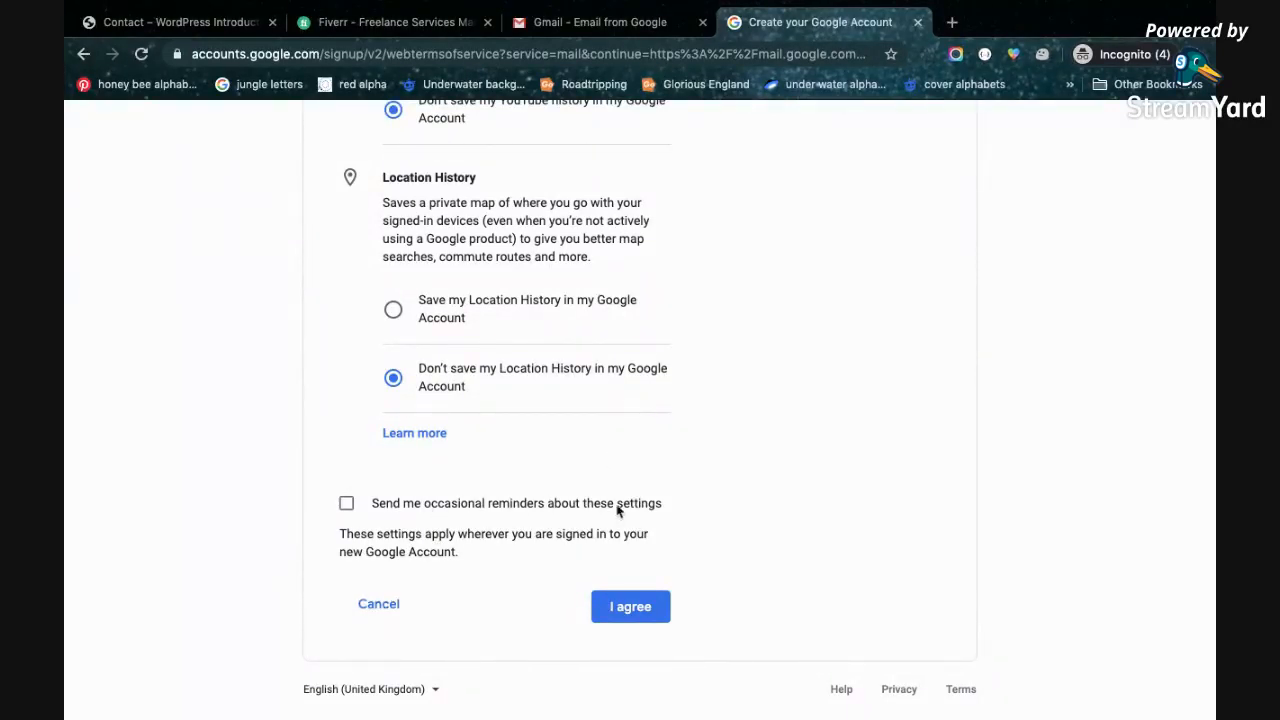
# - Agree to the privacy terms, creating the account and opening the new Gmail inbox
pyautogui.click(624, 609)
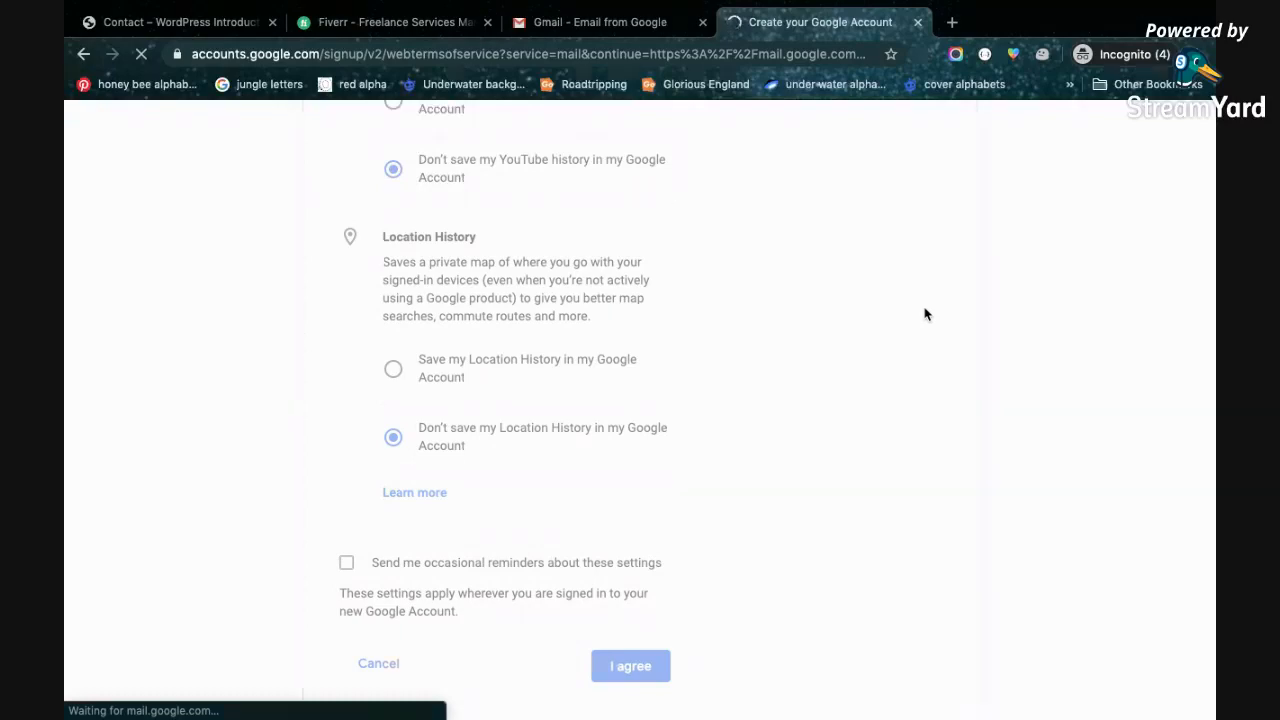
pyautogui.scroll(10, 925, 314)
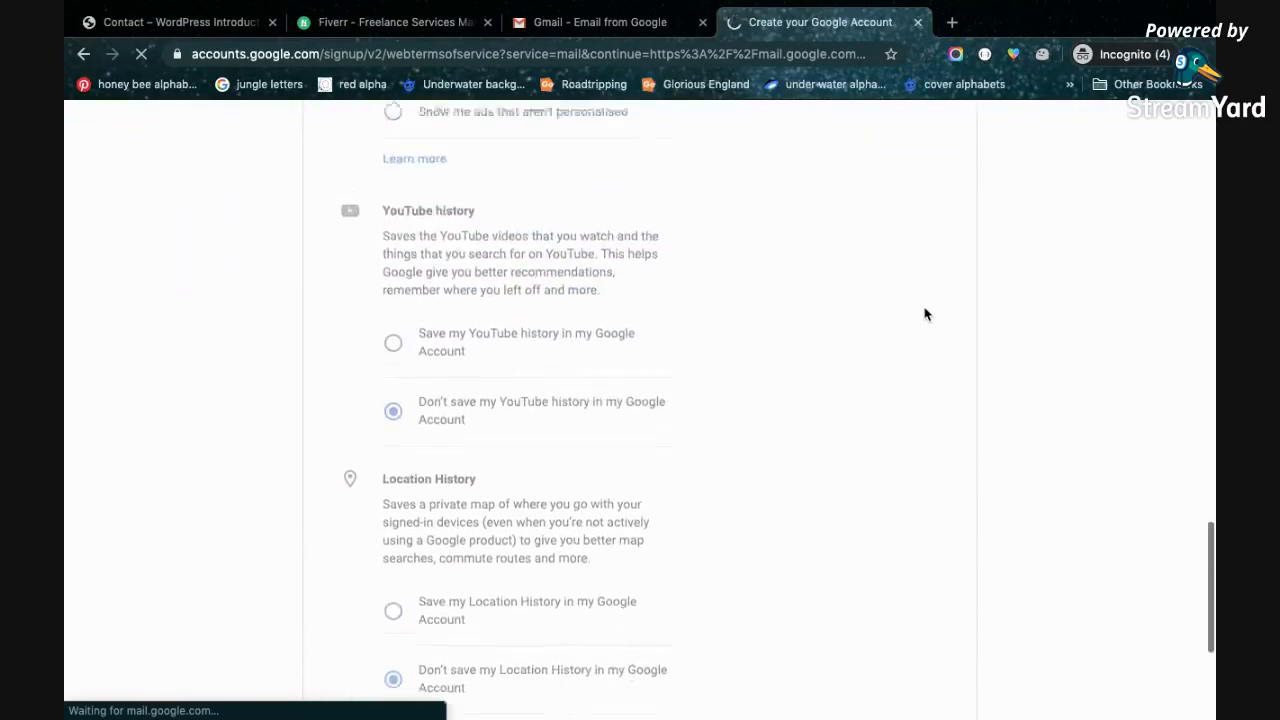
pyautogui.scroll(10, 925, 314)
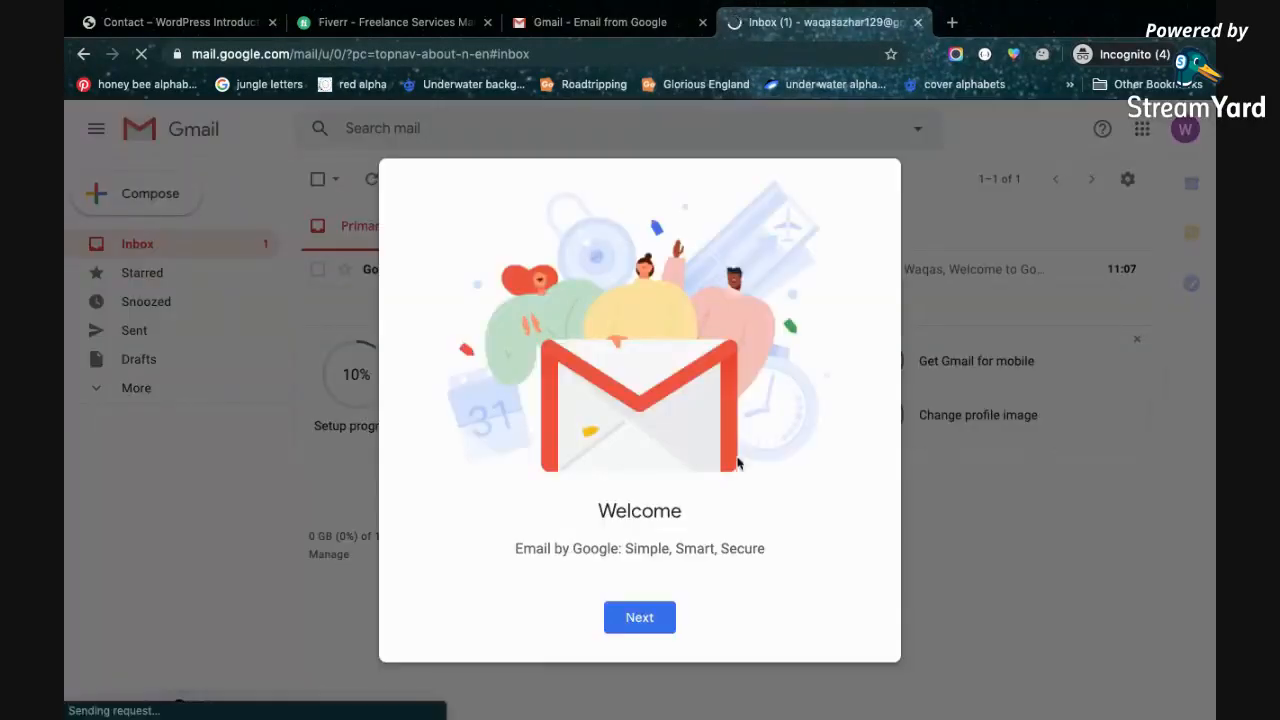
# - Pass the welcome screen, compare Comfortable and Compact layouts, and confirm the Default inbox view
pyautogui.click(650, 612)
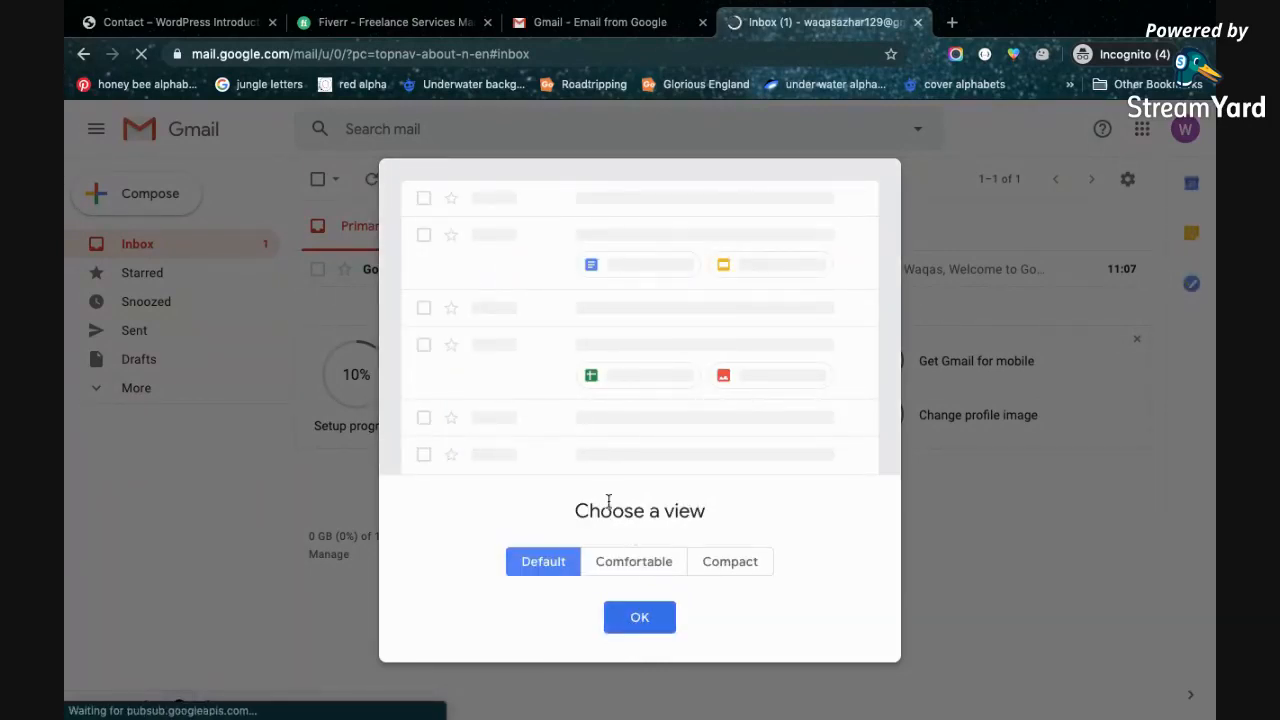
pyautogui.click(631, 564)
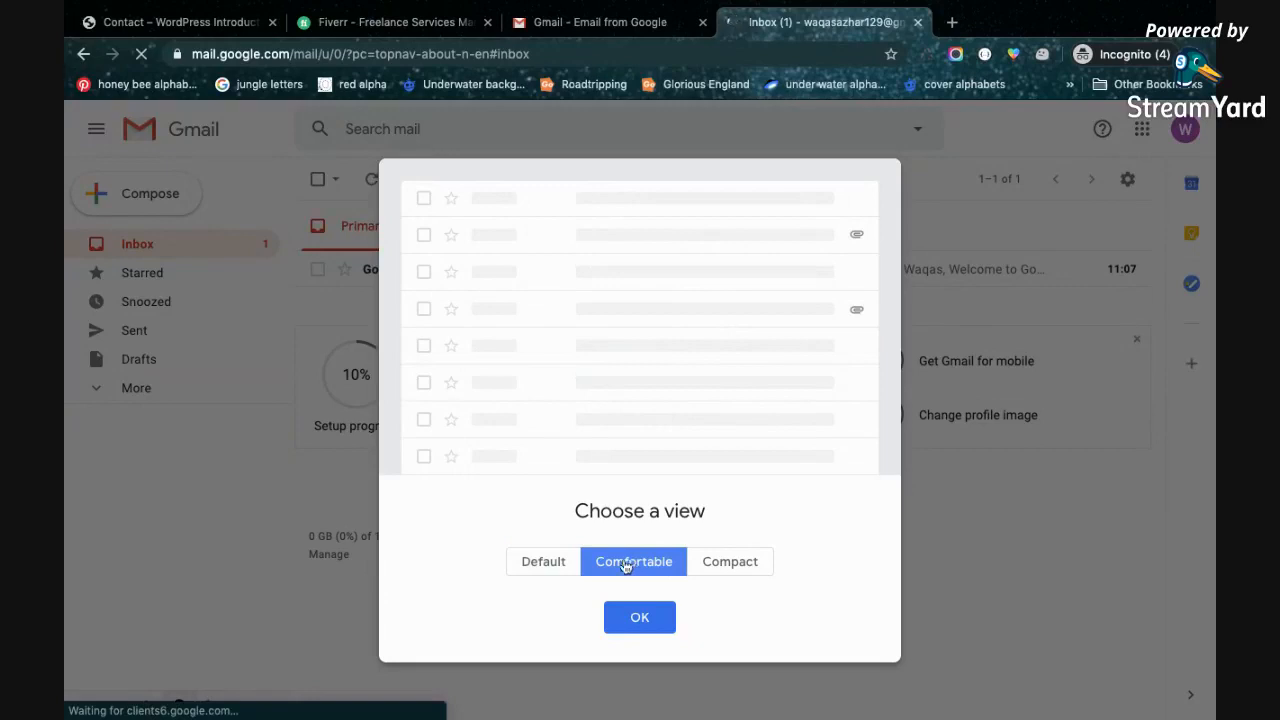
pyautogui.click(556, 567)
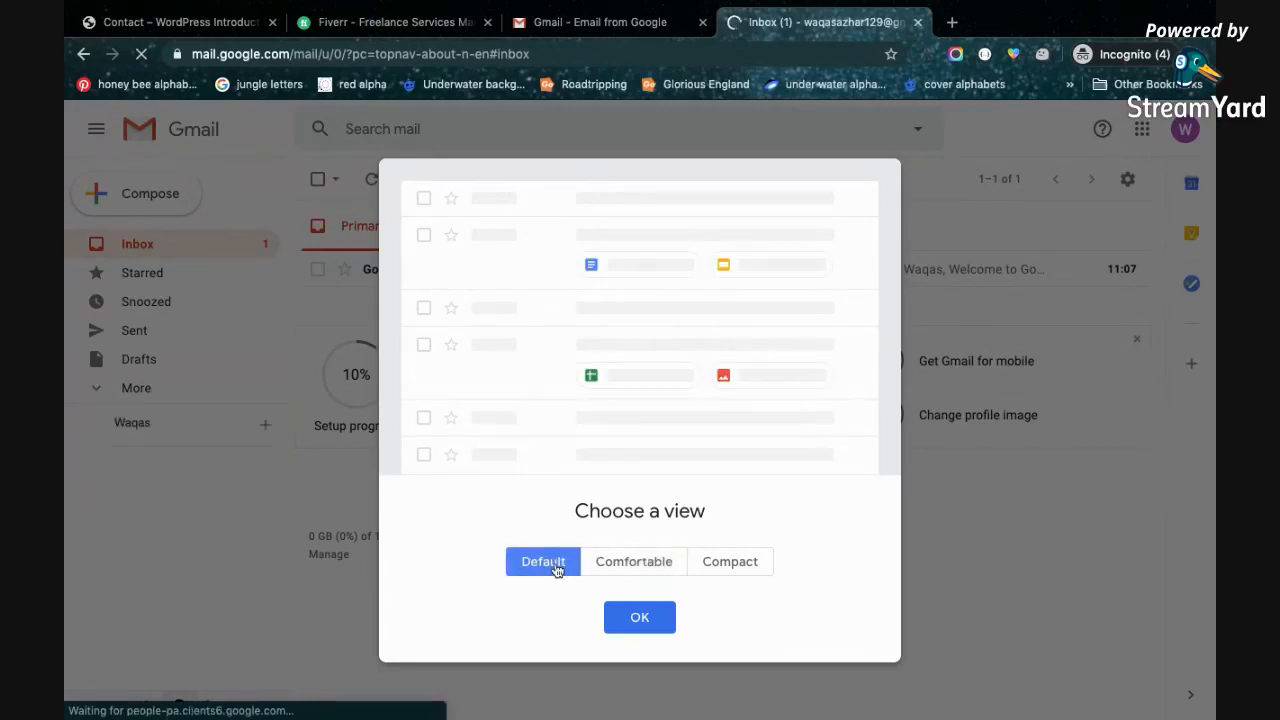
pyautogui.click(712, 564)
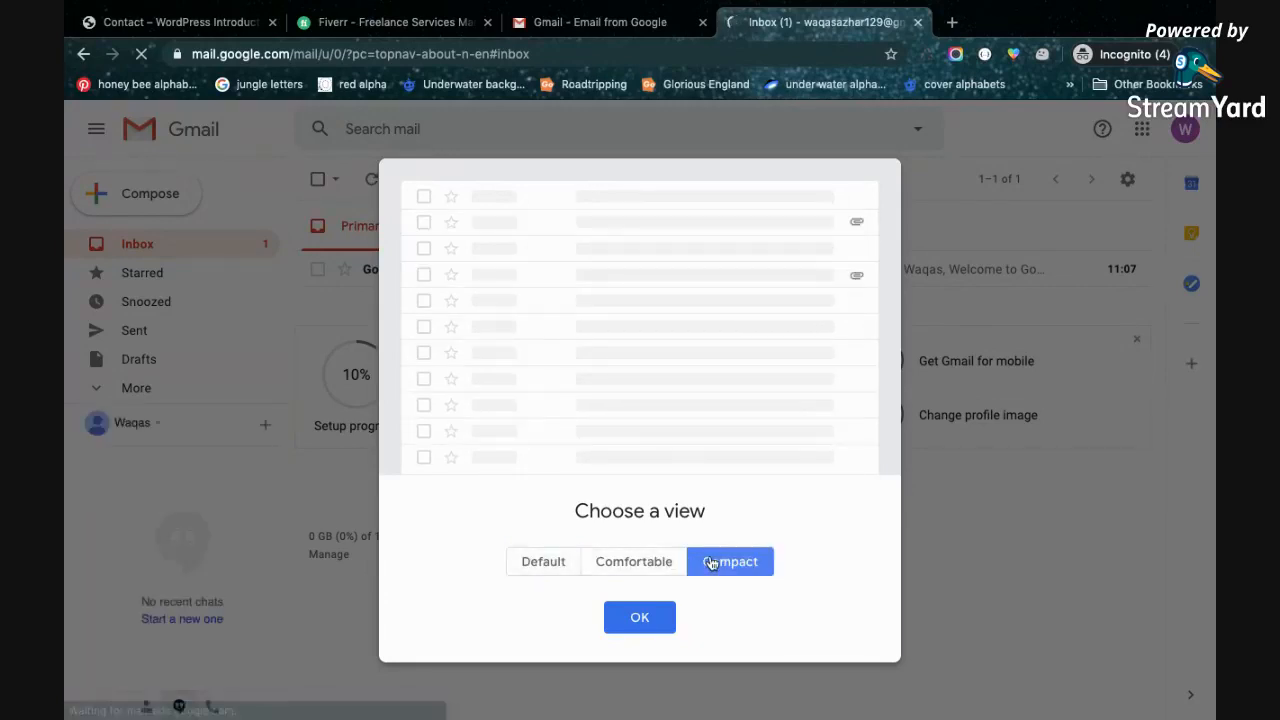
pyautogui.click(560, 563)
pyautogui.click(639, 618)
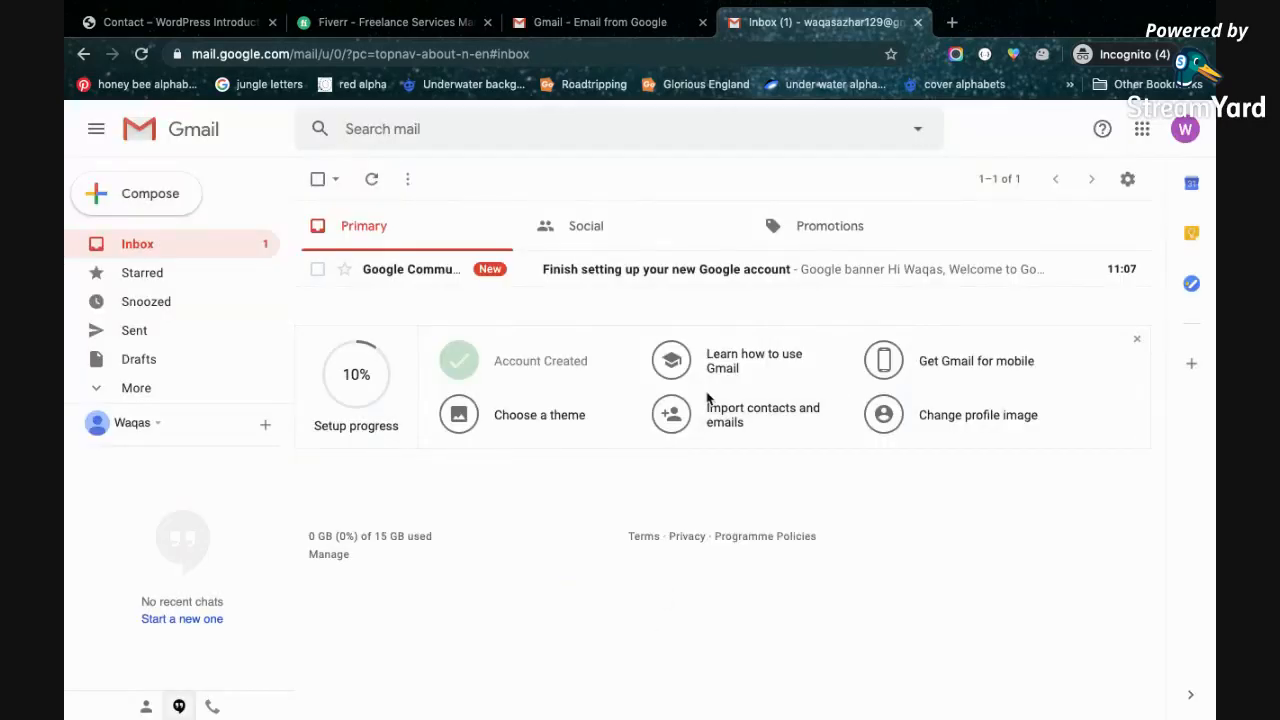
# - Open the 'Finish setting up your new Google account' email, view the Google app's Play Store page, then return to the email
pyautogui.click(650, 272)
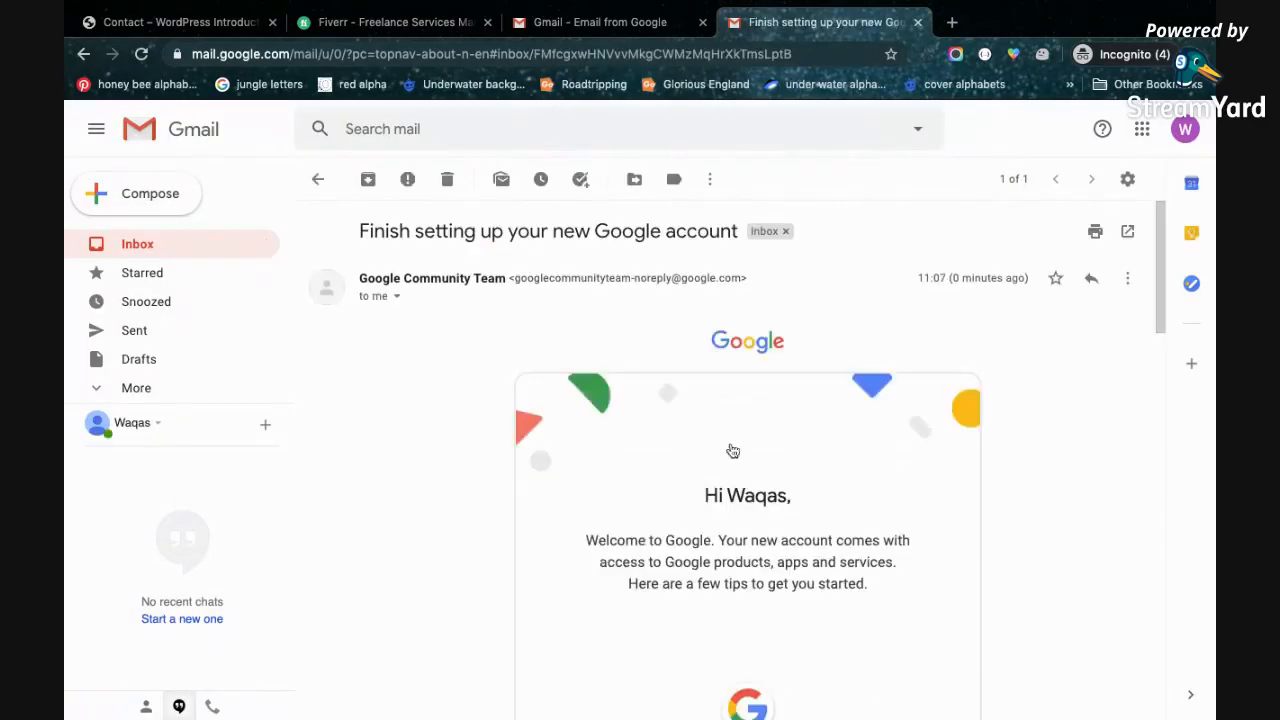
pyautogui.scroll(-3, 734, 449)
pyautogui.scroll(-1, 733, 451)
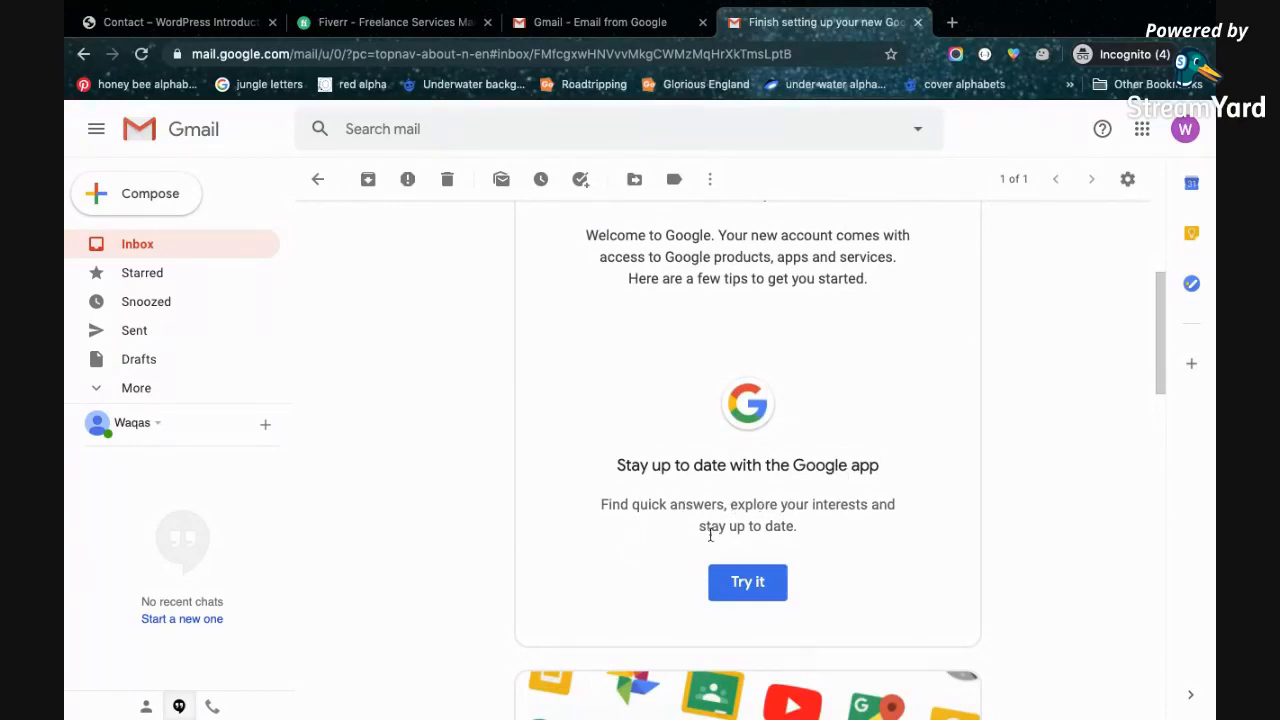
pyautogui.click(750, 581)
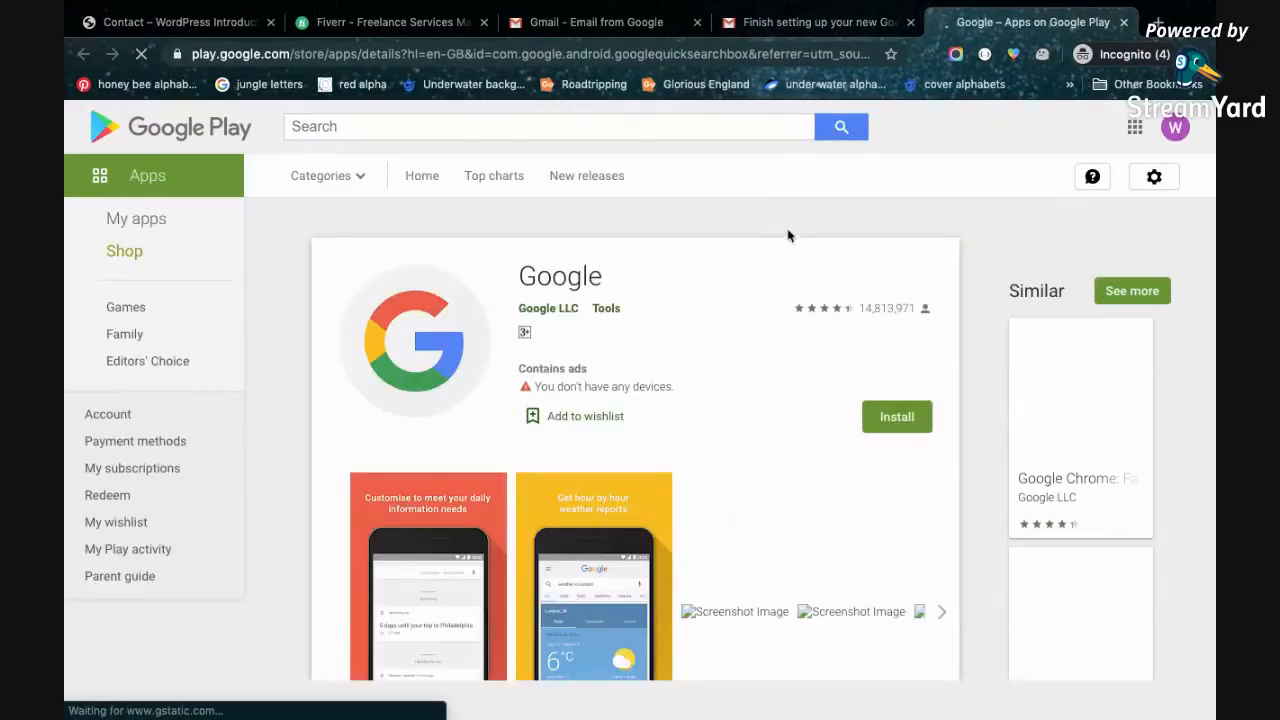
pyautogui.scroll(-1, 788, 236)
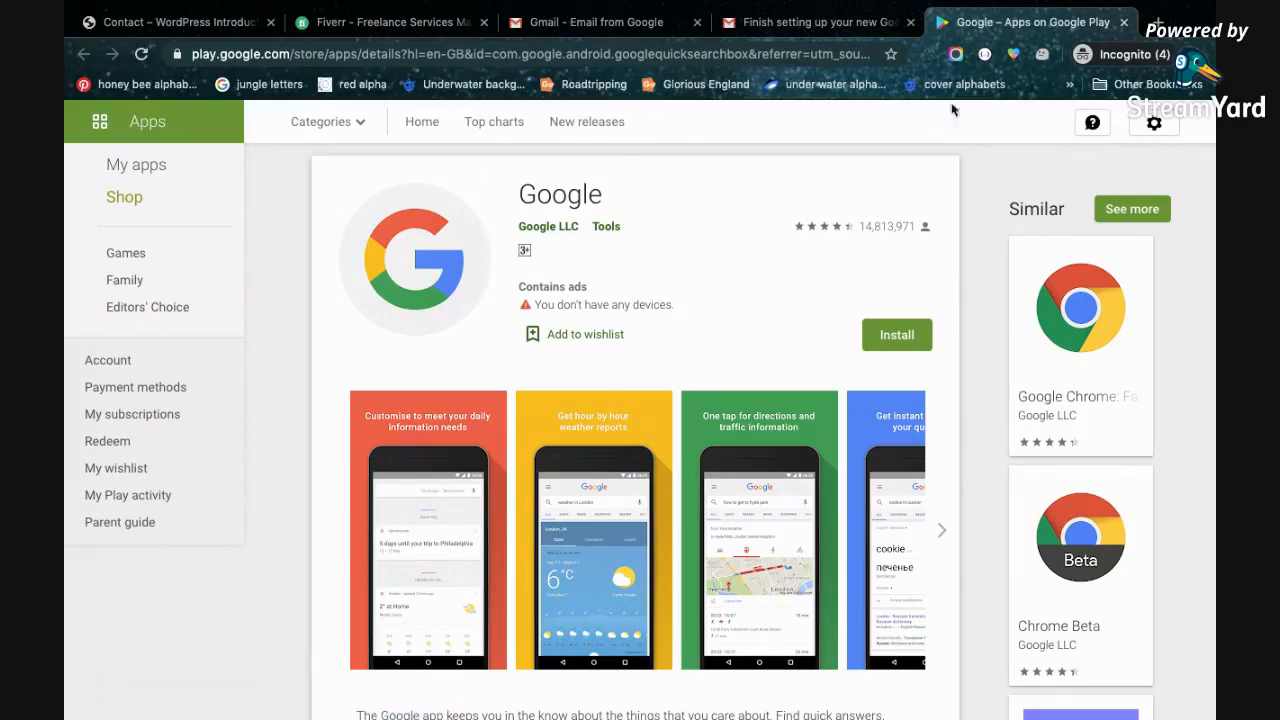
pyautogui.click(815, 22)
pyautogui.scroll(-5, 866, 422)
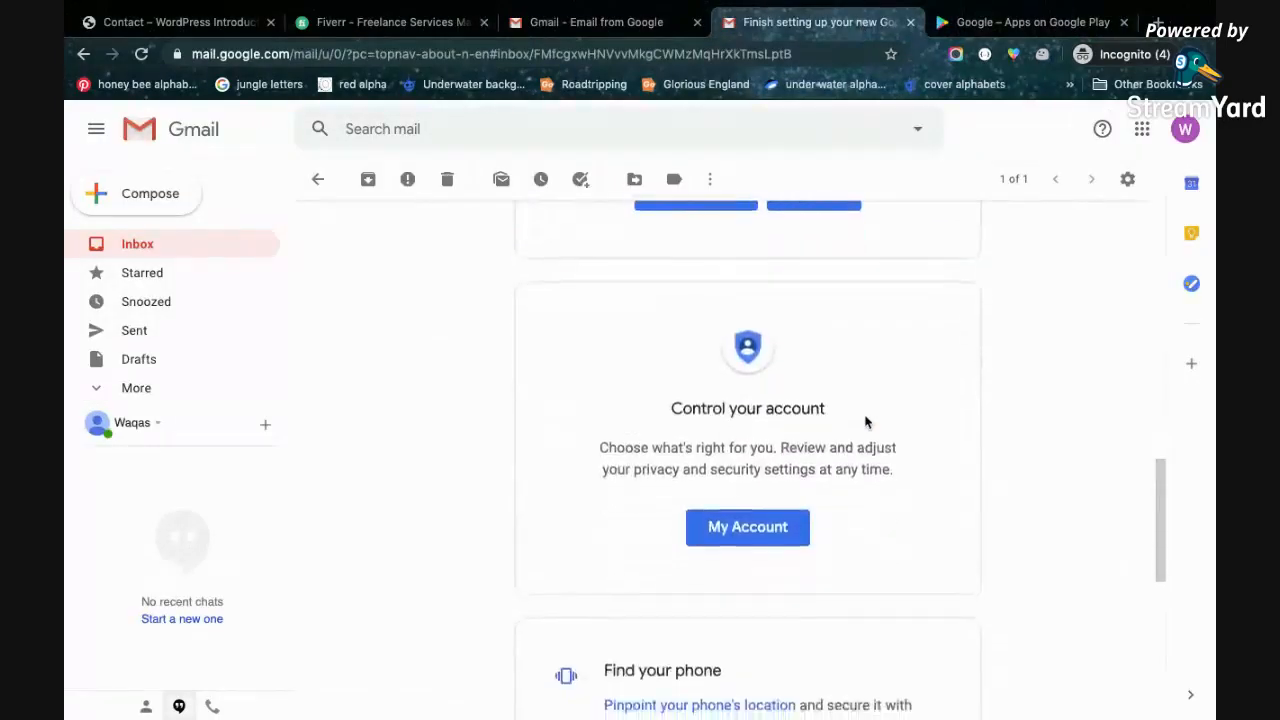
pyautogui.scroll(5, 866, 422)
pyautogui.scroll(-1, 866, 422)
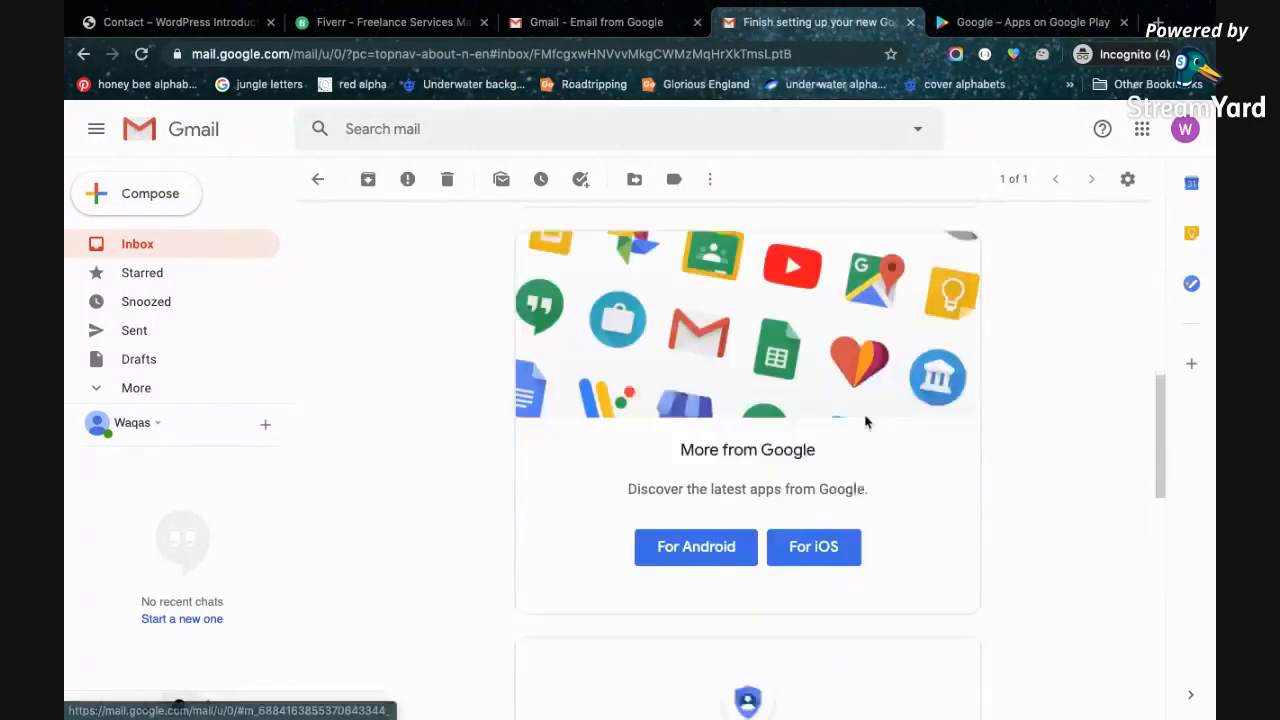
pyautogui.scroll(-8, 866, 422)
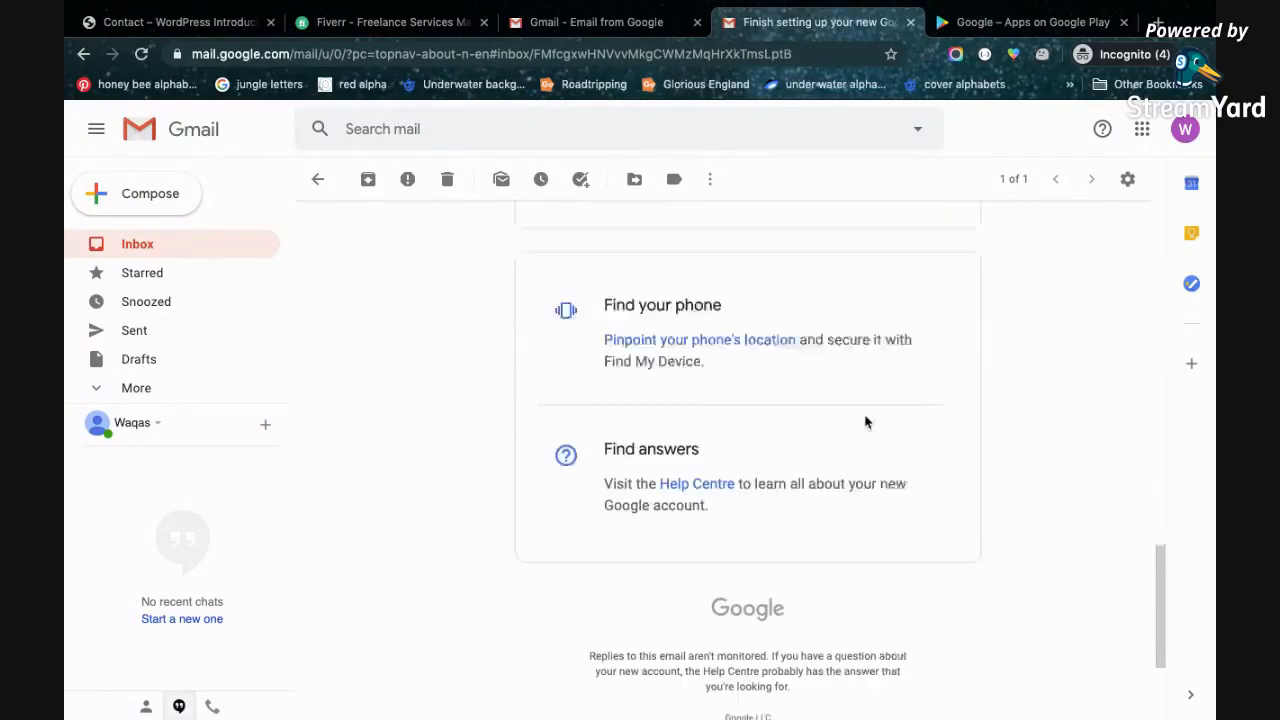
pyautogui.scroll(-1, 866, 422)
pyautogui.scroll(8, 866, 422)
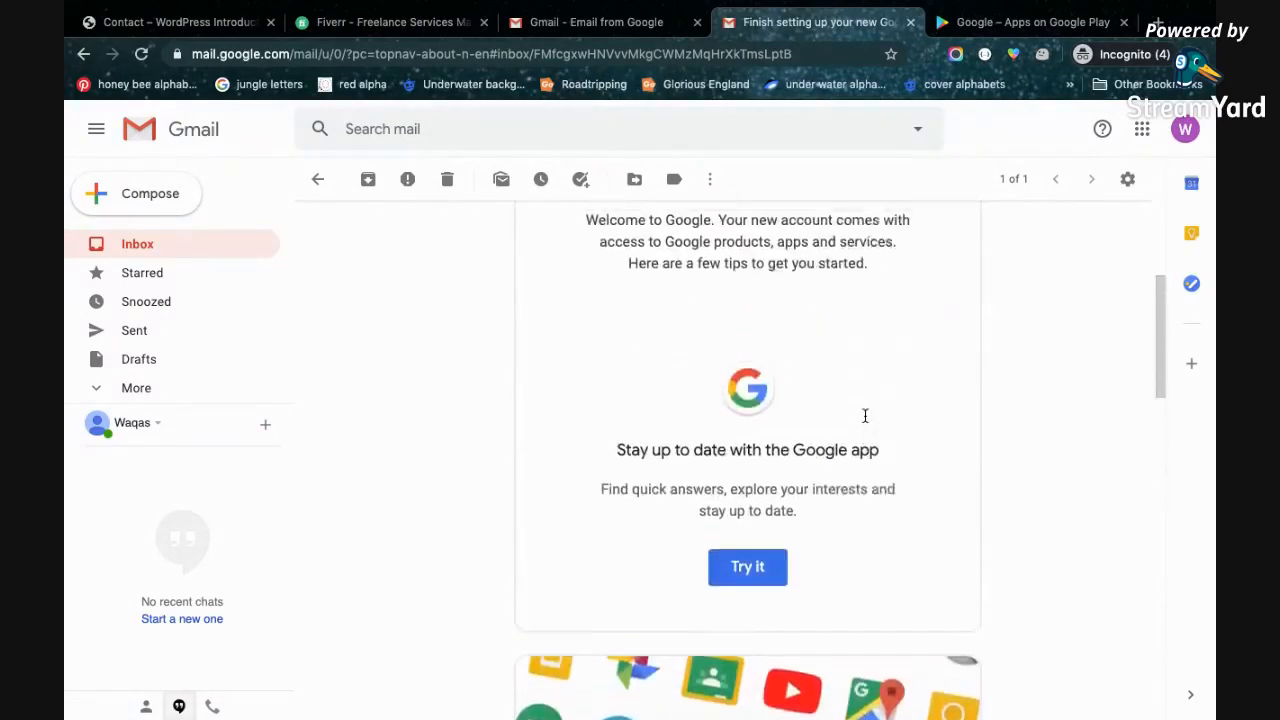
pyautogui.scroll(1, 866, 420)
pyautogui.scroll(3, 866, 422)
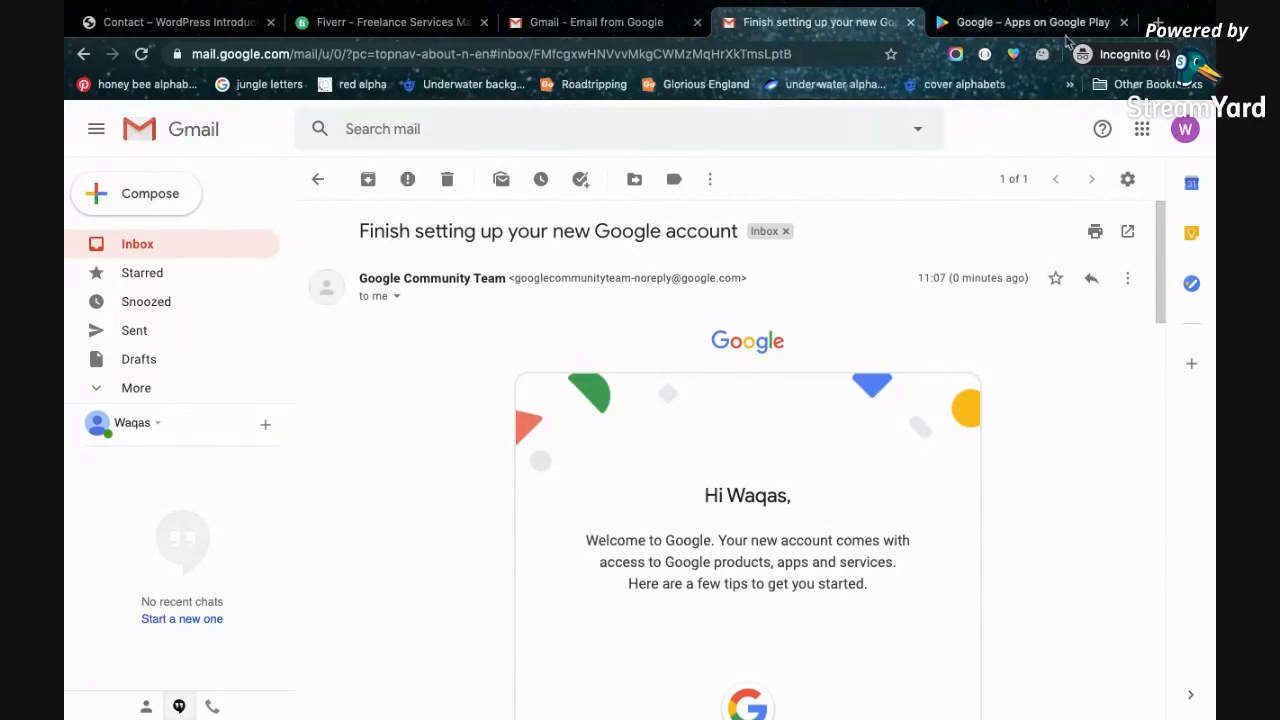
# - Copy the message's recipient address from its details and paste it into a new browser tab
pyautogui.click(397, 299)
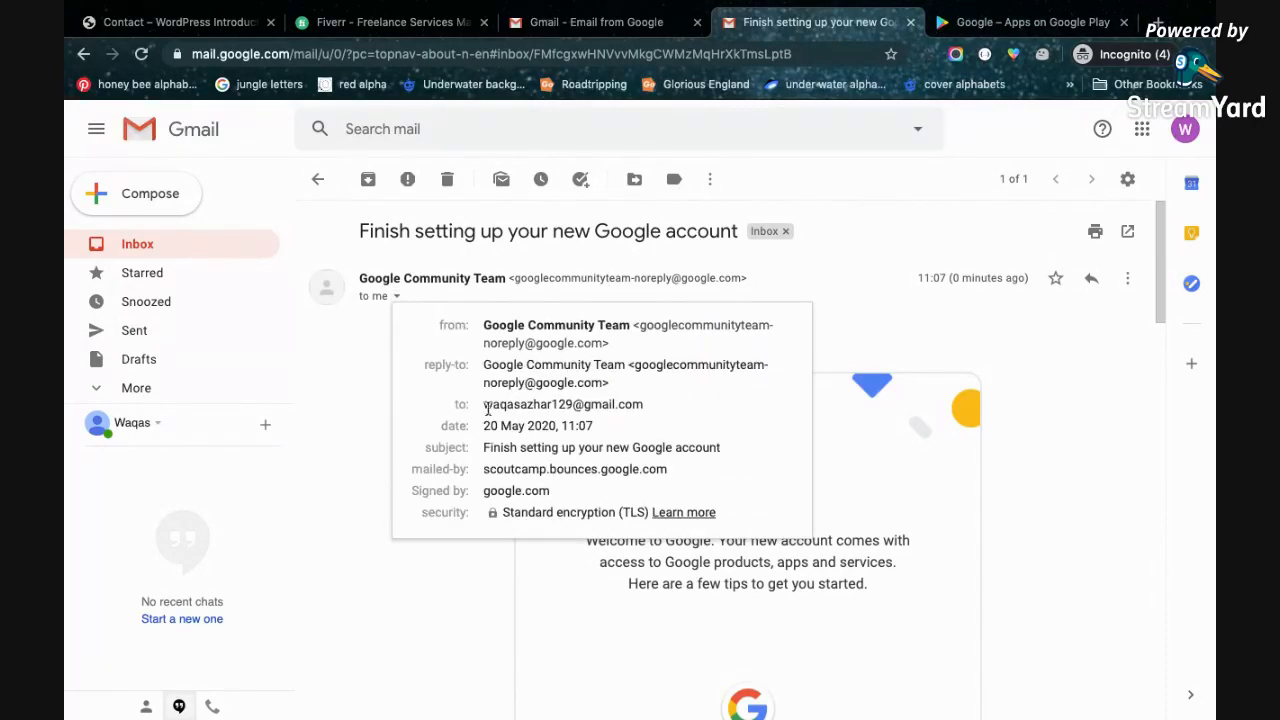
pyautogui.moveTo(483, 405); pyautogui.dragTo(654, 410)
pyautogui.hotkey('ctrl', 'c')
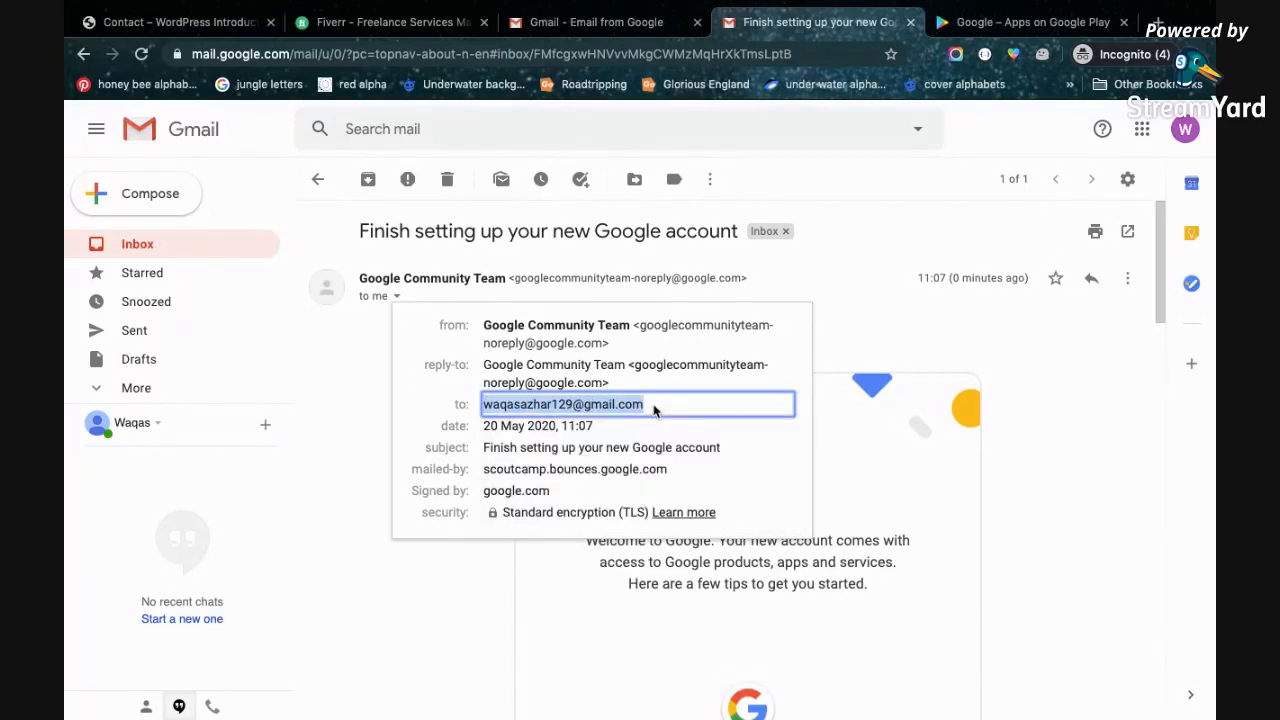
pyautogui.click(1157, 22)
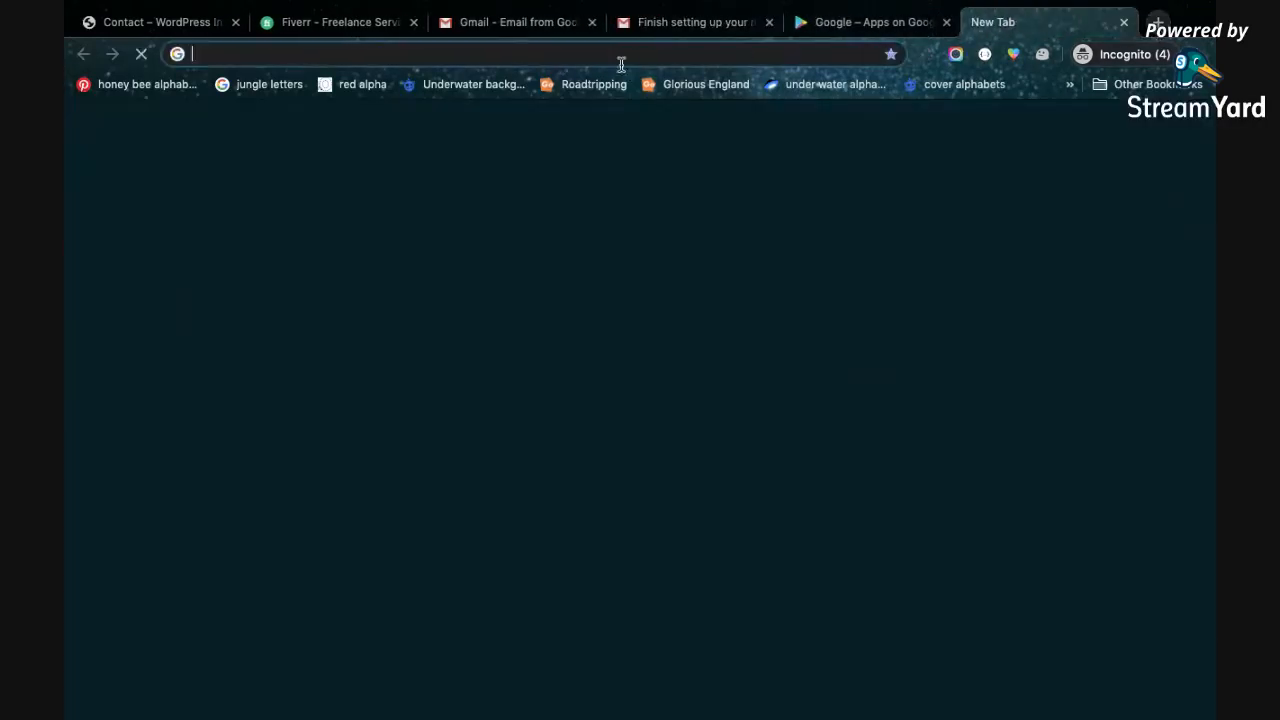
pyautogui.hotkey('ctrl', 'v')
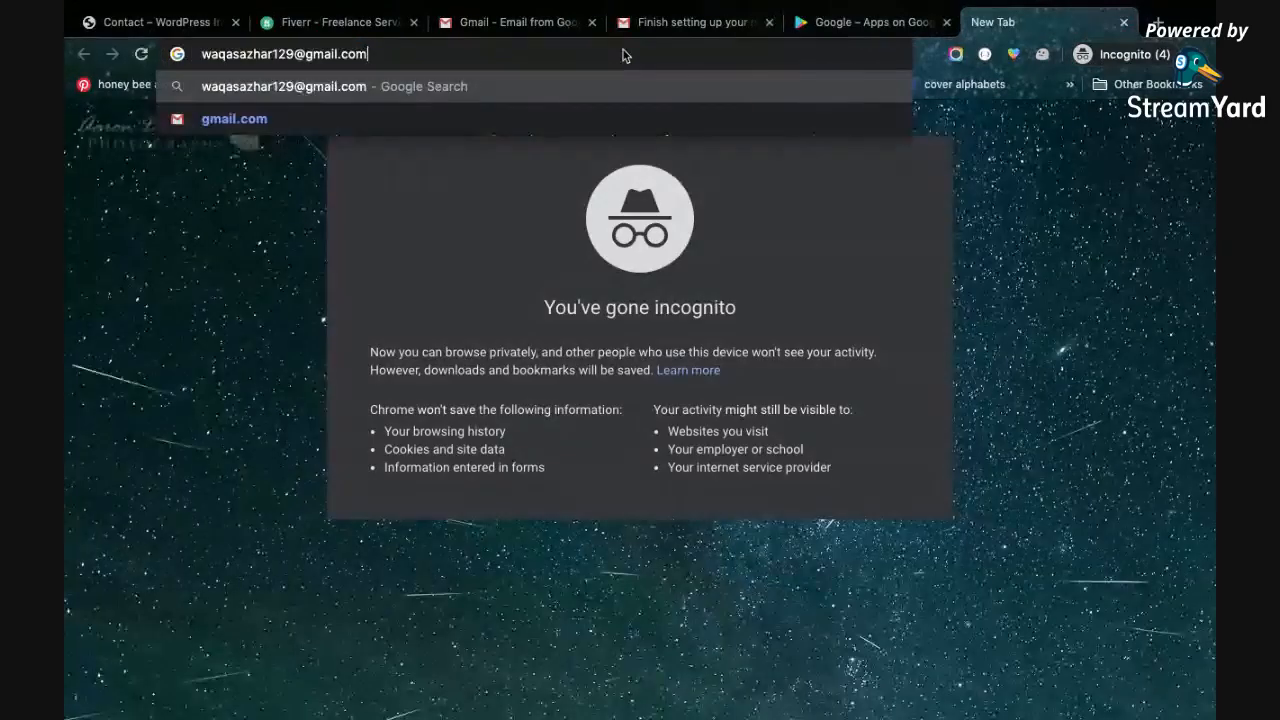
pyautogui.click(1015, 250)
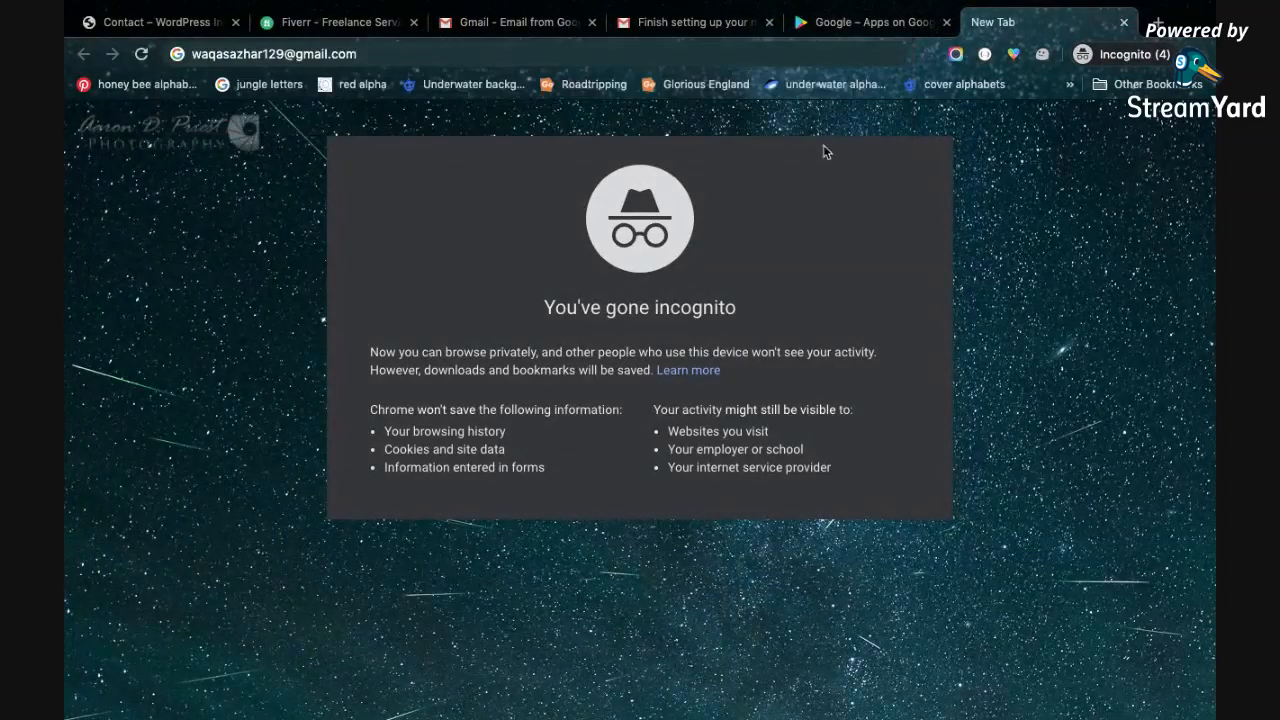
# - Reload the Fiverr homepage and open its Join sign-up dialog
pyautogui.click(340, 24)
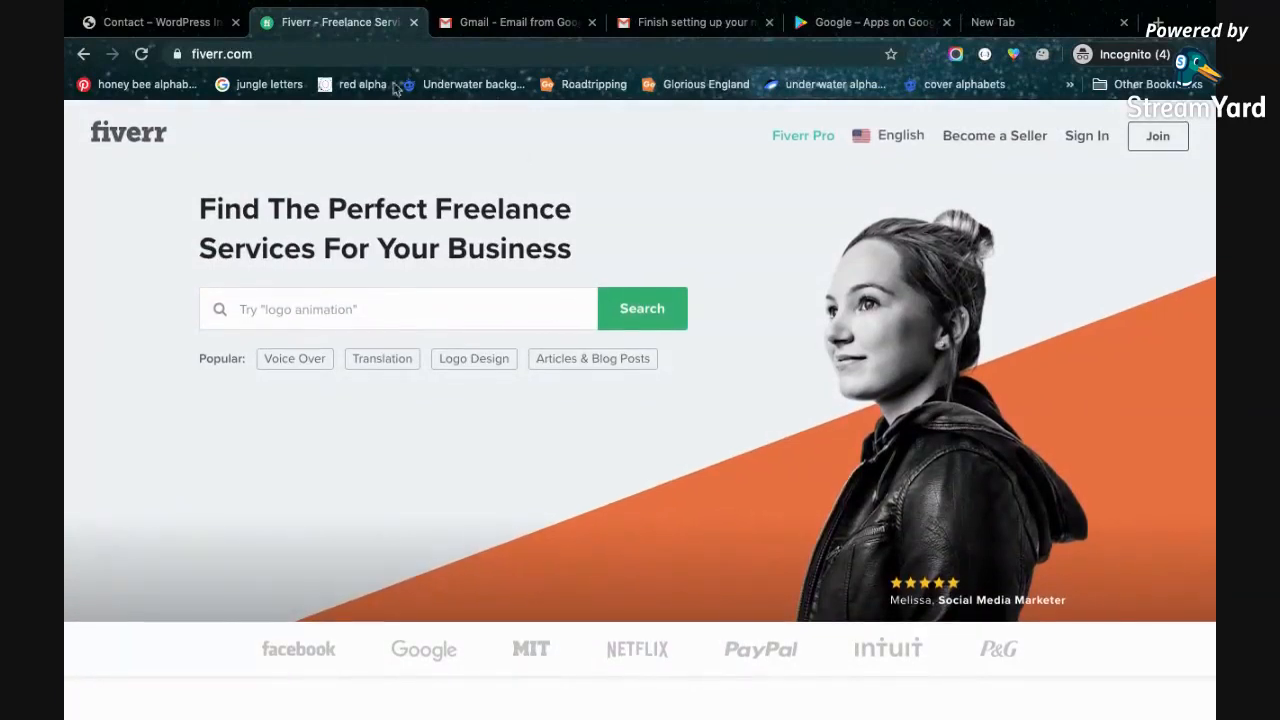
pyautogui.click(363, 50)
pyautogui.press('Return')
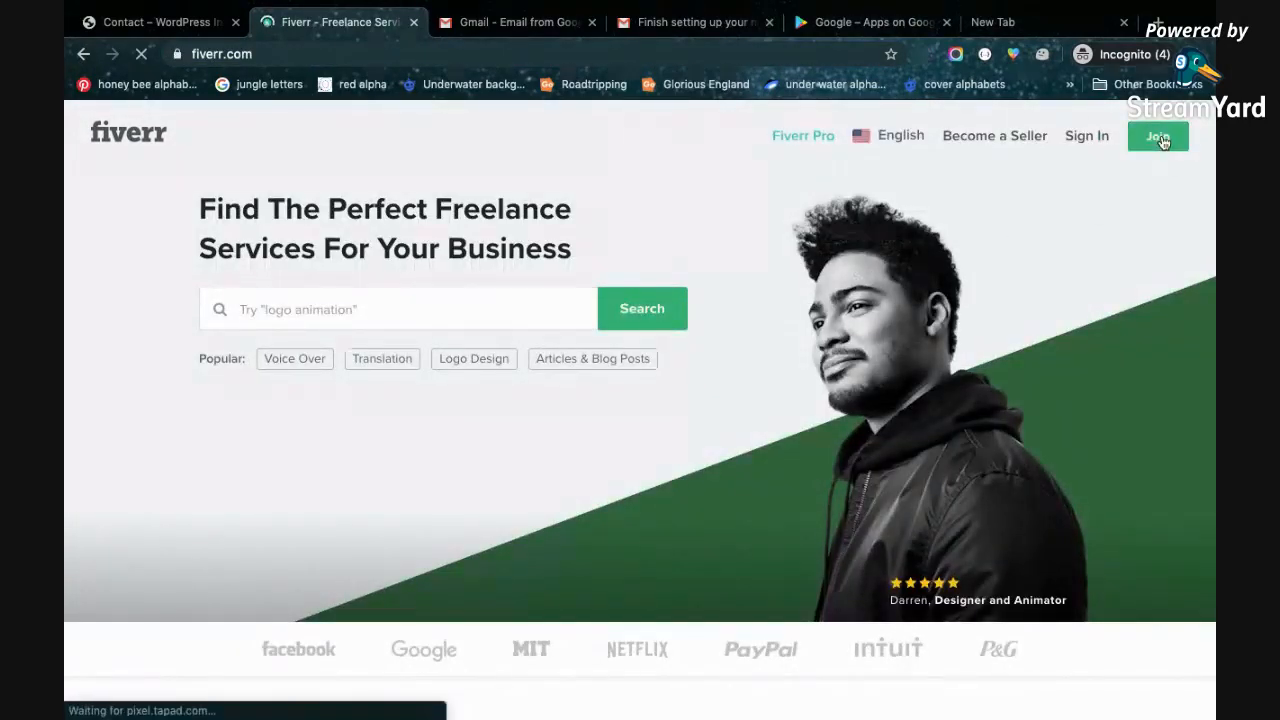
pyautogui.click(1163, 141)
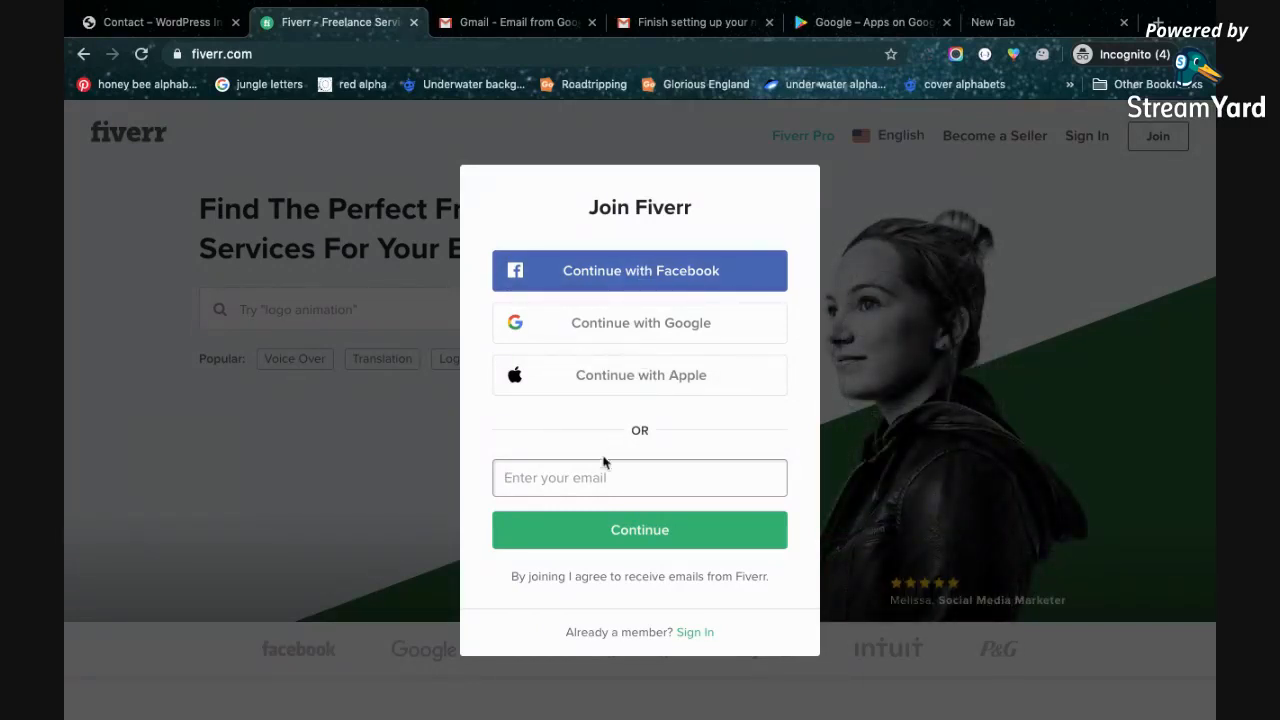
pyautogui.click(579, 471)
pyautogui.press('super+v')
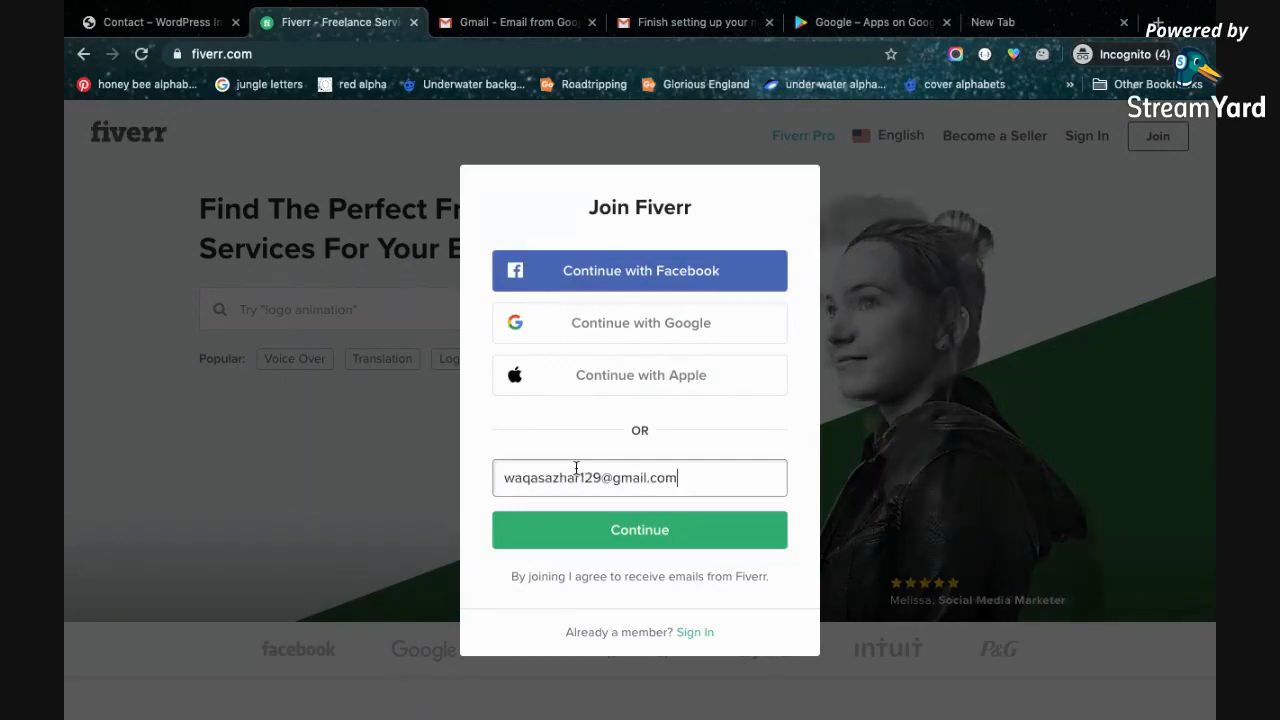
pyautogui.click(624, 529)
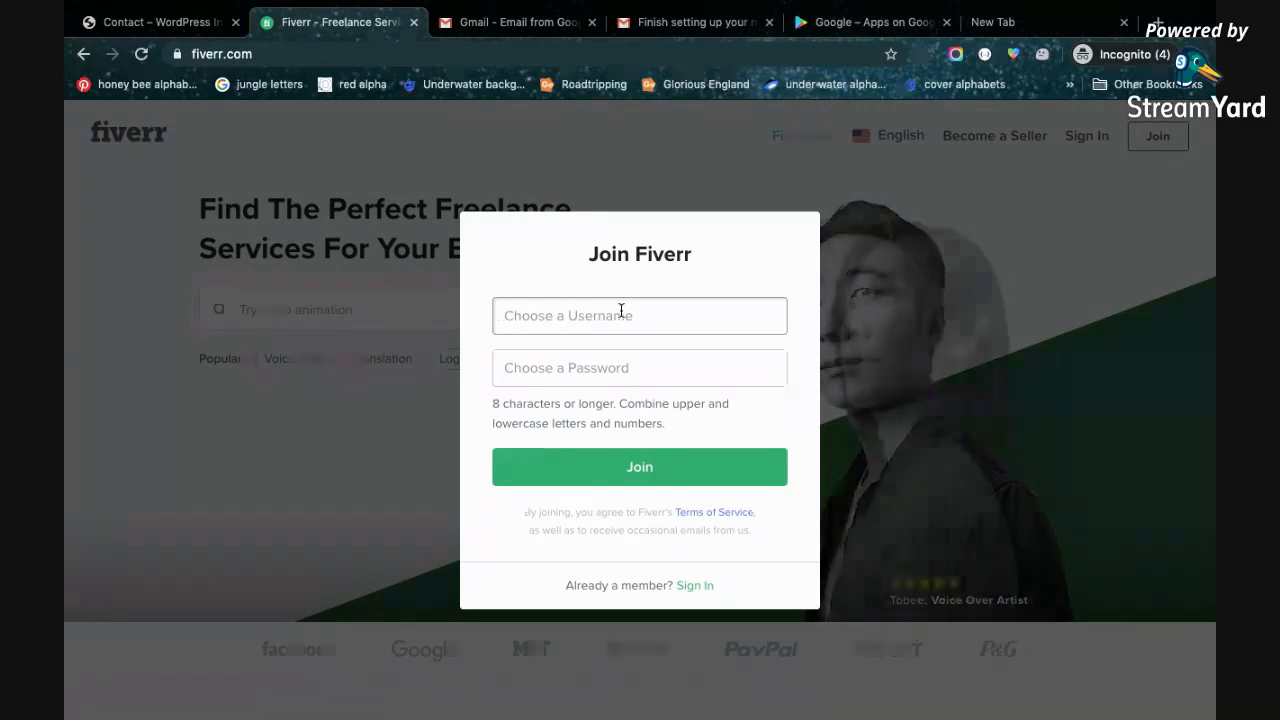
# - Try the usernames 'wpdev09', a name-based one and 'wp', clearing each after Fiverr rejects it
pyautogui.write('wpdev')
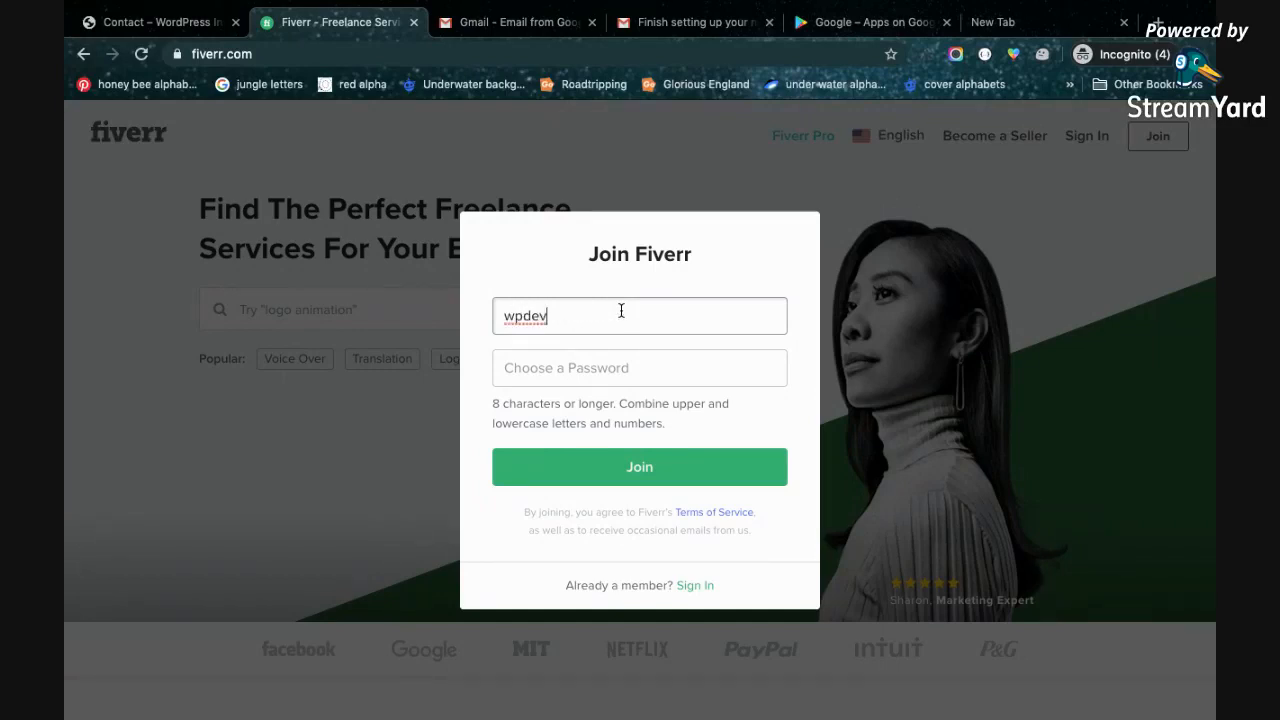
pyautogui.write('09')
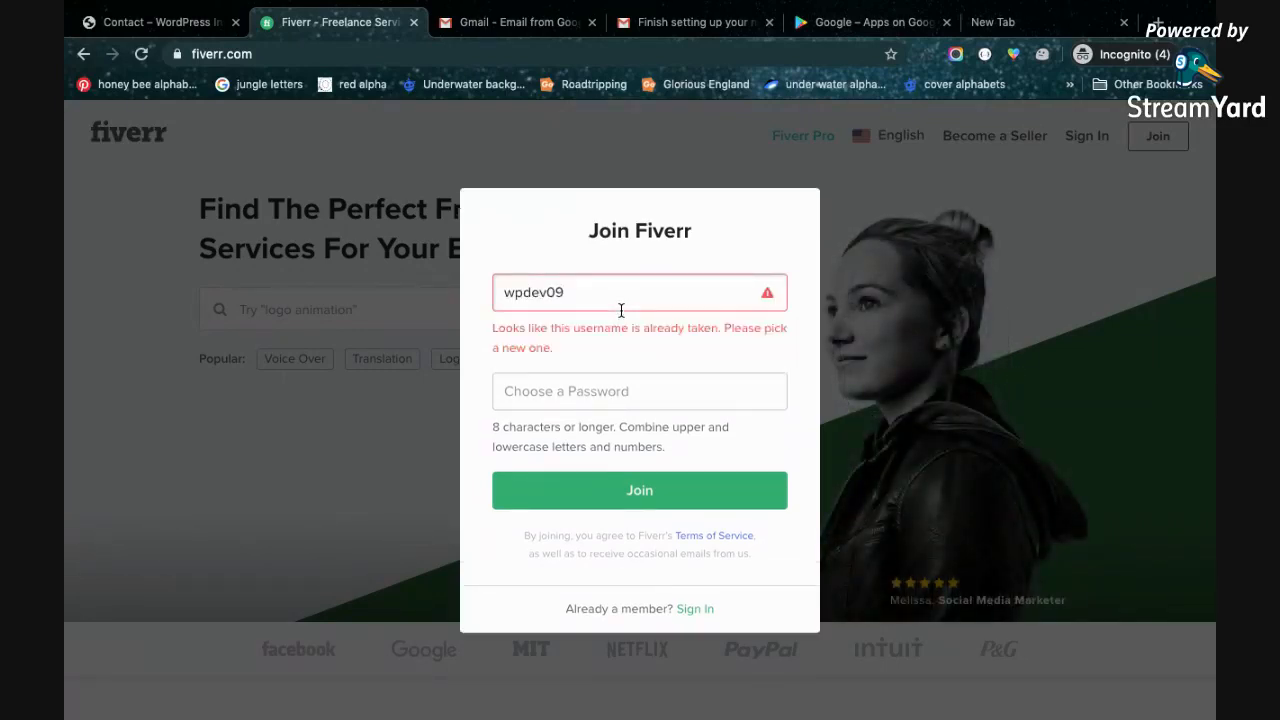
pyautogui.press('BackSpace')
pyautogui.press('BackSpace')
pyautogui.press('BackSpace')
pyautogui.press('BackSpace')
pyautogui.press('BackSpace')
pyautogui.press('BackSpace')
pyautogui.press('BackSpace')
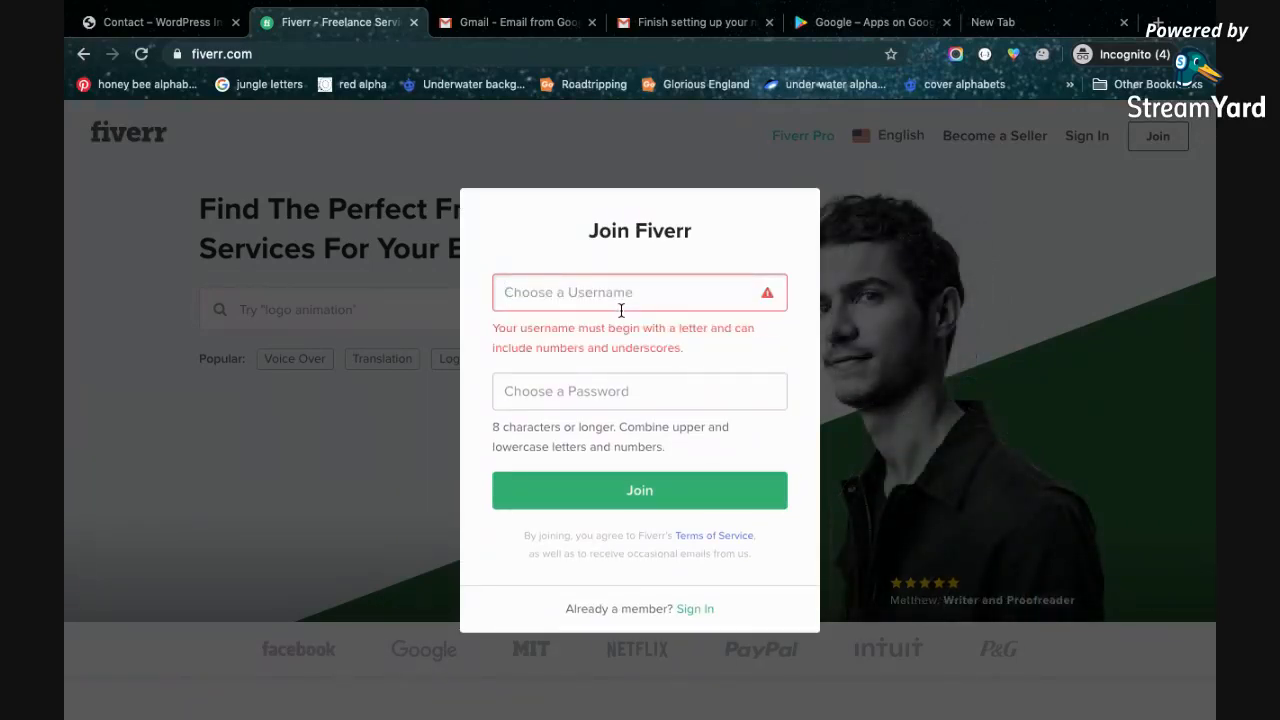
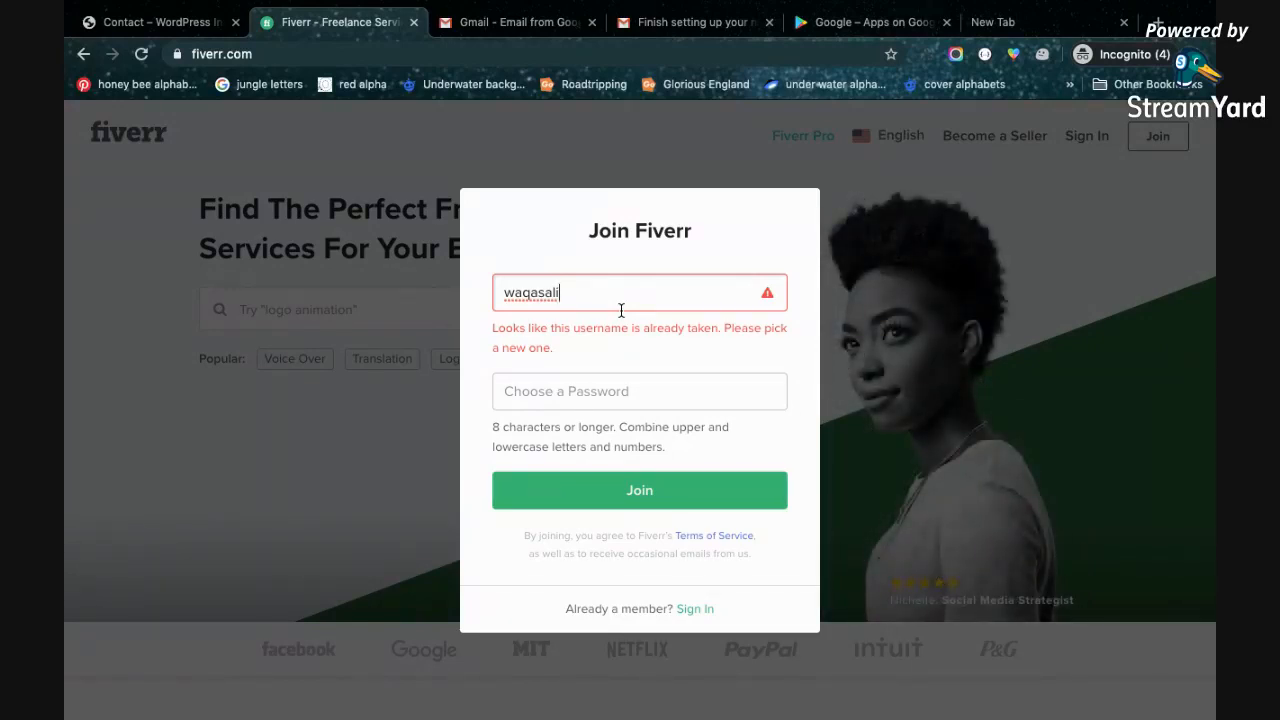
pyautogui.hotkey('ctrl', 'a')
pyautogui.press('BackSpace')
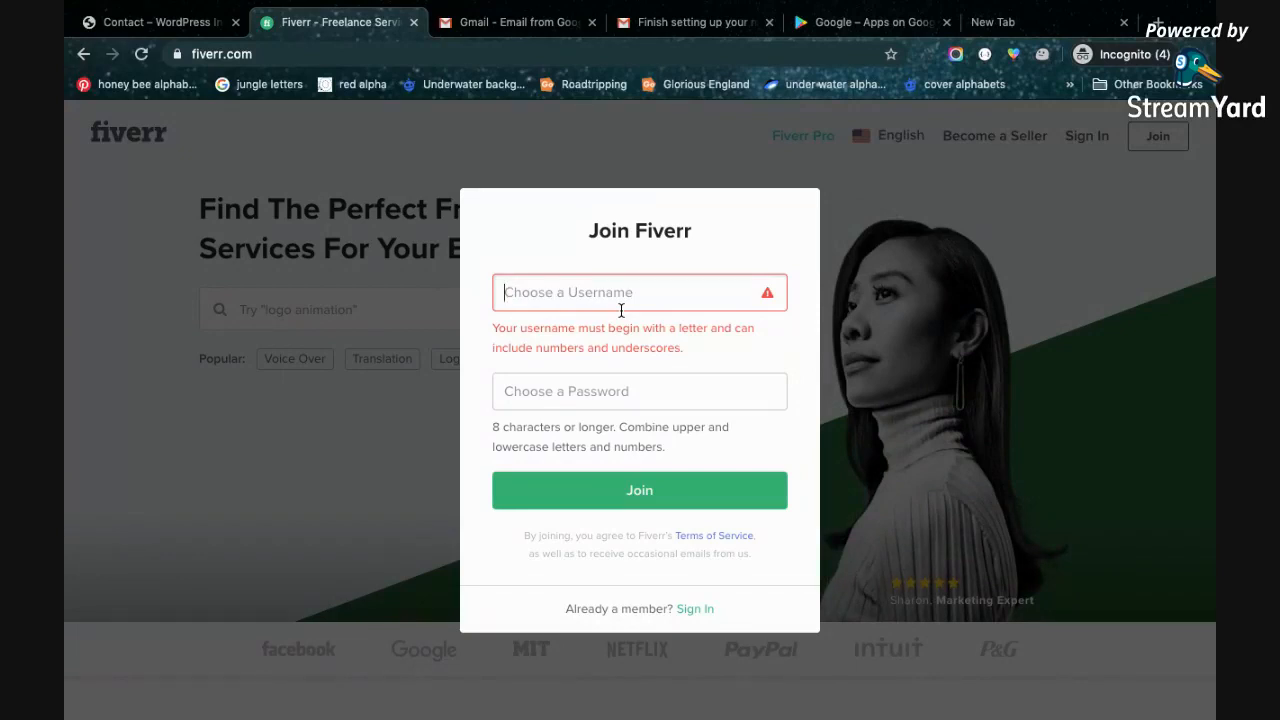
pyautogui.write('wp')
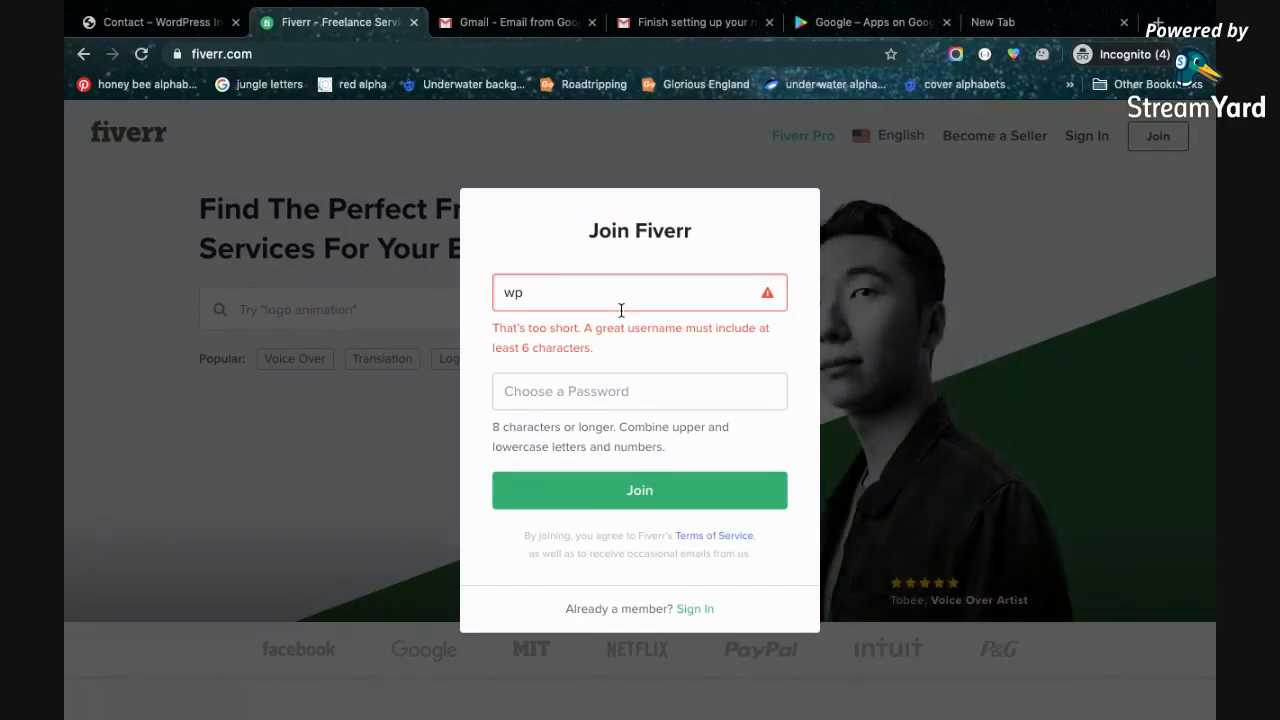
pyautogui.press('BackSpace')
pyautogui.press('BackSpace')
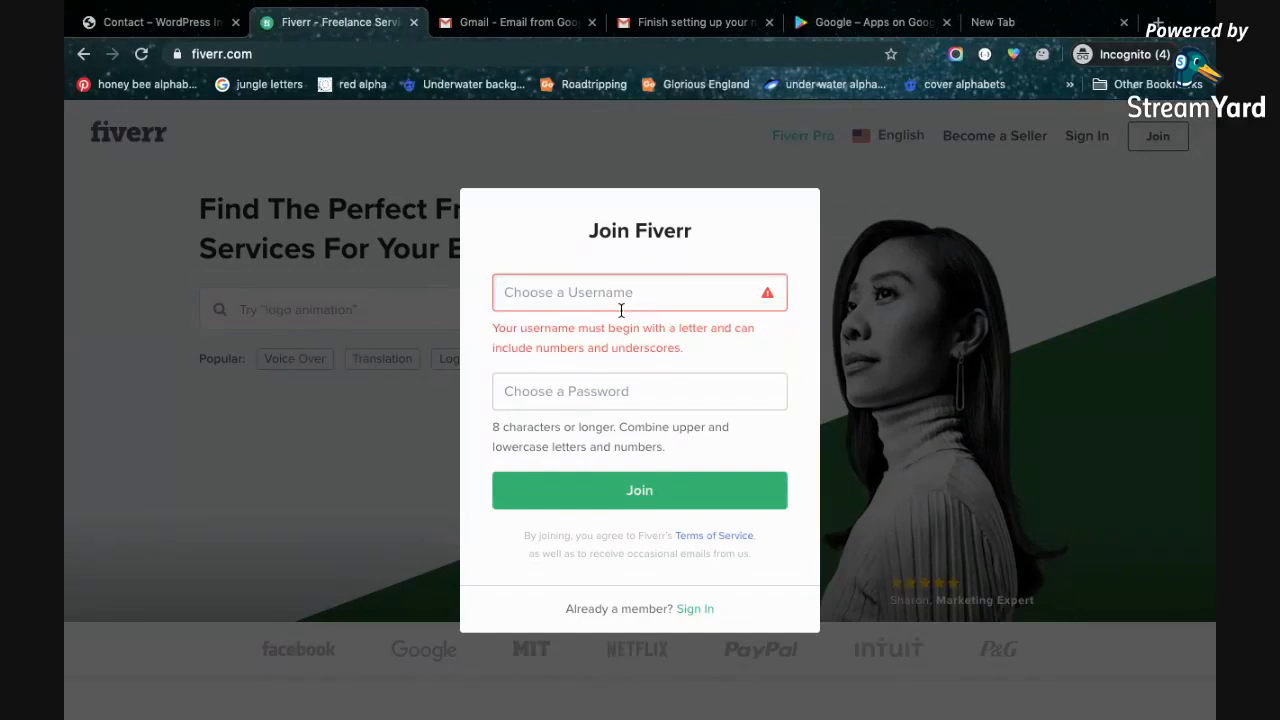
# - Try the usernames 'Dev' and 'Coder', then a name-based one, trimming it once it shows as taken
pyautogui.write('Dev')
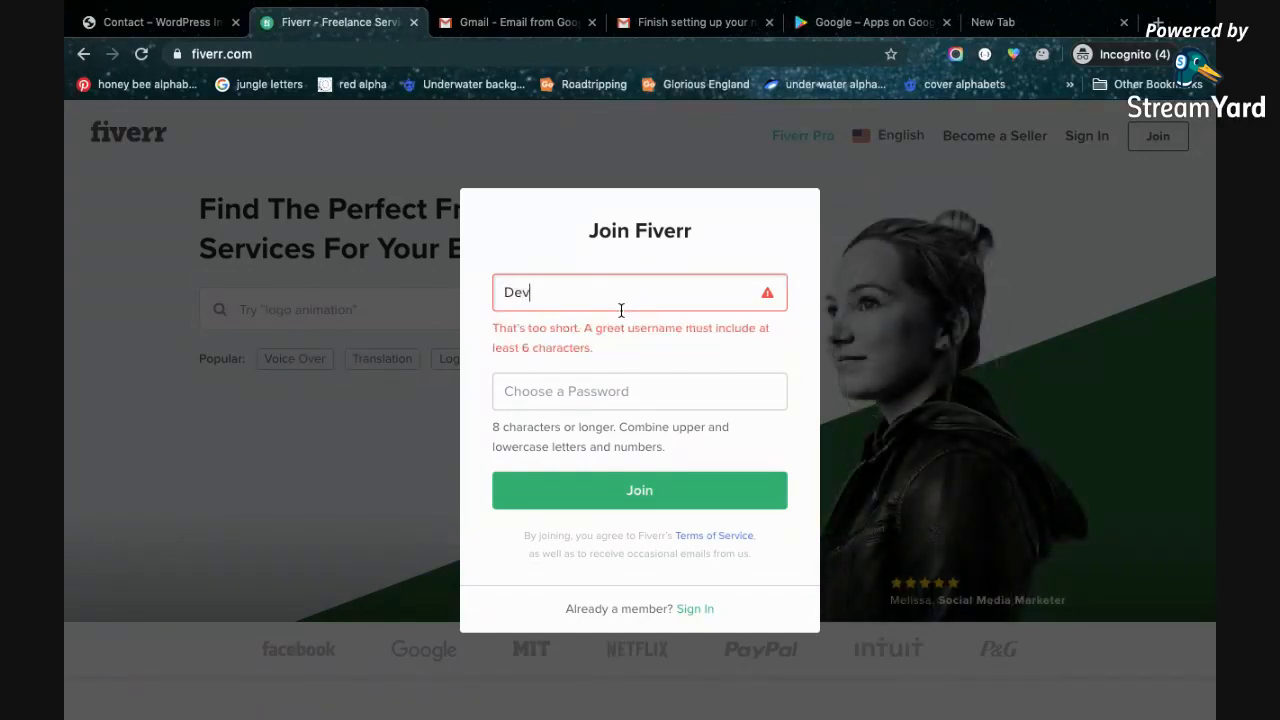
pyautogui.press('BackSpace')
pyautogui.press('BackSpace')
pyautogui.press('BackSpace')
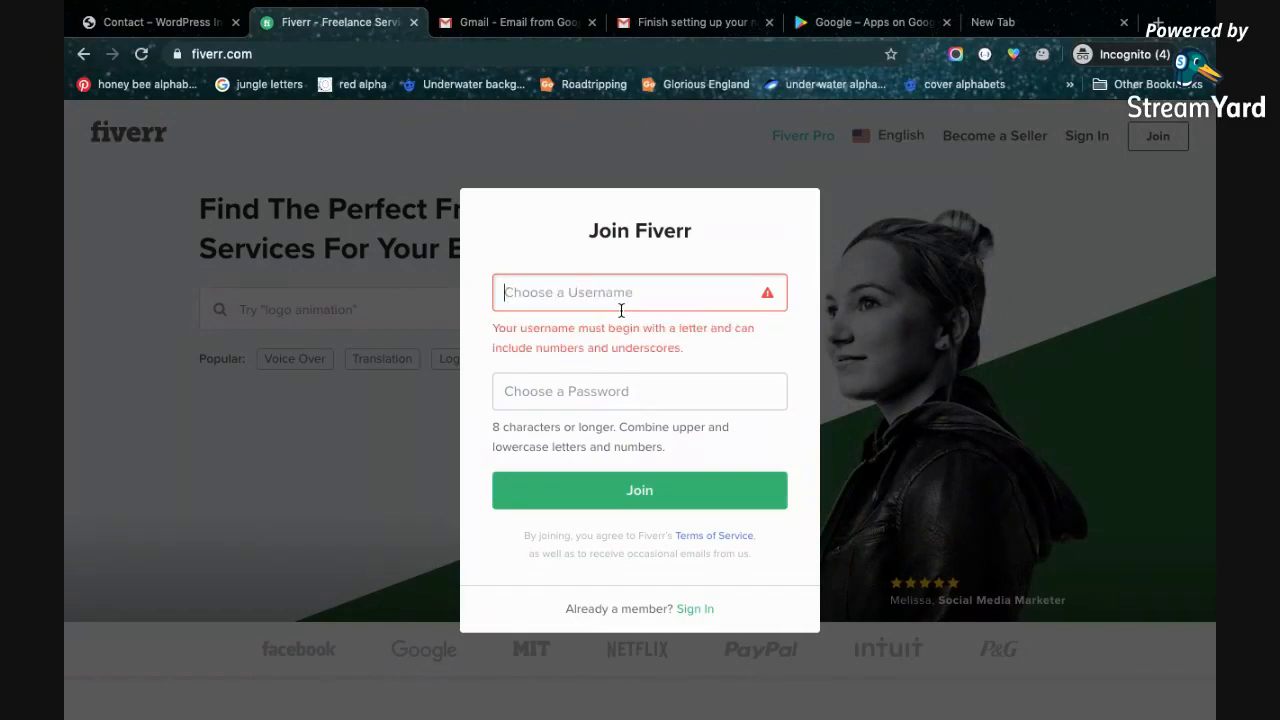
pyautogui.write('Cod')
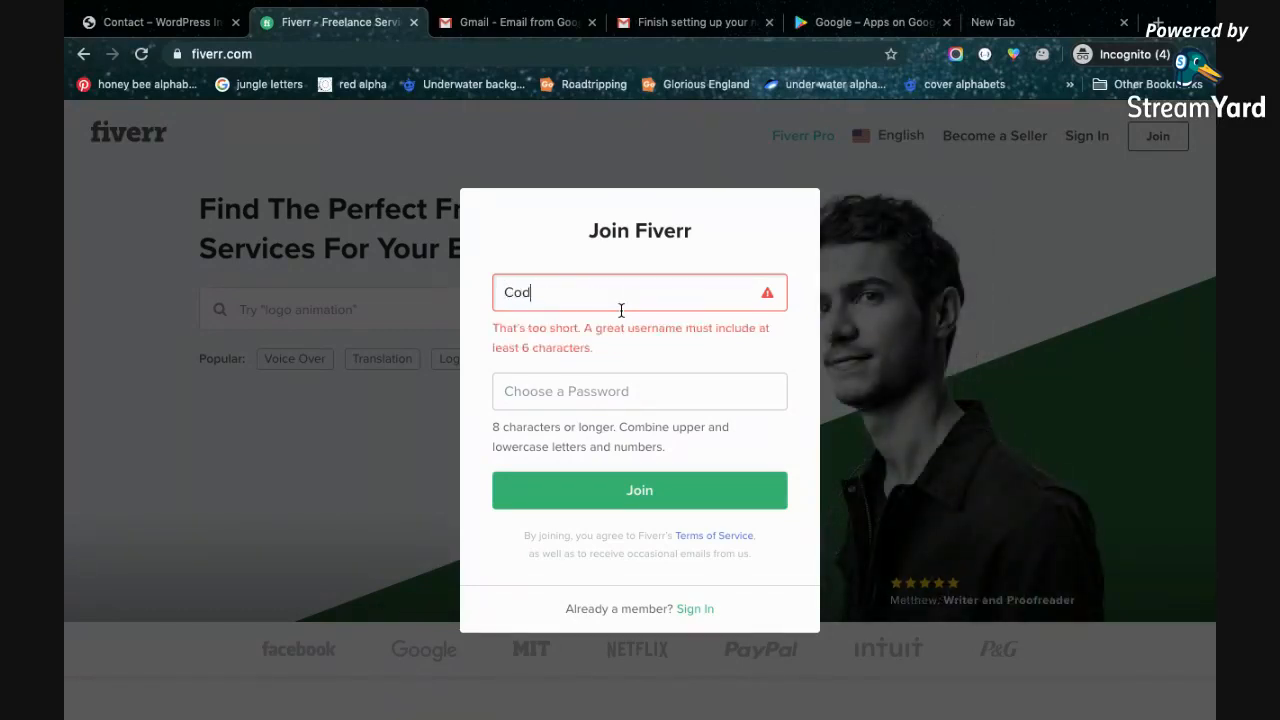
pyautogui.write('er')
pyautogui.press('BackSpace')
pyautogui.press('BackSpace')
pyautogui.press('BackSpace')
pyautogui.press('BackSpace')
pyautogui.press('BackSpace')
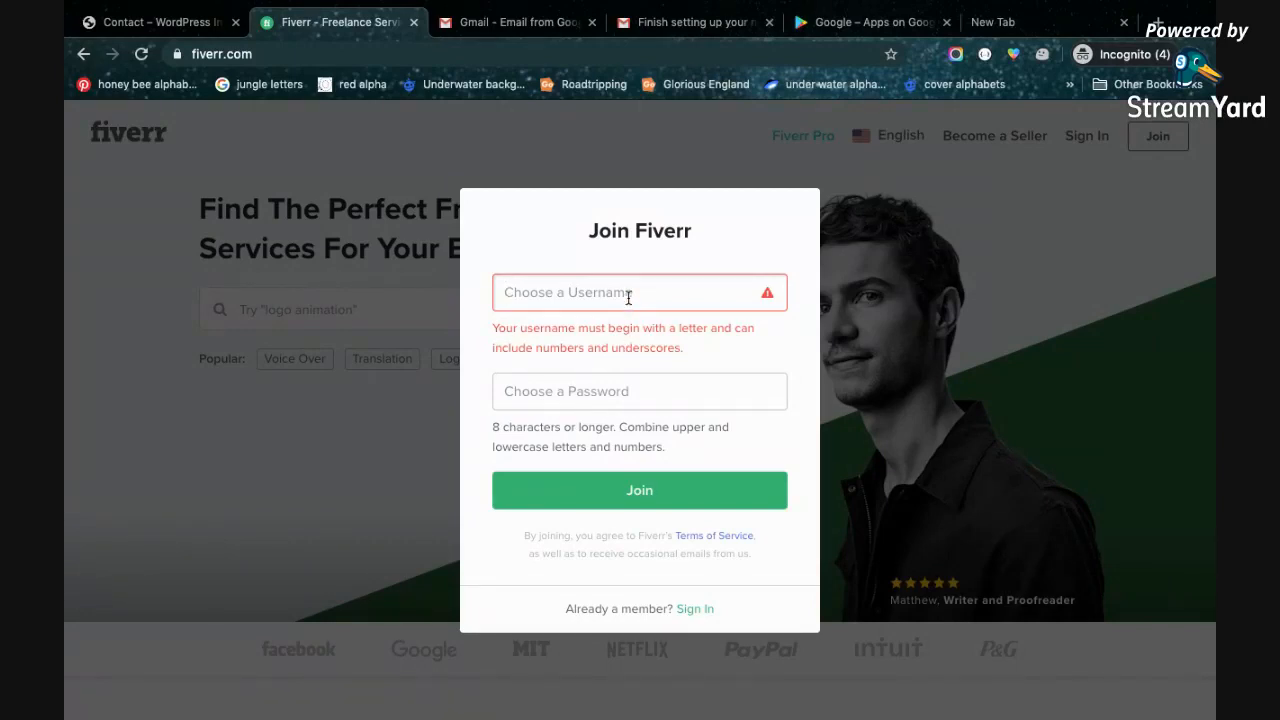
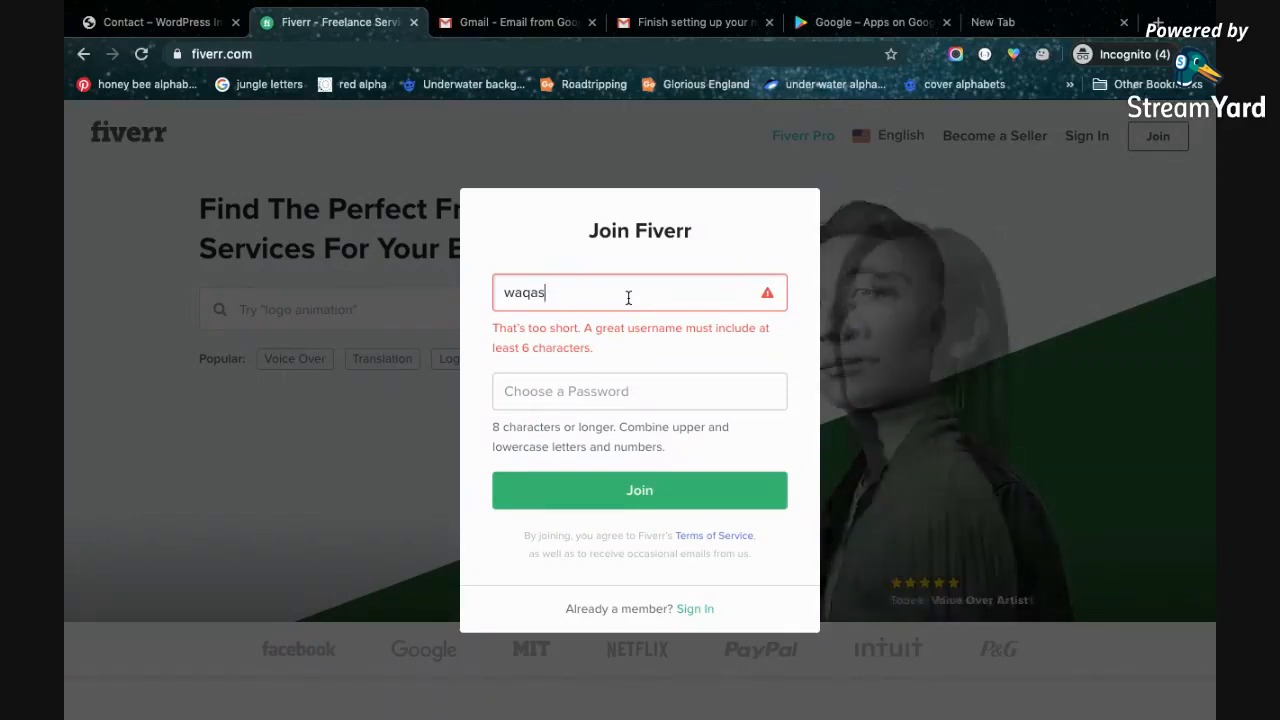
# - Backspace away the remaining characters of the taken username
pyautogui.press('BackSpace')
pyautogui.press('BackSpace')
pyautogui.press('BackSpace')
pyautogui.press('BackSpace')
pyautogui.press('BackSpace')
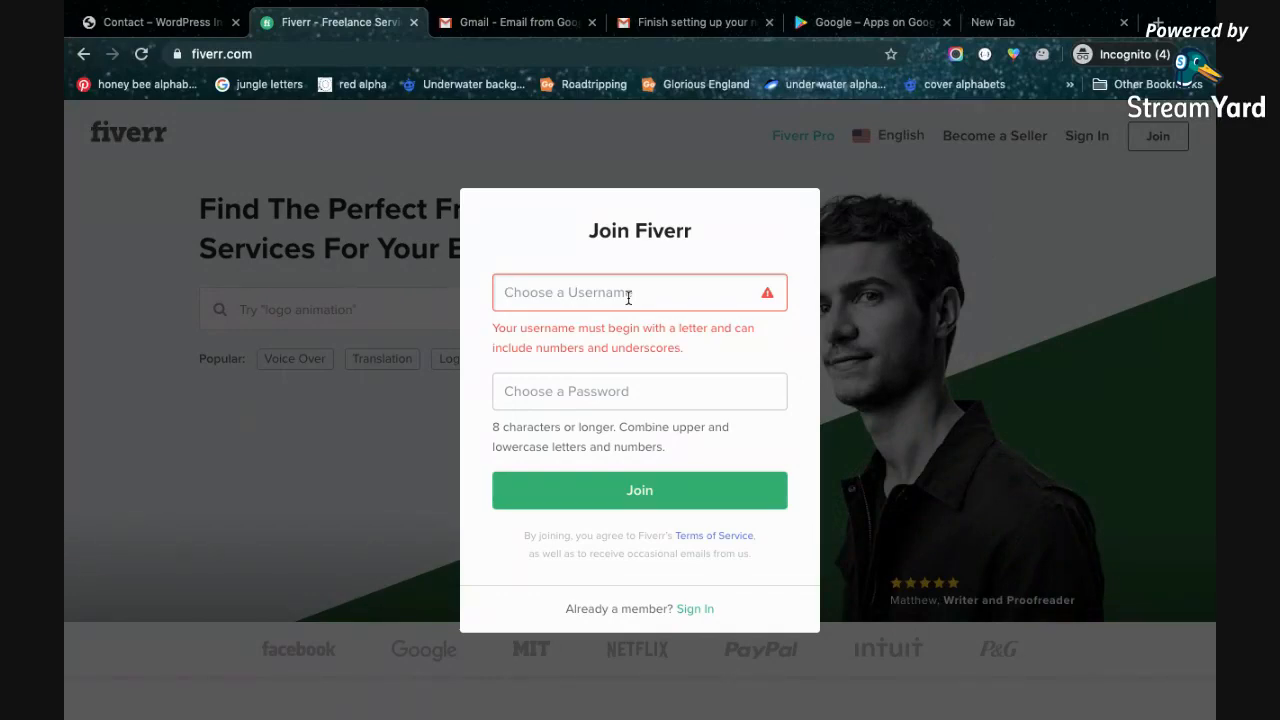
# - Search Google for 'namemesh' in a new tab and open the NameMesh site
pyautogui.click(1003, 24)
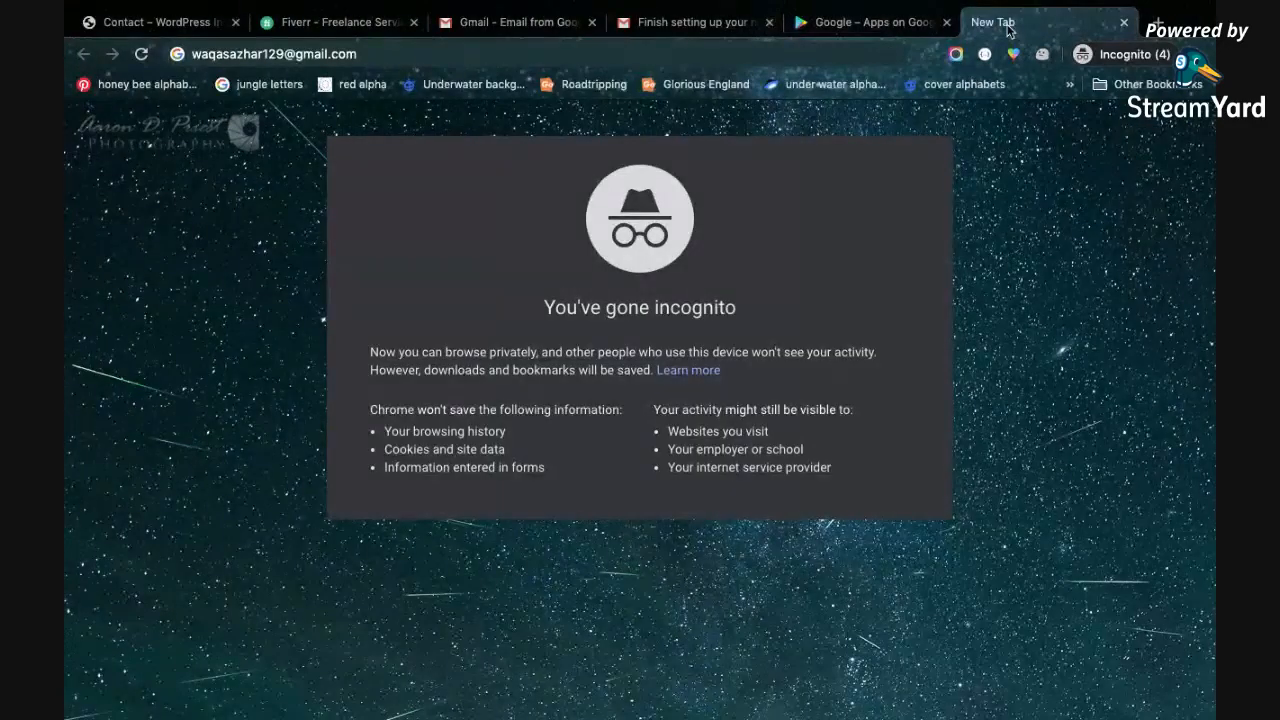
pyautogui.click(1157, 22)
pyautogui.write('name')
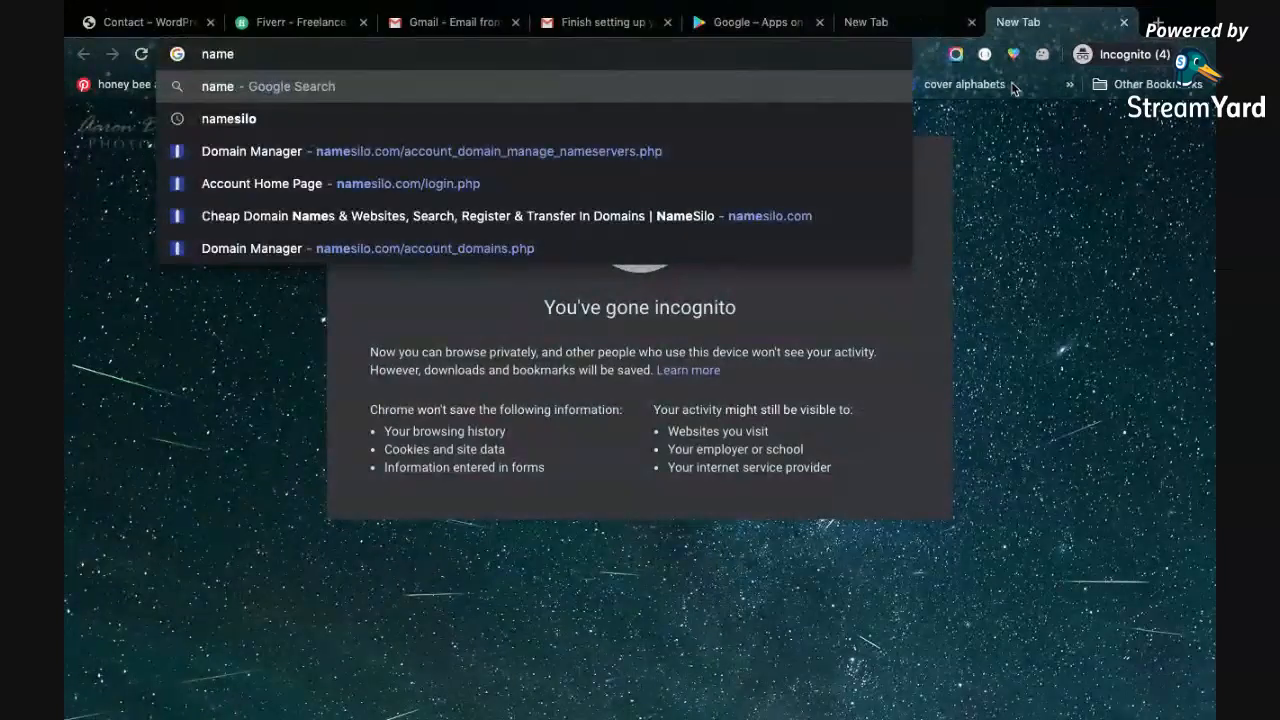
pyautogui.write('mesh')
pyautogui.press('Return')
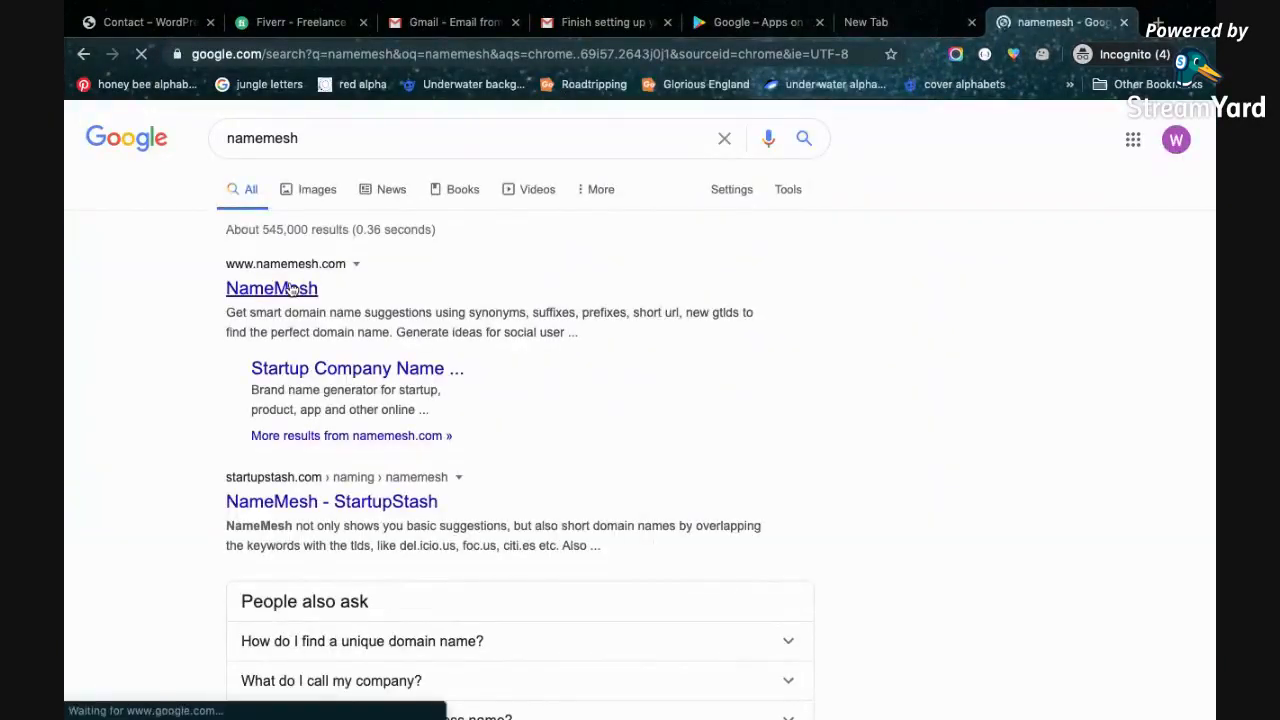
pyautogui.keyDown('super'); pyautogui.click(271, 288); pyautogui.keyUp('super')
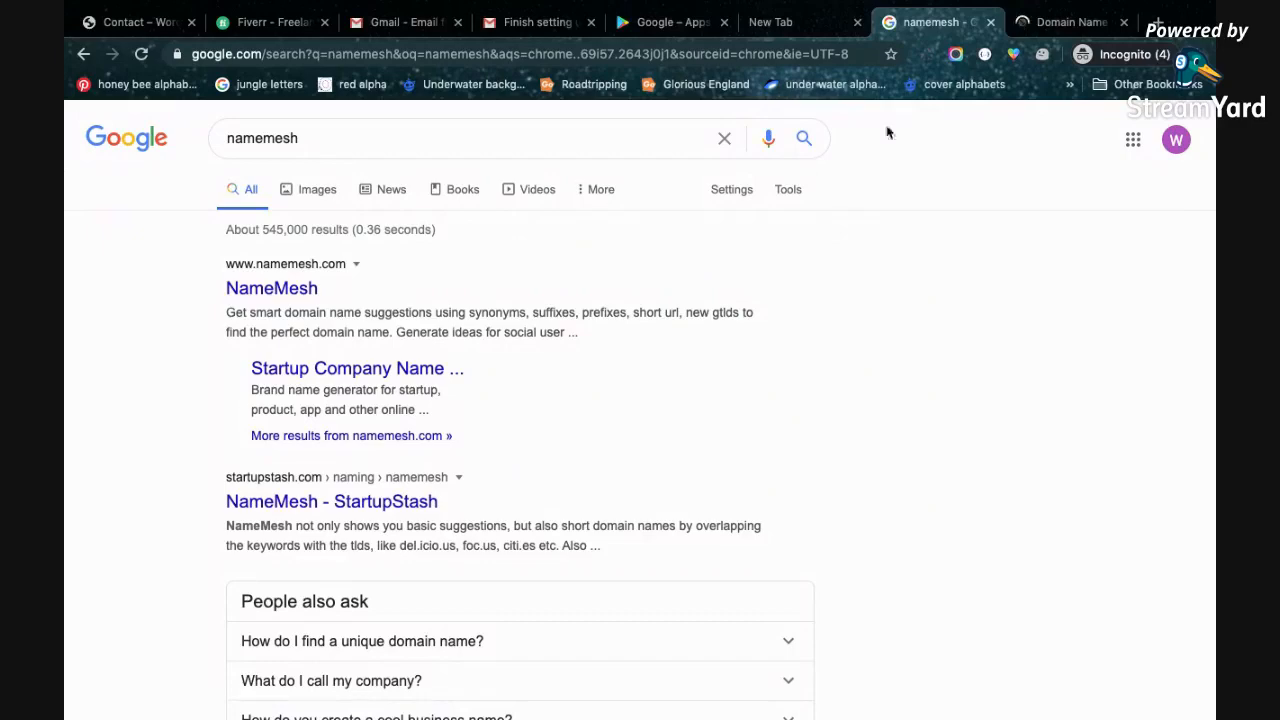
pyautogui.click(1065, 22)
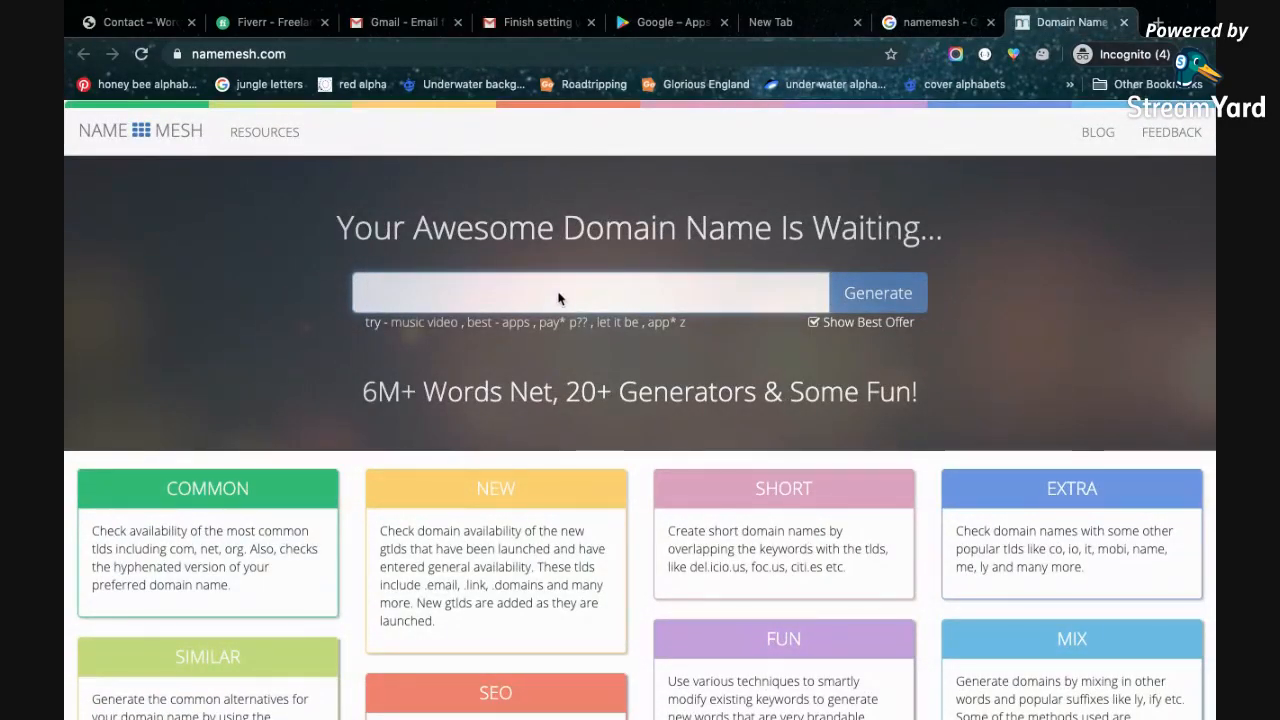
# - Generate NameMesh domain ideas for the keyword 'wp'
pyautogui.write('wo==')
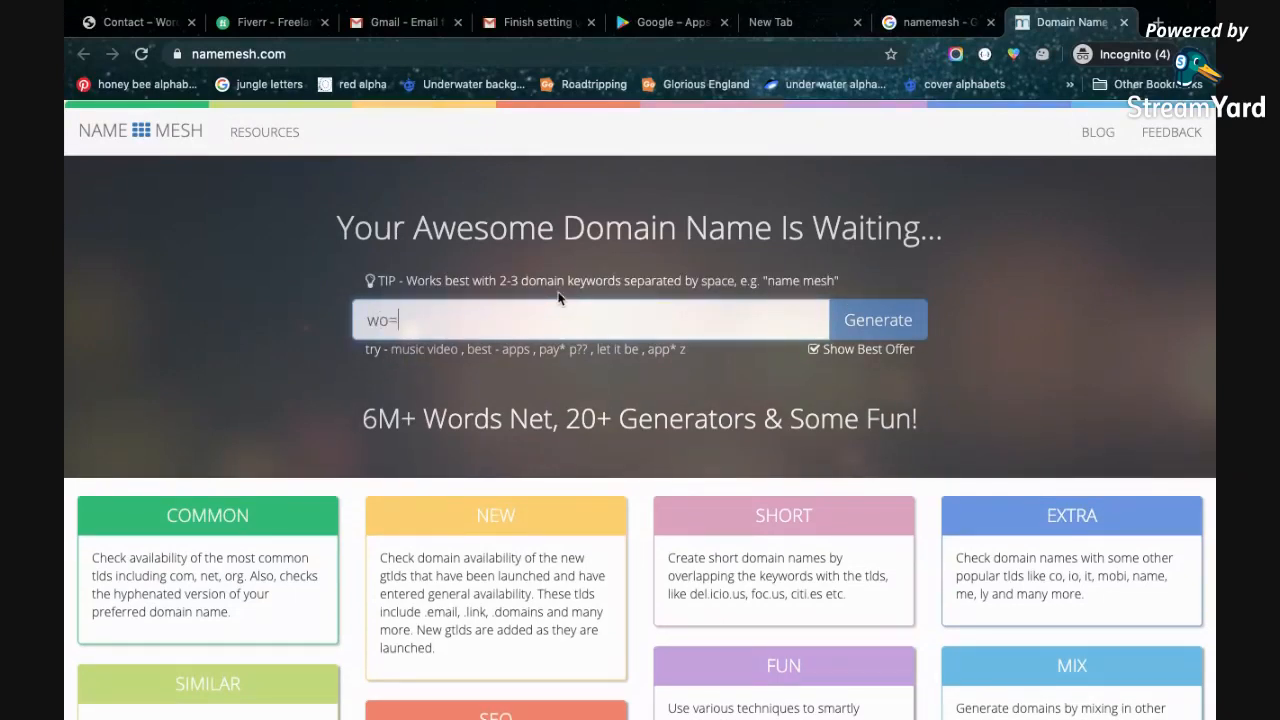
pyautogui.press('BackSpace')
pyautogui.press('BackSpace')
pyautogui.press('BackSpace')
pyautogui.write('p')
pyautogui.press('Return')
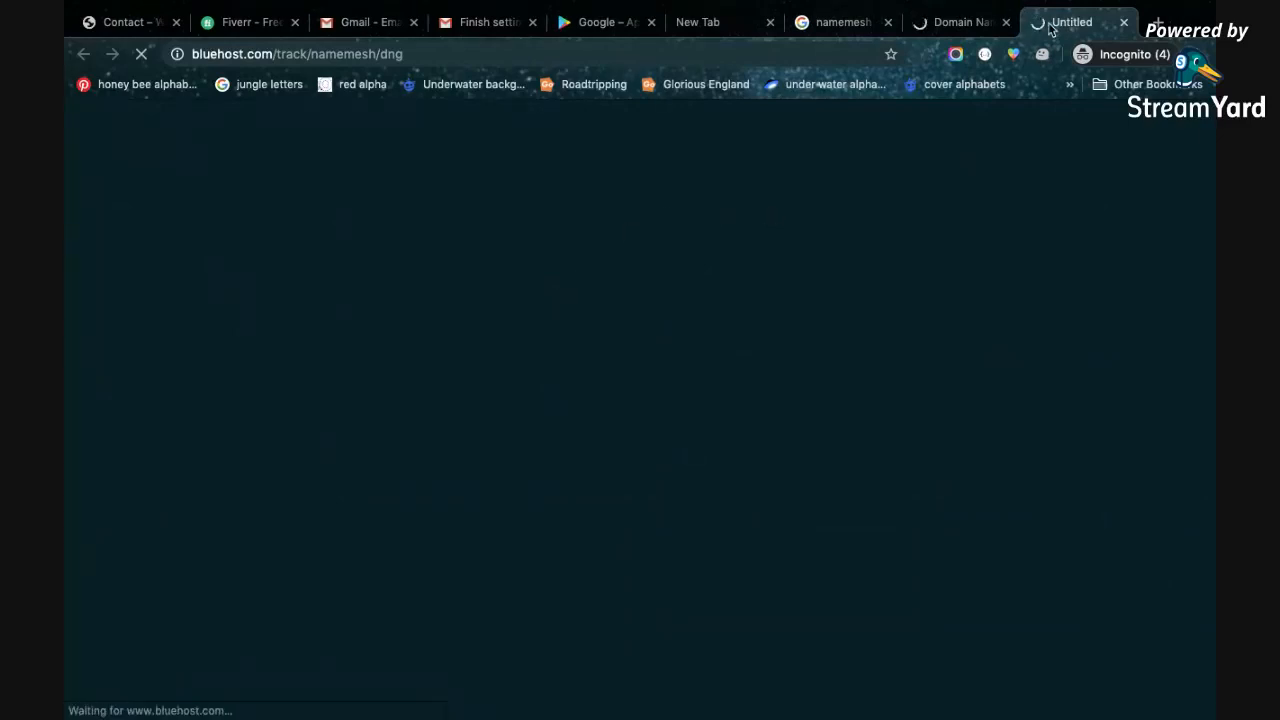
# - Leave the Bluehost tab and review the 'wp' suggestions, noting wp.com is unavailable
pyautogui.click(941, 37)
pyautogui.click(1063, 27)
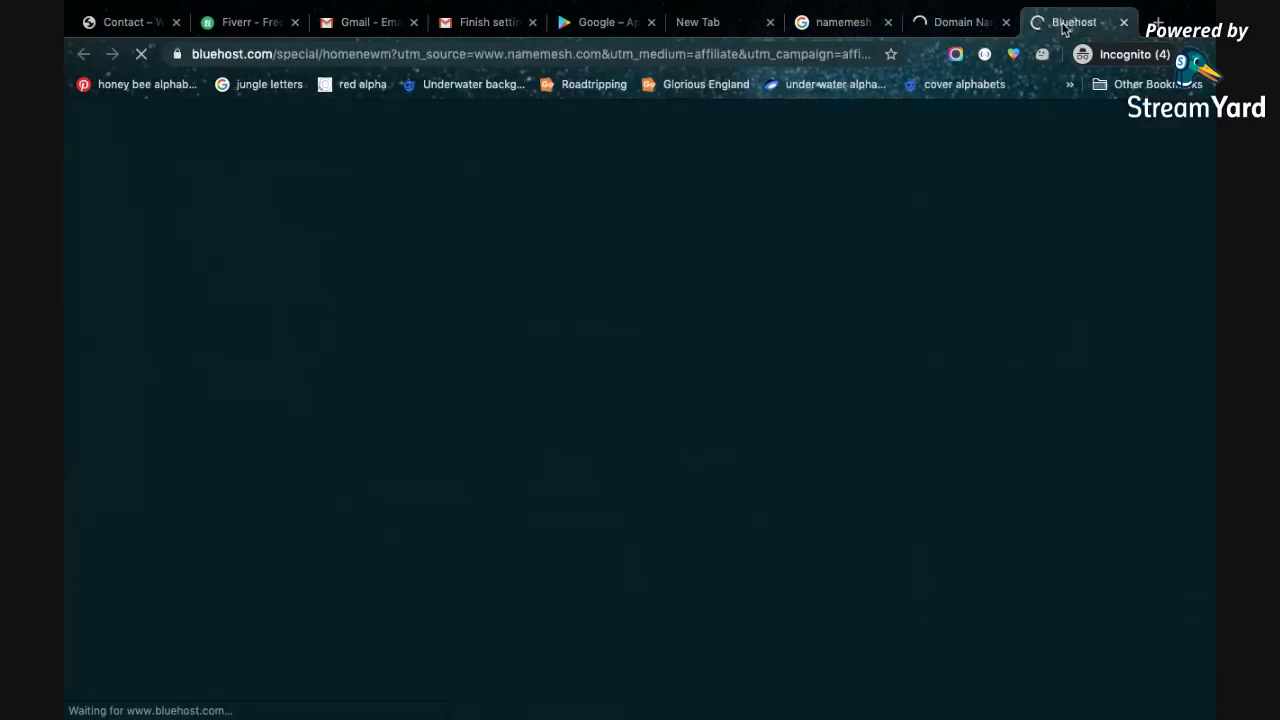
pyautogui.click(962, 28)
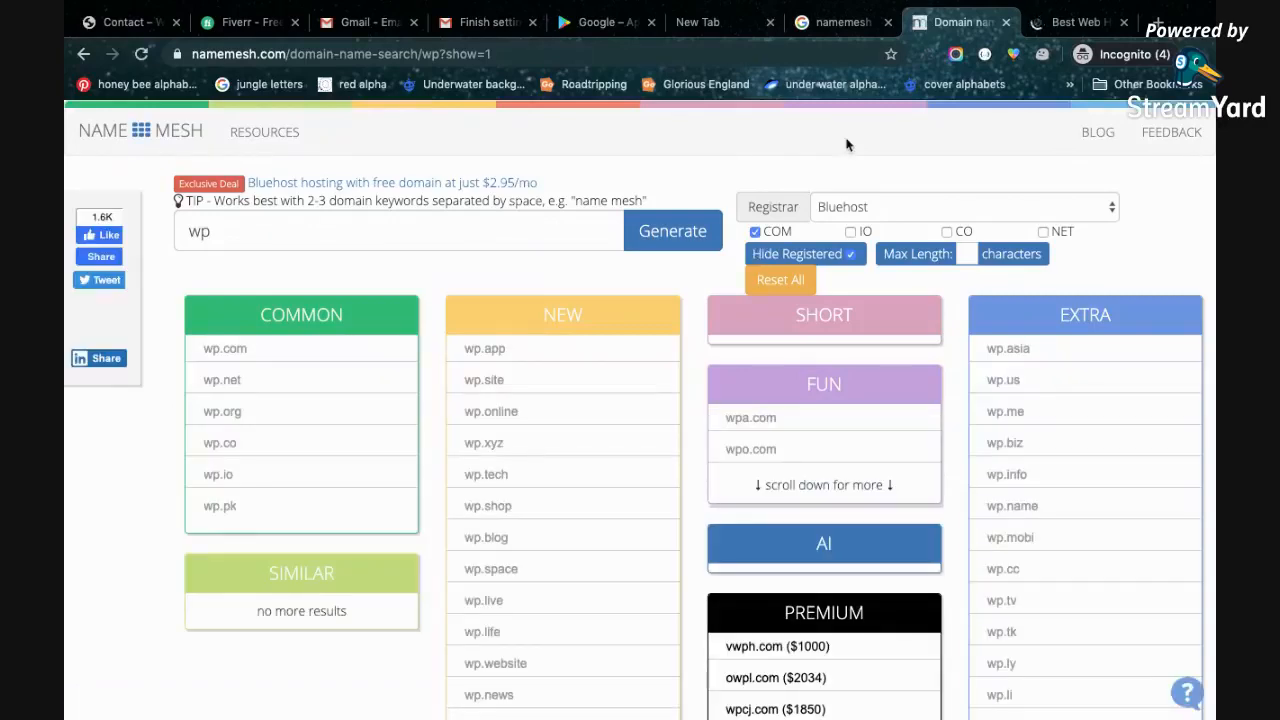
pyautogui.scroll(-1, 553, 561)
pyautogui.scroll(-3, 554, 561)
pyautogui.scroll(4, 554, 561)
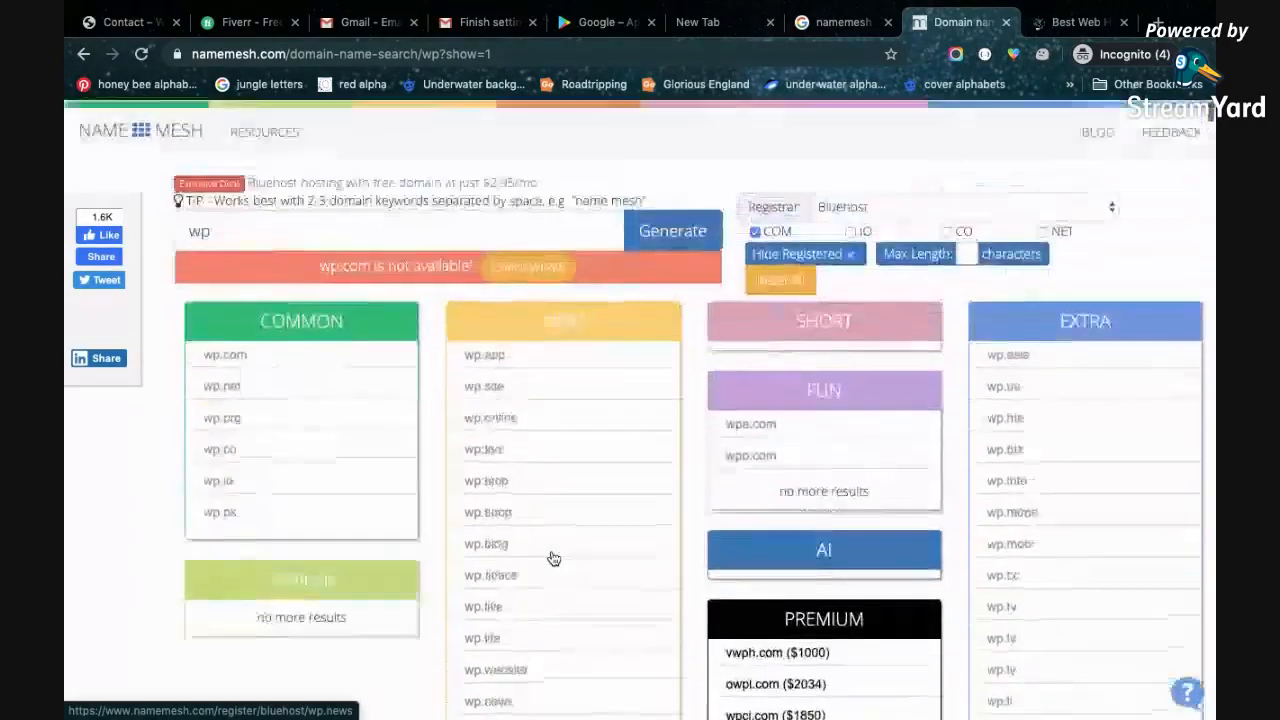
pyautogui.scroll(-3, 549, 353)
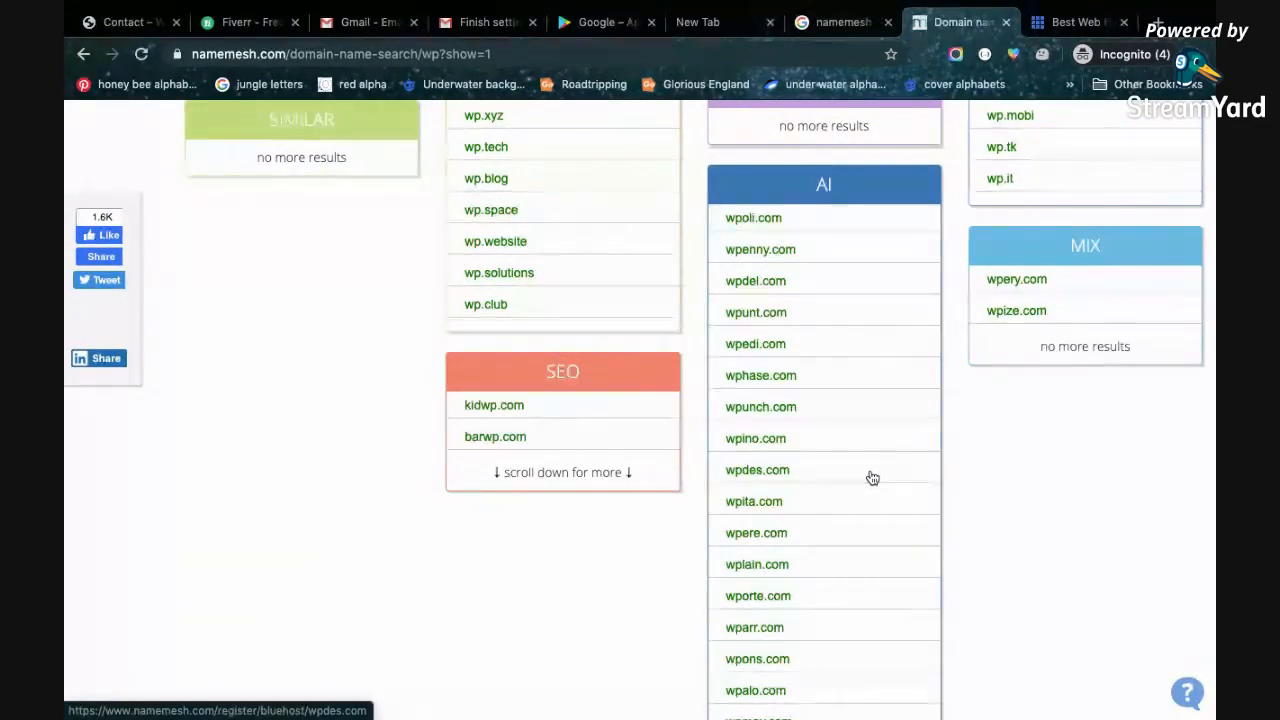
pyautogui.scroll(-1, 822, 451)
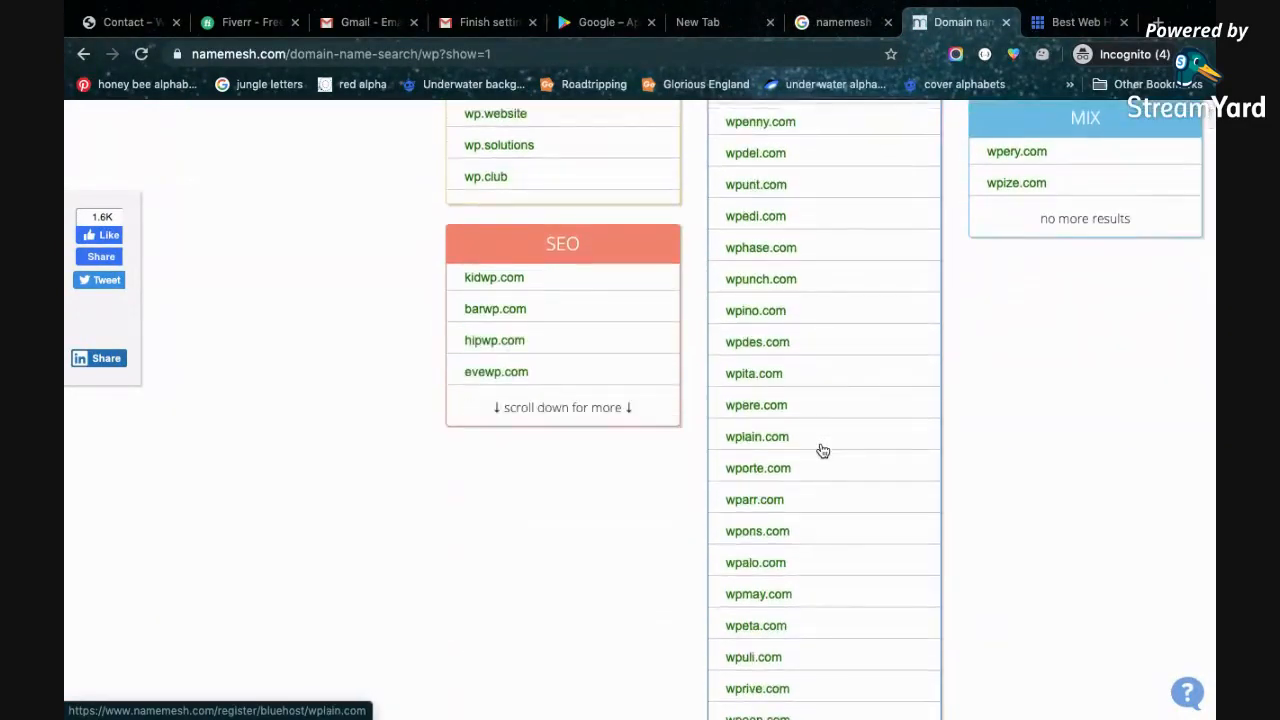
pyautogui.scroll(-4, 822, 451)
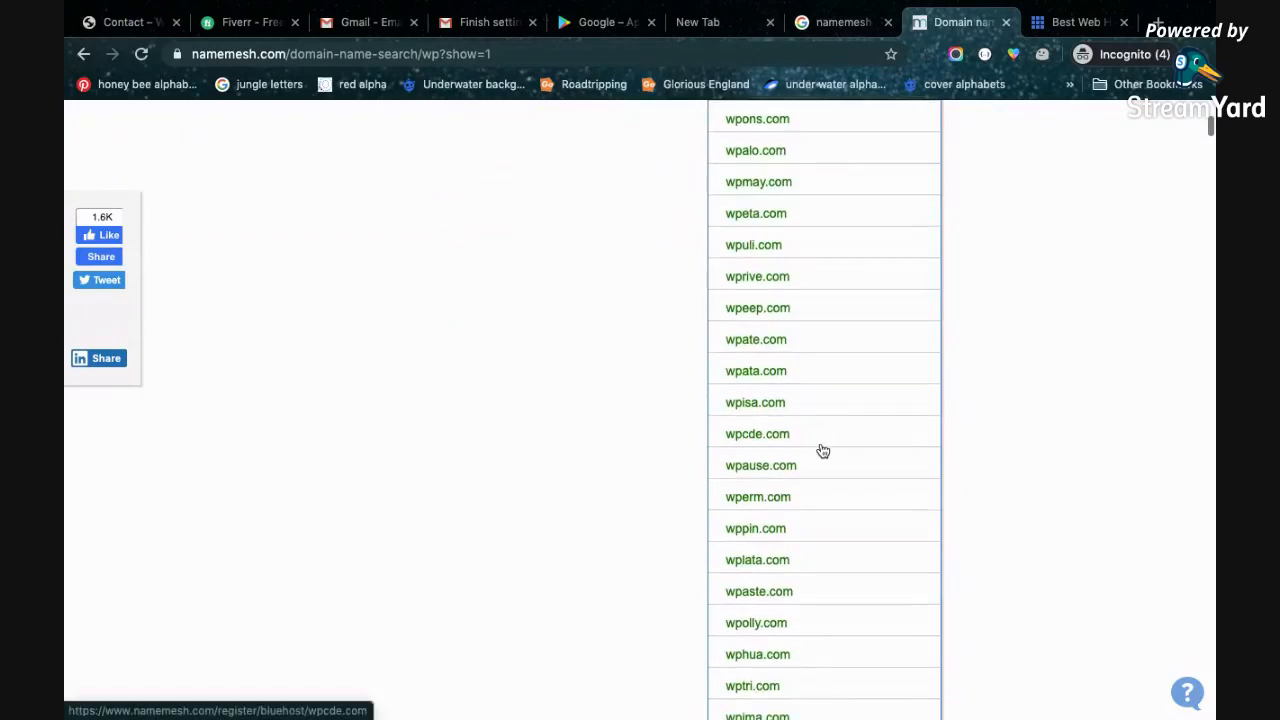
pyautogui.scroll(9, 822, 451)
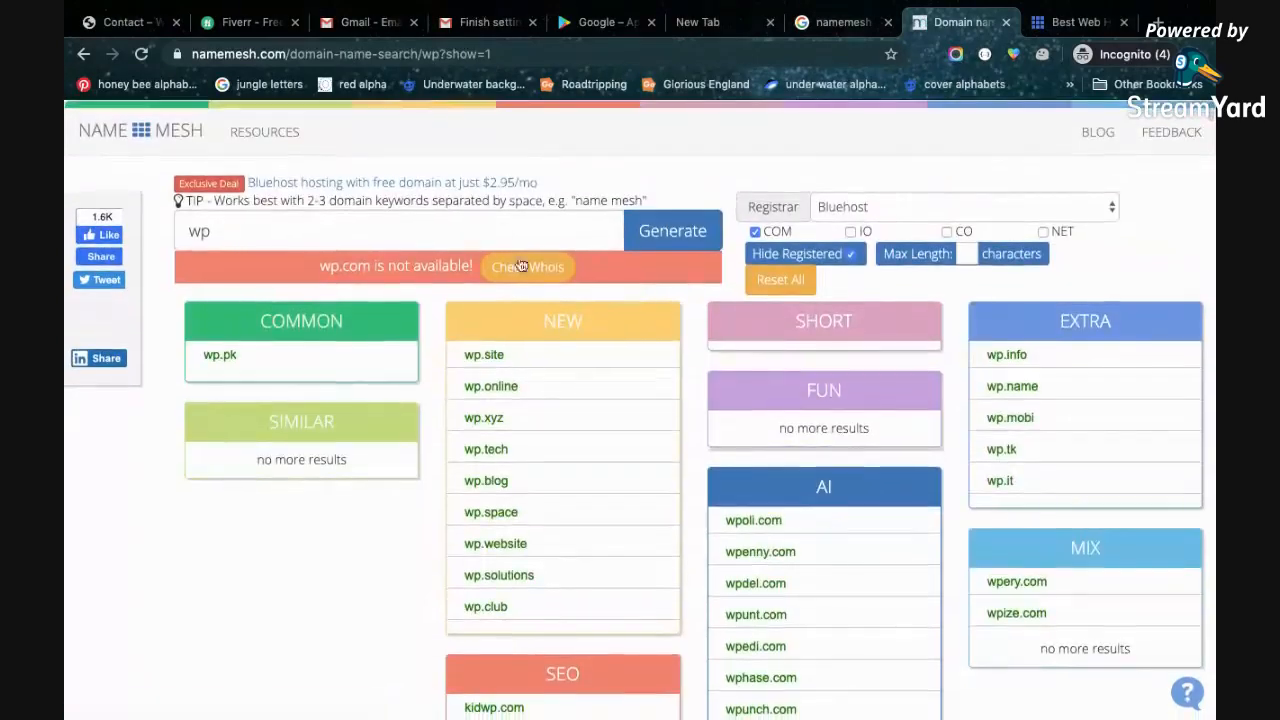
pyautogui.click(381, 225)
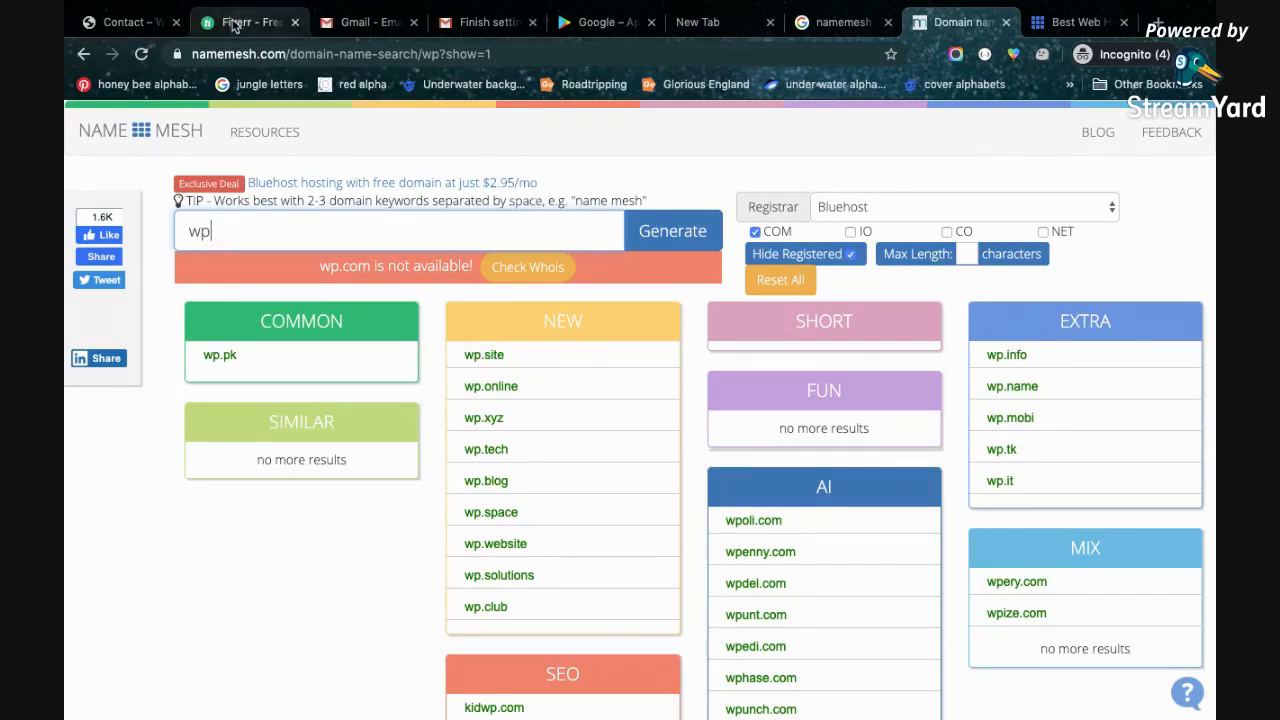
# - Enter the username 'pro_tech19' and an 8-character password on Fiverr's Join form, then open a new tab
pyautogui.click(235, 22)
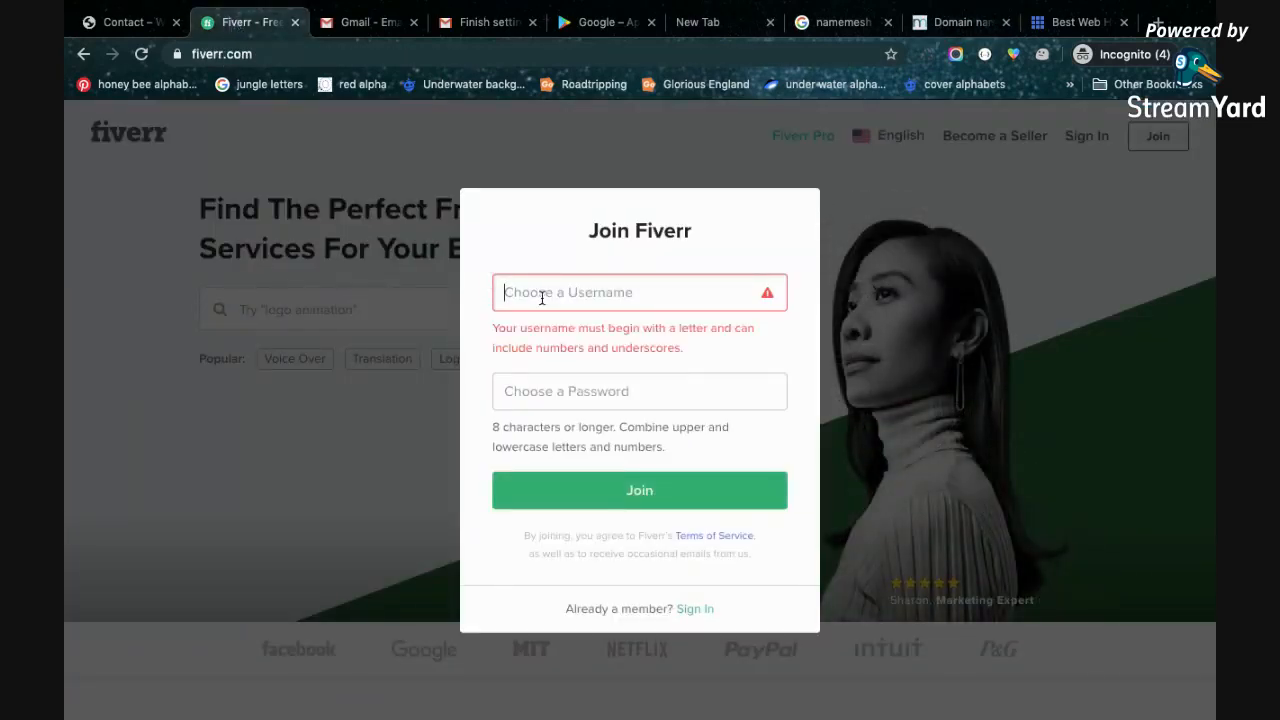
pyautogui.write('pro_tech')
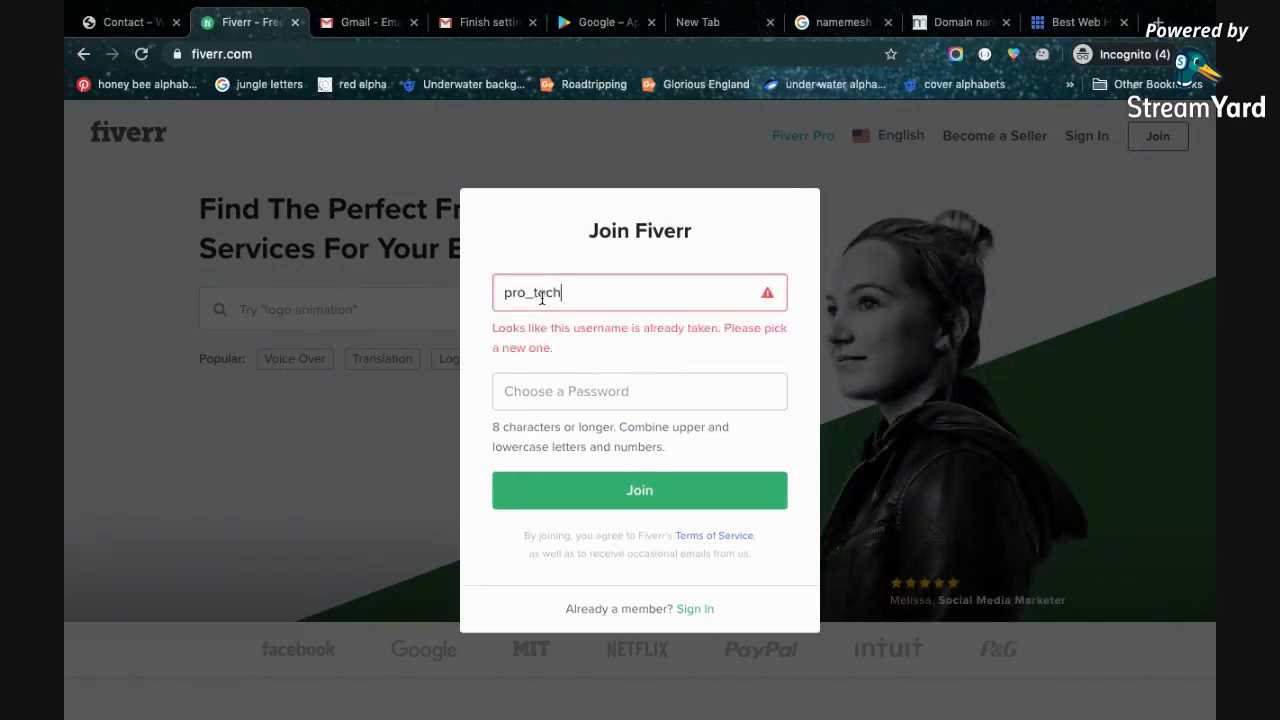
pyautogui.write('19')
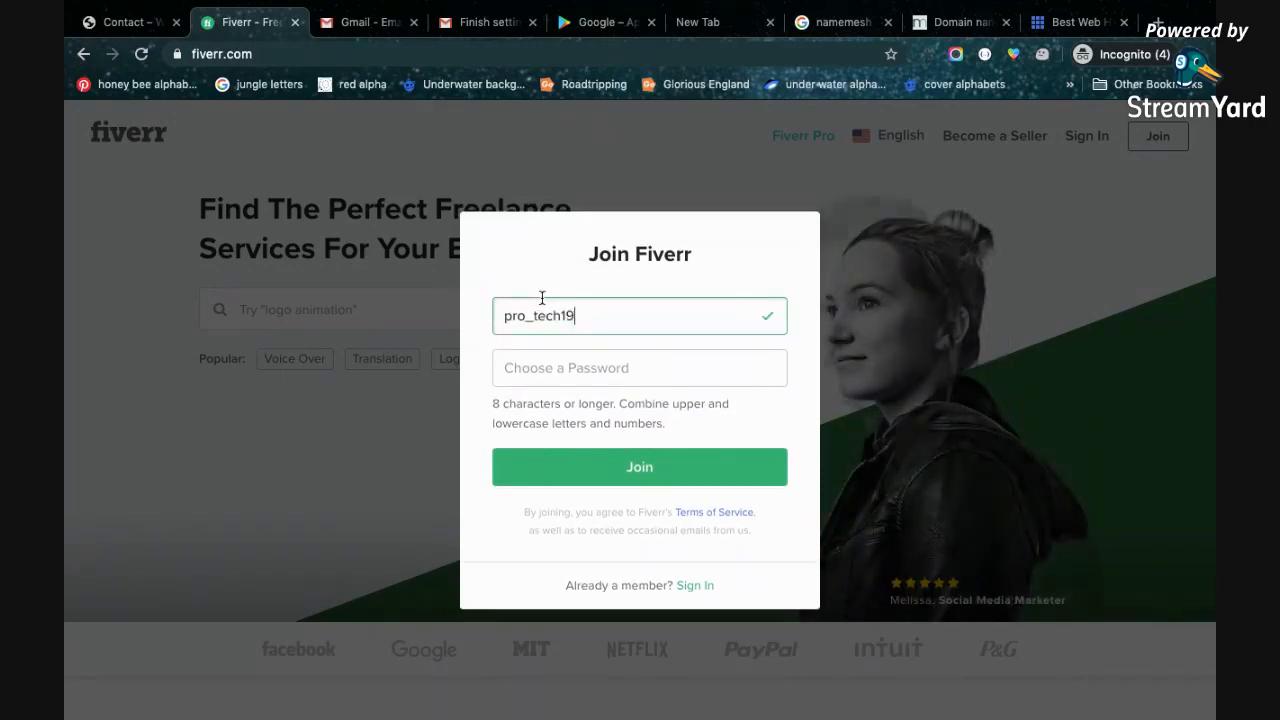
pyautogui.click(577, 380)
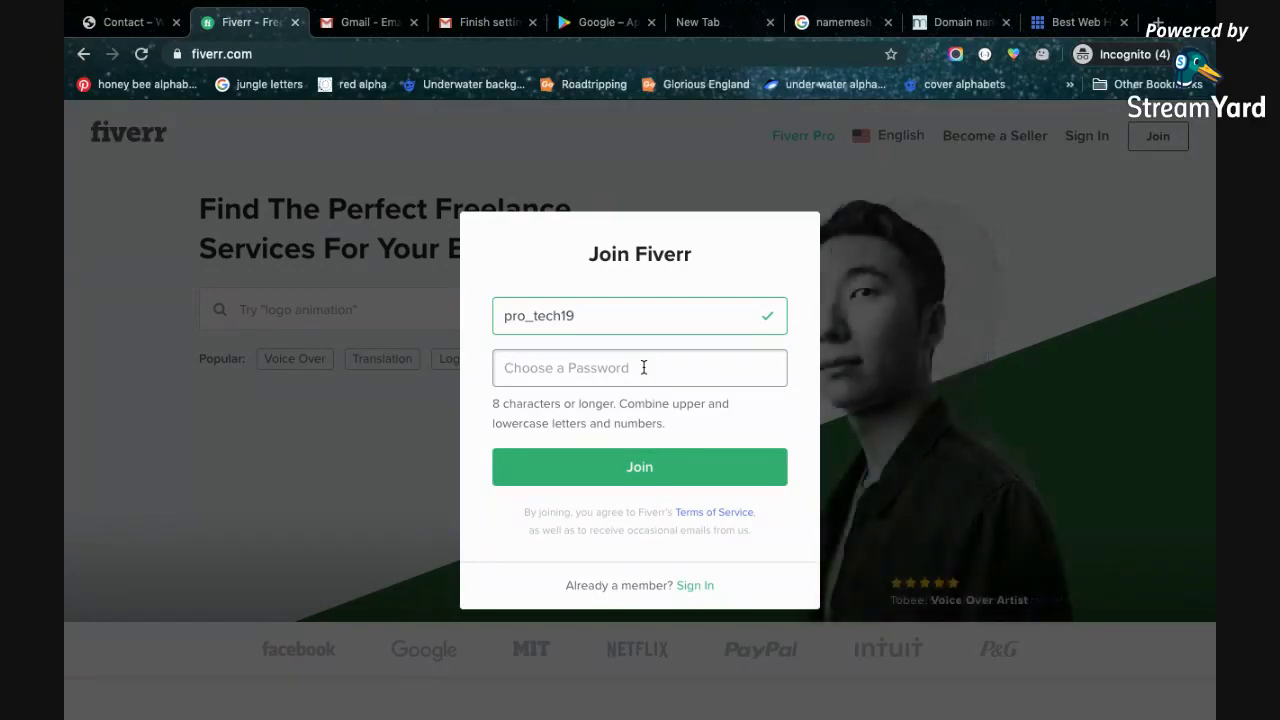
pyautogui.write('••••')
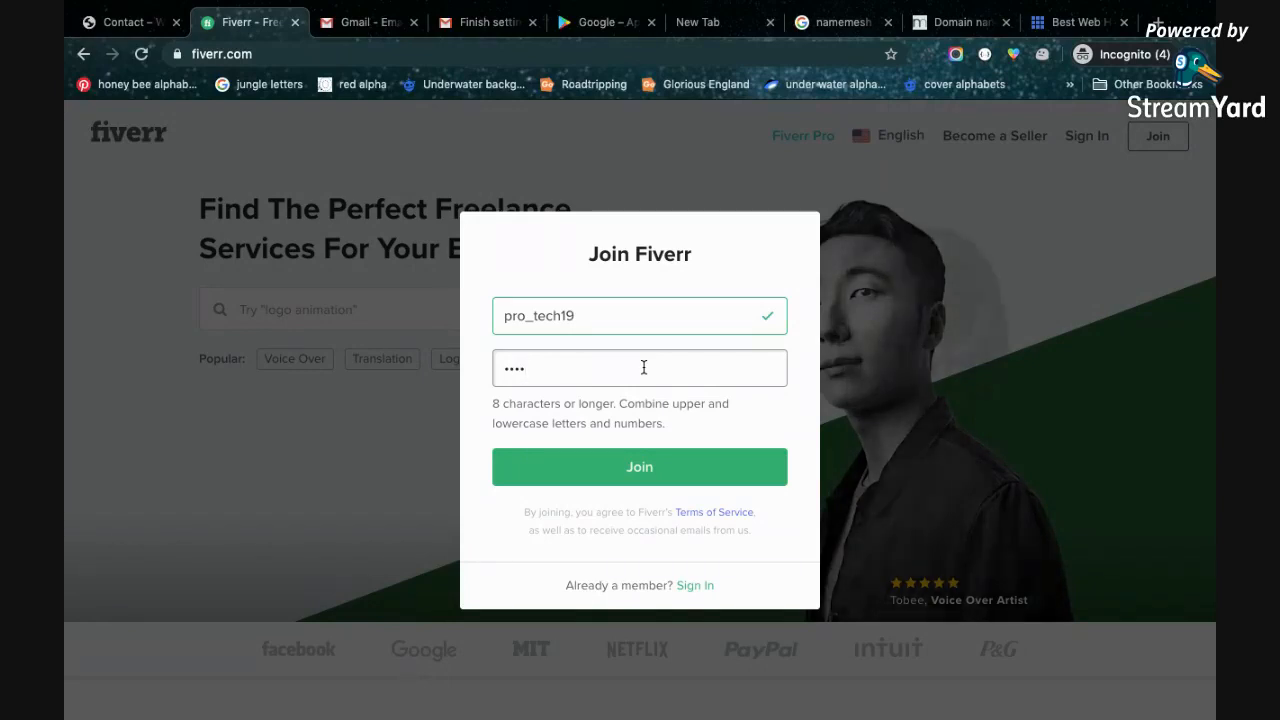
pyautogui.write('••••')
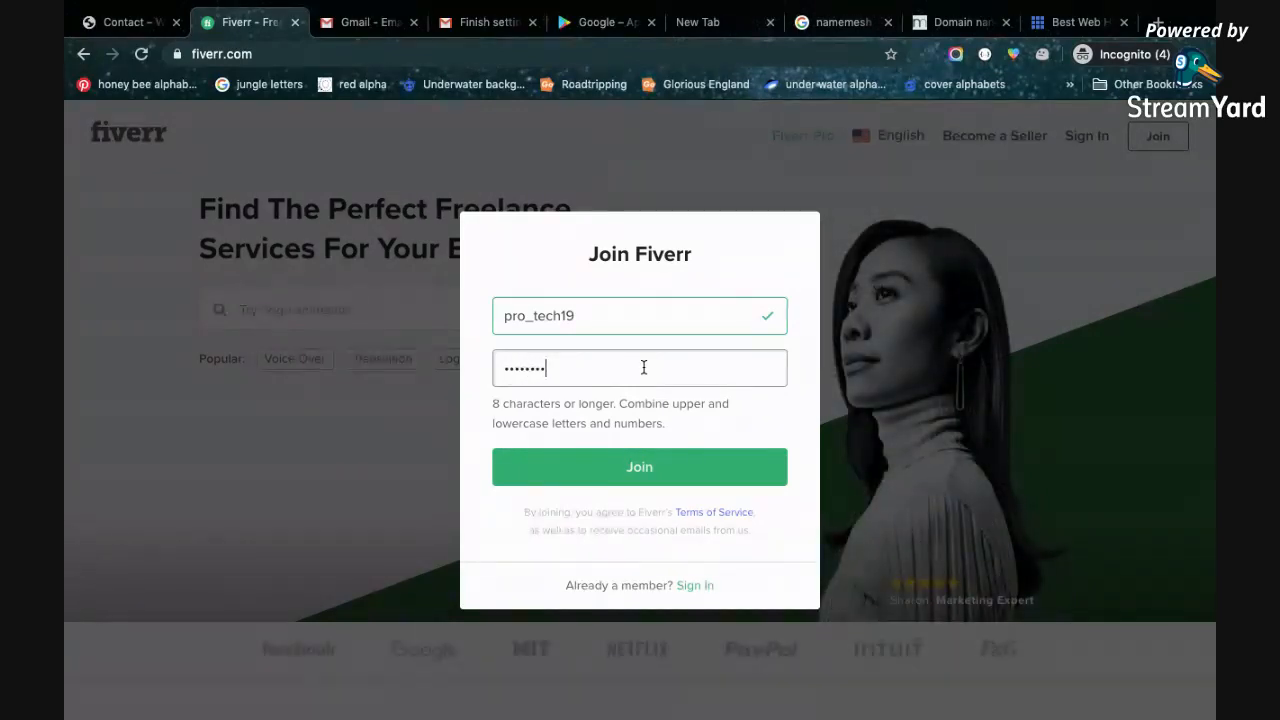
pyautogui.doubleClick(590, 373)
pyautogui.write('••••')
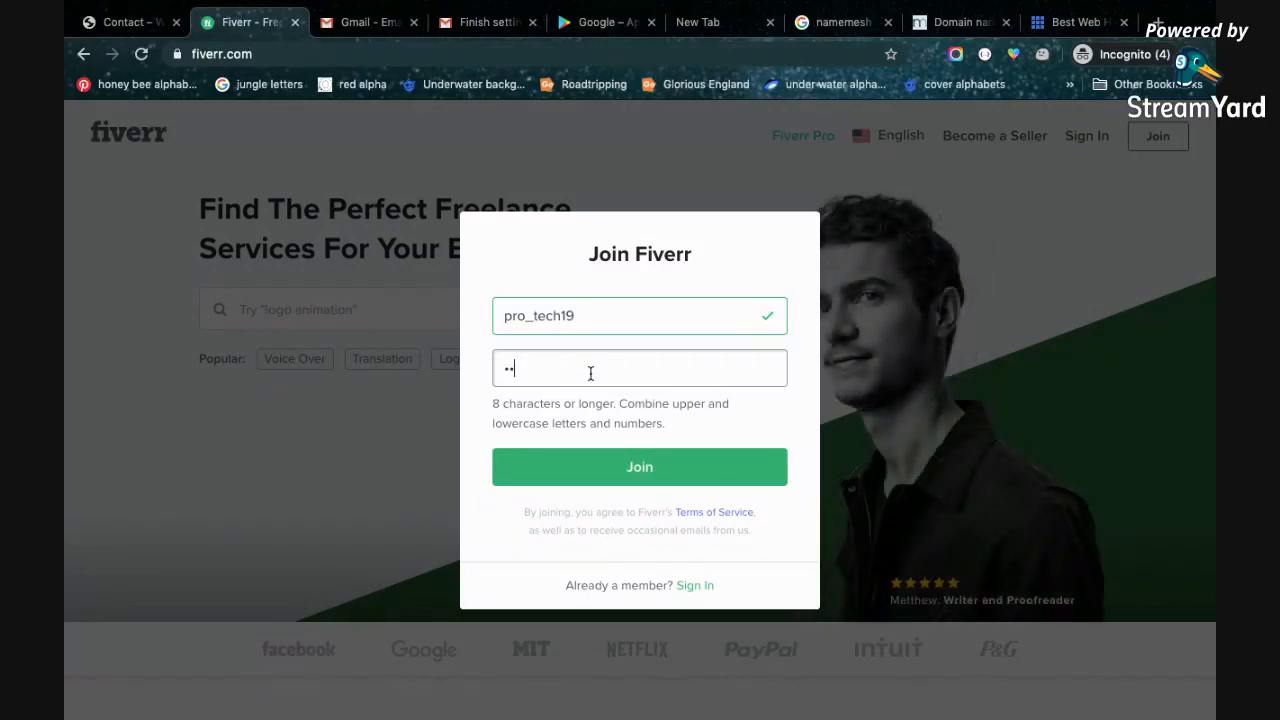
pyautogui.write('••••')
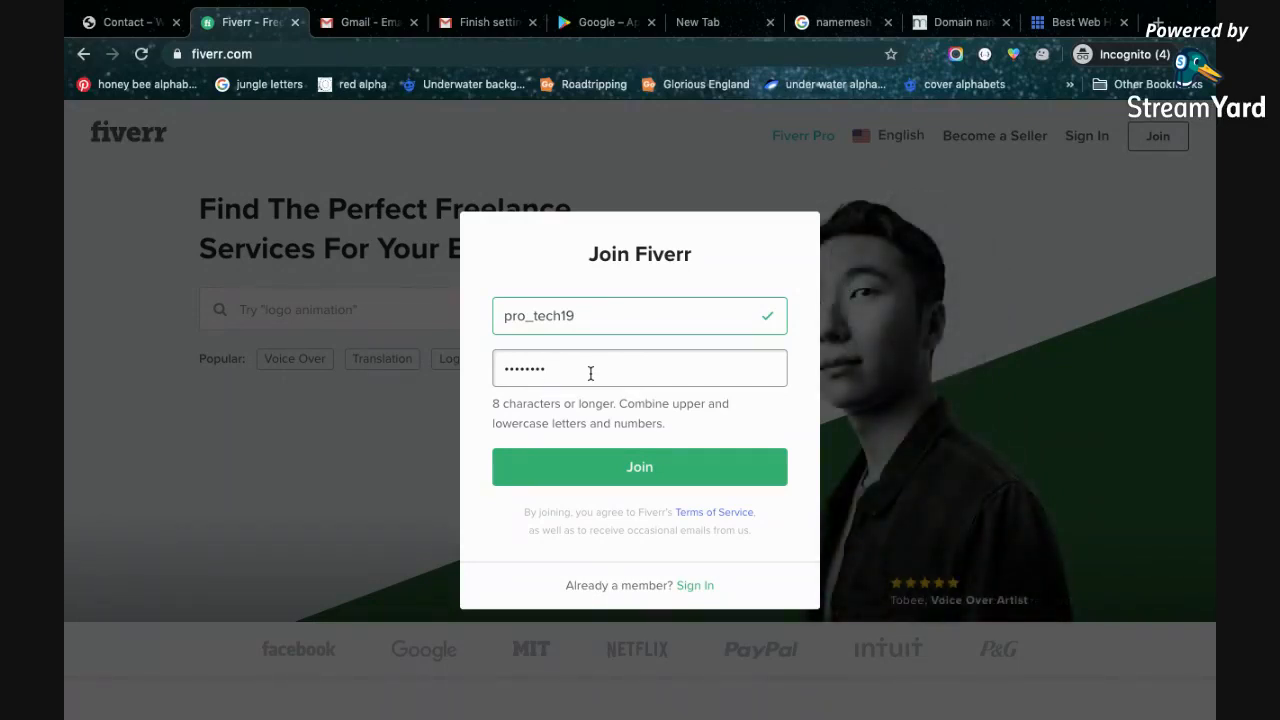
pyautogui.click(1158, 22)
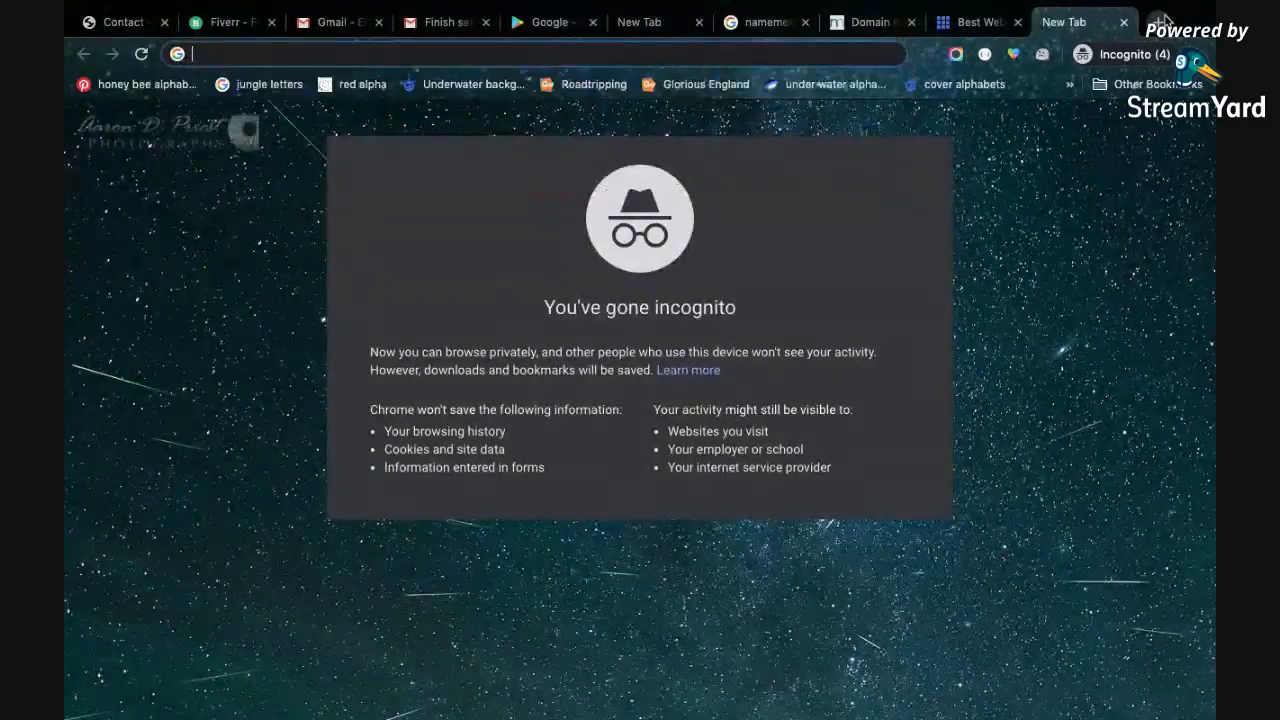
# - Search Google for 'last pass', then open a separate regular browser window
pyautogui.write('last pass')
pyautogui.press('Return')
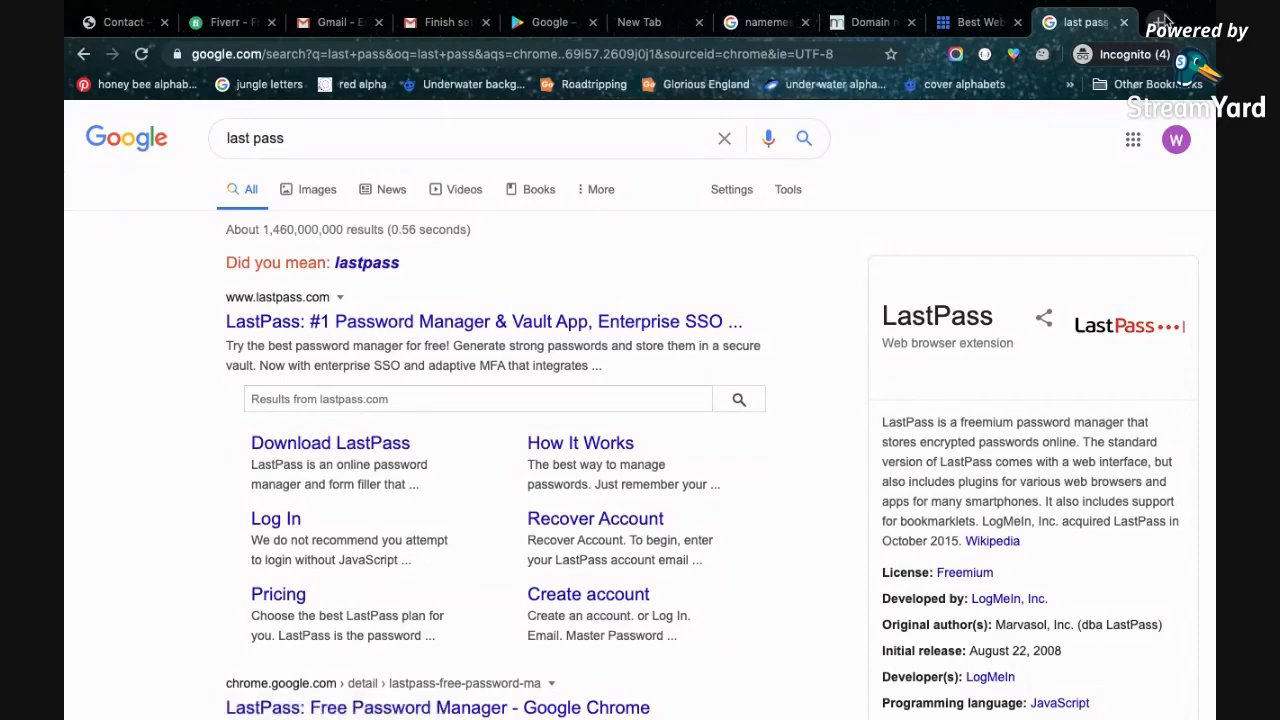
pyautogui.click(1200, 53)
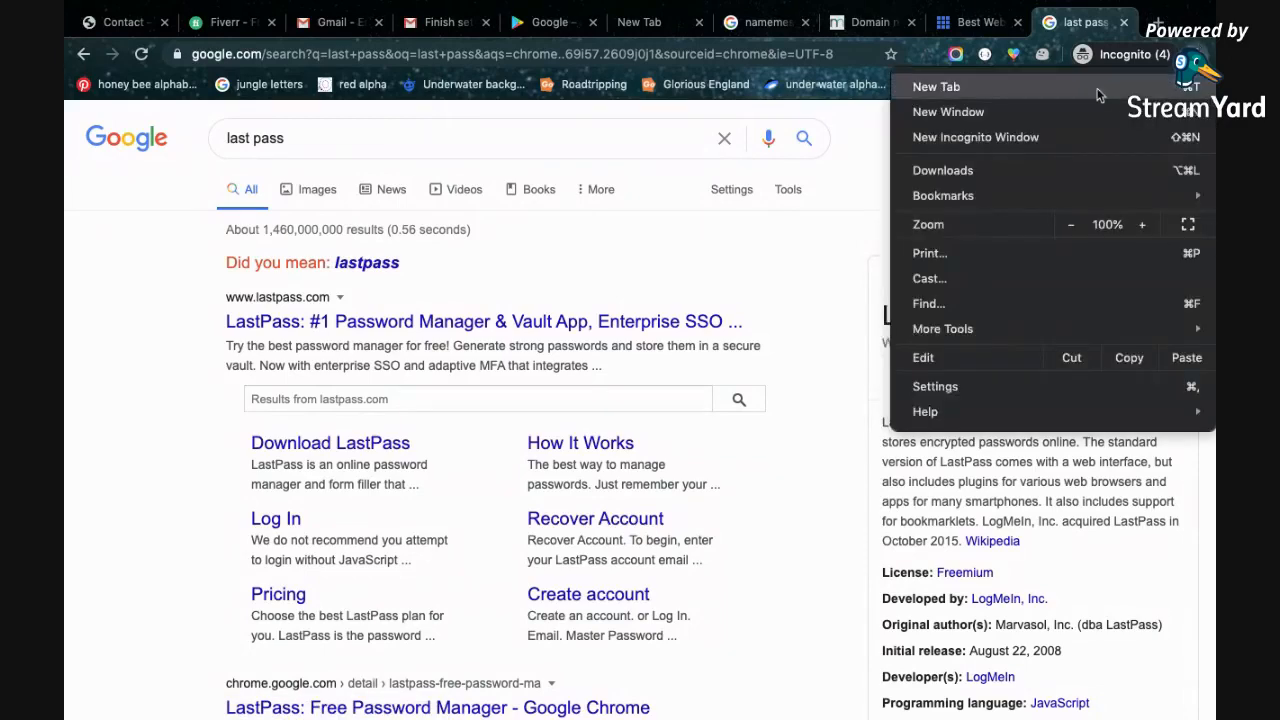
pyautogui.click(1005, 112)
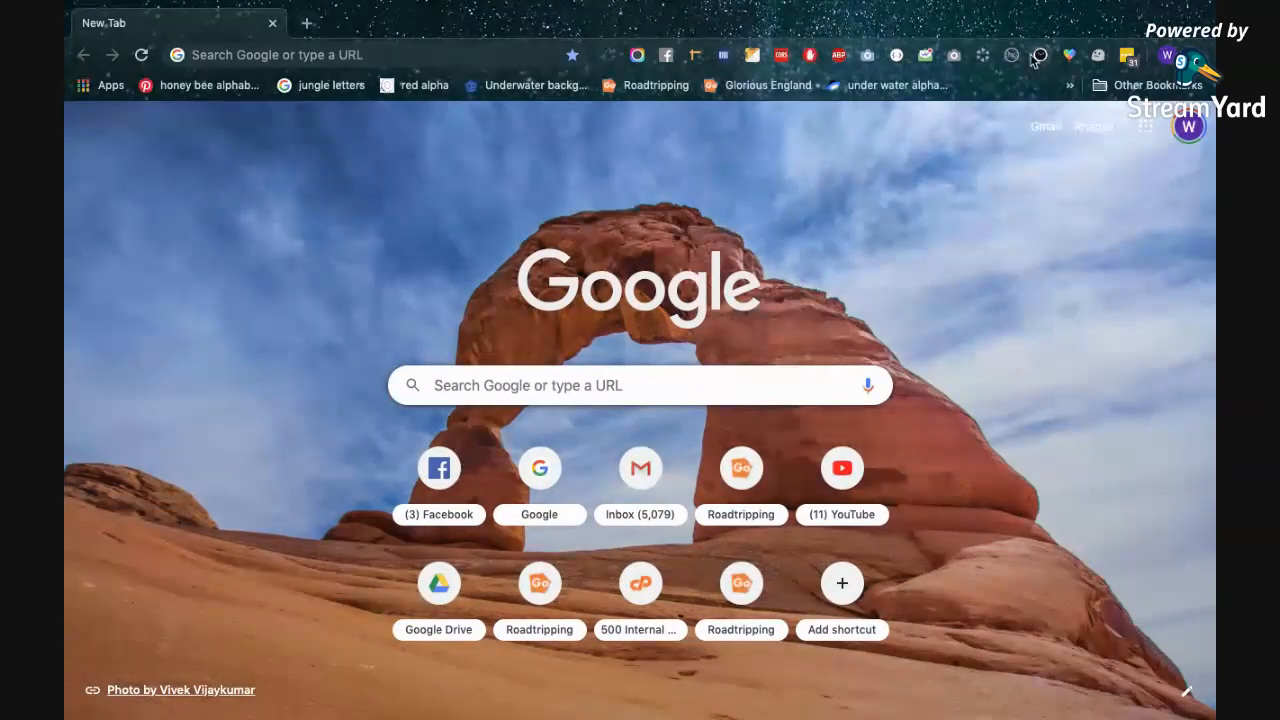
# - In LastPass, dismiss the weak-password alert and find the phpMyAdmin login by searching 'gor'
pyautogui.click(1128, 58)
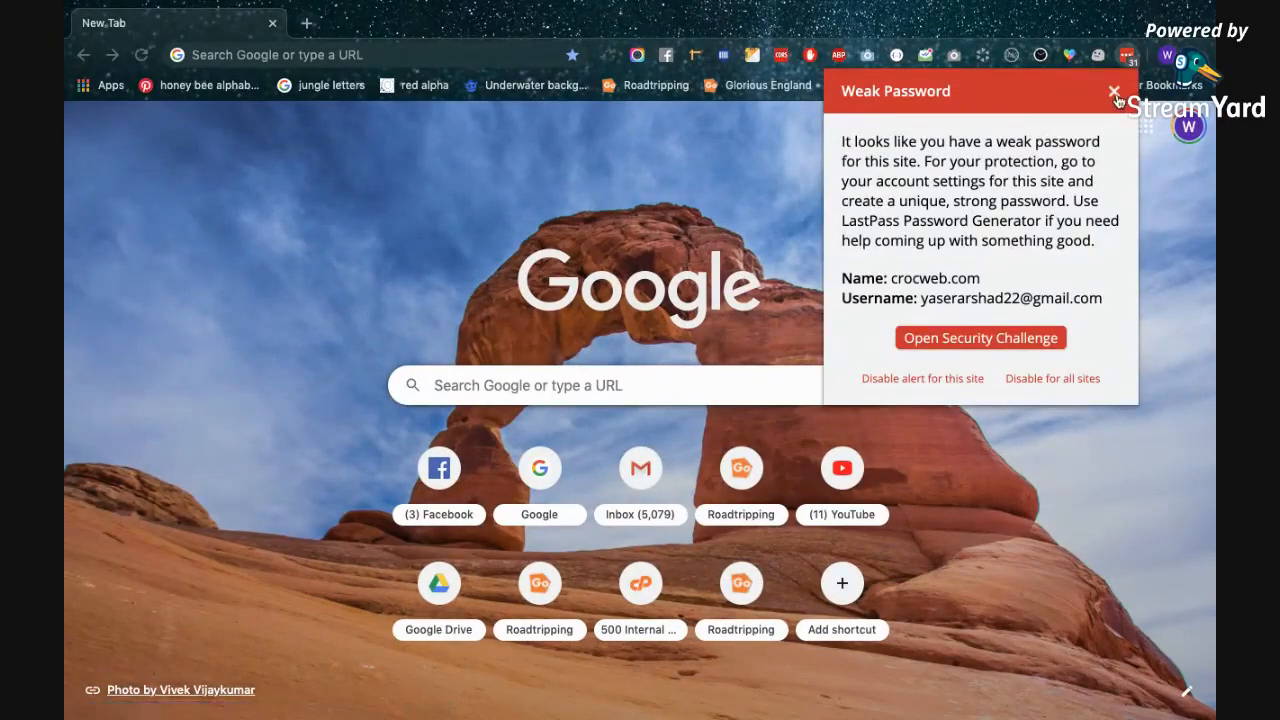
pyautogui.click(1116, 91)
pyautogui.click(1127, 55)
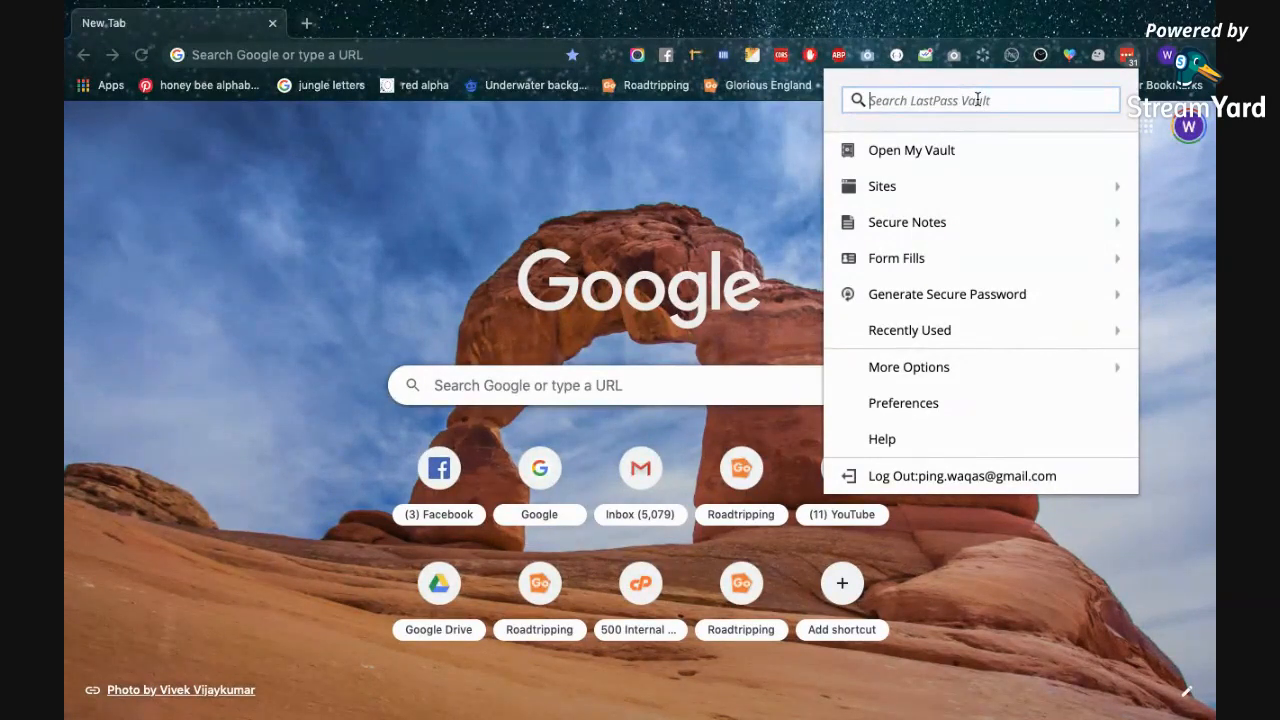
pyautogui.write('gor')
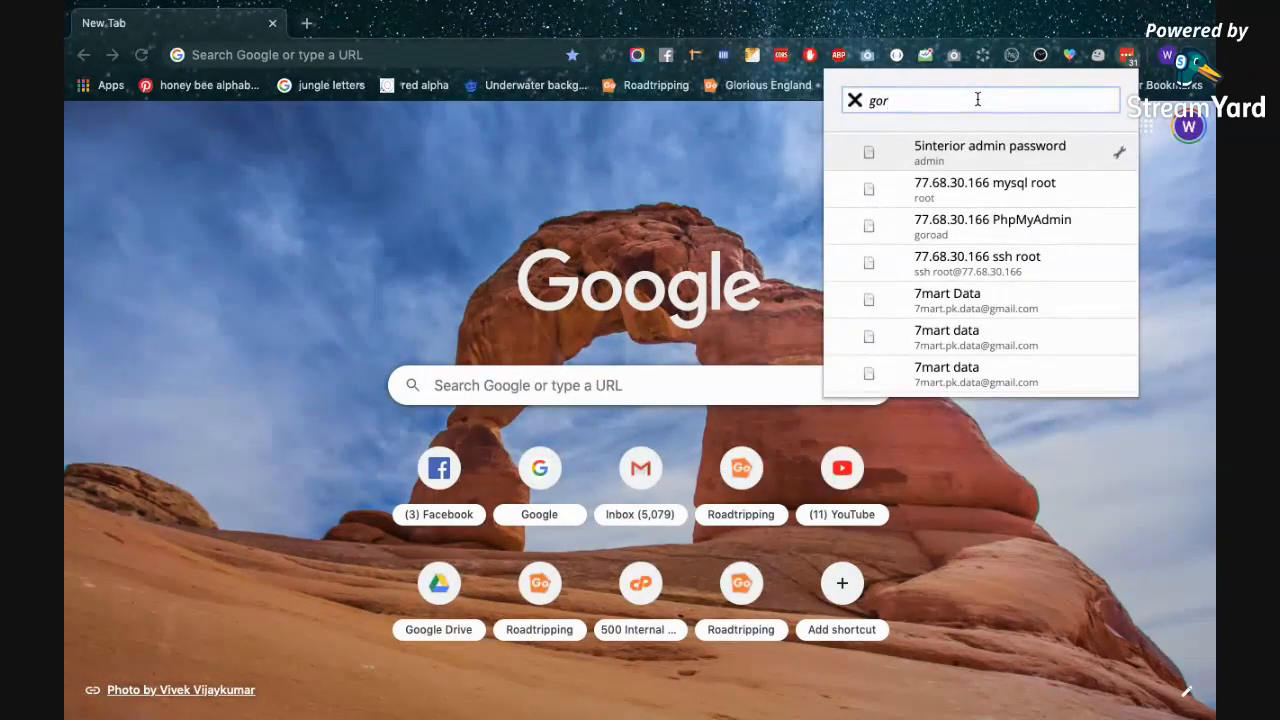
pyautogui.click(1008, 222)
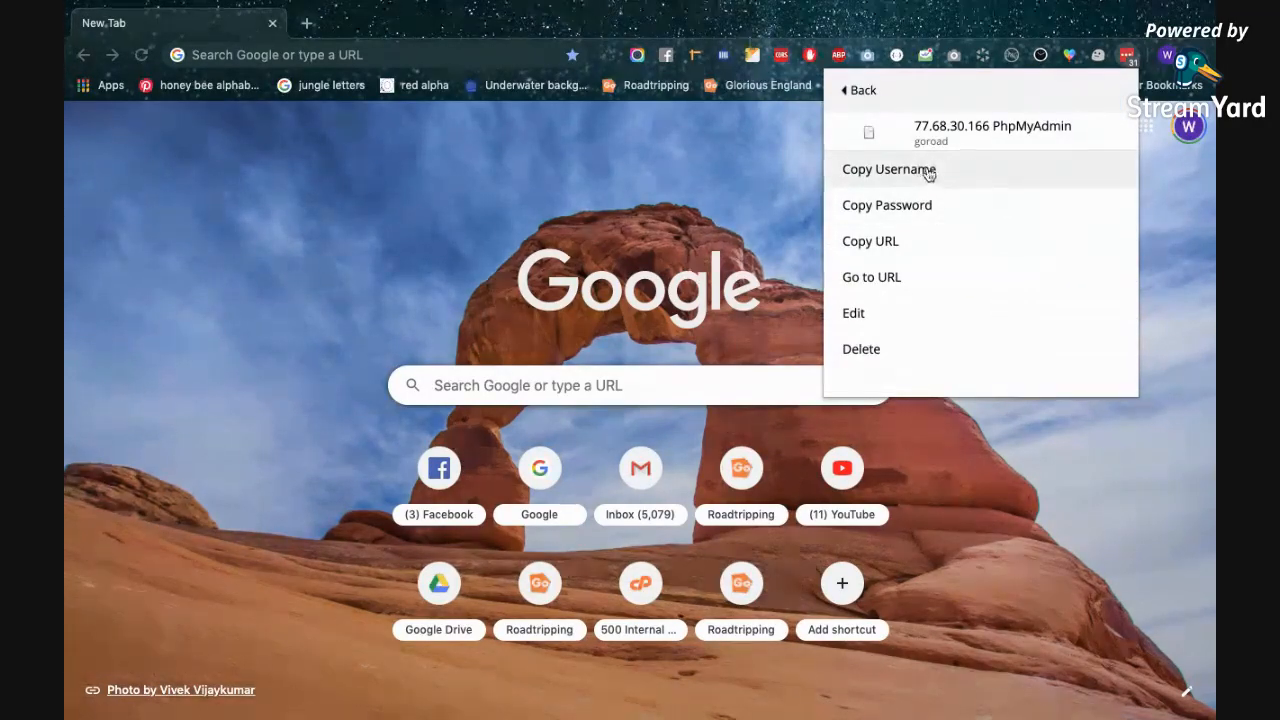
# - Visit the saved phpMyAdmin URL, close that tab, and return to the private window
pyautogui.click(968, 140)
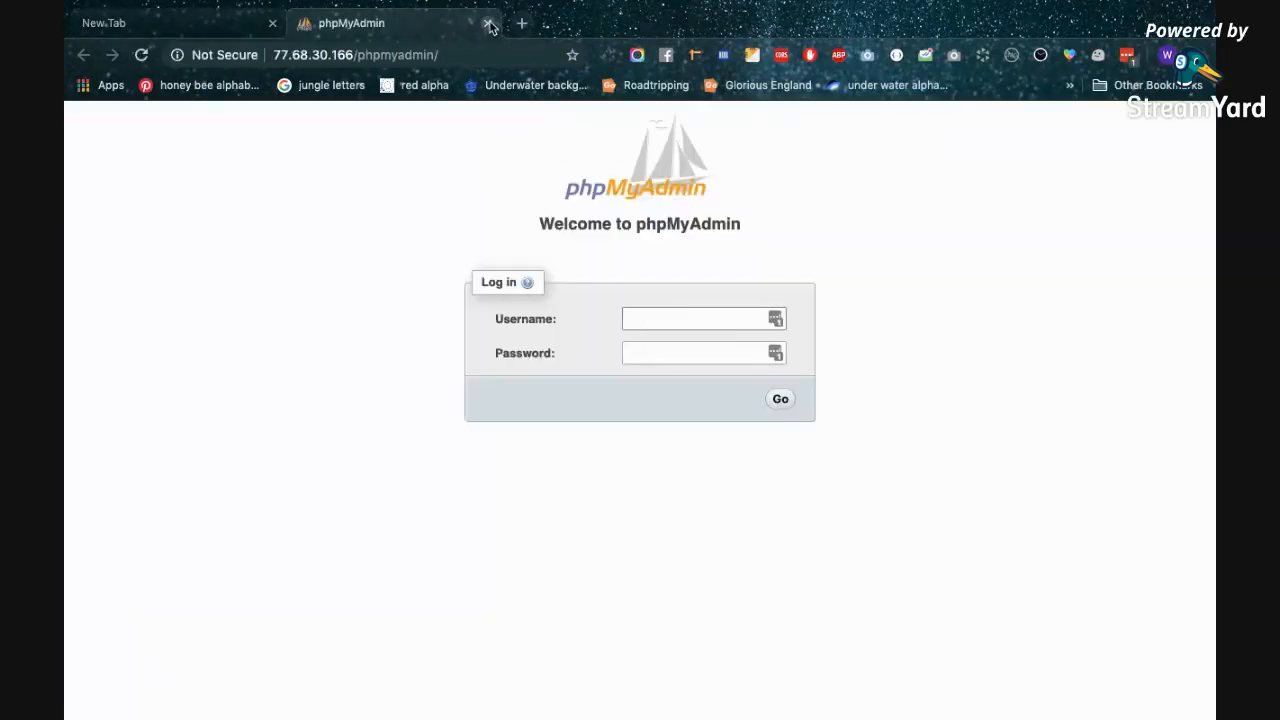
pyautogui.click(776, 319)
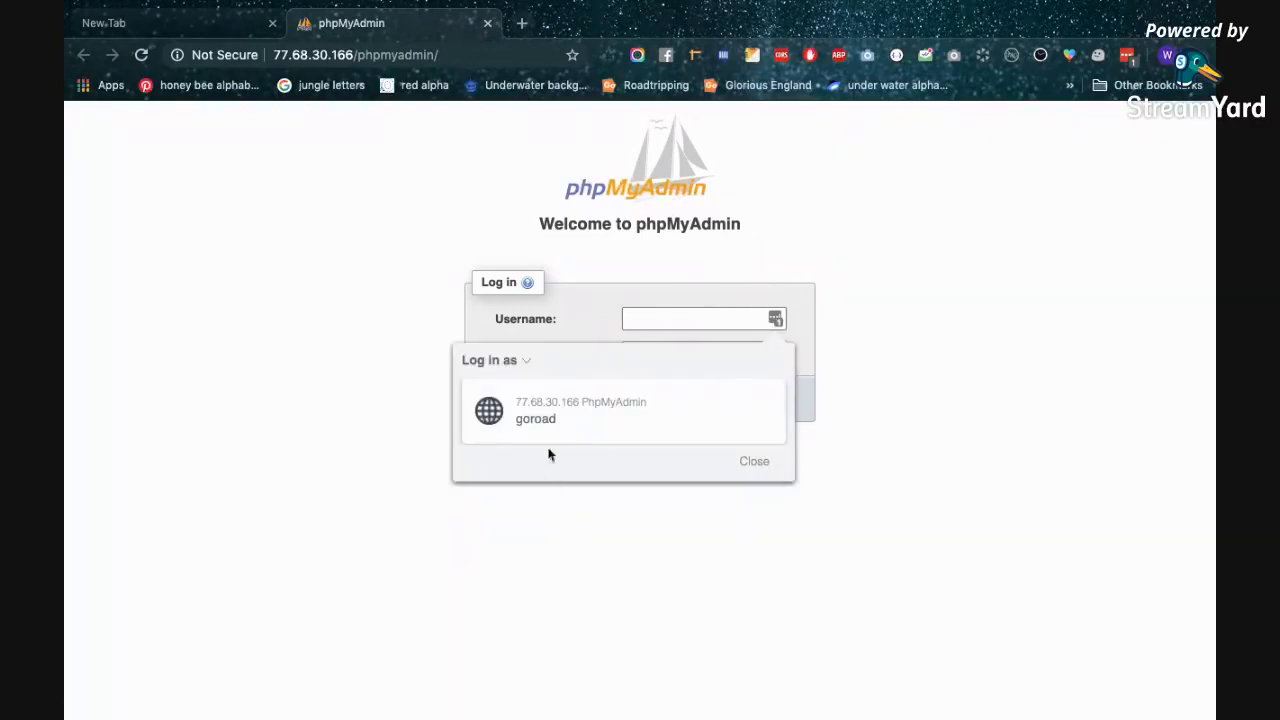
pyautogui.click(853, 349)
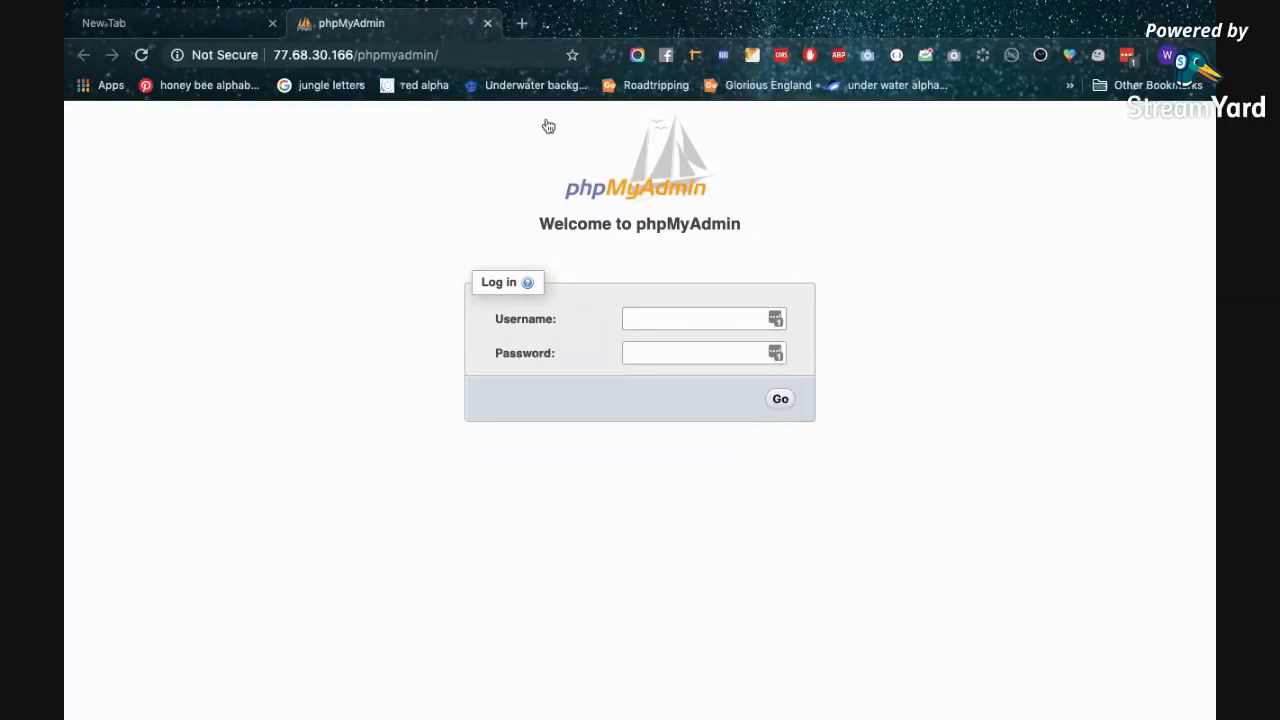
pyautogui.click(488, 23)
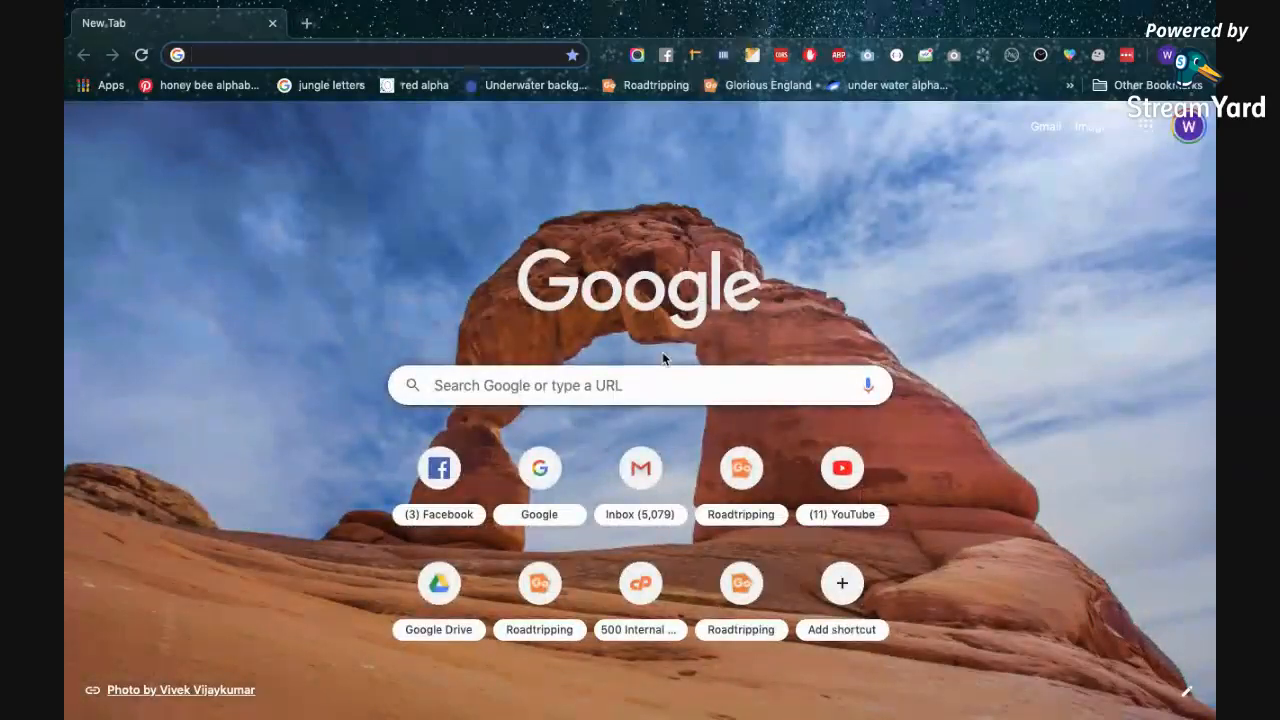
pyautogui.hotkey('ctrl', 'Left')
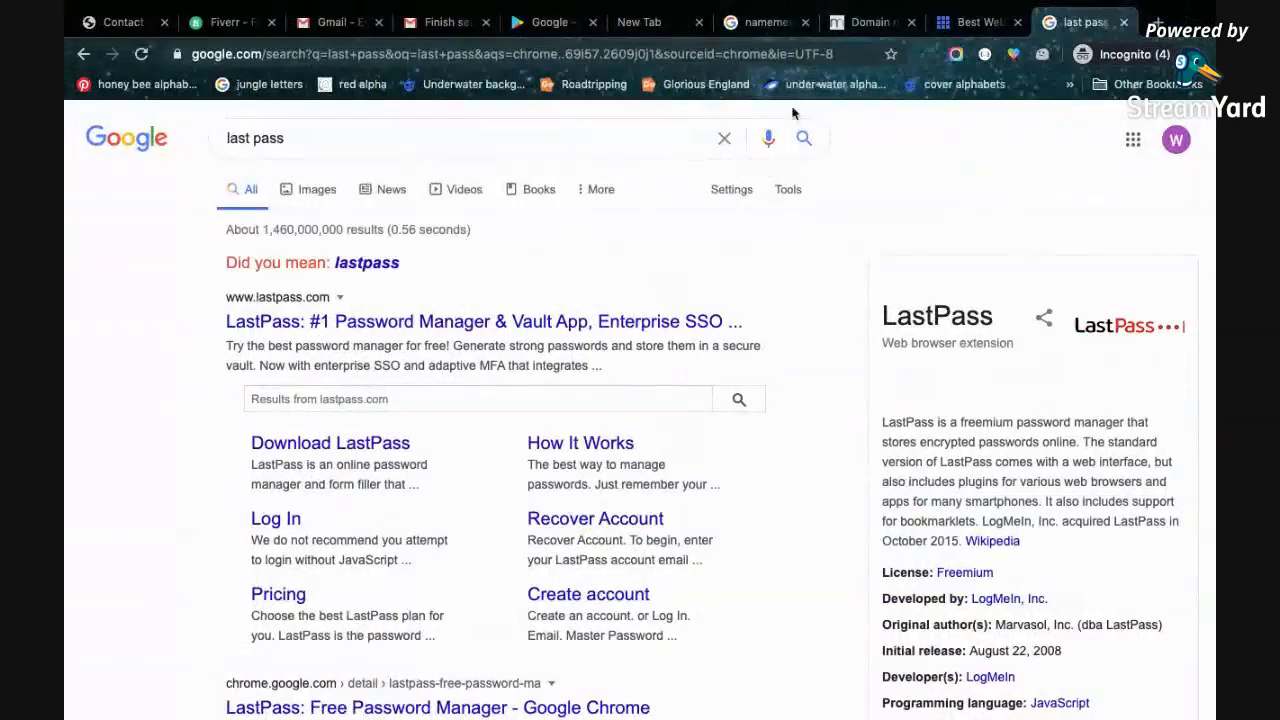
# - Submit the Join Fiverr form to create the account, then glance at the avatar menu
pyautogui.click(250, 28)
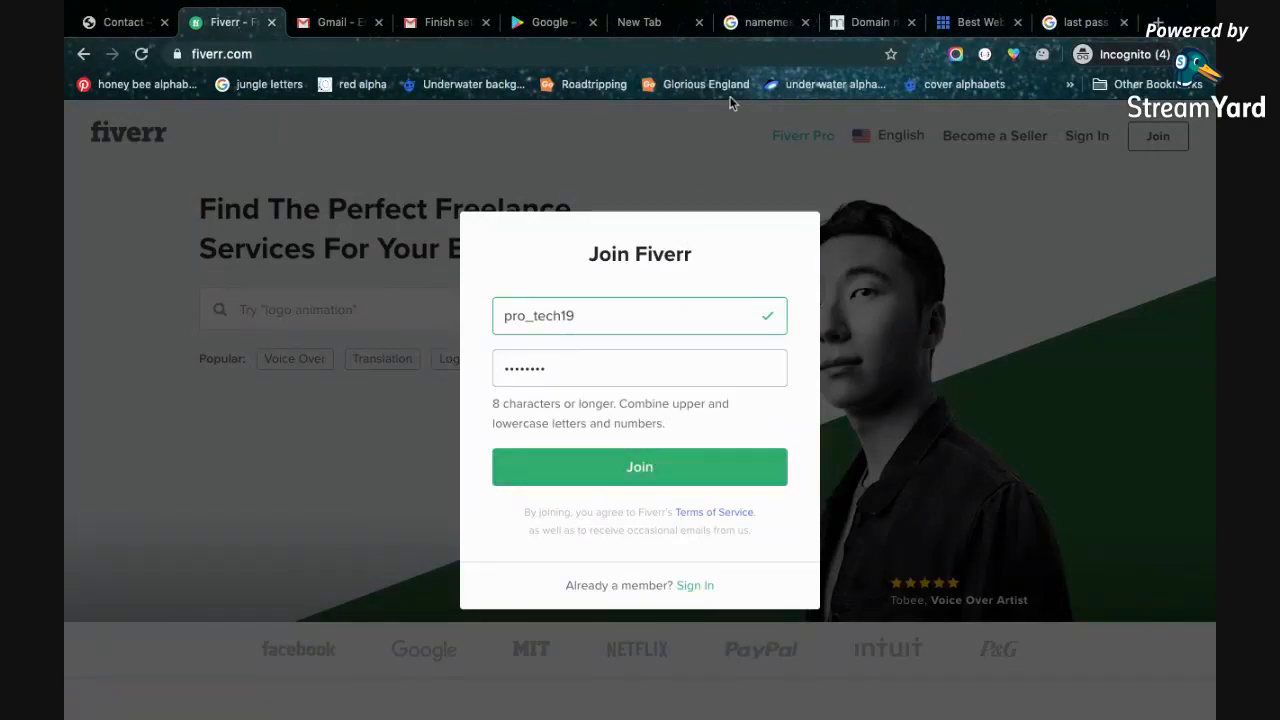
pyautogui.press('Return')
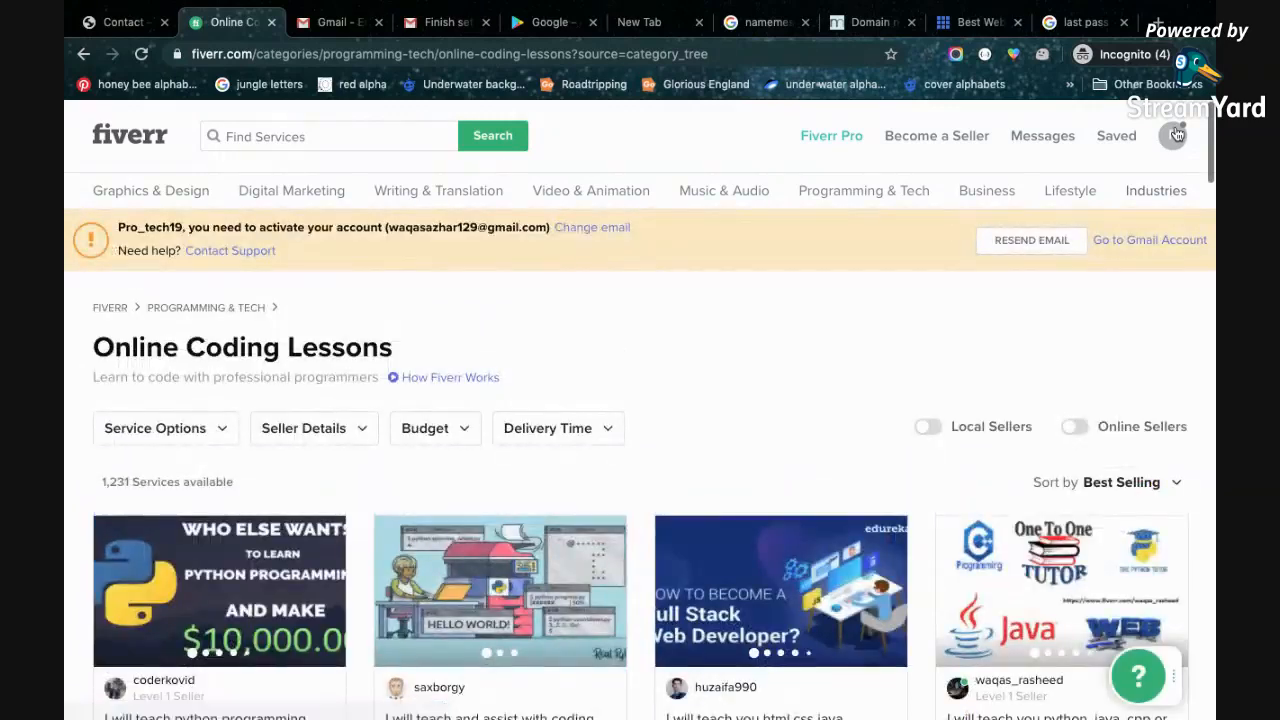
pyautogui.click(1176, 140)
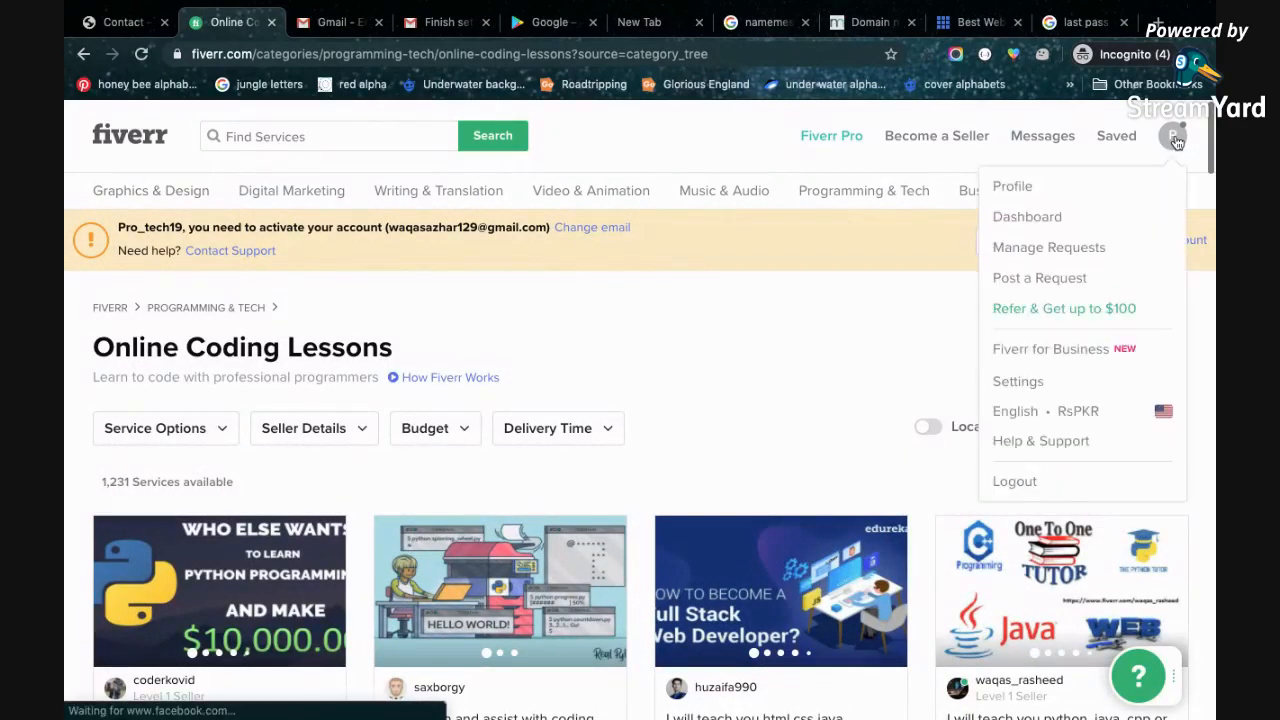
pyautogui.click(1176, 140)
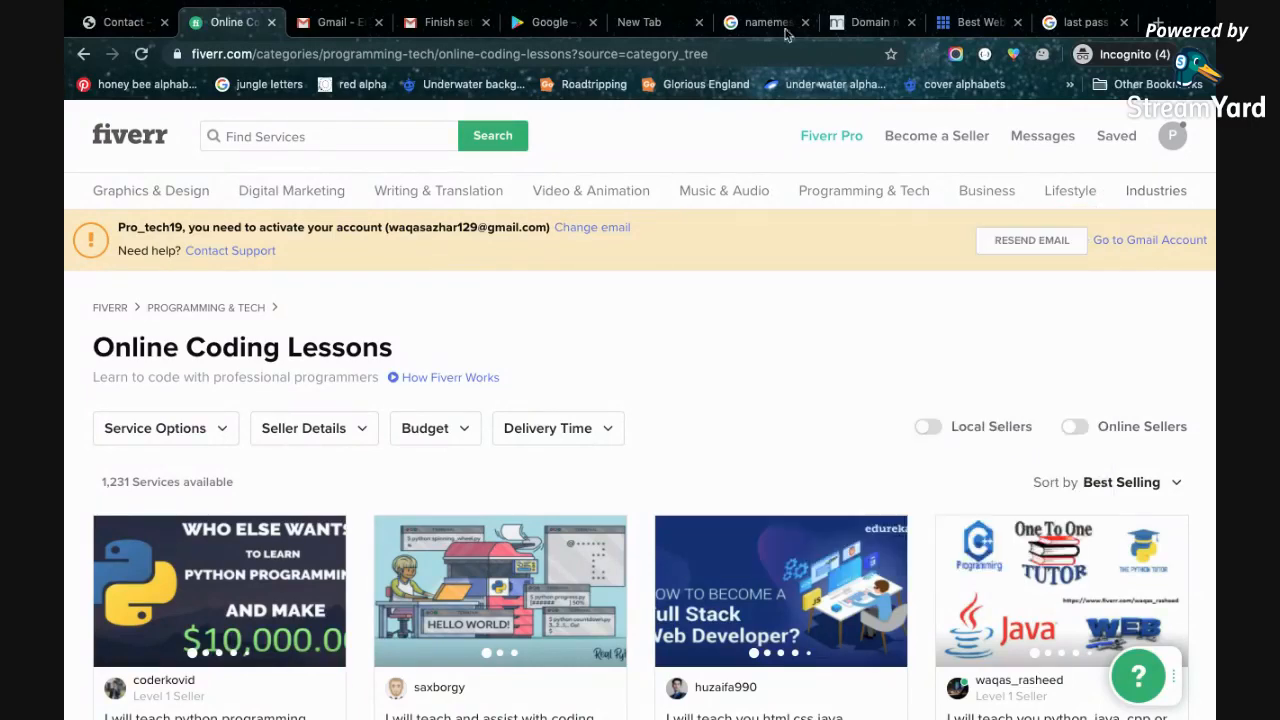
# - In the new mailbox, open Fiverr's 'Activate Your New Account' email and activate the account
pyautogui.click(335, 22)
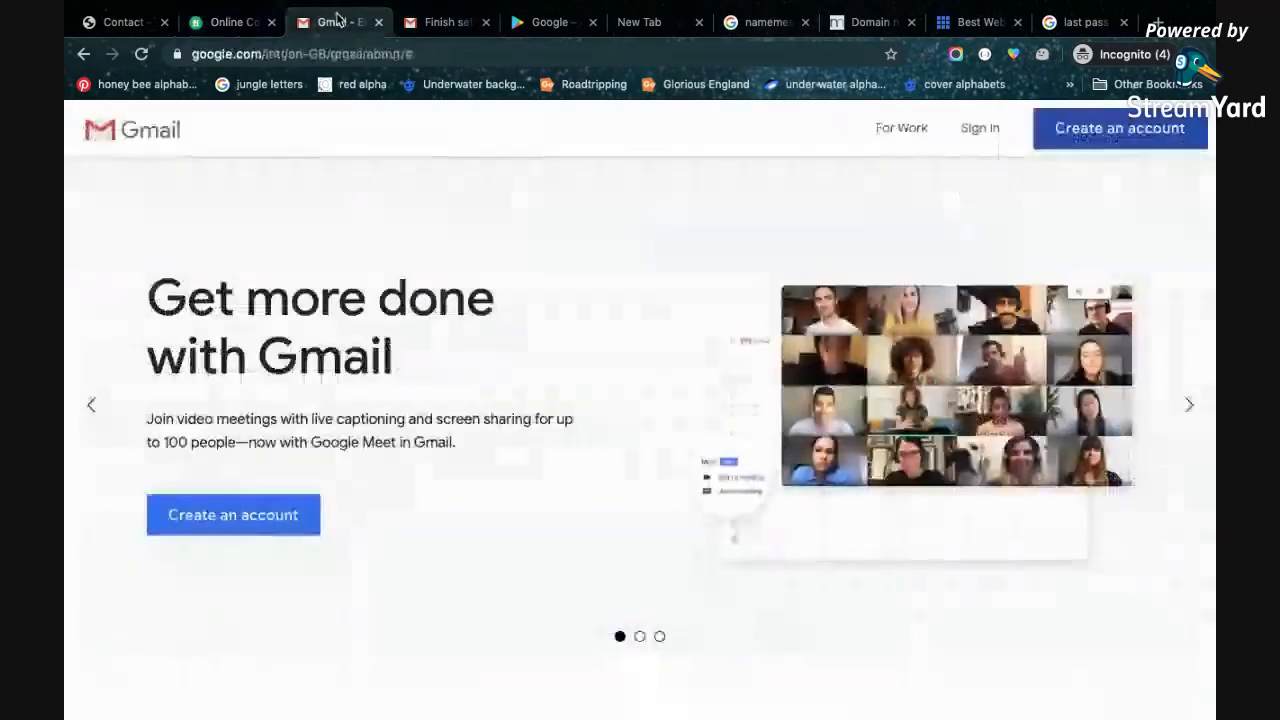
pyautogui.click(445, 22)
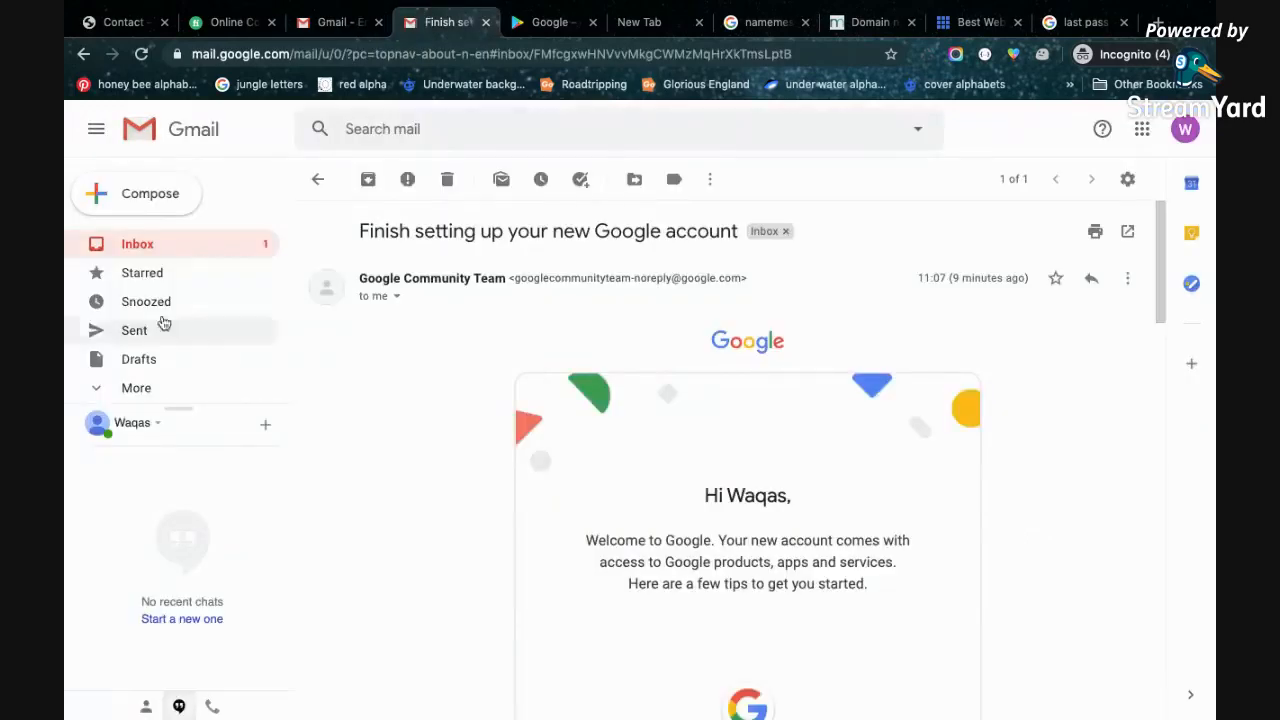
pyautogui.click(141, 253)
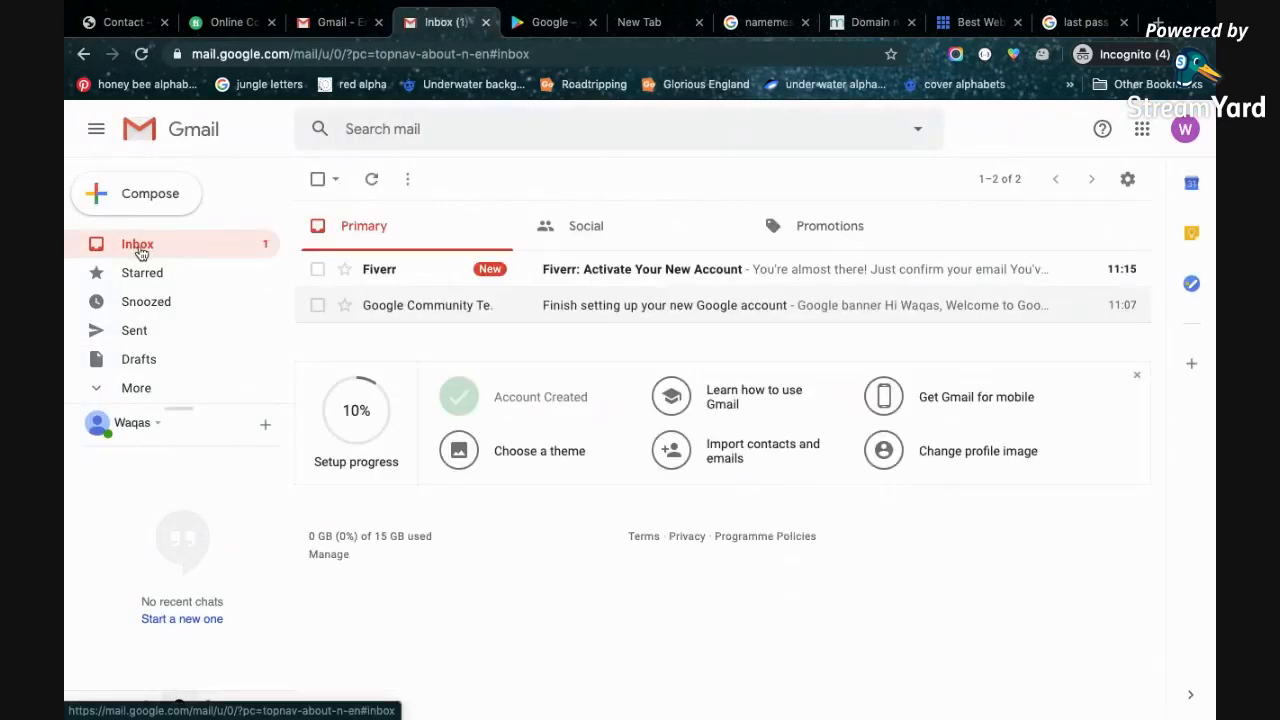
pyautogui.click(690, 279)
pyautogui.scroll(-2, 706, 486)
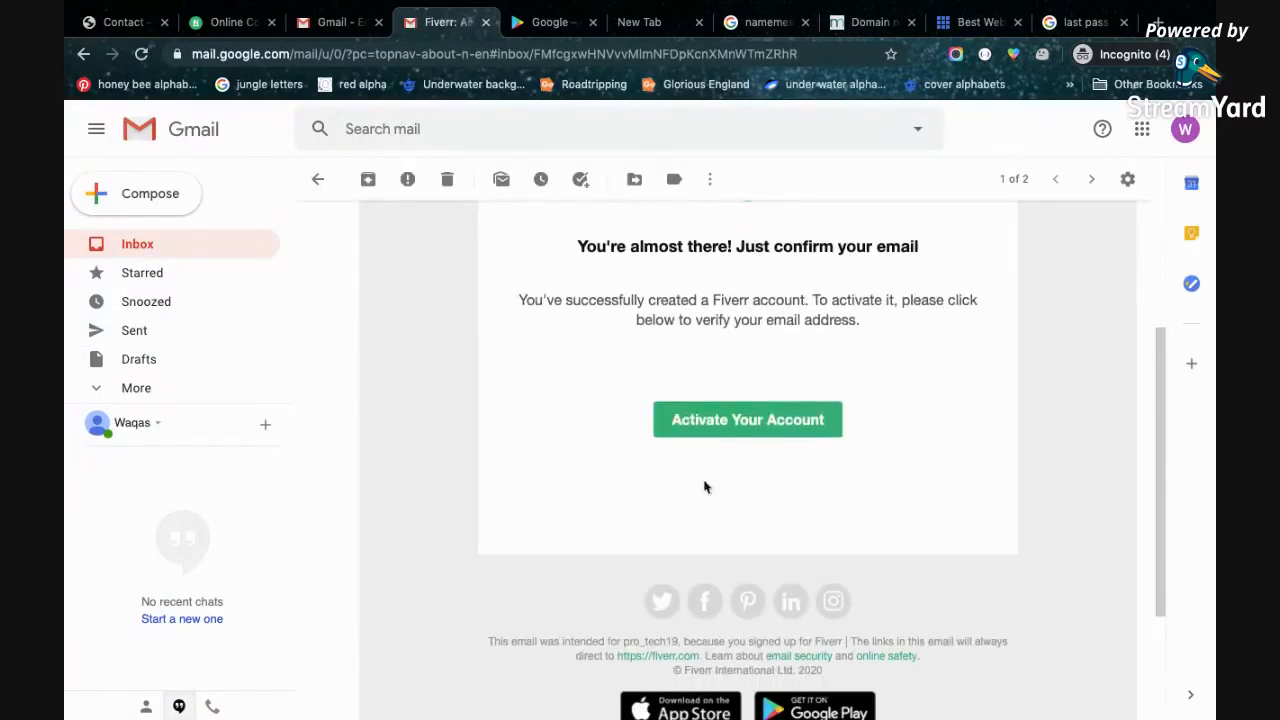
pyautogui.click(715, 429)
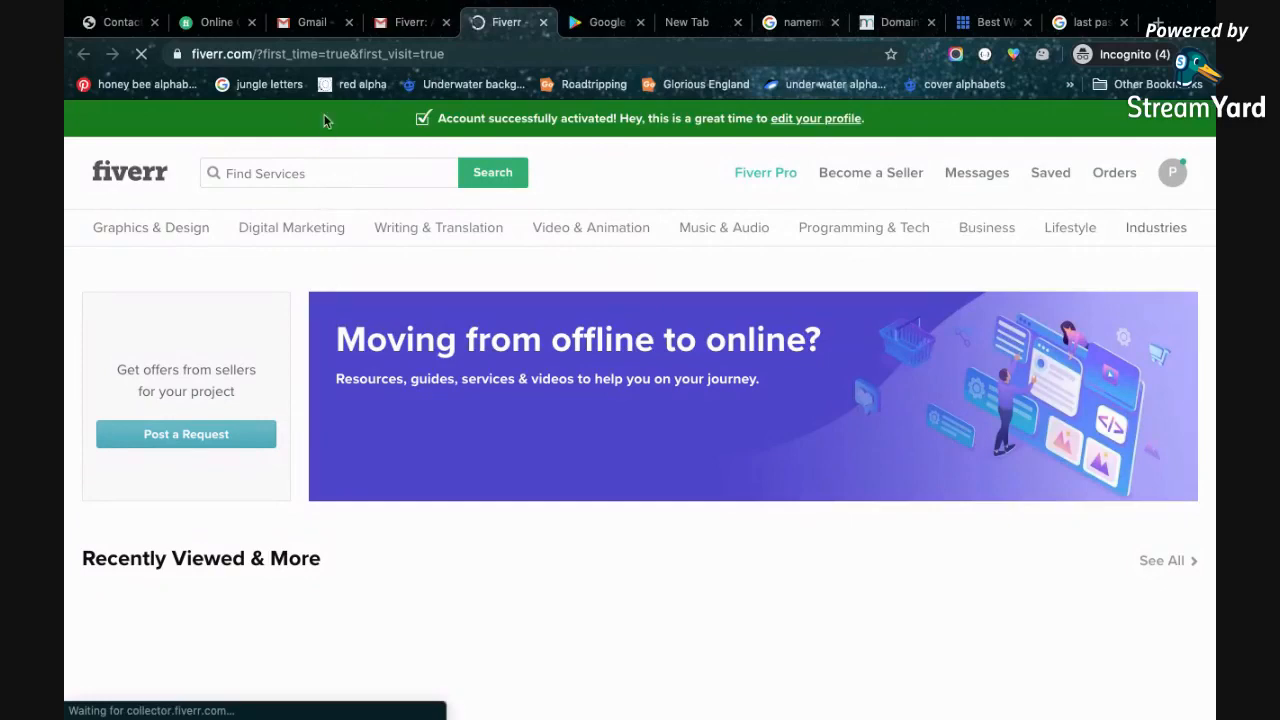
# - Go to Fiverr's Start Selling page and scroll down through it
pyautogui.click(215, 22)
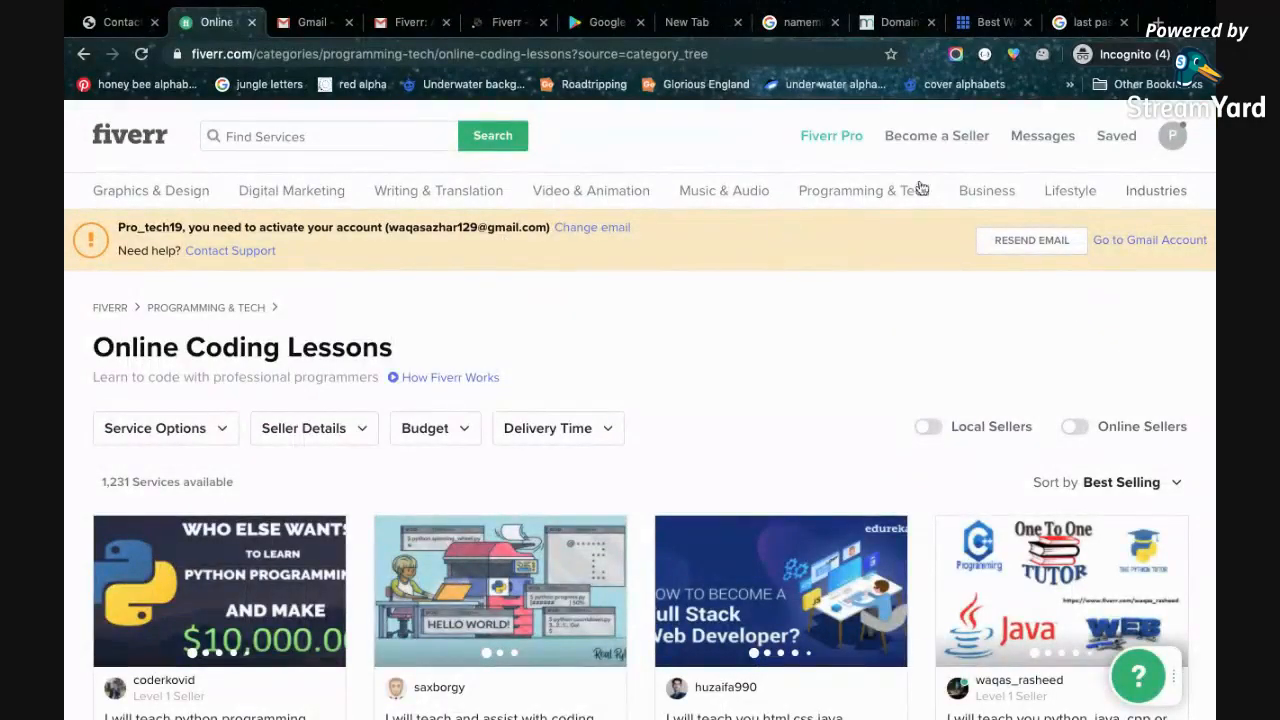
pyautogui.click(935, 137)
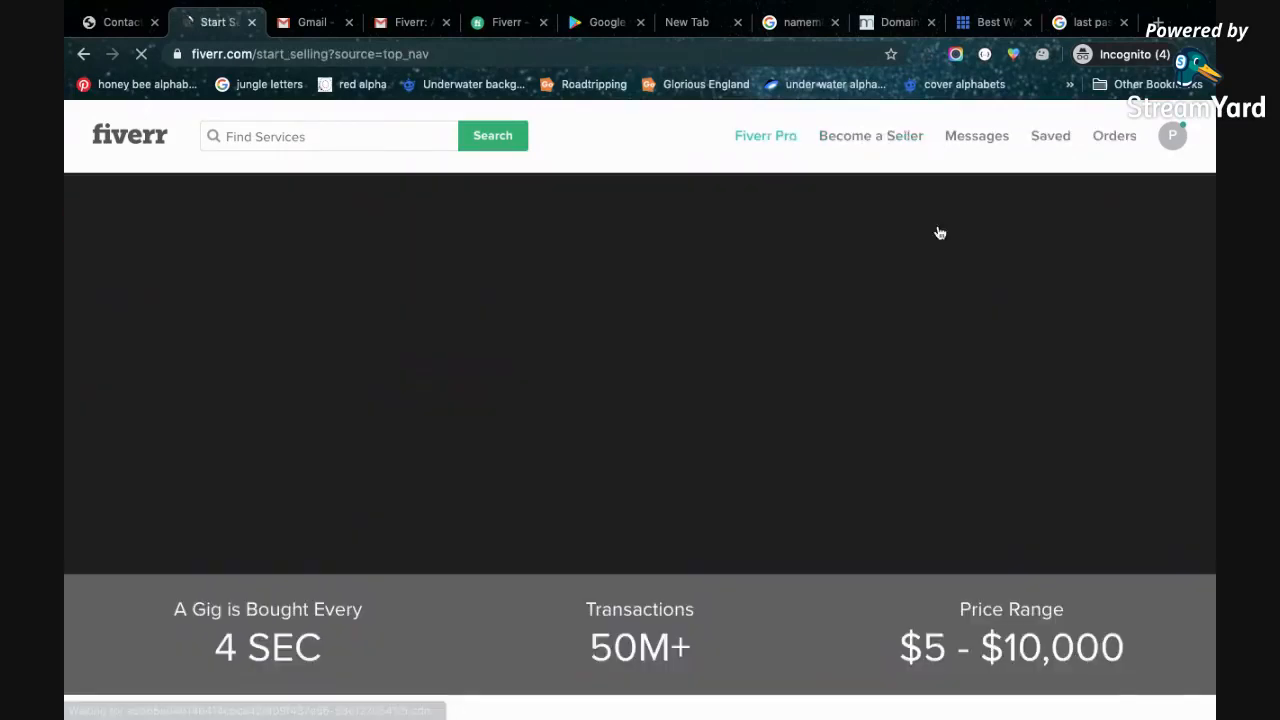
pyautogui.scroll(-5, 805, 371)
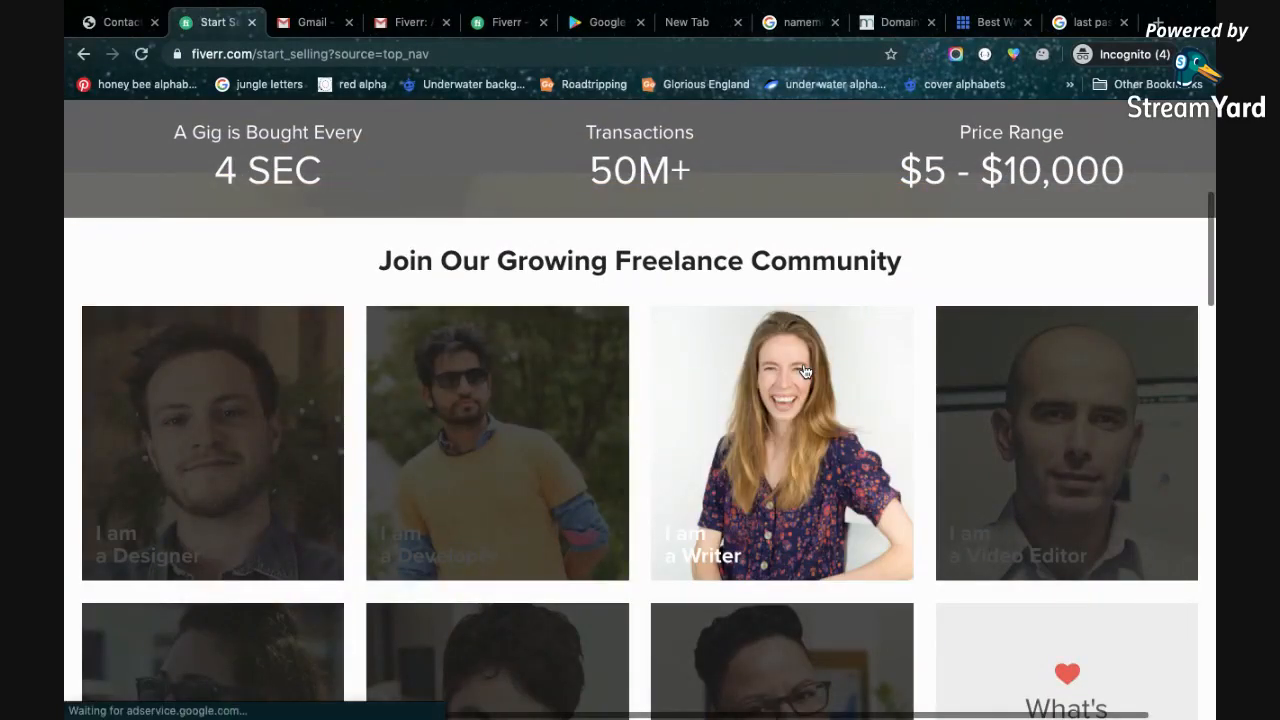
pyautogui.scroll(-1, 805, 371)
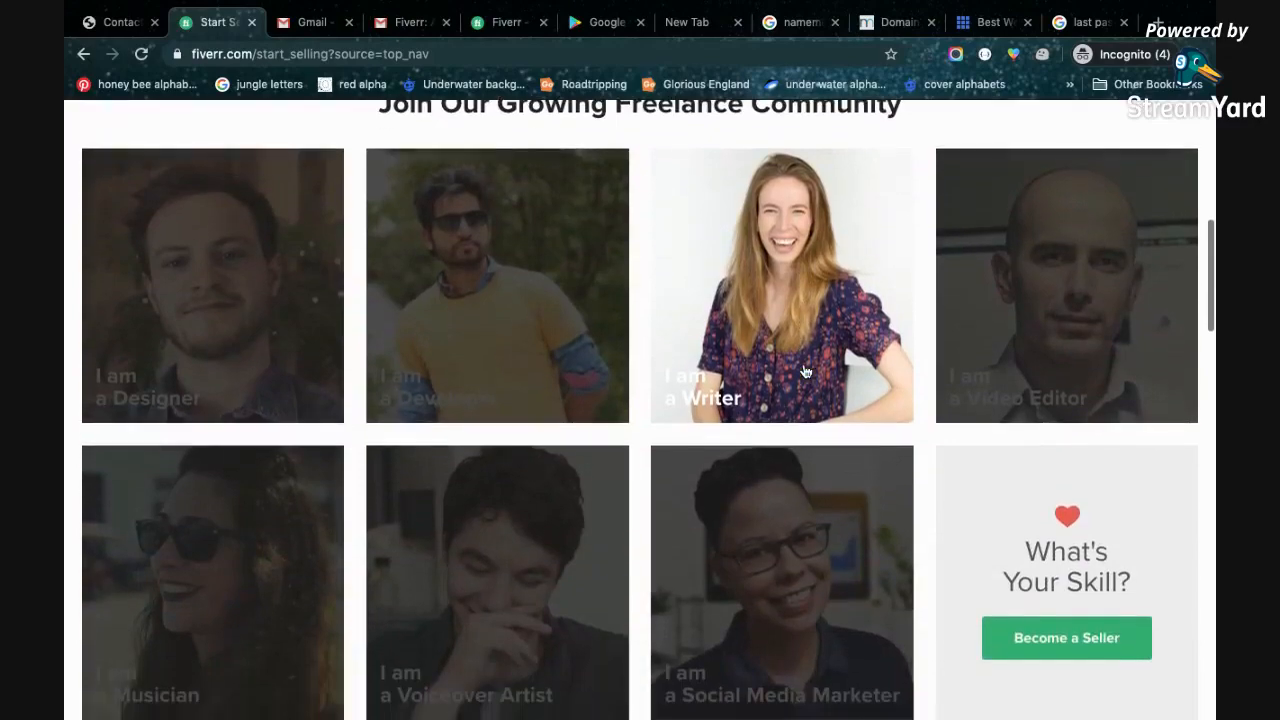
pyautogui.scroll(-3, 805, 371)
pyautogui.scroll(-6, 805, 371)
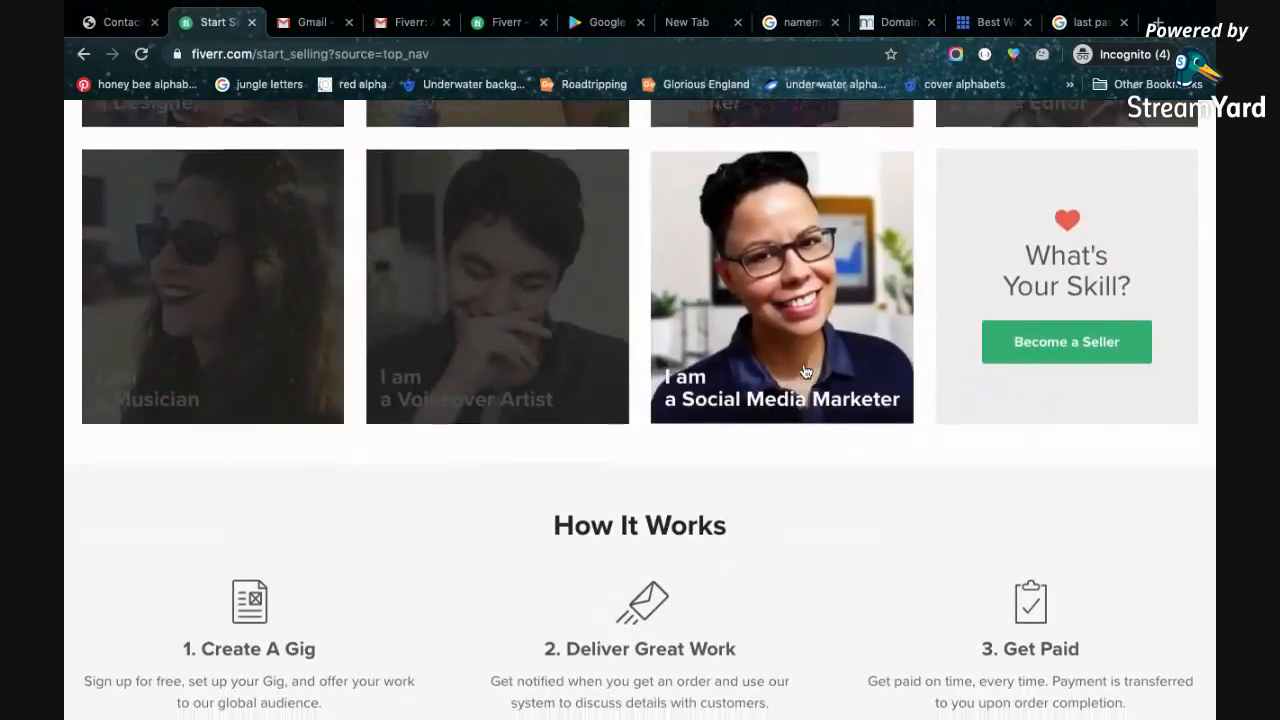
pyautogui.scroll(-8, 805, 371)
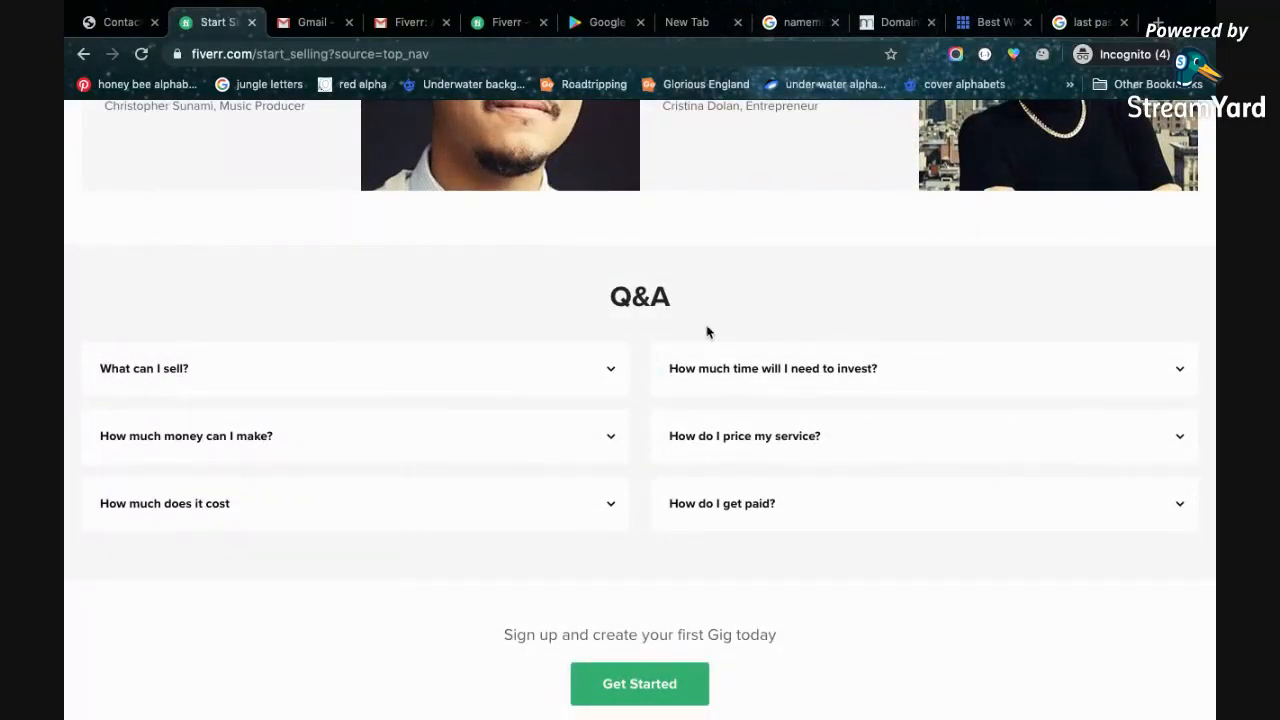
pyautogui.scroll(-2, 706, 332)
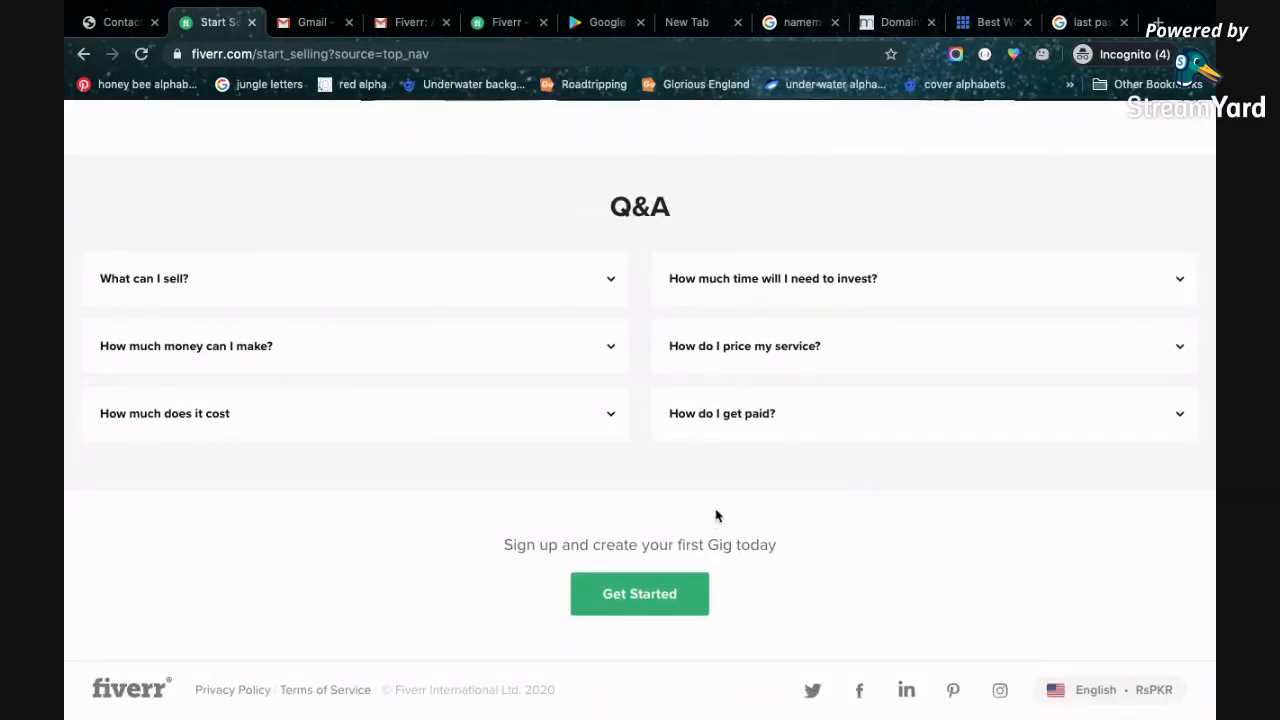
# - Review the Start Selling page again and click Get Started to begin seller onboarding
pyautogui.scroll(10, 714, 515)
pyautogui.scroll(3, 716, 516)
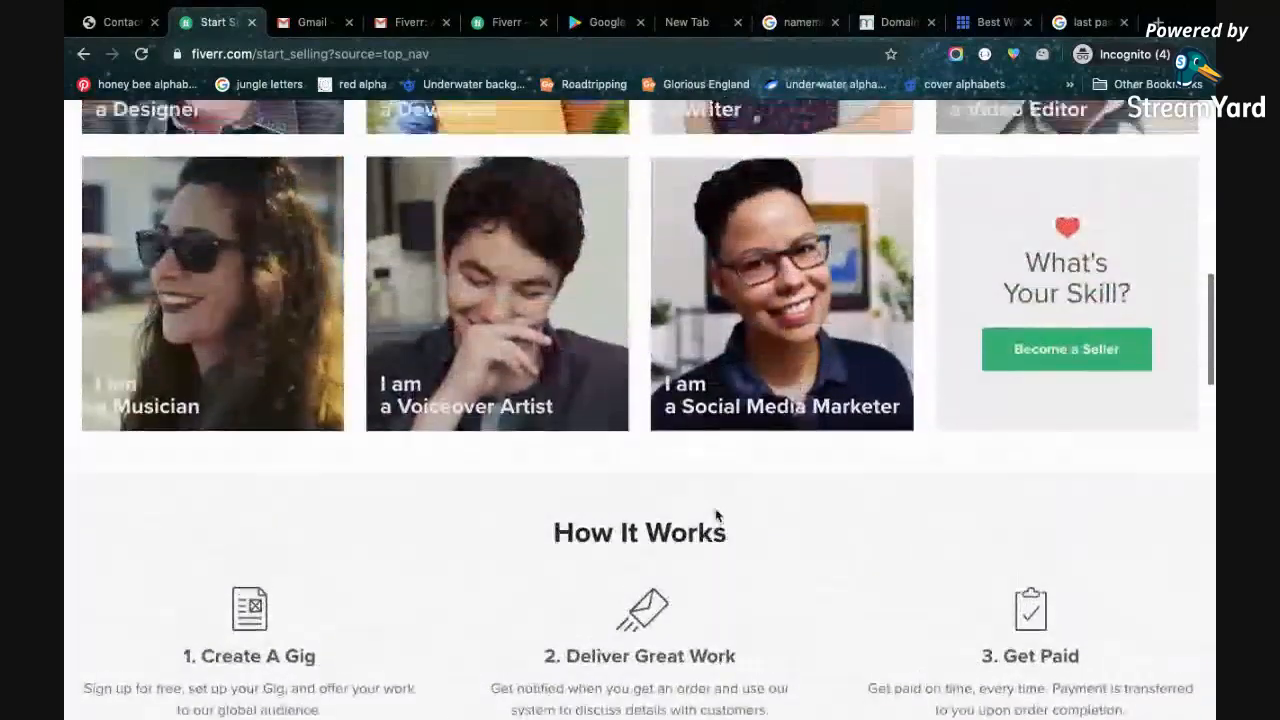
pyautogui.scroll(3, 716, 516)
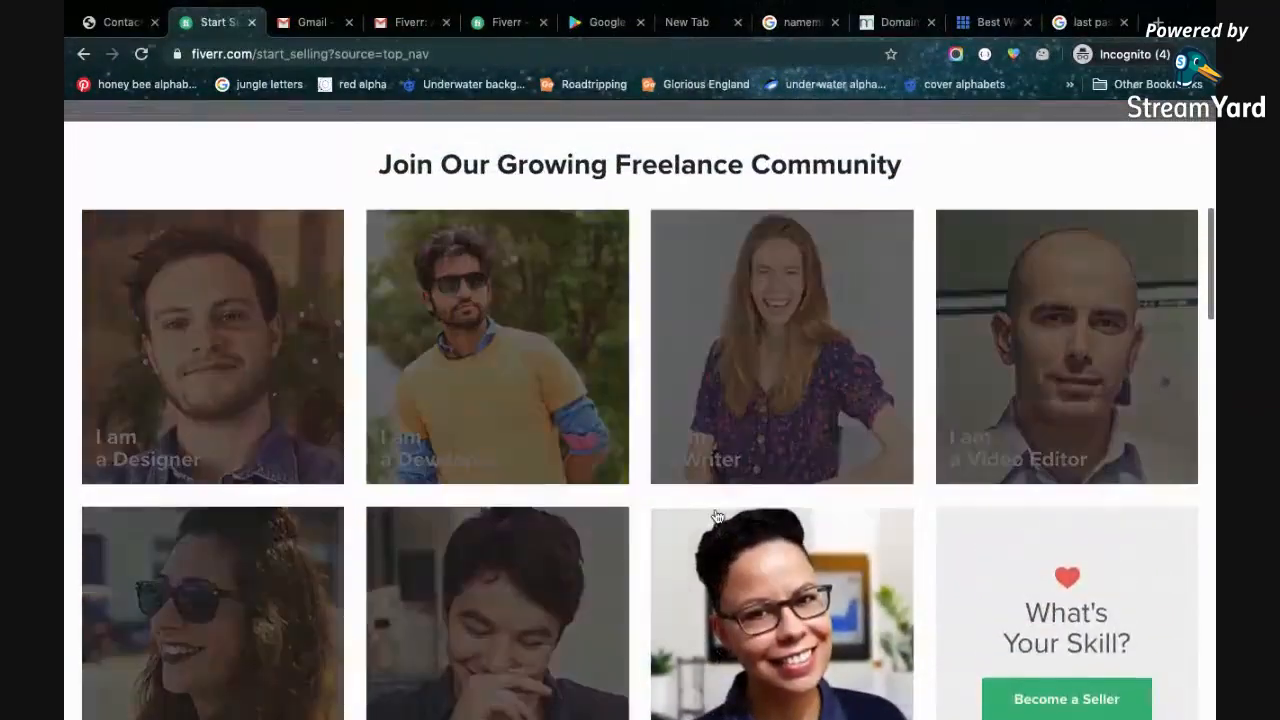
pyautogui.scroll(2, 863, 257)
pyautogui.scroll(1, 863, 257)
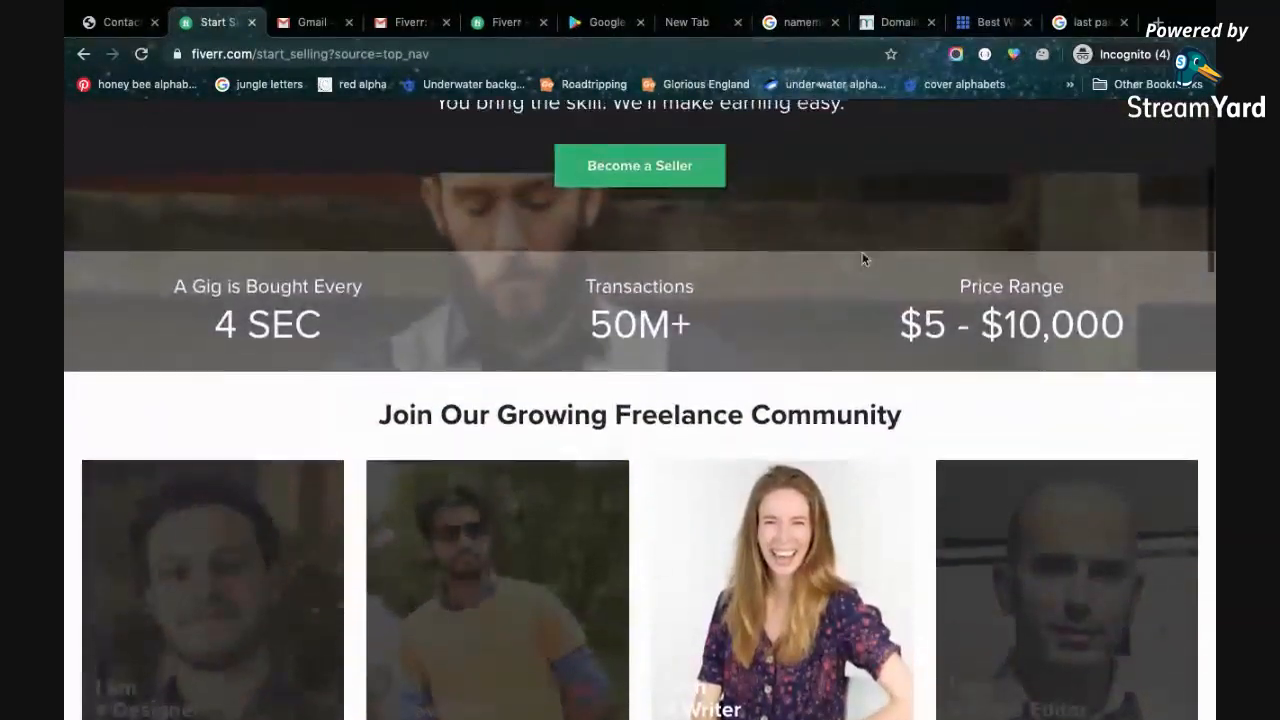
pyautogui.scroll(-6, 863, 257)
pyautogui.scroll(-3, 920, 415)
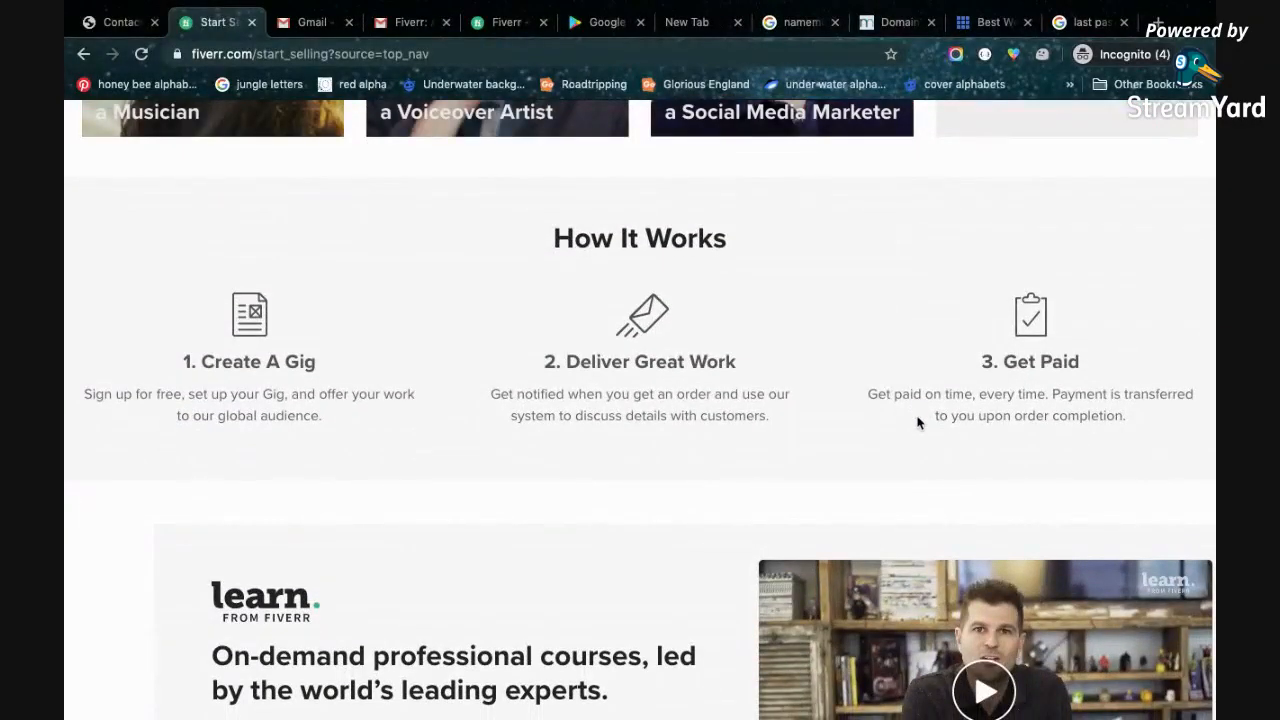
pyautogui.scroll(-9, 918, 423)
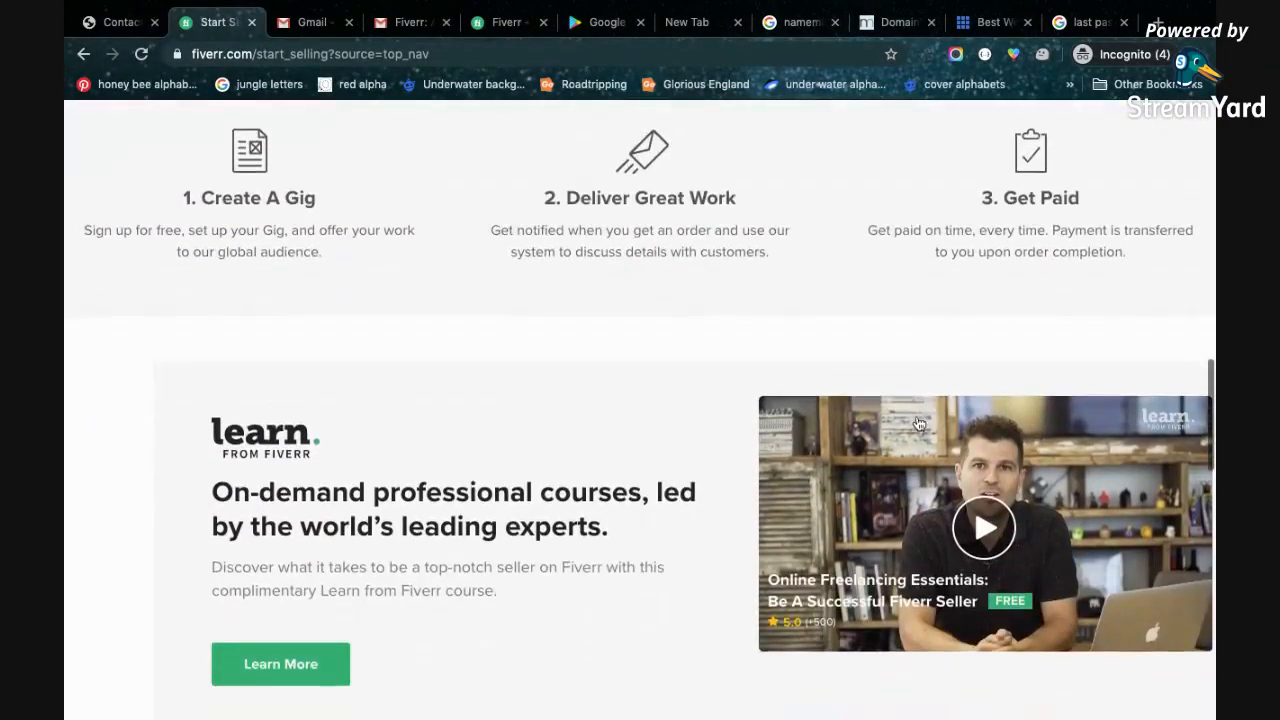
pyautogui.scroll(-6, 918, 423)
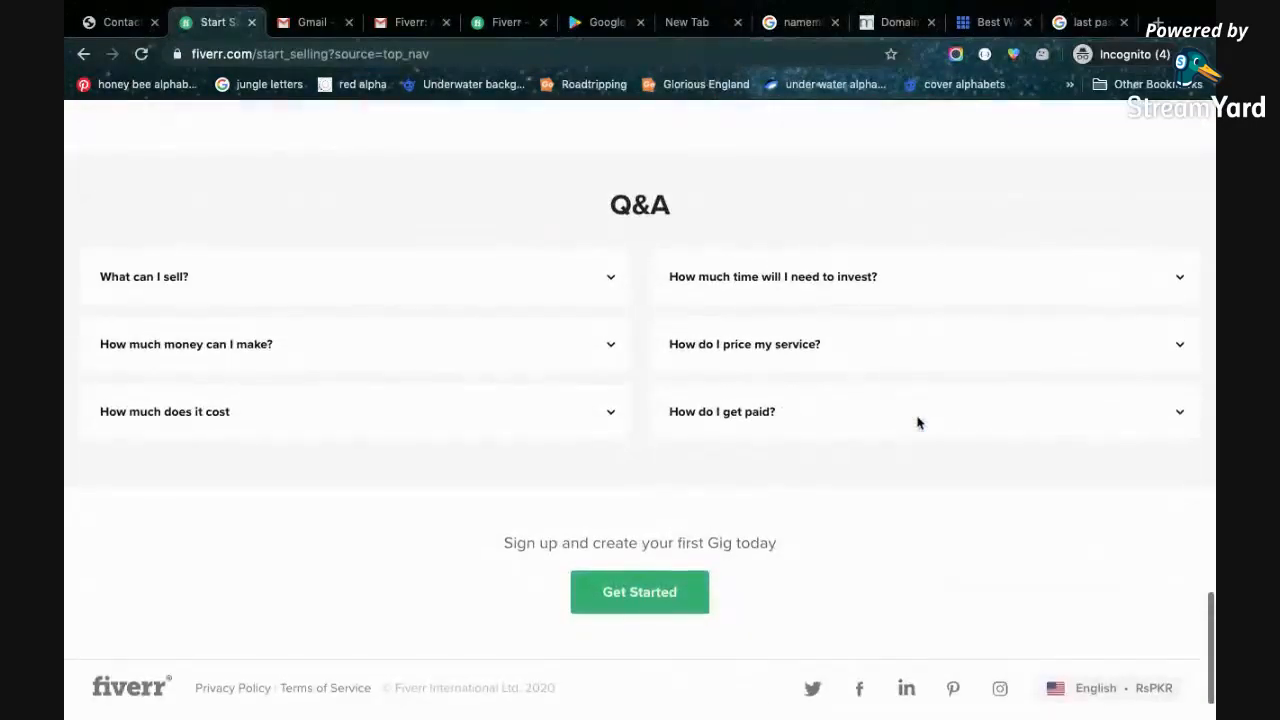
pyautogui.click(660, 594)
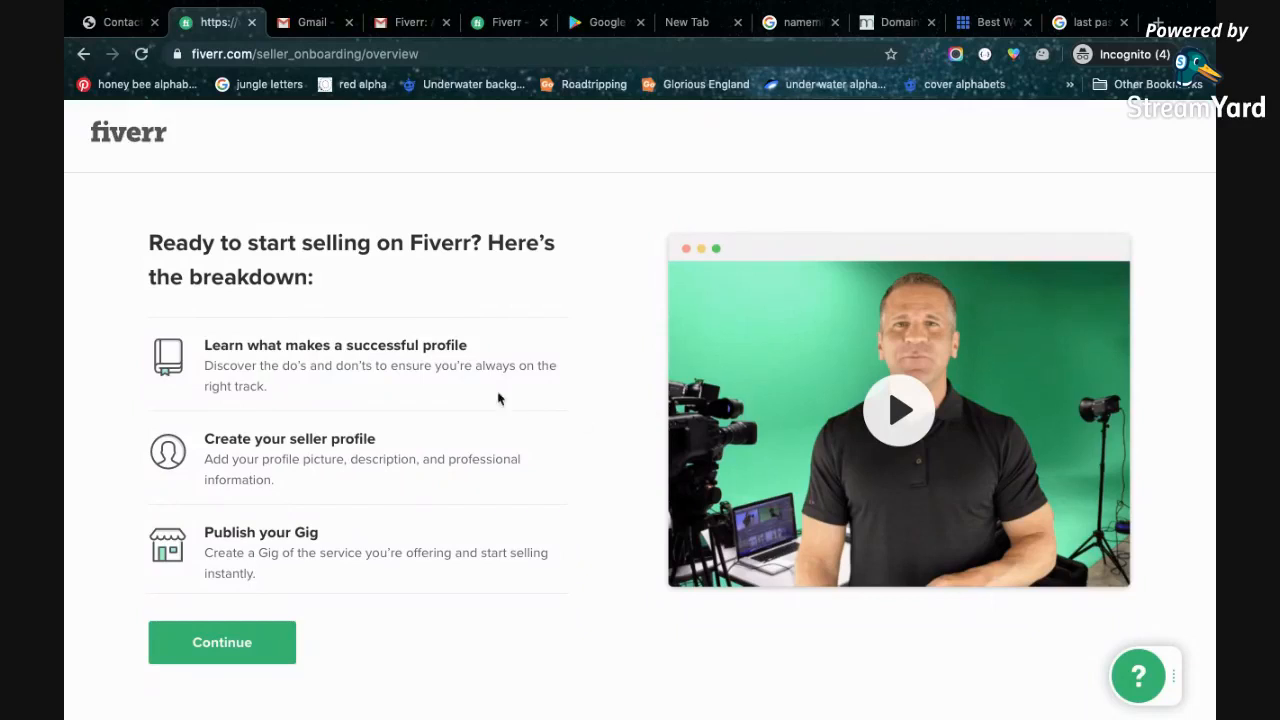
# - Continue past the overview, profile tips and steer-clear pages to the Personal Info step
pyautogui.click(208, 658)
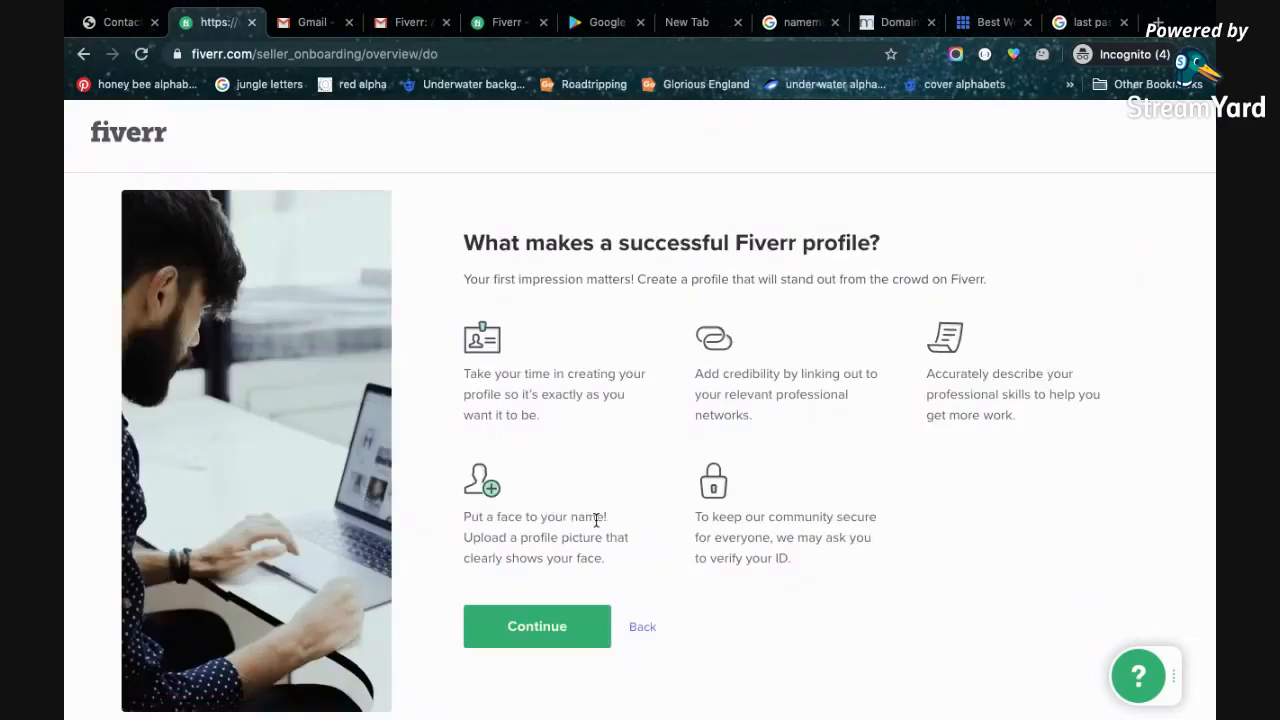
pyautogui.click(573, 613)
pyautogui.click(567, 625)
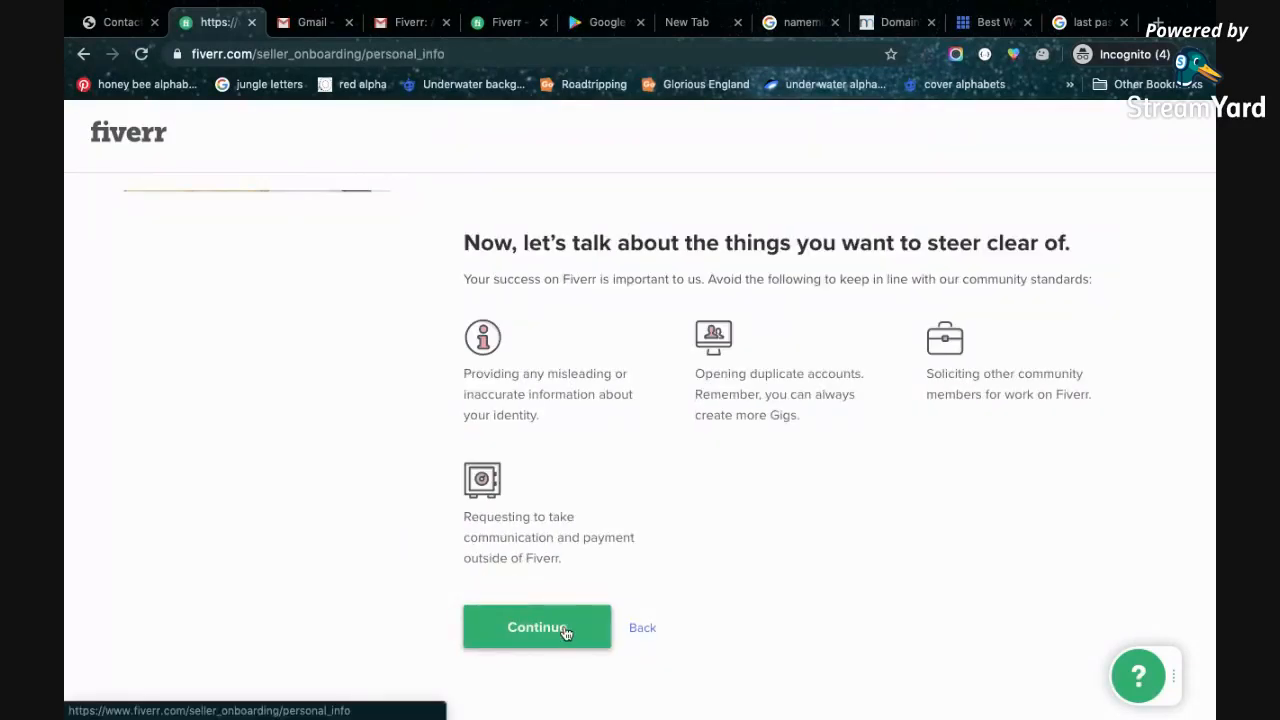
pyautogui.scroll(-2, 565, 502)
pyautogui.scroll(2, 565, 502)
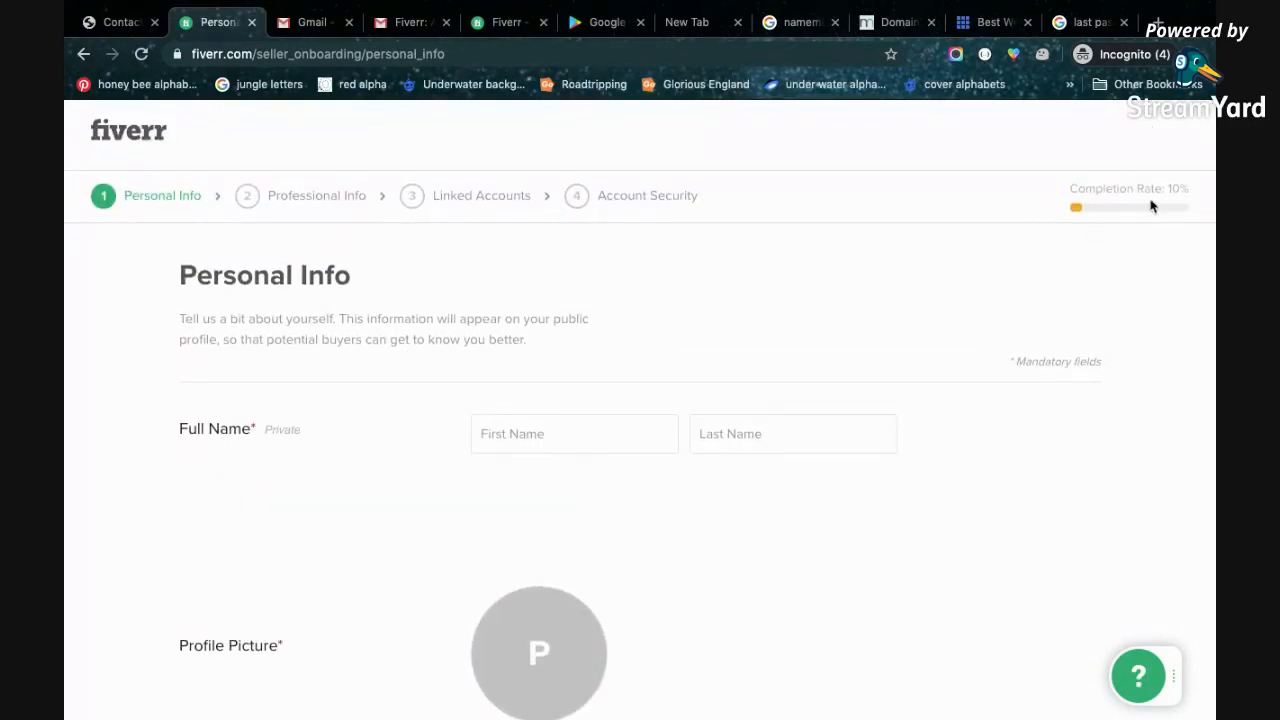
pyautogui.moveTo(1170, 186); pyautogui.dragTo(1197, 190)
pyautogui.click(1191, 196)
# - Enter the seller's first name, start the last name, then open a new blank tab
pyautogui.click(532, 434)
pyautogui.write('Waqas')
pyautogui.press('Tab')
pyautogui.write('A')
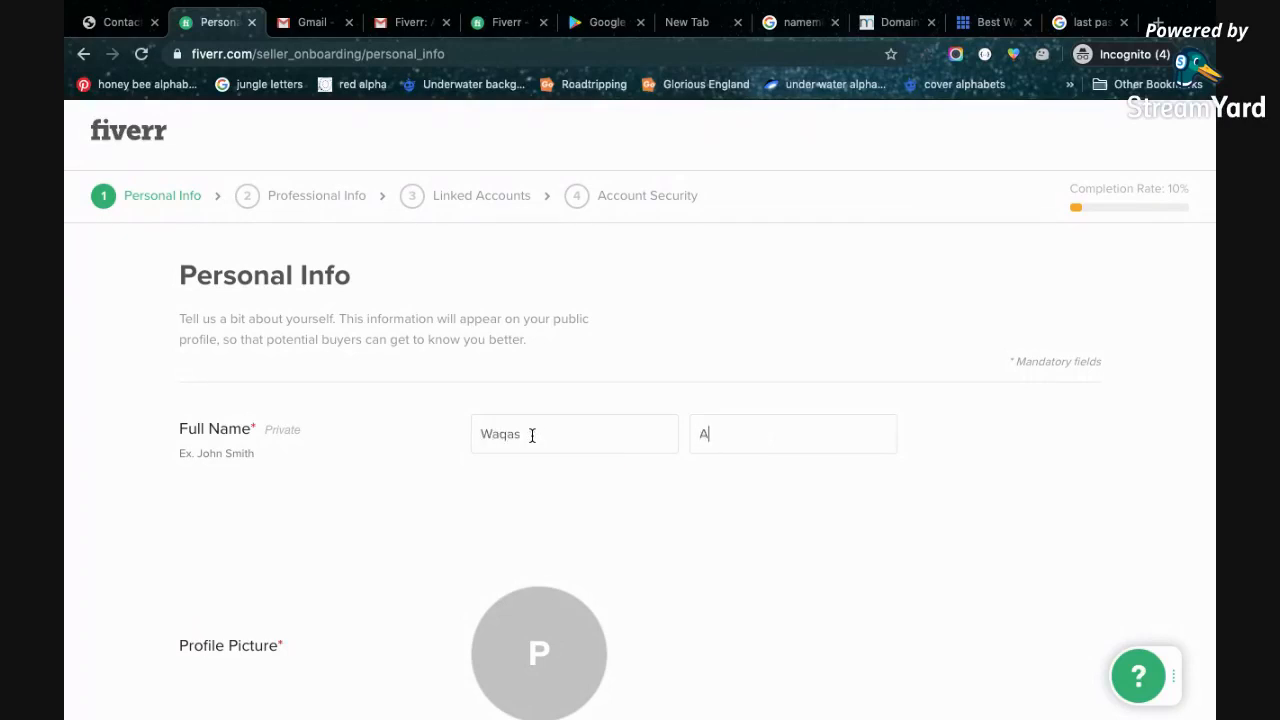
pyautogui.scroll(-3, 532, 435)
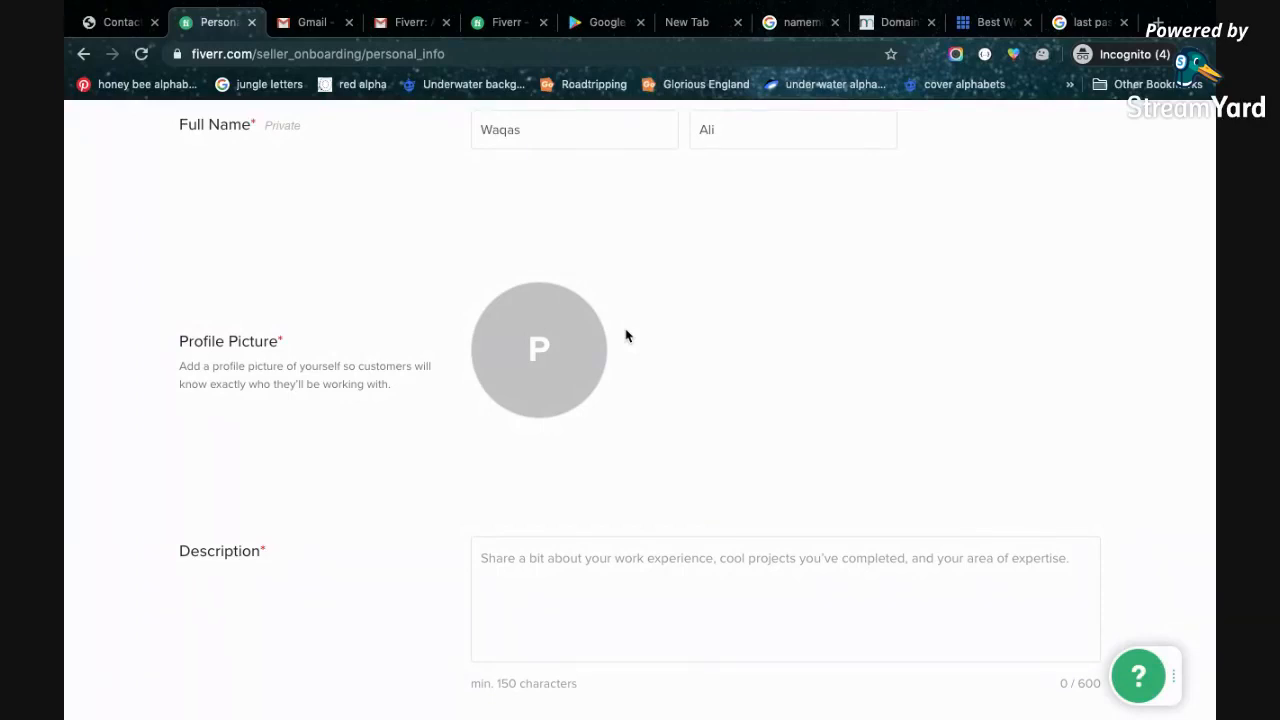
pyautogui.click(1157, 22)
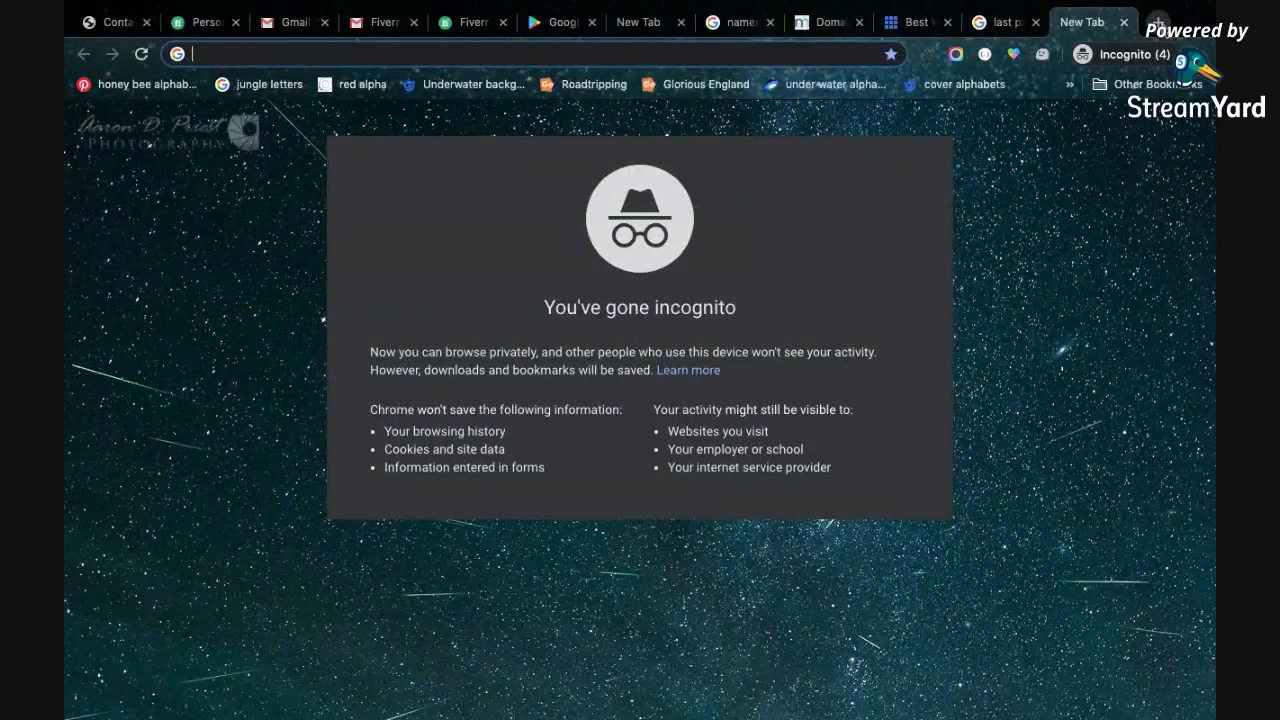
# - Search Google for 'photofeeler' and open the Photofeeler site in a background tab
pyautogui.write('photofeele')
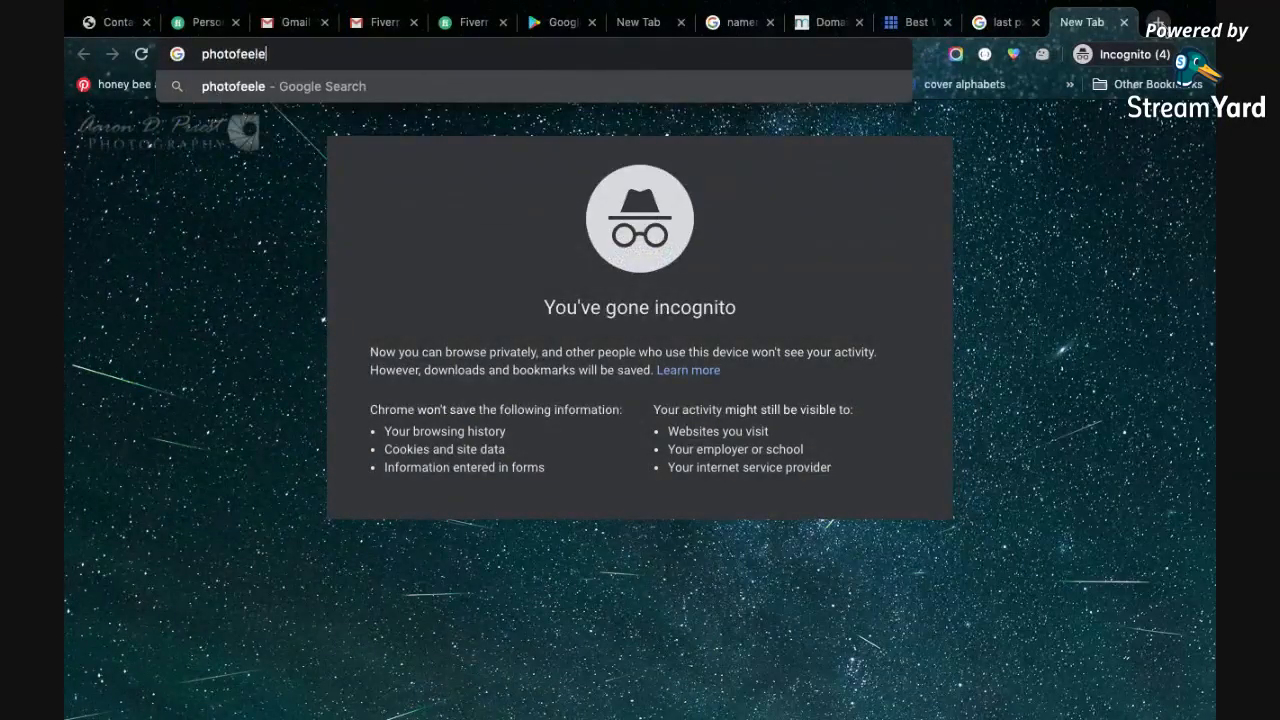
pyautogui.write('r')
pyautogui.press('Return')
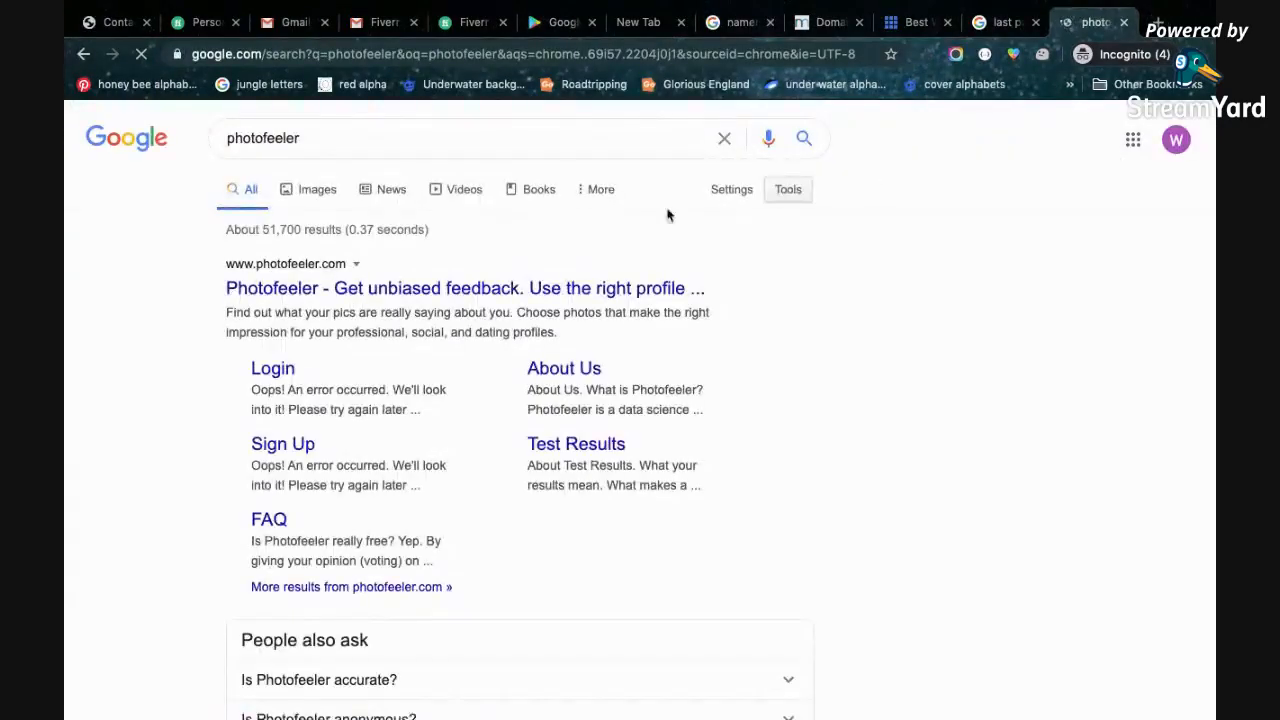
pyautogui.keyDown('super'); pyautogui.click(487, 291); pyautogui.keyUp('super')
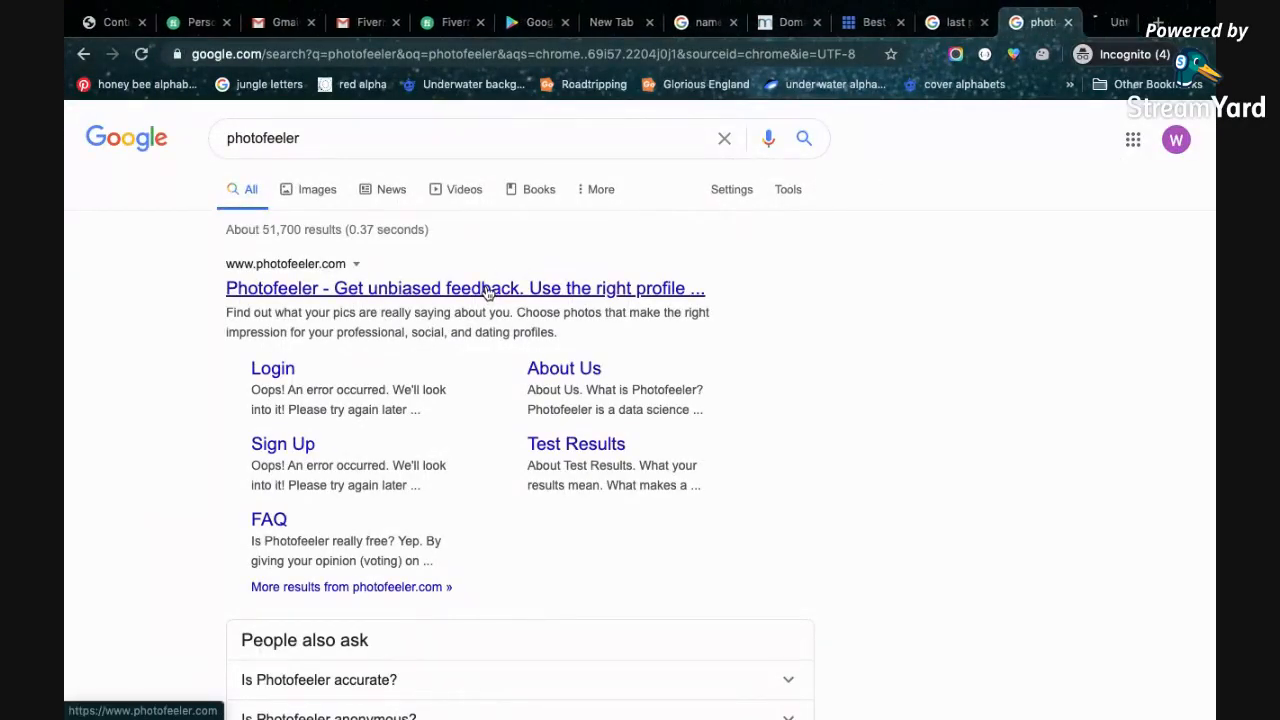
# - Switch to the Photofeeler tab and scroll its homepage to the sample photo results
pyautogui.click(1082, 24)
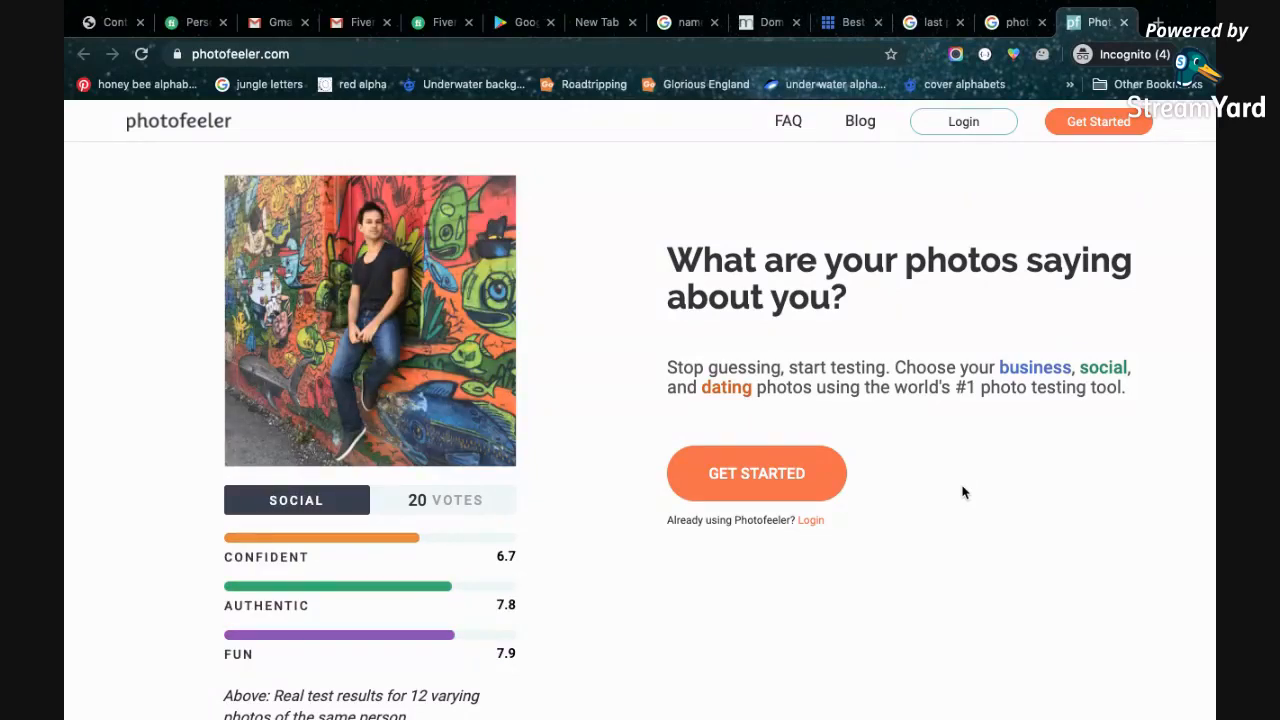
pyautogui.scroll(-1, 963, 492)
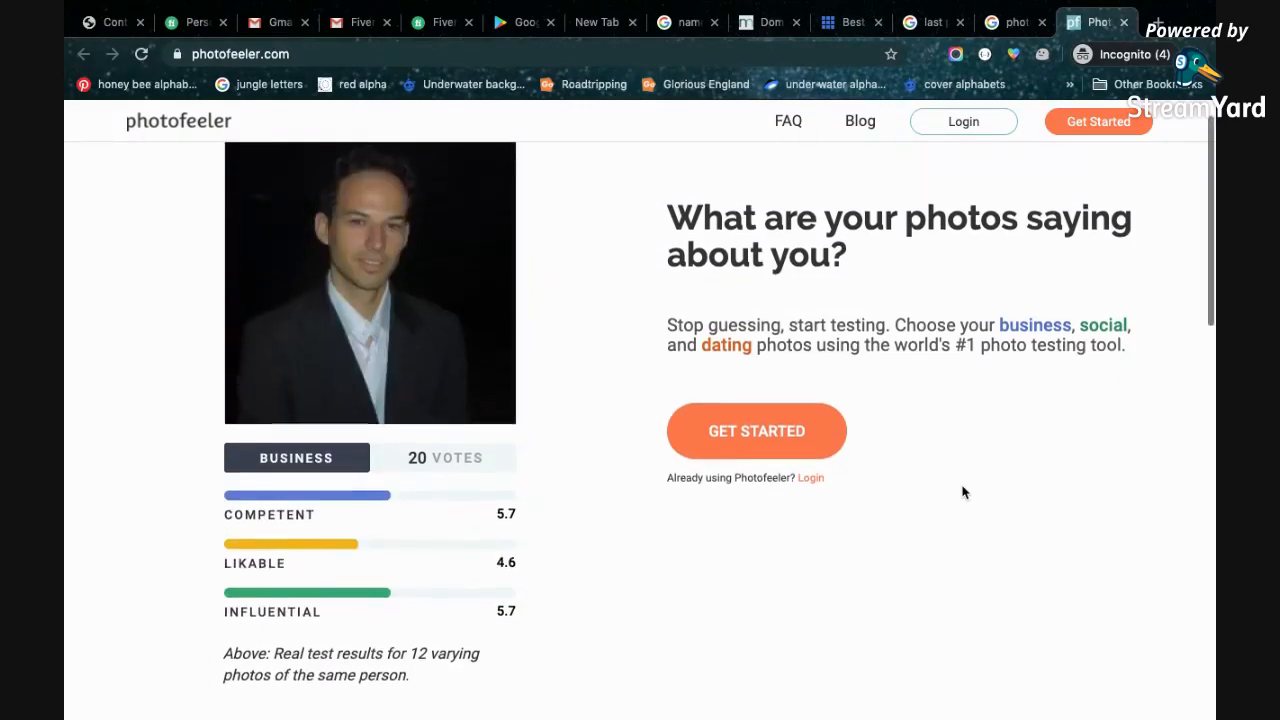
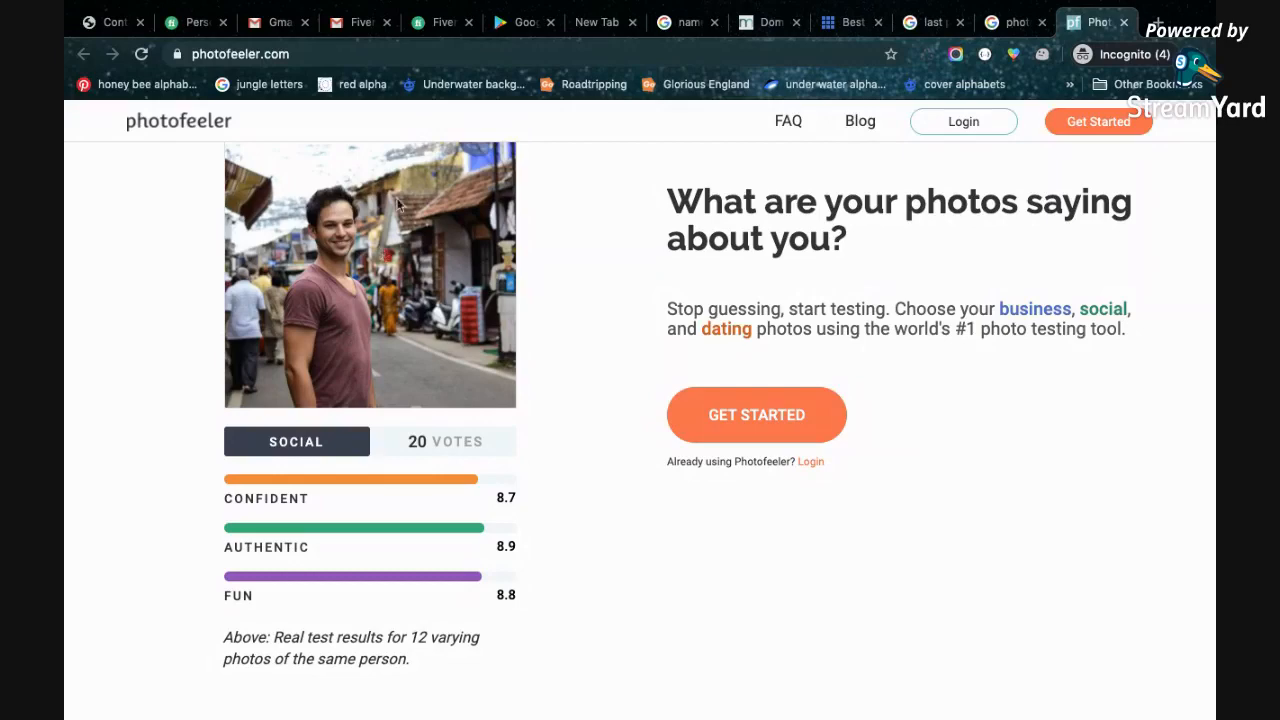
# - Switch from Photofeeler back to the Fiverr homepage tab
pyautogui.click(446, 24)
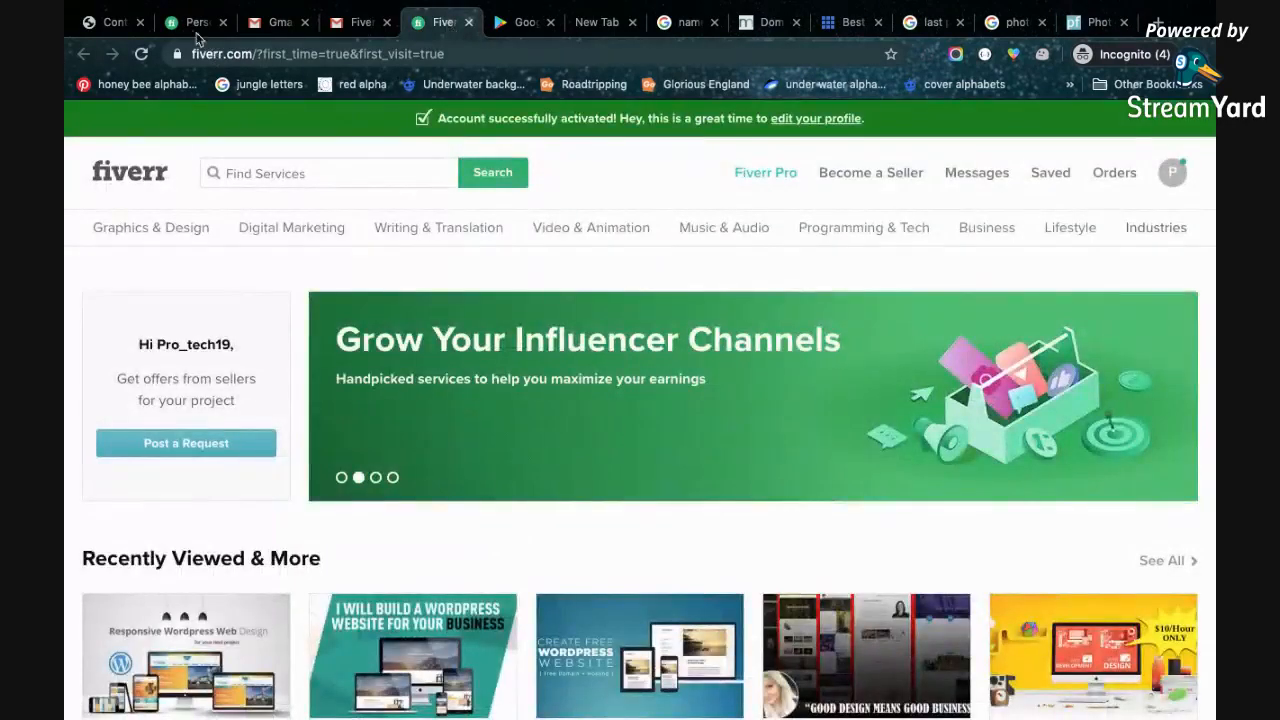
# - Bring up the Personal Info onboarding page and put the cursor in the empty Description box
pyautogui.click(187, 24)
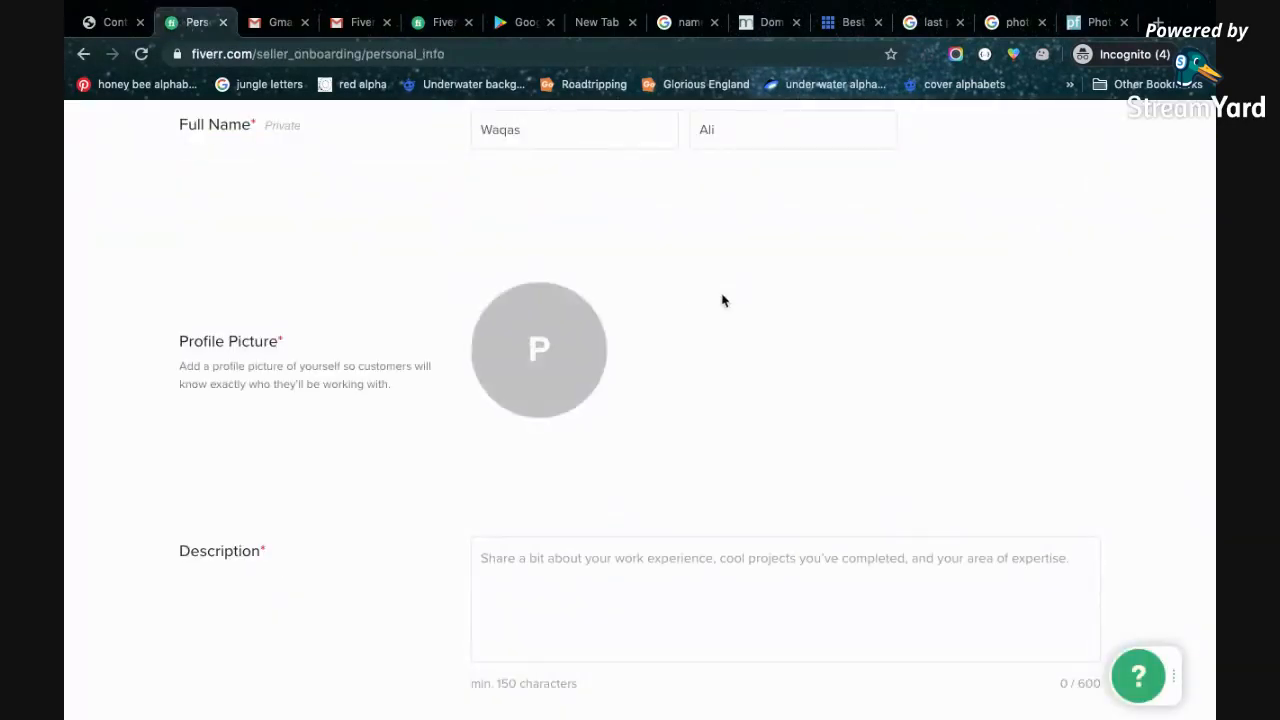
pyautogui.scroll(1, 723, 300)
pyautogui.scroll(-3, 945, 175)
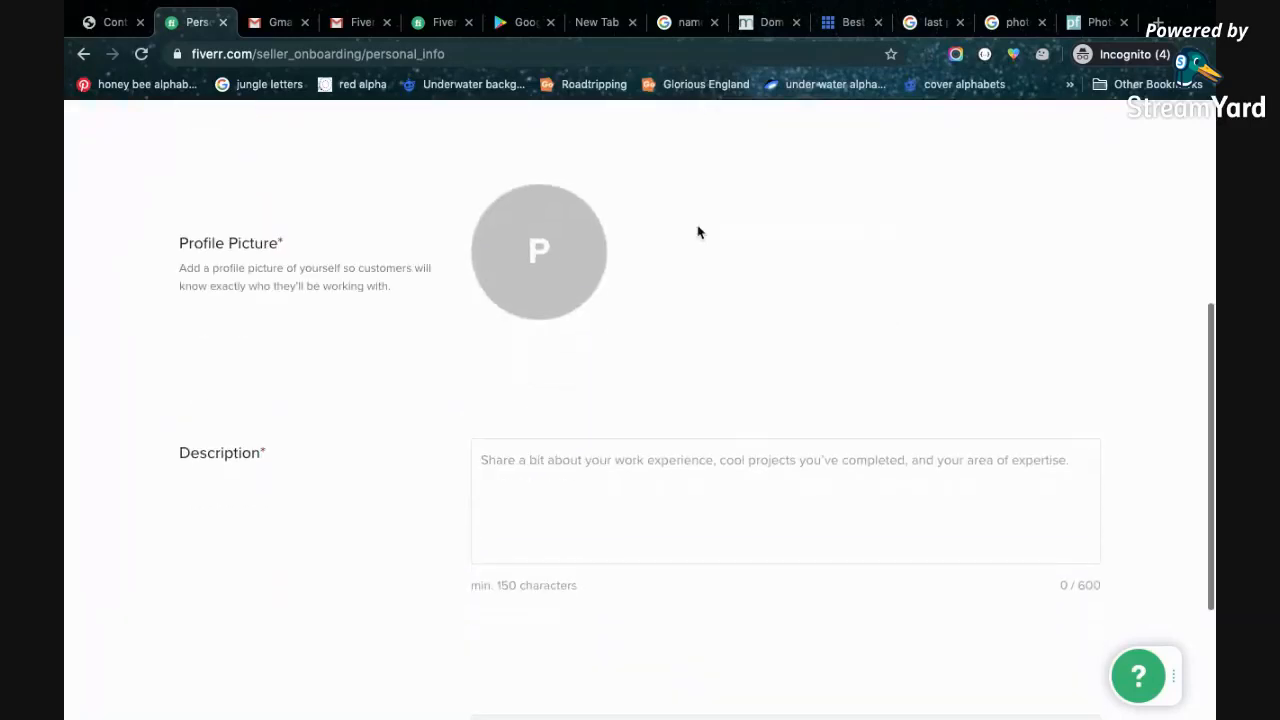
pyautogui.scroll(1, 650, 265)
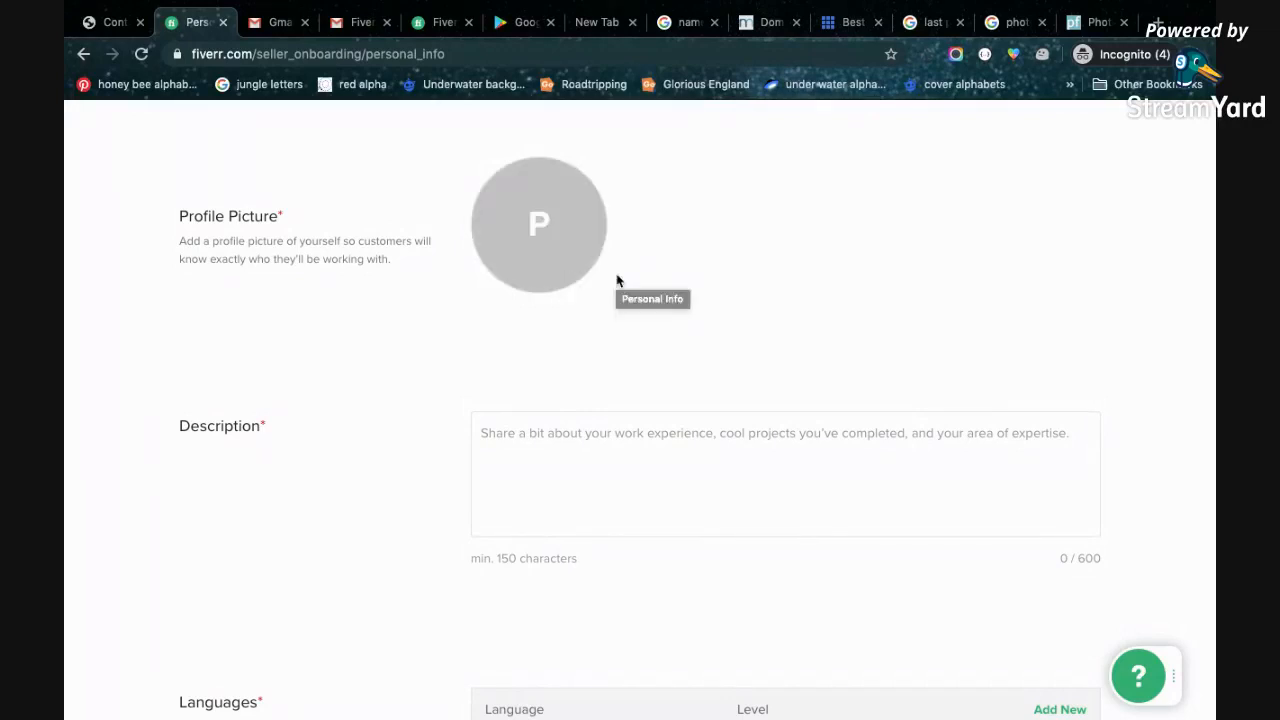
pyautogui.scroll(-1, 600, 320)
pyautogui.click(580, 349)
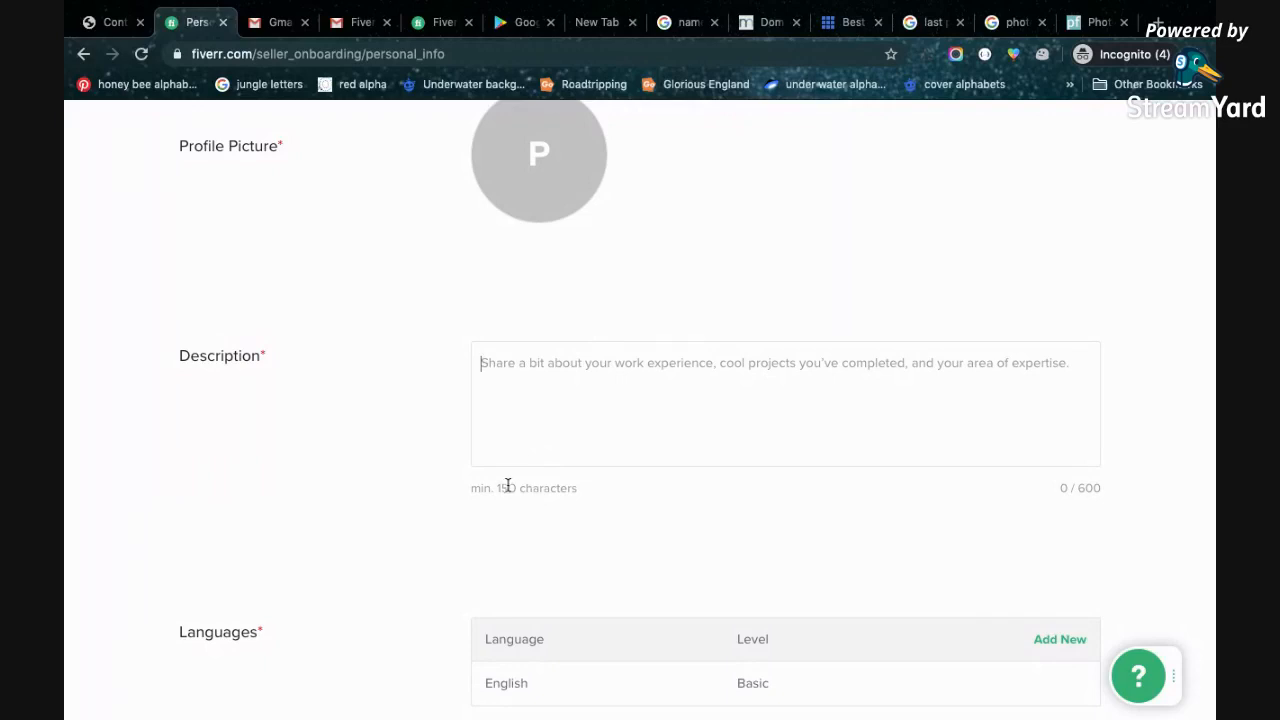
pyautogui.moveTo(495, 486); pyautogui.dragTo(586, 494)
pyautogui.click(589, 425)
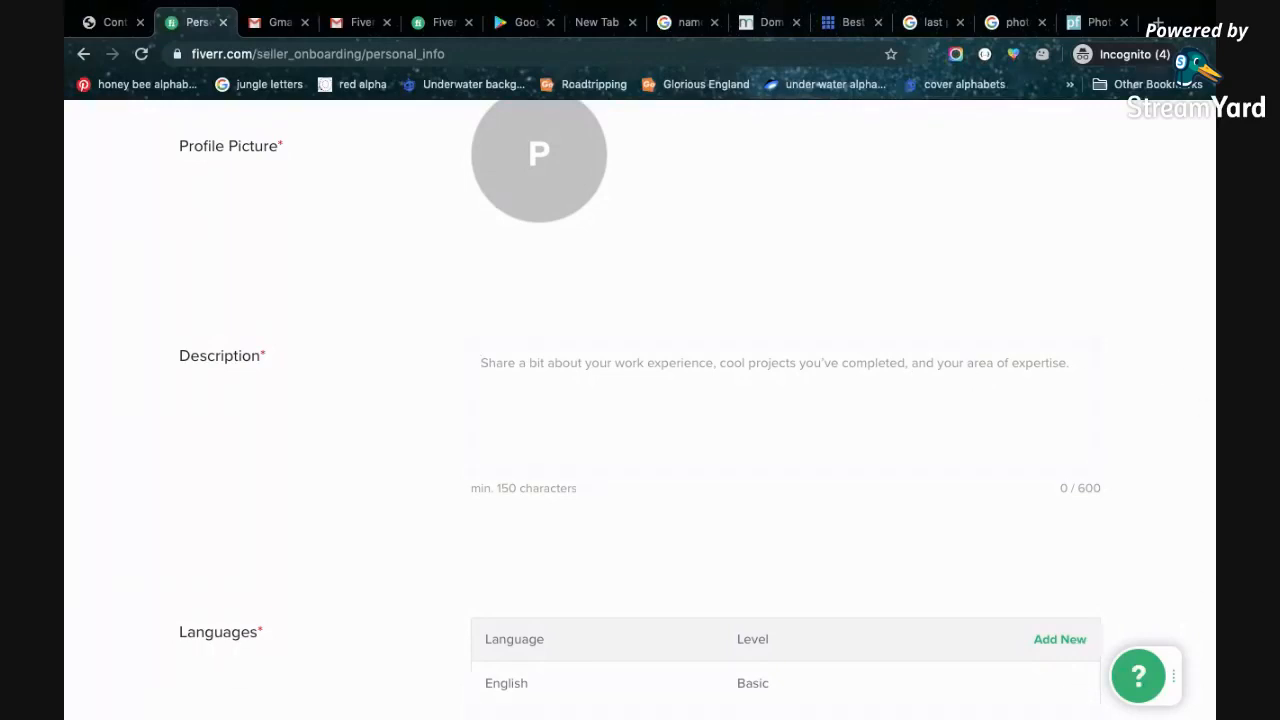
pyautogui.press('super+Tab')
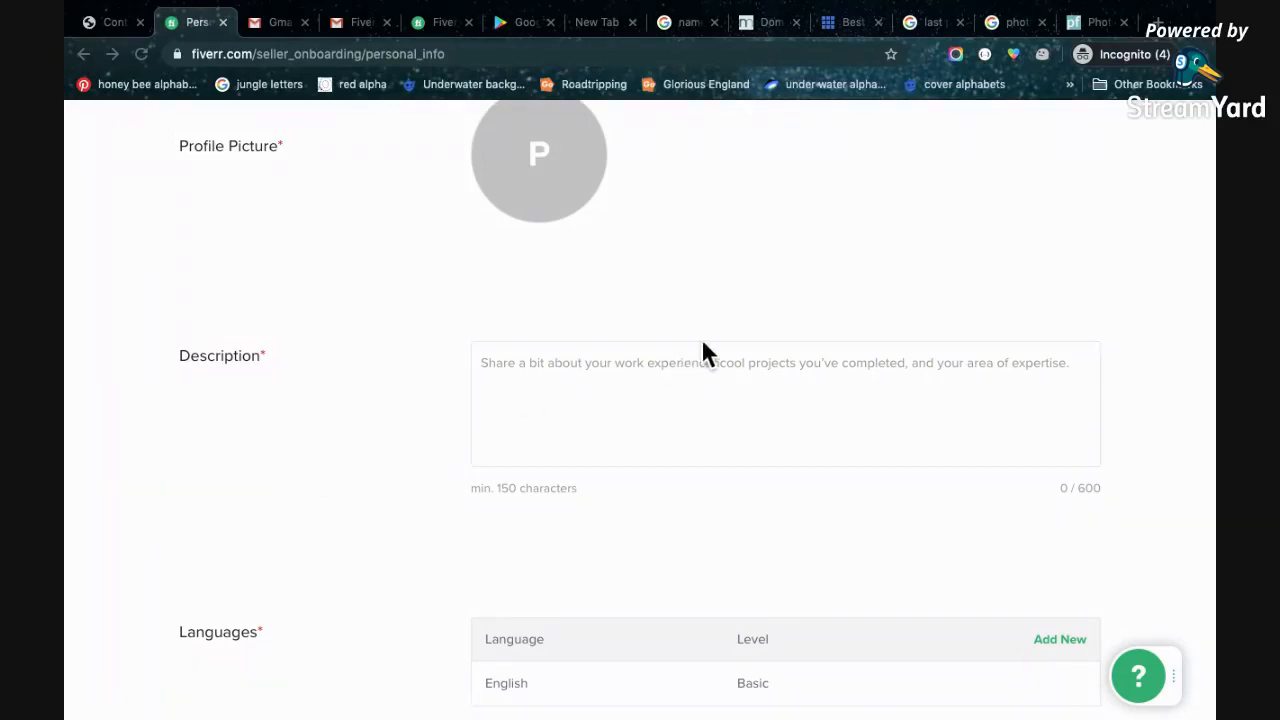
pyautogui.click(777, 358)
# - Type 'I am an expert WordPress developer.' into the Description field
pyautogui.click(666, 311)
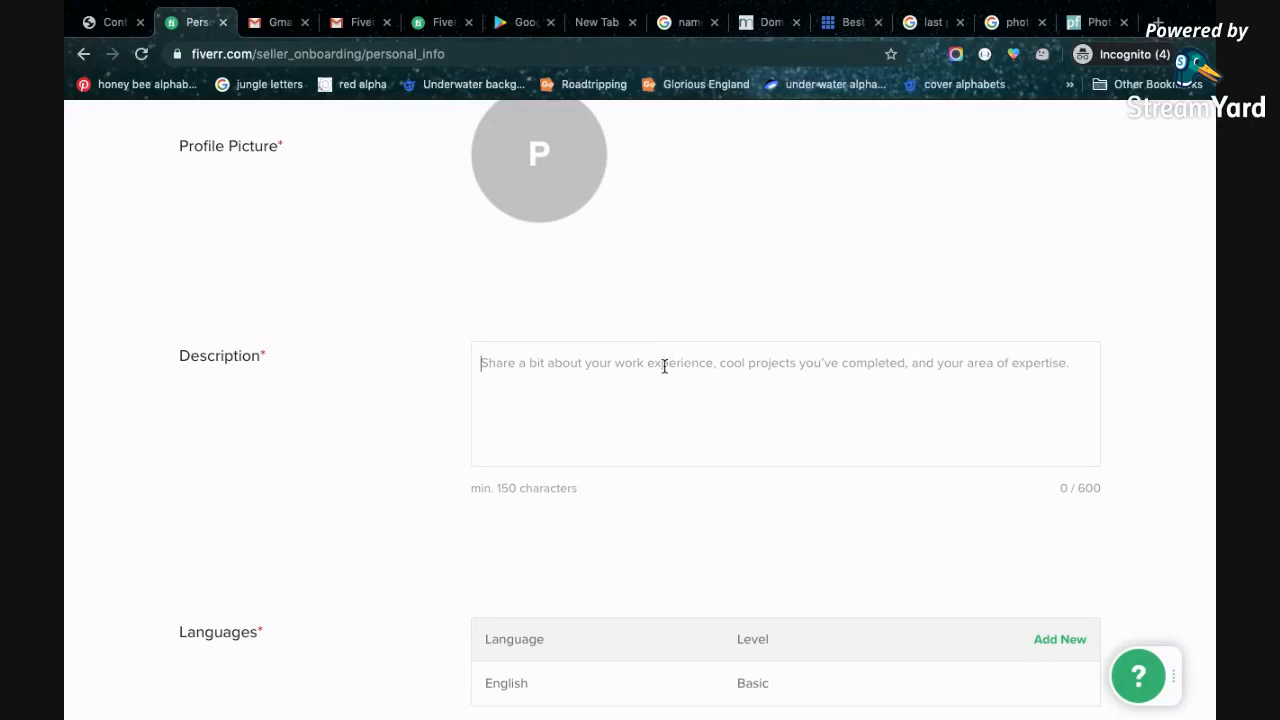
pyautogui.write('I am an exper')
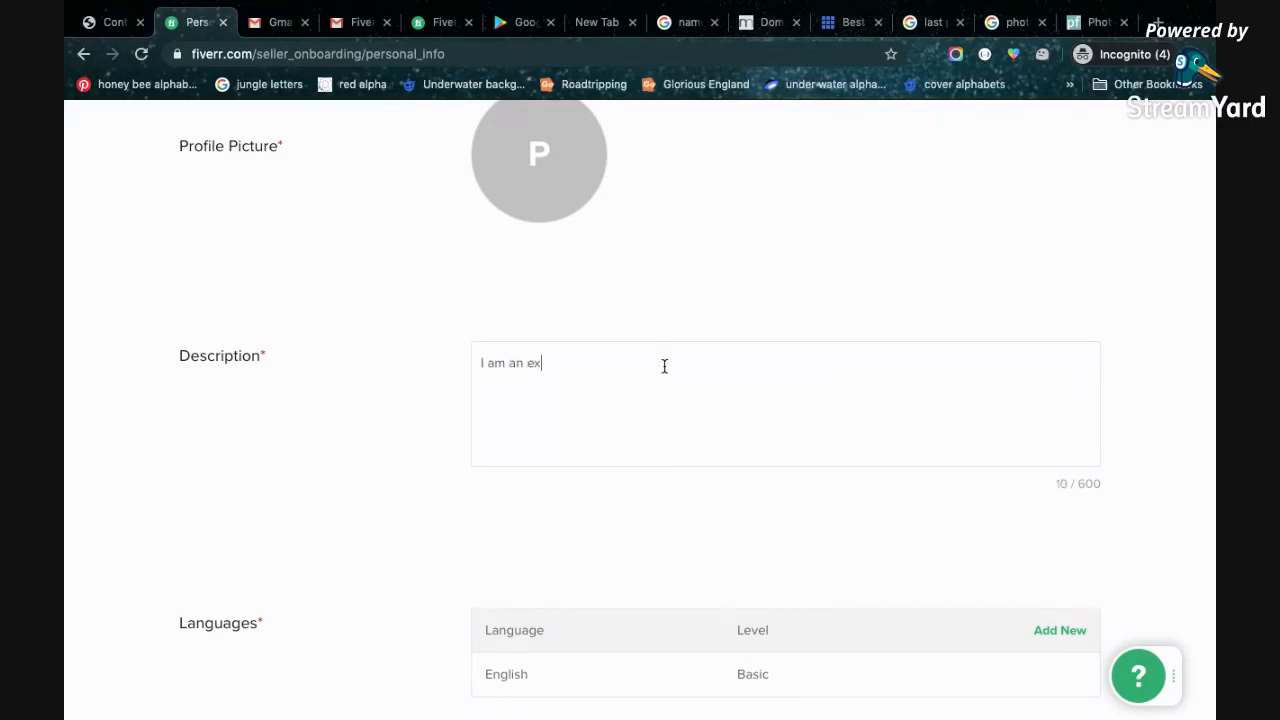
pyautogui.write('t WordPress developer.')
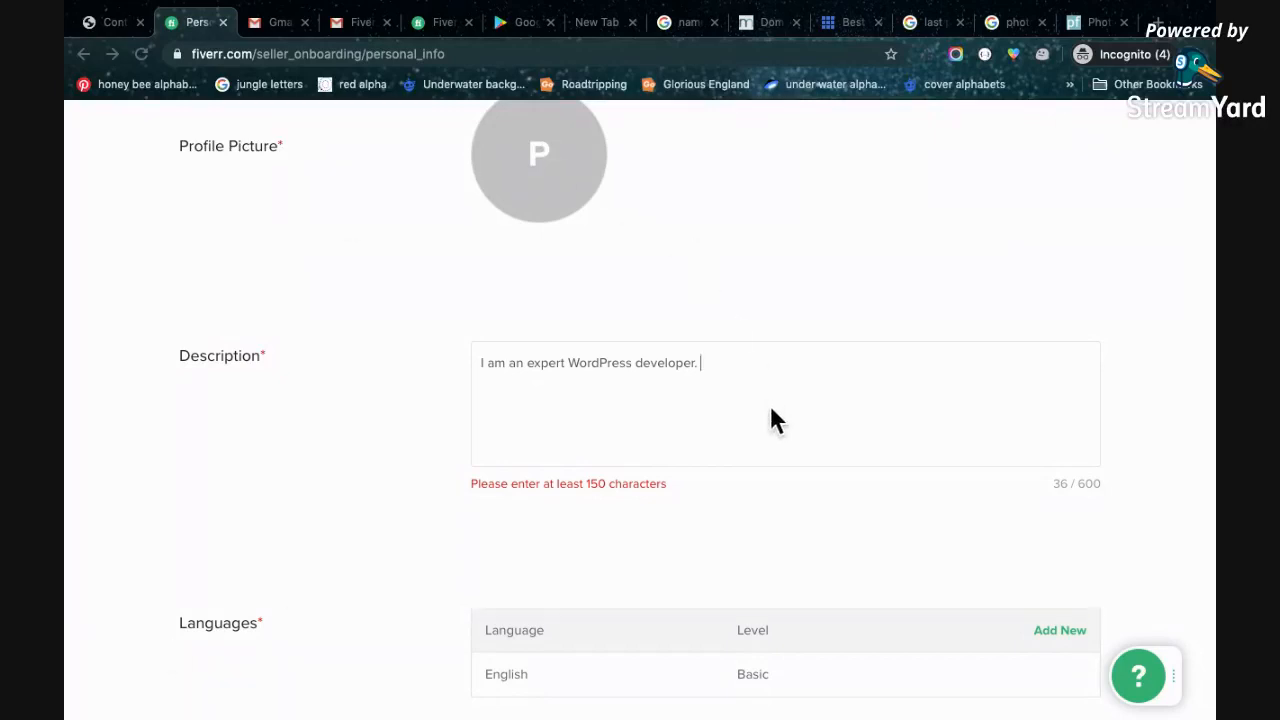
# - Draft a second sentence about developing WordPress-based solutions for clients, fixing typos
pyautogui.write('I have bee')
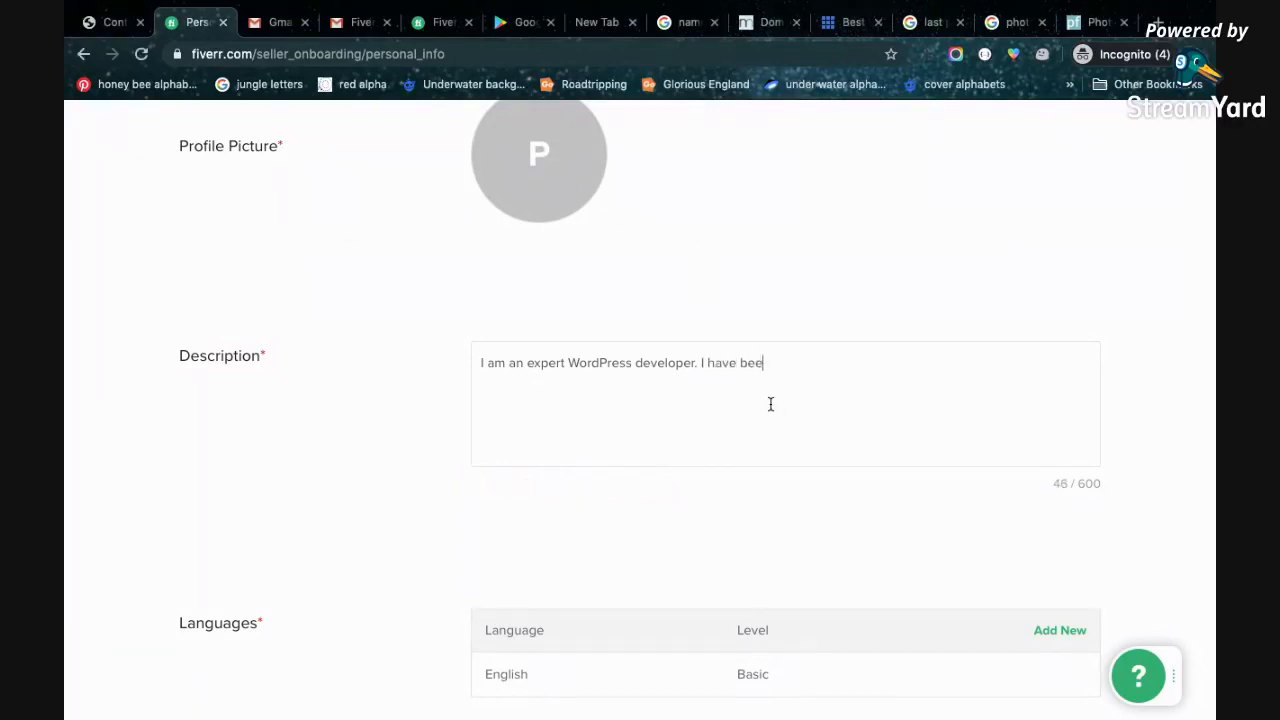
pyautogui.write('n developing Wor')
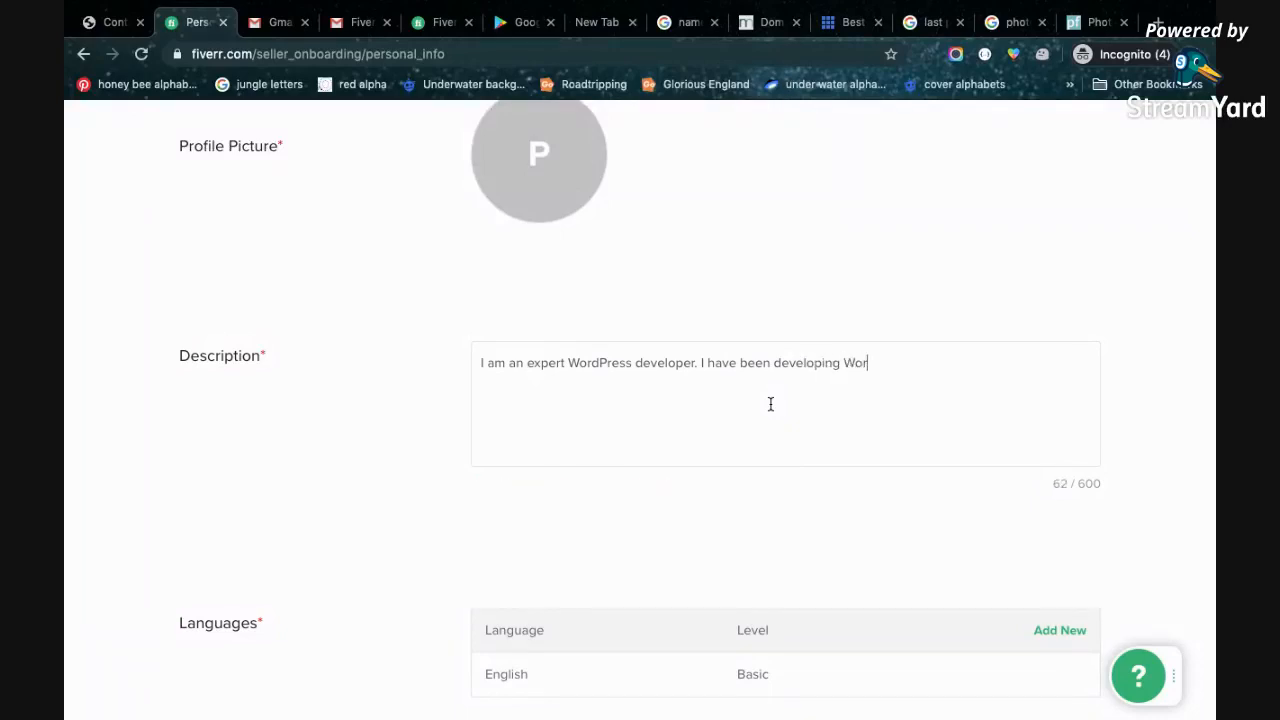
pyautogui.write('dPress based solution for cl')
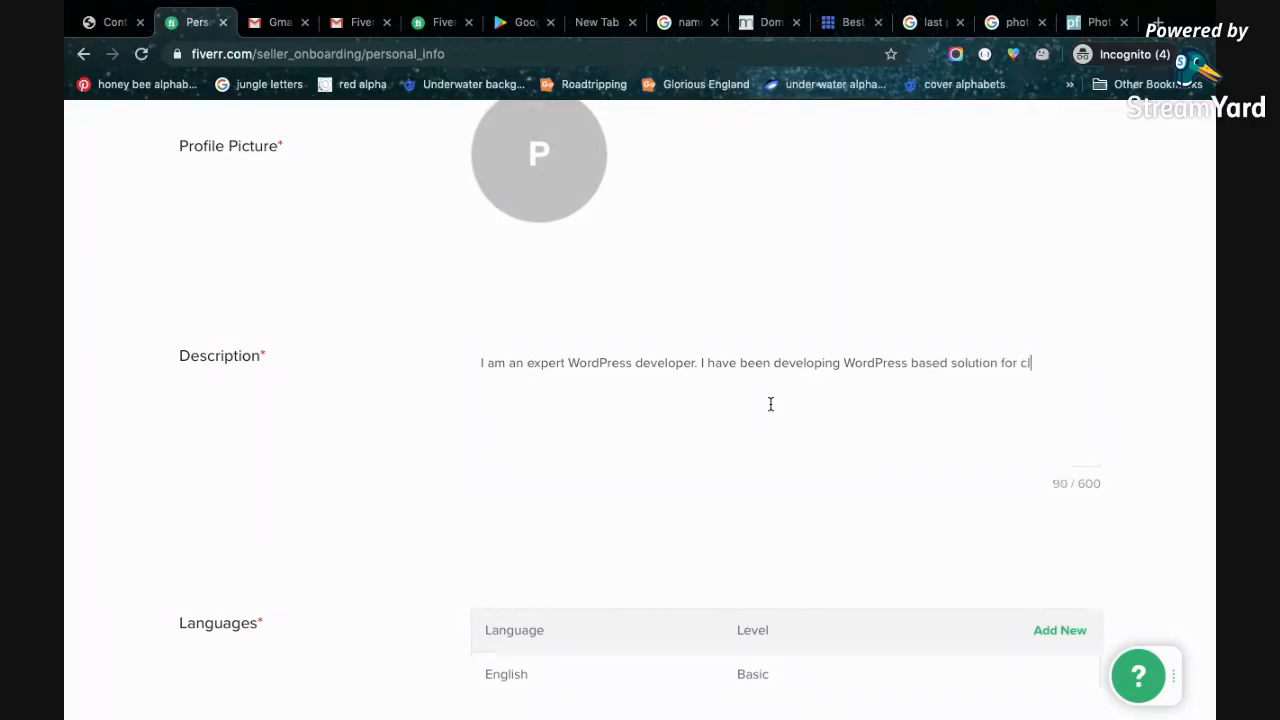
pyautogui.write('oient')
pyautogui.press('BackSpace')
pyautogui.press('BackSpace')
pyautogui.press('BackSpace')
pyautogui.press('BackSpace')
pyautogui.press('BackSpace')
pyautogui.write('ient ')
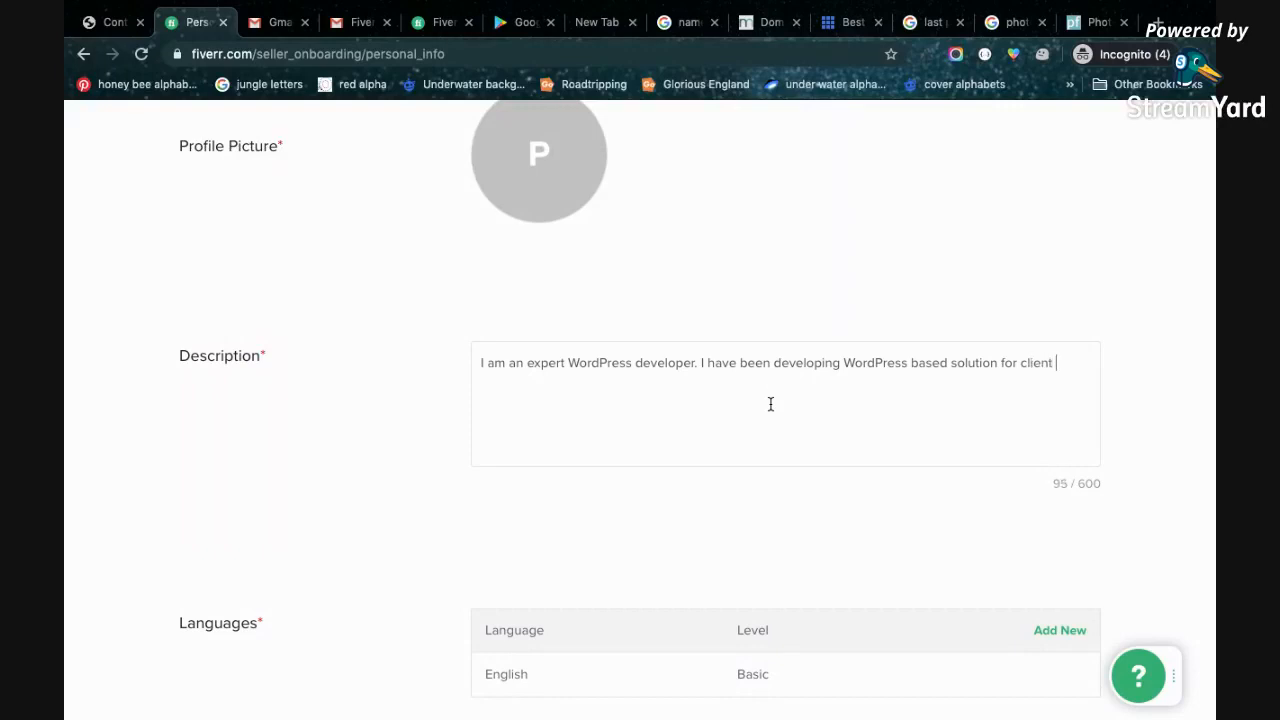
pyautogui.write('on glo')
pyautogui.press('BackSpace')
pyautogui.press('BackSpace')
pyautogui.press('BackSpace')
pyautogui.press('BackSpace')
pyautogui.press('BackSpace')
pyautogui.press('BackSpace')
pyautogui.write('form differ')
pyautogui.press('BackSpace')
pyautogui.write('ereent')
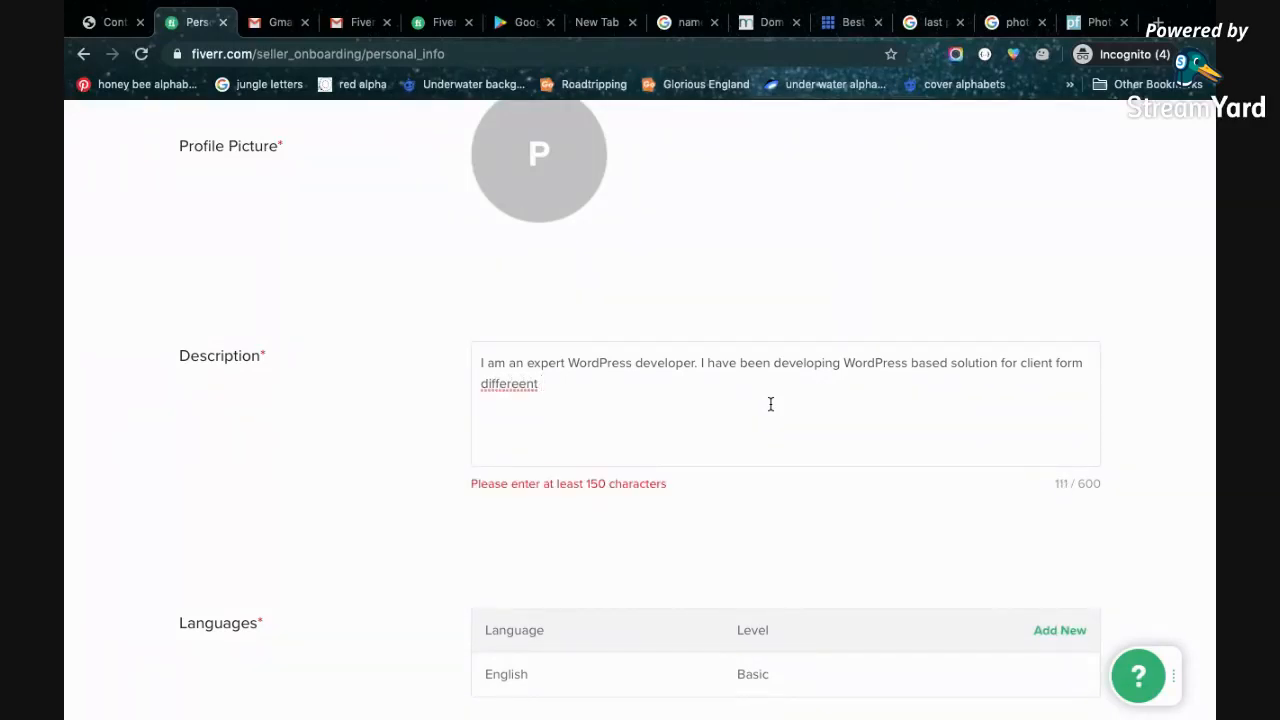
pyautogui.press('BackSpace')
pyautogui.press('BackSpace')
pyautogui.press('BackSpace')
pyautogui.press('BackSpace')
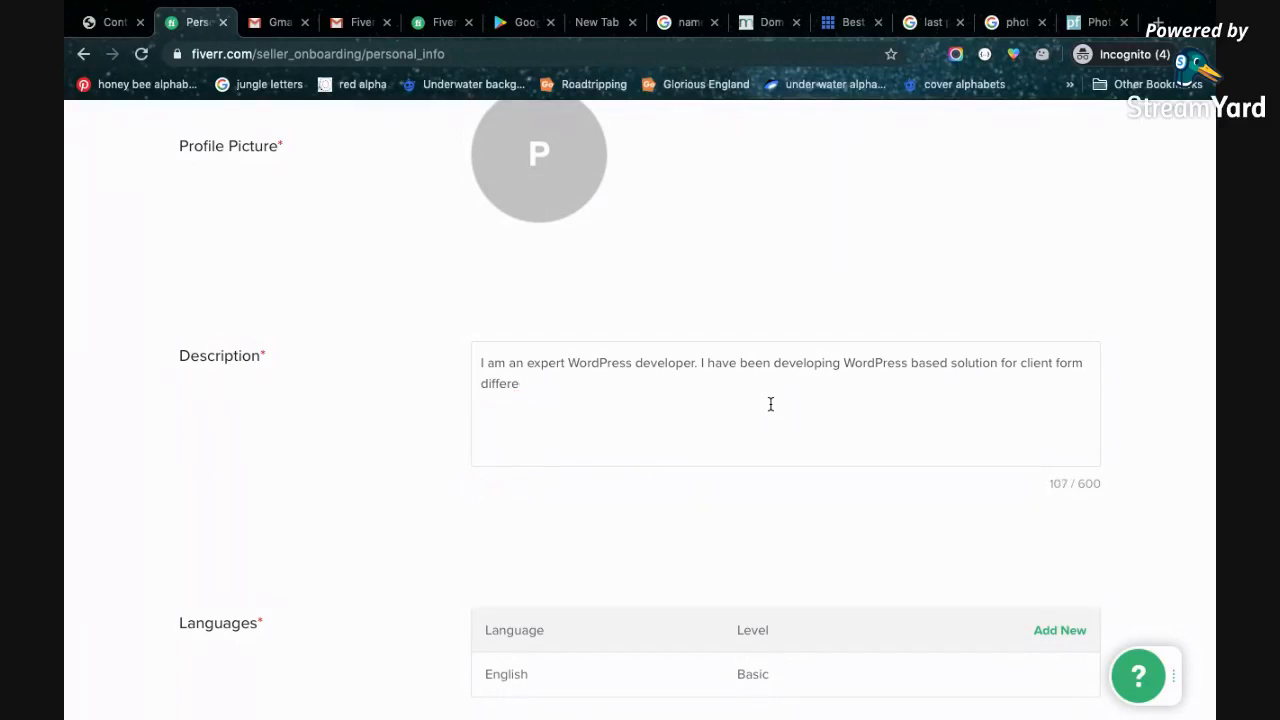
pyautogui.write('nt')
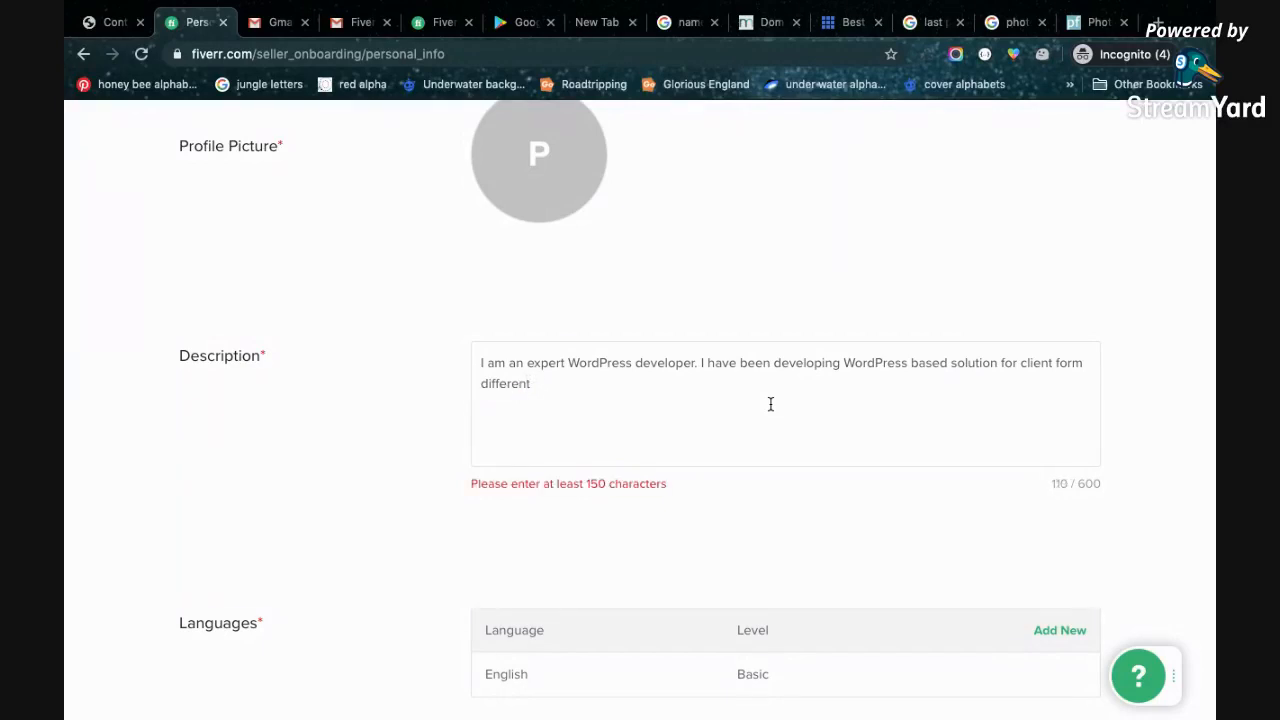
# - Delete the drafted sentence back to 'I am an expert WordPress developer. I'
pyautogui.press('BackSpace')
pyautogui.press('BackSpace')
pyautogui.press('BackSpace')
pyautogui.press('BackSpace')
pyautogui.press('BackSpace')
pyautogui.press('BackSpace')
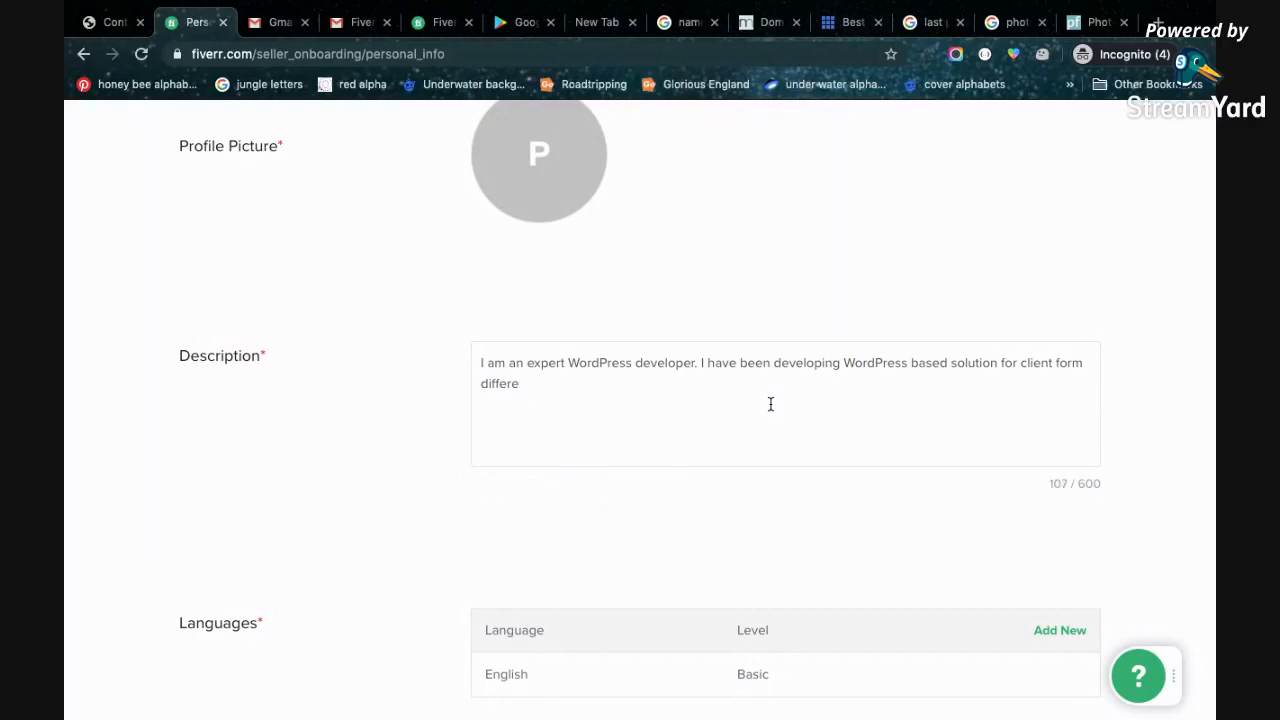
pyautogui.press('BackSpace')
pyautogui.press('BackSpace')
pyautogui.press('BackSpace')
pyautogui.press('BackSpace')
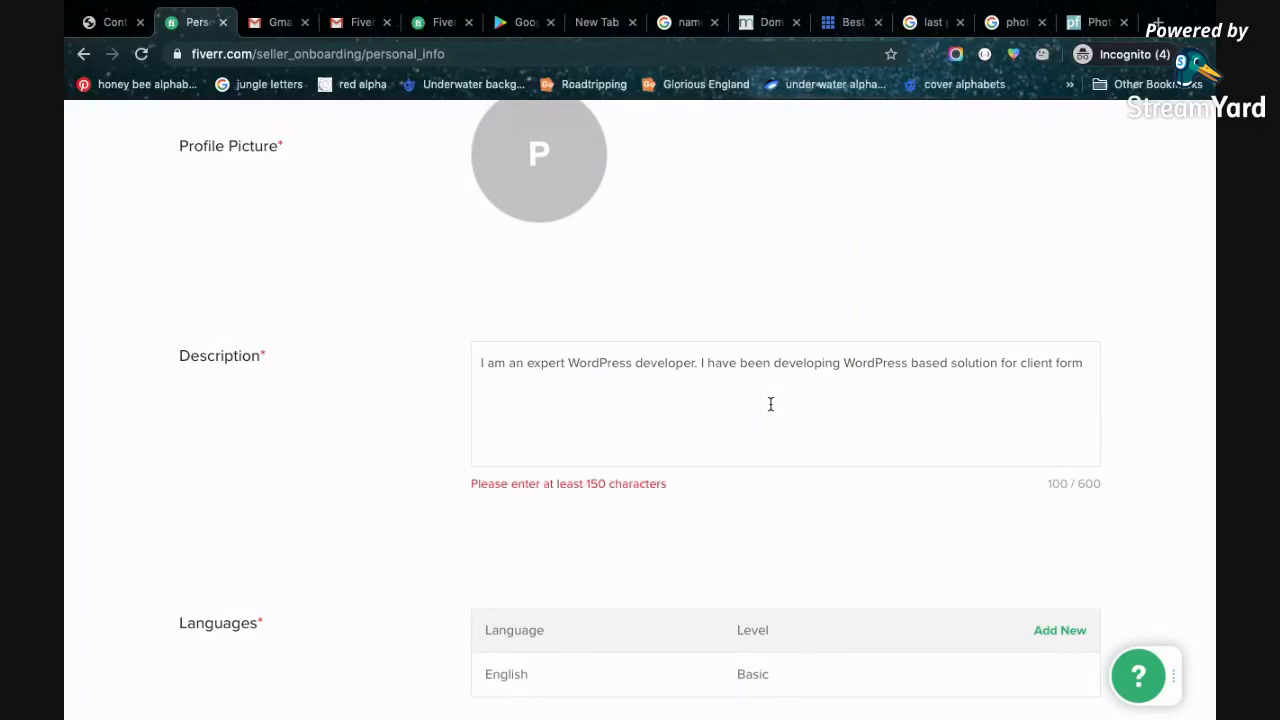
pyautogui.press('BackSpace')
pyautogui.press('BackSpace')
pyautogui.press('BackSpace')
pyautogui.press('BackSpace')
pyautogui.press('BackSpace')
pyautogui.press('BackSpace')
pyautogui.press('BackSpace')
pyautogui.press('BackSpace')
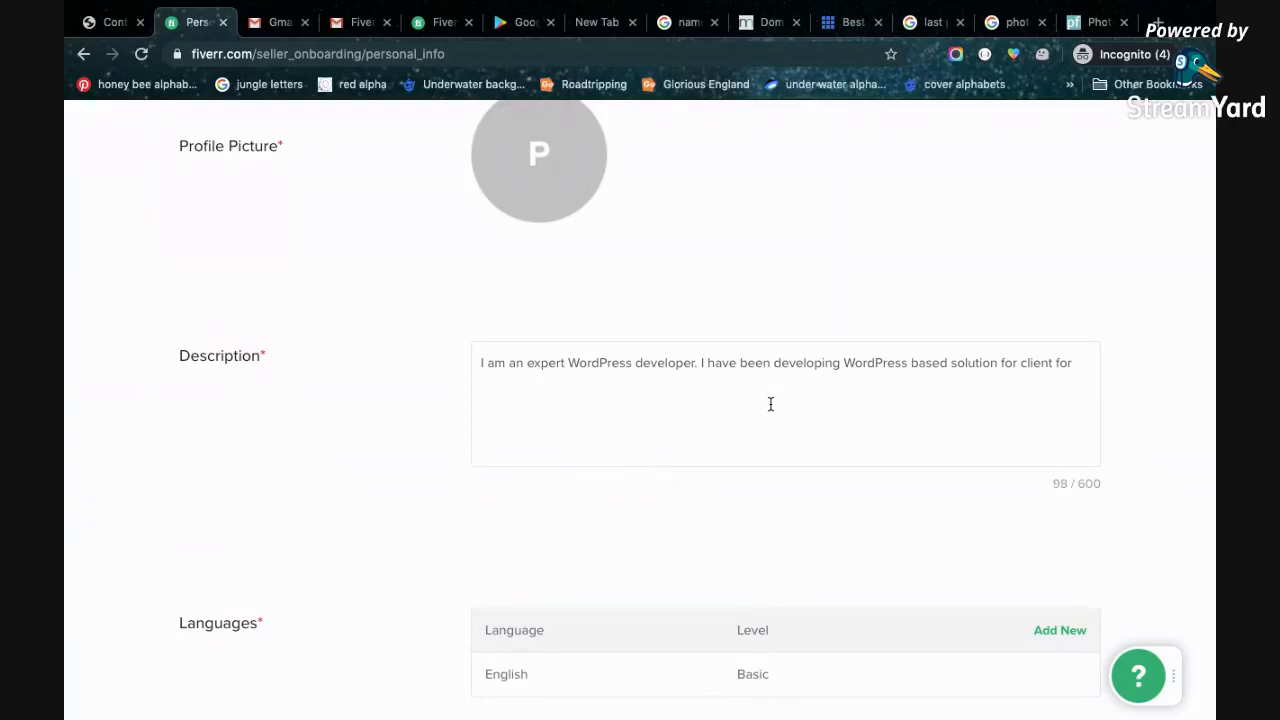
pyautogui.press('BackSpace')
pyautogui.press('BackSpace')
pyautogui.press('BackSpace')
pyautogui.press('BackSpace')
pyautogui.press('BackSpace')
pyautogui.press('BackSpace')
pyautogui.press('BackSpace')
pyautogui.press('BackSpace')
pyautogui.press('BackSpace')
pyautogui.press('BackSpace')
pyautogui.press('BackSpace')
pyautogui.press('BackSpace')
pyautogui.press('BackSpace')
pyautogui.press('BackSpace')
pyautogui.press('BackSpace')
pyautogui.press('BackSpace')
pyautogui.press('BackSpace')
pyautogui.press('BackSpace')
pyautogui.press('BackSpace')
pyautogui.press('BackSpace')
pyautogui.press('BackSpace')
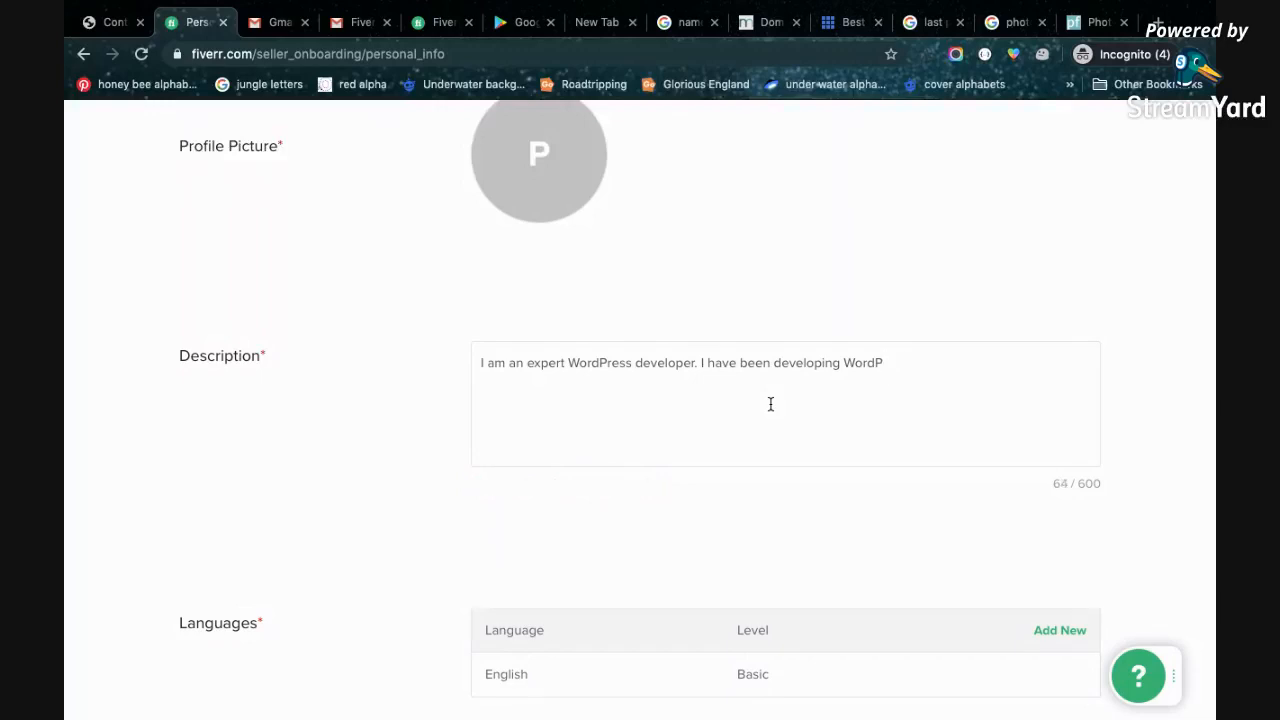
pyautogui.press('BackSpace')
pyautogui.press('BackSpace')
pyautogui.press('BackSpace')
pyautogui.press('BackSpace')
pyautogui.press('BackSpace')
pyautogui.press('BackSpace')
pyautogui.press('BackSpace')
pyautogui.press('BackSpace')
pyautogui.press('BackSpace')
pyautogui.press('BackSpace')
pyautogui.press('BackSpace')
pyautogui.press('BackSpace')
pyautogui.press('BackSpace')
pyautogui.press('BackSpace')
pyautogui.press('BackSpace')
pyautogui.press('BackSpace')
pyautogui.press('BackSpace')
pyautogui.press('BackSpace')
pyautogui.press('BackSpace')
pyautogui.press('BackSpace')
pyautogui.press('BackSpace')
pyautogui.press('BackSpace')
pyautogui.press('BackSpace')
pyautogui.press('BackSpace')
pyautogui.press('BackSpace')
pyautogui.press('BackSpace')
pyautogui.press('BackSpace')
pyautogui.press('BackSpace')
pyautogui.press('BackSpace')
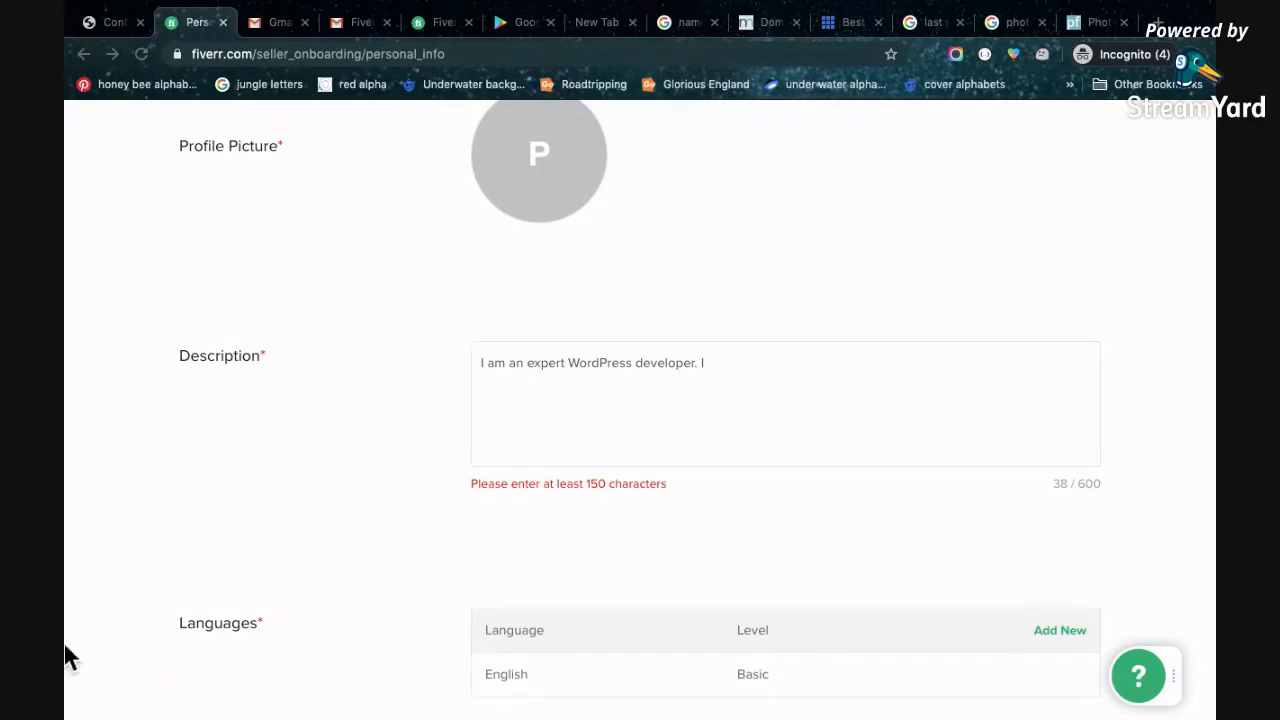
# - Continue with 'have been building solution around WordPress for last 5 years, most of'
pyautogui.click(775, 391)
pyautogui.write('have ')
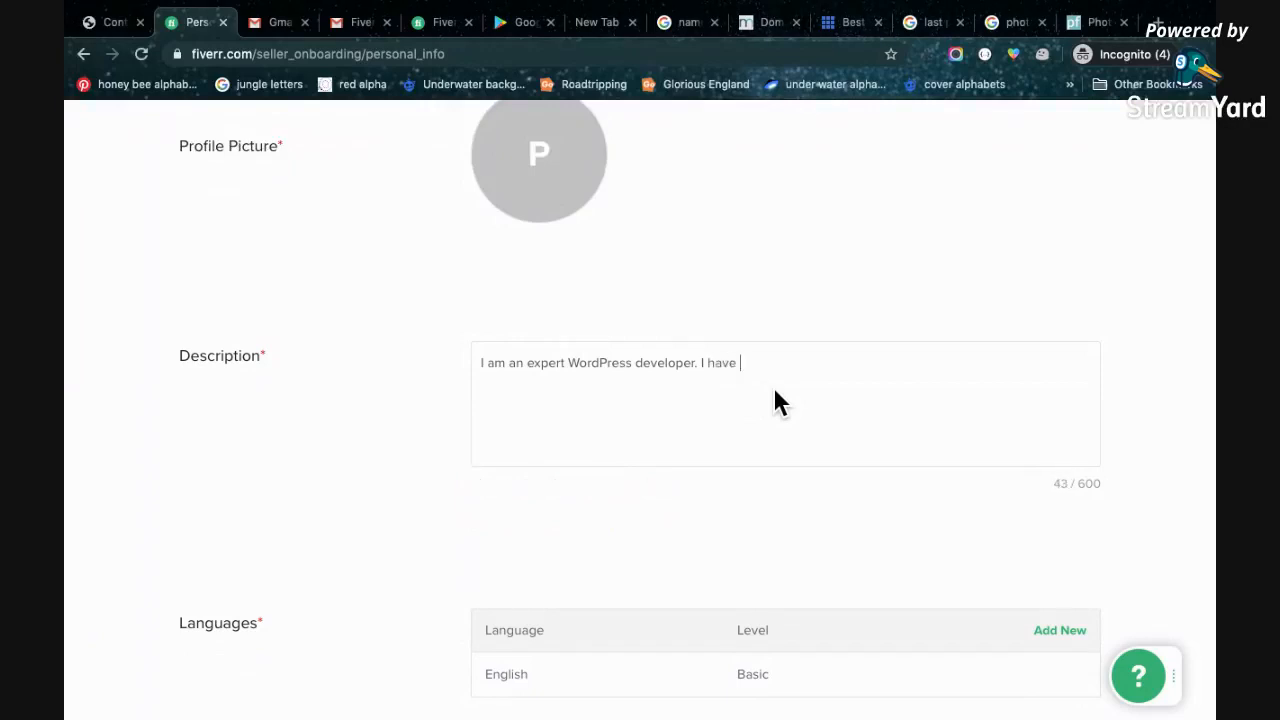
pyautogui.write('been building solution around WordPrss')
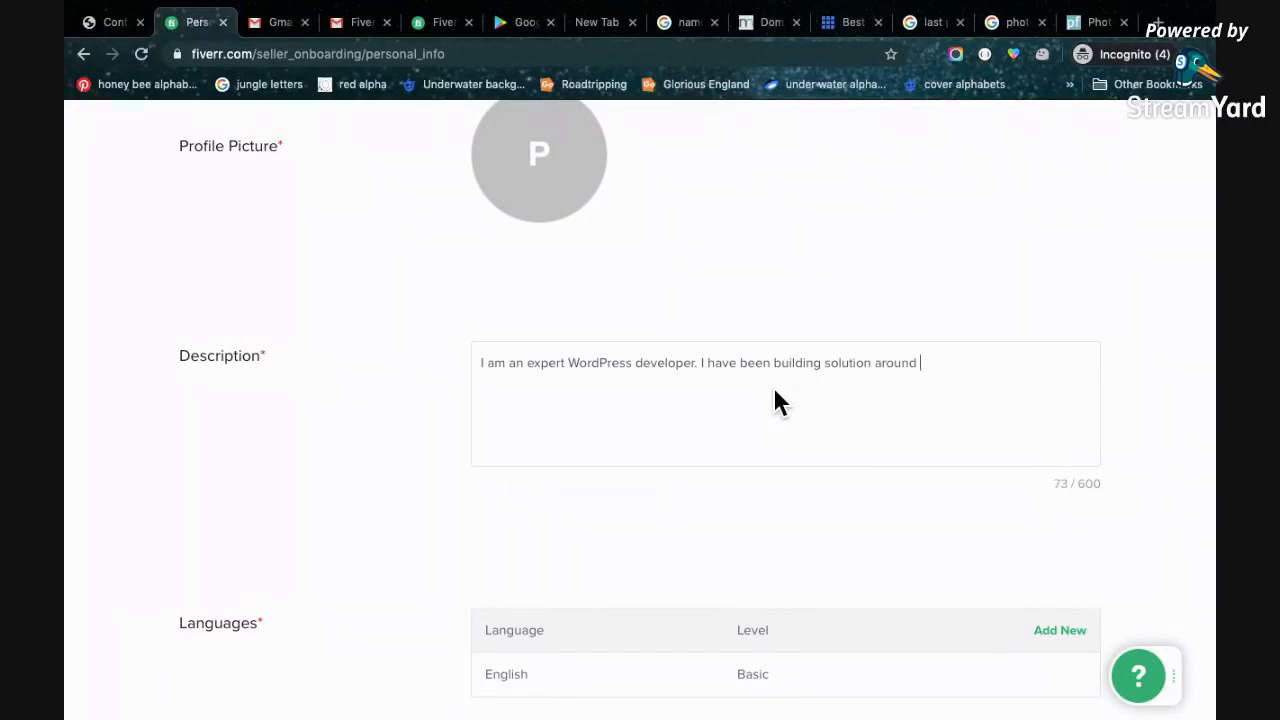
pyautogui.press('BackSpace')
pyautogui.press('BackSpace')
pyautogui.write('ess for last ')
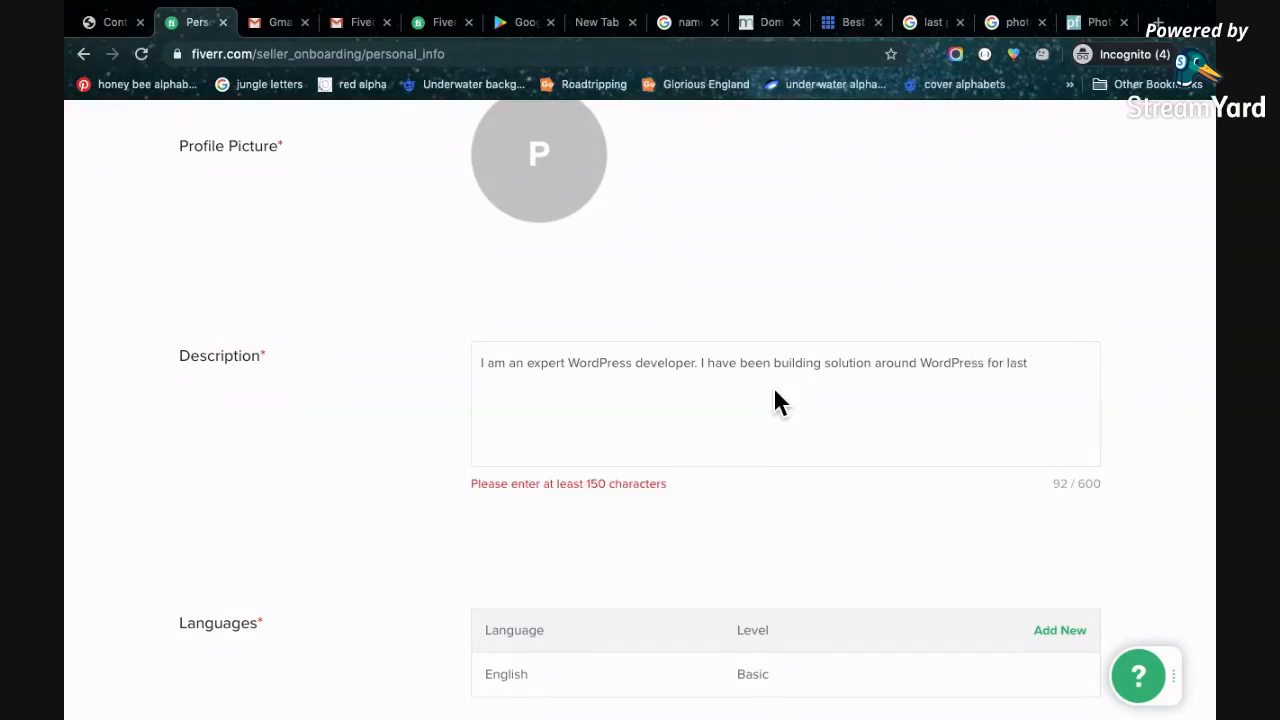
pyautogui.write('5 ge')
pyautogui.press('BackSpace')
pyautogui.press('BackSpace')
pyautogui.write('years, most of the')
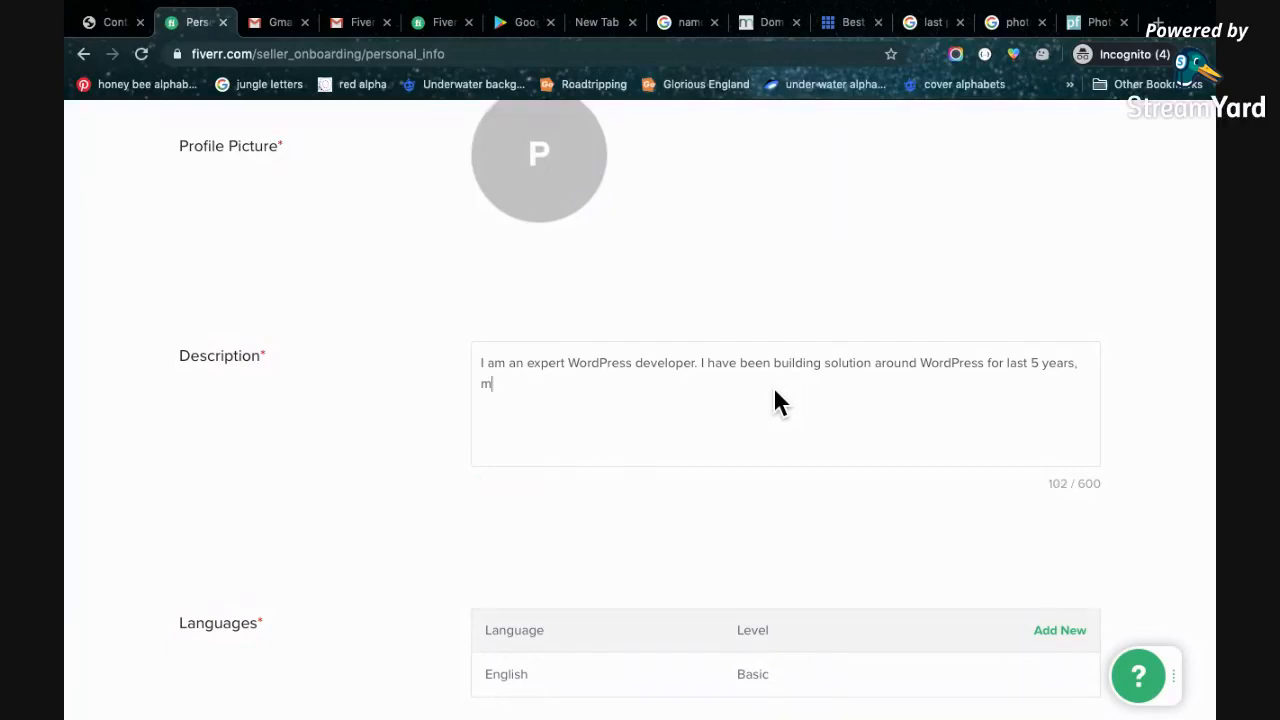
# - Add 'the work includes developing E-Commerce stores,' to pass the 150-character minimum
pyautogui.press('BackSpace')
pyautogui.press('BackSpace')
pyautogui.press('BackSpace')
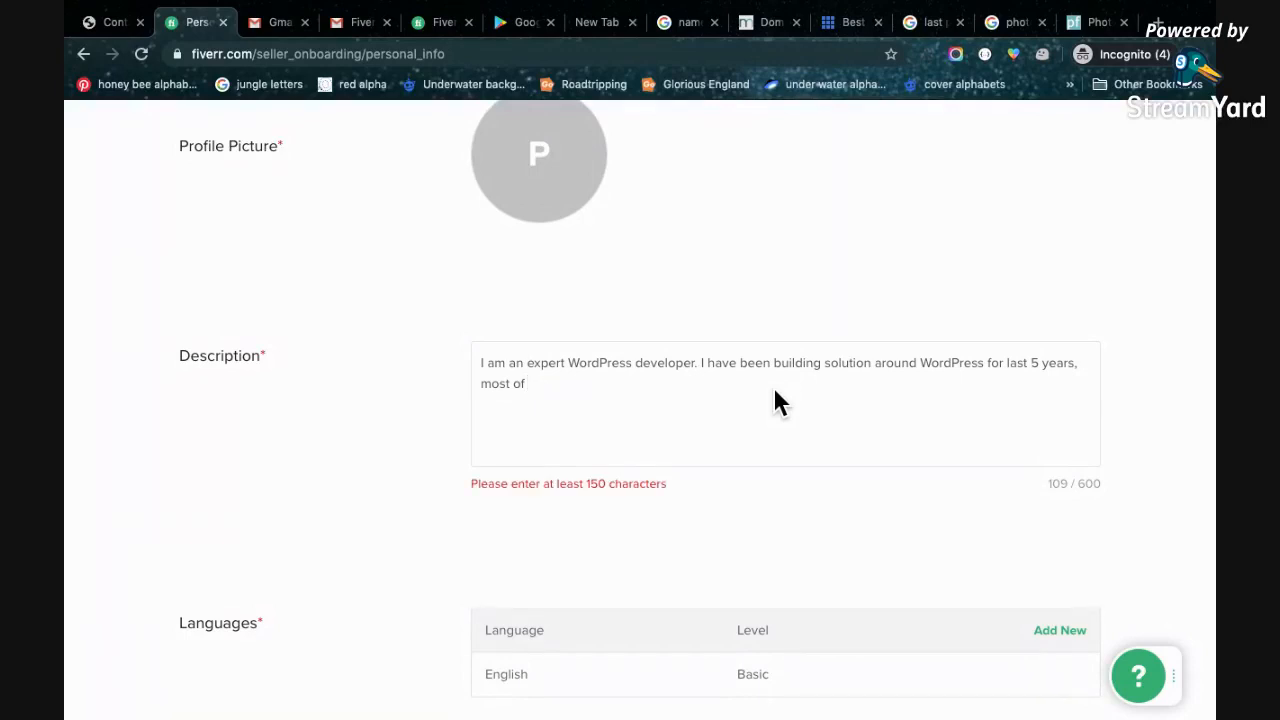
pyautogui.write('the work i')
pyautogui.press('BackSpace')
pyautogui.write('nck')
pyautogui.press('BackSpace')
pyautogui.write('ludes bu')
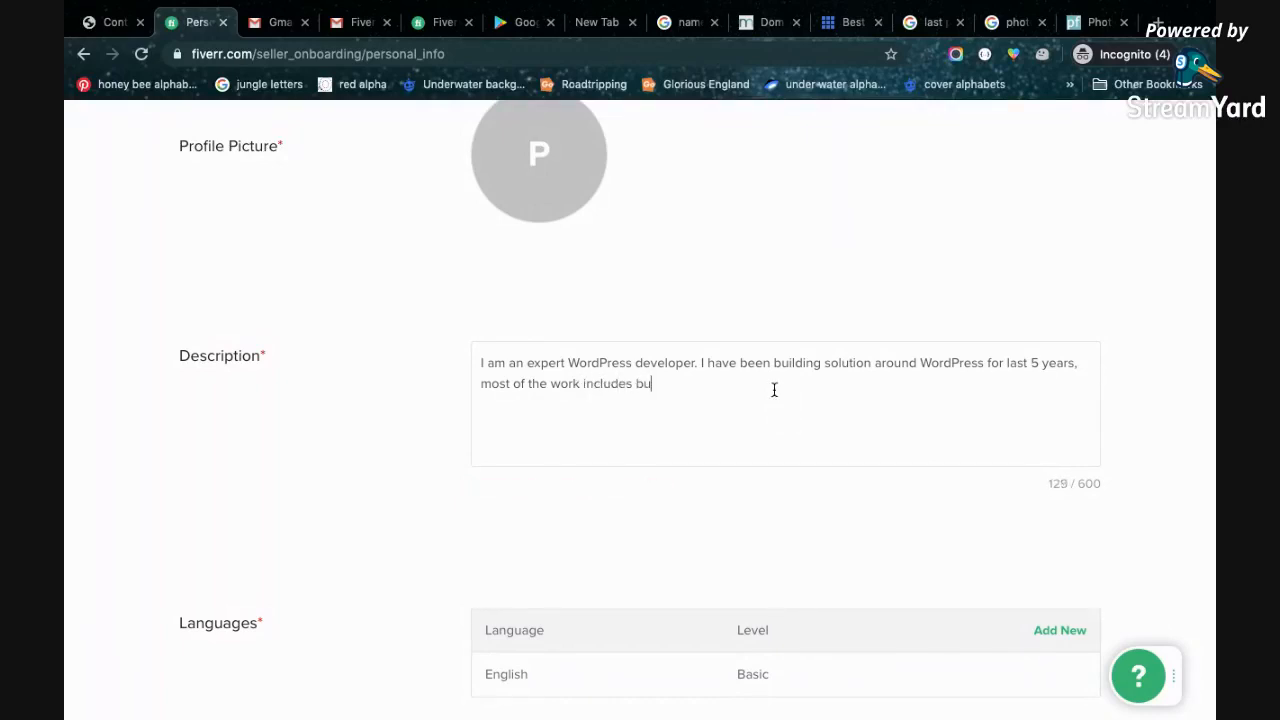
pyautogui.write('ilding')
pyautogui.press('BackSpace')
pyautogui.press('BackSpace')
pyautogui.press('BackSpace')
pyautogui.press('BackSpace')
pyautogui.press('BackSpace')
pyautogui.press('BackSpace')
pyautogui.press('BackSpace')
pyautogui.press('BackSpace')
pyautogui.press('BackSpace')
pyautogui.write('developing ')
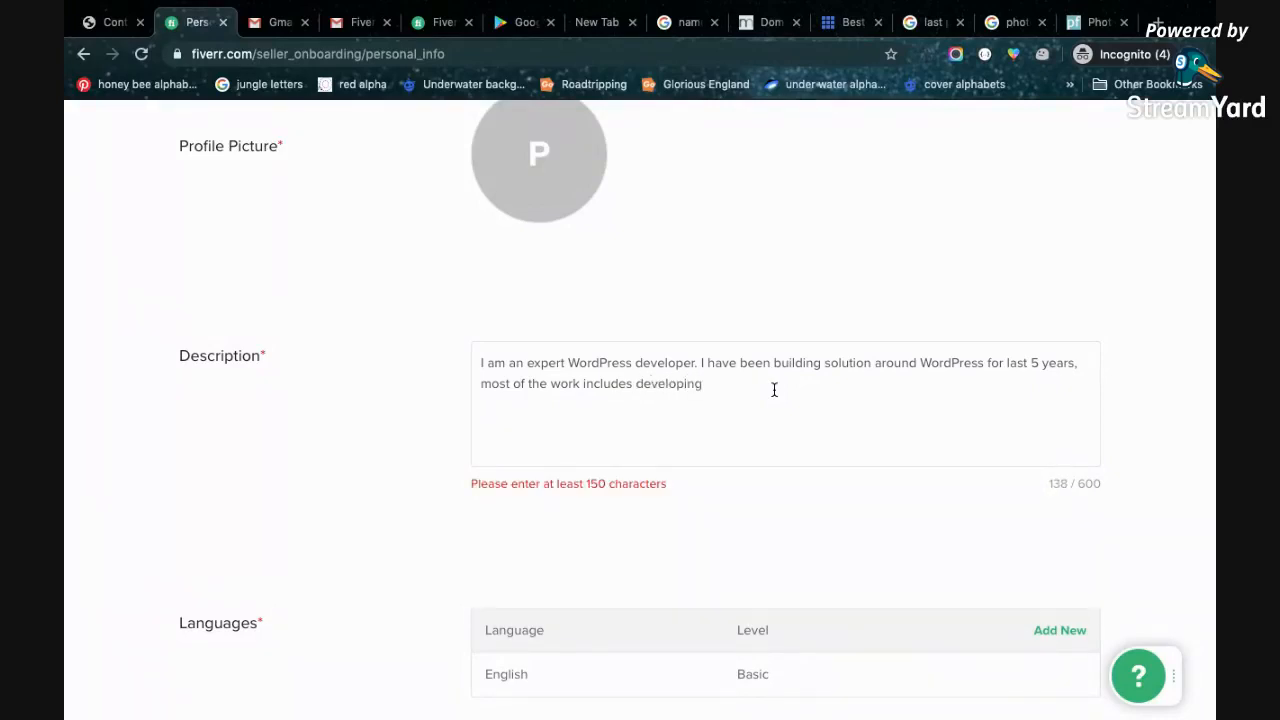
pyautogui.write('Web De')
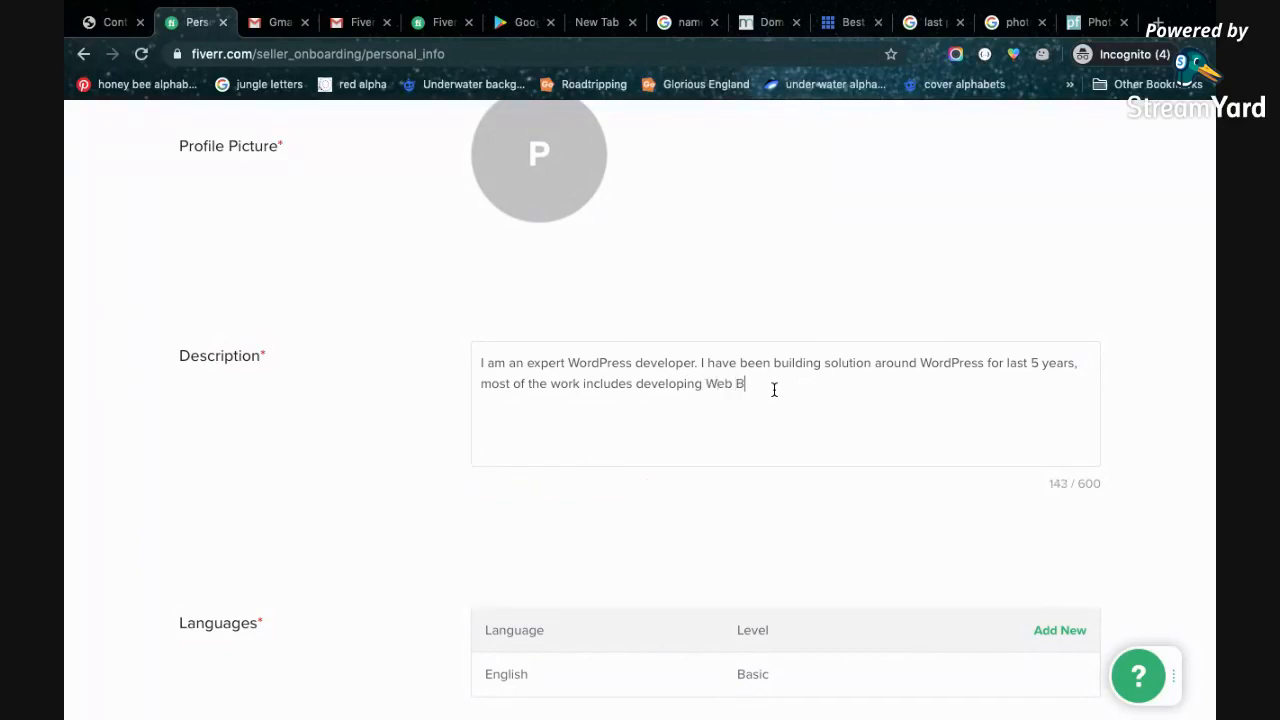
pyautogui.press('BackSpace')
pyautogui.press('BackSpace')
pyautogui.press('BackSpace')
pyautogui.press('BackSpace')
pyautogui.press('BackSpace')
pyautogui.press('BackSpace')
pyautogui.press('BackSpace')
pyautogui.write('E-Commerce stores, erb')
pyautogui.press('BackSpace')
pyautogui.press('BackSpace')
pyautogui.press('BackSpace')
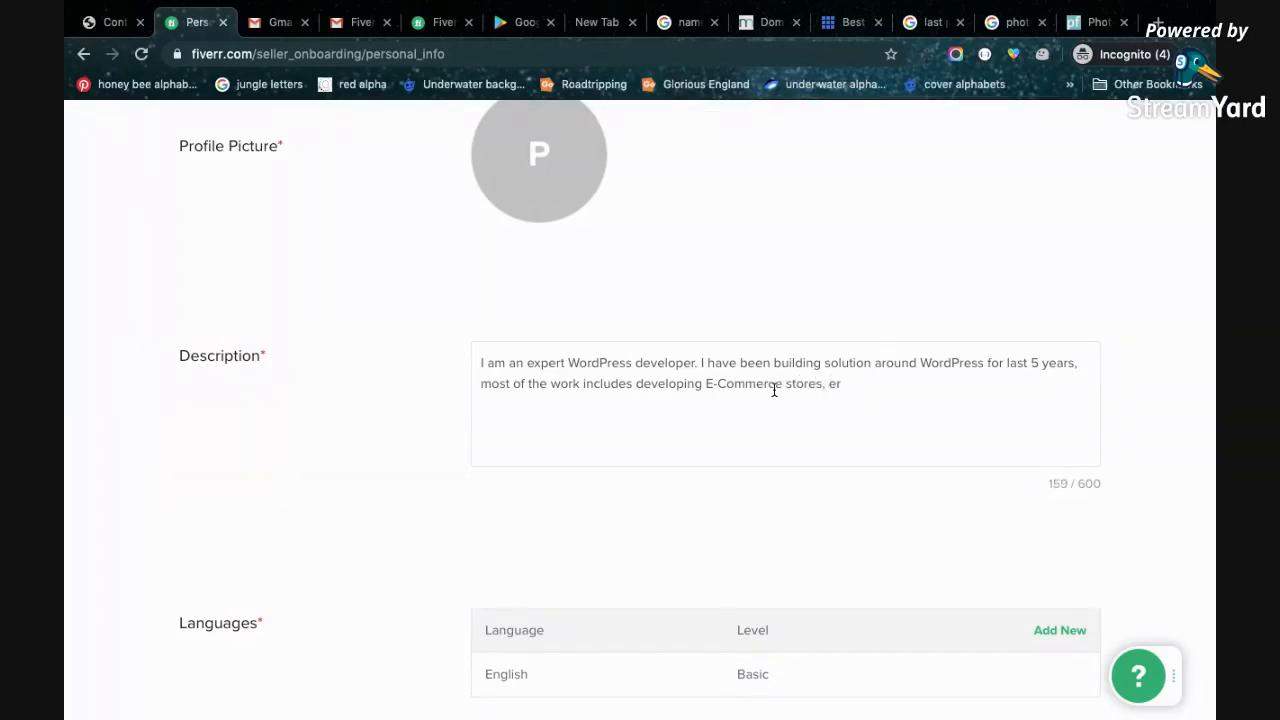
# - Add web based applications, booking portals, realtime data feeds & integrations to the Description
pyautogui.write('web based applic')
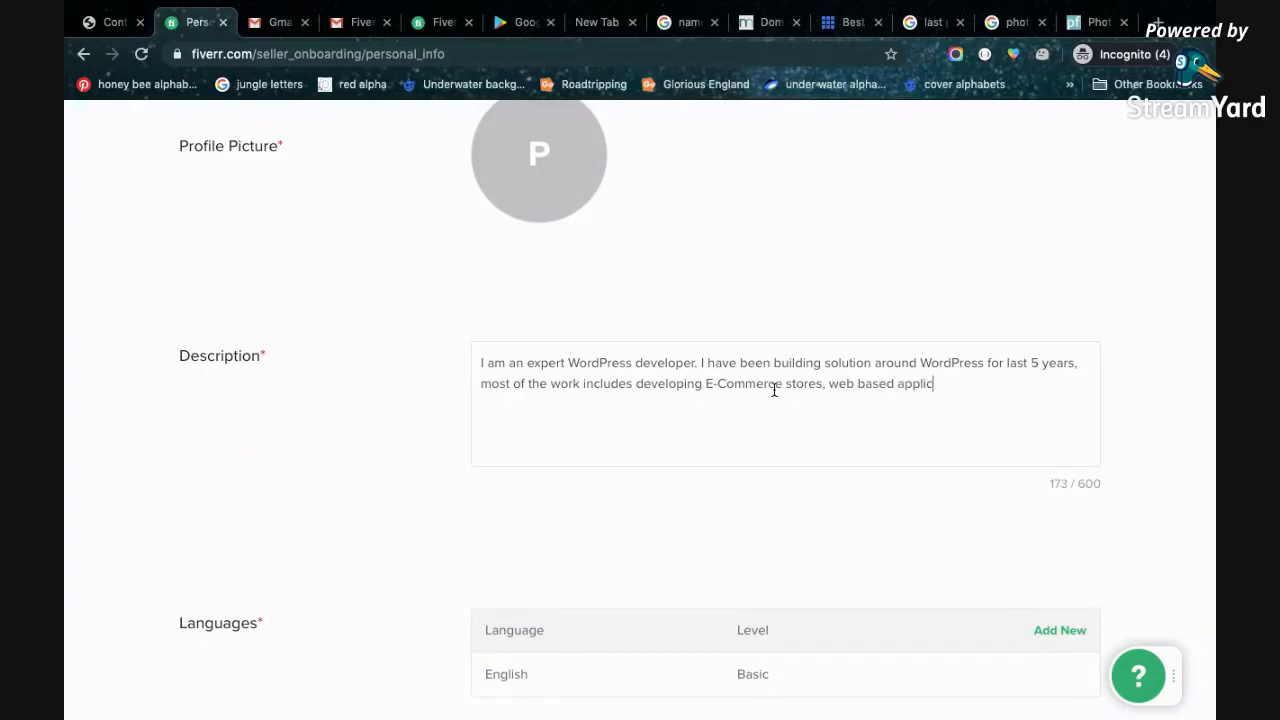
pyautogui.write('ations , b')
pyautogui.press('BackSpace')
pyautogui.press('BackSpace')
pyautogui.write('booking portals, realtime')
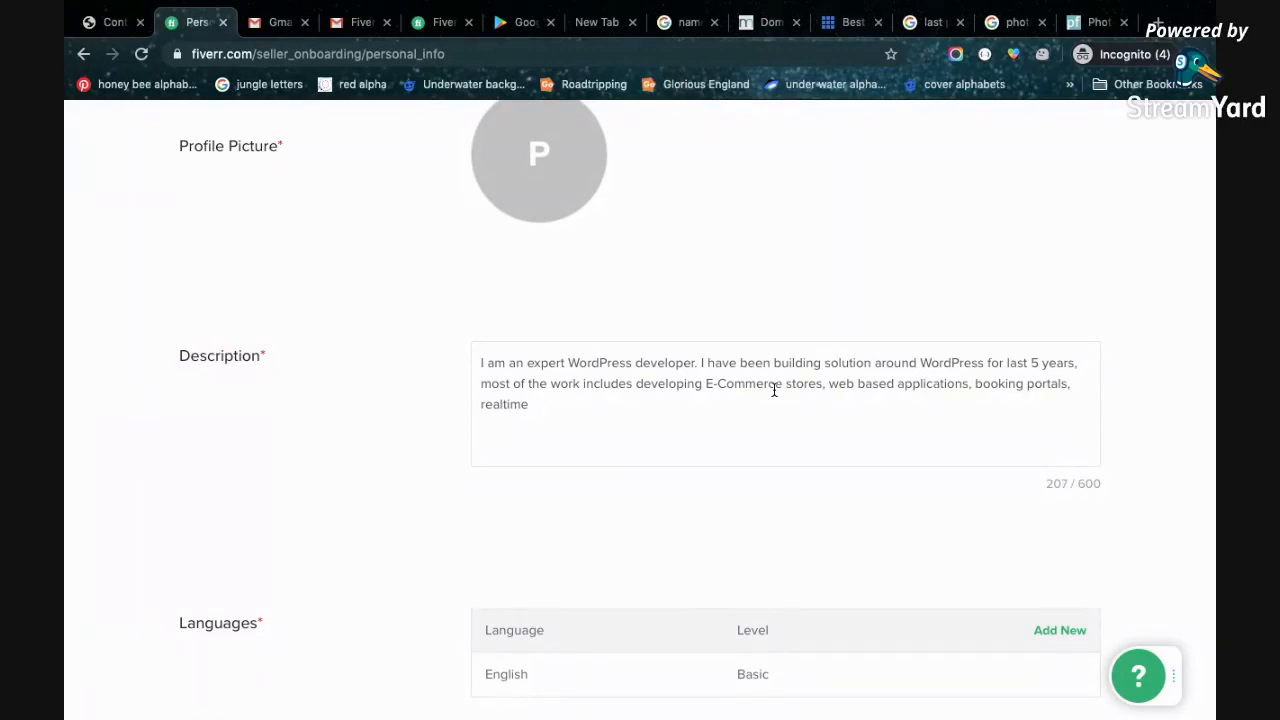
pyautogui.write('data feeds & integr')
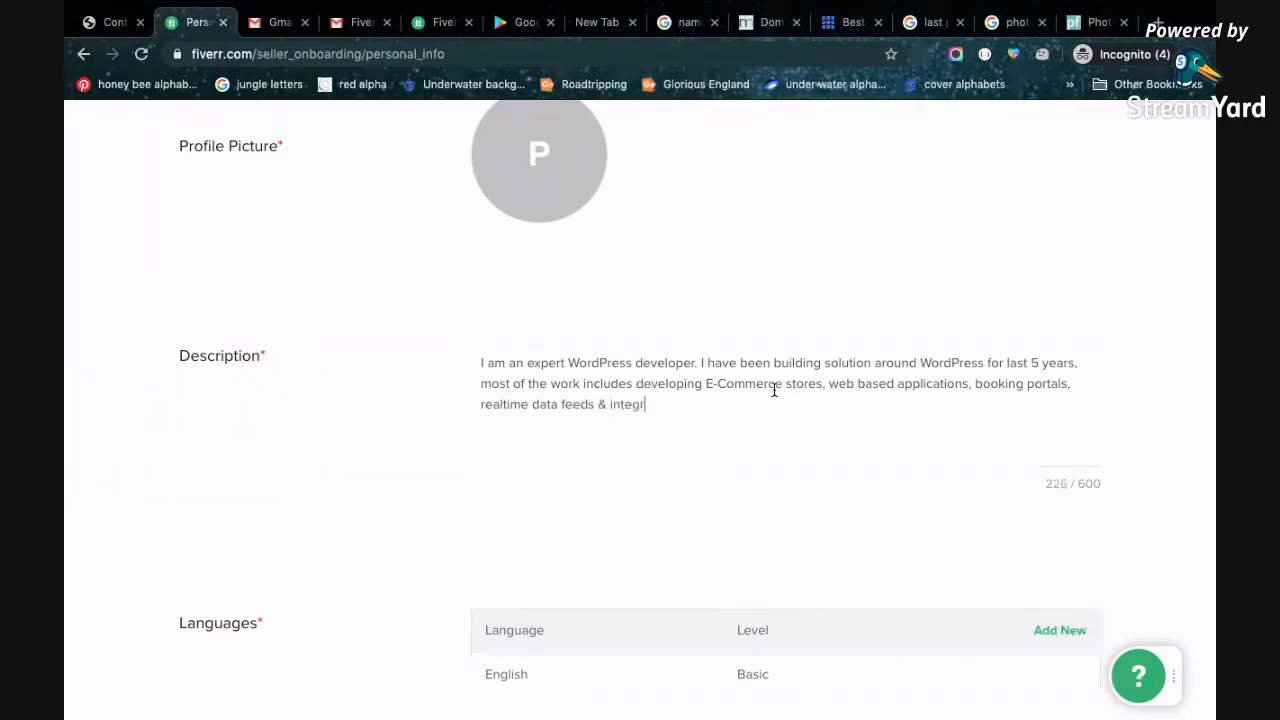
pyautogui.write('ations. I am good')
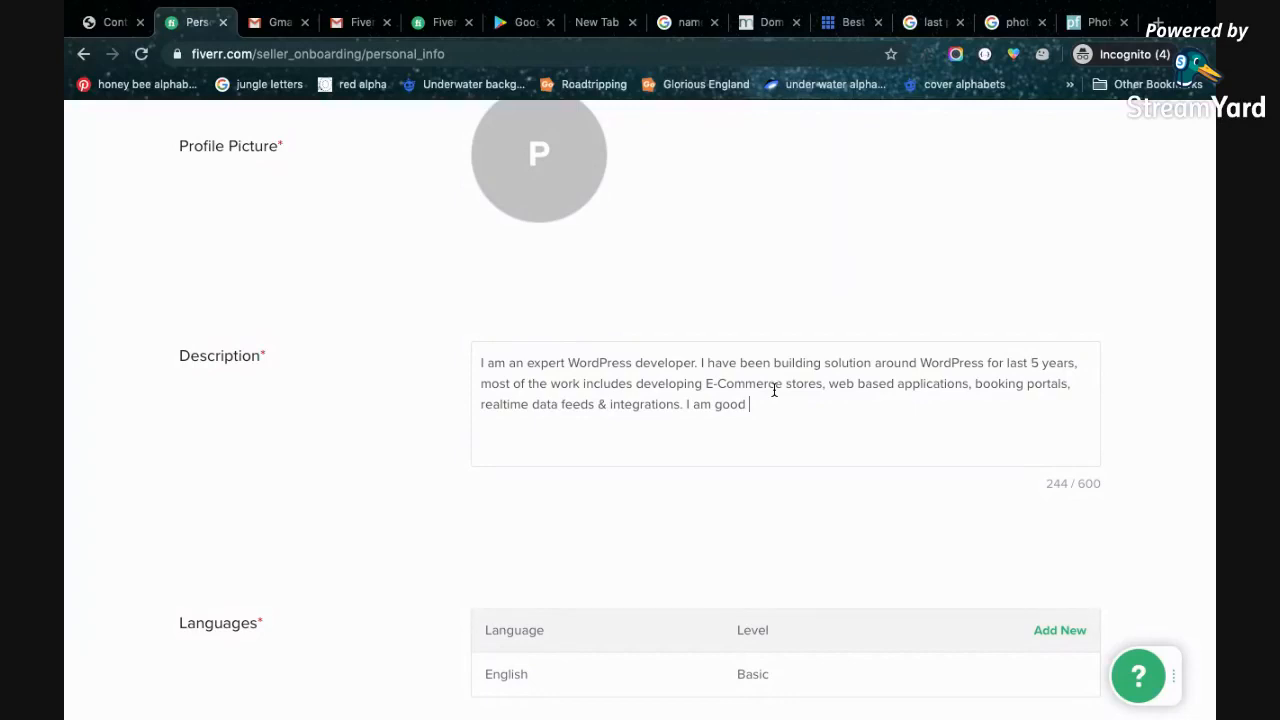
pyautogui.write(' a')
pyautogui.write('t WordPress c')
pyautogui.write('heme ')
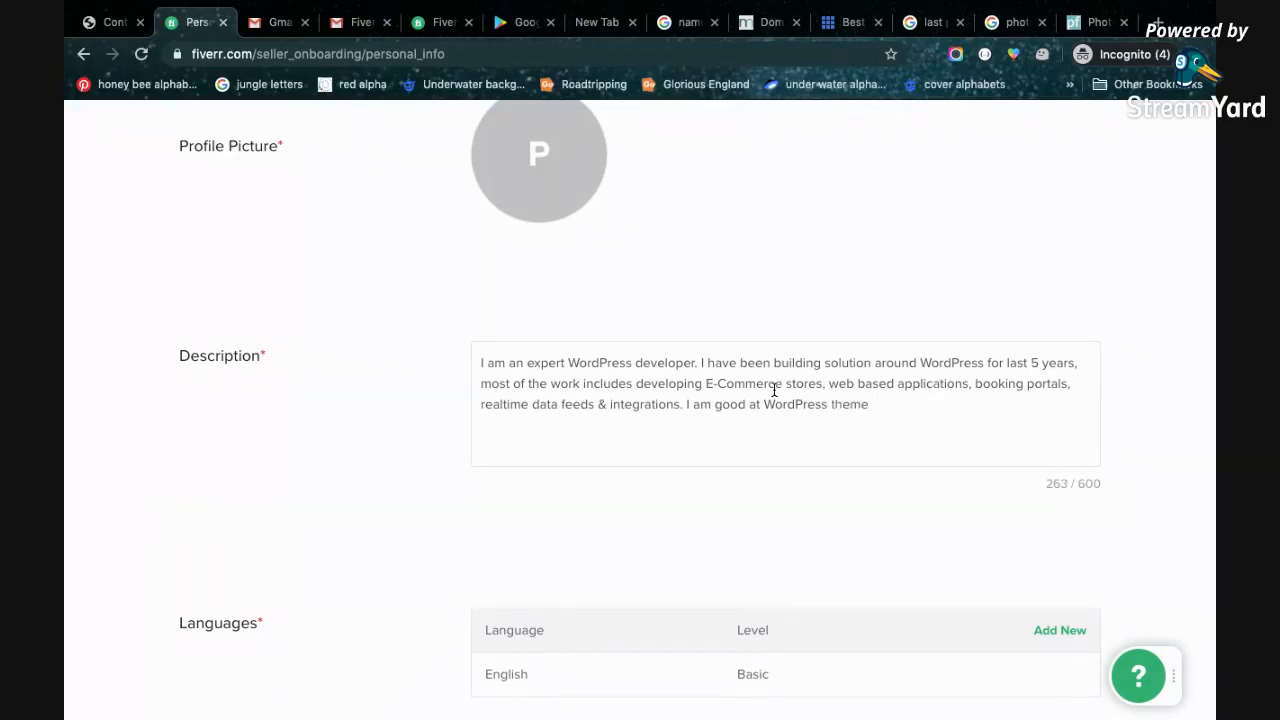
pyautogui.write('and plugin cusotmi')
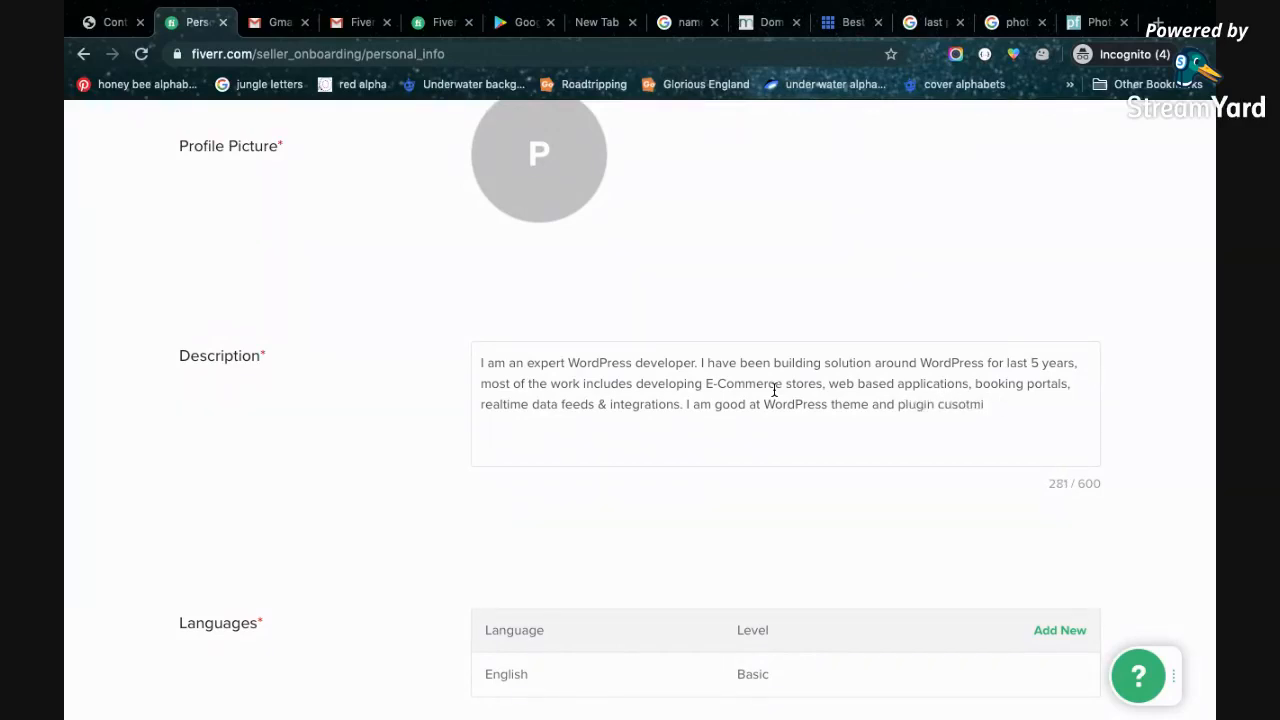
# - Add 'I am good at WordPress theme and plugin customizations'
pyautogui.write('za')
pyautogui.press('BackSpace')
pyautogui.press('BackSpace')
pyautogui.press('BackSpace')
pyautogui.press('BackSpace')
pyautogui.press('BackSpace')
pyautogui.press('BackSpace')
pyautogui.press('BackSpace')
pyautogui.press('BackSpace')
pyautogui.press('BackSpace')
pyautogui.press('BackSpace')
pyautogui.press('BackSpace')
pyautogui.write('omizations')
# - Add that Drupal and core PHP are a second interest for web applications
pyautogui.write('I am oa')
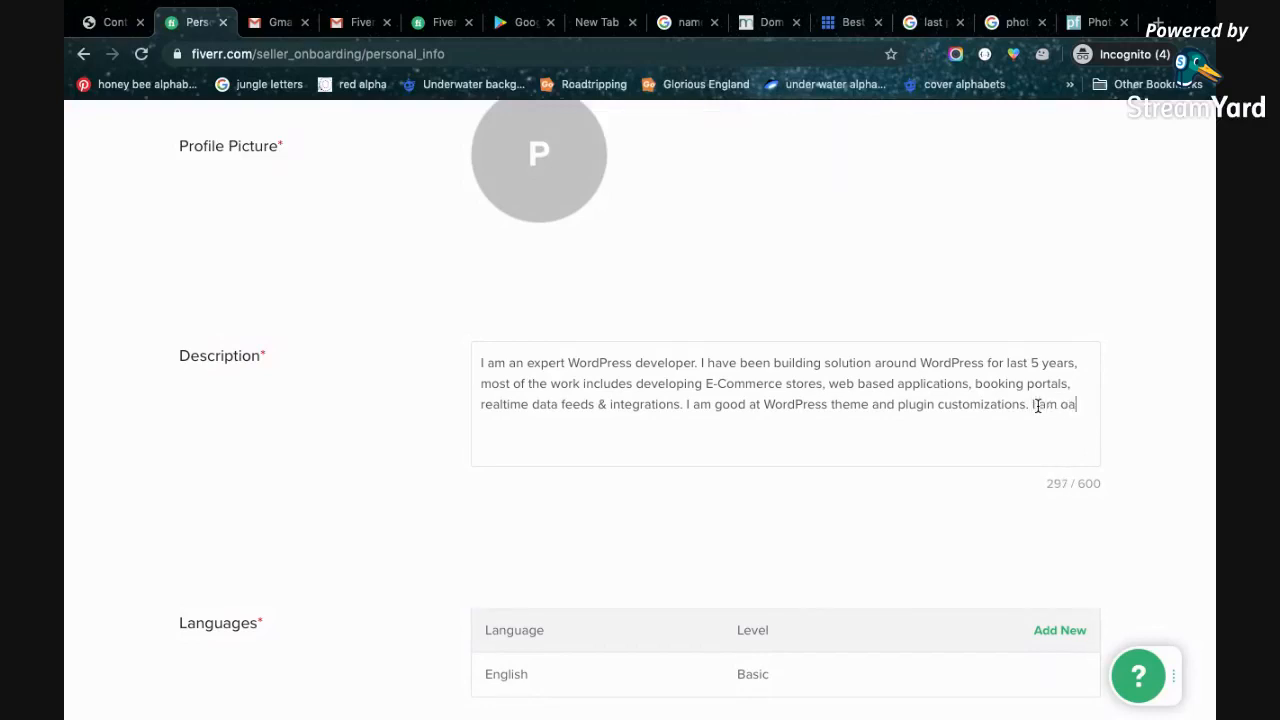
pyautogui.press('BackSpace')
pyautogui.press('BackSpace')
pyautogui.press('BackSpace')
pyautogui.press('BackSpace')
pyautogui.press('BackSpace')
pyautogui.press('BackSpace')
pyautogui.press('BackSpace')
pyautogui.write('I choose Drup')
pyautogui.write('al ')
pyautogui.write(',')
pyautogui.press('BackSpace')
pyautogui.write('and core ')
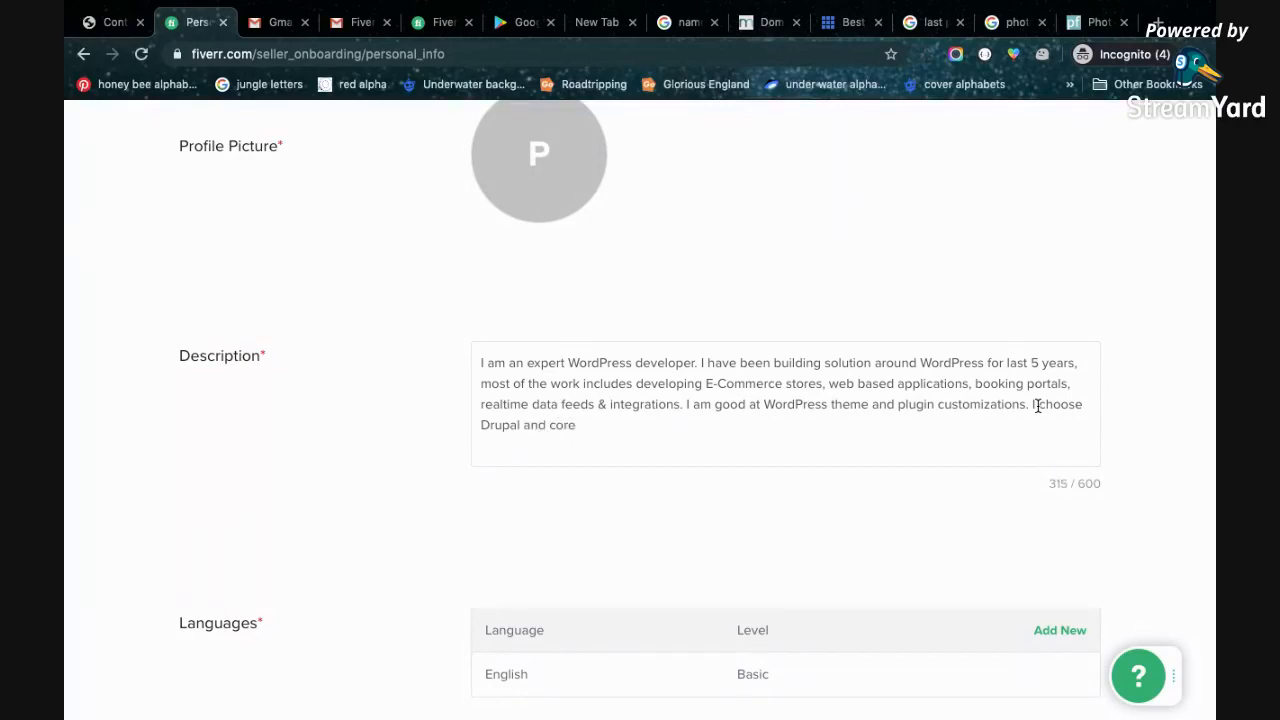
pyautogui.write('PHP as my second interest wh')
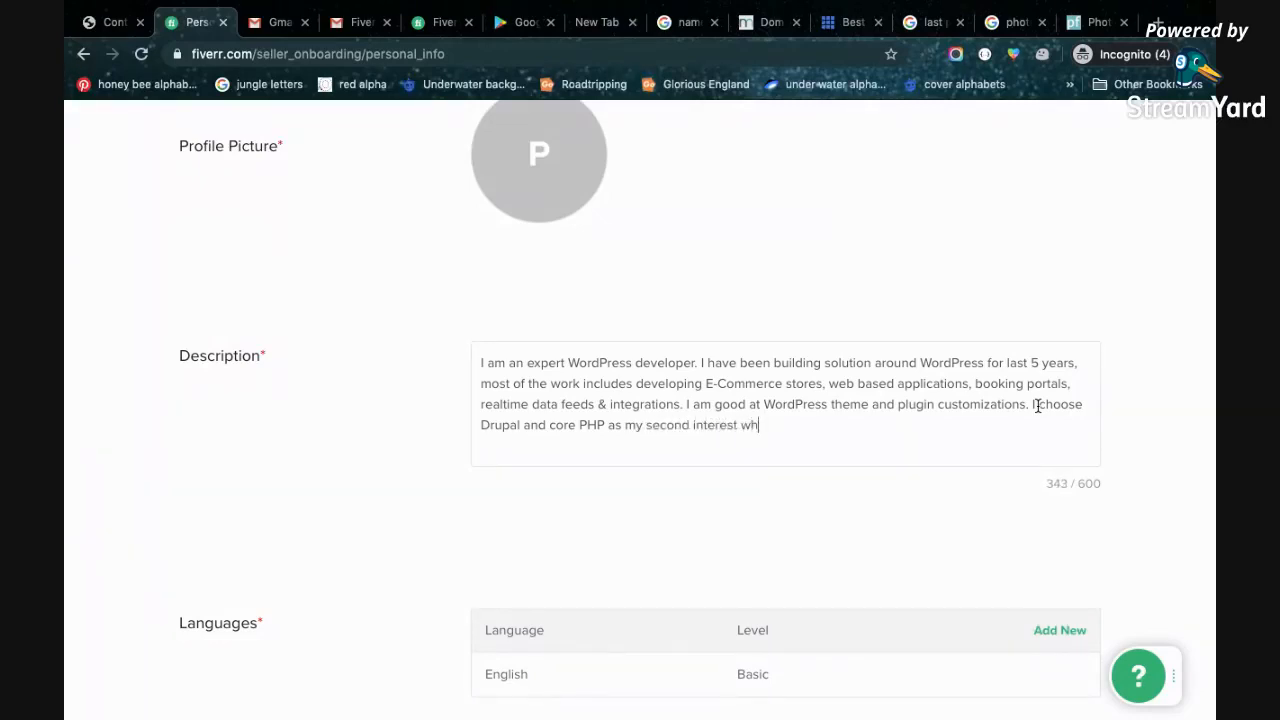
pyautogui.write('ile developing a web appliactio')
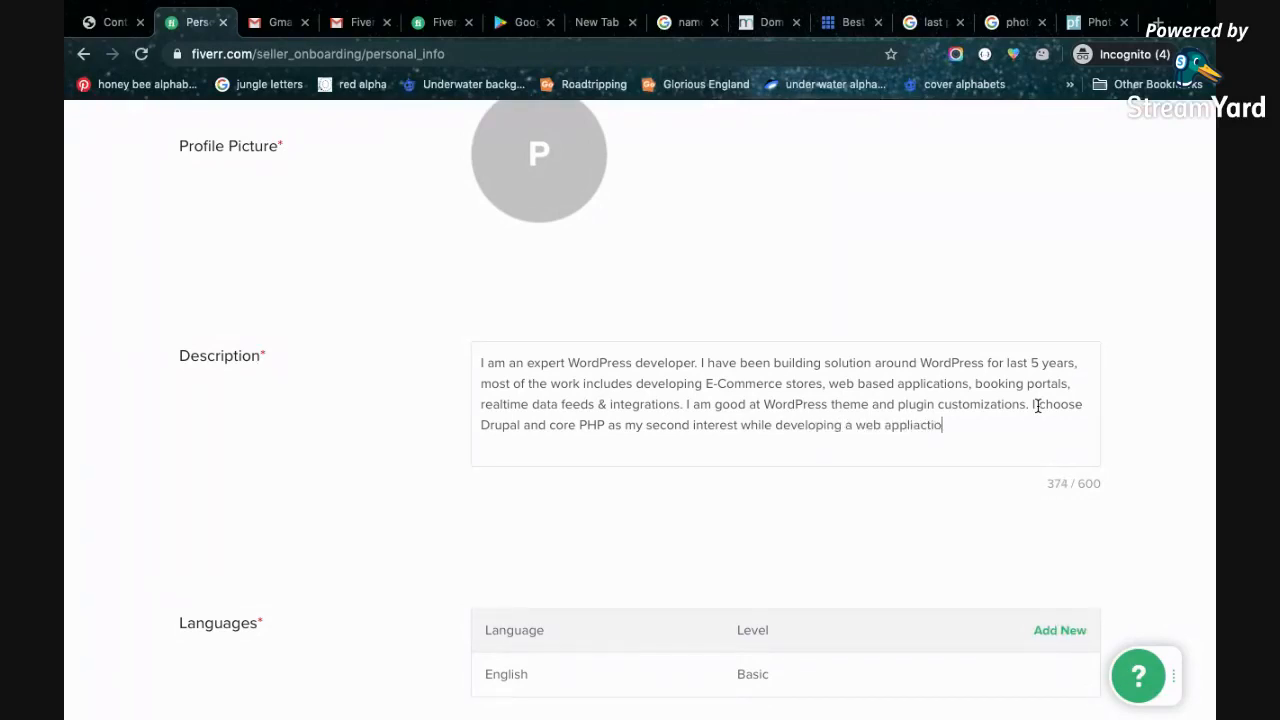
pyautogui.write('n. I')
pyautogui.press('BackSpace')
pyautogui.press('BackSpace')
pyautogui.press('BackSpace')
pyautogui.press('BackSpace')
pyautogui.press('BackSpace')
pyautogui.press('BackSpace')
pyautogui.press('BackSpace')
pyautogui.press('BackSpace')
pyautogui.press('BackSpace')
pyautogui.press('BackSpace')
pyautogui.write('cation. I have worke')
# - Add 'I did a few projects in Laravel & code igniter.'
pyautogui.press('BackSpace')
pyautogui.press('BackSpace')
pyautogui.press('BackSpace')
pyautogui.press('BackSpace')
pyautogui.press('BackSpace')
pyautogui.press('BackSpace')
pyautogui.press('BackSpace')
pyautogui.press('BackSpace')
pyautogui.press('BackSpace')
pyautogui.press('BackSpace')
pyautogui.write('did a few prije')
pyautogui.press('BackSpace')
pyautogui.press('BackSpace')
pyautogui.press('BackSpace')
pyautogui.write('ojects n')
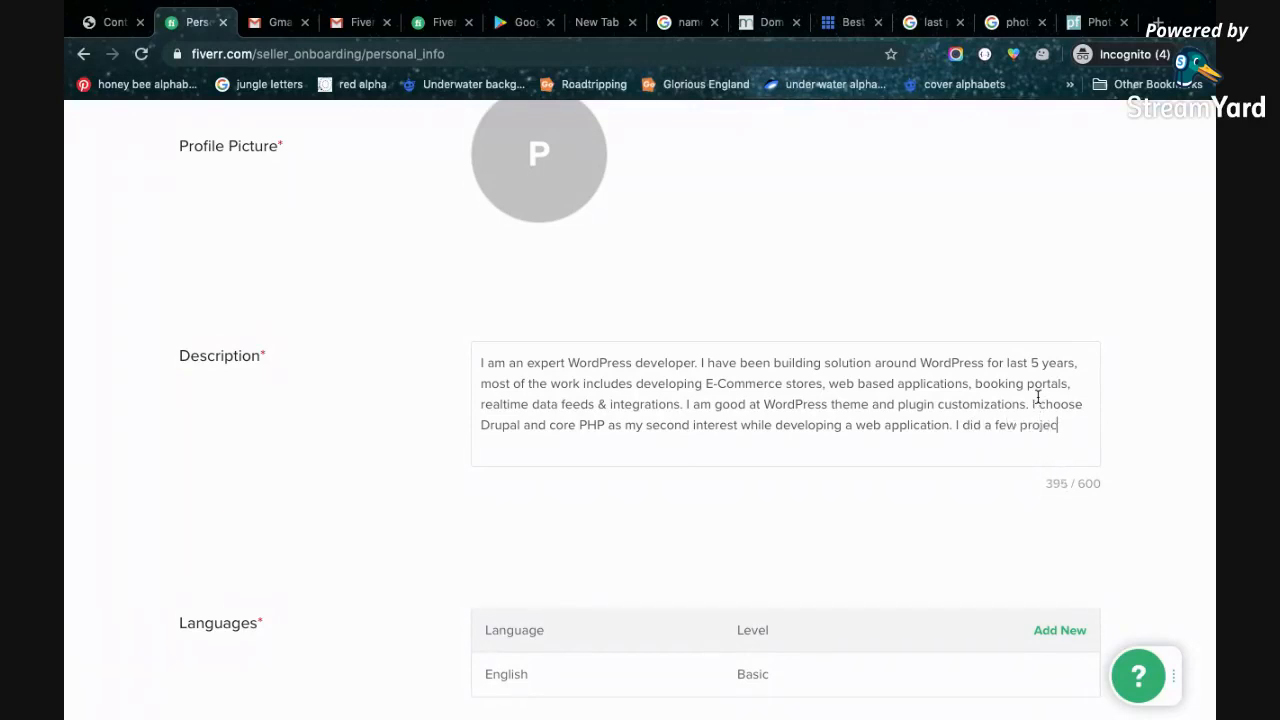
pyautogui.press('BackSpace')
pyautogui.write('in lara')
pyautogui.press('BackSpace')
pyautogui.press('BackSpace')
pyautogui.press('BackSpace')
pyautogui.press('BackSpace')
pyautogui.write('la')
pyautogui.press('BackSpace')
pyautogui.press('BackSpace')
pyautogui.write('Laravel & code ignite.')
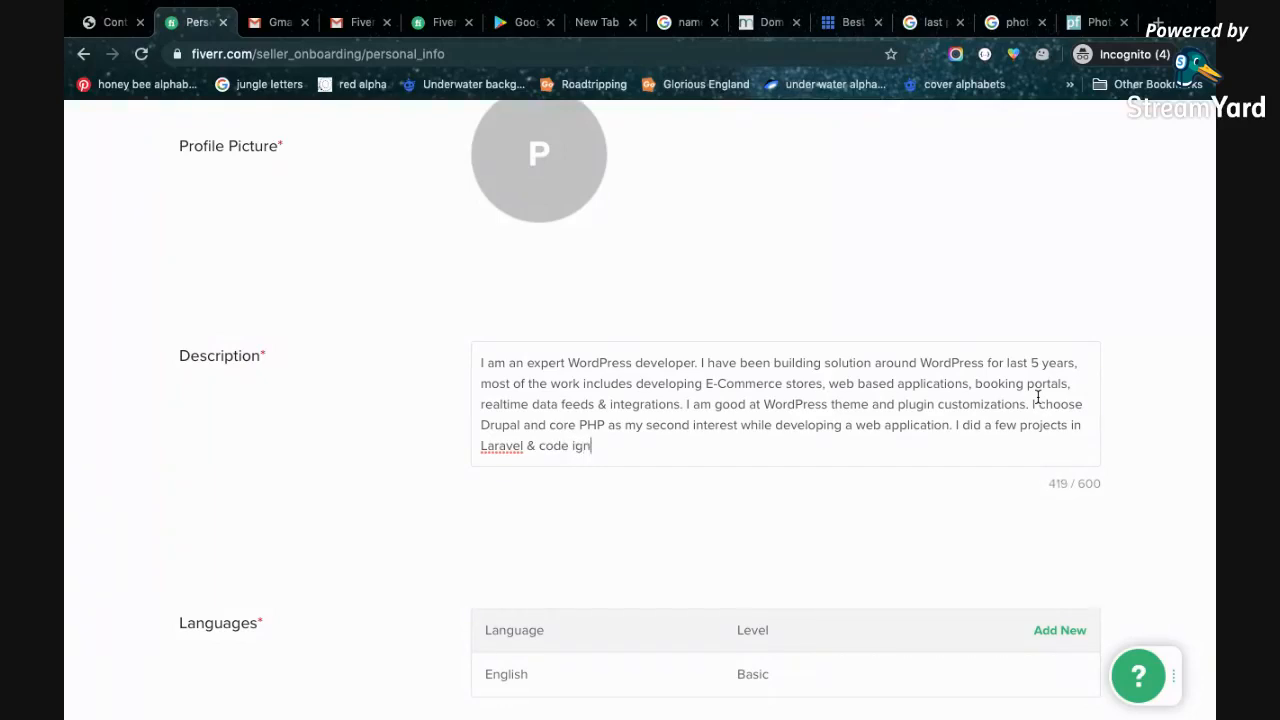
pyautogui.press('BackSpace')
pyautogui.write('r. ')
pyautogui.write('I am a')
# - Add a free-time sentence on open source contributions and online programming competitions
pyautogui.press('BackSpace')
pyautogui.press('BackSpace')
pyautogui.press('BackSpace')
pyautogui.press('BackSpace')
pyautogui.press('BackSpace')
pyautogui.write('n my free time i try')
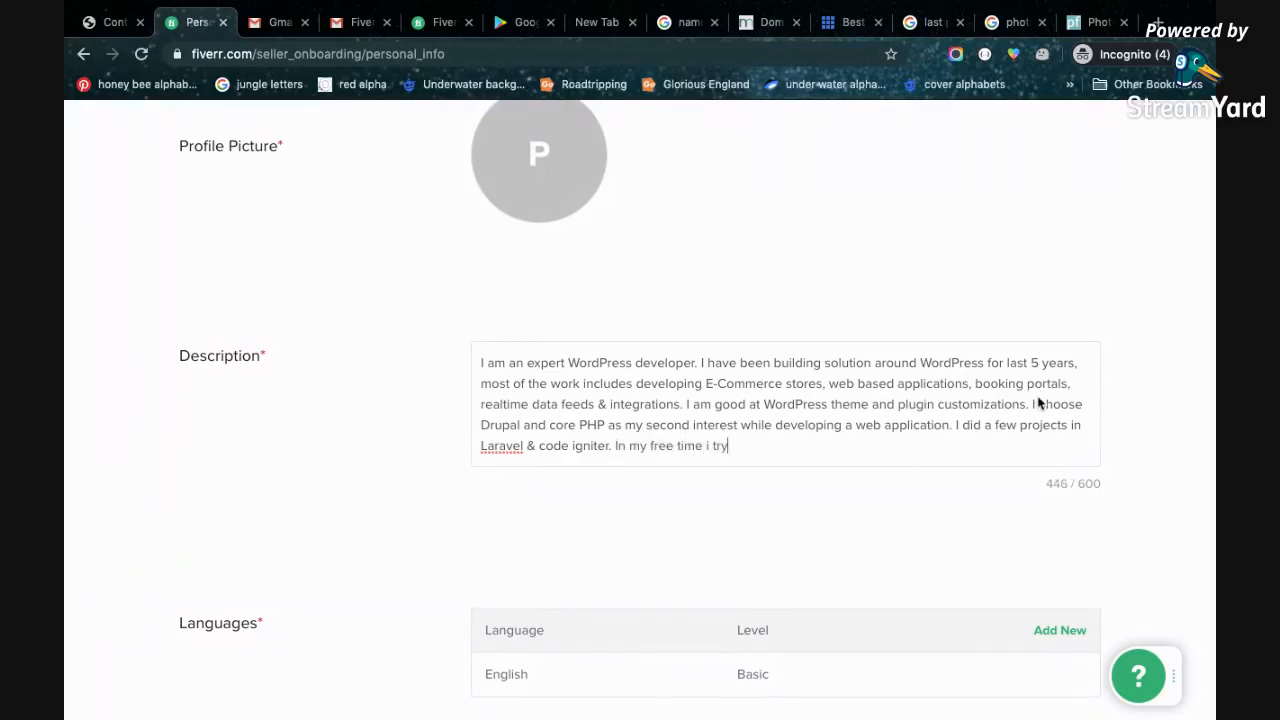
pyautogui.write(' to contribute to open source pr')
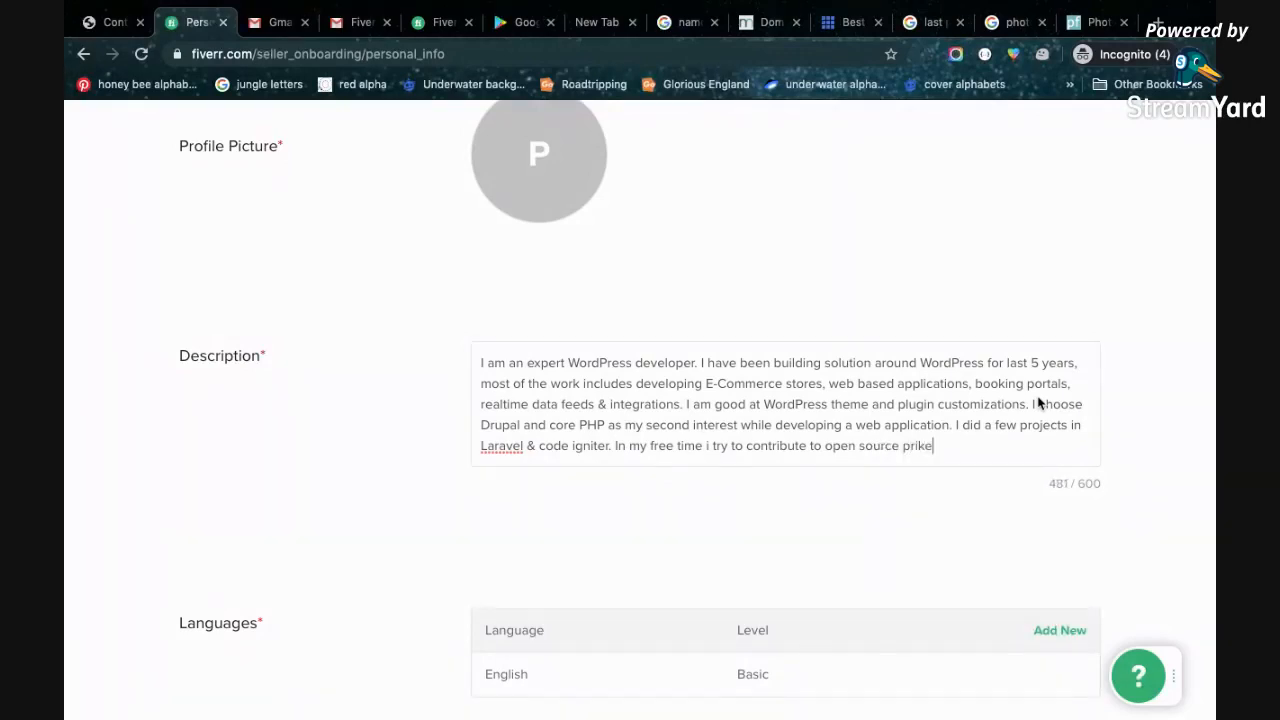
pyautogui.write('ojects and participate in')
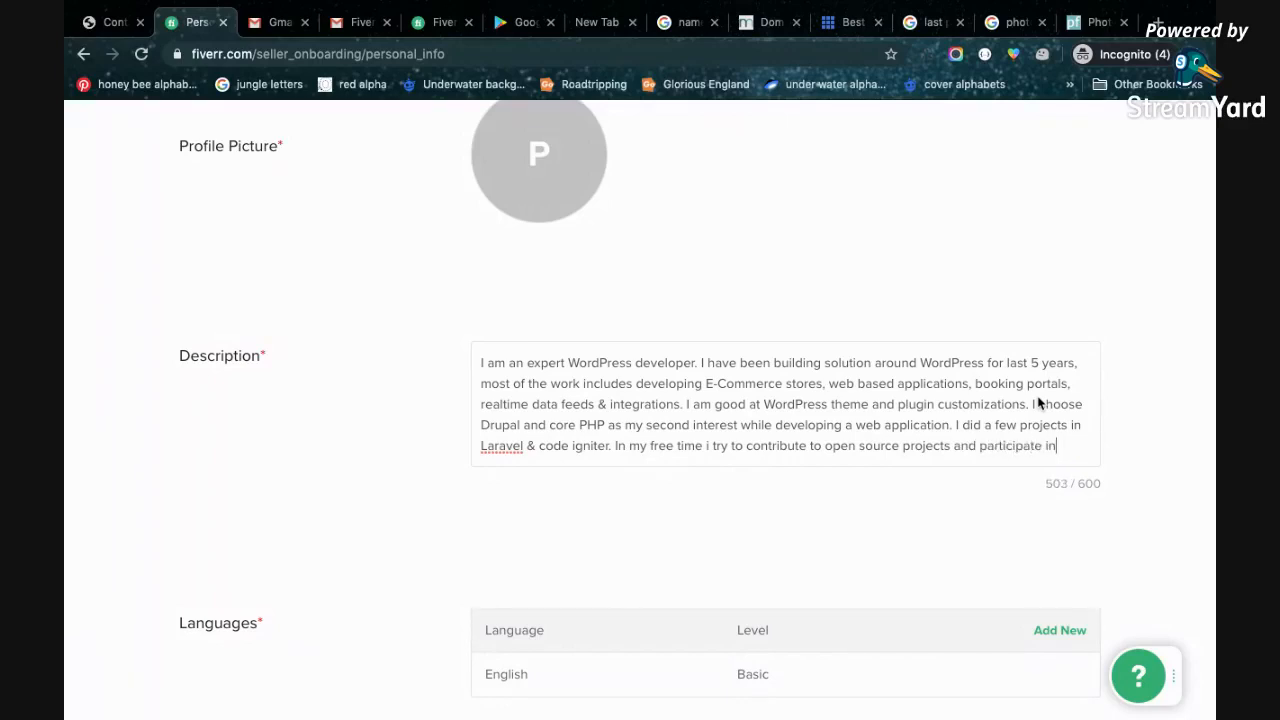
pyautogui.write(' online pro')
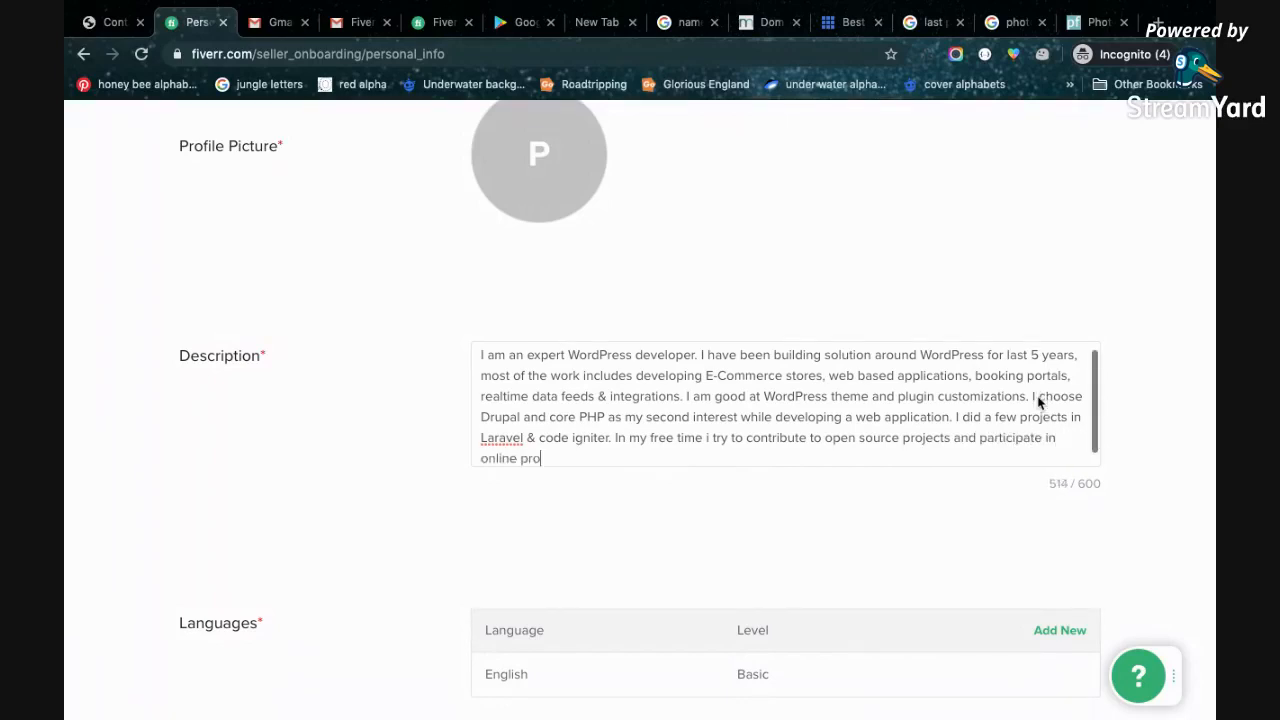
pyautogui.write('gramming competitions ')
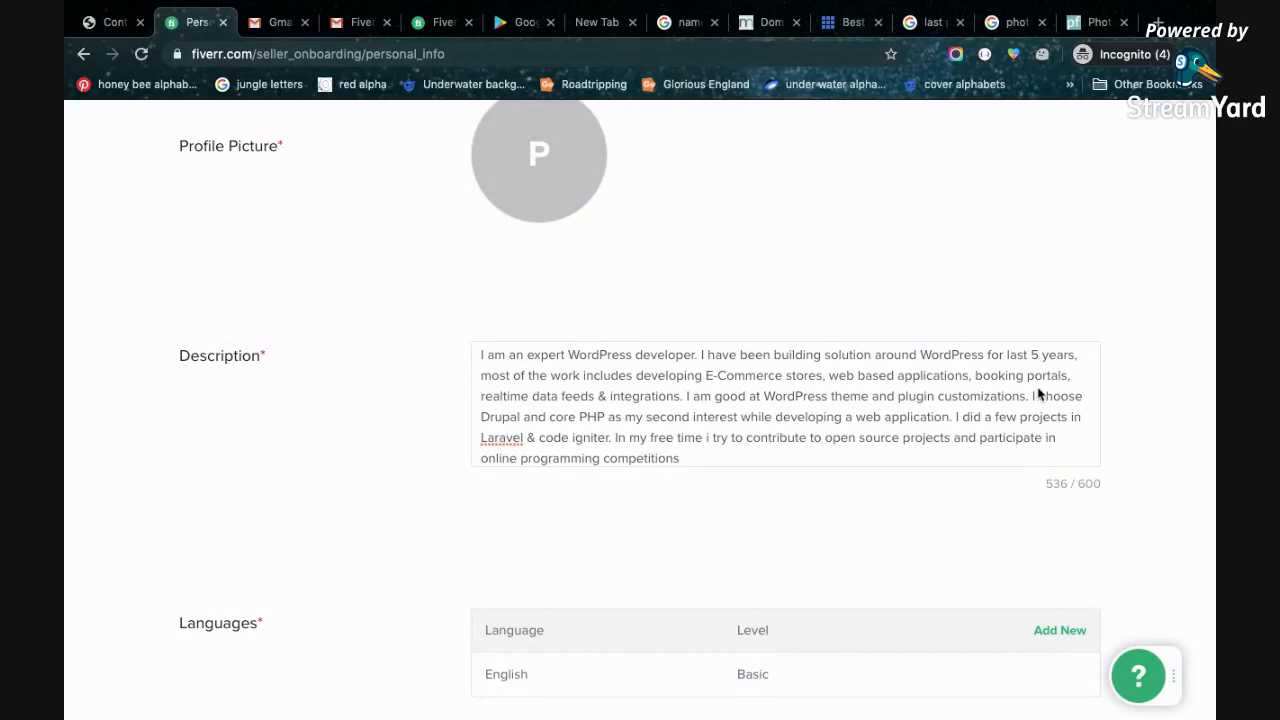
pyautogui.write('over hackke')
# - Add 'hacker rank' and 'Please feel free to ping me for free consulati', reaching 600/600
pyautogui.press('BackSpace')
pyautogui.press('BackSpace')
pyautogui.write('errank')
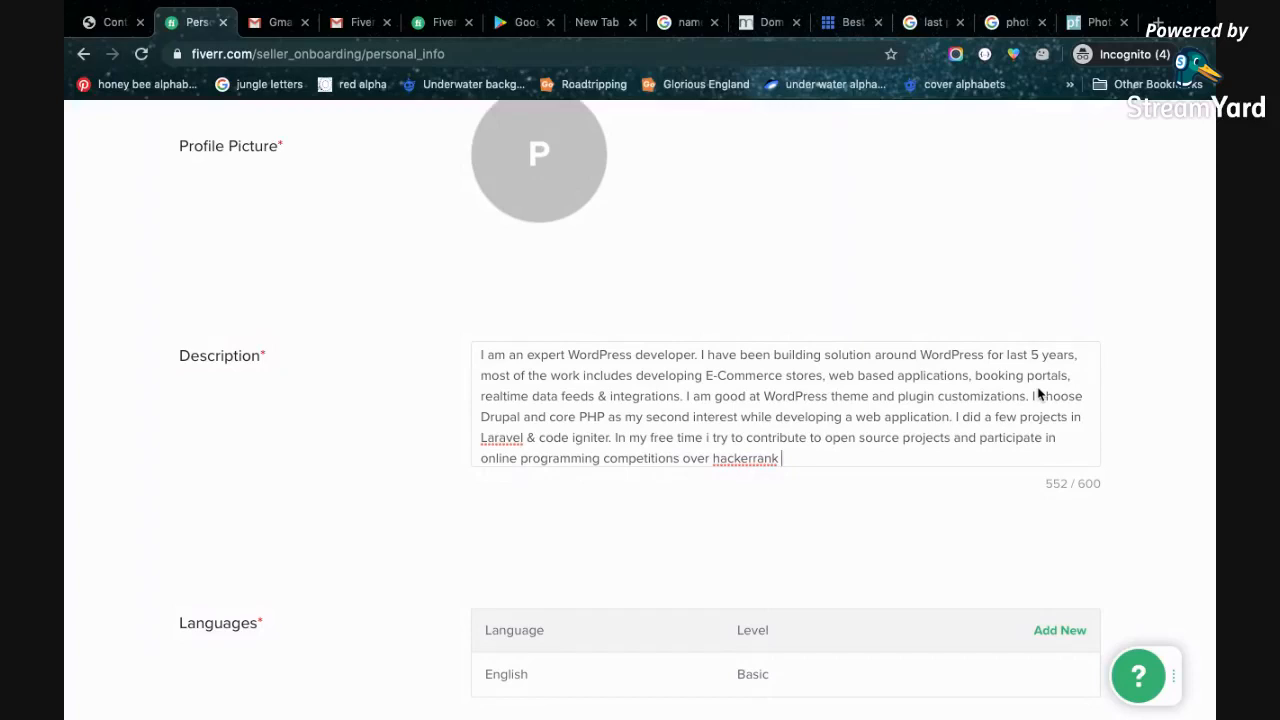
pyautogui.press('BackSpace')
pyautogui.press('BackSpace')
pyautogui.press('BackSpace')
pyautogui.press('BackSpace')
pyautogui.press('BackSpace')
pyautogui.write('rank. I love to watch actiion in')
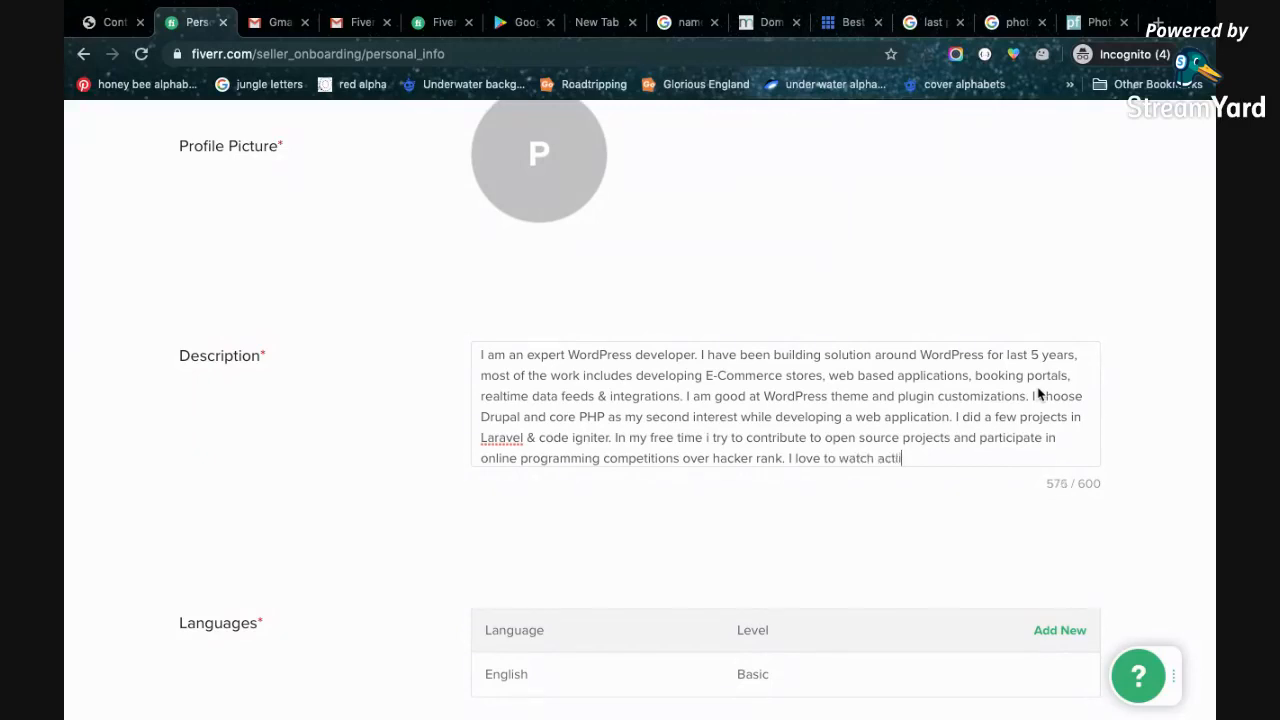
pyautogui.press('BackSpace')
pyautogui.press('BackSpace')
pyautogui.press('BackSpace')
pyautogui.press('BackSpace')
pyautogui.press('BackSpace')
pyautogui.press('BackSpace')
pyautogui.write('on movies and produce qual')
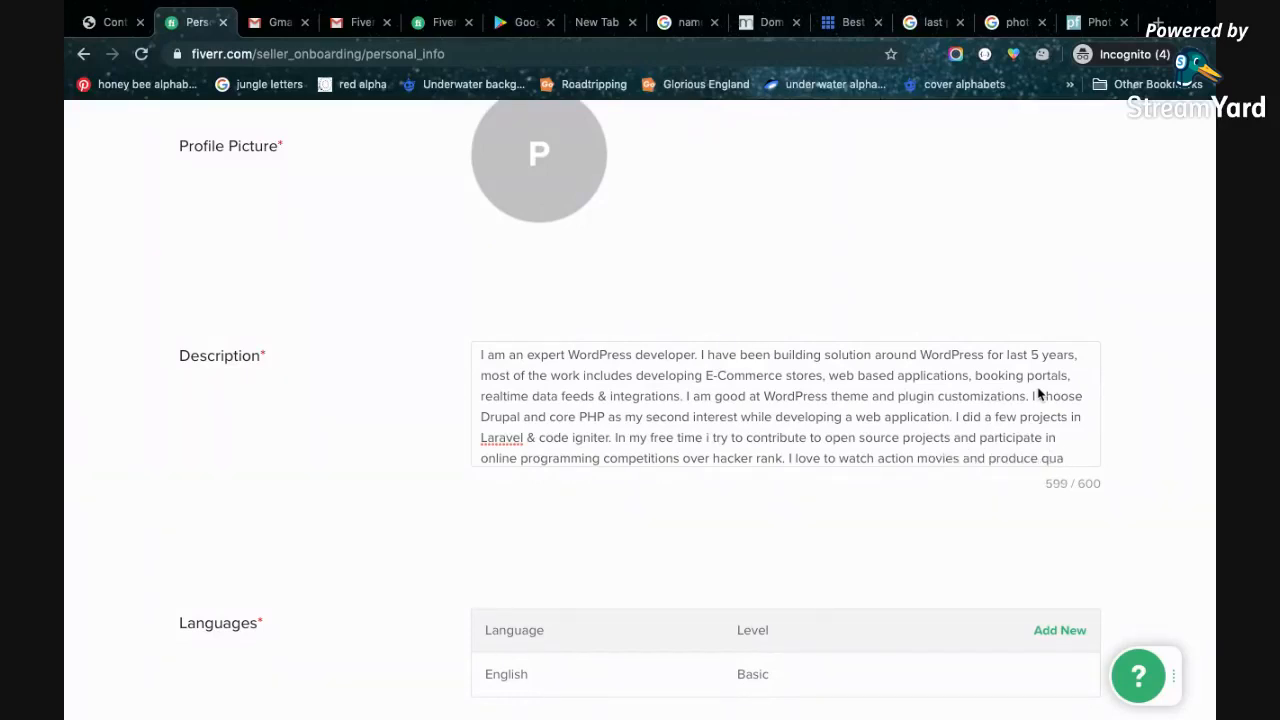
pyautogui.press('BackSpace')
pyautogui.press('BackSpace')
pyautogui.press('BackSpace')
pyautogui.press('BackSpace')
pyautogui.press('BackSpace')
pyautogui.press('BackSpace')
pyautogui.press('BackSpace')
pyautogui.press('BackSpace')
pyautogui.press('BackSpace')
pyautogui.press('BackSpace')
pyautogui.press('BackSpace')
pyautogui.press('BackSpace')
pyautogui.press('BackSpace')
pyautogui.press('BackSpace')
pyautogui.press('BackSpace')
pyautogui.press('BackSpace')
pyautogui.press('BackSpace')
pyautogui.press('BackSpace')
pyautogui.press('BackSpace')
pyautogui.press('BackSpace')
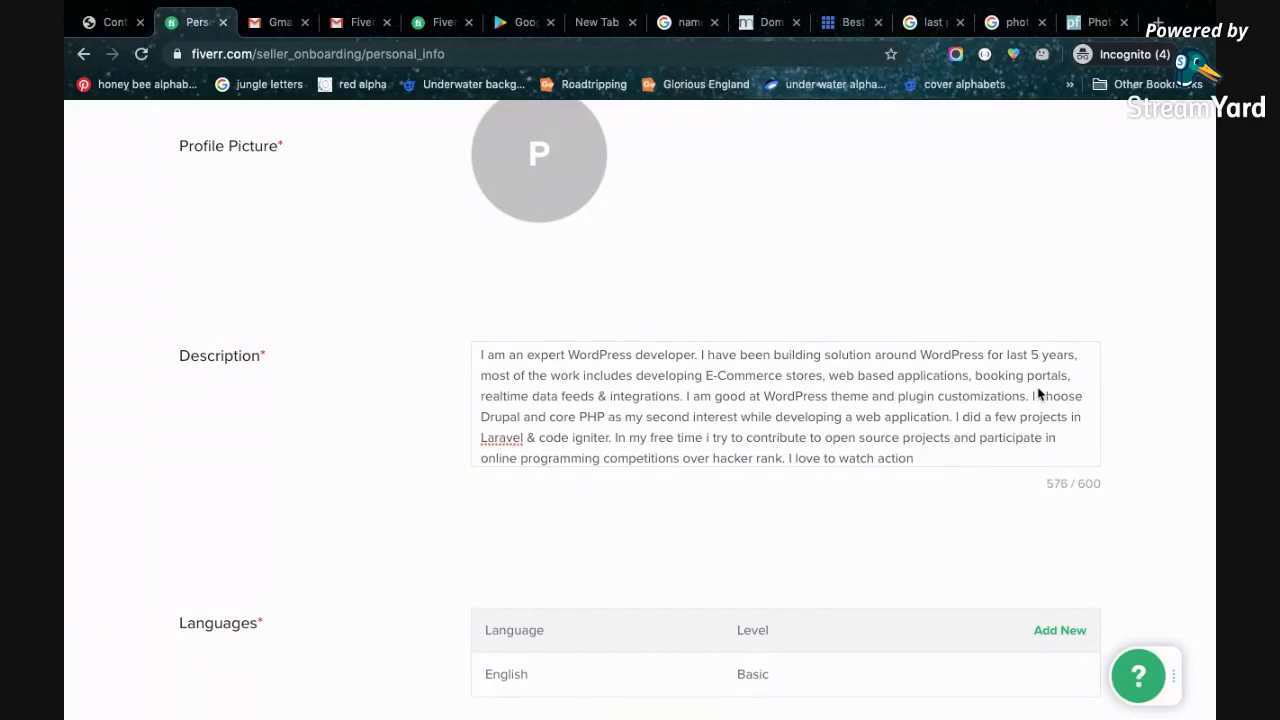
pyautogui.press('BackSpace')
pyautogui.press('BackSpace')
pyautogui.press('BackSpace')
pyautogui.press('BackSpace')
pyautogui.press('BackSpace')
pyautogui.press('BackSpace')
pyautogui.press('BackSpace')
pyautogui.press('BackSpace')
pyautogui.press('BackSpace')
pyautogui.press('BackSpace')
pyautogui.press('BackSpace')
pyautogui.press('BackSpace')
pyautogui.press('BackSpace')
pyautogui.press('BackSpace')
pyautogui.press('BackSpace')
pyautogui.press('BackSpace')
pyautogui.press('BackSpace')
pyautogui.press('BackSpace')
pyautogui.press('BackSpace')
pyautogui.write('Ple')
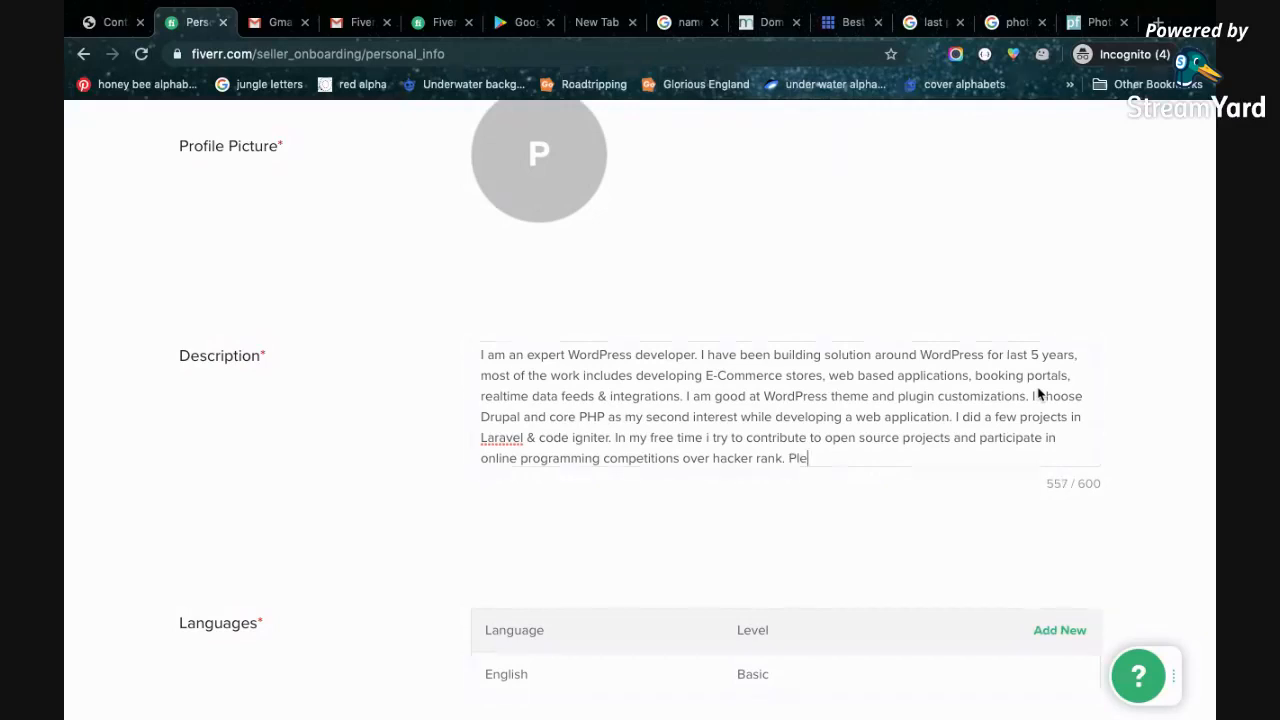
pyautogui.write('ase feel free ')
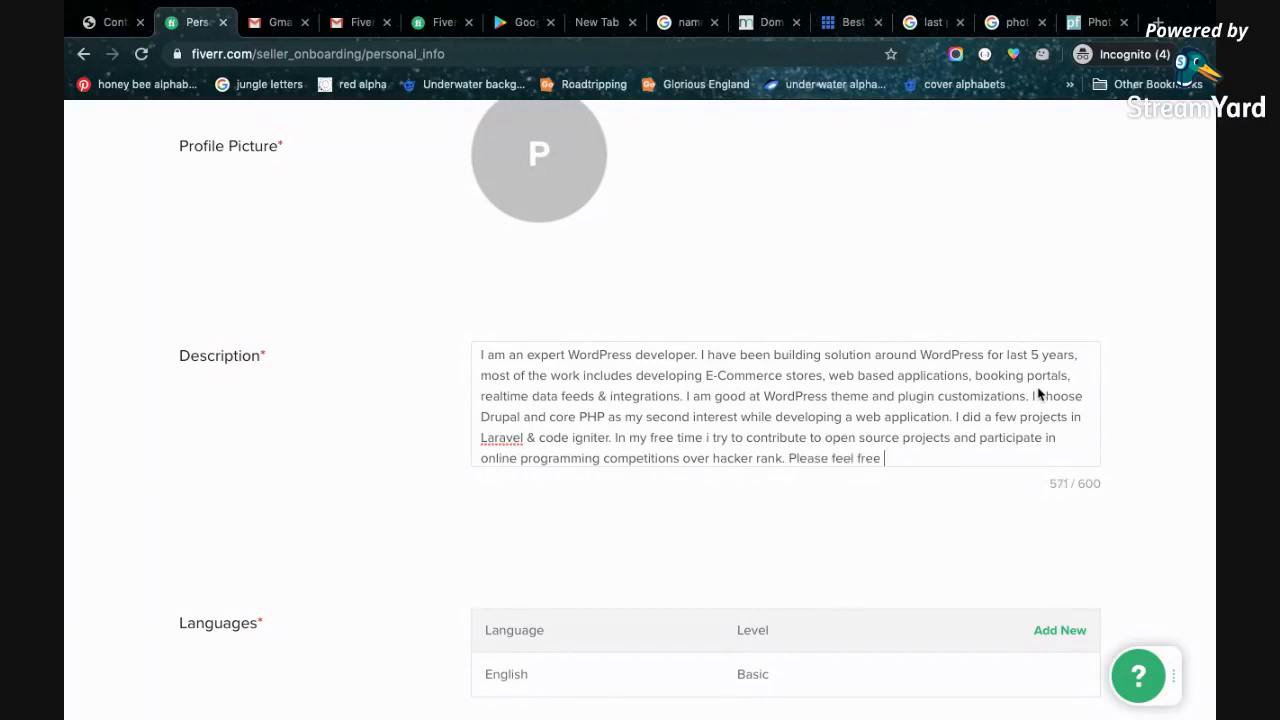
pyautogui.write('to ping me for fre')
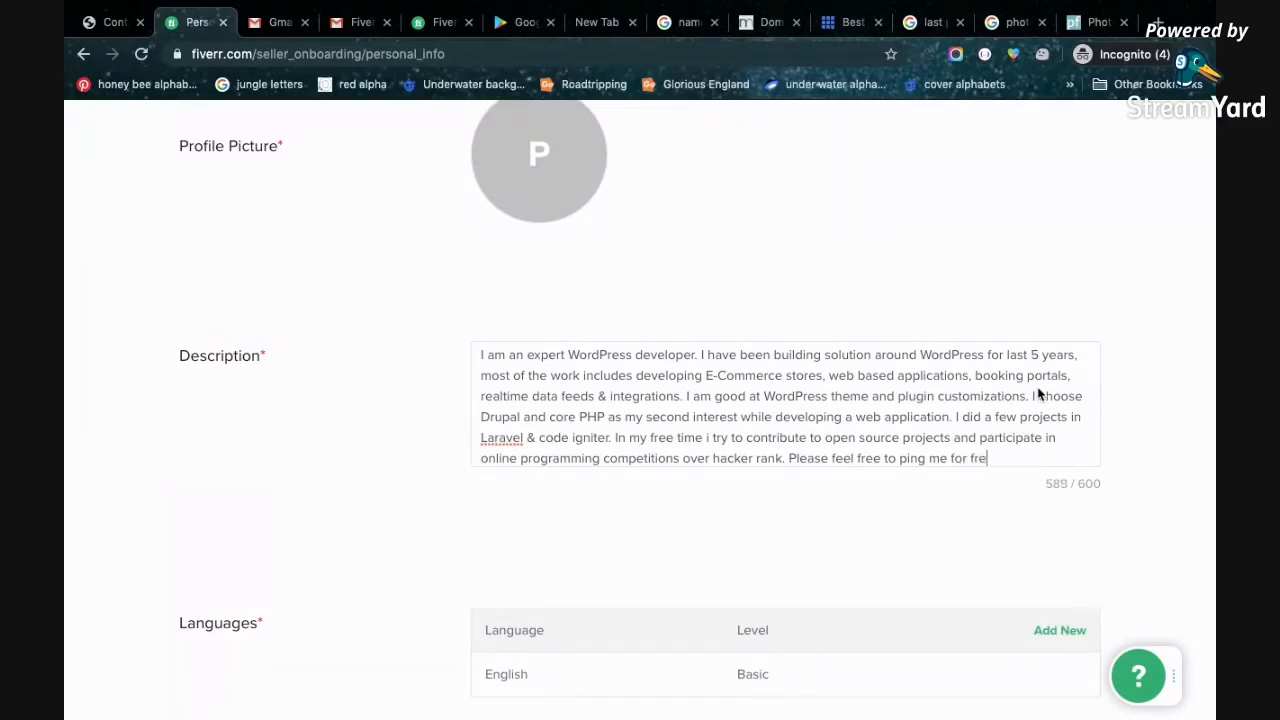
pyautogui.write('e consulati')
pyautogui.press('Left')
pyautogui.press('Left')
pyautogui.press('Left')
pyautogui.press('Left')
pyautogui.press('Left')
pyautogui.press('Left')
pyautogui.press('Left')
pyautogui.press('Left')
pyautogui.press('Left')
pyautogui.press('Left')
pyautogui.press('Left')
pyautogui.press('Left')
pyautogui.press('Left')
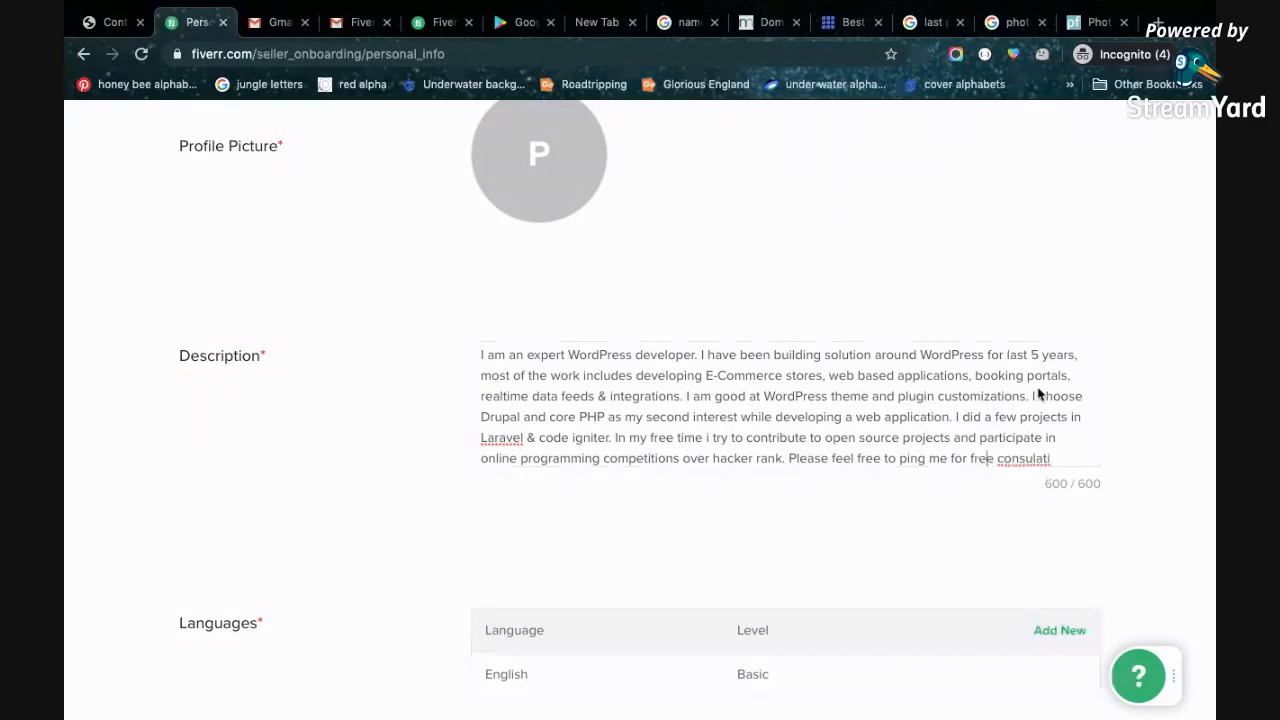
pyautogui.press('Right')
pyautogui.press('Right')
pyautogui.press('Right')
pyautogui.press('Right')
pyautogui.press('Right')
pyautogui.press('Right')
pyautogui.press('Right')
pyautogui.press('Right')
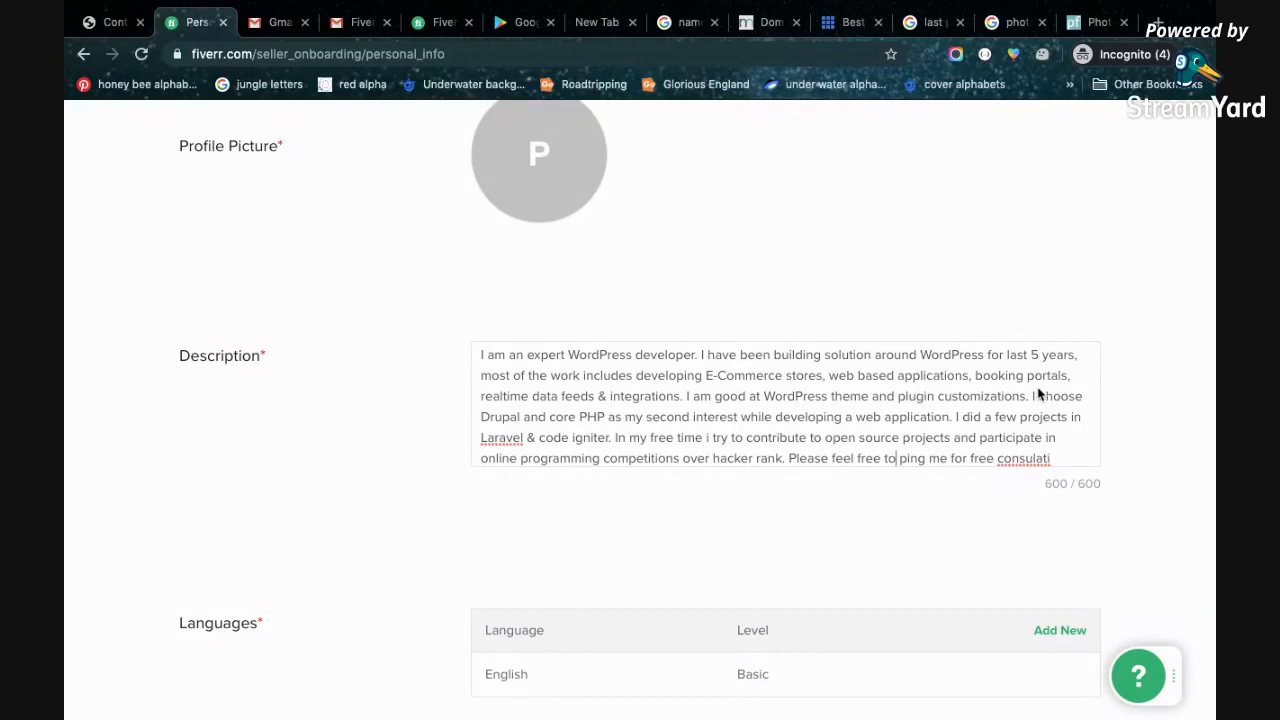
pyautogui.press('Right')
pyautogui.press('Right')
pyautogui.press('Right')
pyautogui.press('Right')
pyautogui.press('Right')
pyautogui.press('Left')
pyautogui.press('Left')
pyautogui.press('Left')
pyautogui.press('Left')
pyautogui.press('Left')
pyautogui.press('Left')
pyautogui.press('Left')
pyautogui.press('Left')
pyautogui.press('Left')
pyautogui.press('Left')
pyautogui.press('Left')
pyautogui.press('Left')
pyautogui.press('Up')
pyautogui.press('Left')
pyautogui.press('Left')
pyautogui.press('Left')
pyautogui.press('Left')
pyautogui.press('Left')
pyautogui.press('Left')
pyautogui.press('Right')
pyautogui.press('Right')
pyautogui.press('Right')
pyautogui.press('Right')
pyautogui.press('Right')
pyautogui.press('Right')
pyautogui.press('Right')
pyautogui.press('Right')
pyautogui.press('Right')
pyautogui.press('Right')
pyautogui.press('Left')
pyautogui.press('Left')
pyautogui.press('Left')
pyautogui.press('Left')
pyautogui.press('Left')
pyautogui.press('Left')
pyautogui.press('Right')
pyautogui.press('Right')
pyautogui.press('Right')
pyautogui.press('Right')
pyautogui.press('Right')
pyautogui.press('Right')
pyautogui.press('Right')
pyautogui.press('Right')
pyautogui.press('Right')
pyautogui.press('Right')
pyautogui.press('Right')
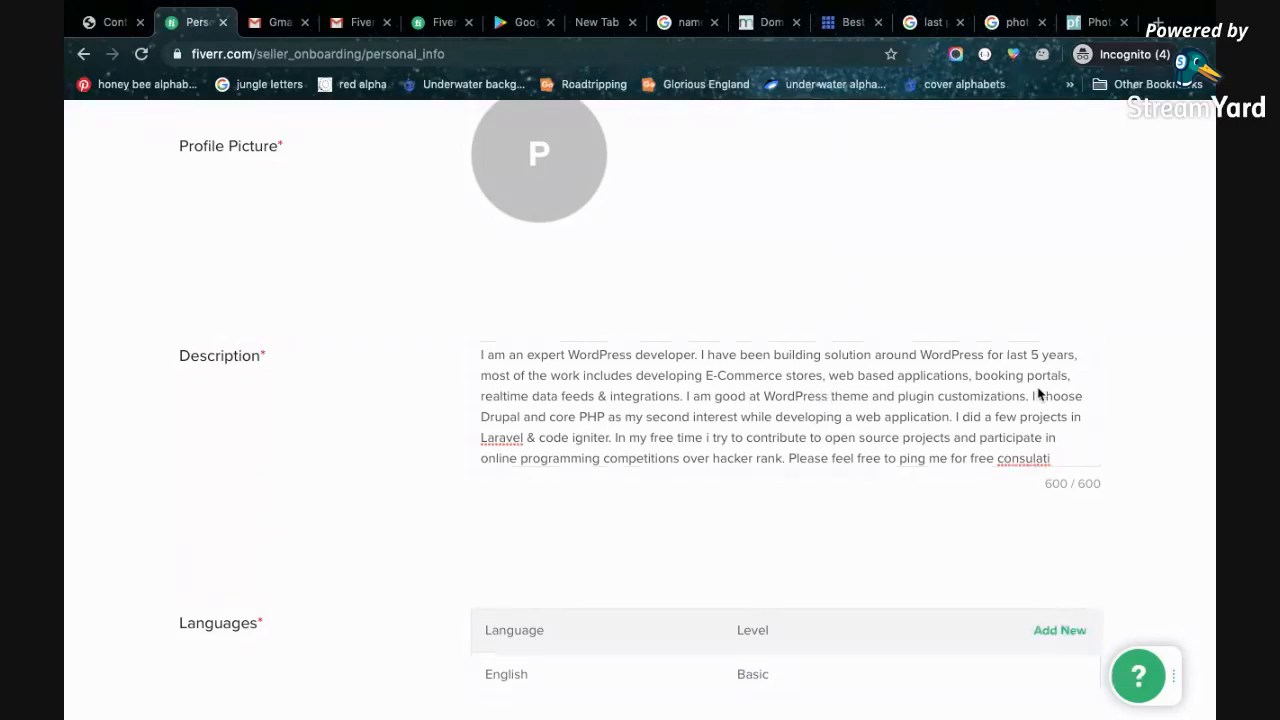
pyautogui.press('Down')
pyautogui.press('Left')
pyautogui.press('Left')
pyautogui.press('Left')
pyautogui.press('Left')
pyautogui.press('Left')
pyautogui.press('Left')
pyautogui.press('Left')
pyautogui.press('Left')
pyautogui.press('Left')
pyautogui.press('Left')
pyautogui.press('Left')
pyautogui.press('Left')
pyautogui.press('Left')
pyautogui.press('Left')
pyautogui.press('Left')
pyautogui.press('Left')
pyautogui.press('Left')
pyautogui.press('Left')
pyautogui.press('Left')
pyautogui.press('Left')
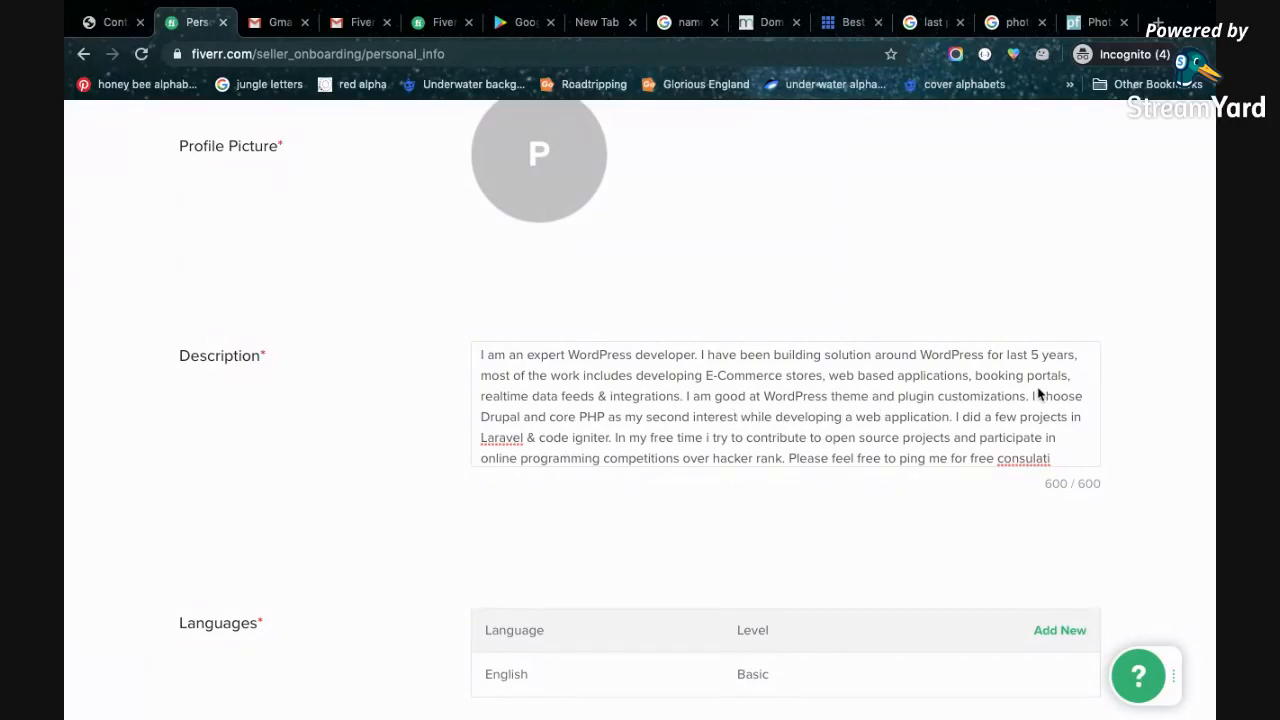
pyautogui.press('Up')
pyautogui.press('Down')
pyautogui.press('Right')
pyautogui.press('Right')
pyautogui.press('Right')
pyautogui.press('Right')
pyautogui.press('Left')
pyautogui.press('Left')
pyautogui.press('Left')
pyautogui.press('Left')
pyautogui.press('Left')
pyautogui.press('Left')
pyautogui.press('Left')
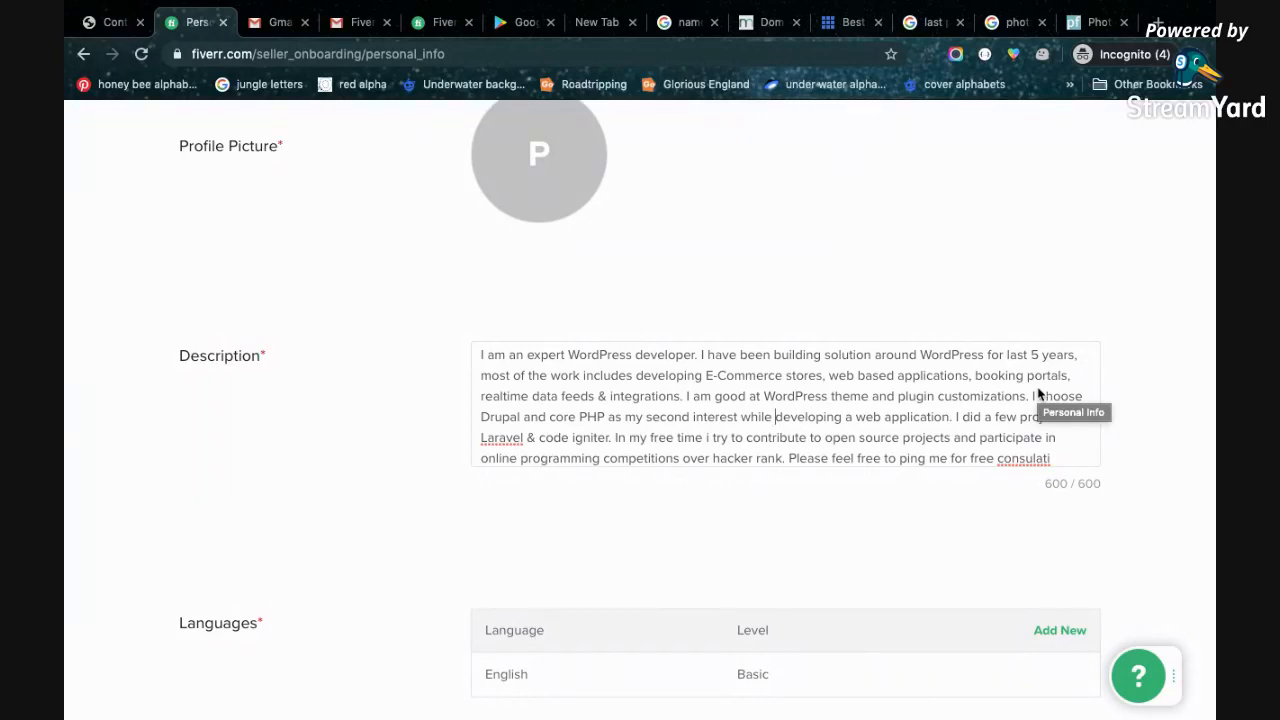
# - Join 'codeigniter', replace 'programming' with 'coding' and complete the final word
pyautogui.press('Down')
pyautogui.press('Down')
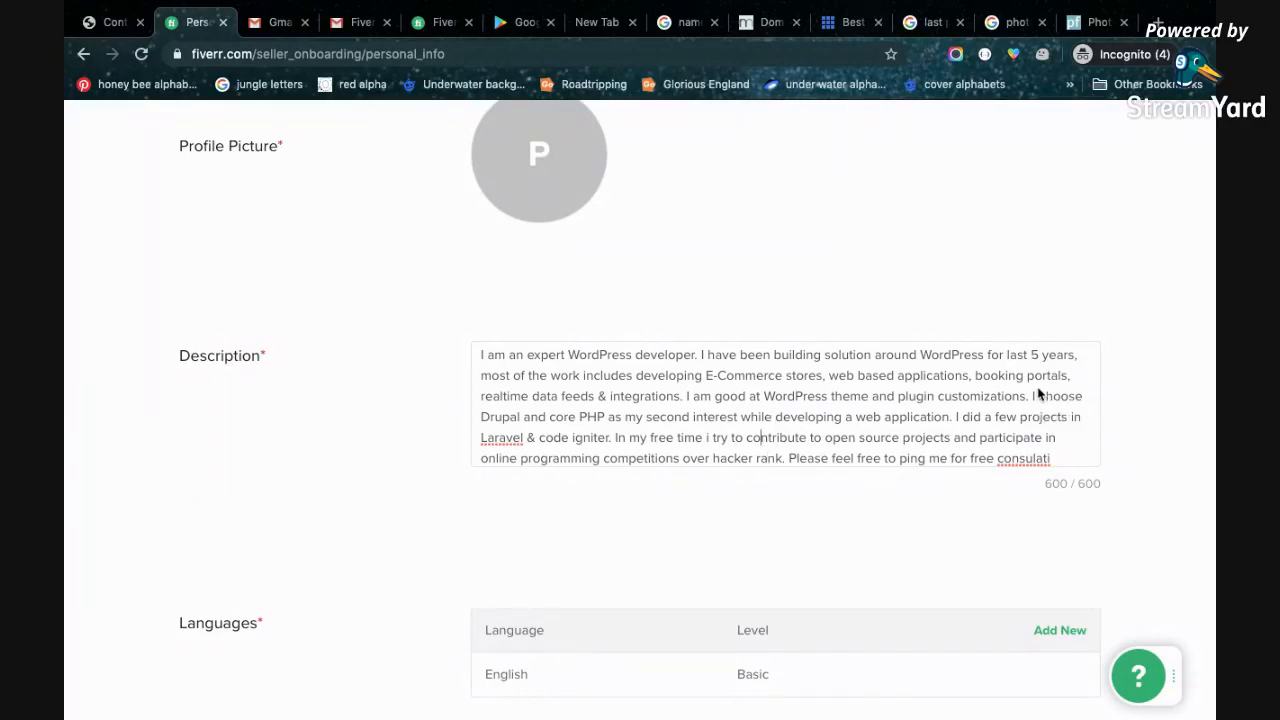
pyautogui.press('Left')
pyautogui.press('Left')
pyautogui.press('Left')
pyautogui.press('Left')
pyautogui.press('Left')
pyautogui.press('Left')
pyautogui.press('Left')
pyautogui.press('Left')
pyautogui.press('Left')
pyautogui.press('Left')
pyautogui.press('Left')
pyautogui.press('Left')
pyautogui.press('Left')
pyautogui.press('Left')
pyautogui.press('Left')
pyautogui.press('Left')
pyautogui.press('Left')
pyautogui.press('Left')
pyautogui.press('Left')
pyautogui.press('Left')
pyautogui.press('Left')
pyautogui.press('Left')
pyautogui.press('Left')
pyautogui.press('Left')
pyautogui.press('Left')
pyautogui.press('Left')
pyautogui.press('Left')
pyautogui.press('Left')
pyautogui.press('Left')
pyautogui.press('BackSpace')
pyautogui.press('Down')
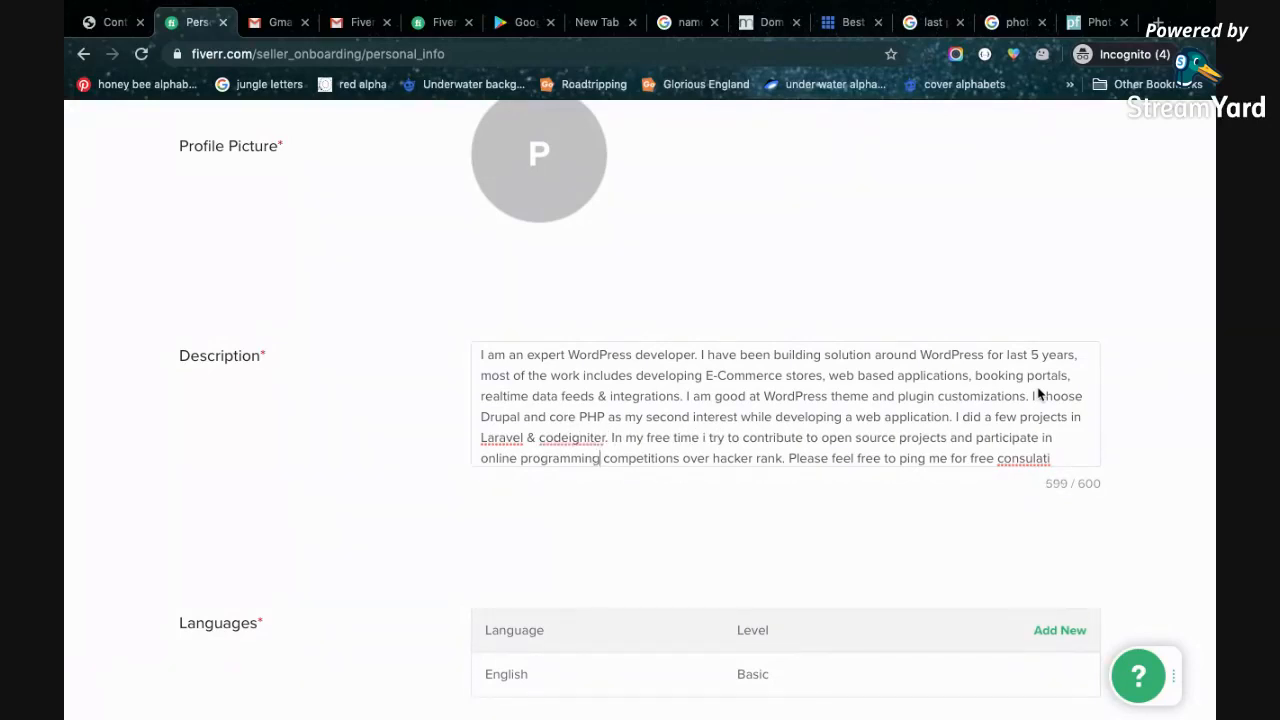
pyautogui.press('BackSpace')
pyautogui.press('BackSpace')
pyautogui.press('BackSpace')
pyautogui.press('BackSpace')
pyautogui.press('BackSpace')
pyautogui.press('BackSpace')
pyautogui.press('BackSpace')
pyautogui.press('BackSpace')
pyautogui.press('BackSpace')
pyautogui.press('BackSpace')
pyautogui.press('BackSpace')
pyautogui.write('c')
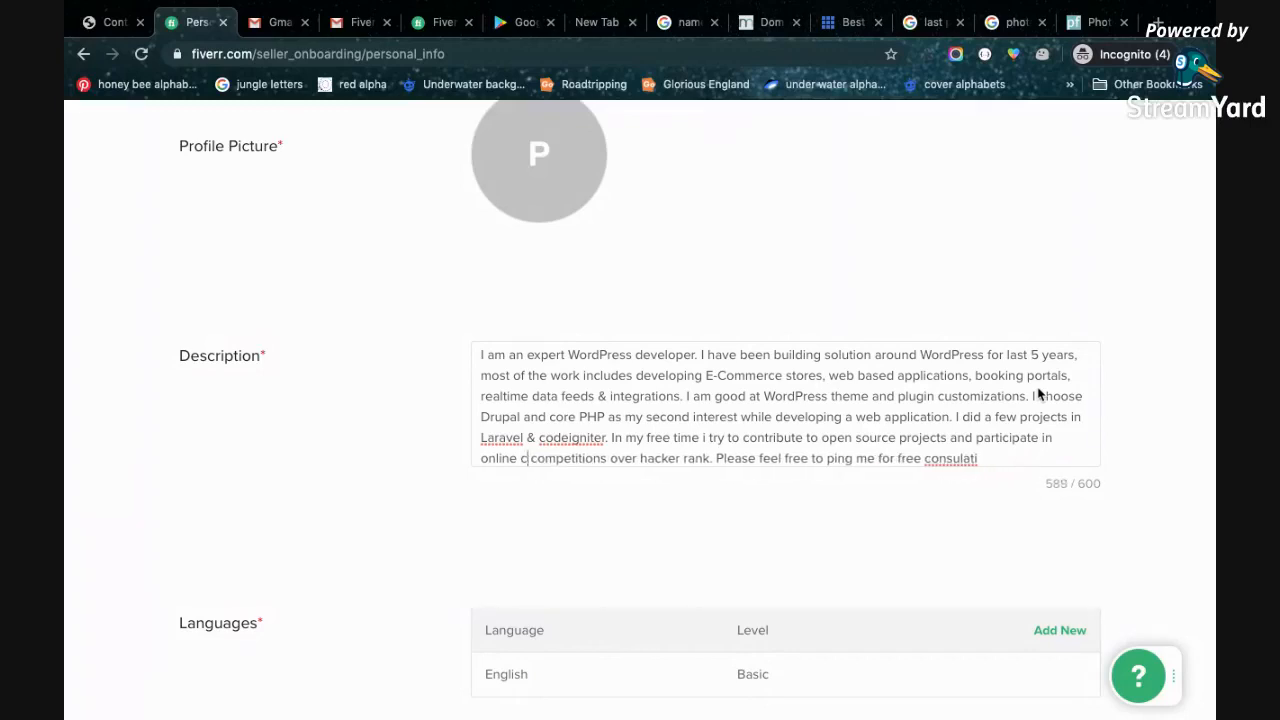
pyautogui.write('oding')
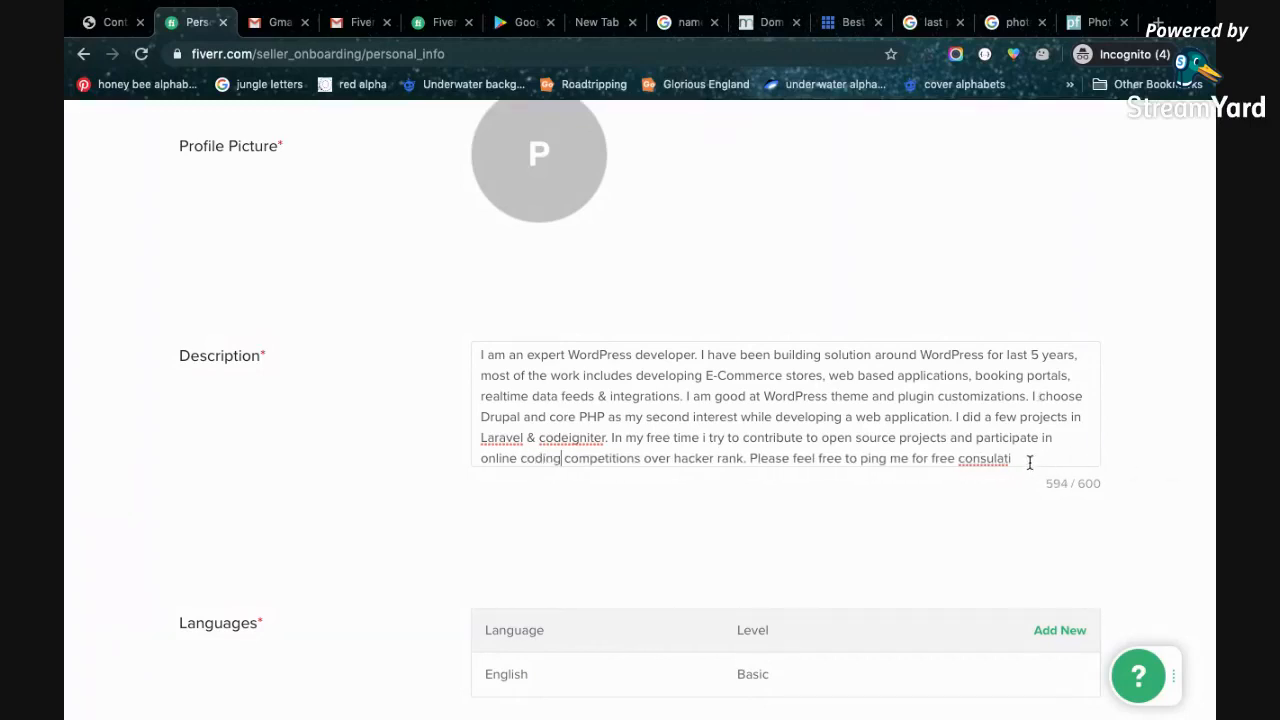
pyautogui.click(1029, 462)
pyautogui.write('on.')
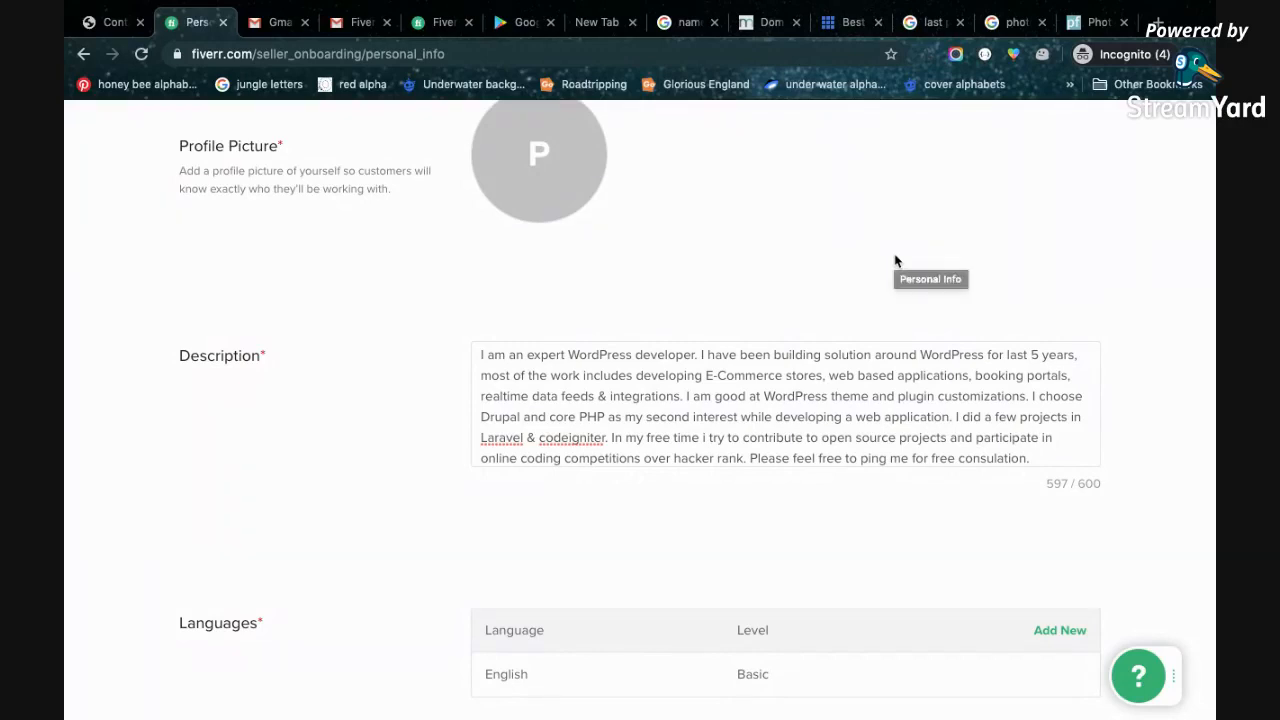
# - Change 'most of the work' to 'most of my work' and add 'too' after codeigniter
pyautogui.doubleClick(538, 376)
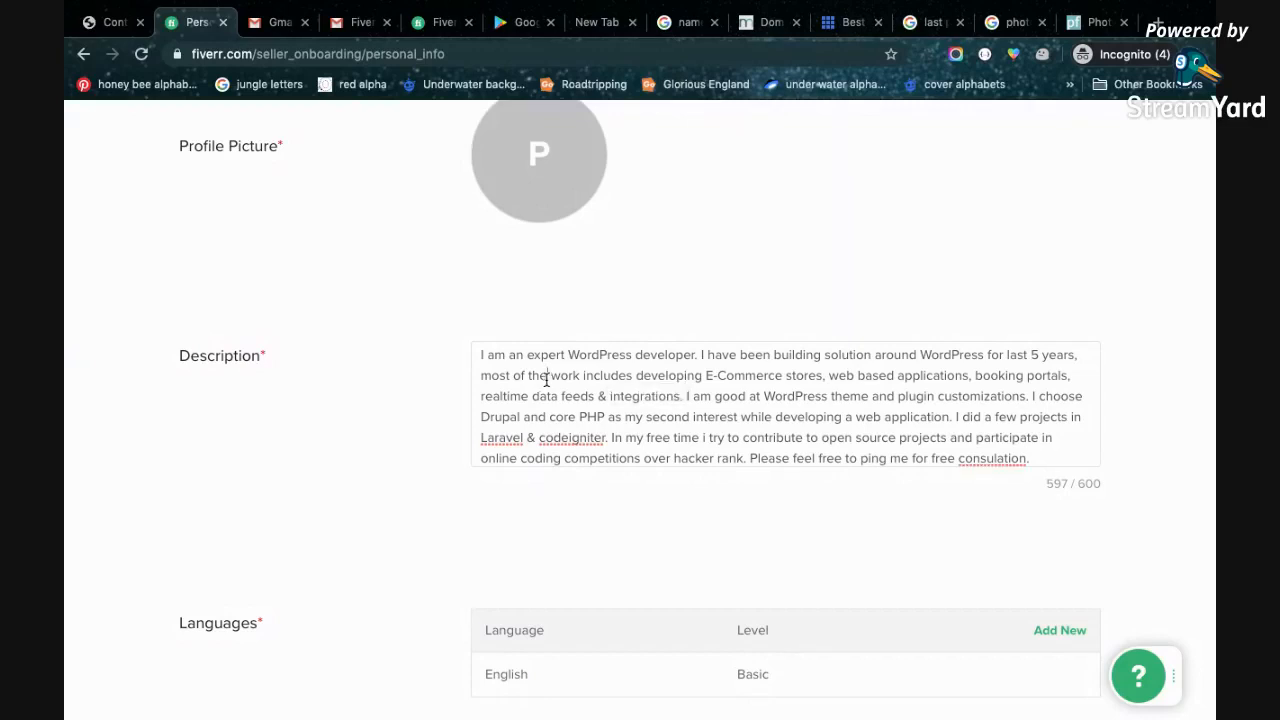
pyautogui.write('my')
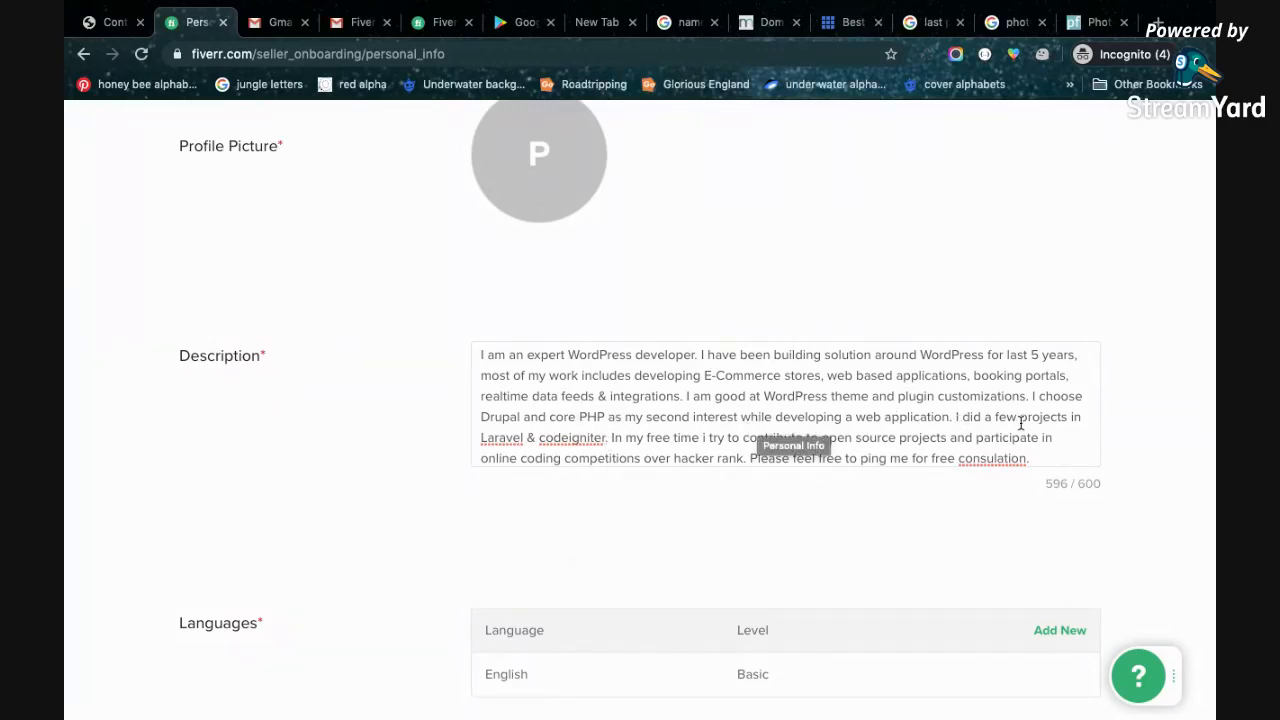
pyautogui.click(605, 438)
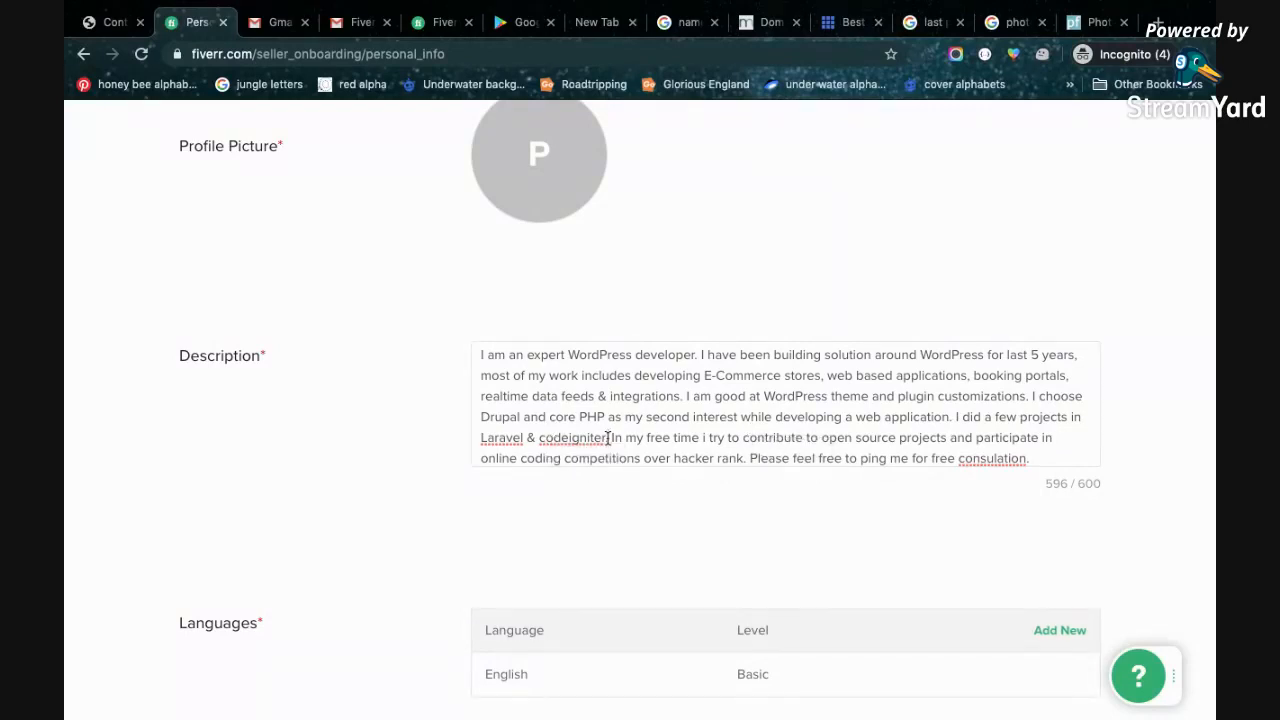
pyautogui.write('too')
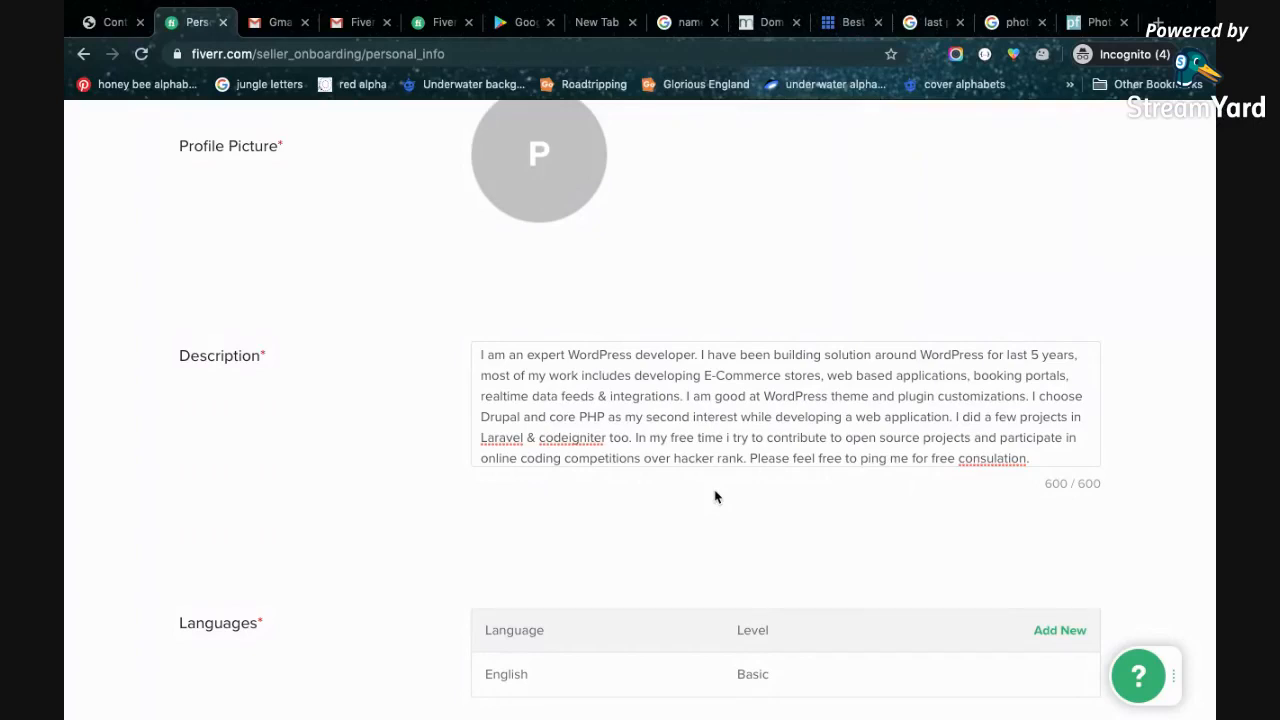
pyautogui.click(998, 458)
# - Respell the last word as 'consultation' and change 'projects' to 'project', leaving 599/600
pyautogui.press('BackSpace')
pyautogui.press('Right')
pyautogui.write('a')
pyautogui.press('Right')
pyautogui.press('Right')
pyautogui.press('Right')
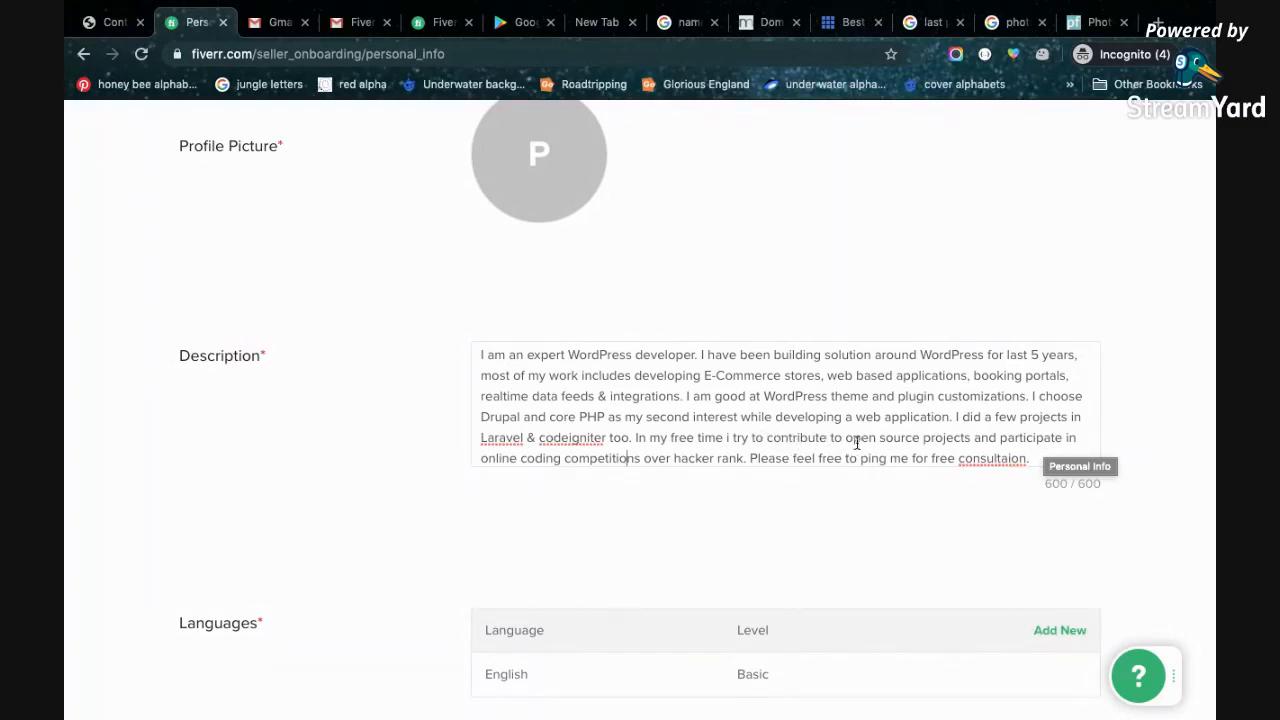
pyautogui.click(971, 441)
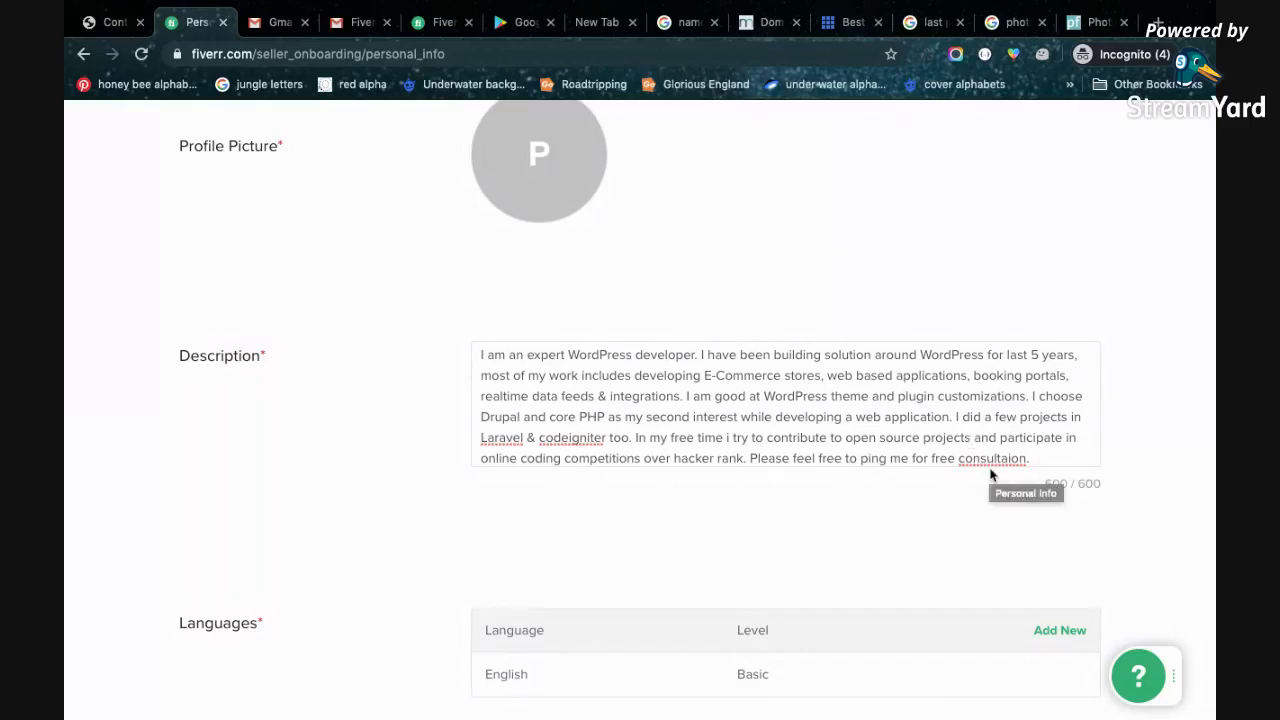
pyautogui.press('BackSpace')
pyautogui.click(1008, 458)
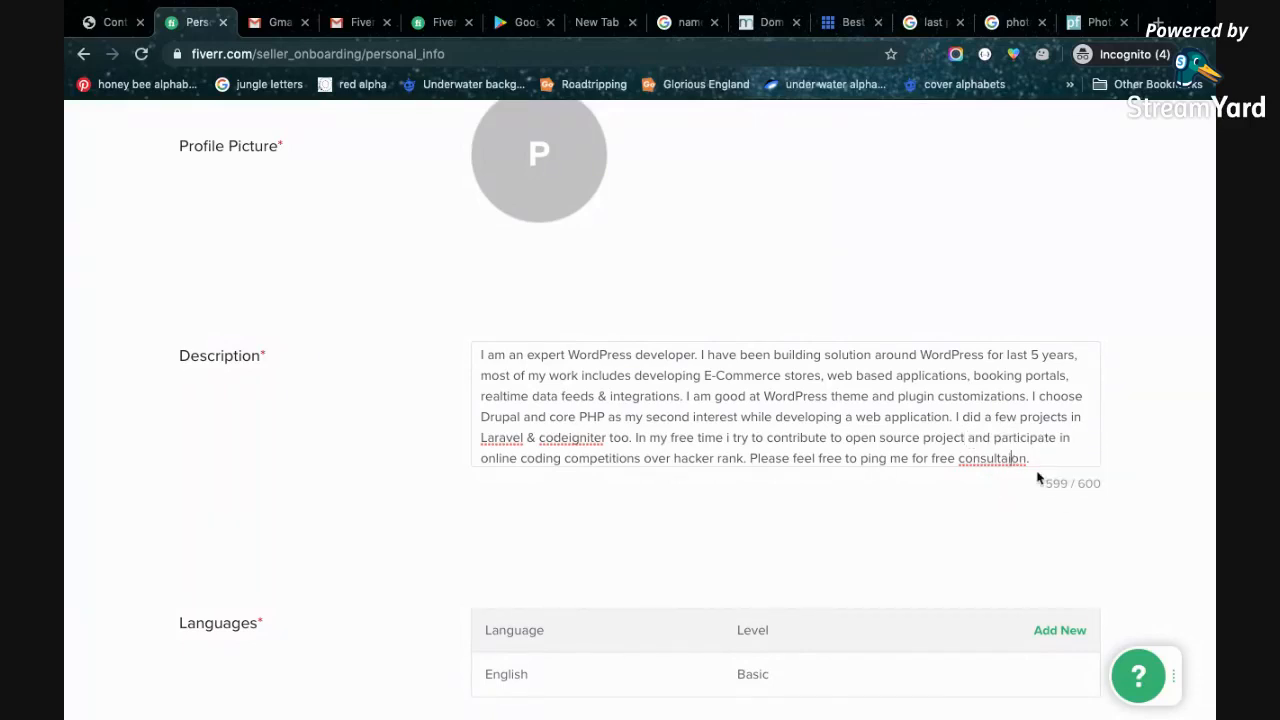
pyautogui.write('t')
pyautogui.moveTo(749, 454); pyautogui.dragTo(558, 449)
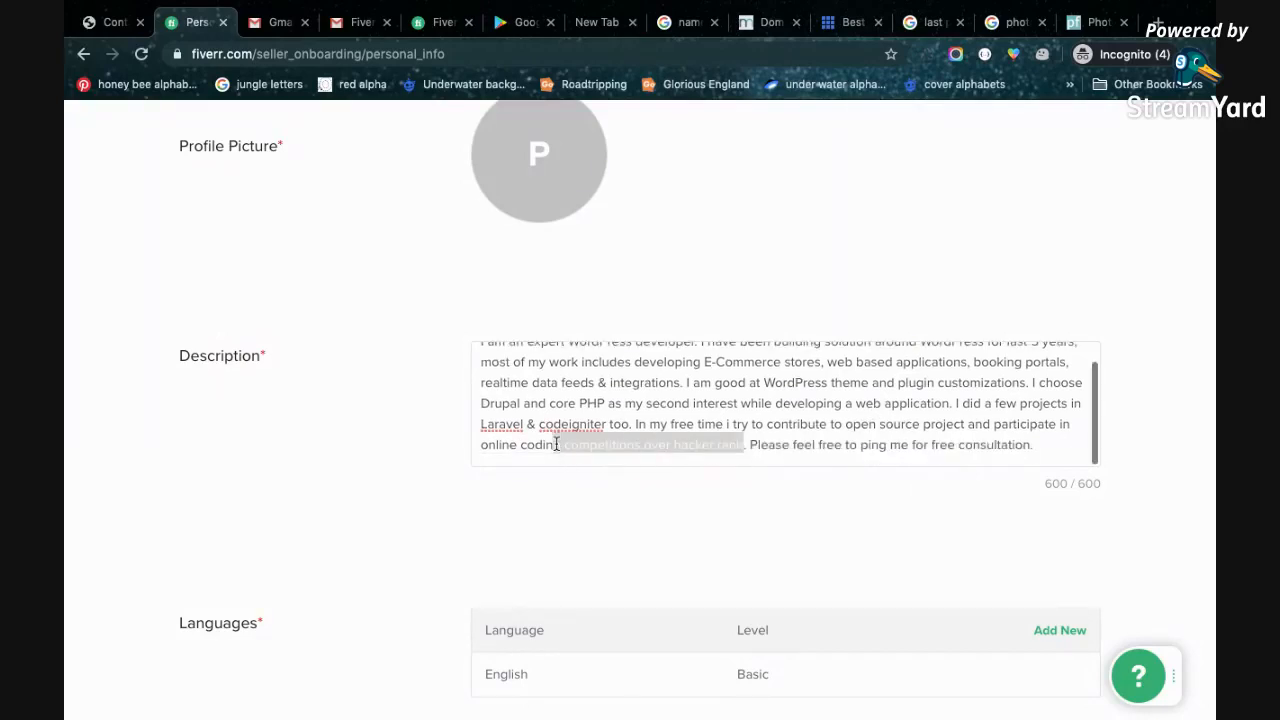
pyautogui.click(723, 495)
pyautogui.scroll(1, 740, 440)
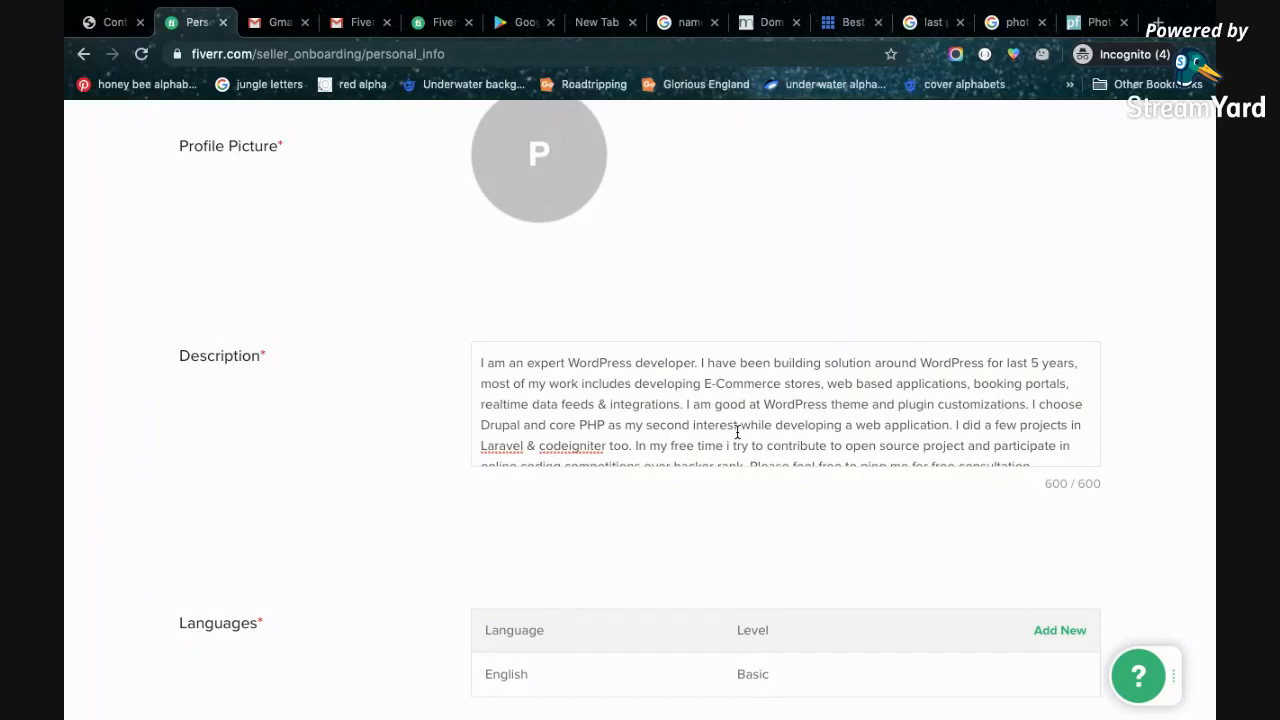
pyautogui.scroll(-1, 737, 432)
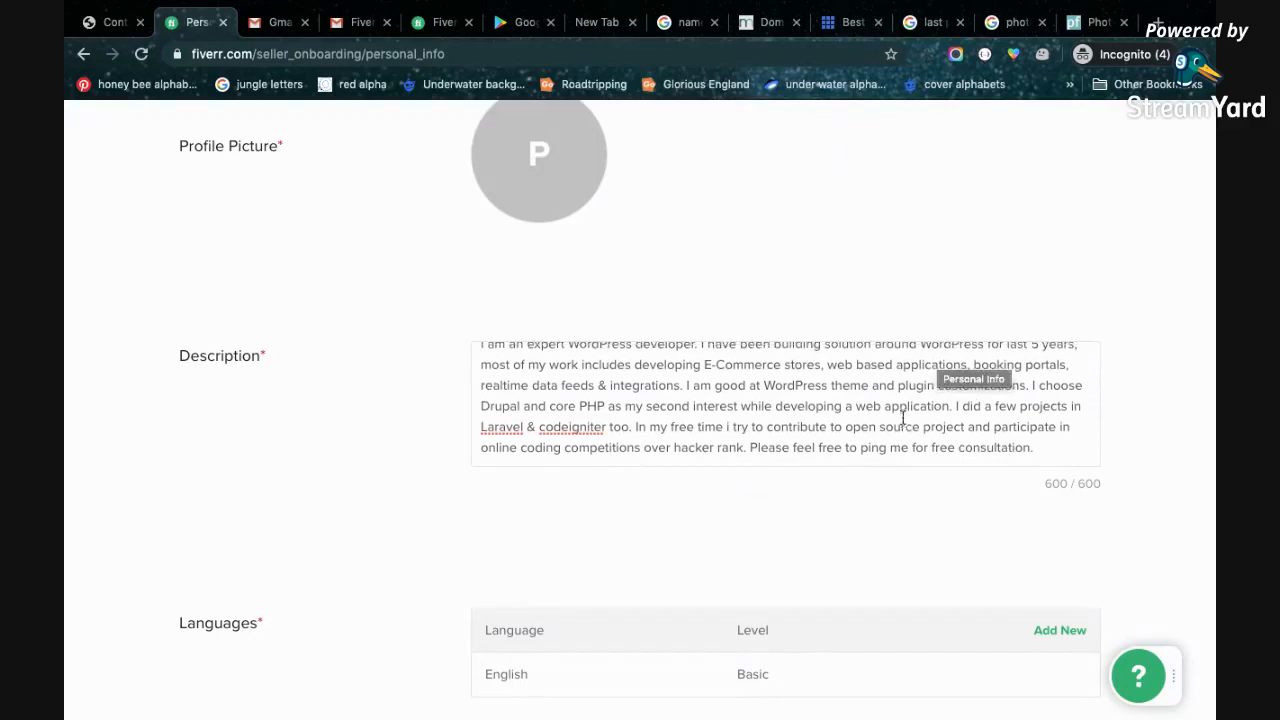
pyautogui.scroll(1, 902, 416)
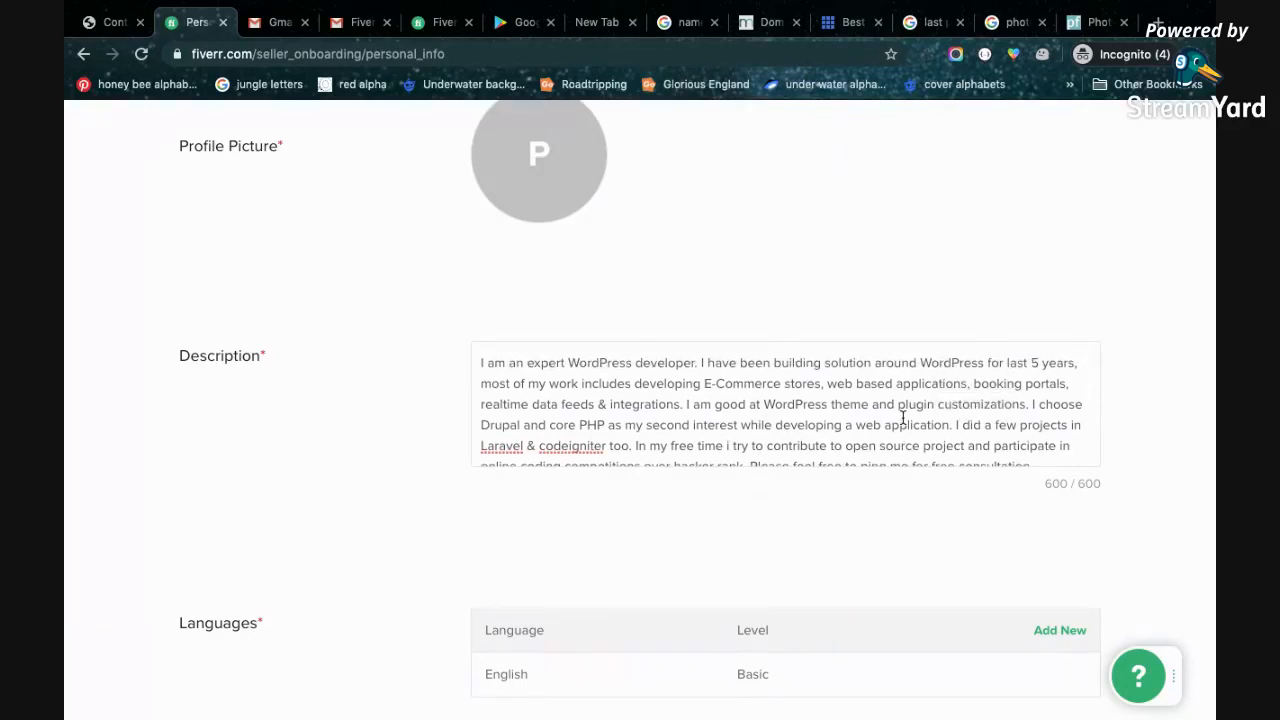
pyautogui.scroll(-1, 944, 401)
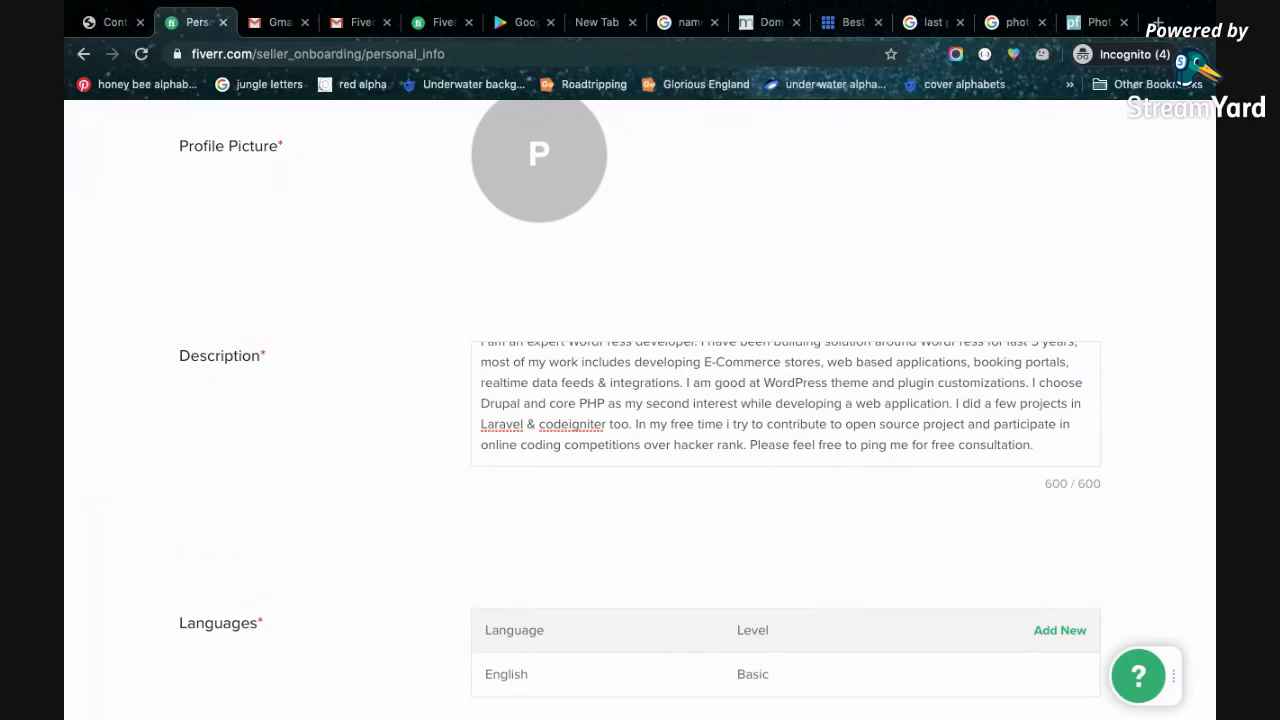
pyautogui.scroll(-2, 589, 503)
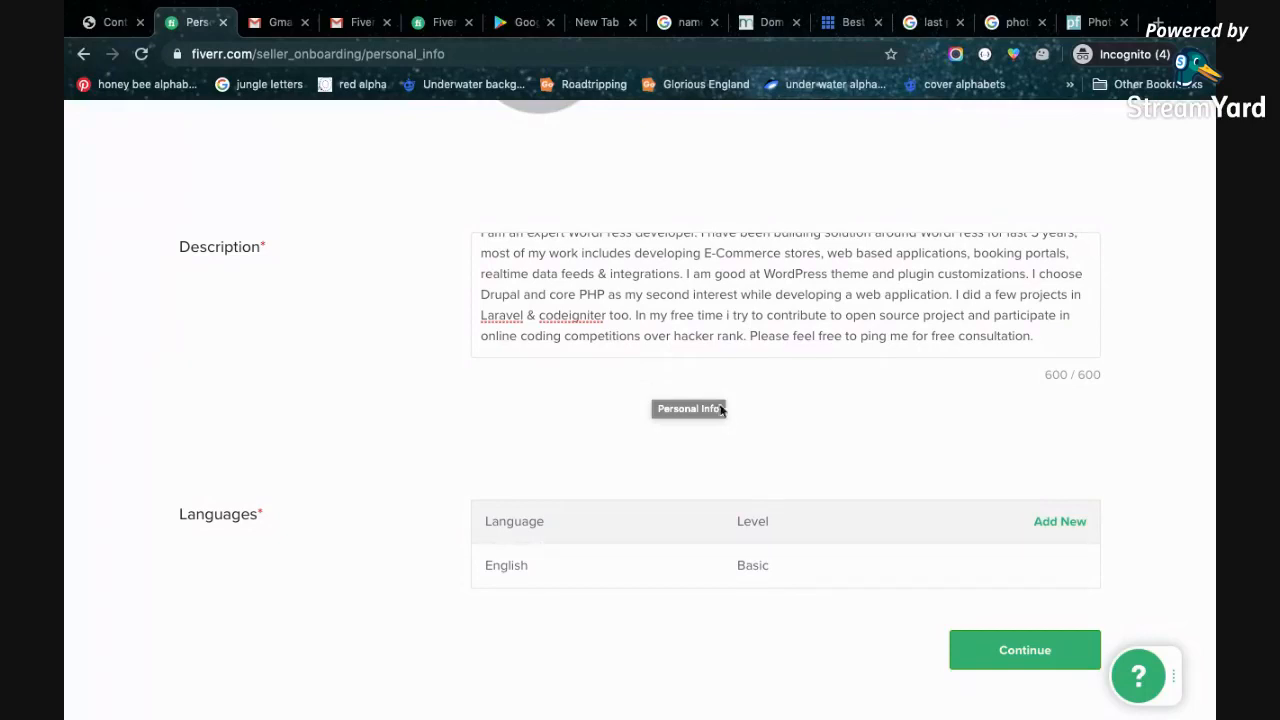
pyautogui.scroll(1, 713, 308)
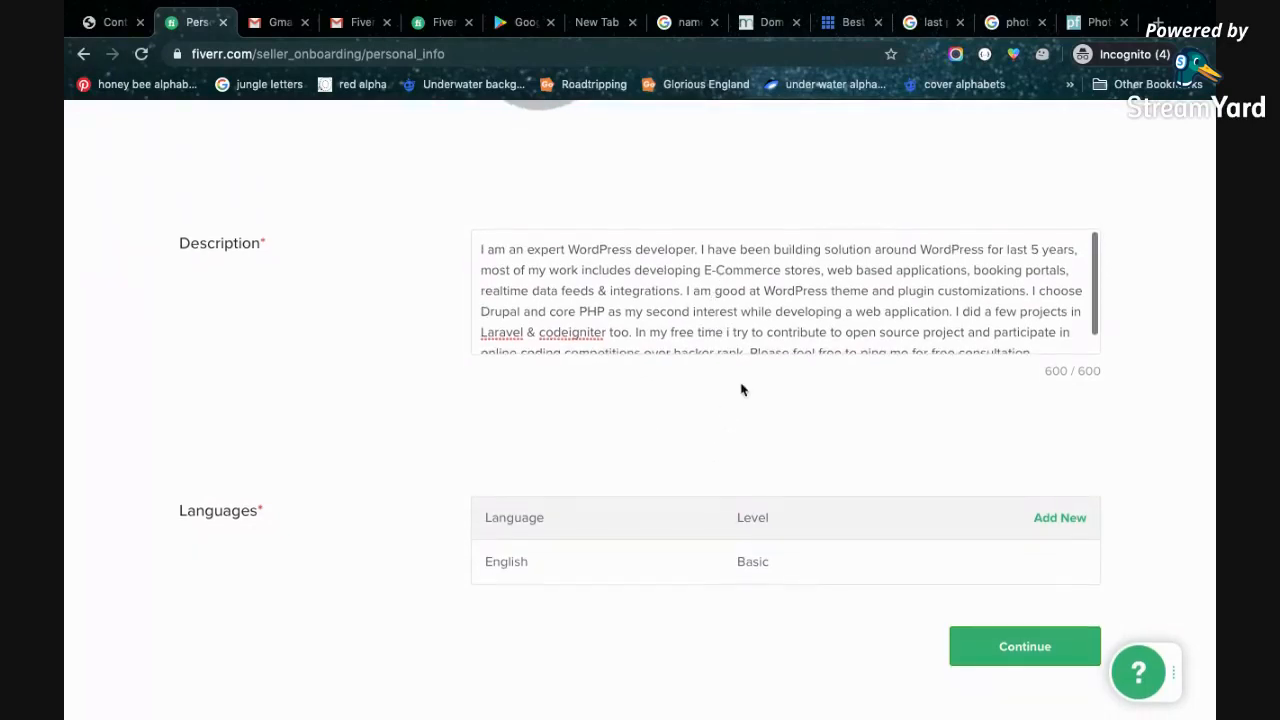
pyautogui.scroll(-1, 747, 306)
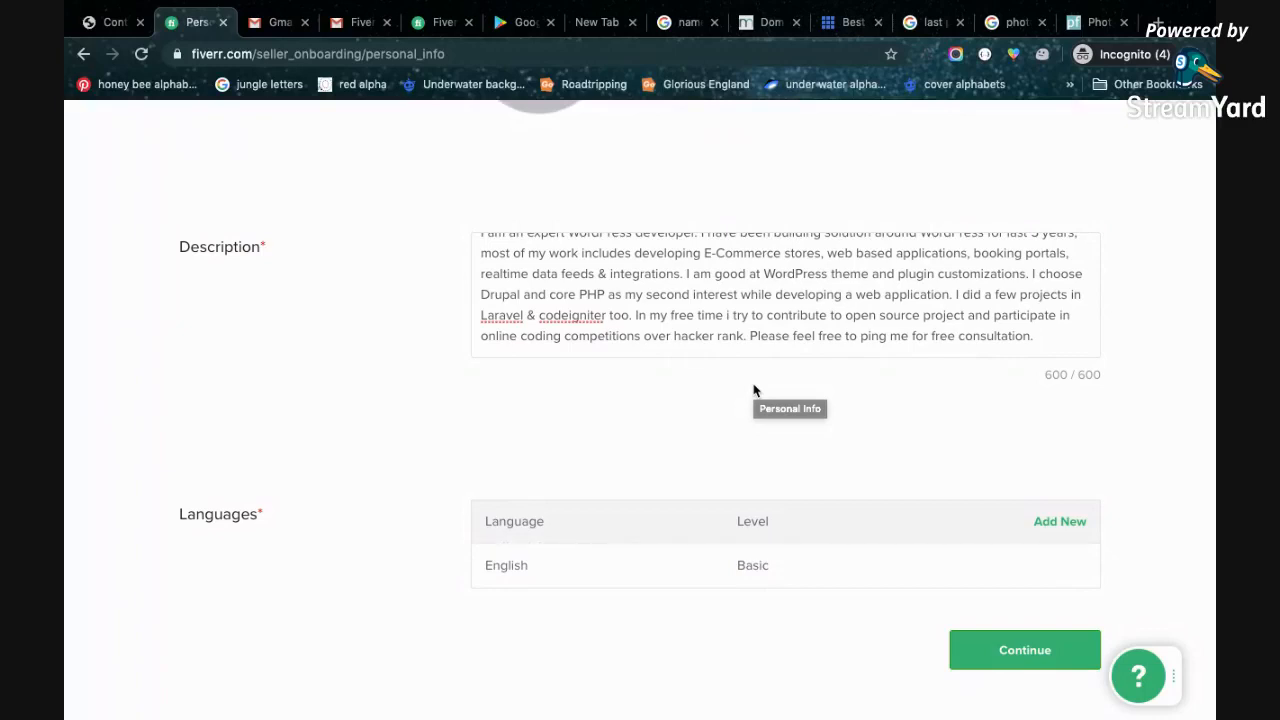
pyautogui.scroll(3, 663, 411)
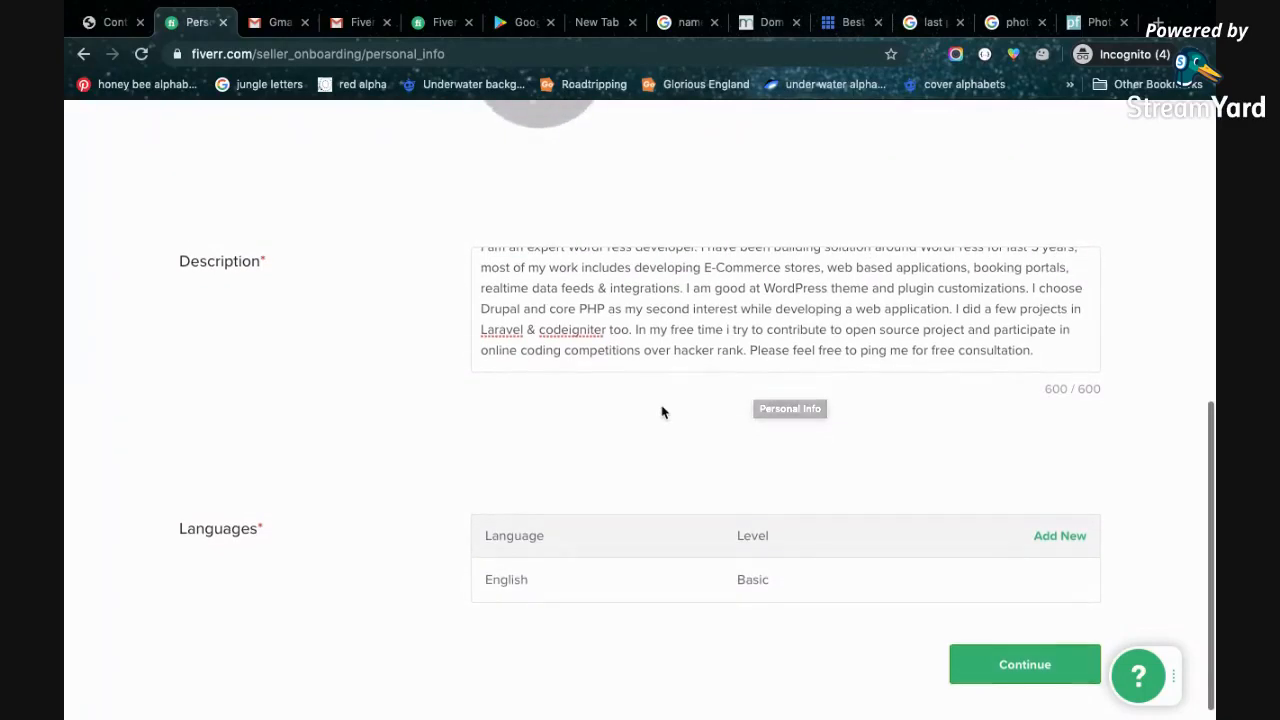
pyautogui.scroll(-3, 609, 420)
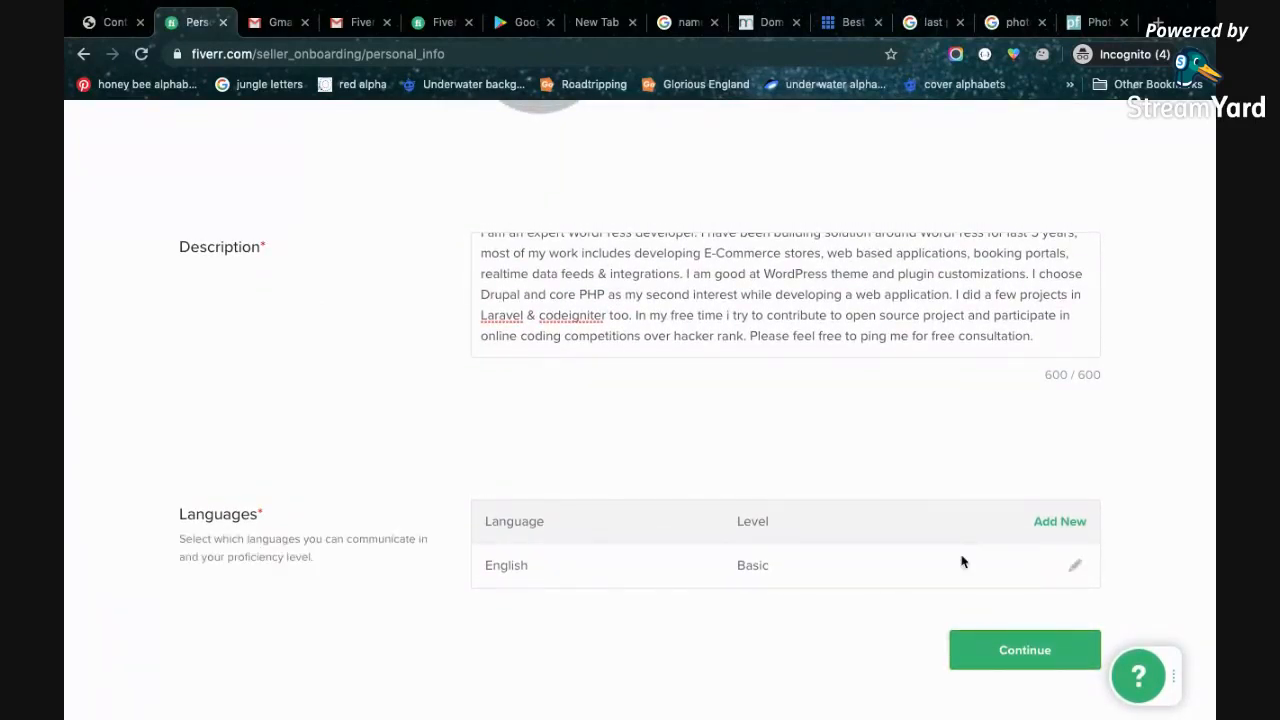
pyautogui.scroll(5, 920, 510)
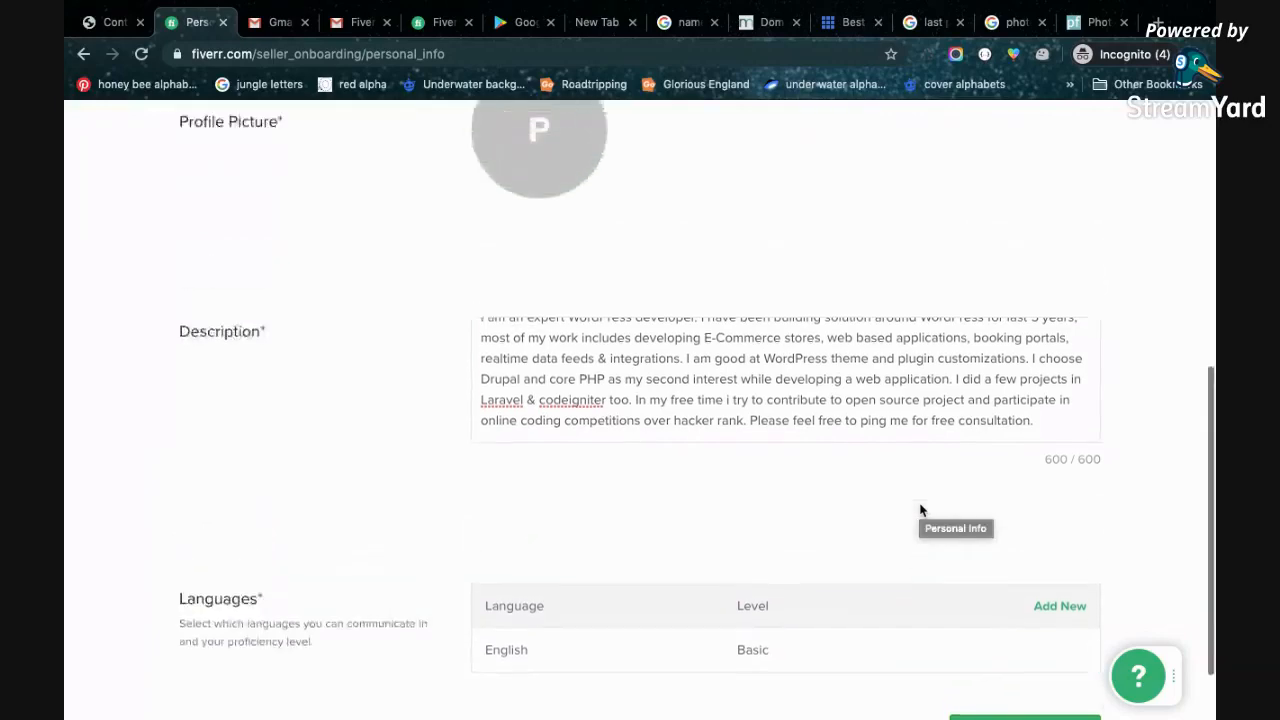
pyautogui.scroll(6, 993, 282)
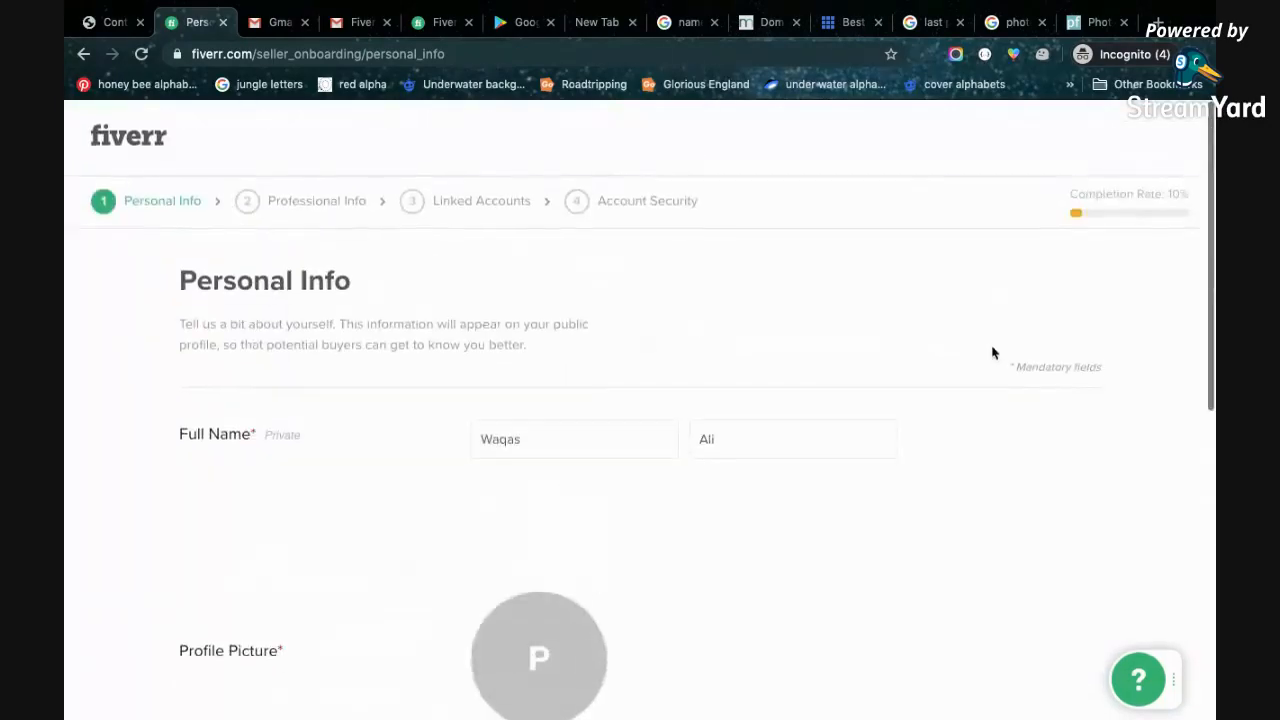
pyautogui.scroll(-10, 1043, 434)
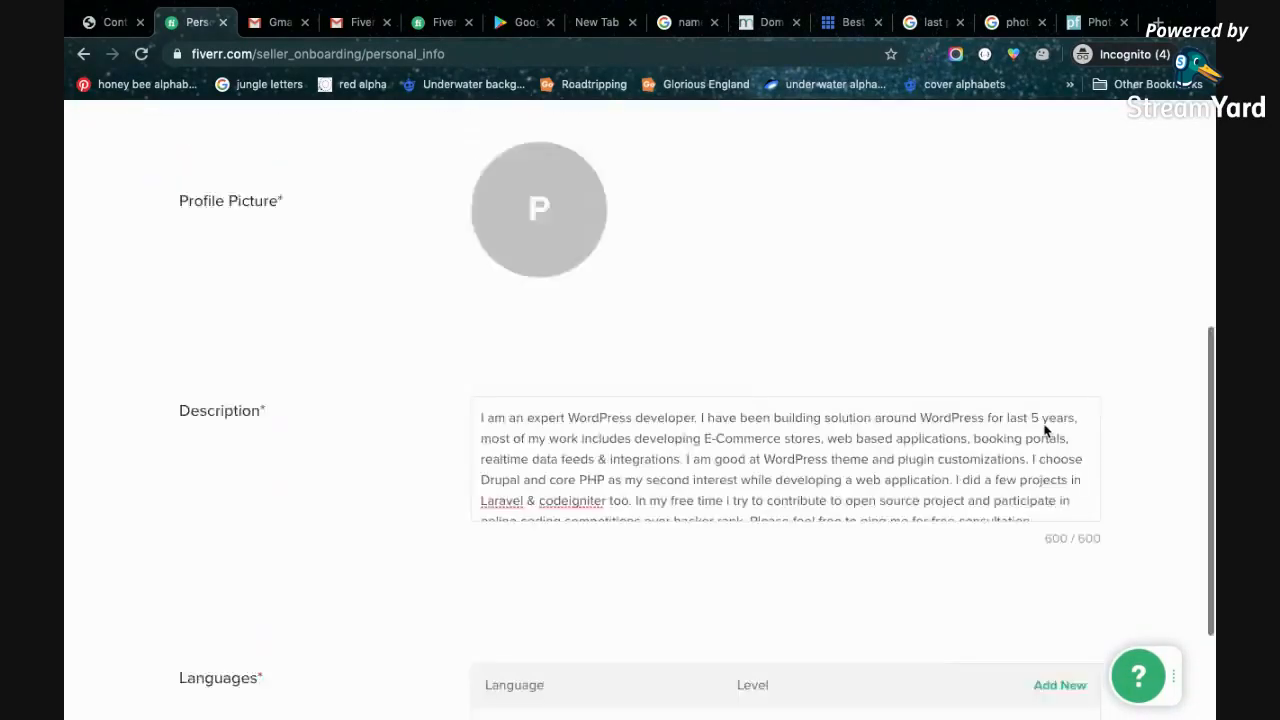
pyautogui.scroll(3, 1014, 614)
pyautogui.scroll(8, 1055, 421)
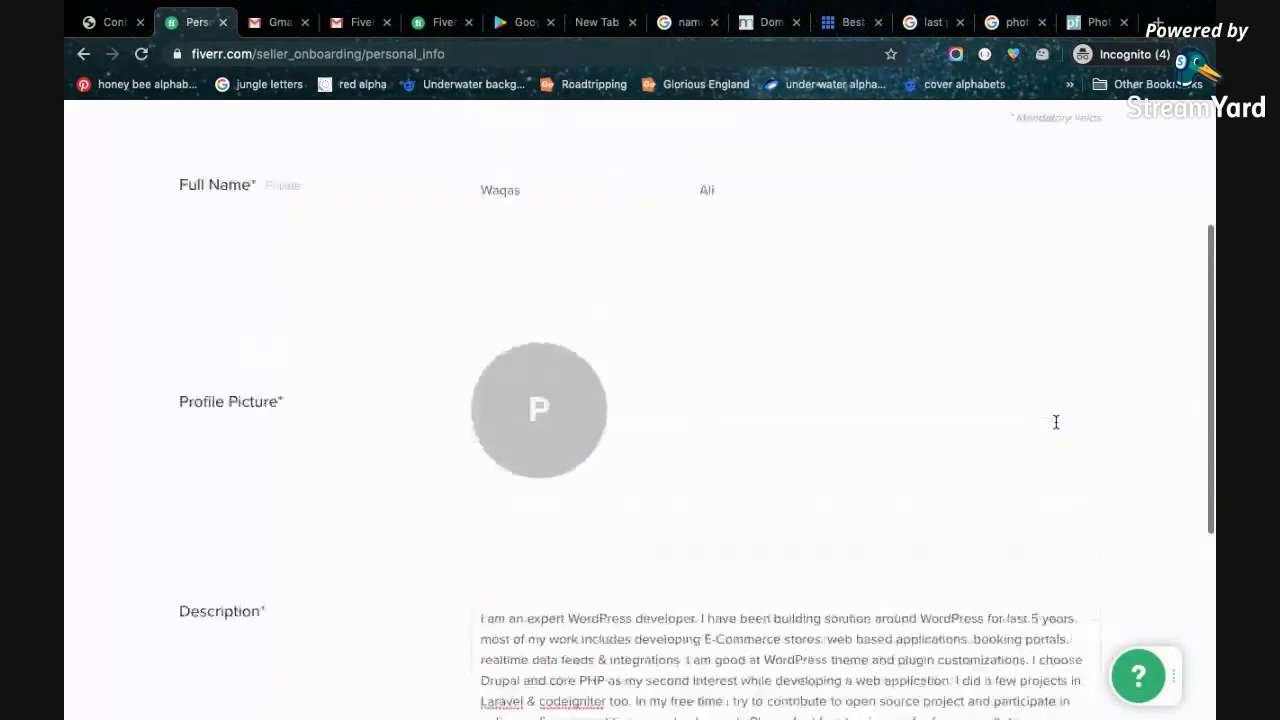
pyautogui.scroll(-10, 984, 492)
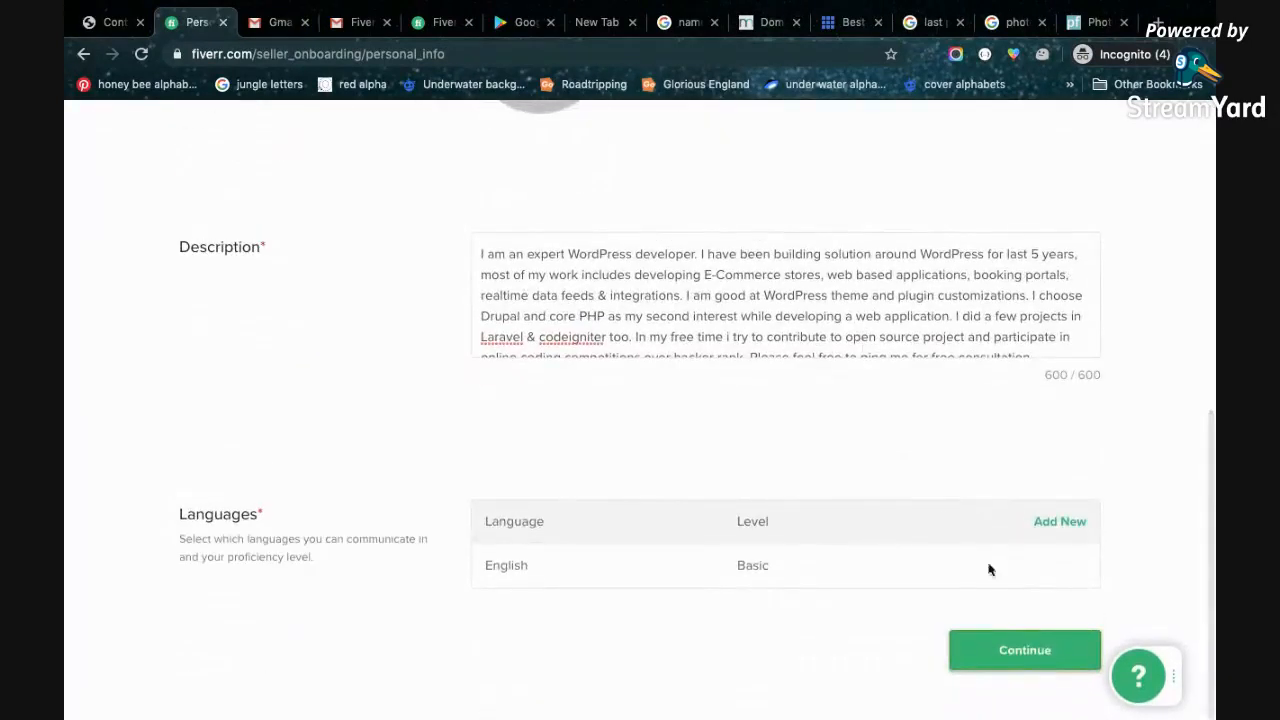
pyautogui.scroll(2, 975, 520)
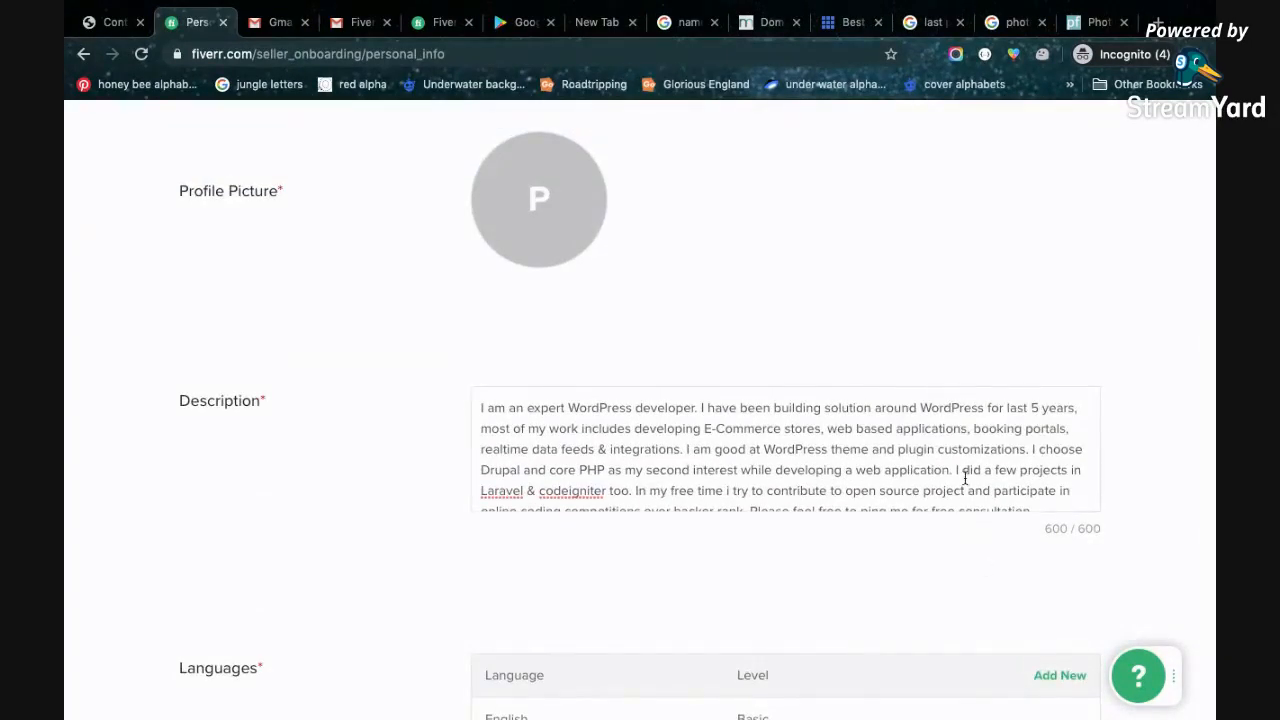
pyautogui.scroll(-1, 963, 474)
pyautogui.scroll(1, 816, 508)
pyautogui.scroll(5, 760, 600)
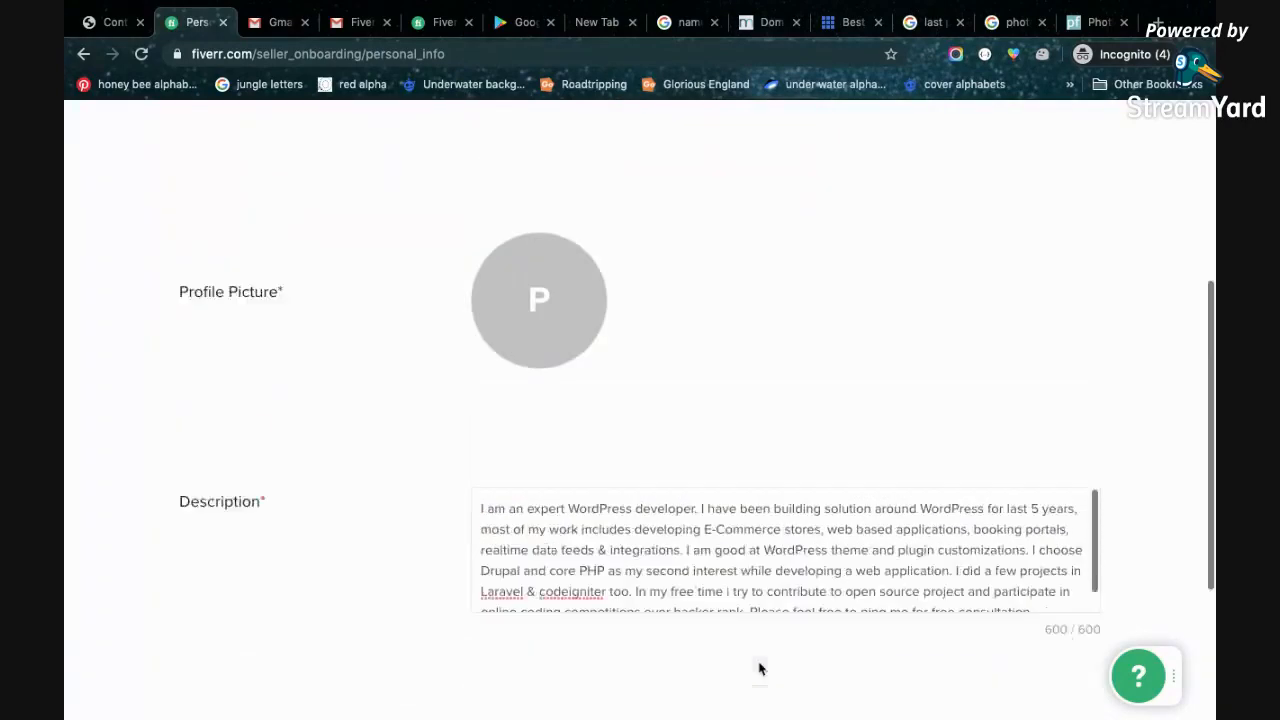
pyautogui.scroll(-6, 754, 510)
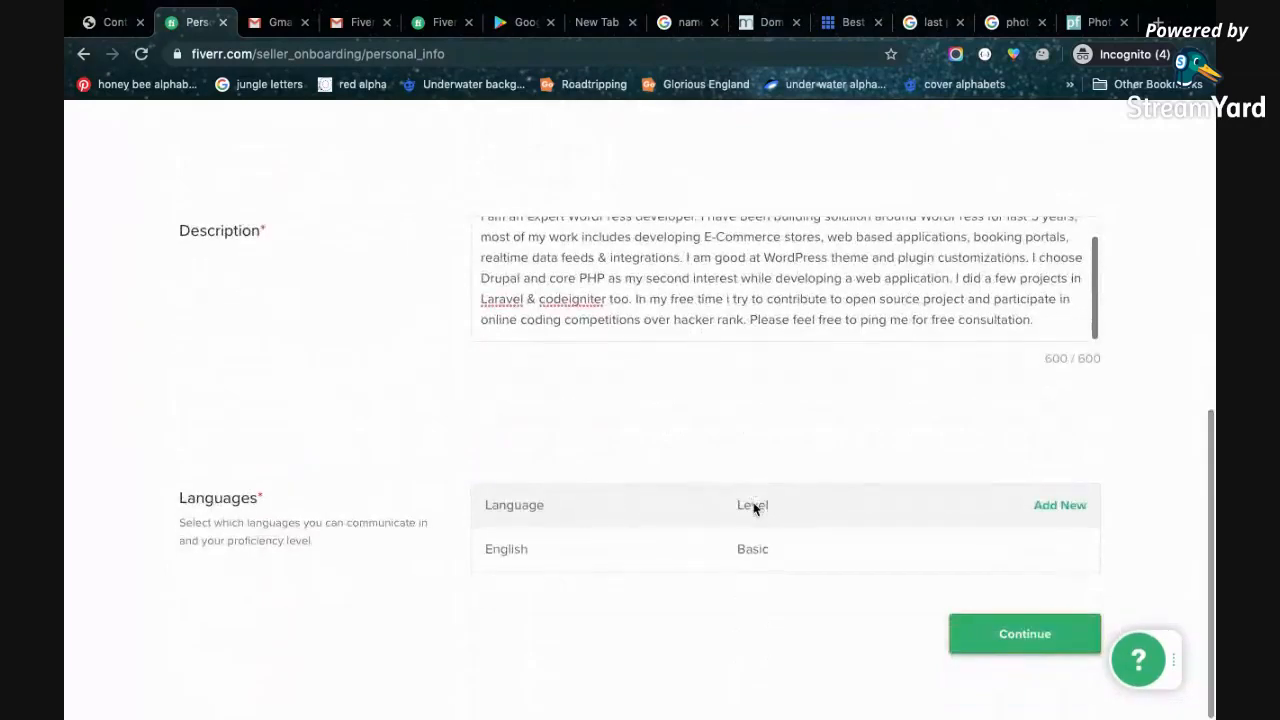
pyautogui.scroll(5, 743, 506)
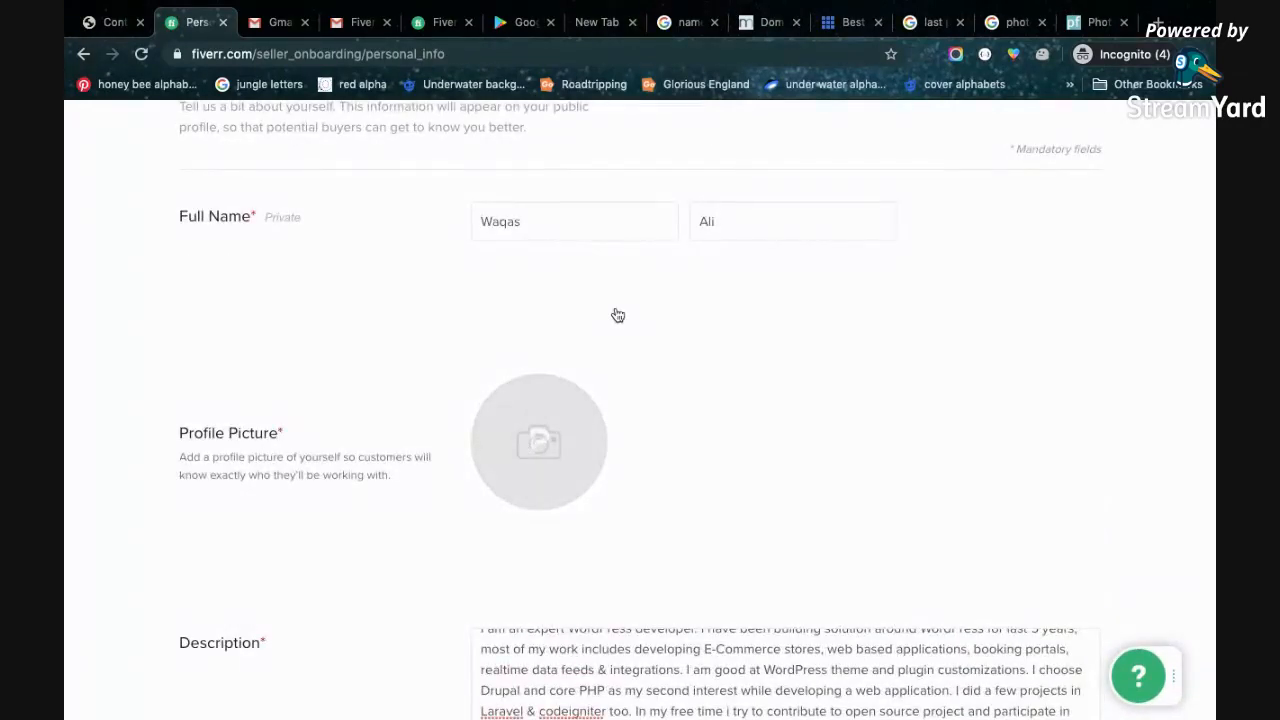
# - Upload e73.vikcy-devc.jpg from the Pictures folder into the Profile Picture circle
pyautogui.click(618, 315)
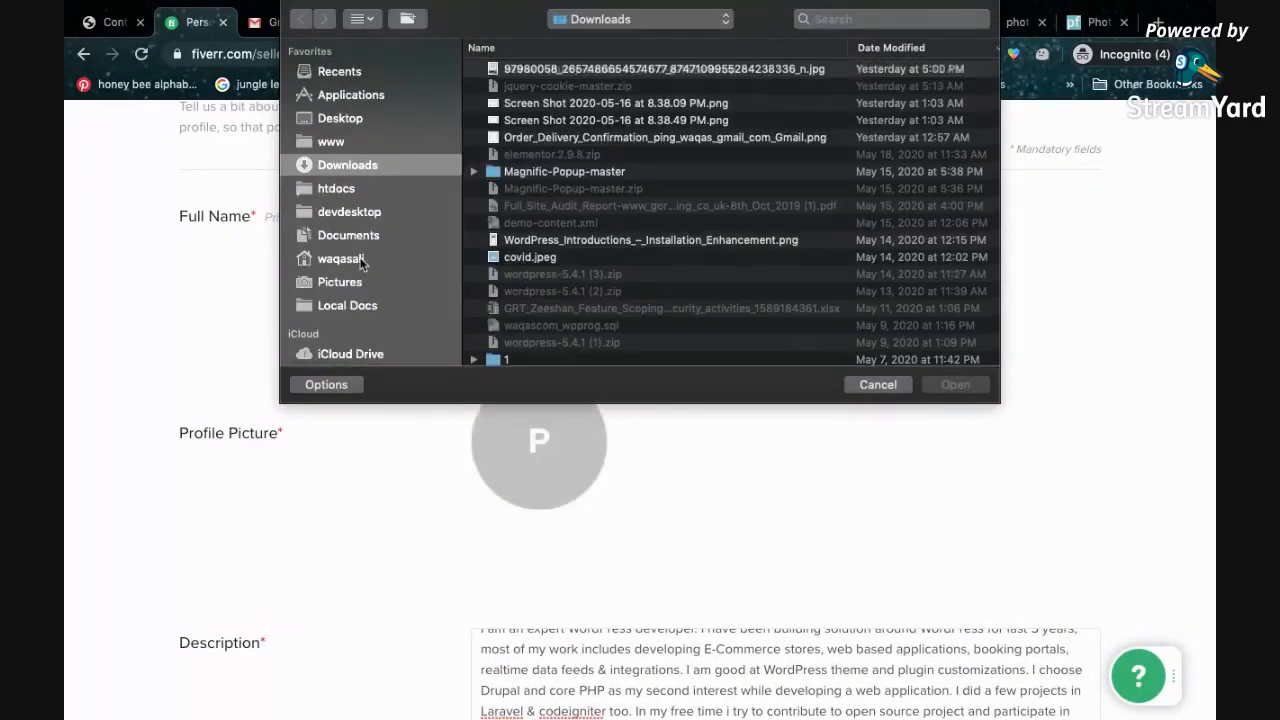
pyautogui.click(345, 282)
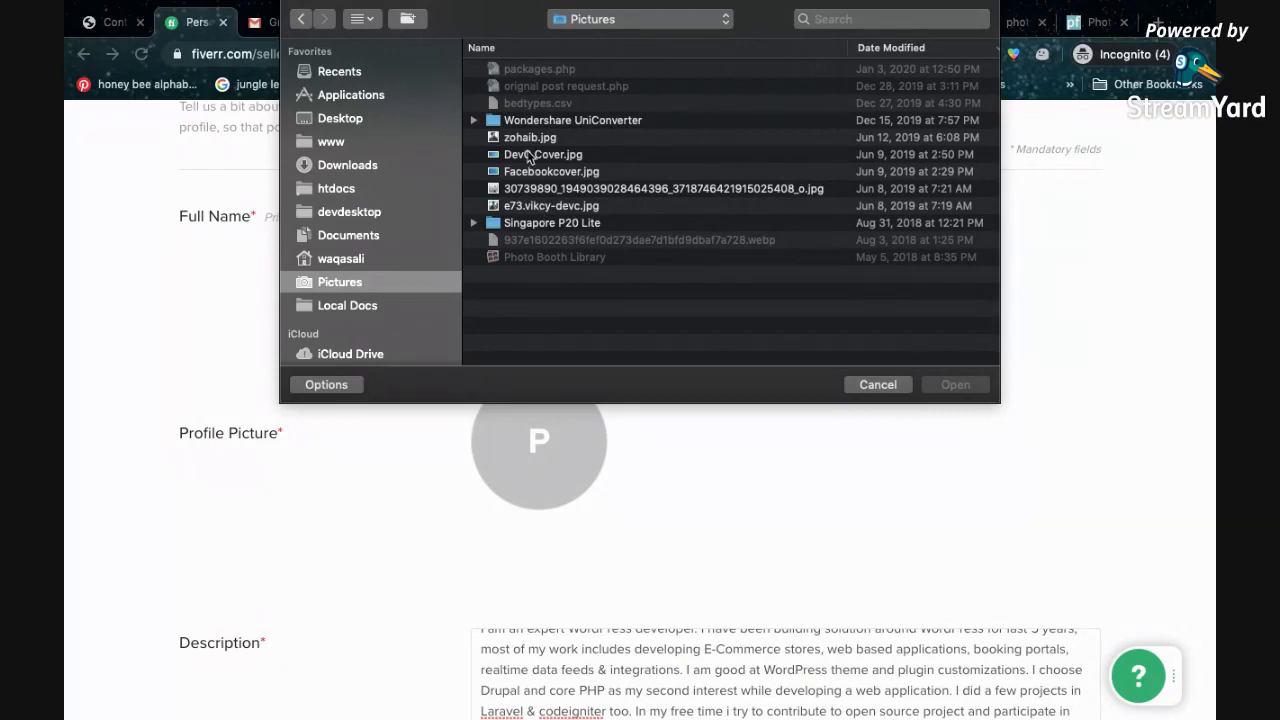
pyautogui.click(524, 207)
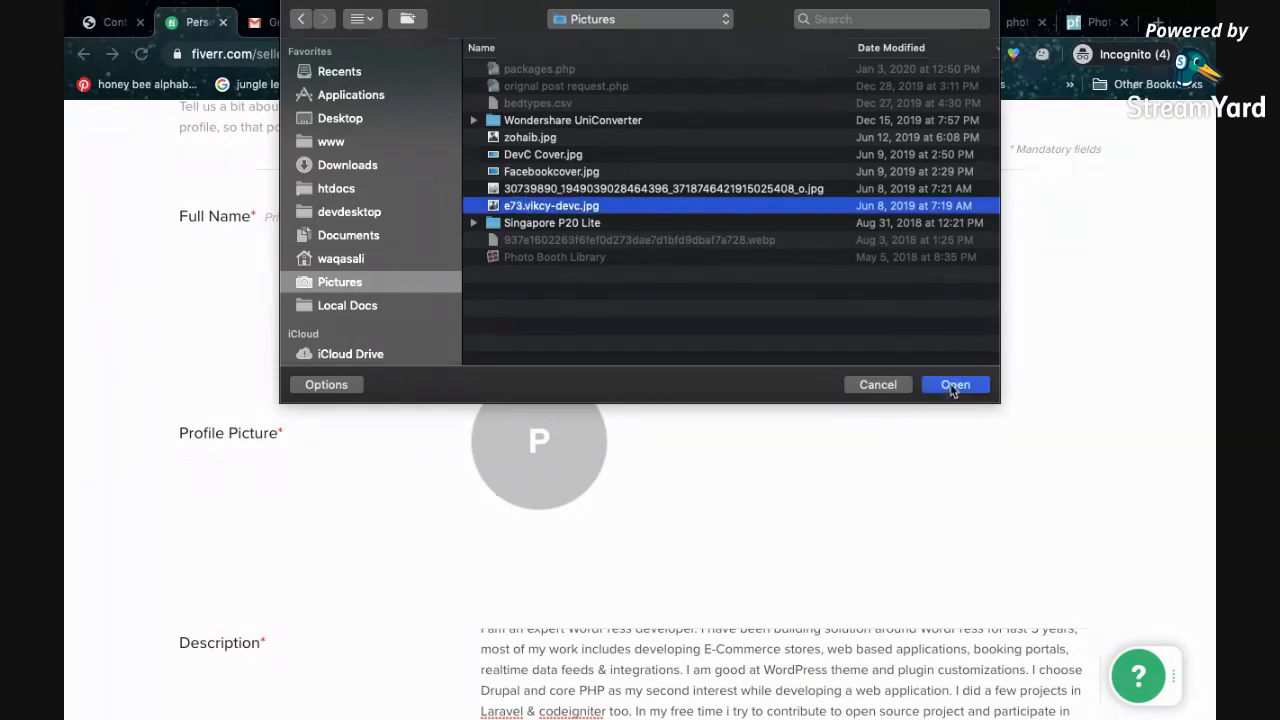
pyautogui.click(953, 386)
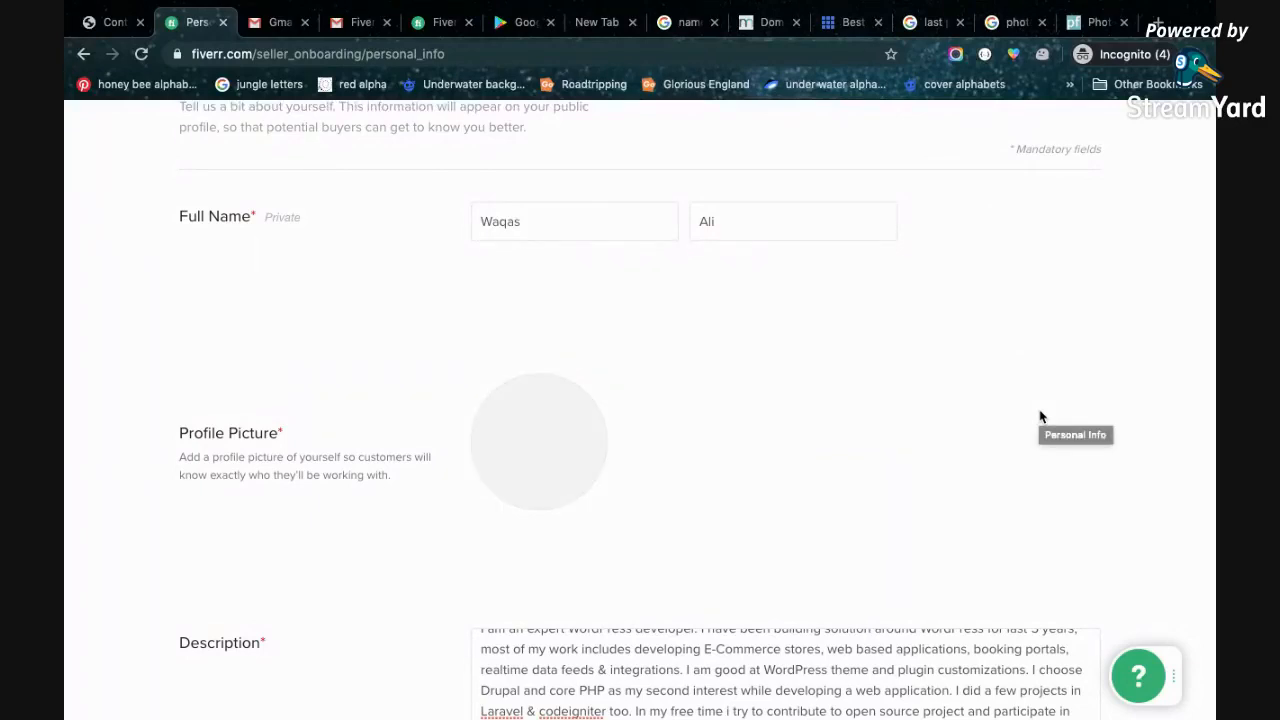
pyautogui.scroll(-5, 977, 540)
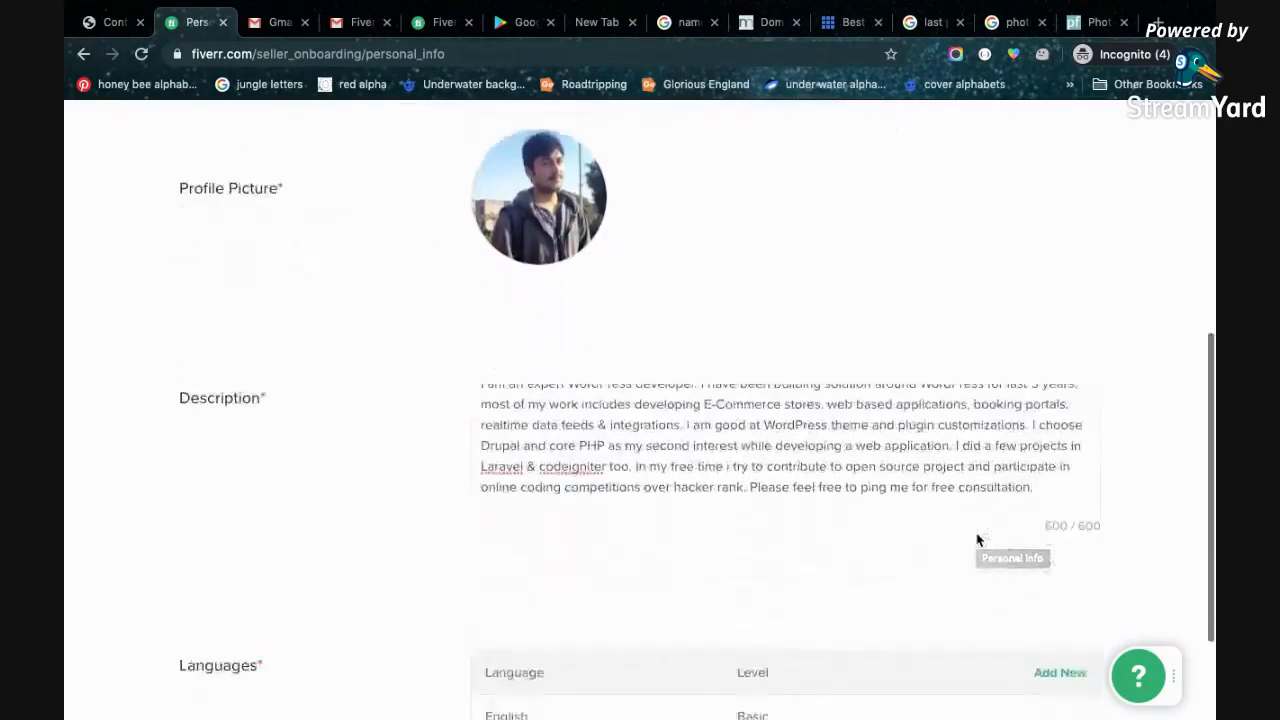
pyautogui.scroll(-3, 977, 540)
# - Save the personal details to reach the Professional Info step at 30% completion
pyautogui.click(1006, 651)
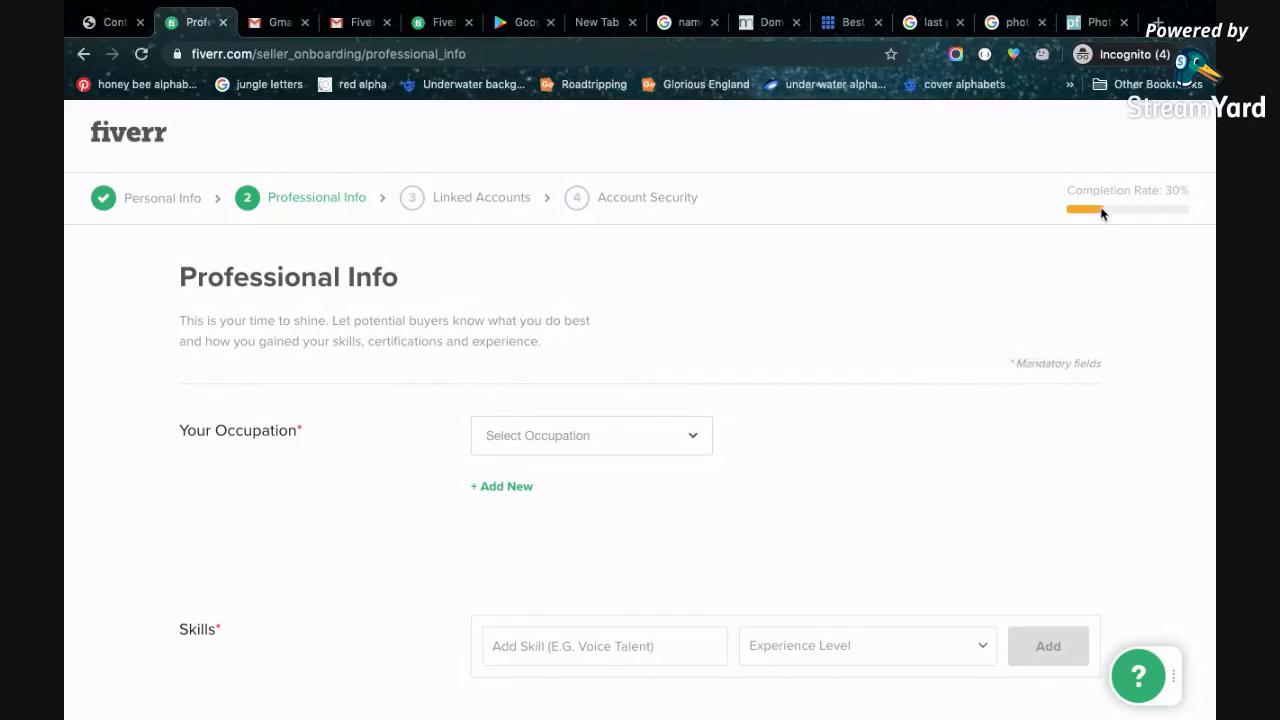
pyautogui.scroll(-1, 871, 333)
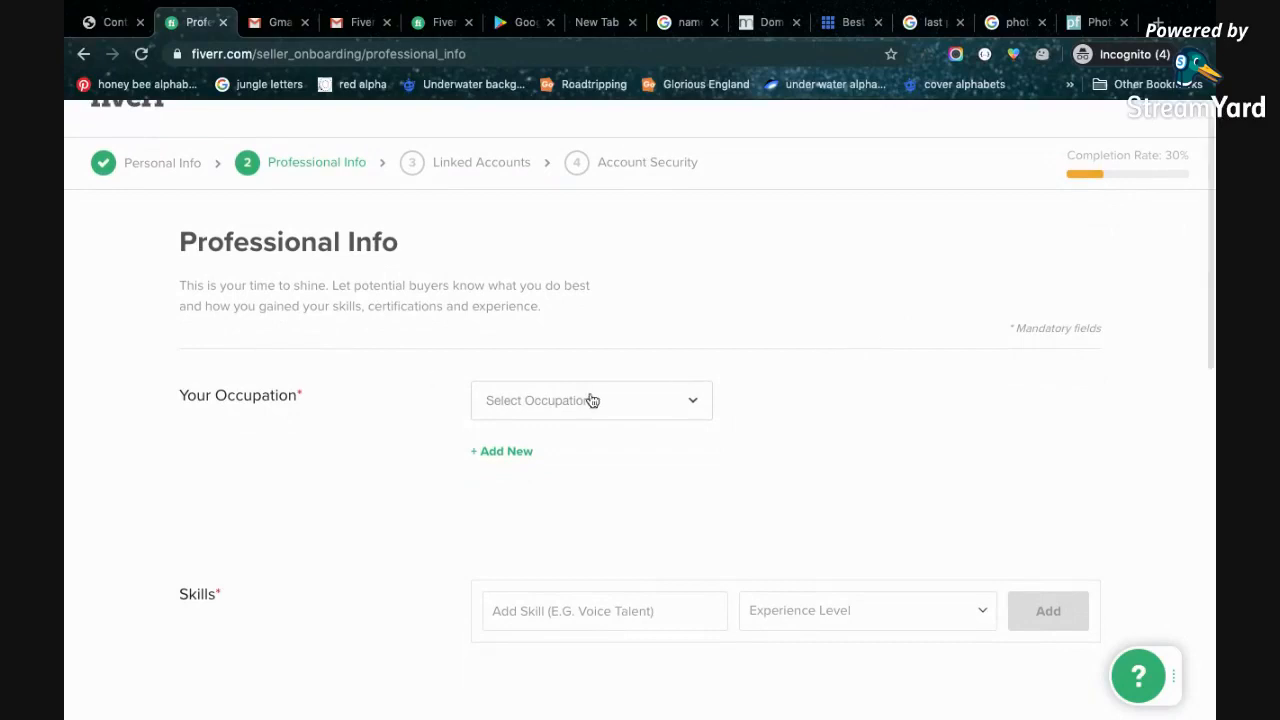
# - Set the occupation to Programming & Tech
pyautogui.click(672, 406)
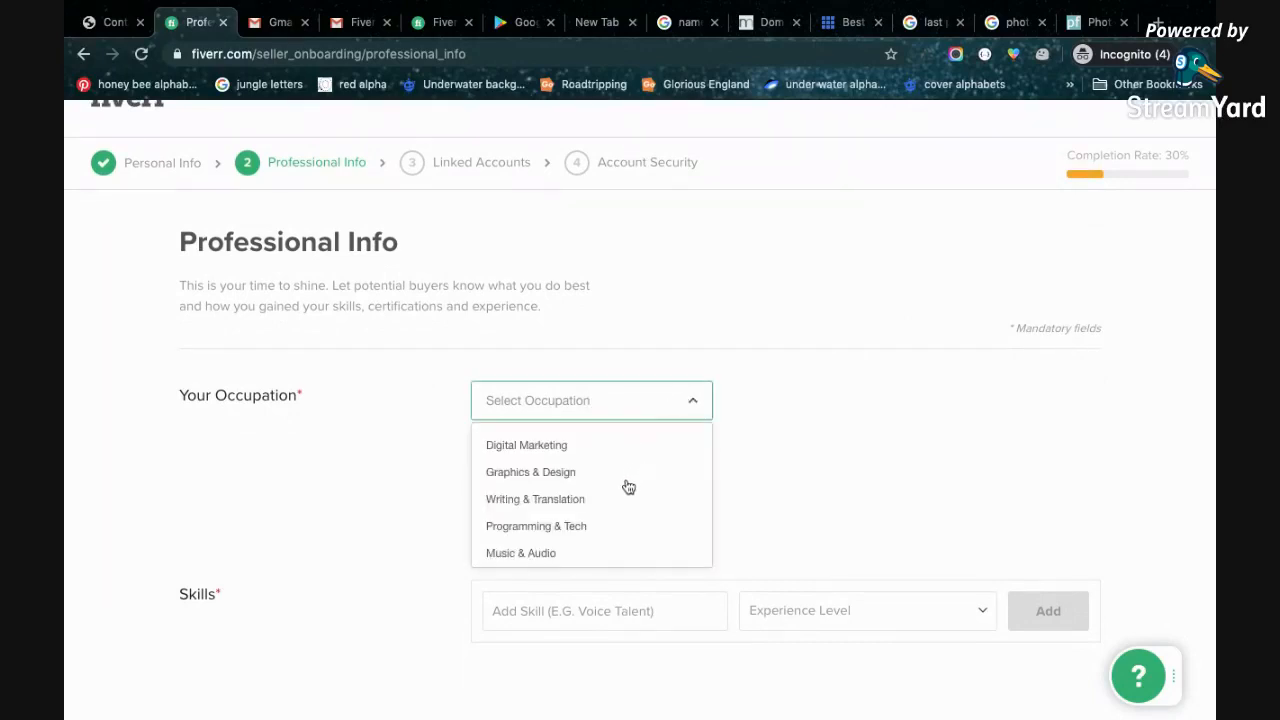
pyautogui.scroll(-2, 588, 527)
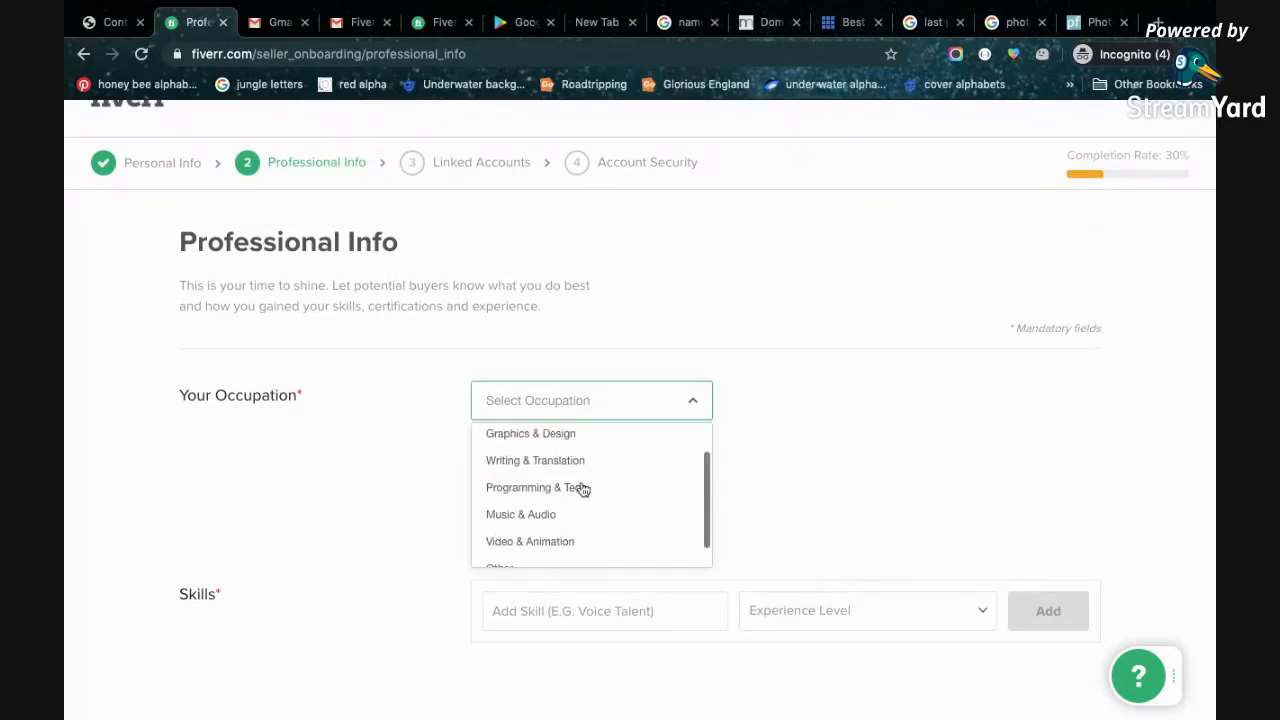
pyautogui.scroll(1, 585, 522)
pyautogui.click(575, 490)
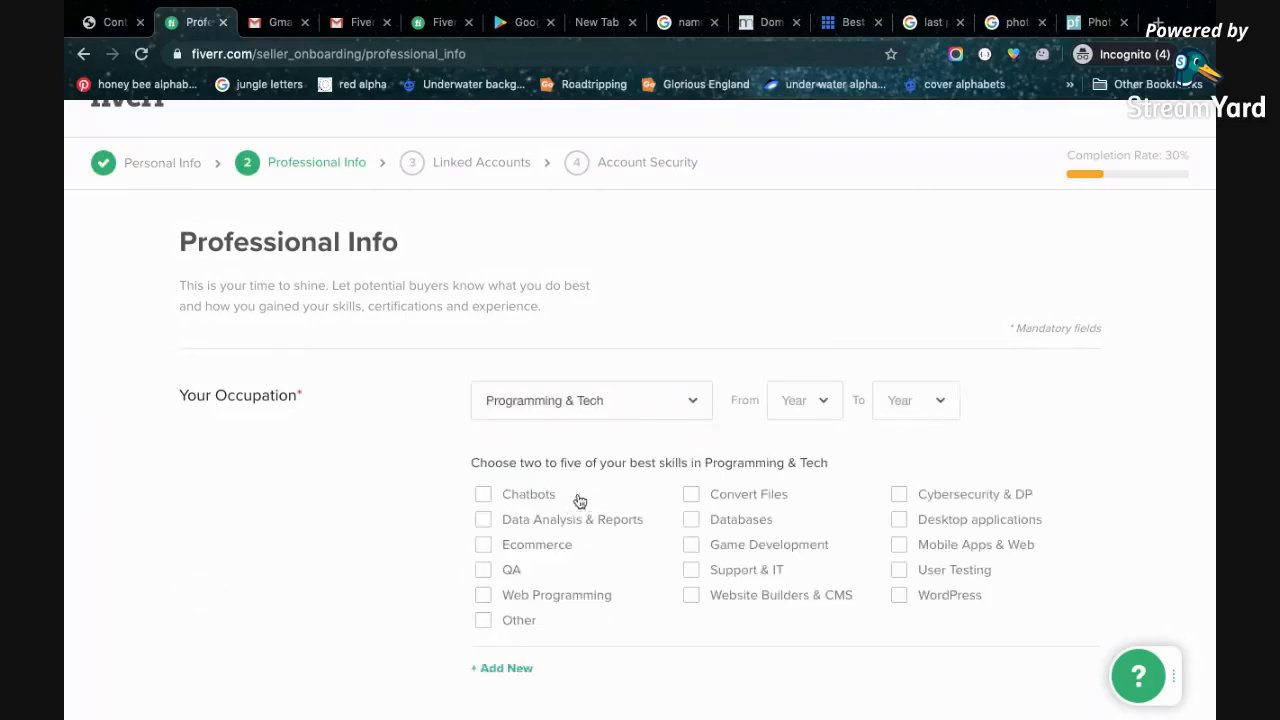
# - Check WordPress, Website Builders & CMS, Web Programming, Databases and Ecommerce as occupation skills
pyautogui.scroll(-2, 626, 415)
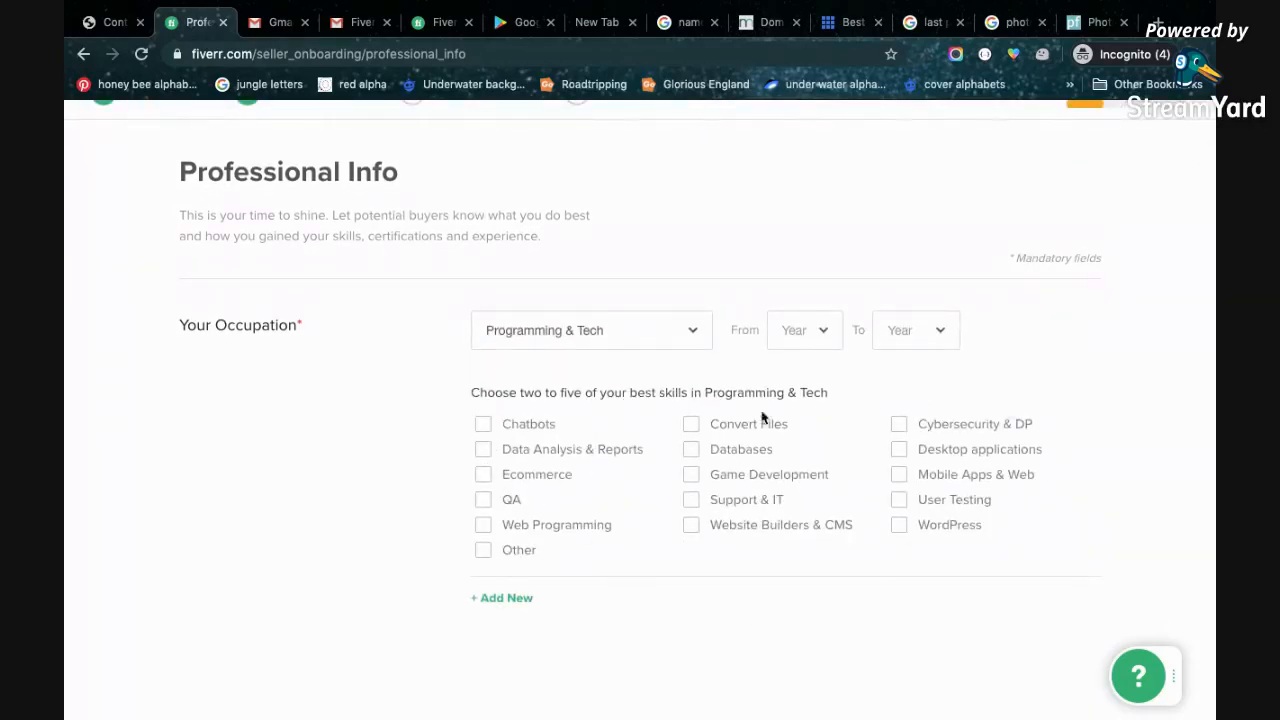
pyautogui.click(897, 526)
pyautogui.scroll(-2, 1030, 355)
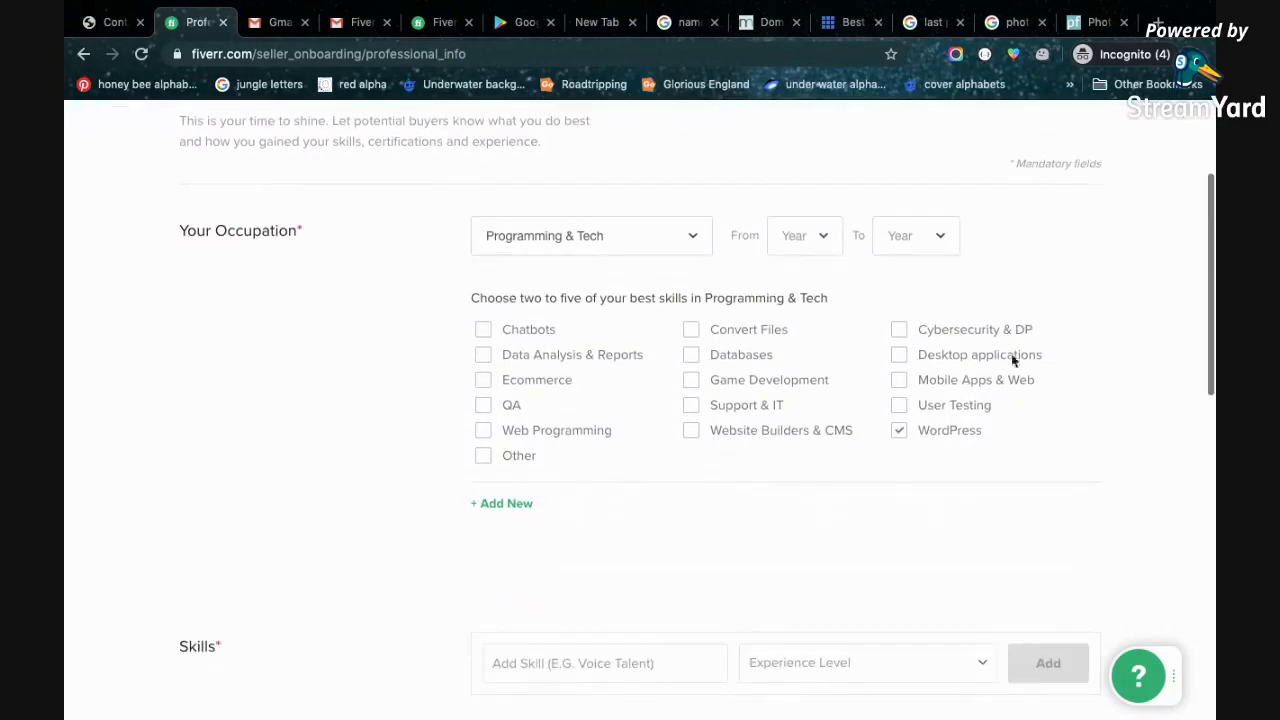
pyautogui.click(690, 434)
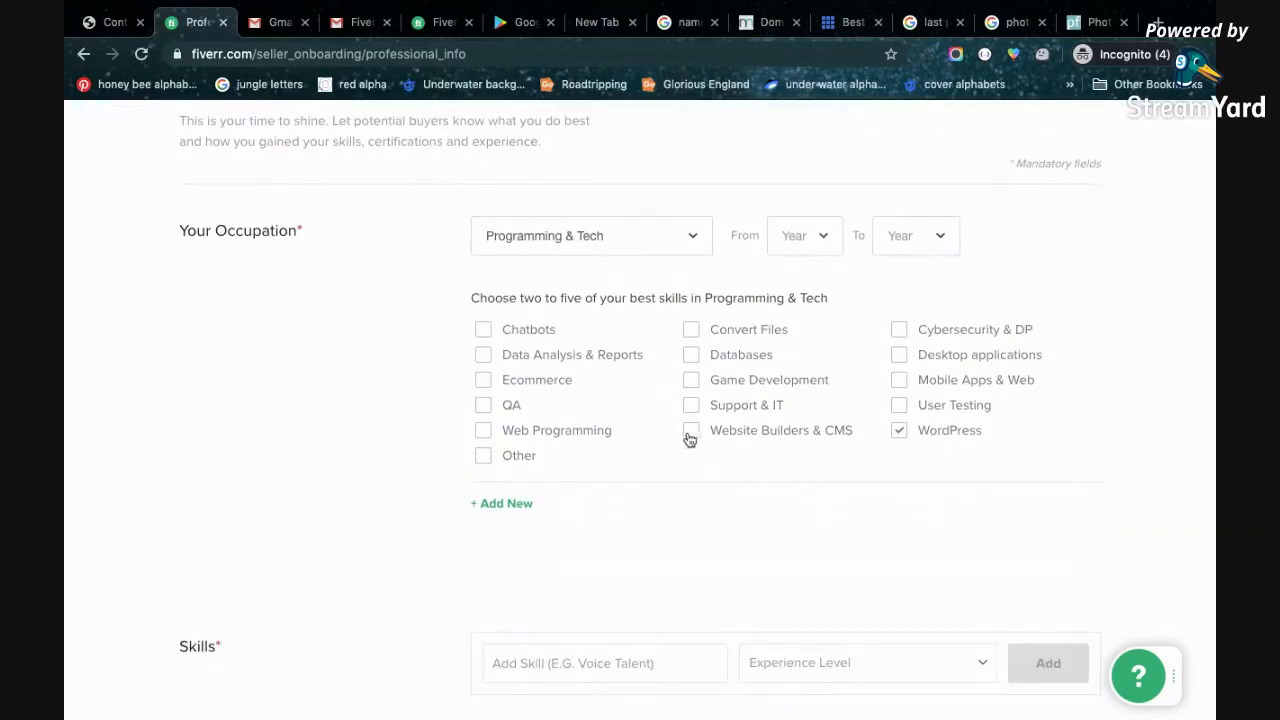
pyautogui.click(488, 434)
pyautogui.click(693, 358)
pyautogui.click(484, 381)
pyautogui.scroll(-1, 585, 541)
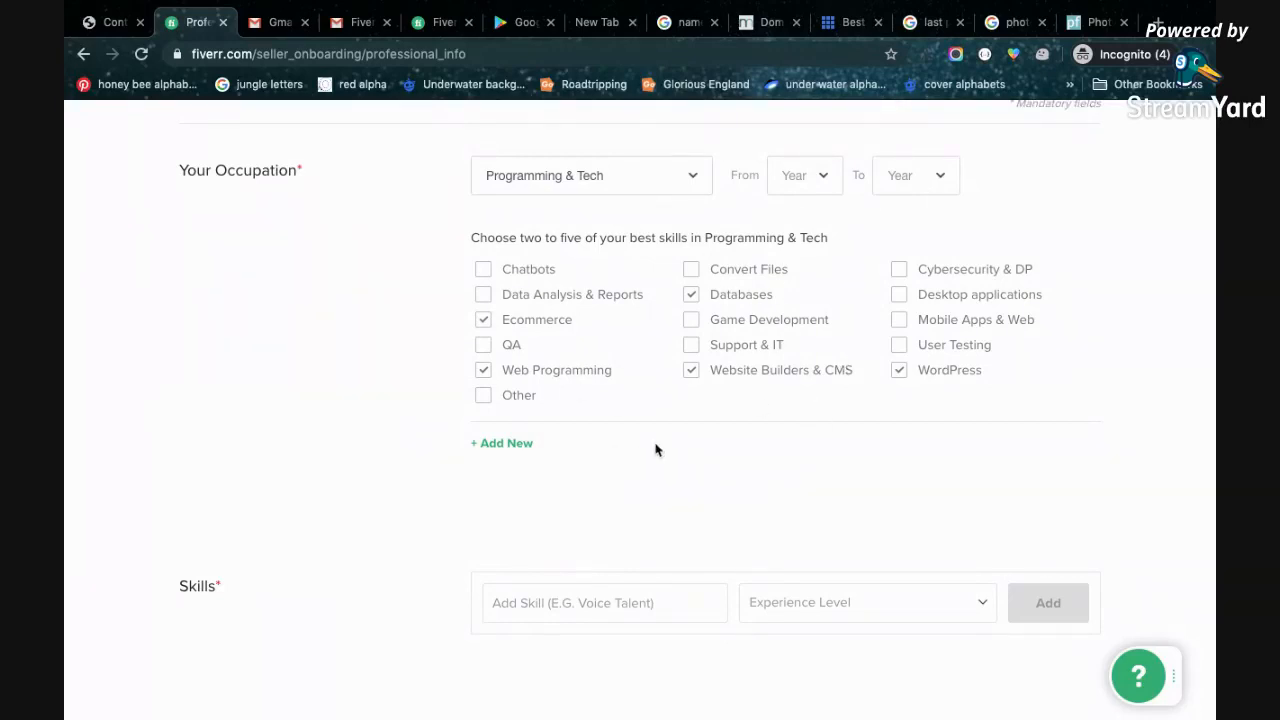
pyautogui.scroll(-1, 655, 450)
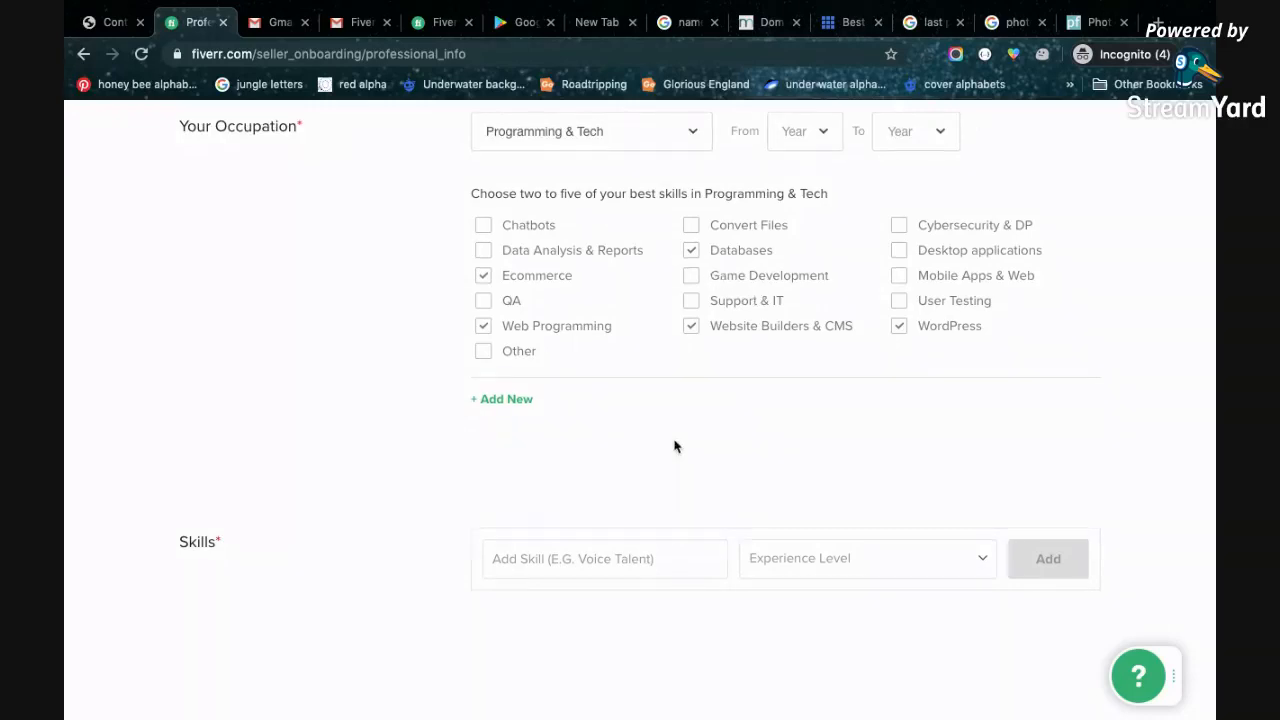
pyautogui.scroll(-2, 674, 446)
pyautogui.scroll(3, 663, 330)
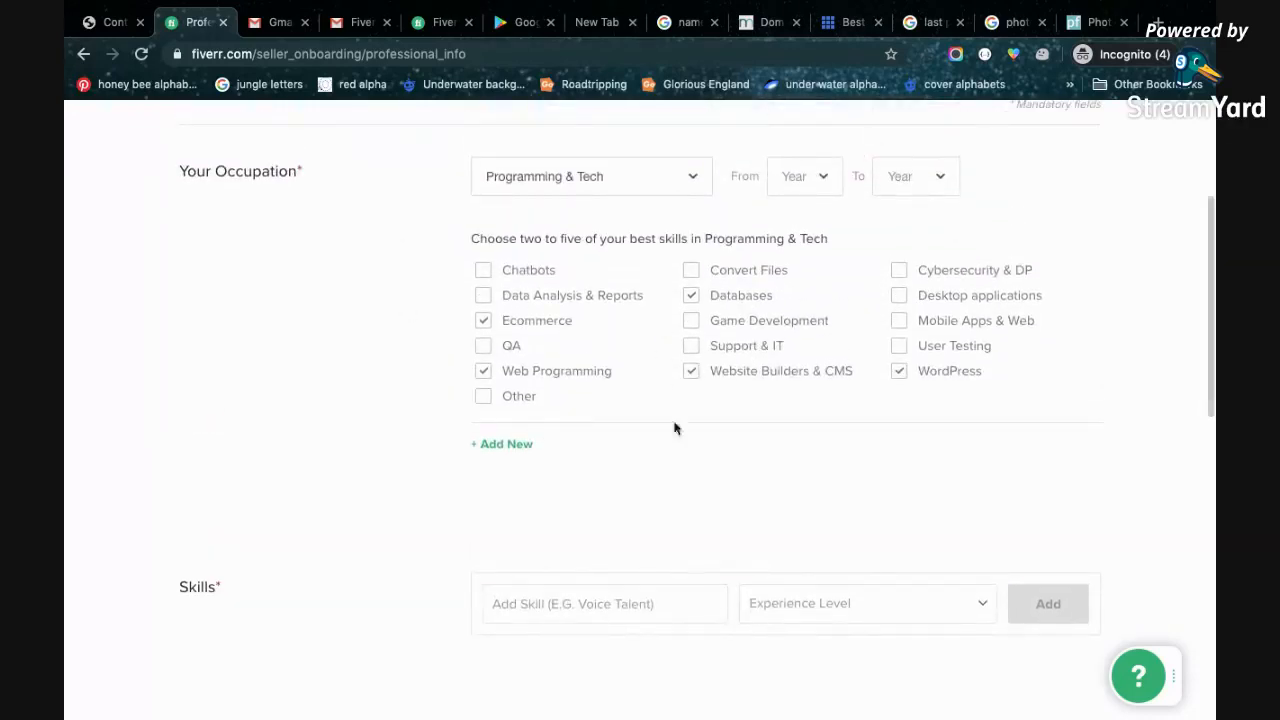
# - Add Wordpress to the Skills table at Expert level
pyautogui.scroll(-3, 623, 440)
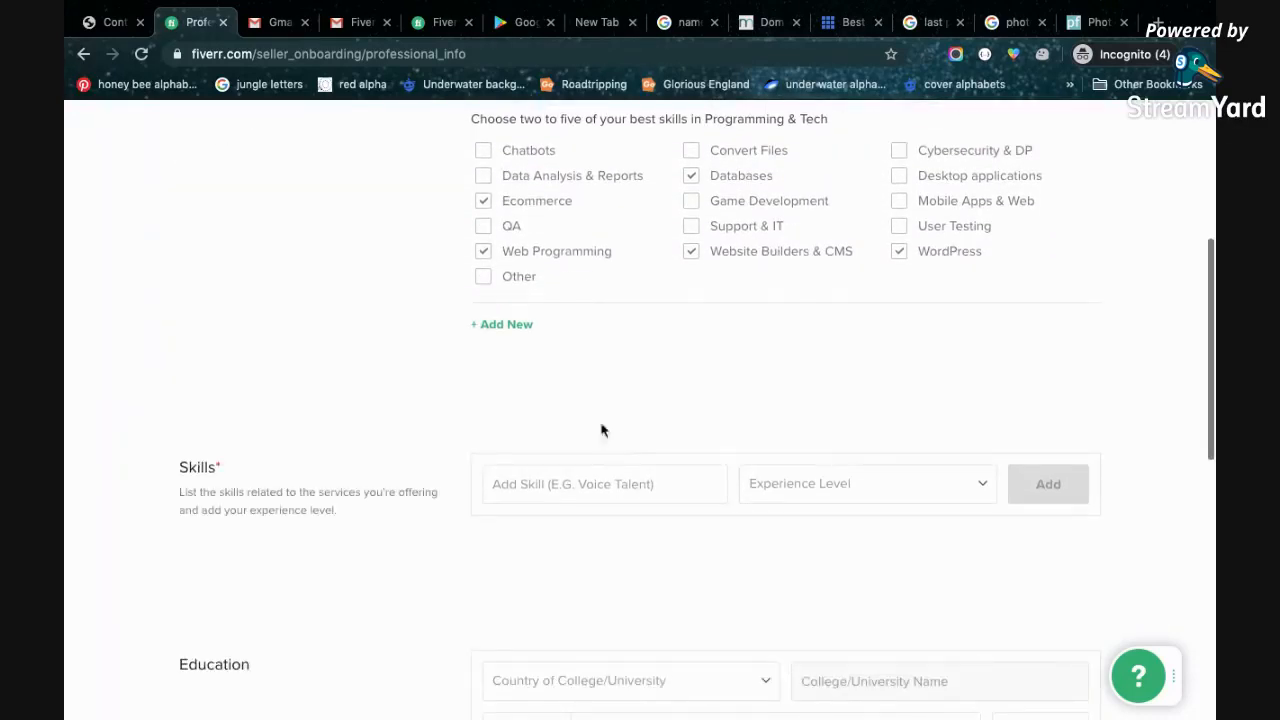
pyautogui.scroll(-2, 478, 457)
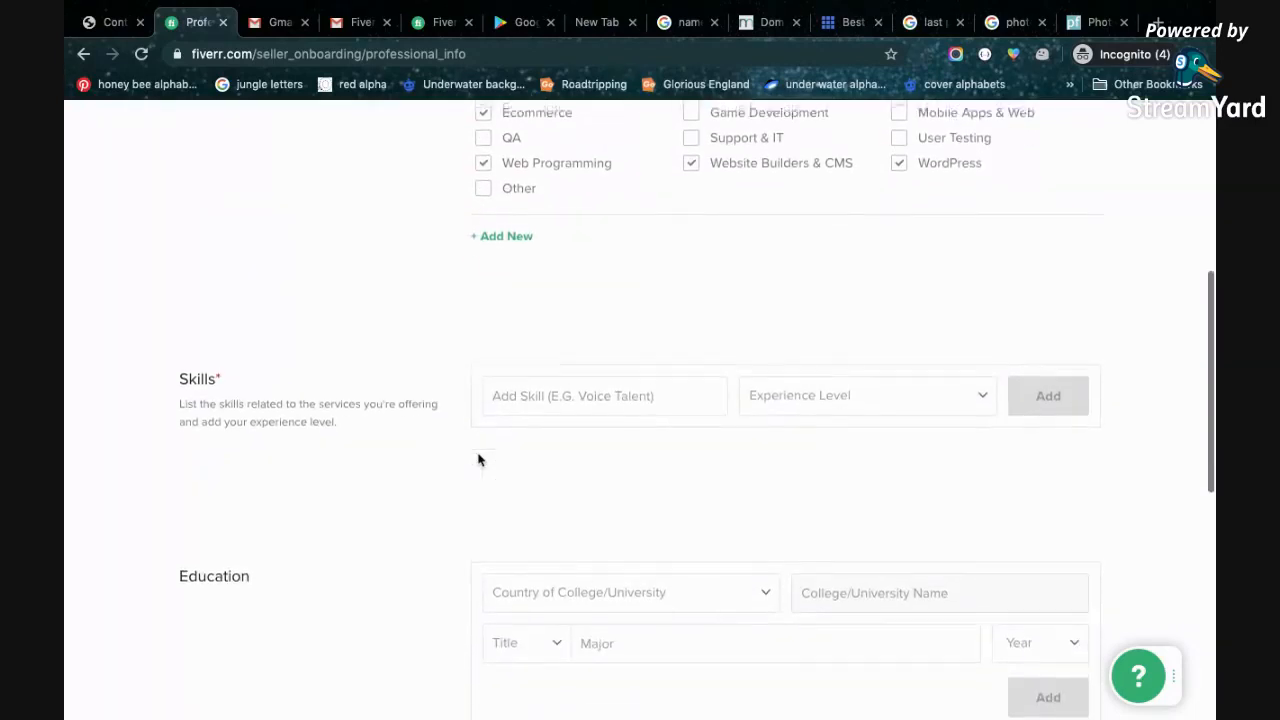
pyautogui.click(796, 390)
pyautogui.click(800, 316)
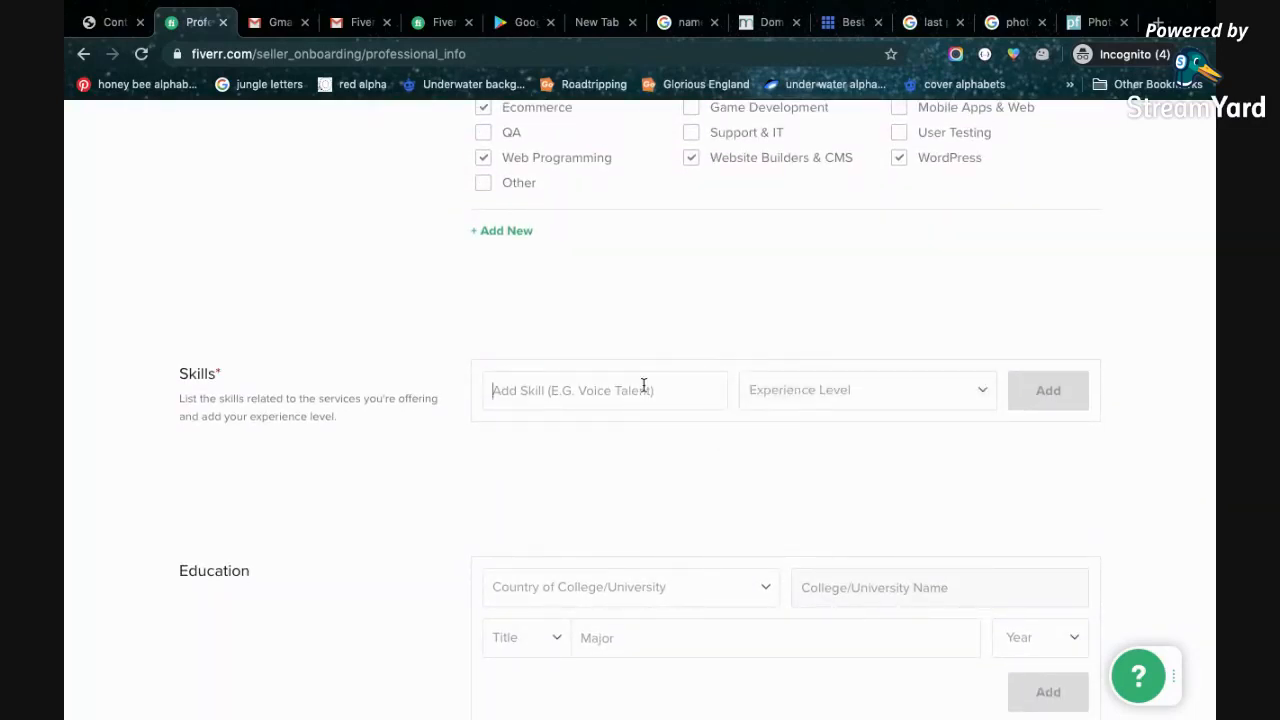
pyautogui.click(678, 317)
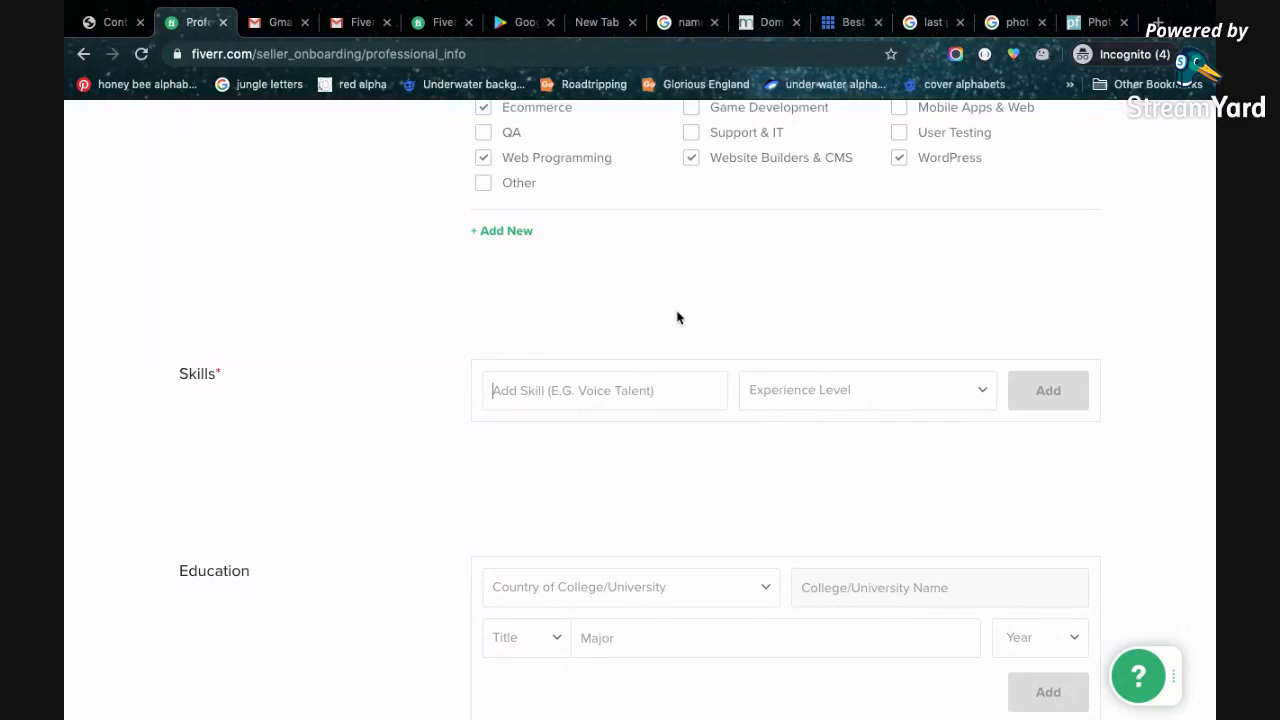
pyautogui.write('WordPress')
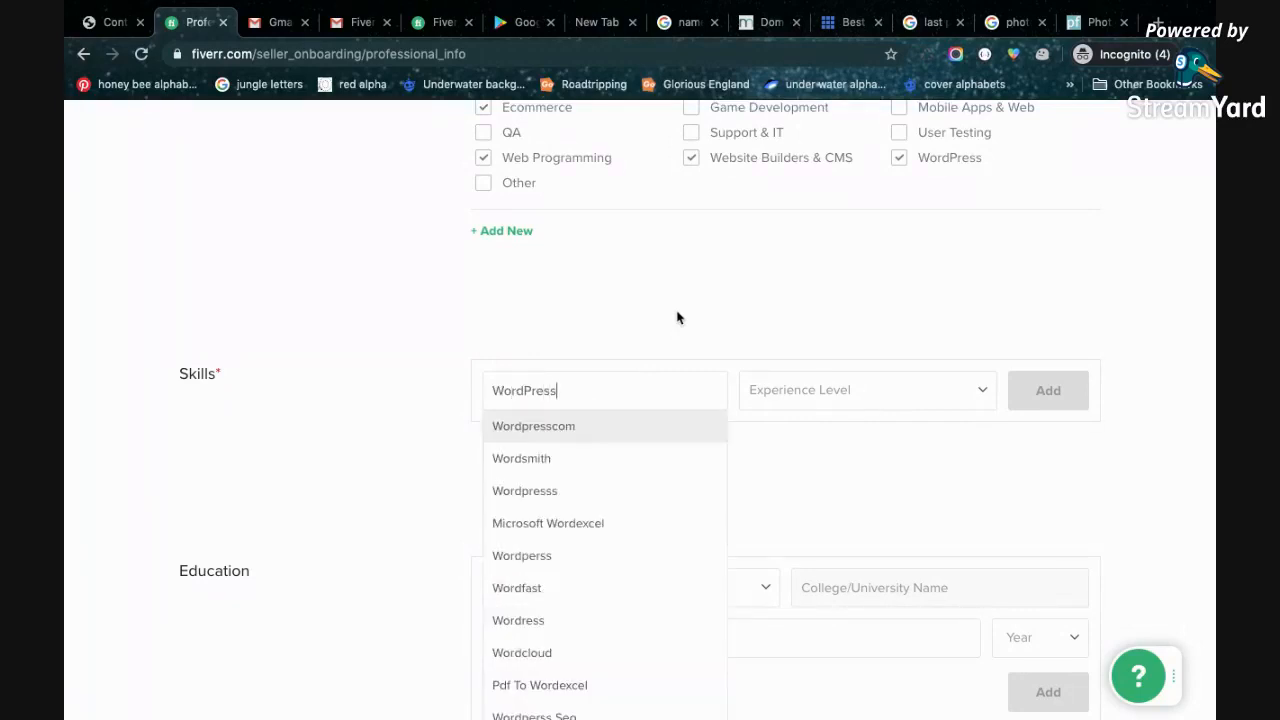
pyautogui.click(590, 521)
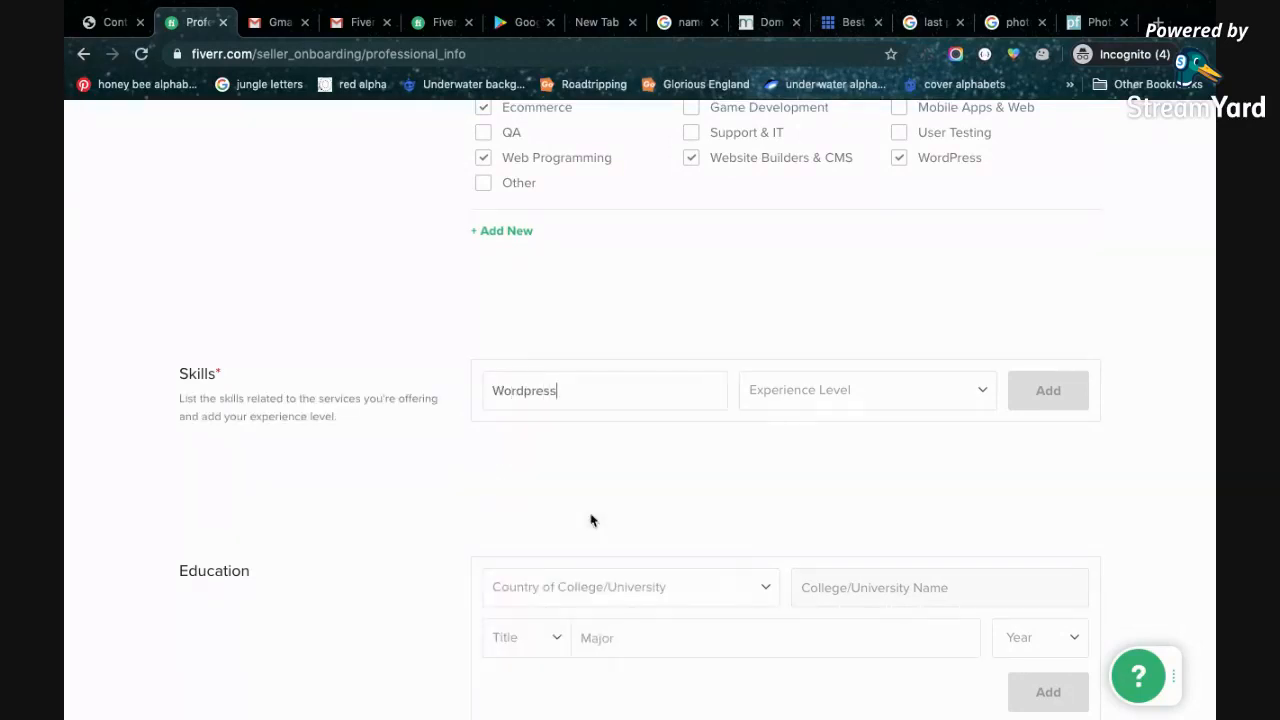
pyautogui.click(824, 390)
pyautogui.click(823, 431)
pyautogui.click(1048, 392)
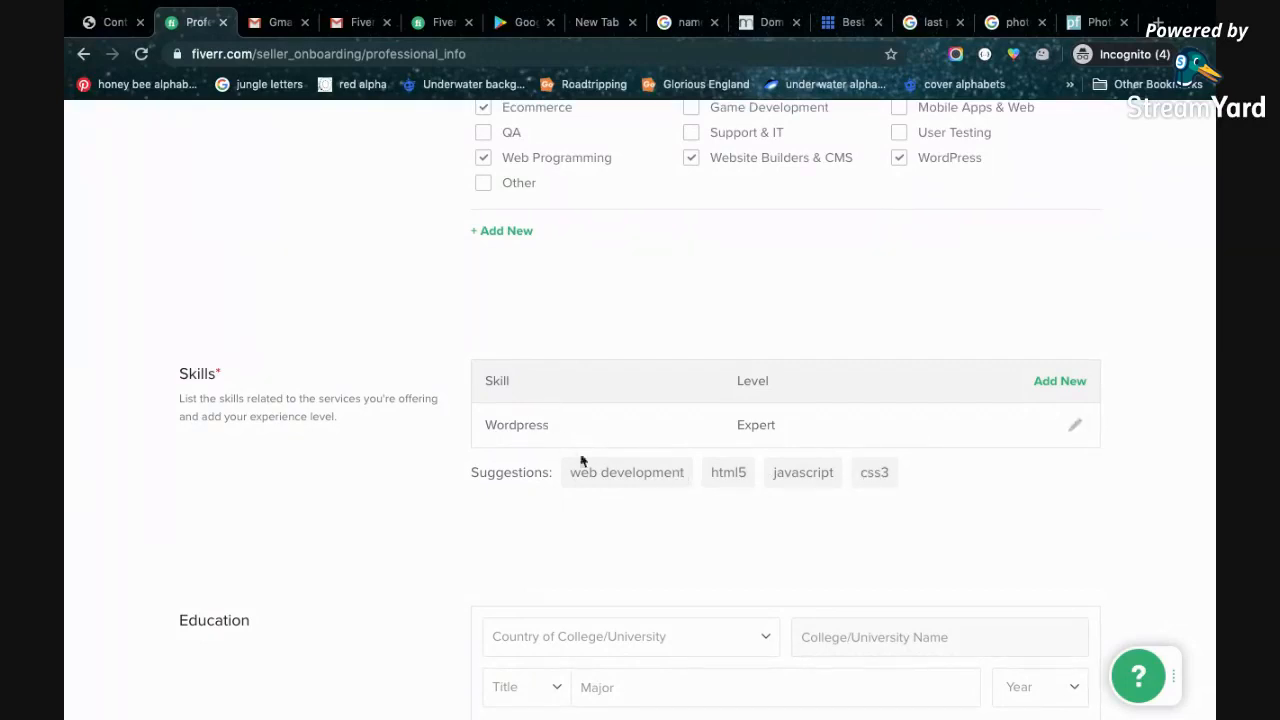
# - Add Web Development at Expert and Javascript at Intermediate from the suggestions
pyautogui.click(610, 473)
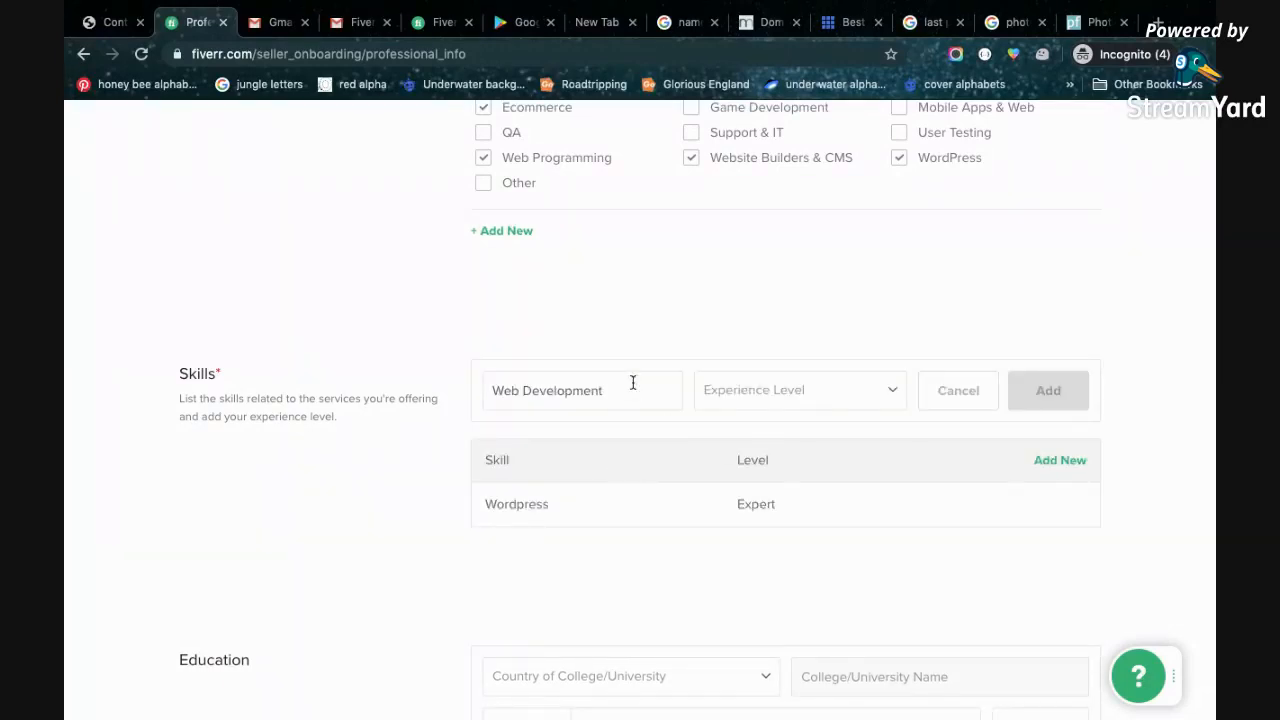
pyautogui.click(805, 397)
pyautogui.click(806, 430)
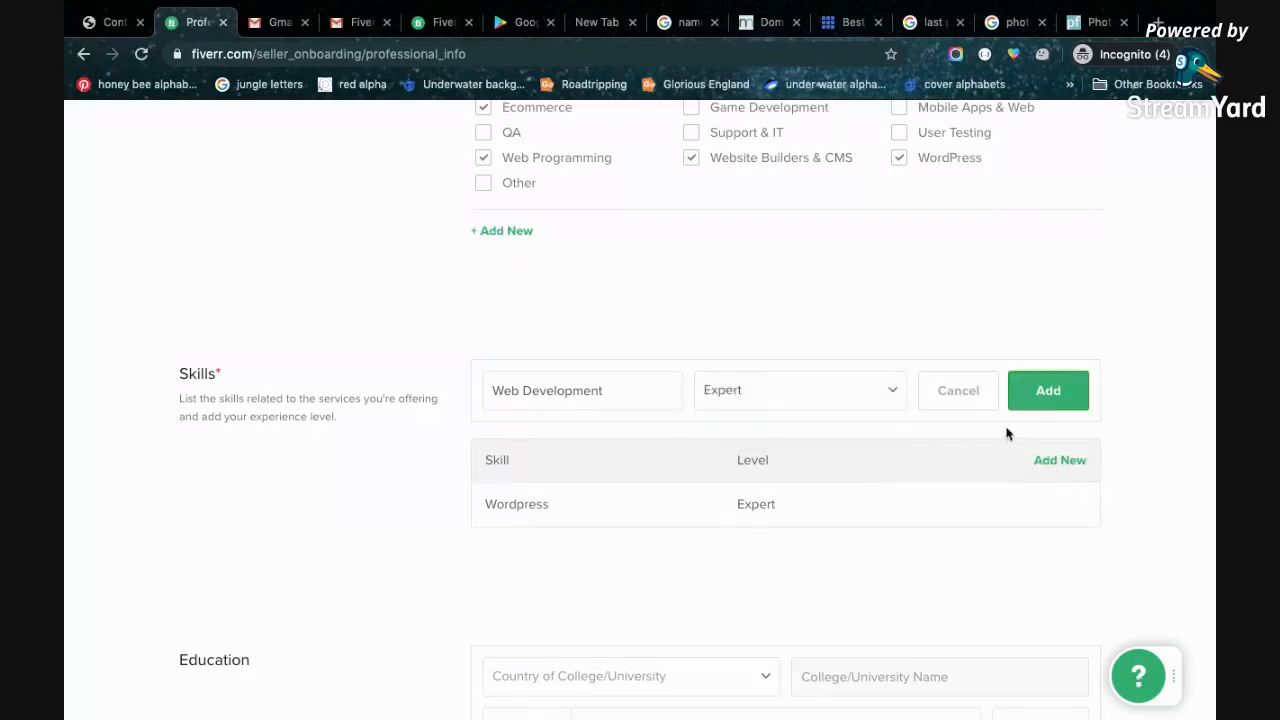
pyautogui.click(1046, 405)
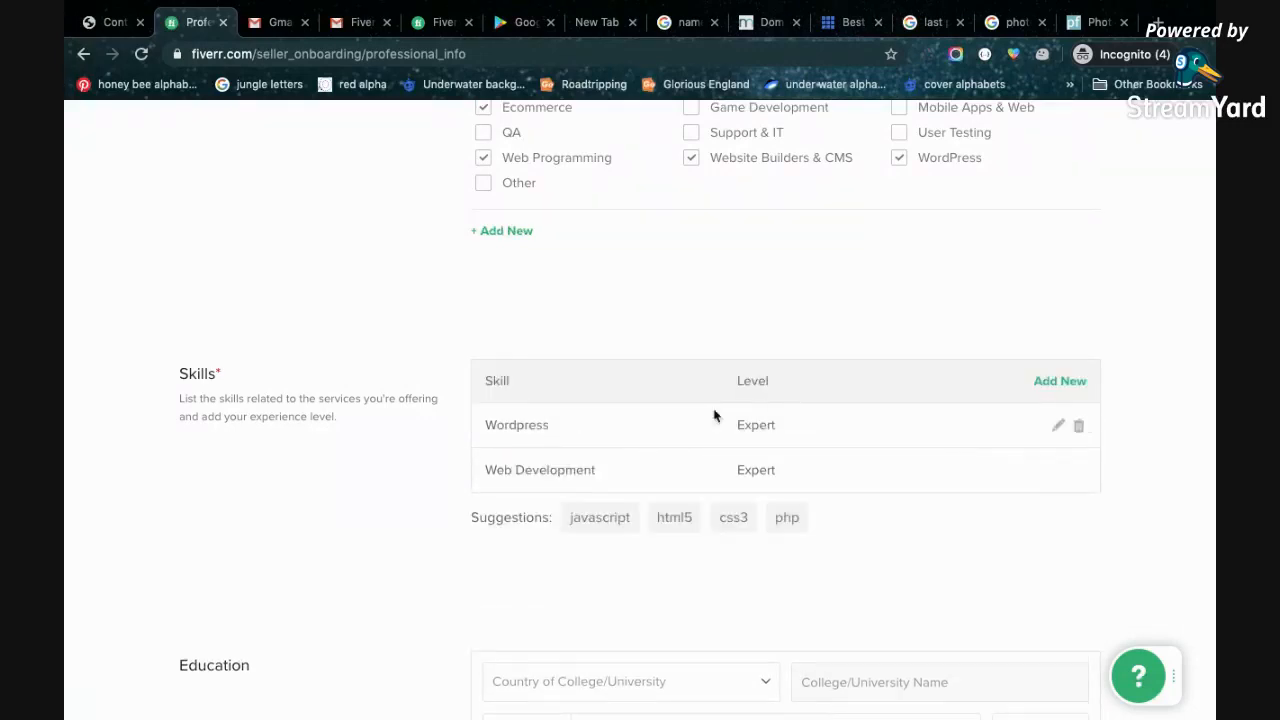
pyautogui.click(608, 524)
pyautogui.click(783, 403)
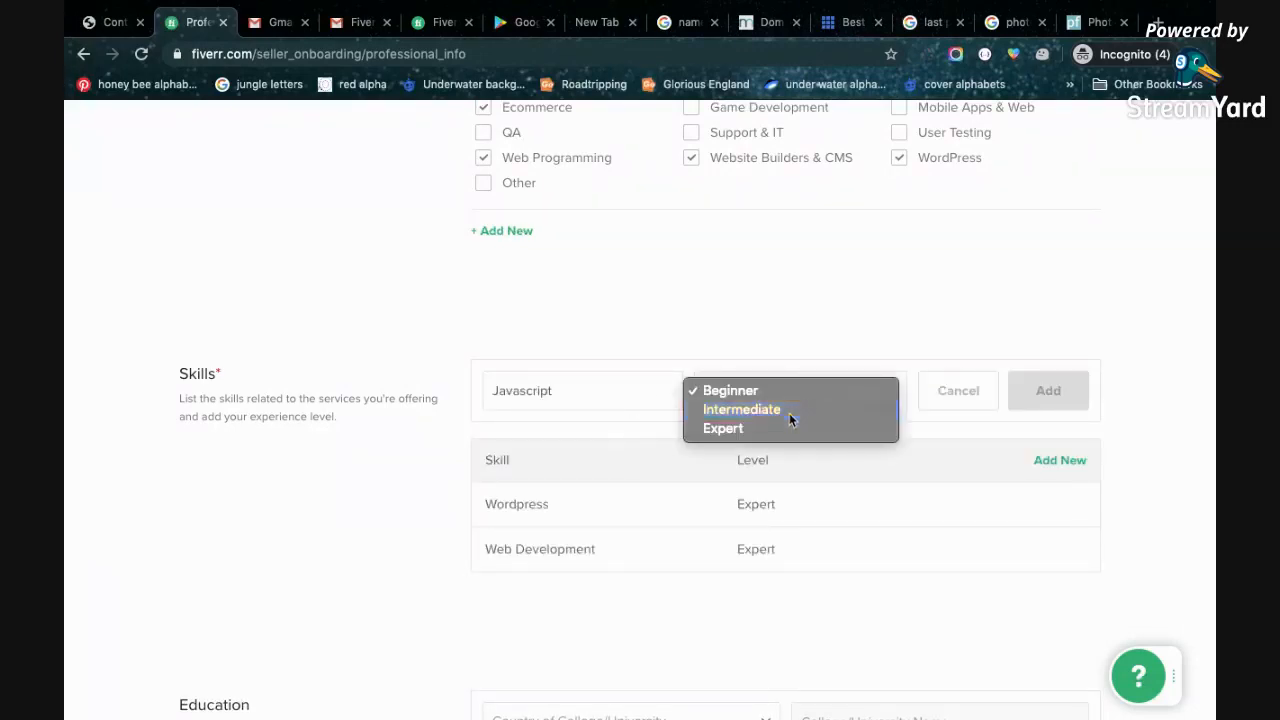
pyautogui.click(790, 419)
pyautogui.click(1048, 405)
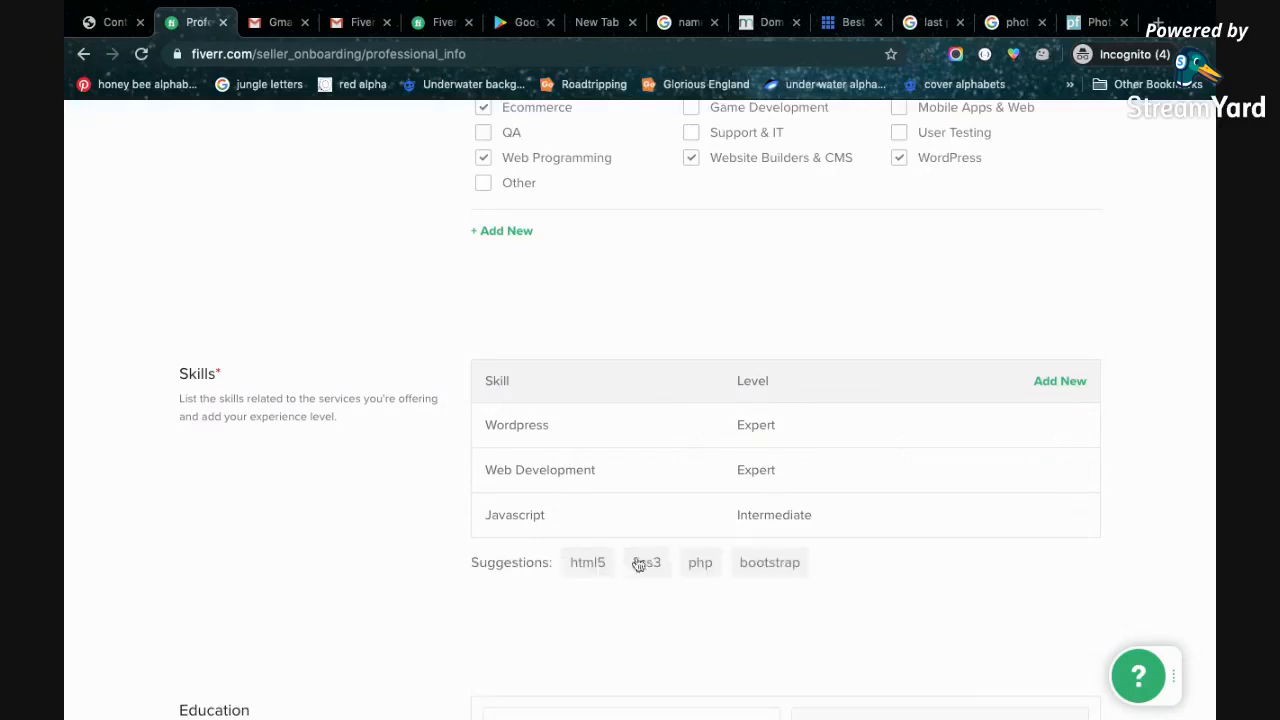
# - Add Html5 at Intermediate and Php at Expert
pyautogui.click(588, 563)
pyautogui.click(797, 405)
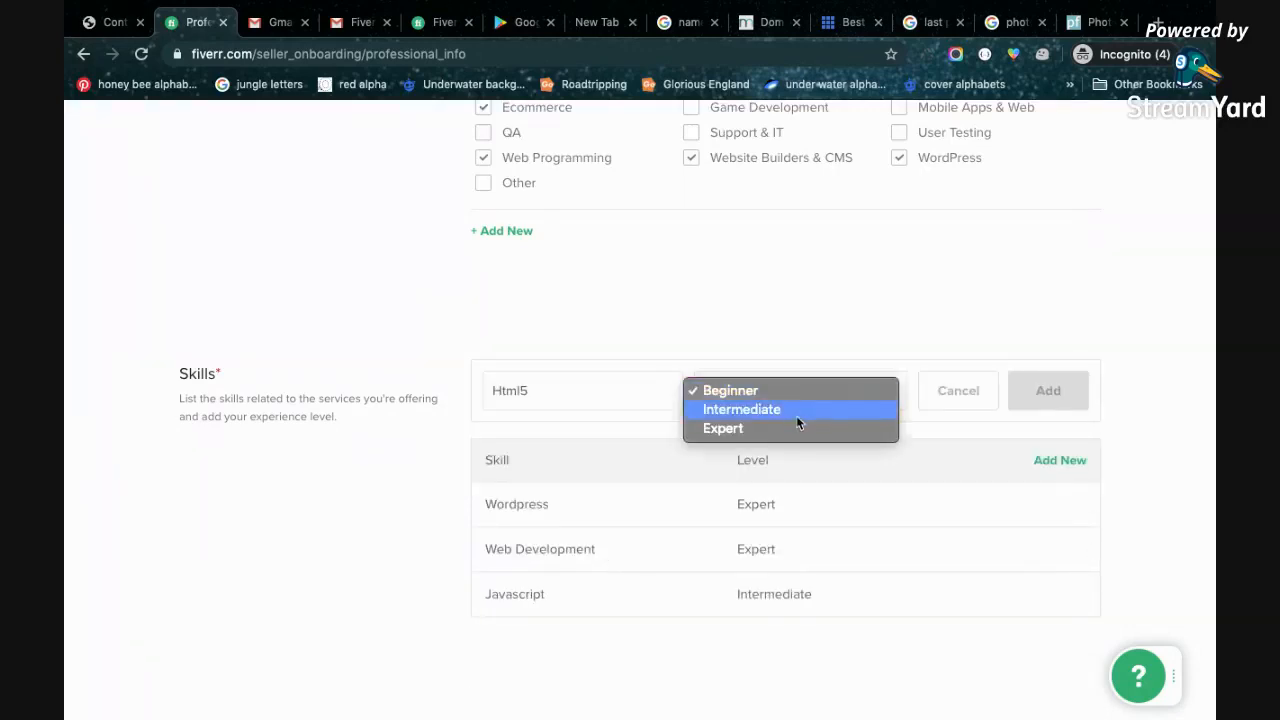
pyautogui.click(796, 415)
pyautogui.click(1049, 391)
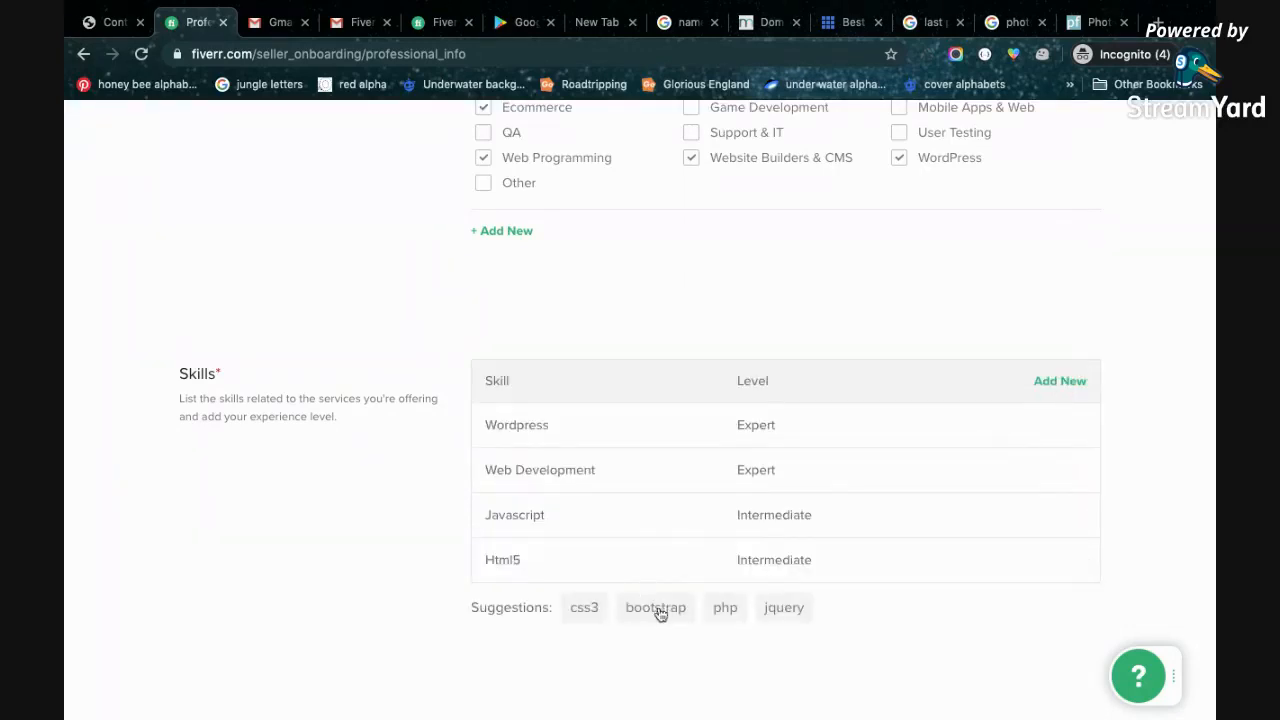
pyautogui.click(723, 607)
pyautogui.click(774, 390)
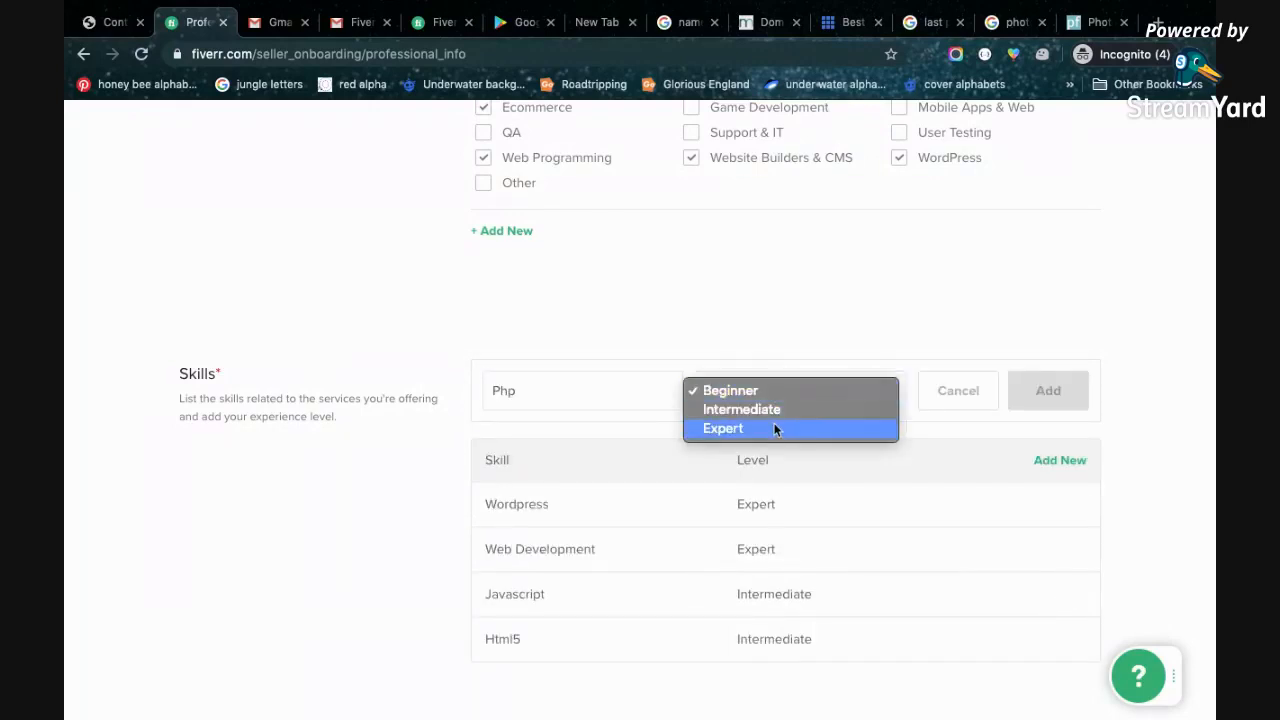
pyautogui.click(774, 428)
pyautogui.click(1035, 410)
# - Add Mysql and Css3, both at Intermediate level
pyautogui.scroll(-2, 900, 500)
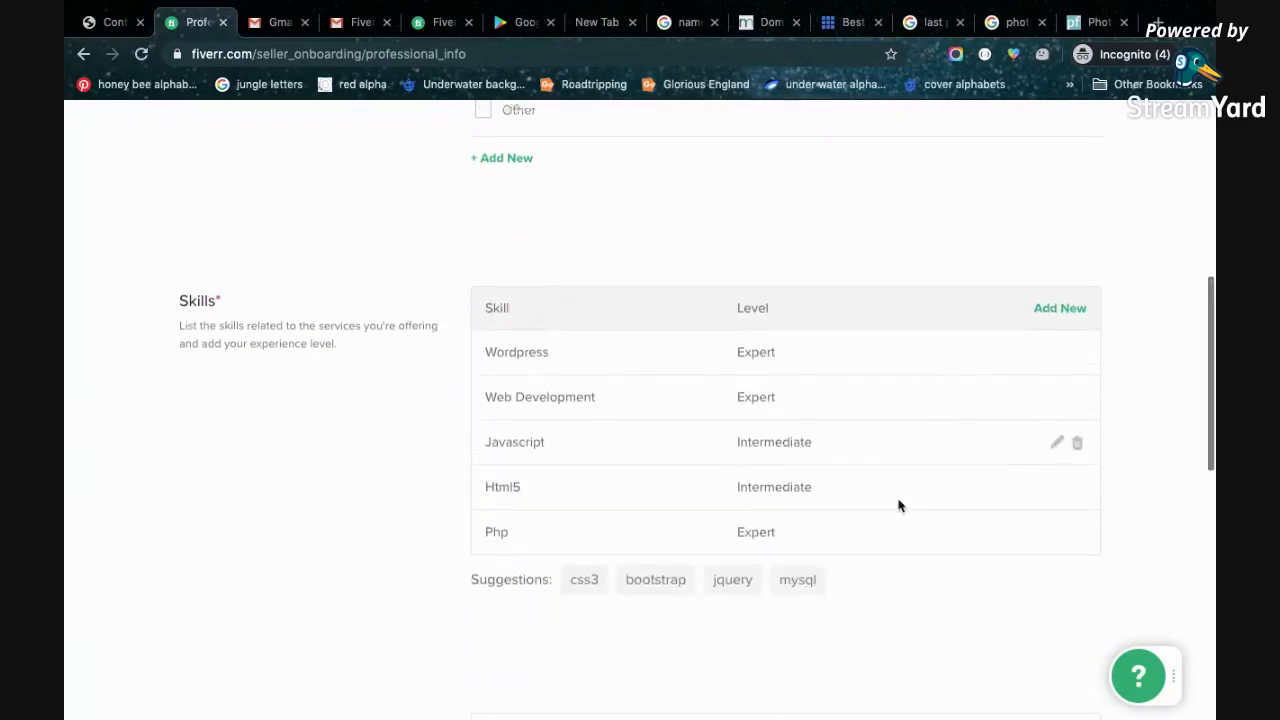
pyautogui.click(799, 540)
pyautogui.click(796, 284)
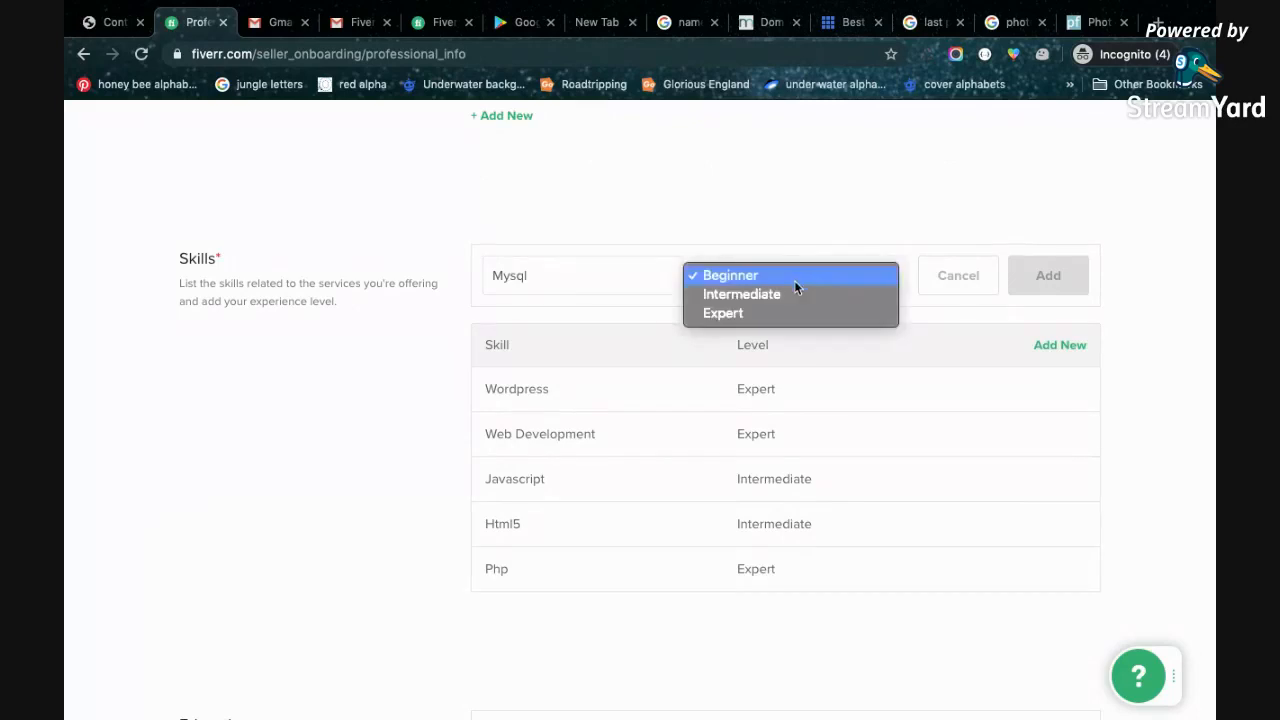
pyautogui.click(794, 294)
pyautogui.click(1046, 277)
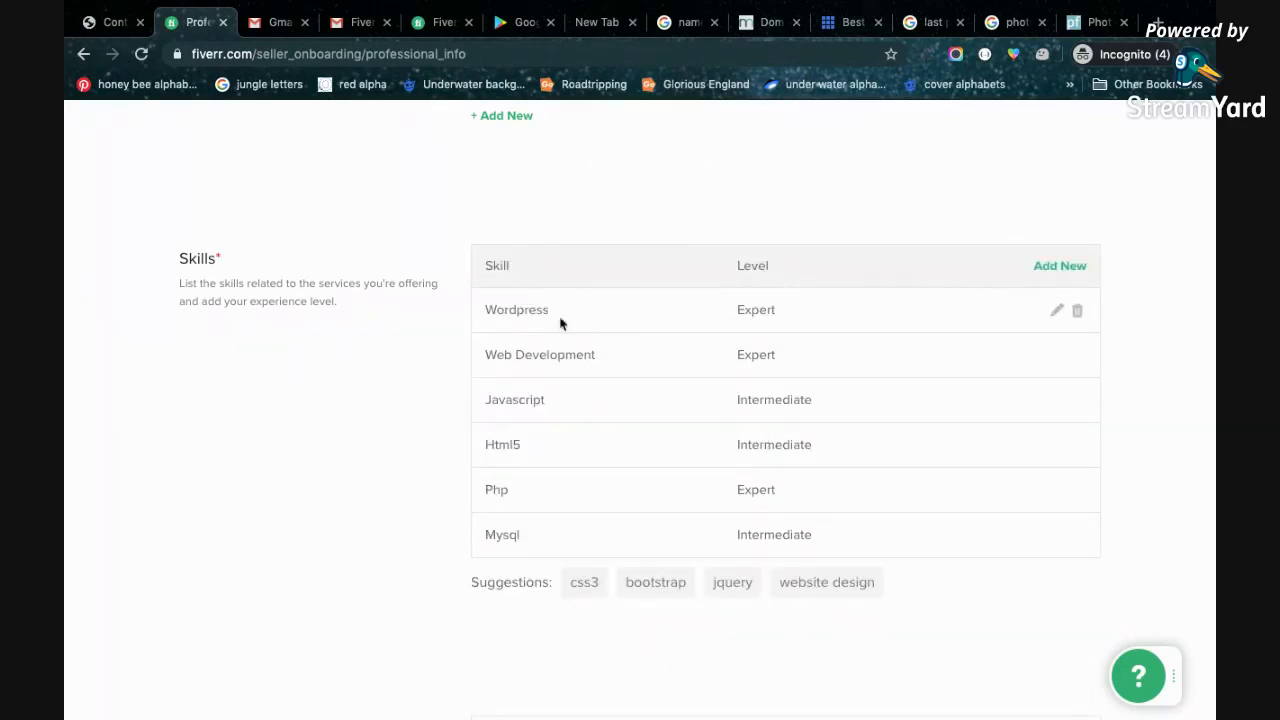
pyautogui.scroll(-1, 624, 480)
pyautogui.click(580, 533)
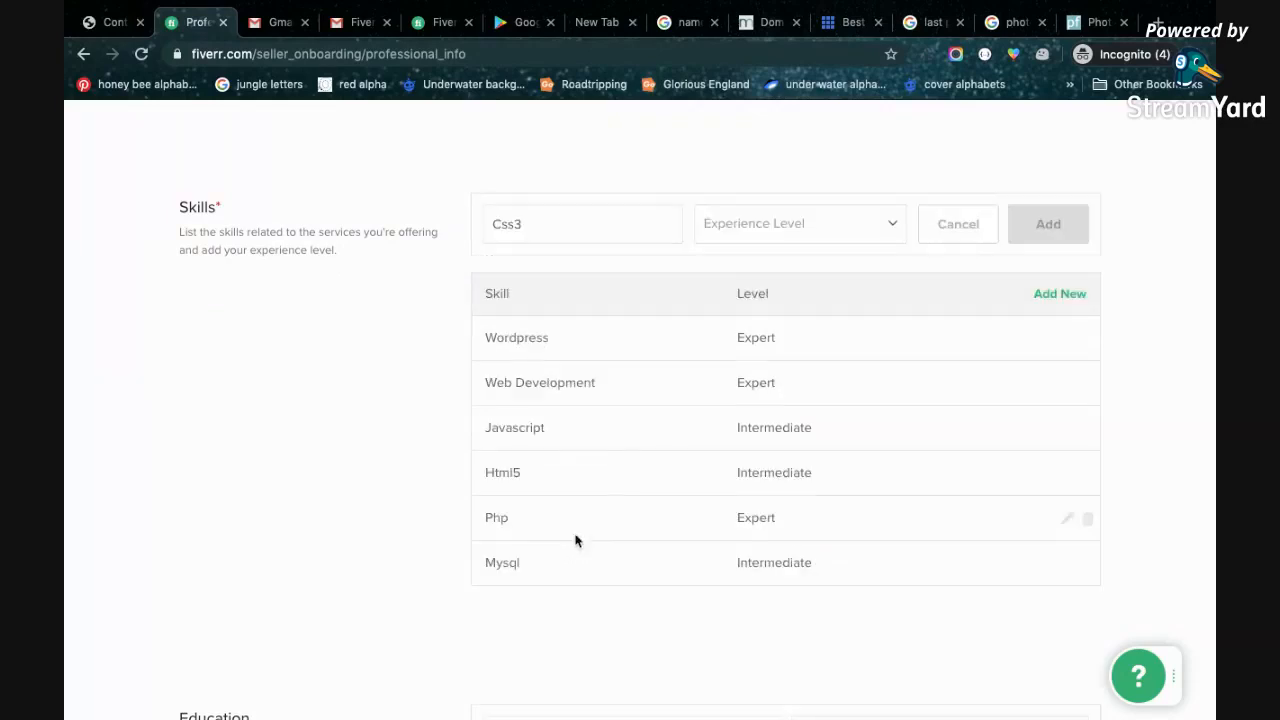
pyautogui.click(881, 220)
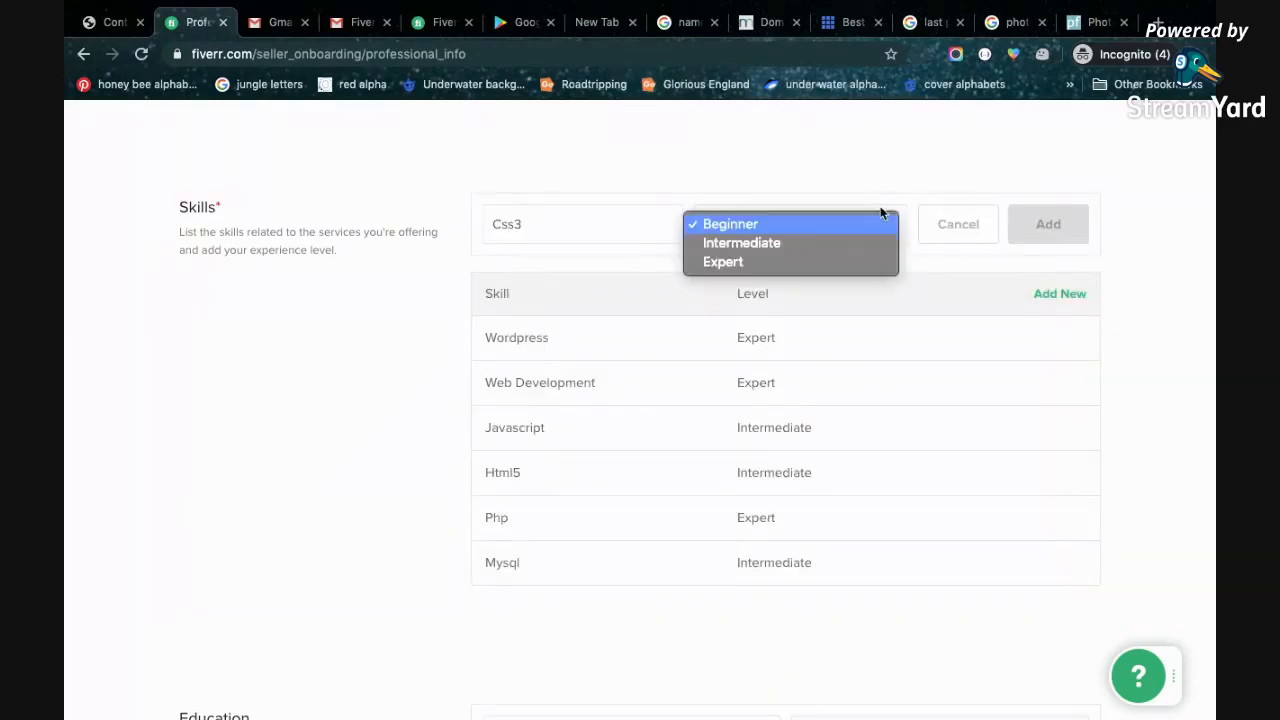
pyautogui.click(823, 247)
pyautogui.click(1020, 238)
# - Add Bootstrap to the Skills table at Expert level
pyautogui.scroll(10, 950, 344)
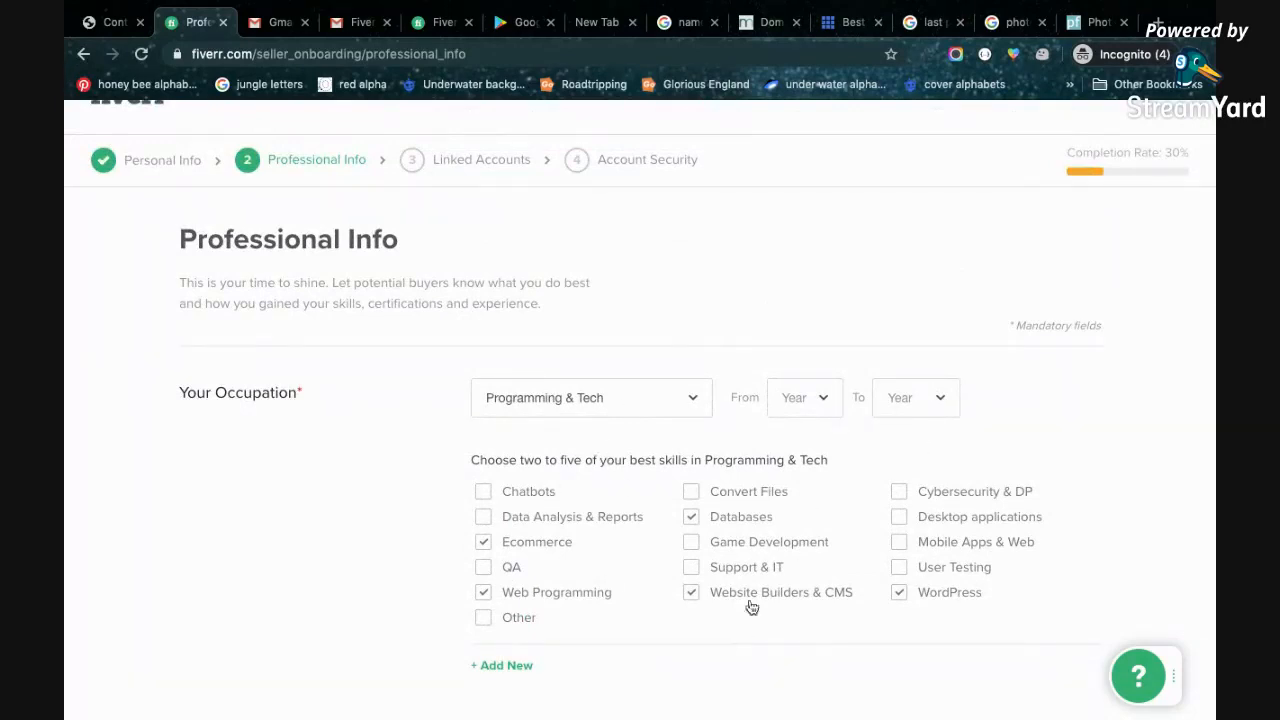
pyautogui.scroll(-7, 706, 514)
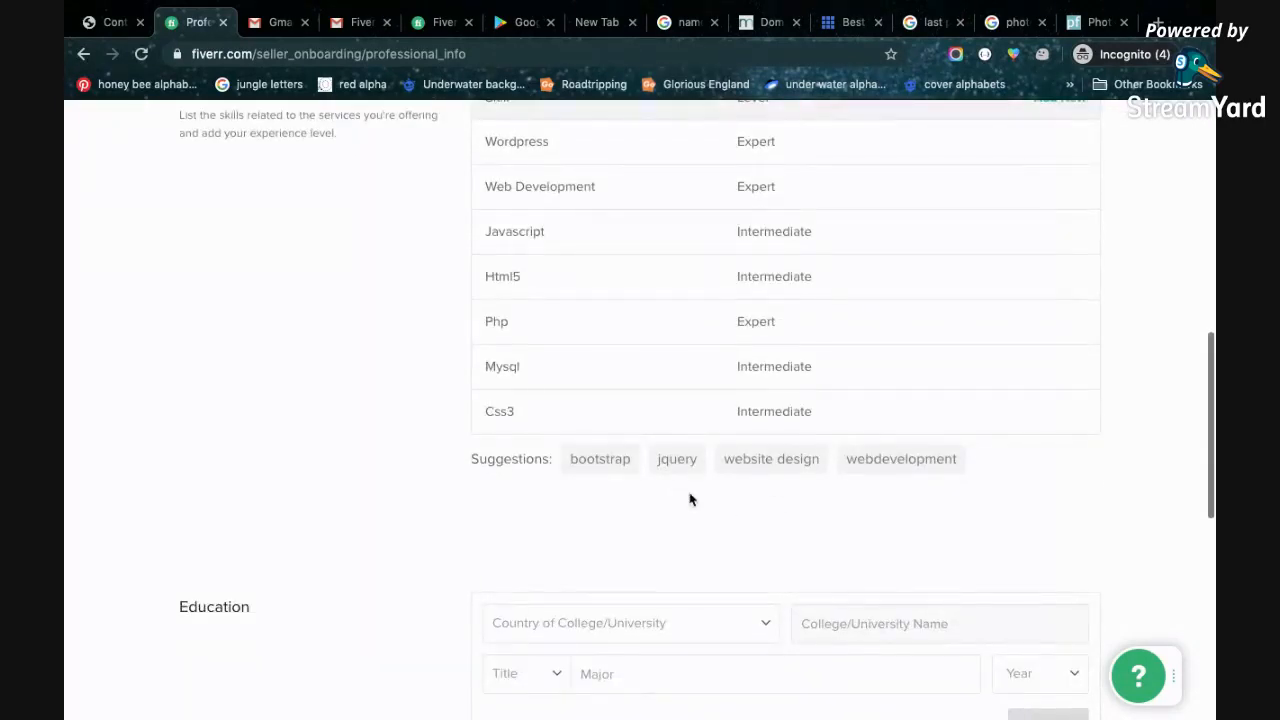
pyautogui.click(602, 459)
pyautogui.scroll(2, 870, 175)
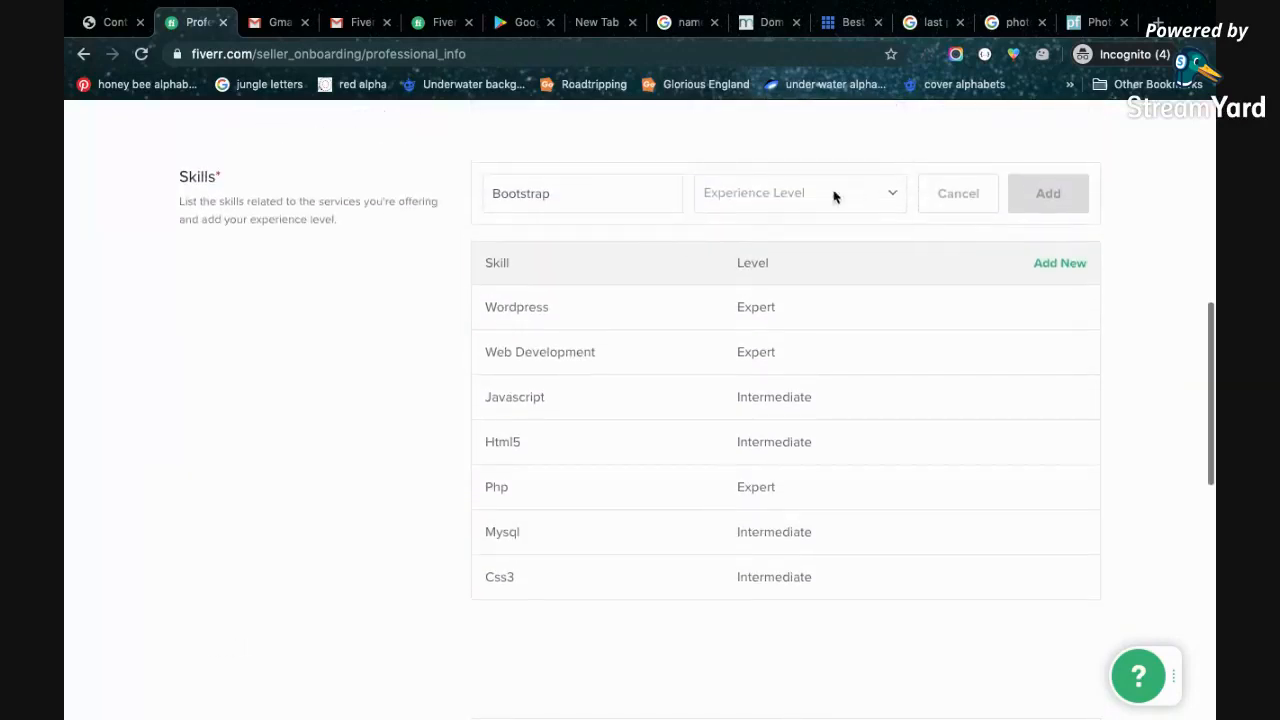
pyautogui.click(834, 194)
pyautogui.click(834, 230)
pyautogui.click(1045, 196)
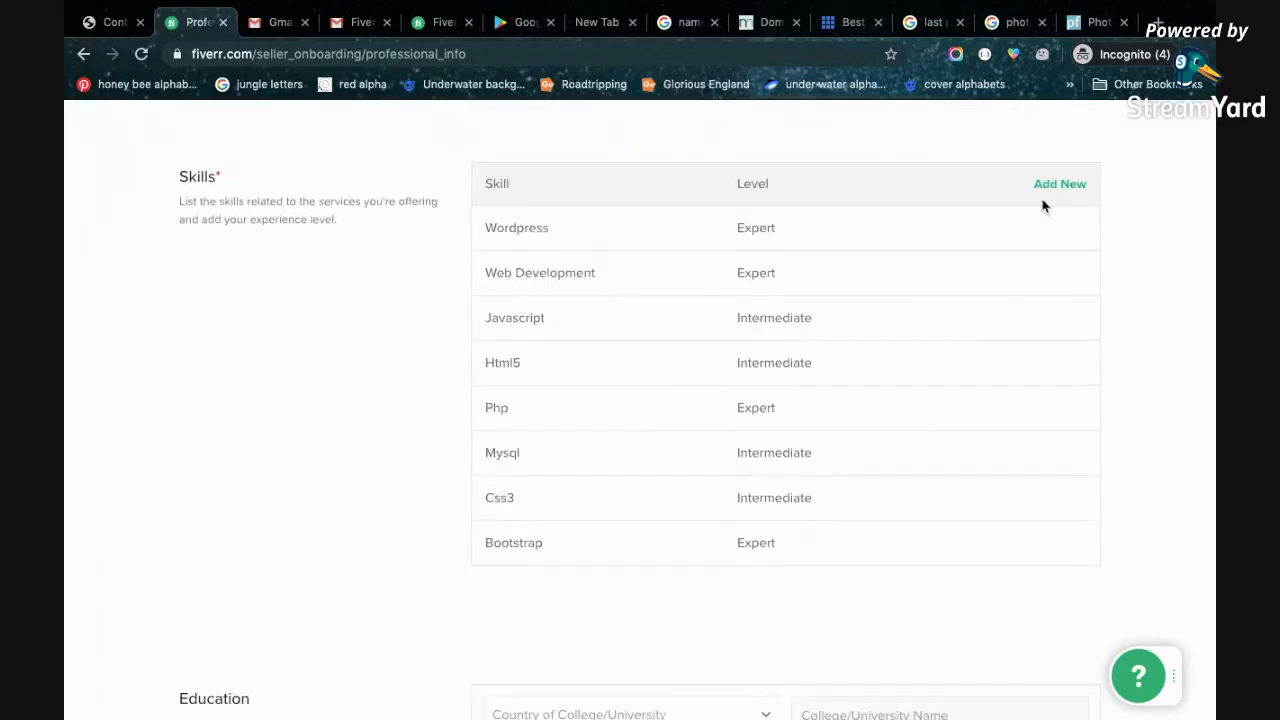
pyautogui.scroll(-2, 908, 449)
pyautogui.scroll(1, 730, 460)
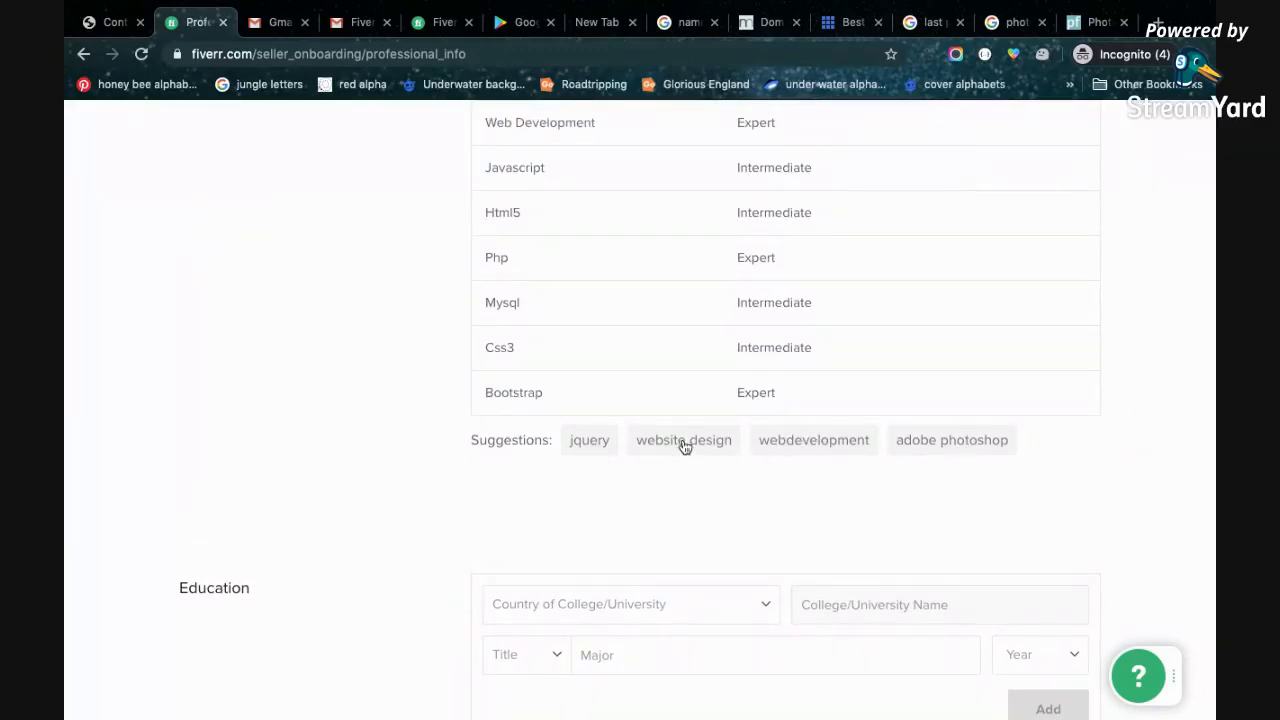
# - Add Website Design at Intermediate level as the ninth skill
pyautogui.click(684, 441)
pyautogui.click(852, 172)
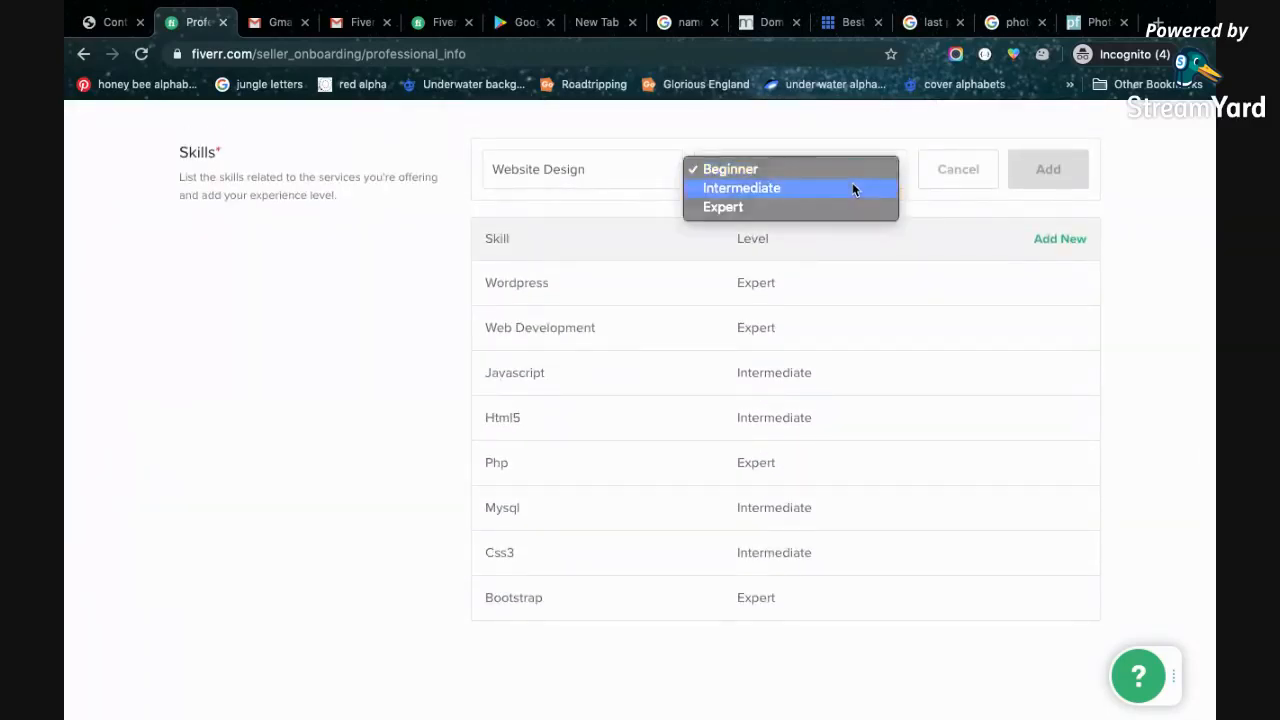
pyautogui.click(852, 188)
pyautogui.click(1066, 180)
pyautogui.scroll(-5, 1029, 289)
pyautogui.scroll(2, 1029, 289)
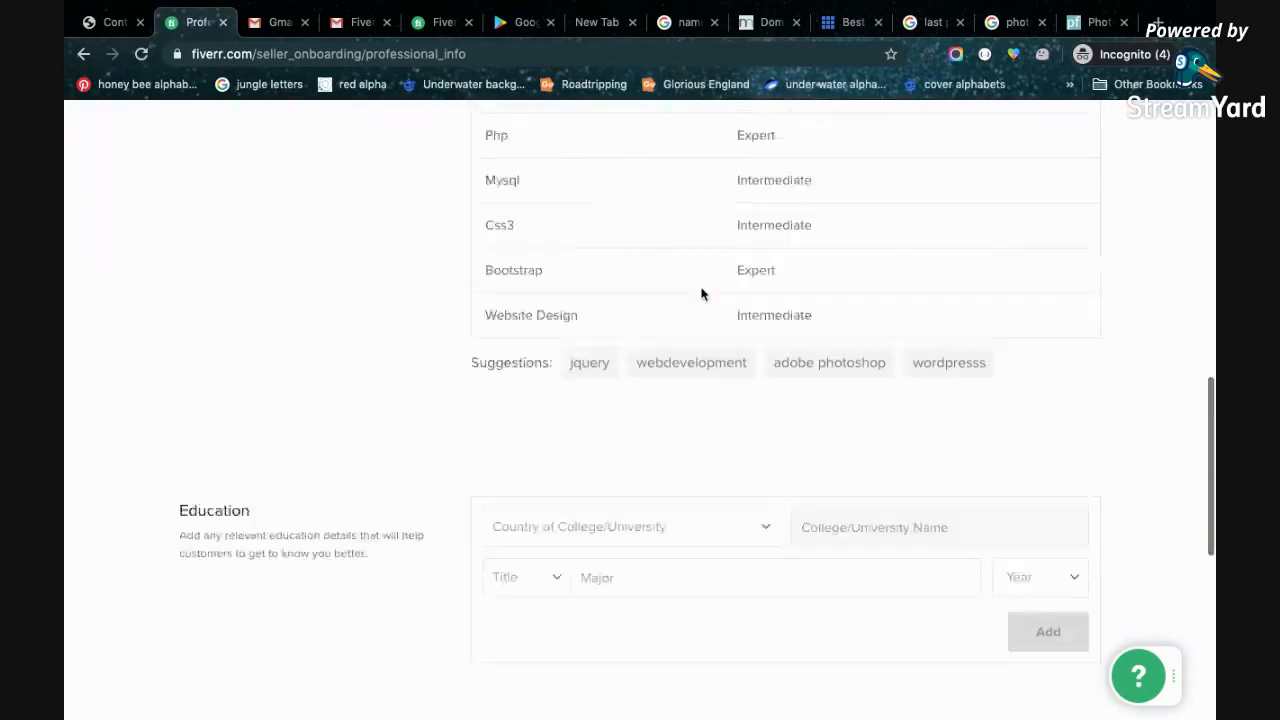
pyautogui.scroll(5, 700, 292)
pyautogui.scroll(-8, 699, 290)
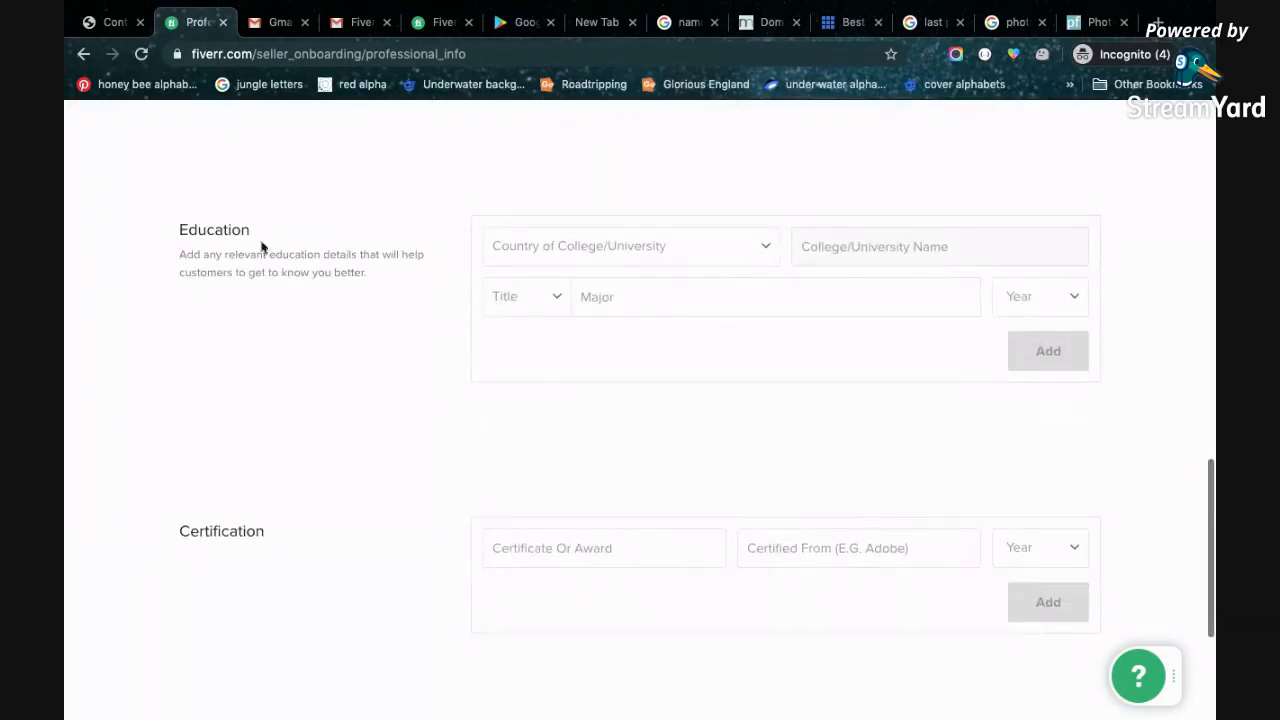
# - Set the education country to Pakistan and the college to University Of The Punjab
pyautogui.click(745, 247)
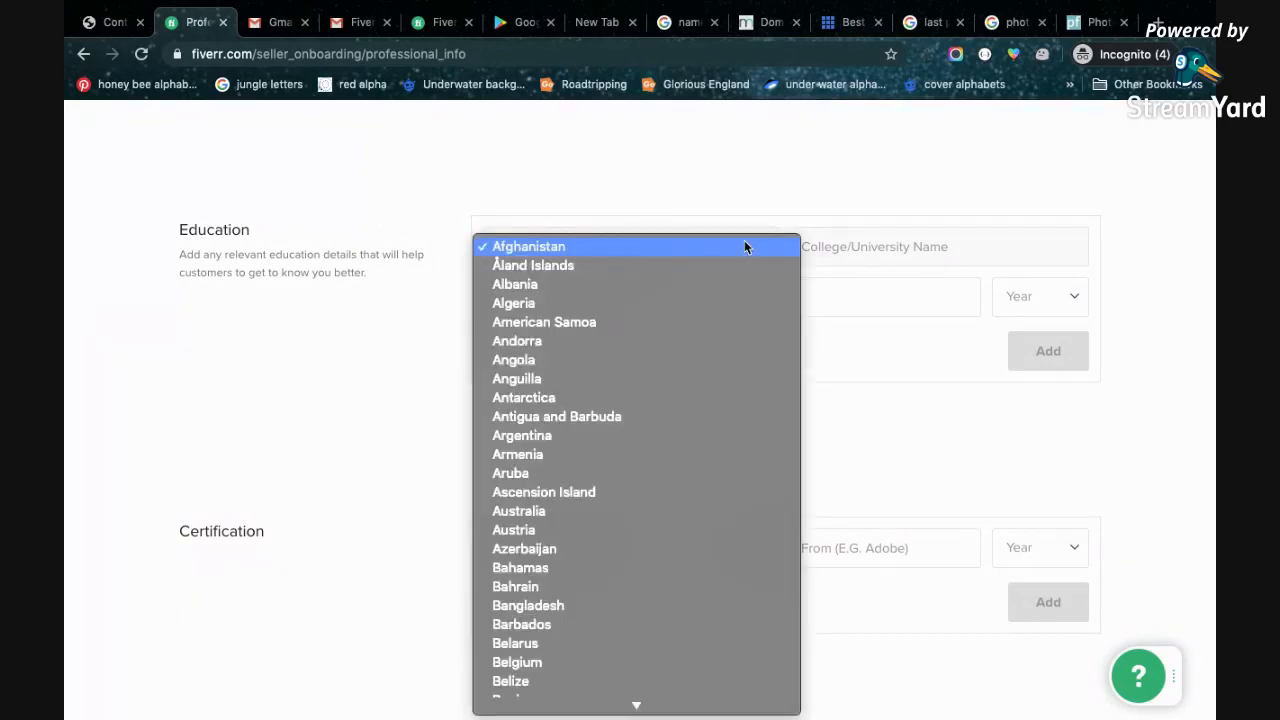
pyautogui.press('c')
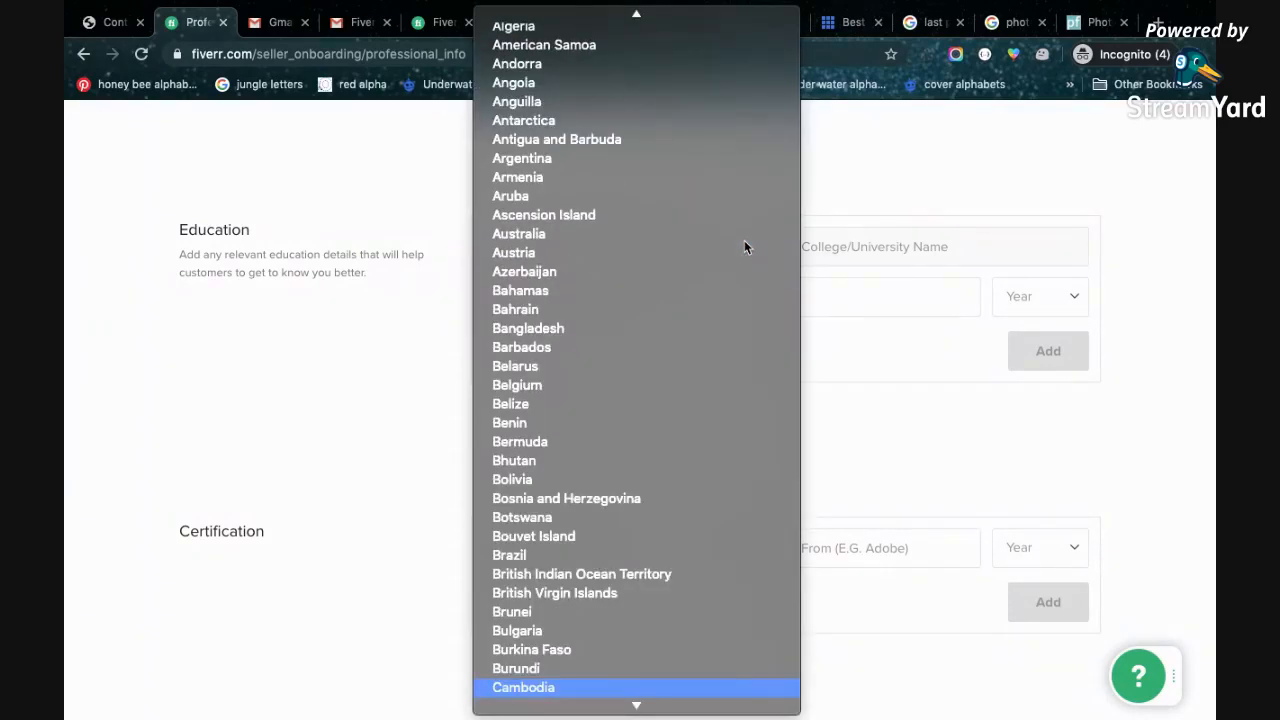
pyautogui.press('p')
pyautogui.press('Return')
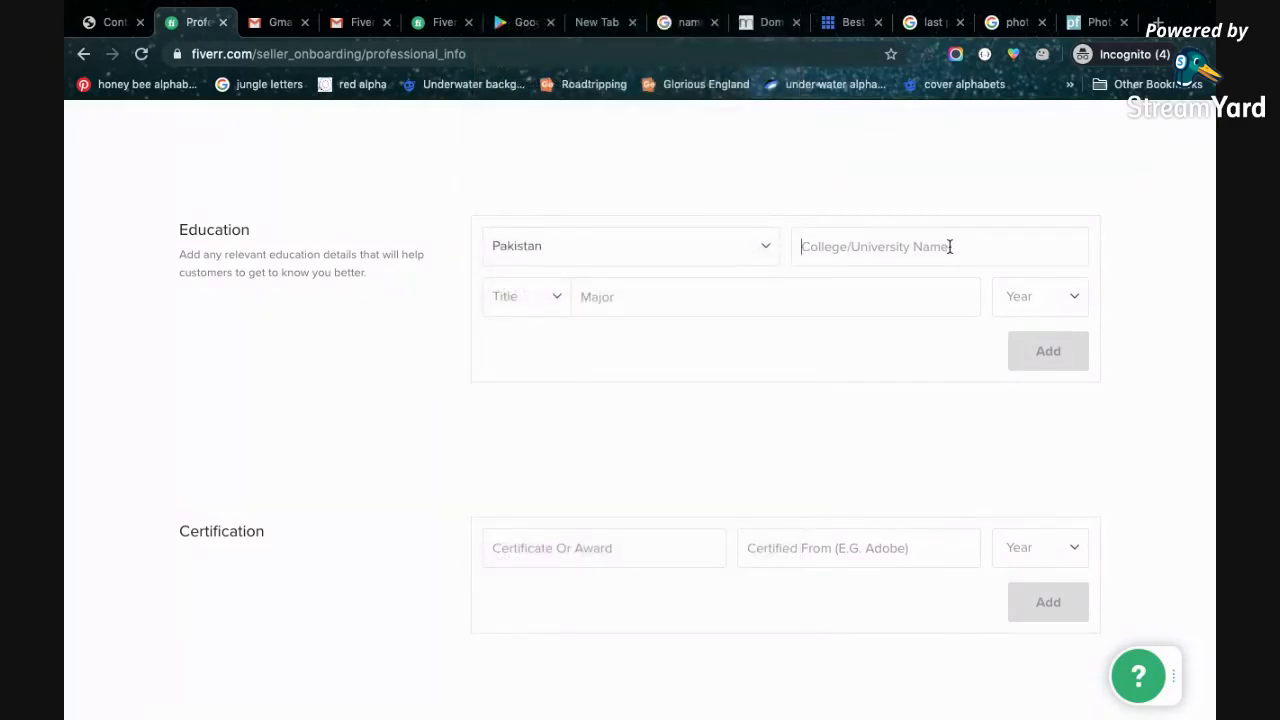
pyautogui.write('University')
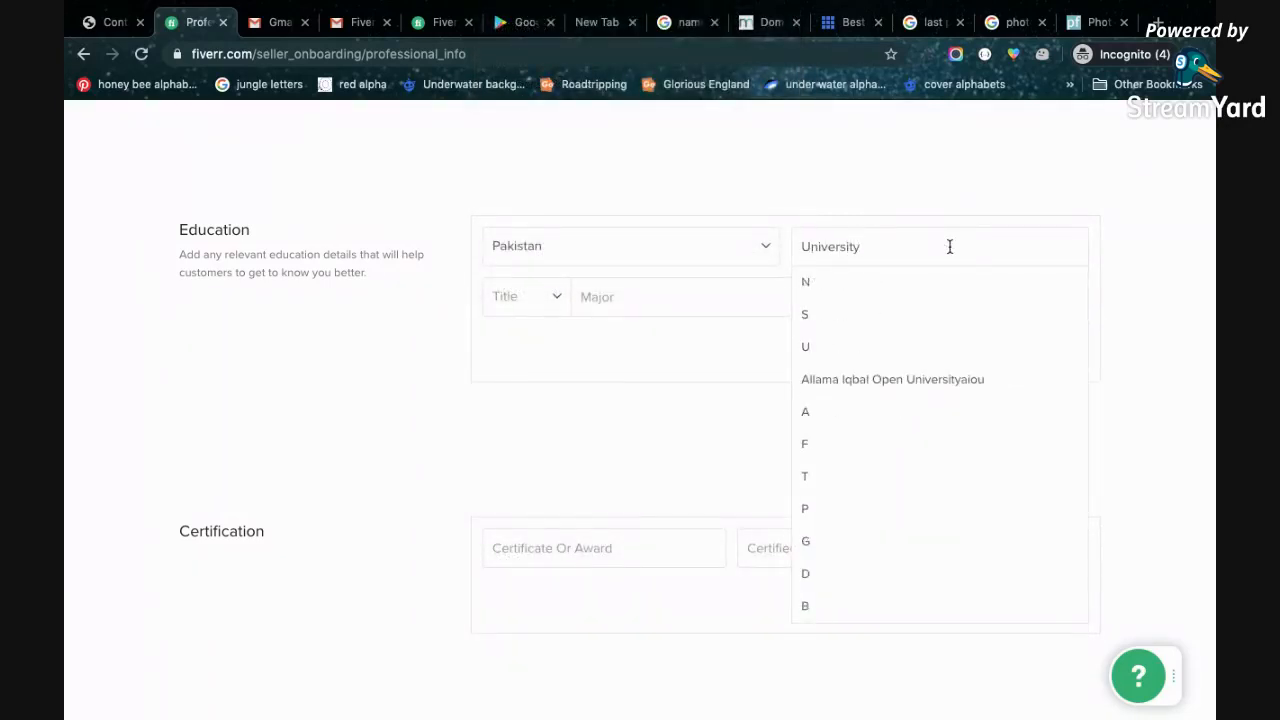
pyautogui.write(' Of The Pun')
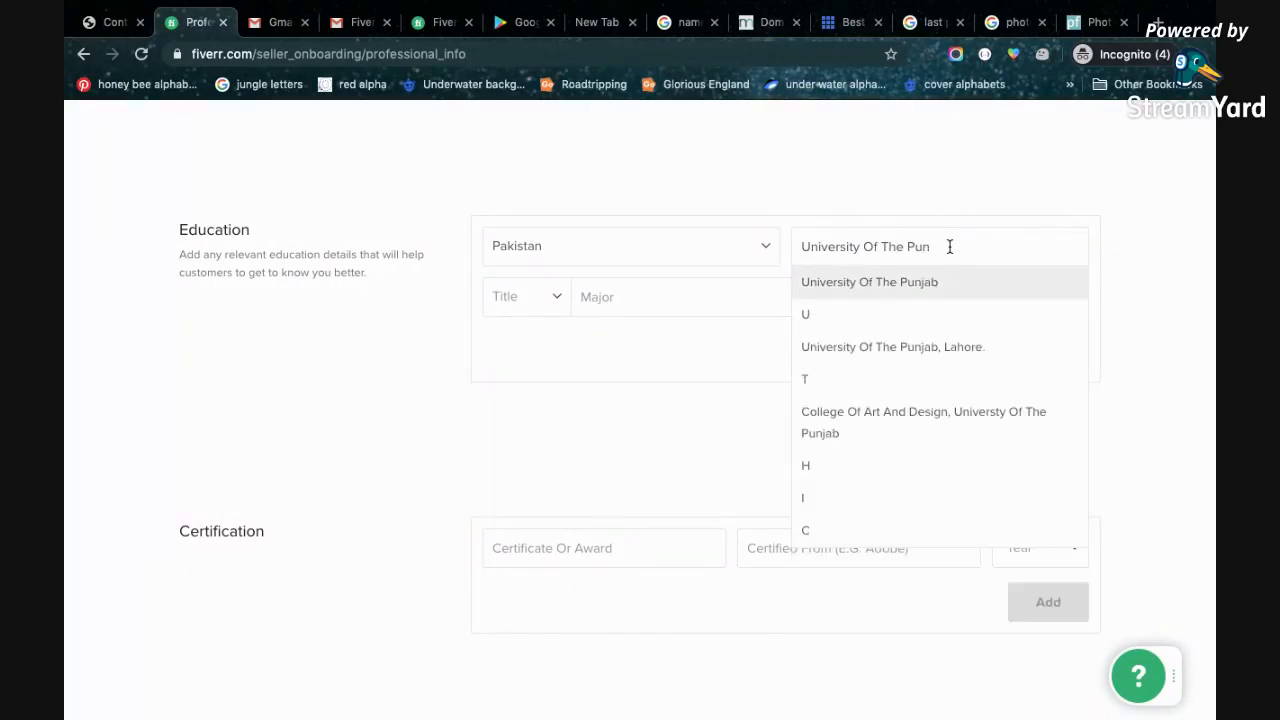
pyautogui.click(885, 282)
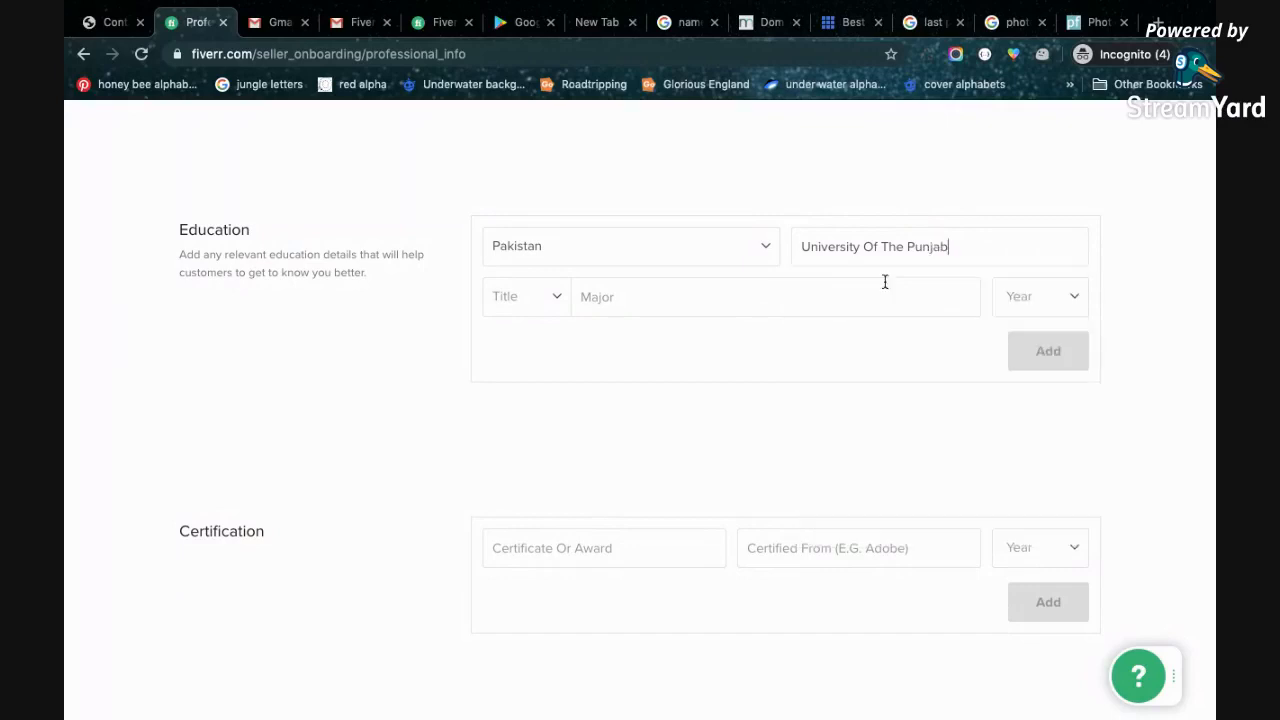
# - Choose B.Sc., major Informationtechnology, graduation year 2015, and add the entry
pyautogui.click(518, 296)
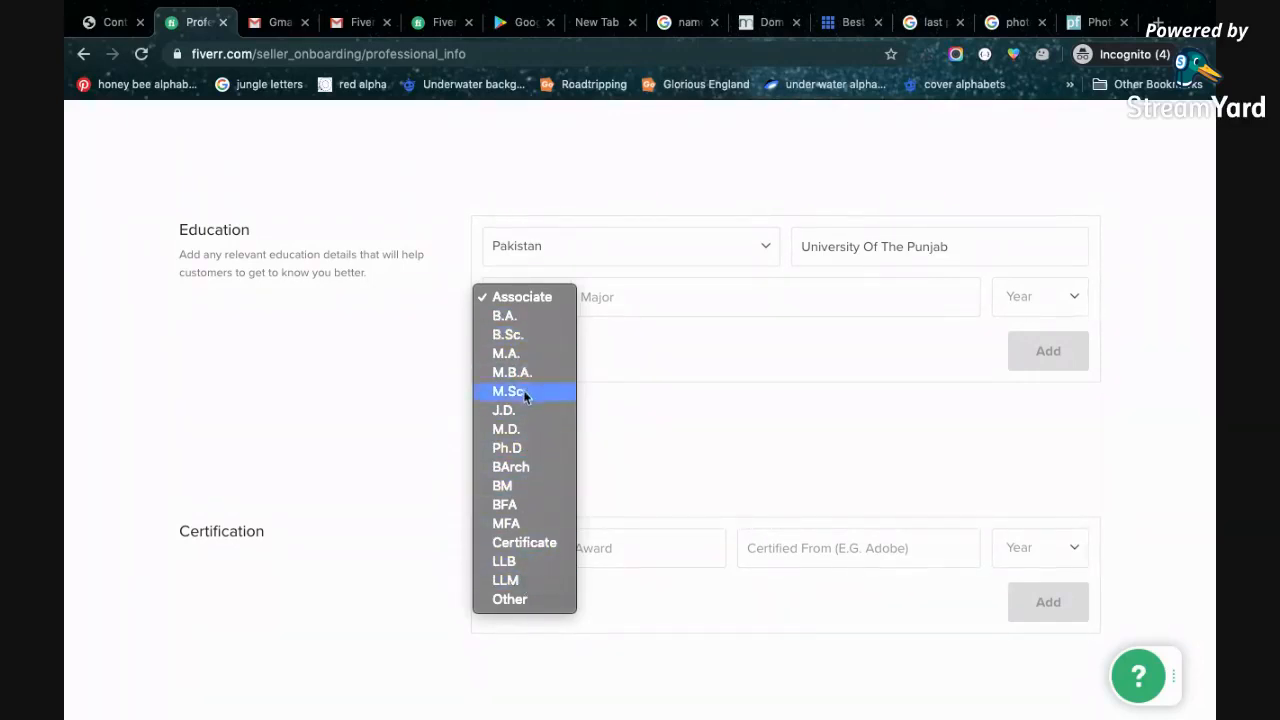
pyautogui.click(520, 335)
pyautogui.click(616, 296)
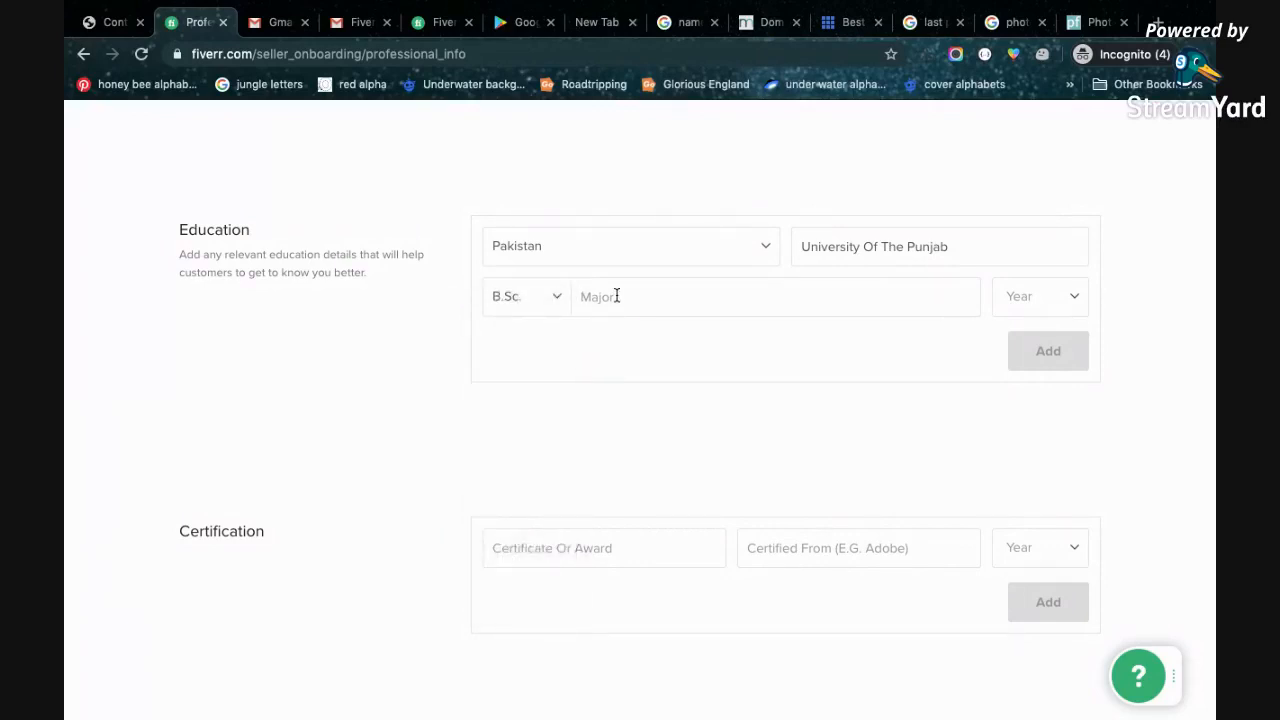
pyautogui.write('Infor,A')
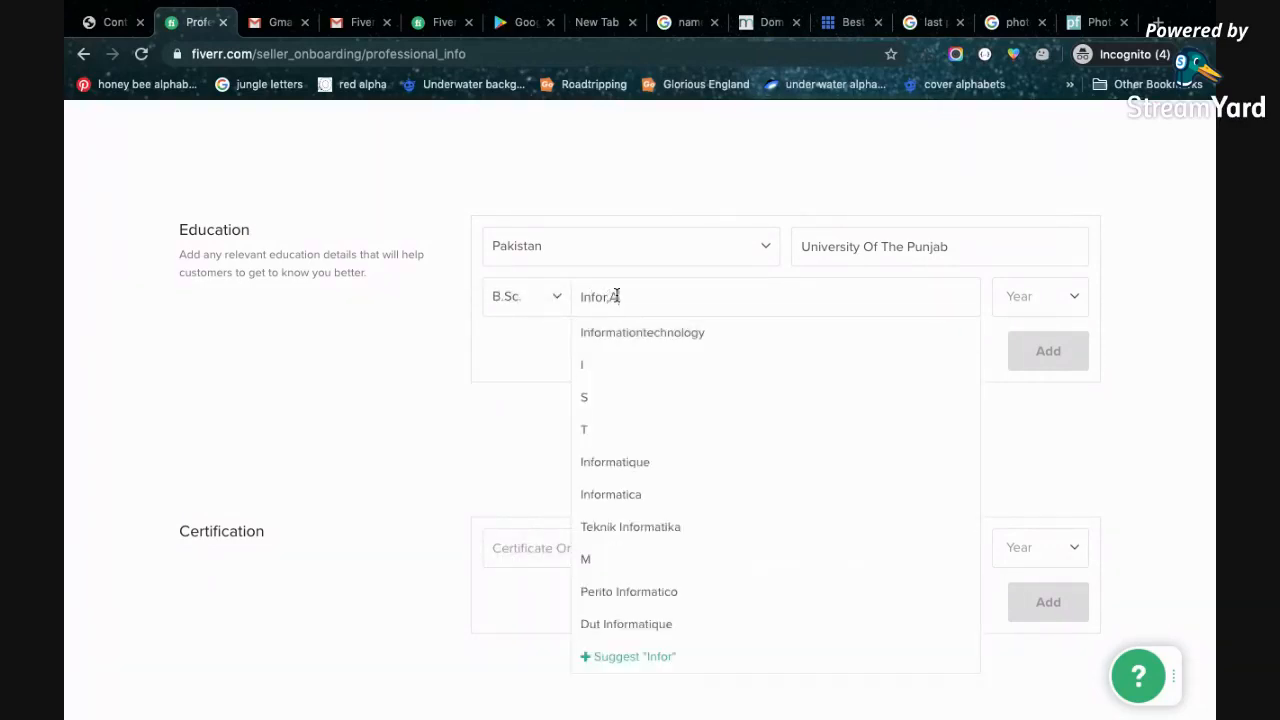
pyautogui.press('BackSpace')
pyautogui.press('BackSpace')
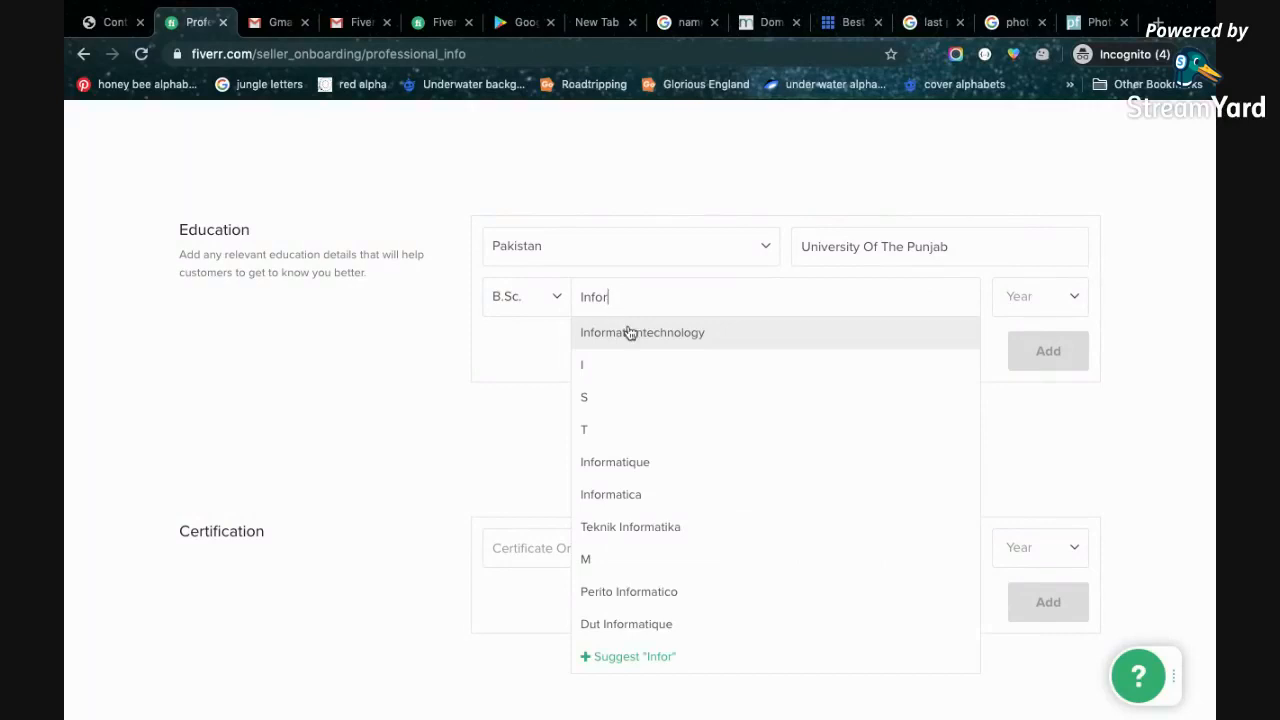
pyautogui.click(628, 331)
pyautogui.click(1039, 308)
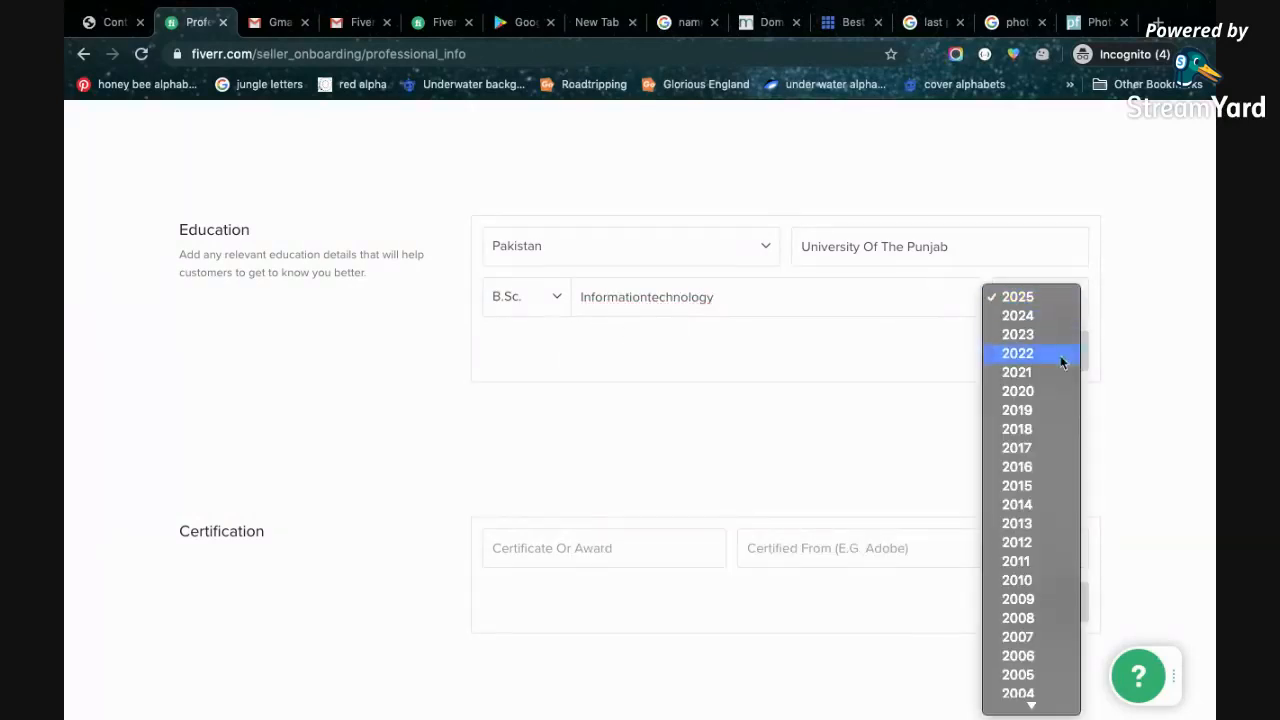
pyautogui.click(1039, 482)
pyautogui.click(1046, 355)
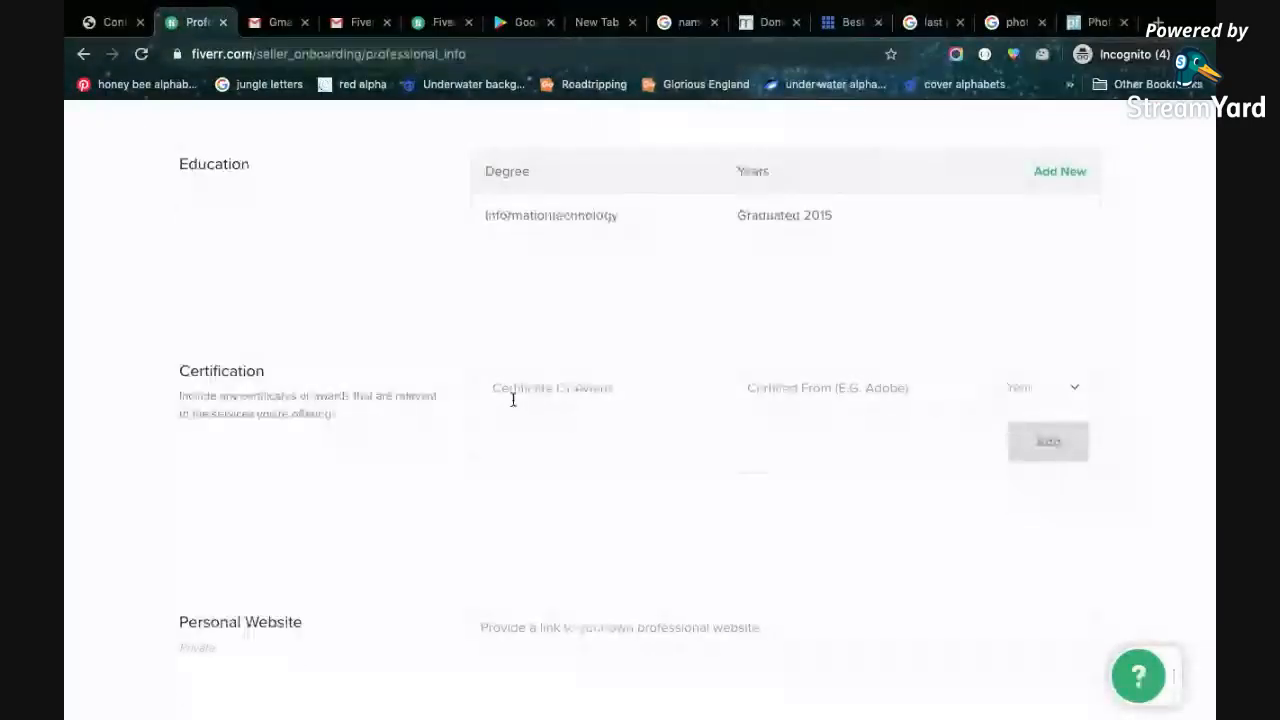
pyautogui.scroll(10, 514, 400)
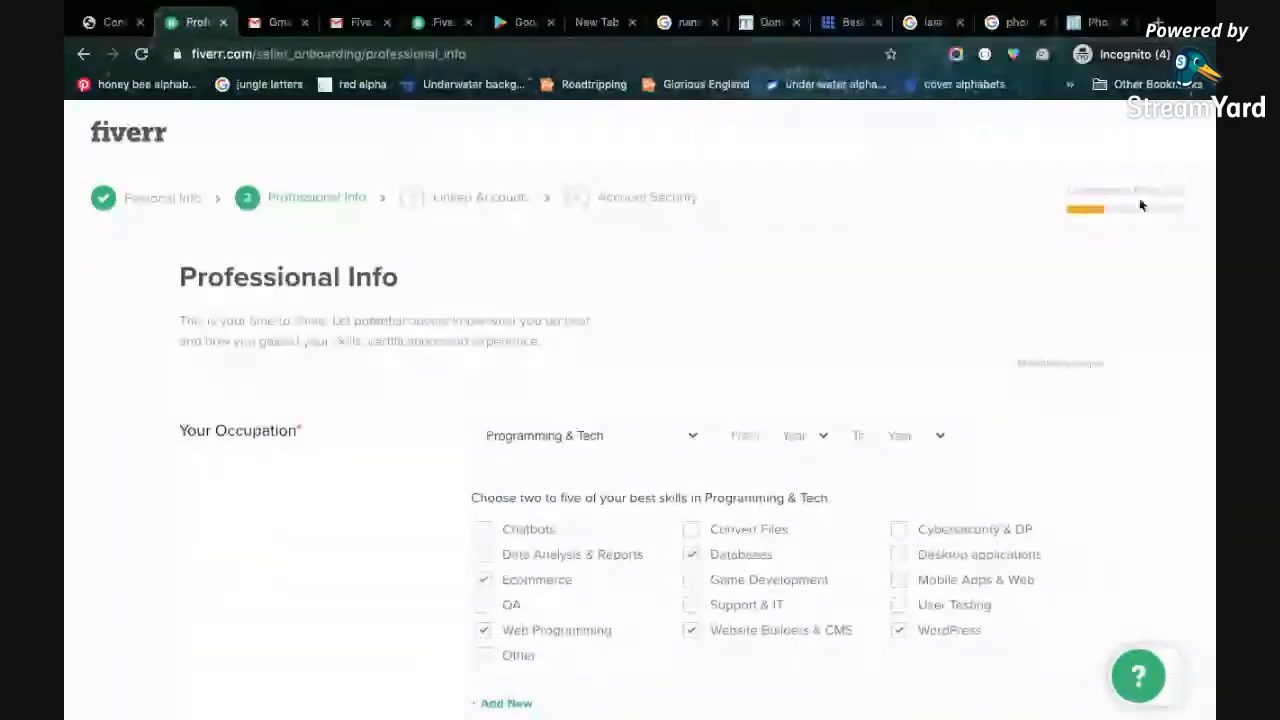
pyautogui.scroll(-10, 1155, 392)
pyautogui.scroll(10, 1157, 392)
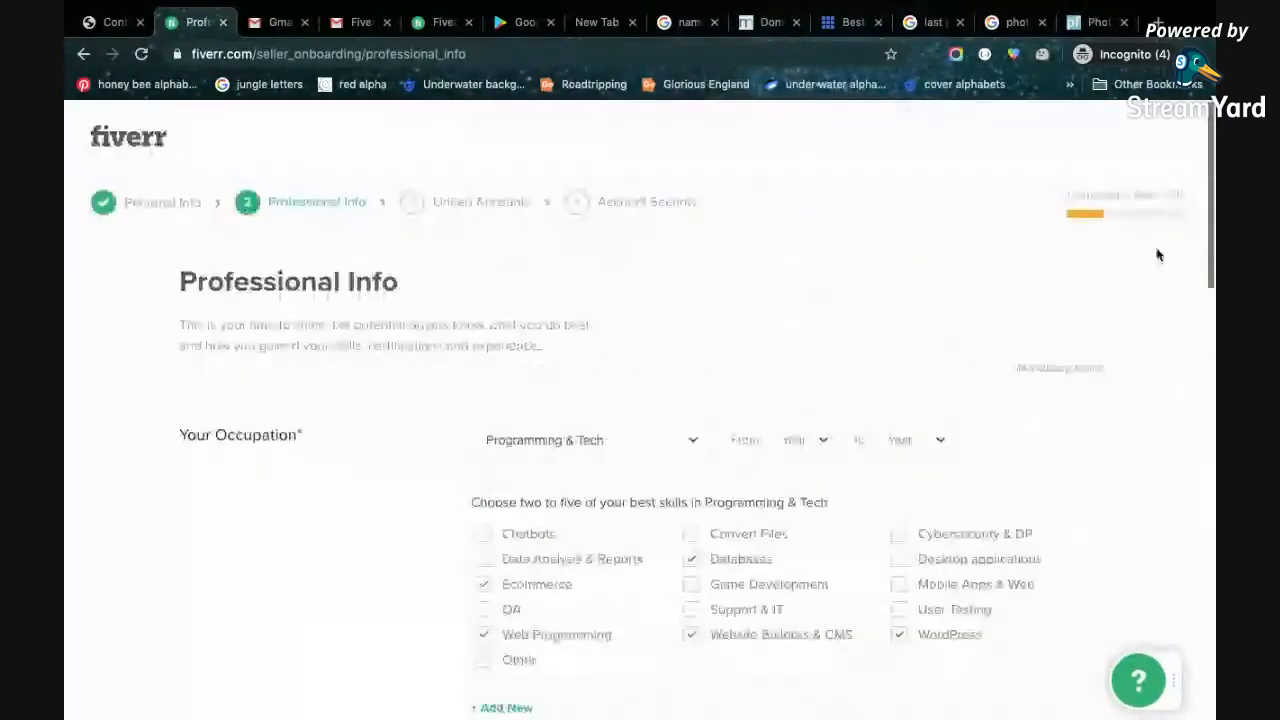
pyautogui.scroll(-10, 1165, 418)
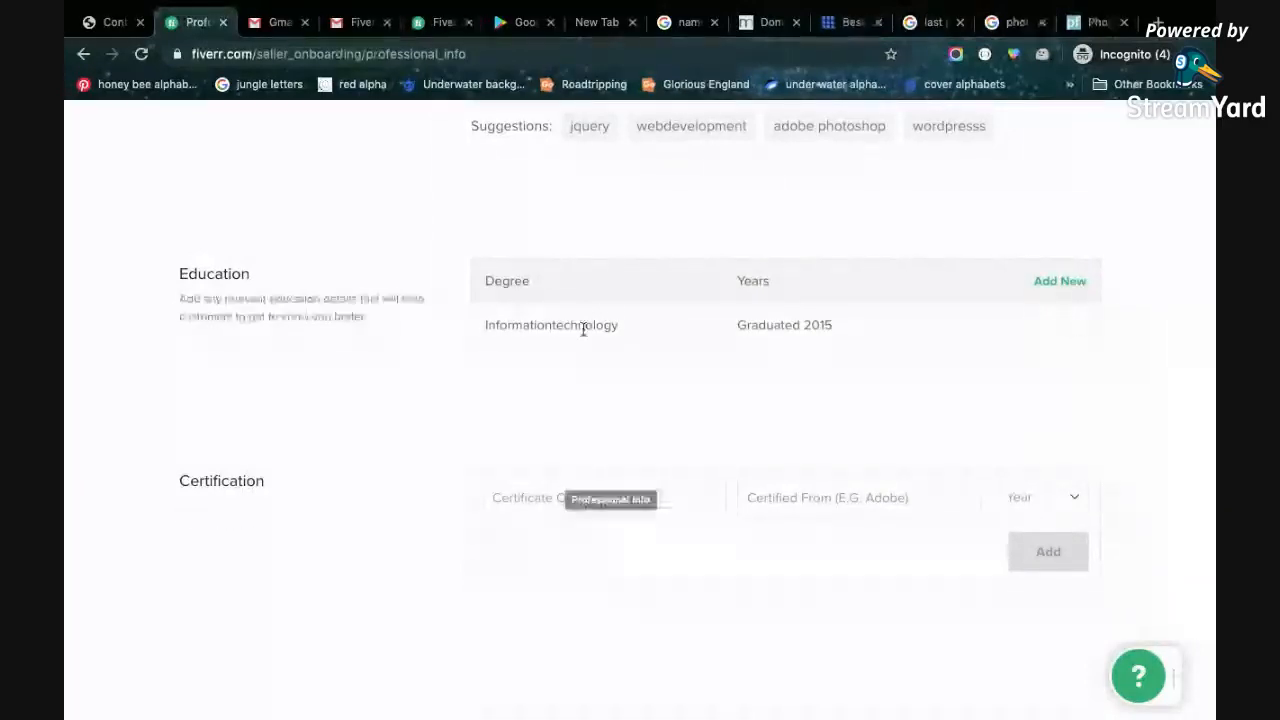
pyautogui.scroll(1, 590, 415)
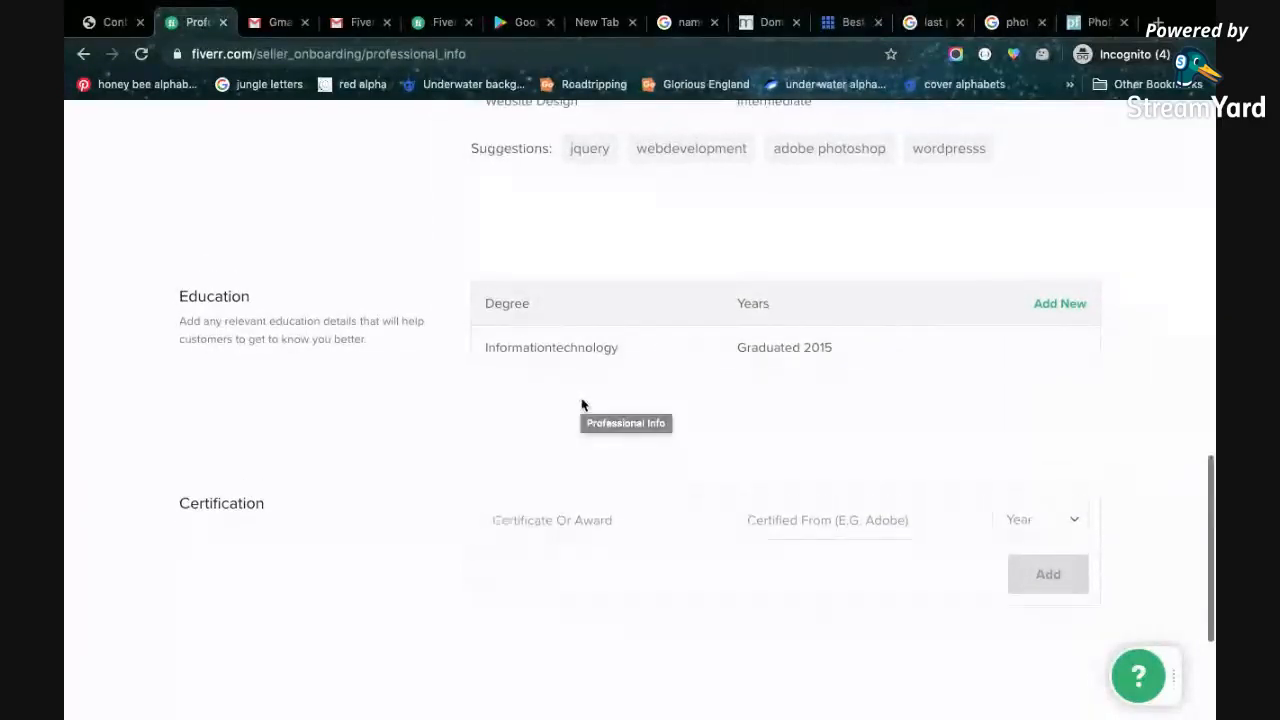
pyautogui.click(1058, 303)
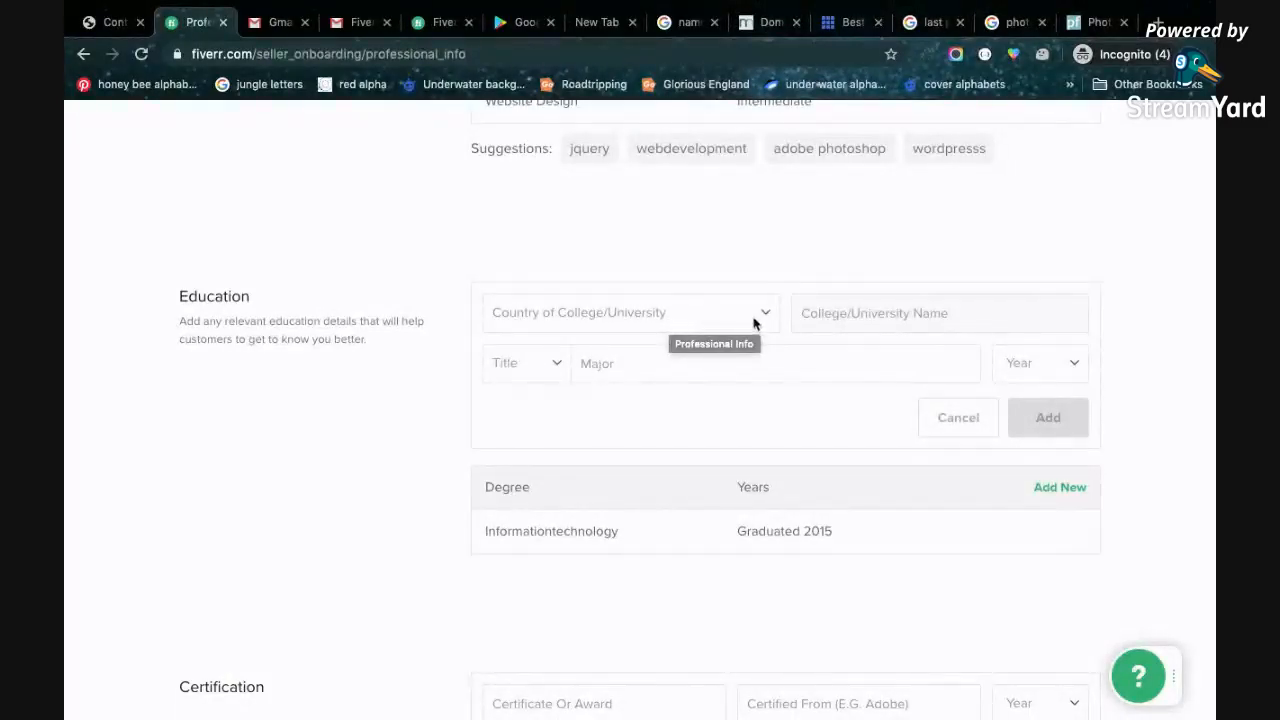
pyautogui.click(558, 366)
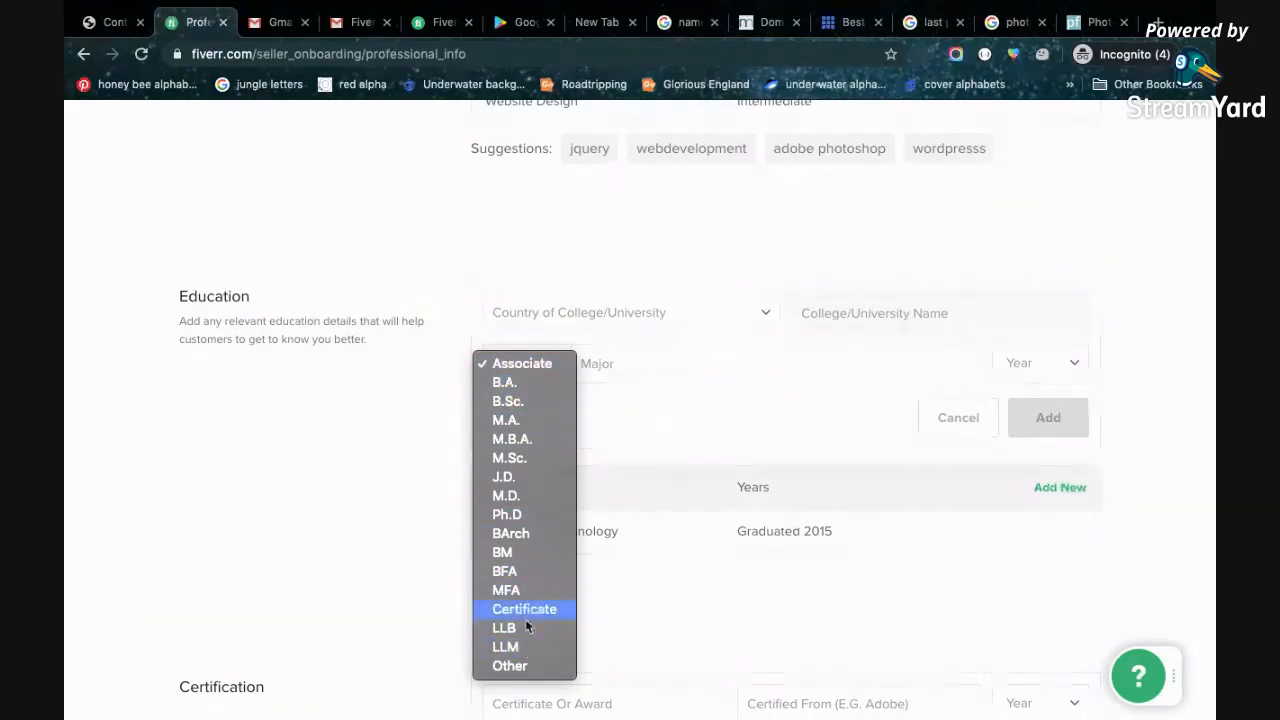
pyautogui.click(704, 432)
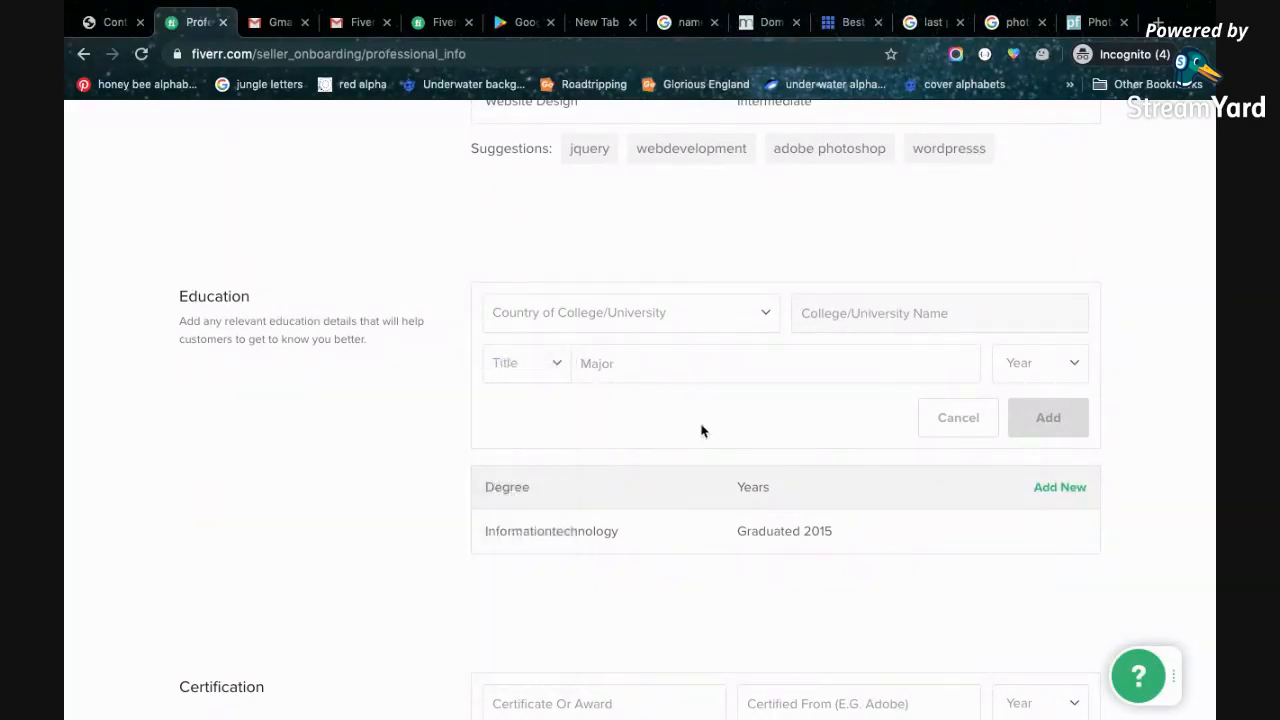
pyautogui.click(977, 434)
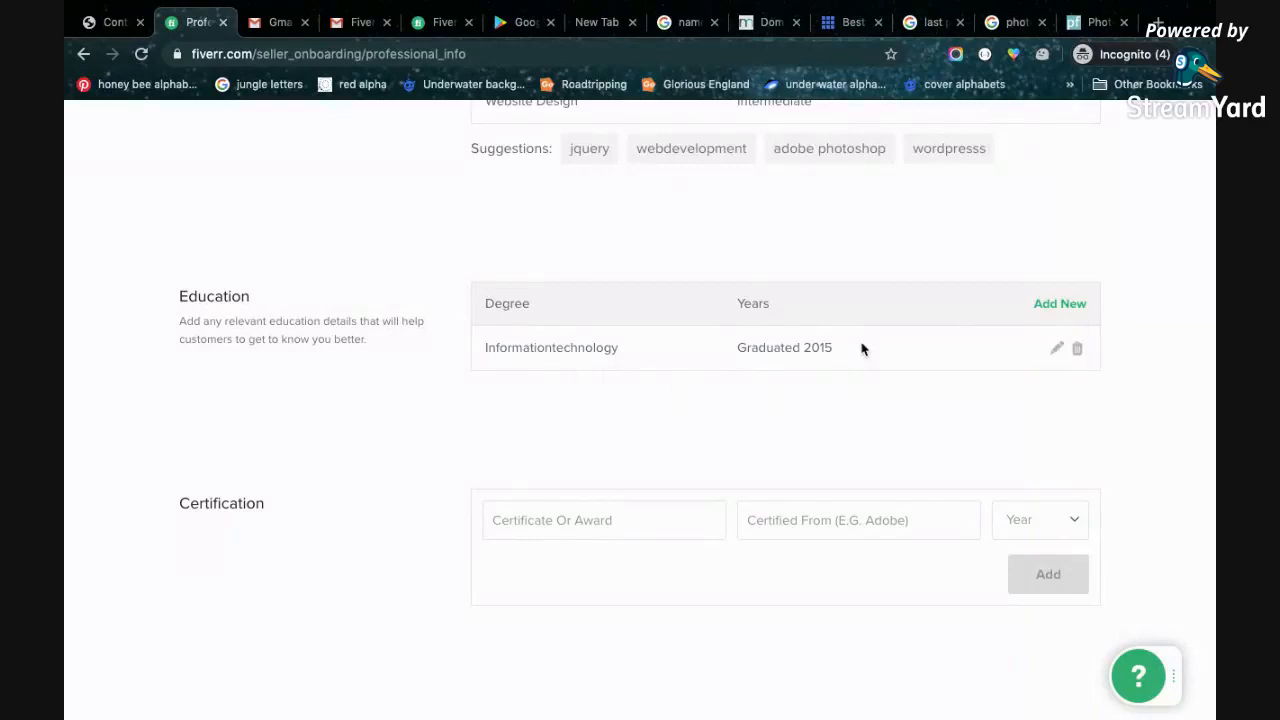
pyautogui.scroll(-1, 861, 347)
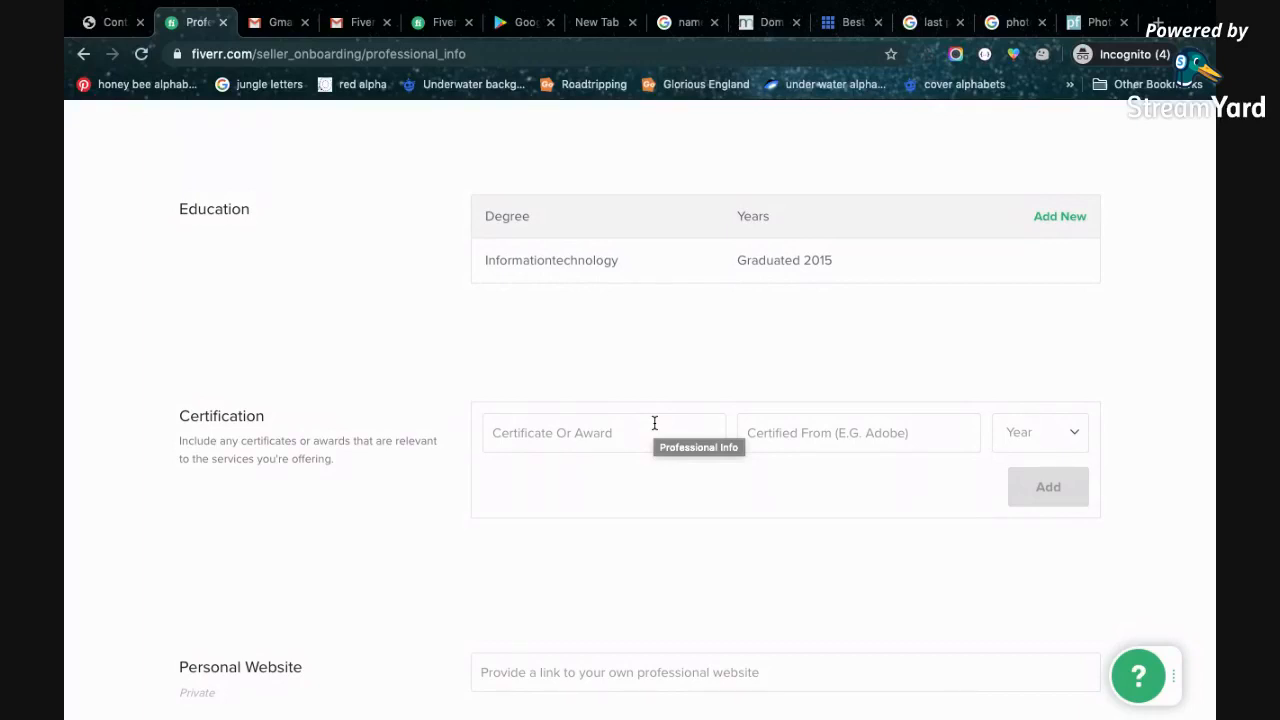
# - Enter the seller's own website URL in the Personal Website field
pyautogui.scroll(-3, 654, 423)
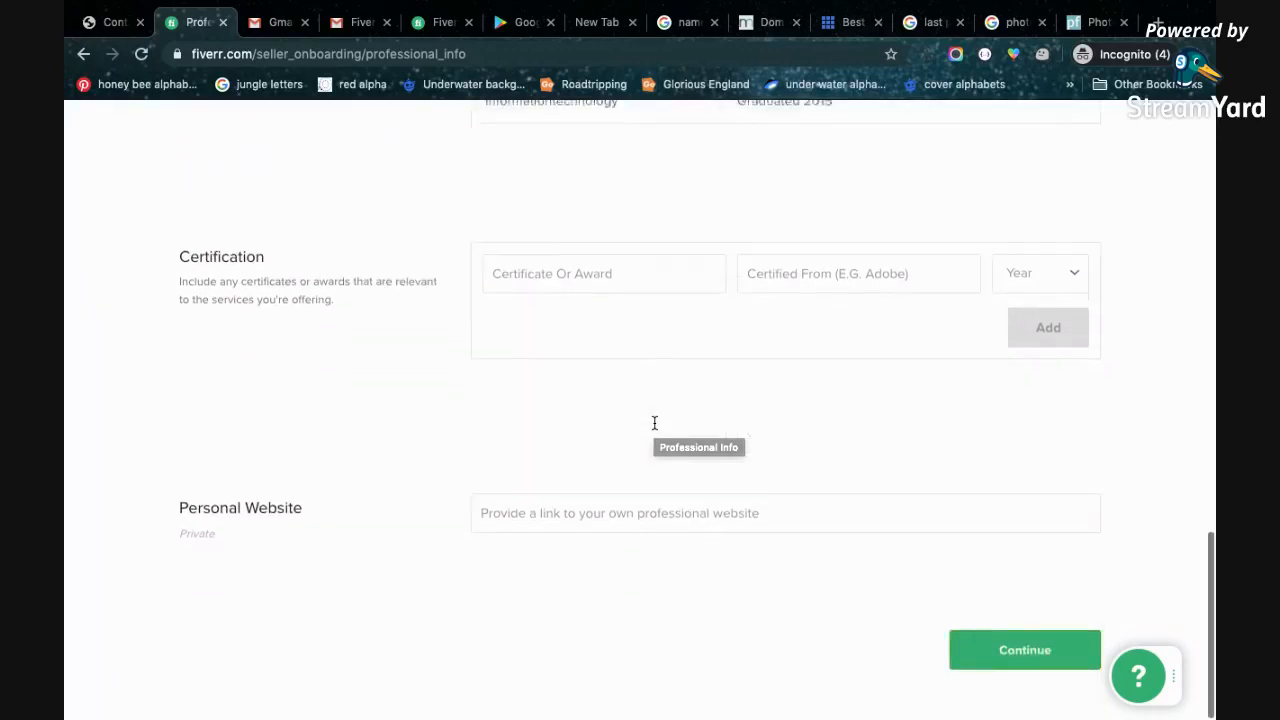
pyautogui.click(649, 512)
pyautogui.write('https')
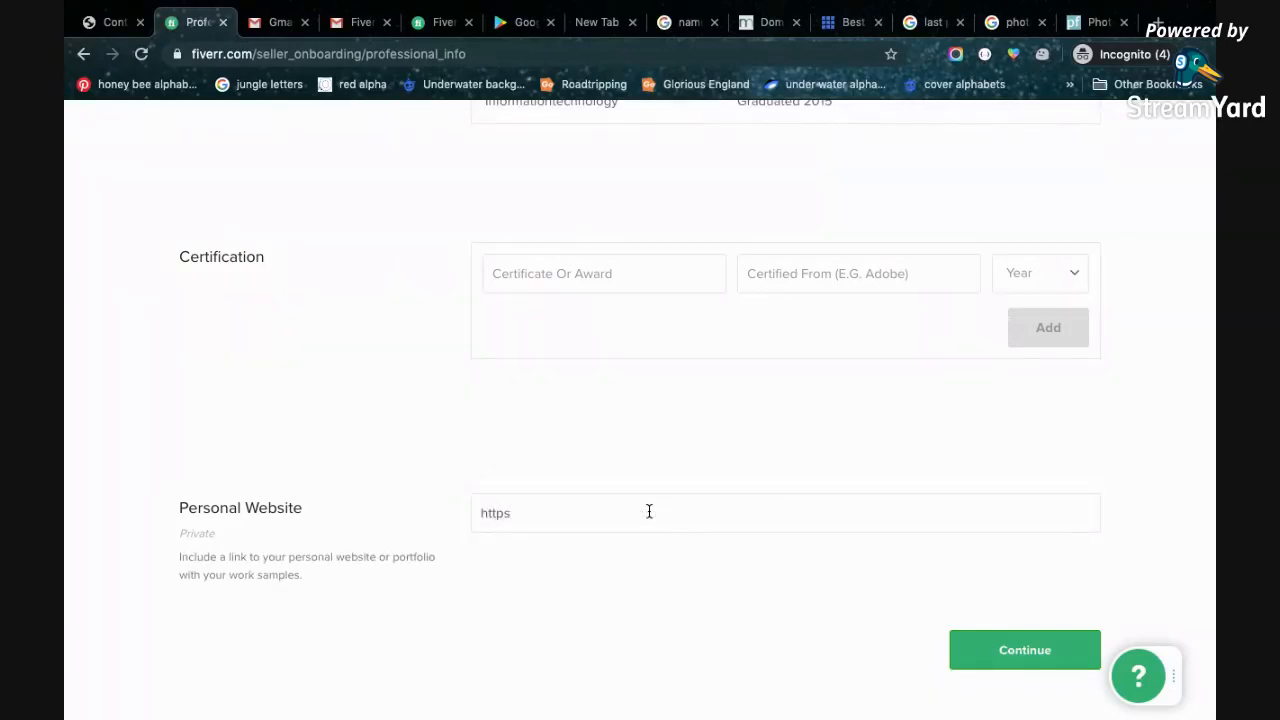
pyautogui.click(1157, 62)
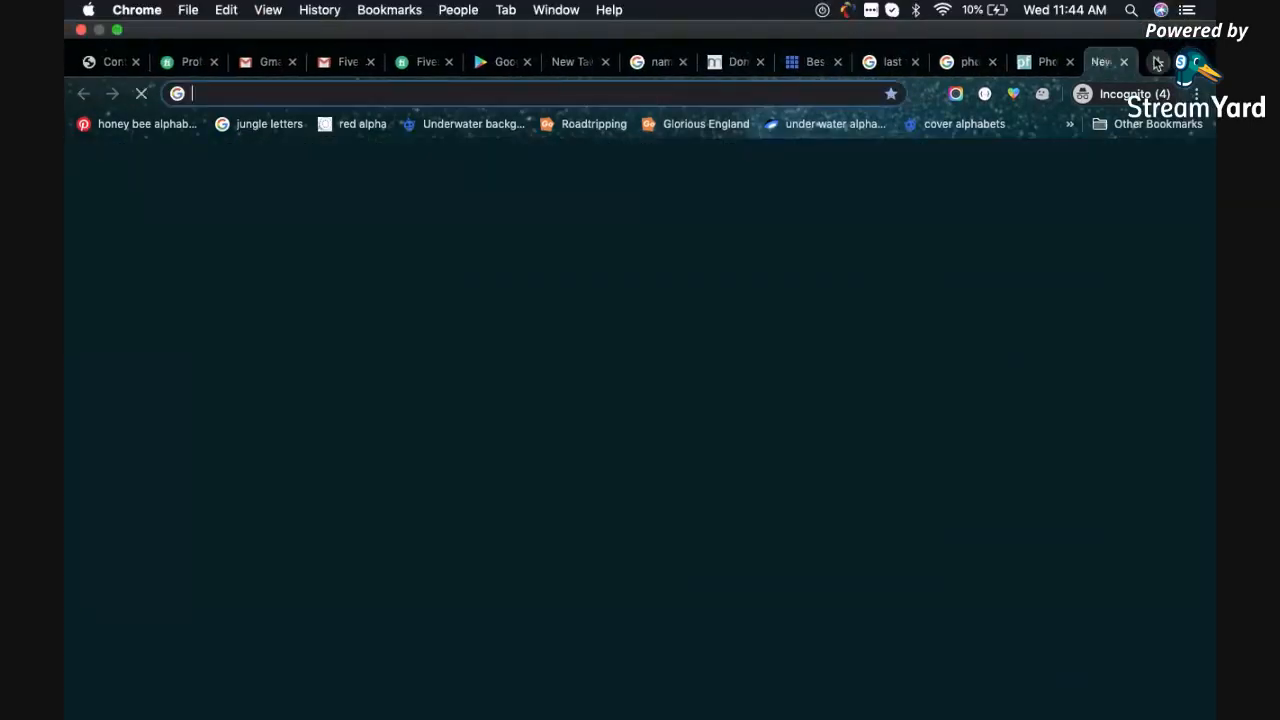
pyautogui.write('w')
pyautogui.press('BackSpace')
pyautogui.press('BackSpace')
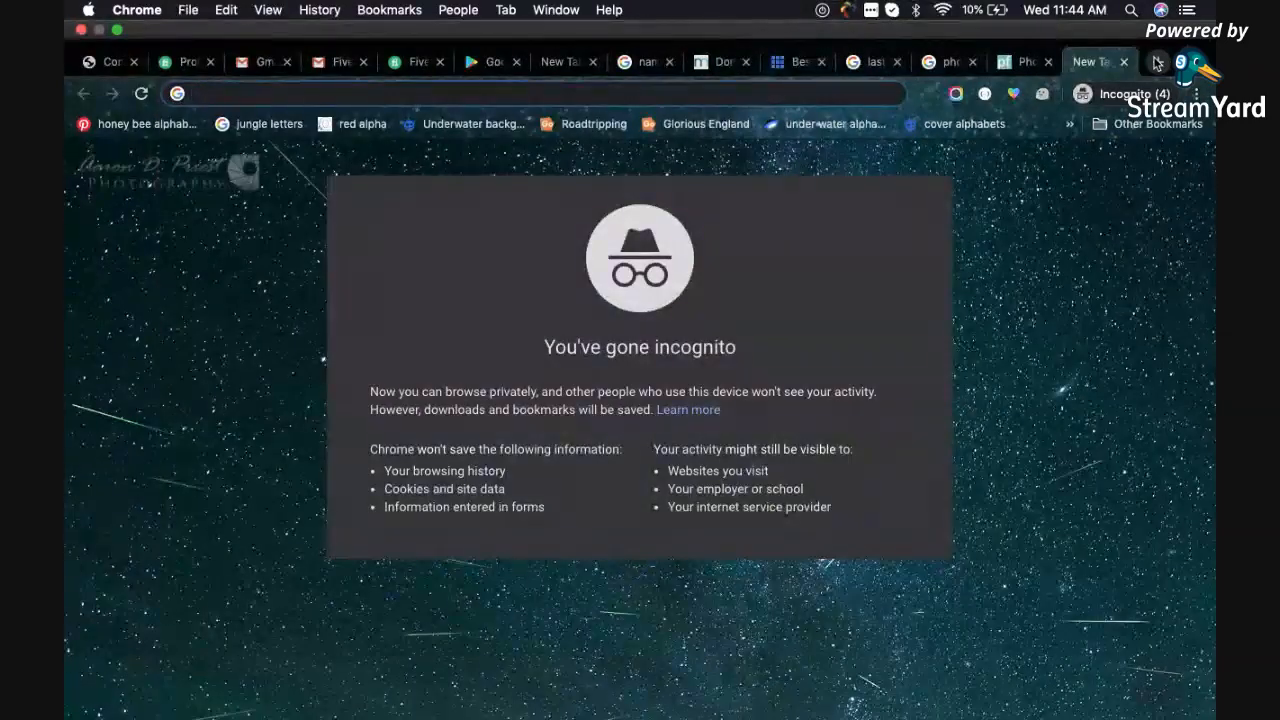
pyautogui.click(186, 62)
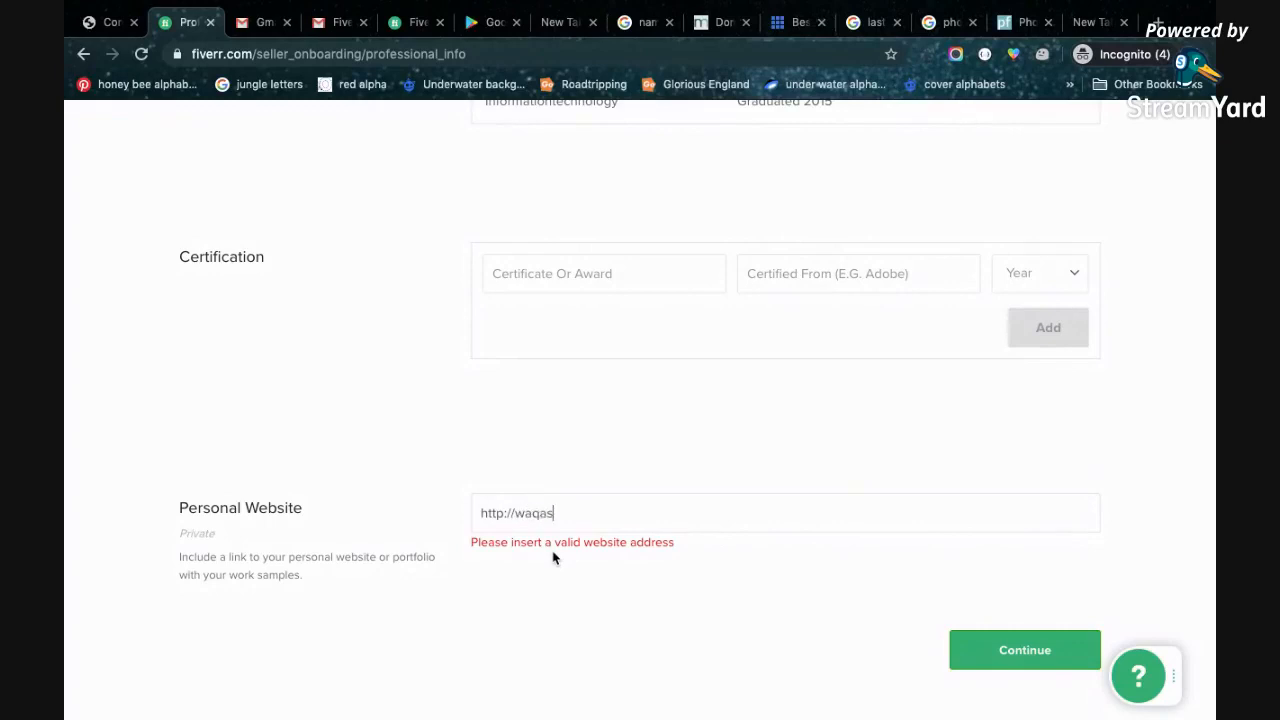
pyautogui.click(700, 595)
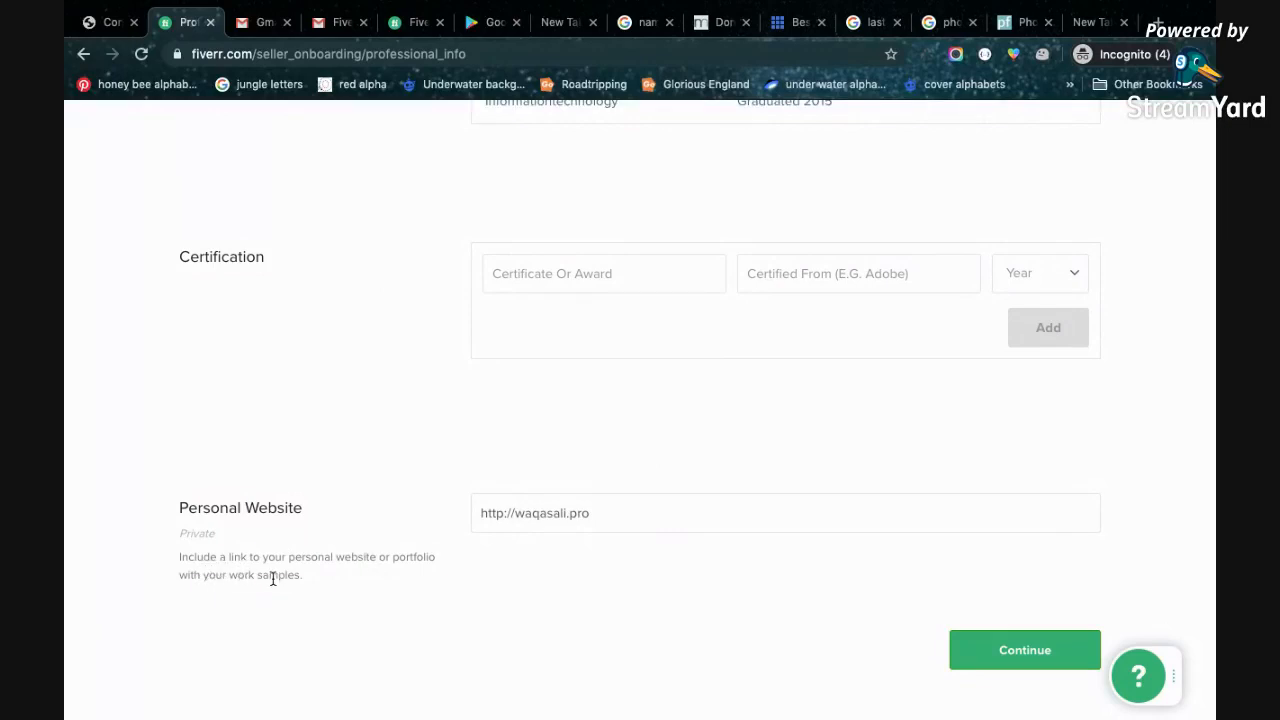
# - Search Google for the seller's GitHub profile, open it in a new tab and copy its URL
pyautogui.click(1091, 22)
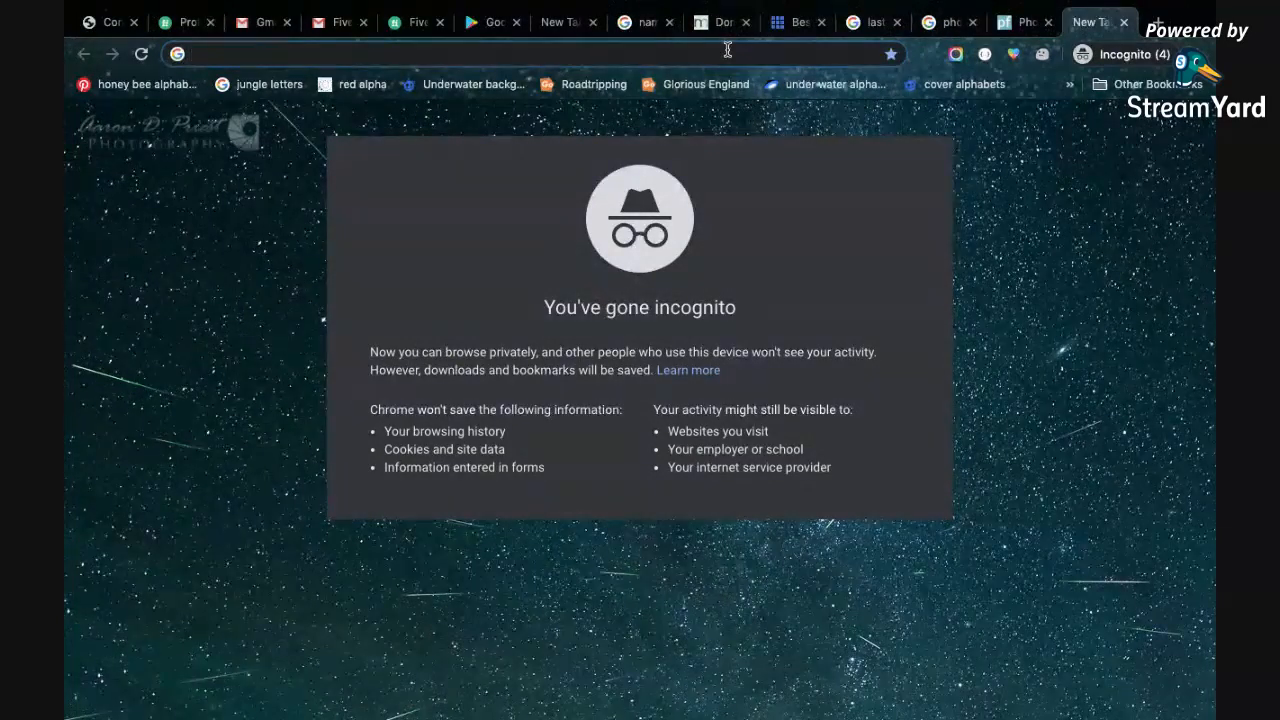
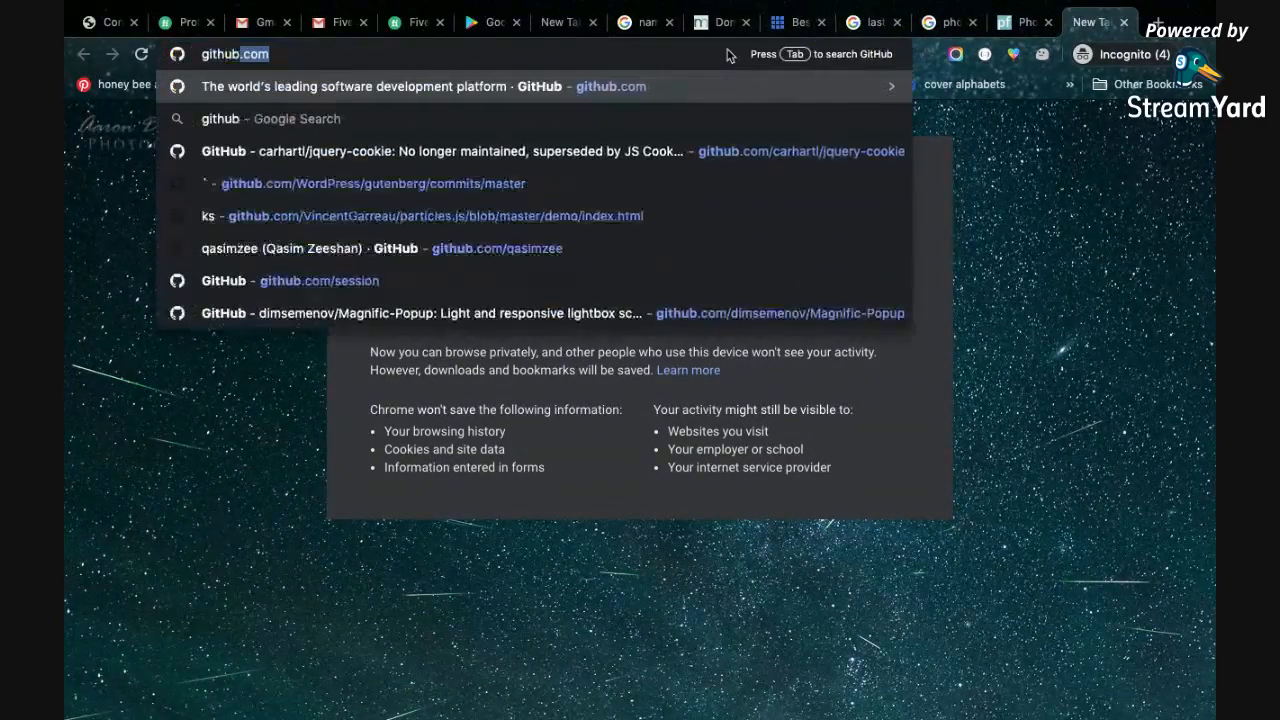
pyautogui.press('Return')
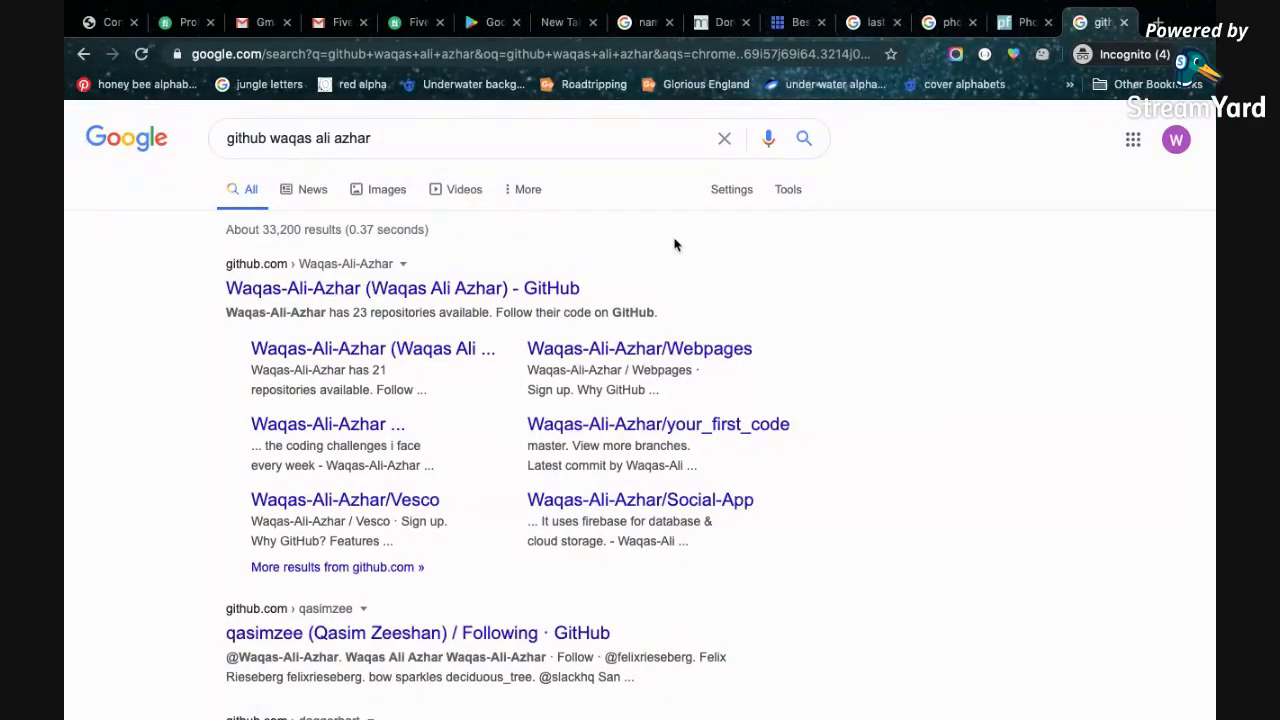
pyautogui.keyDown('super'); pyautogui.click(548, 287); pyautogui.keyUp('super')
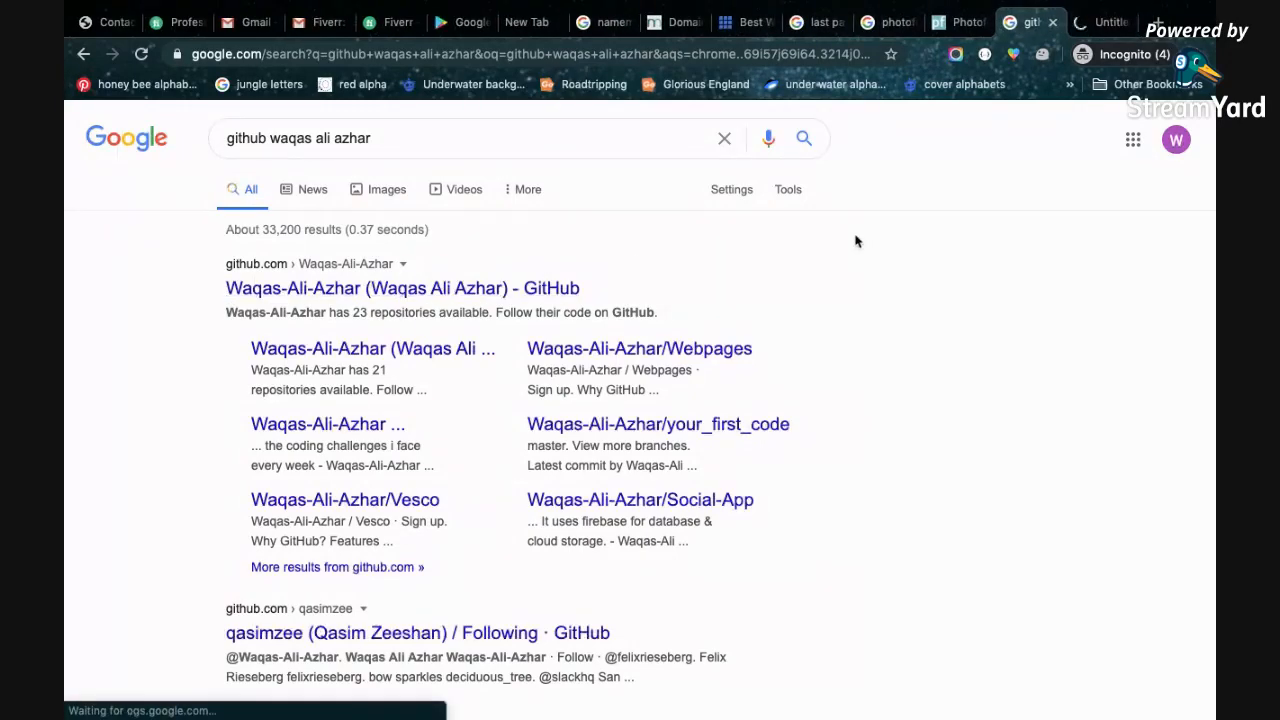
pyautogui.click(1104, 37)
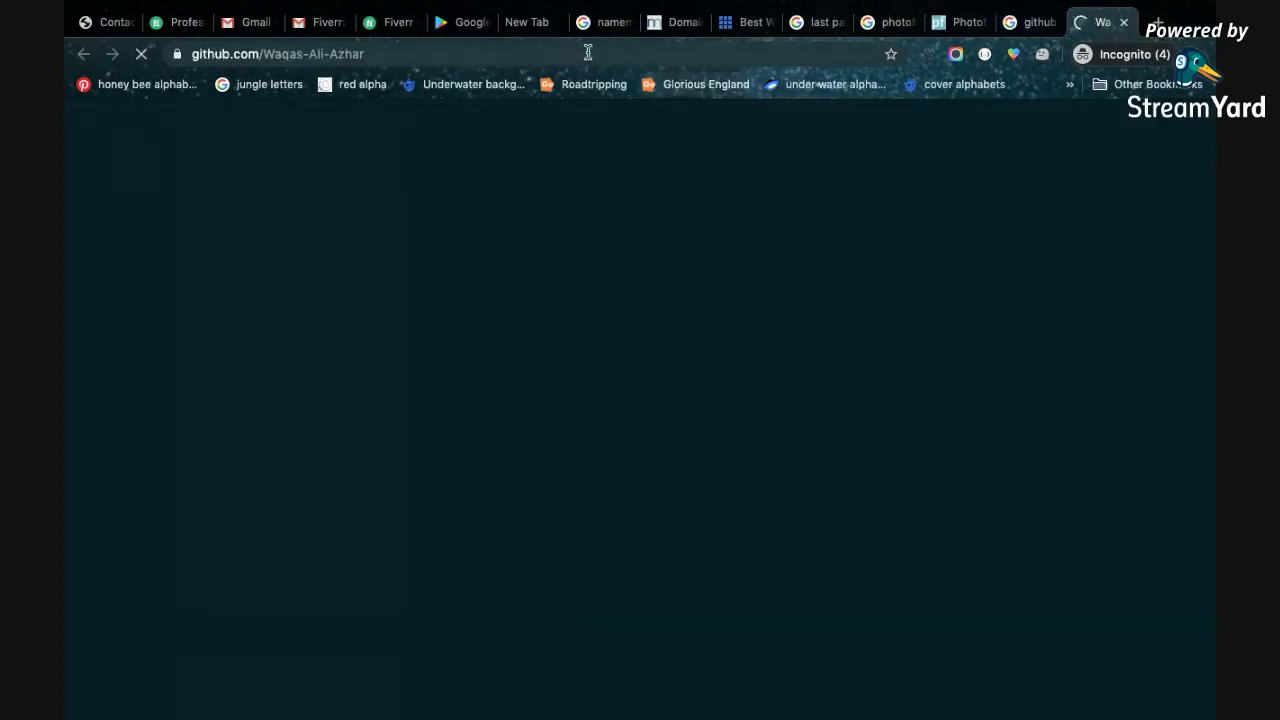
pyautogui.click(588, 52)
pyautogui.hotkey('ctrl', 'c')
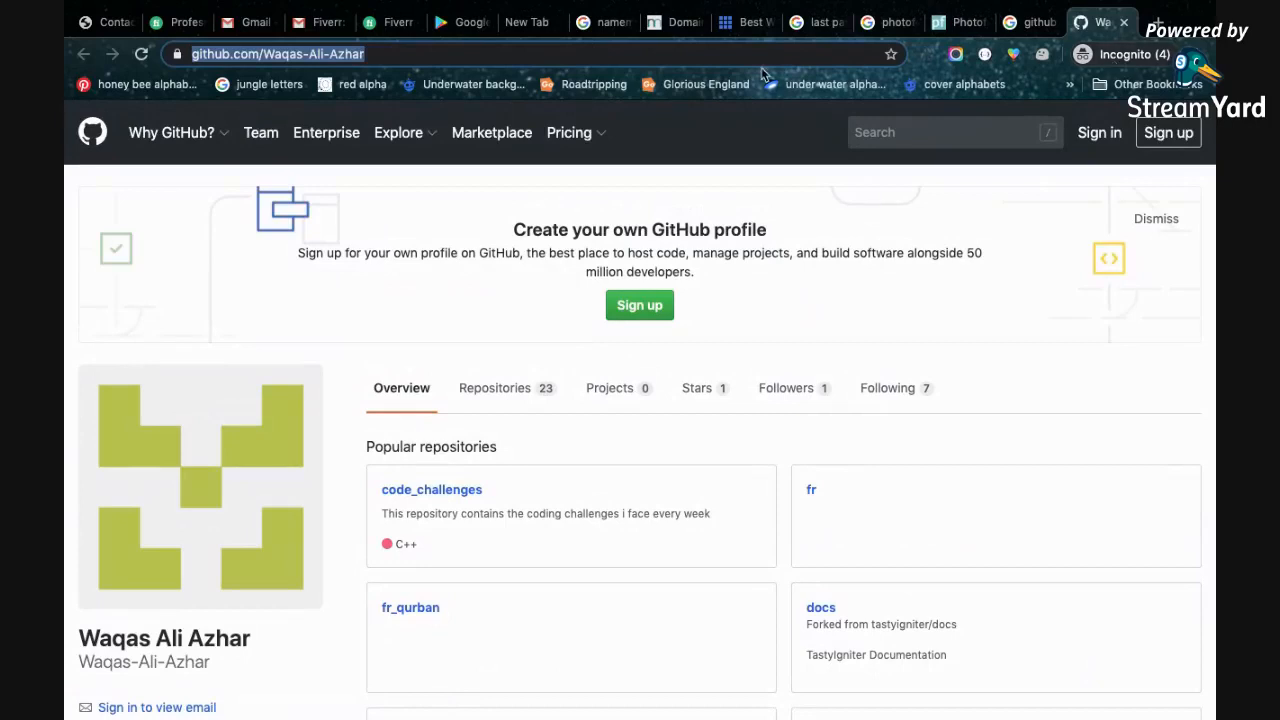
pyautogui.click(185, 22)
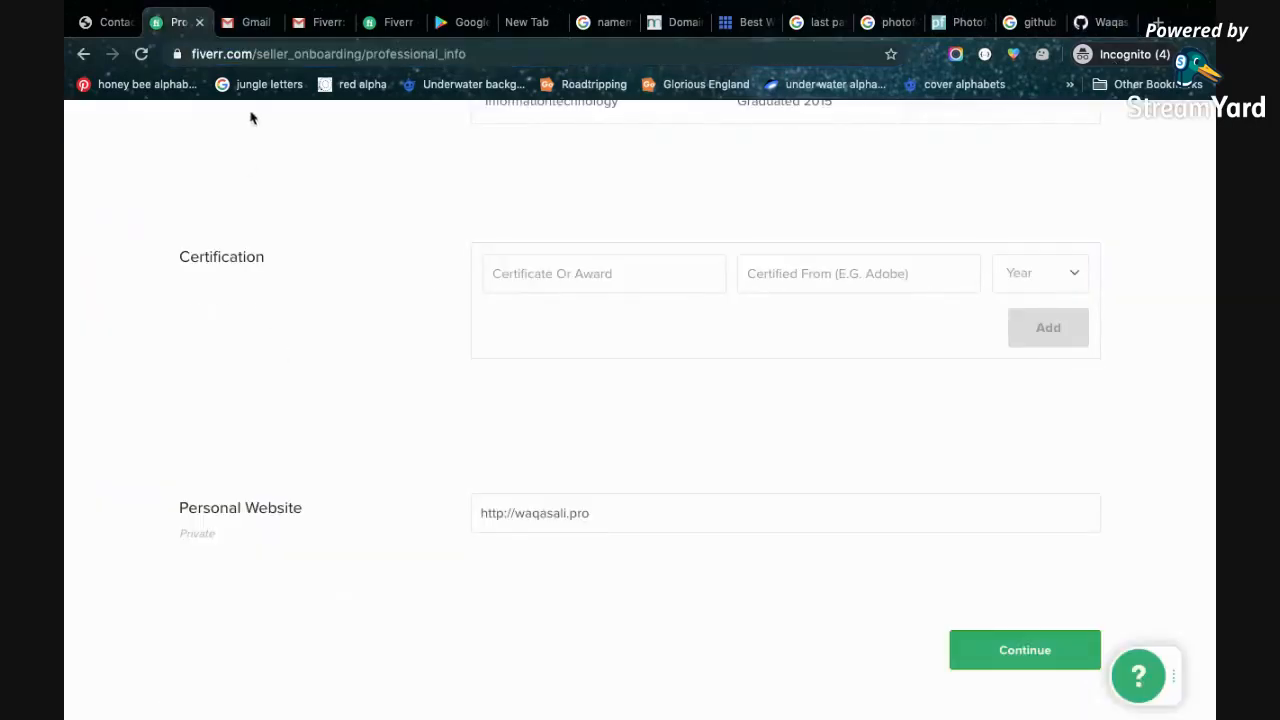
# - Replace the Personal Website address with the copied GitHub profile link and review the form
pyautogui.tripleClick(589, 512)
pyautogui.hotkey('ctrl', 'v')
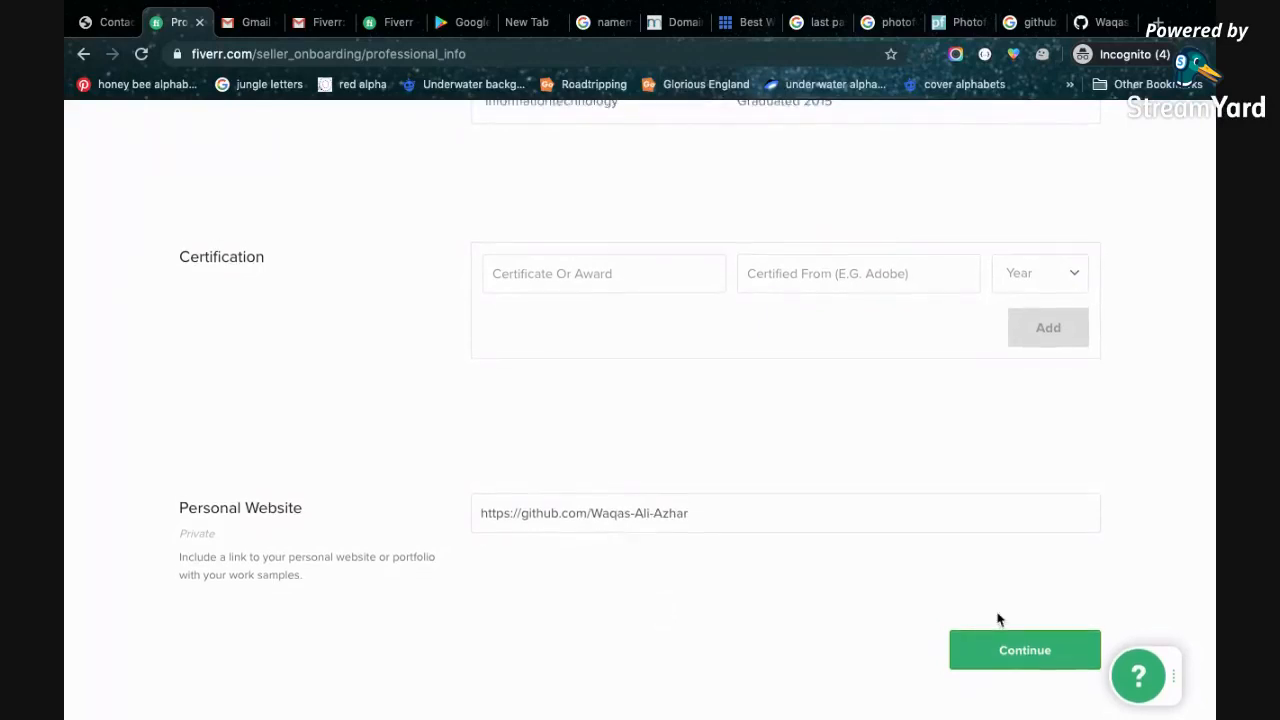
pyautogui.scroll(8, 1006, 650)
pyautogui.scroll(3, 1036, 407)
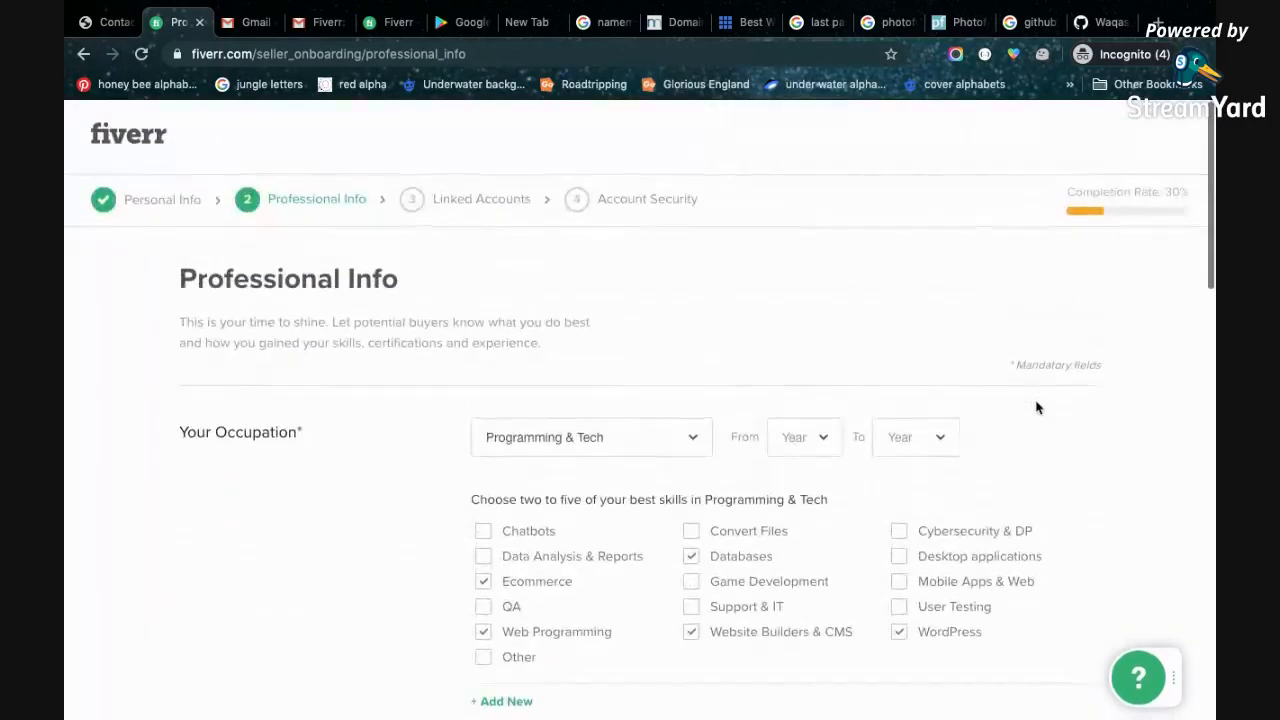
pyautogui.scroll(-3, 1036, 407)
pyautogui.scroll(-10, 1036, 407)
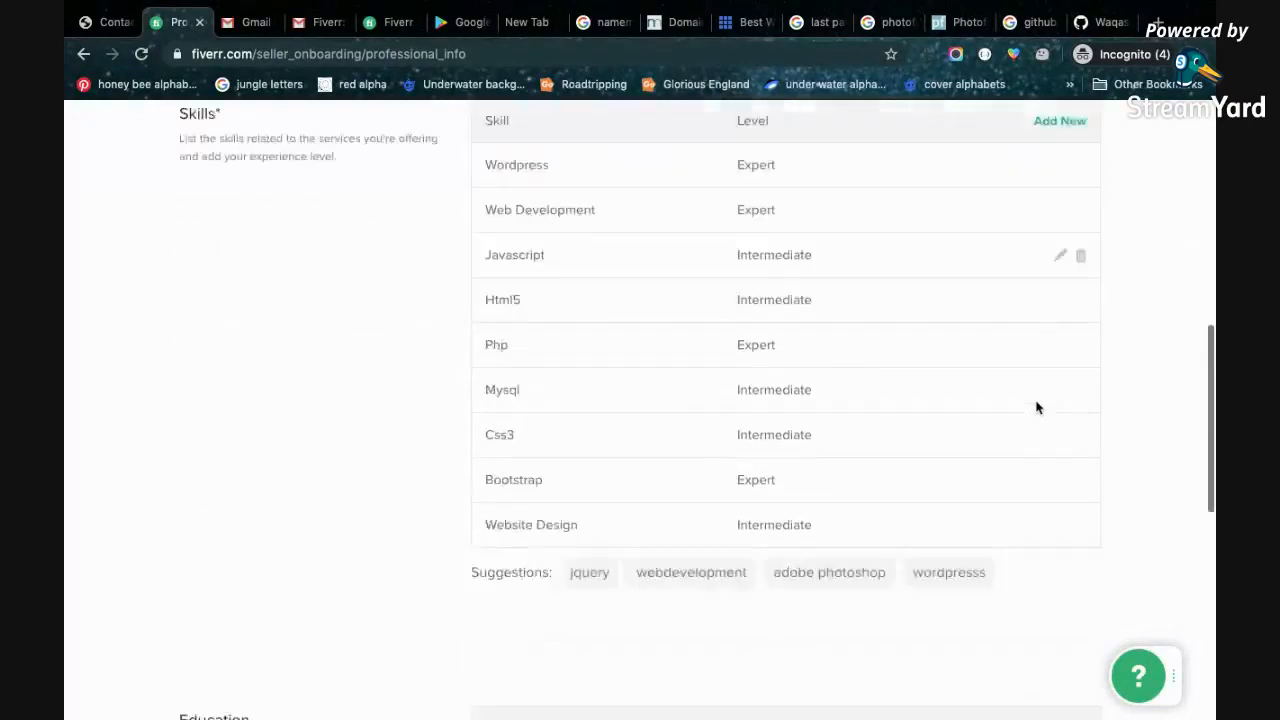
pyautogui.scroll(-2, 1036, 407)
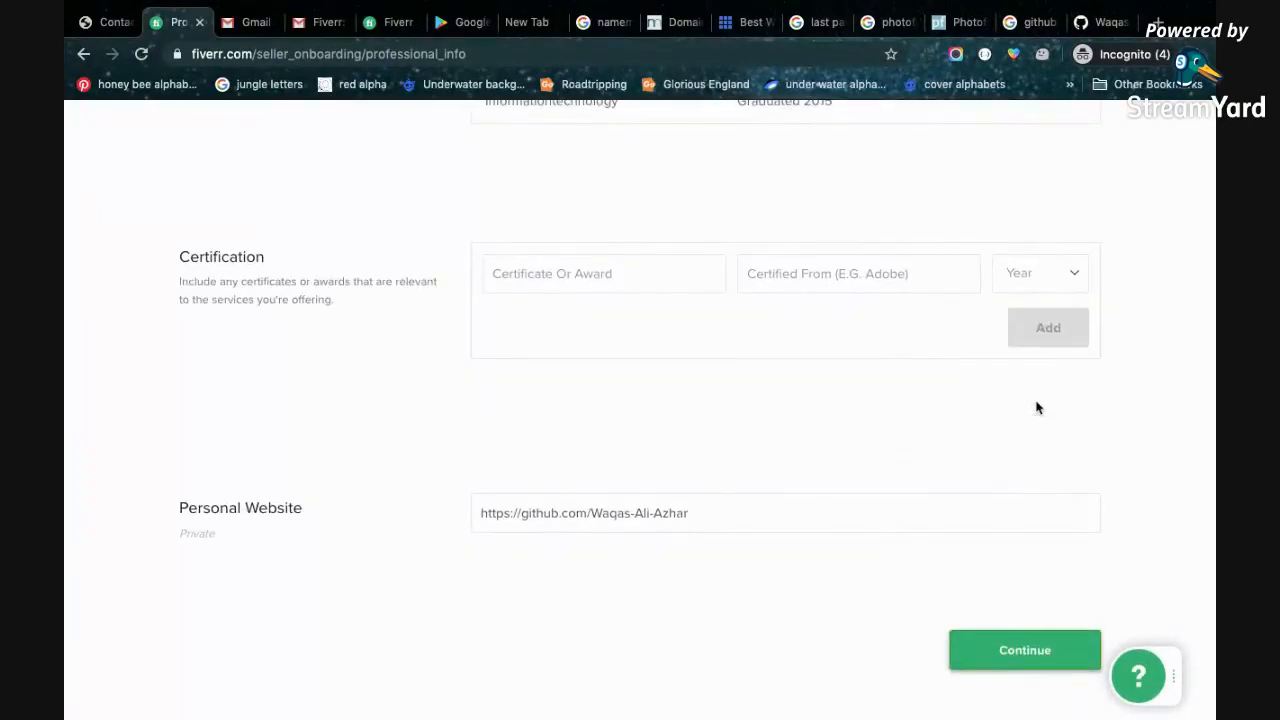
pyautogui.scroll(4, 1036, 407)
pyautogui.scroll(4, 1033, 387)
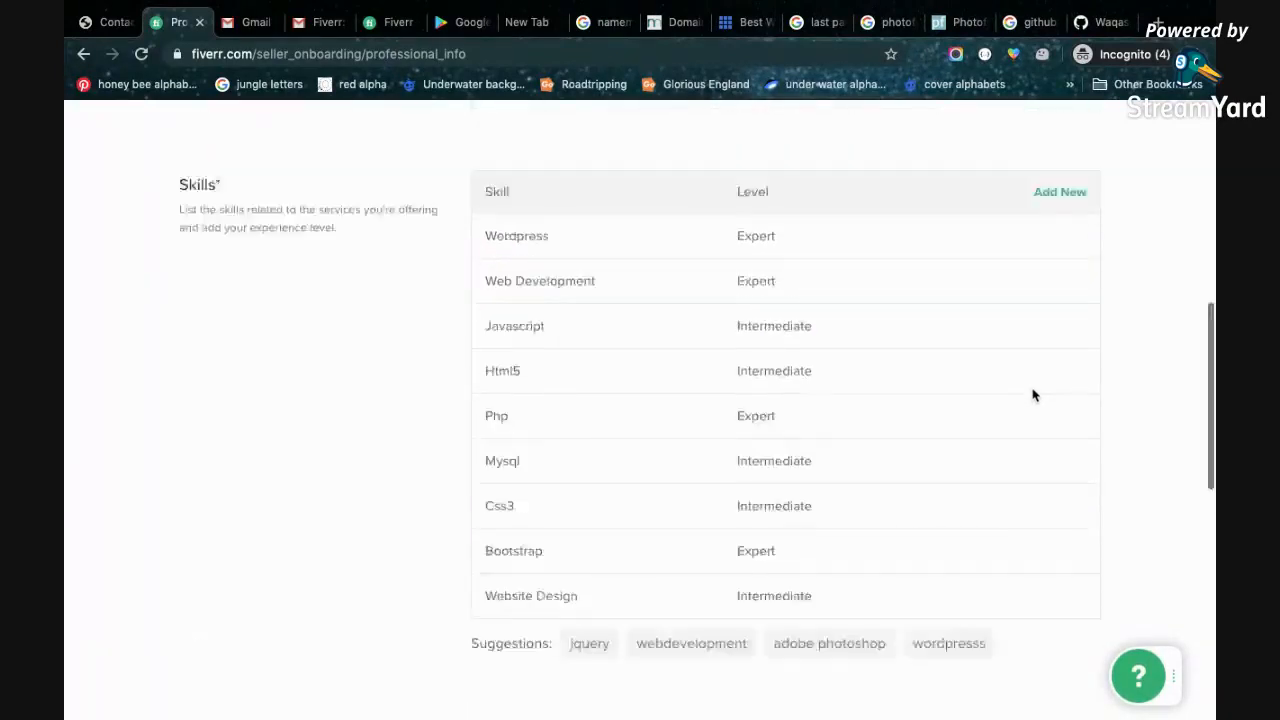
pyautogui.scroll(-6, 1033, 390)
pyautogui.scroll(10, 1033, 394)
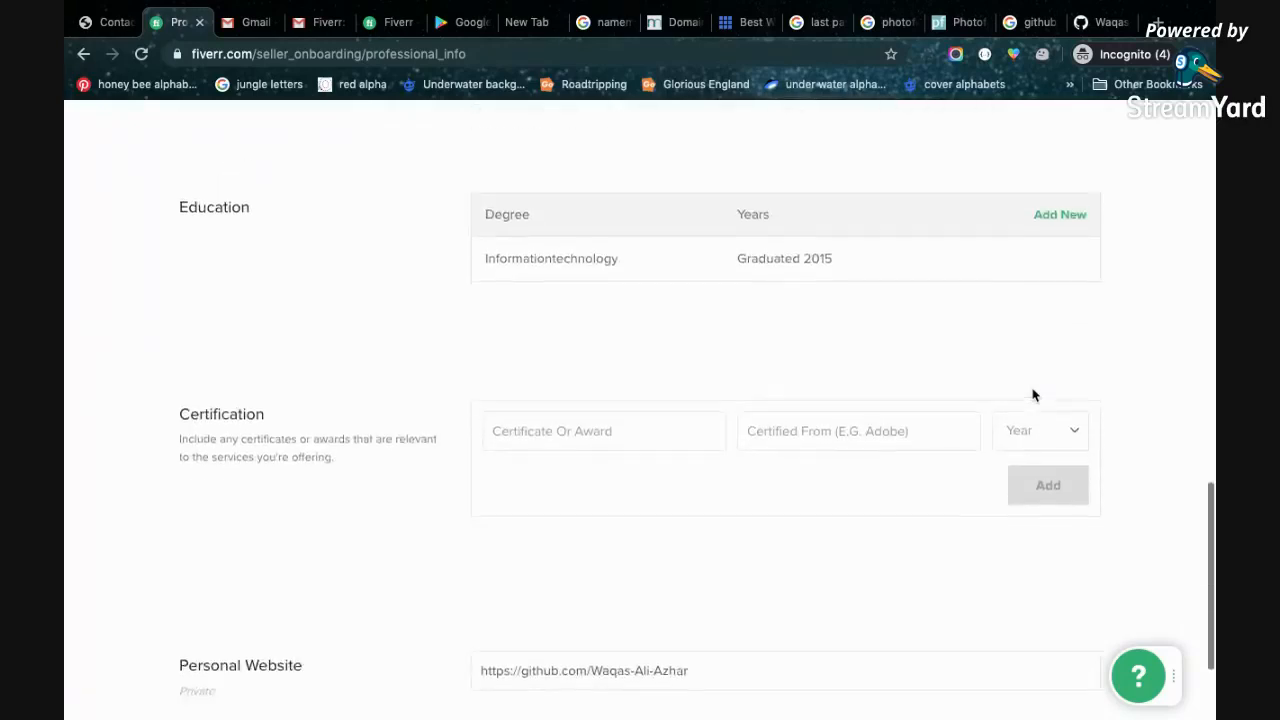
pyautogui.scroll(2, 1033, 394)
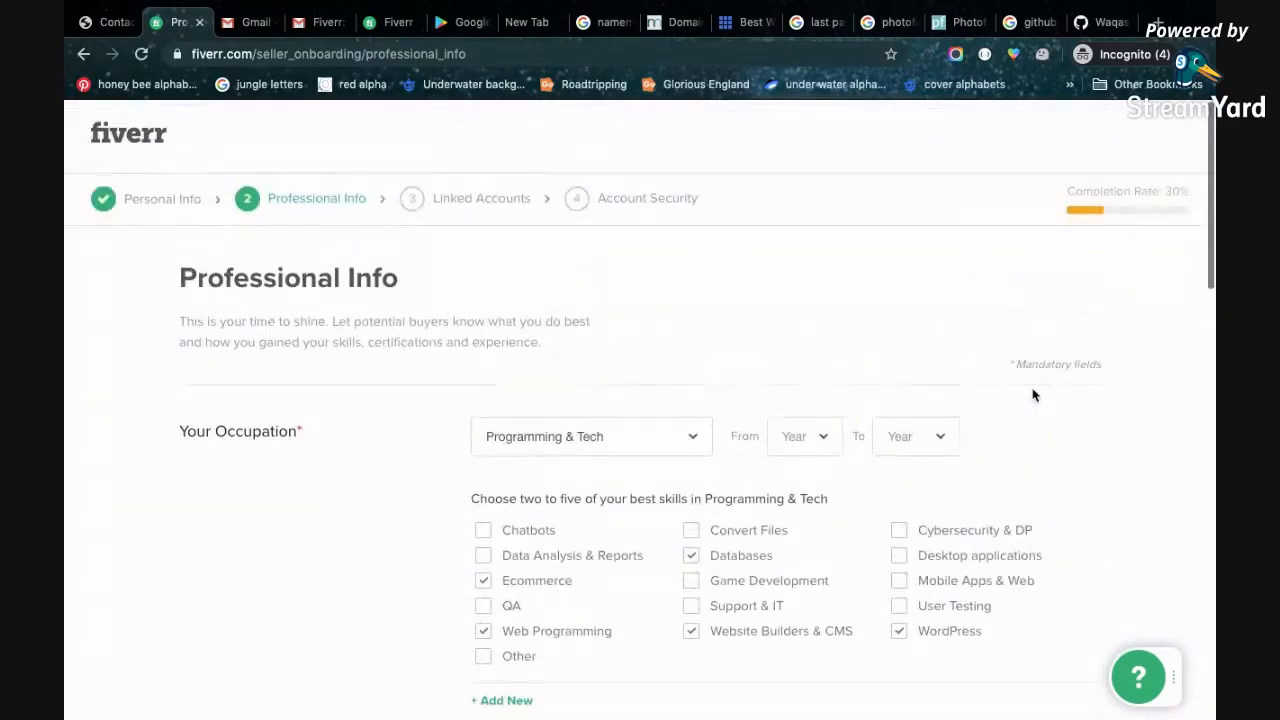
pyautogui.scroll(-10, 1033, 394)
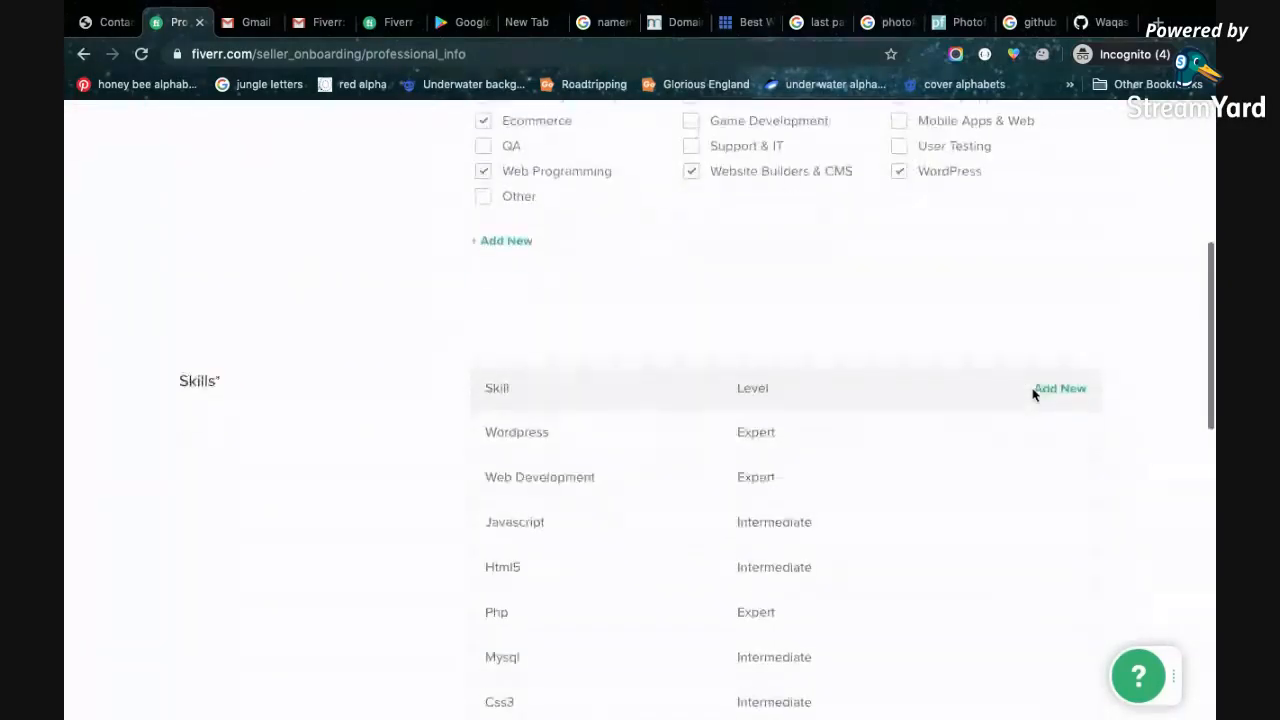
pyautogui.scroll(-5, 1033, 394)
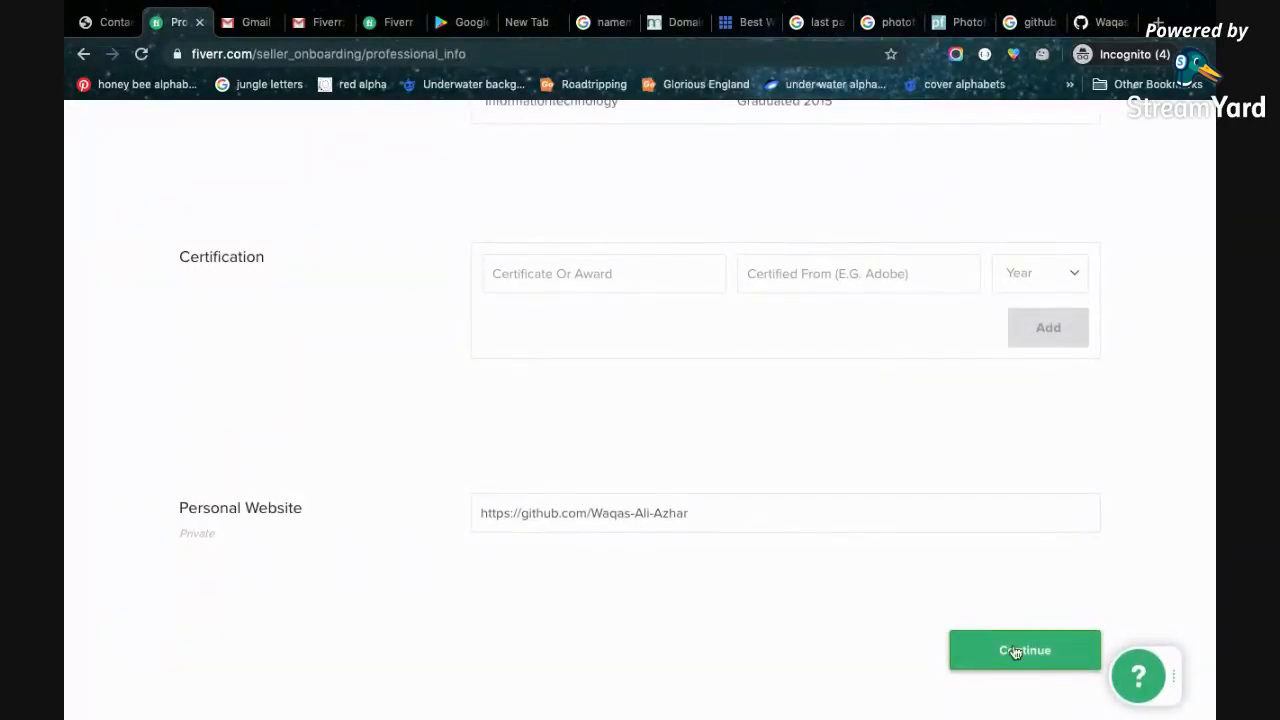
pyautogui.scroll(10, 1008, 648)
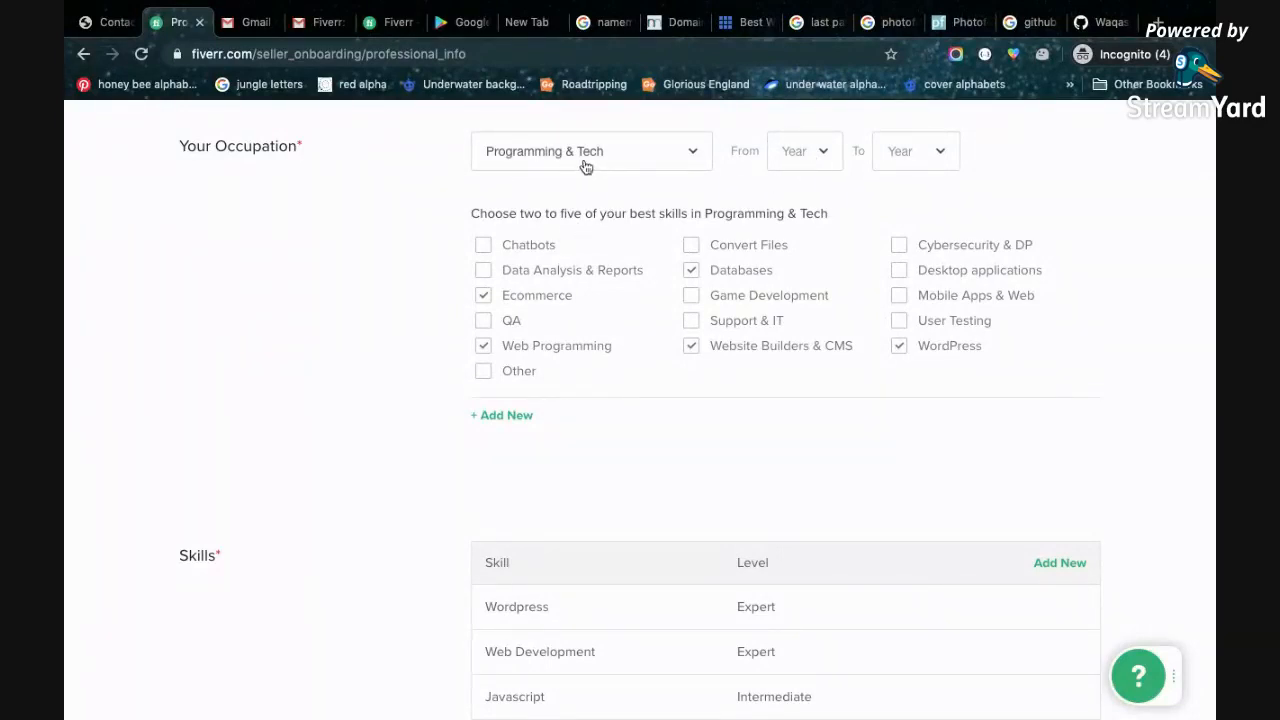
# - Set the occupation period from 2015 to 2020
pyautogui.click(811, 153)
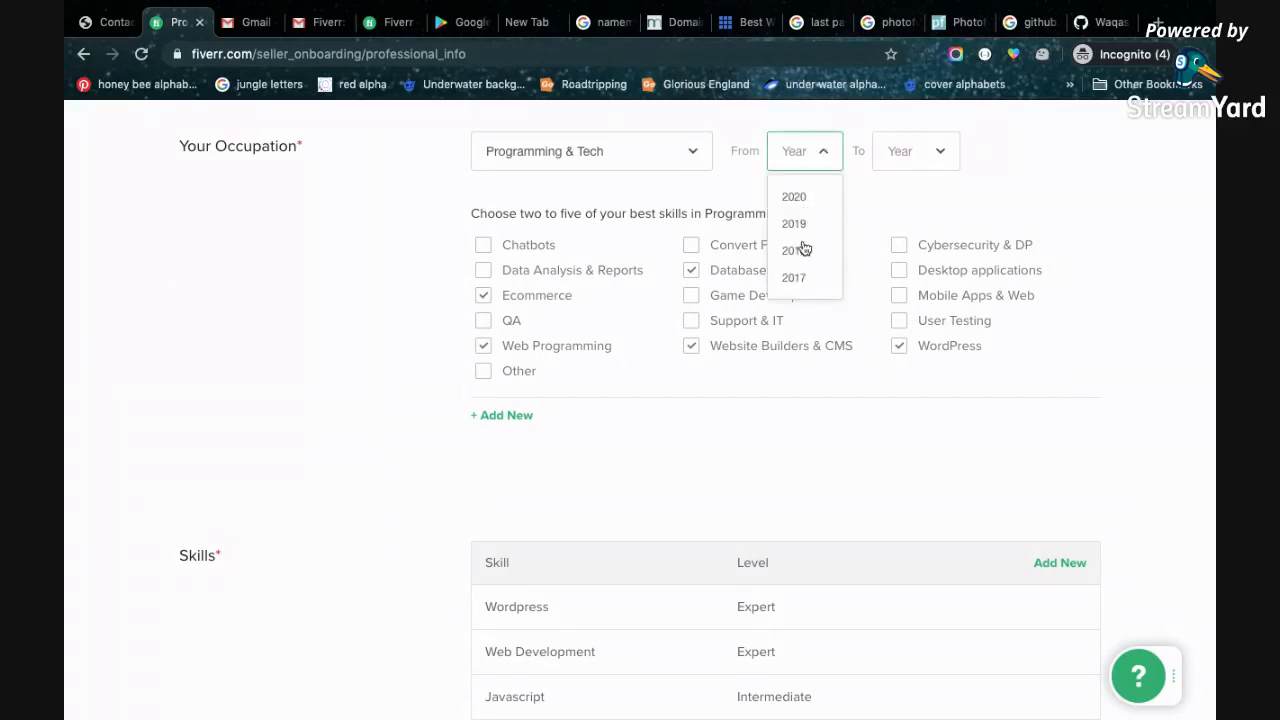
pyautogui.scroll(-1, 803, 249)
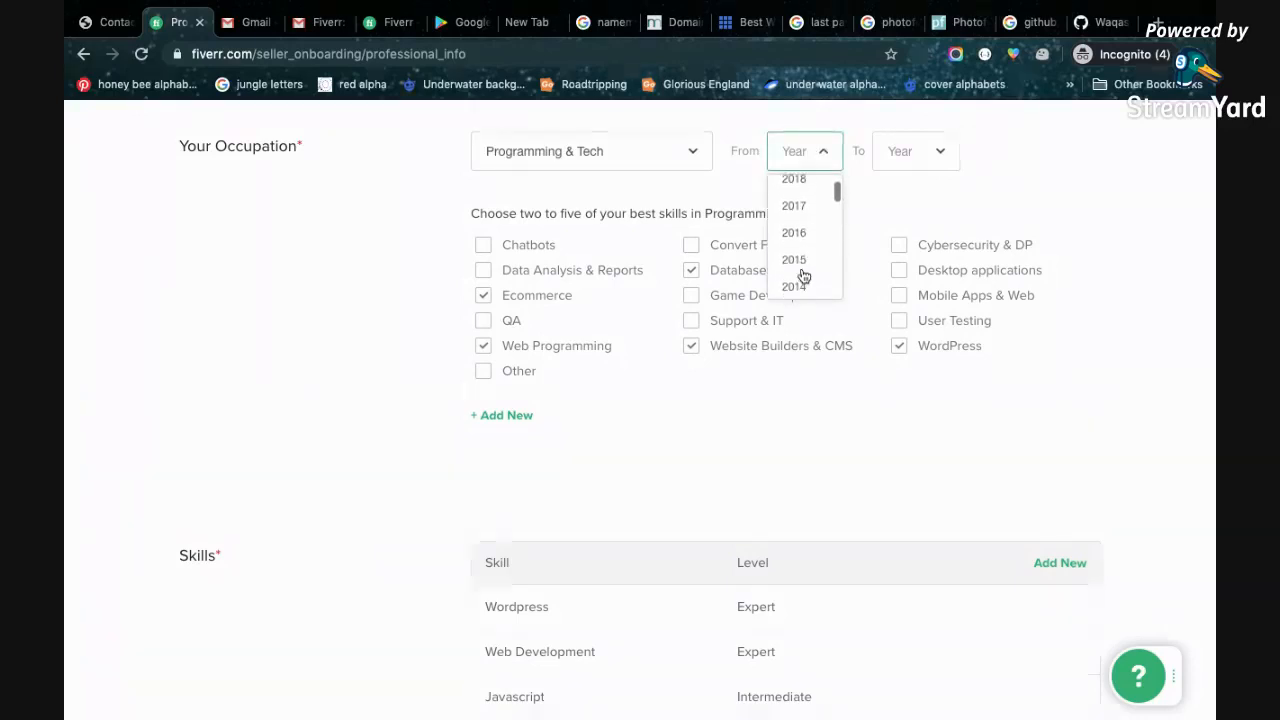
pyautogui.click(801, 262)
pyautogui.click(940, 158)
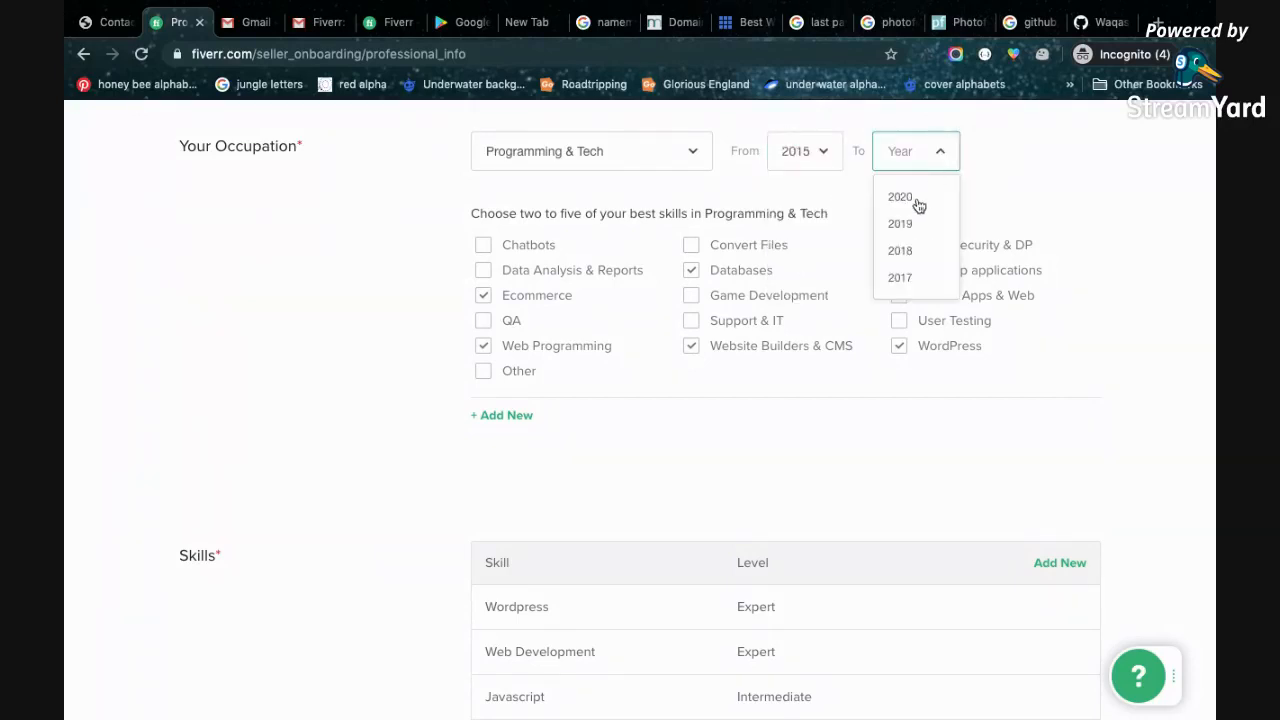
pyautogui.click(914, 200)
pyautogui.scroll(-5, 870, 437)
pyautogui.scroll(-3, 870, 437)
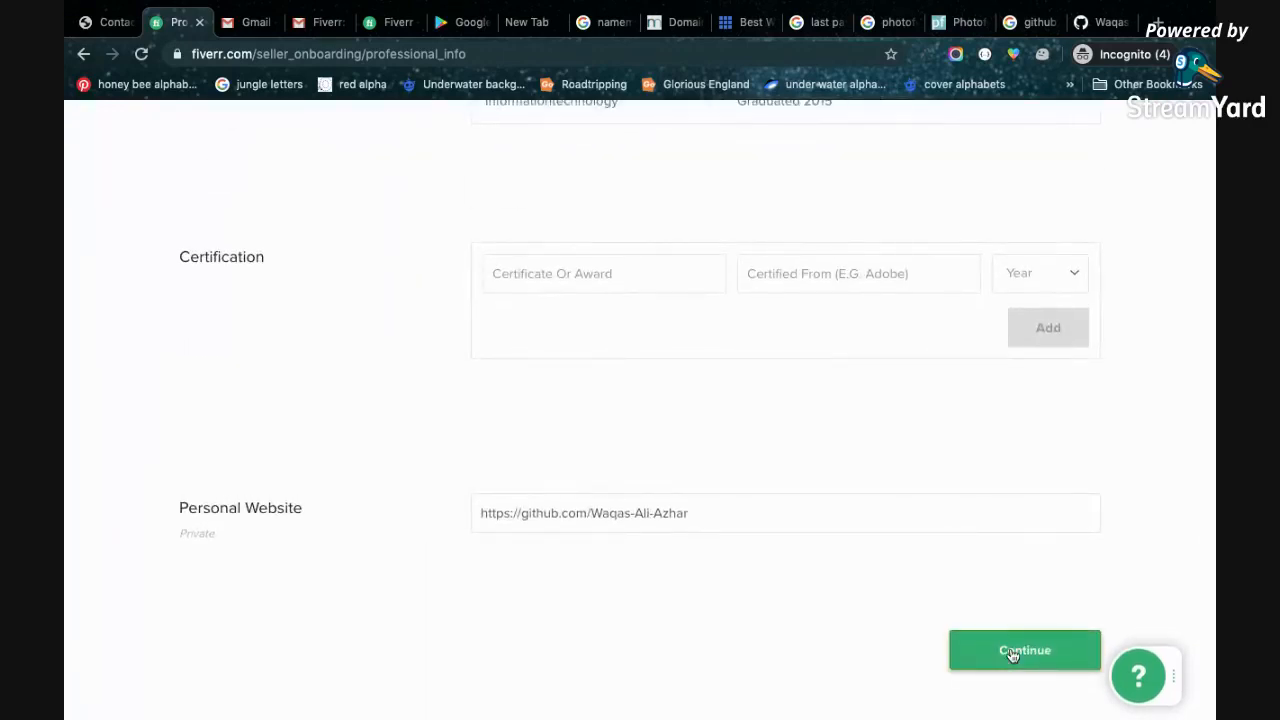
# - Submit the professional info and look over the Linked Accounts step
pyautogui.click(1014, 651)
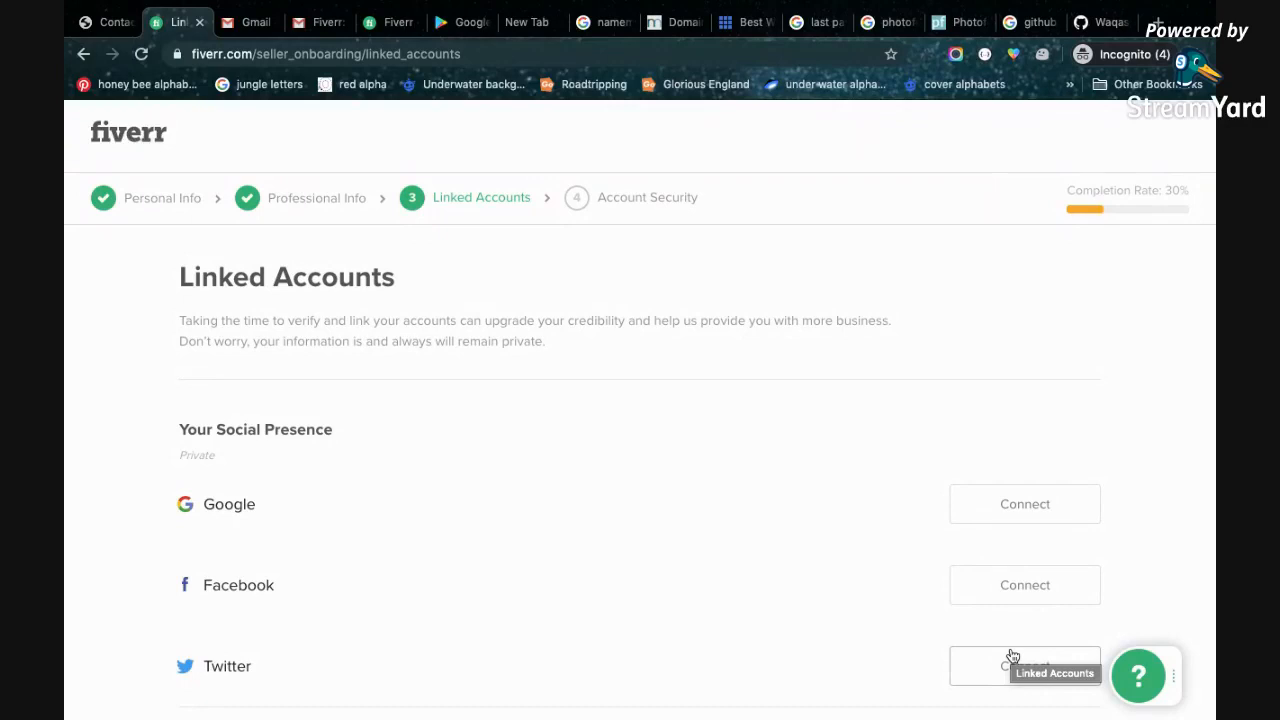
pyautogui.scroll(-3, 737, 435)
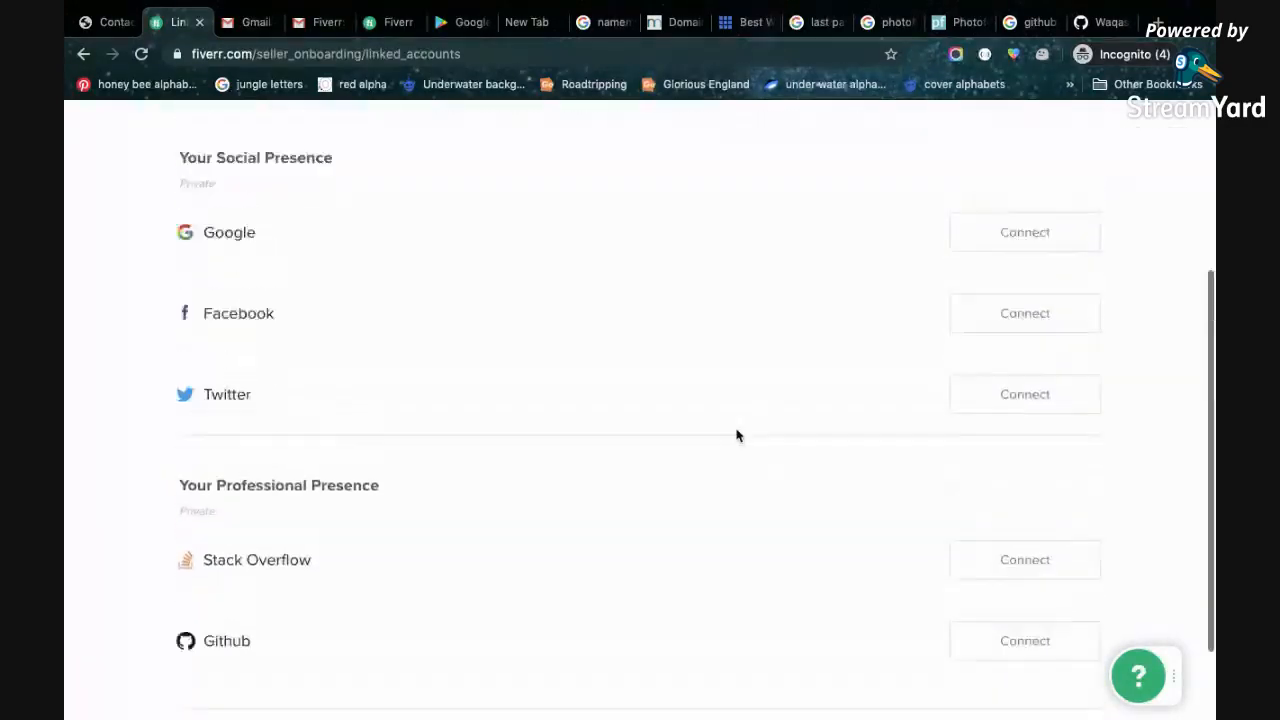
pyautogui.scroll(-1, 737, 435)
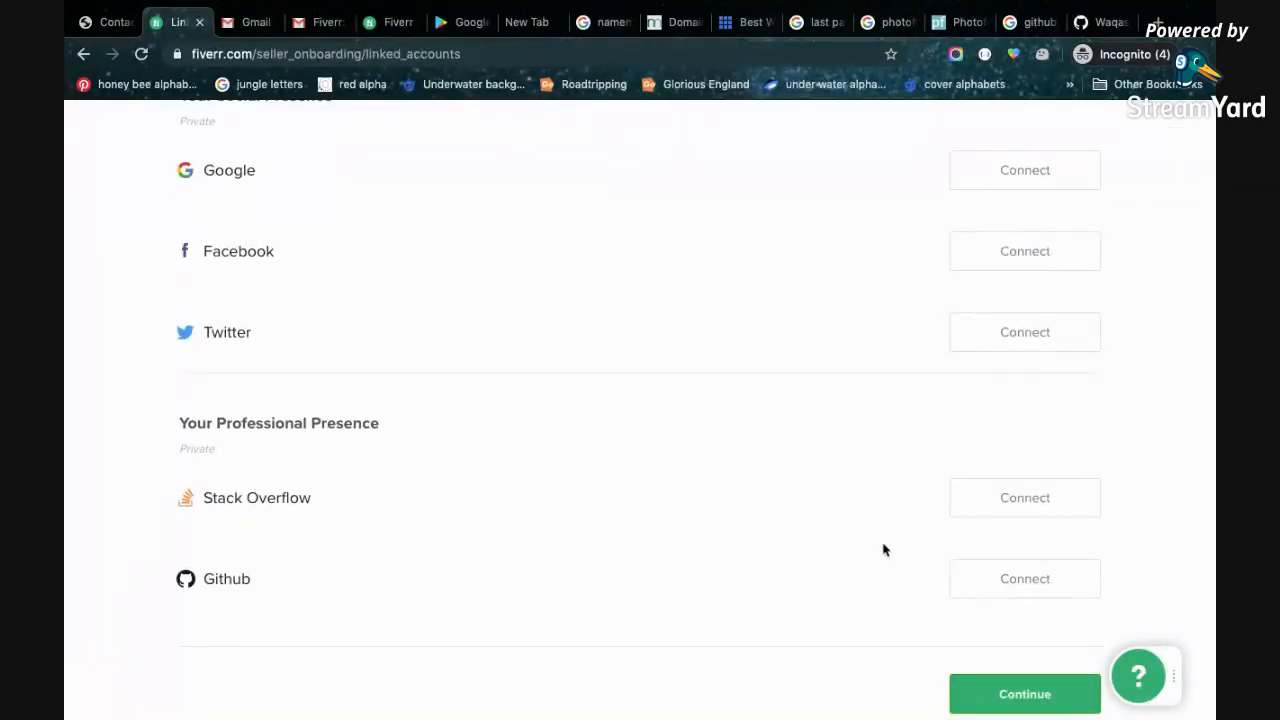
pyautogui.scroll(2, 951, 451)
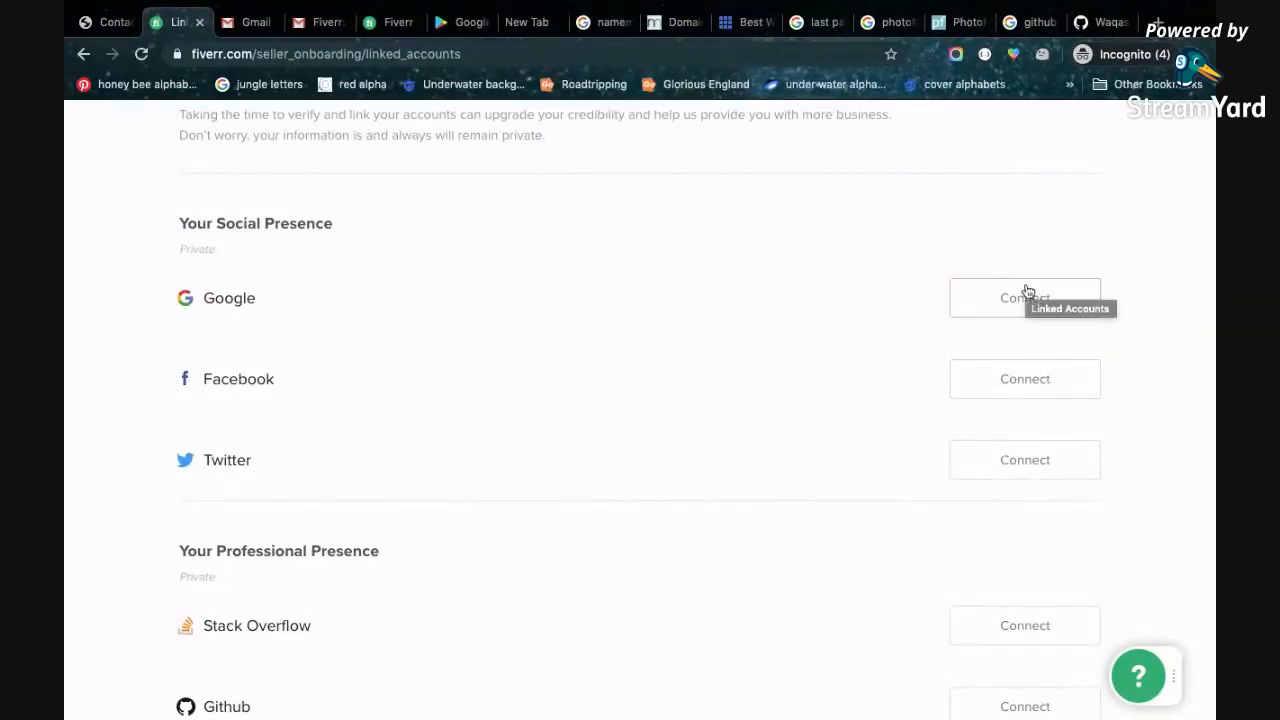
pyautogui.scroll(-3, 1010, 454)
pyautogui.scroll(5, 1006, 380)
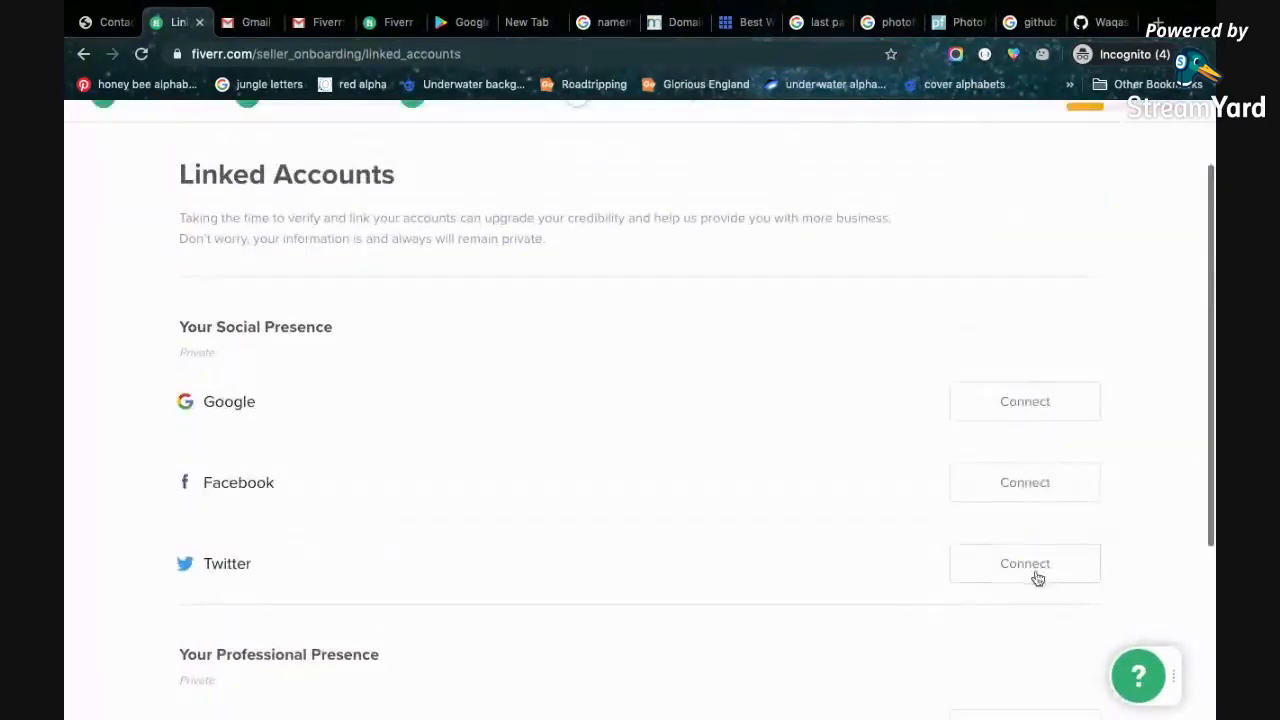
pyautogui.scroll(2, 1025, 530)
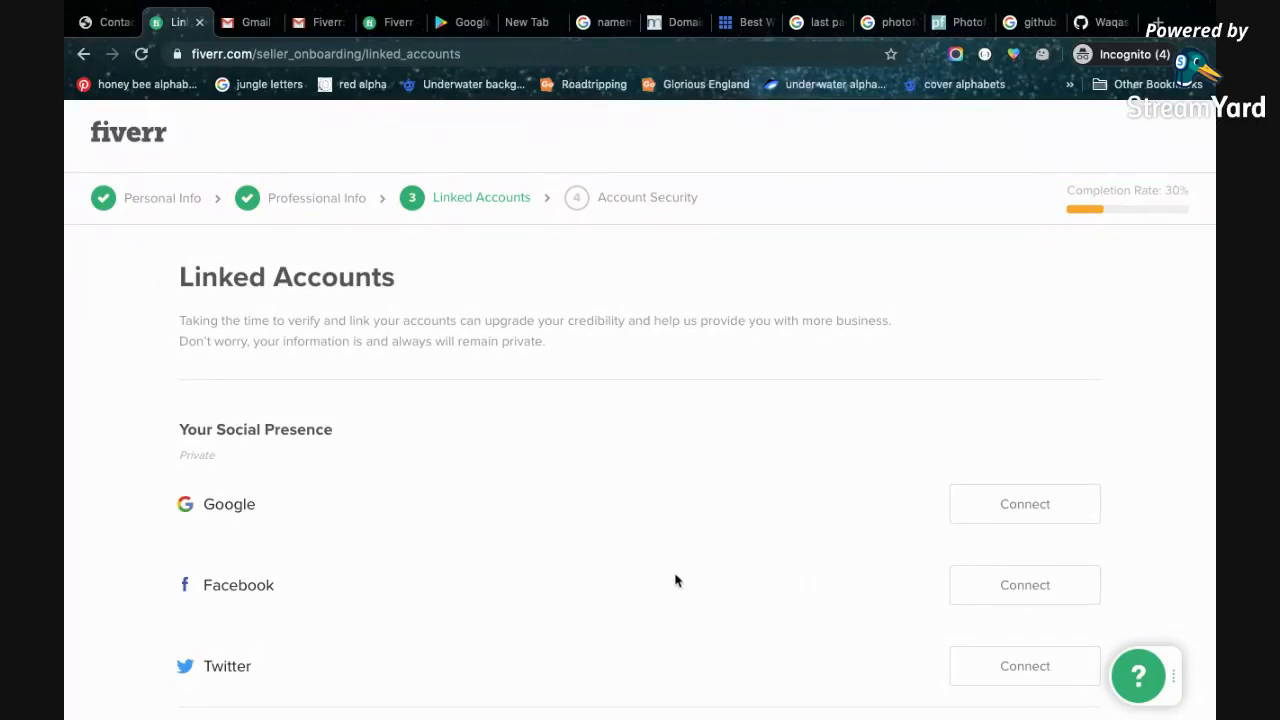
# - Connect the seller's Google account and grant Fiverr access, bringing completion to 35%
pyautogui.click(1050, 490)
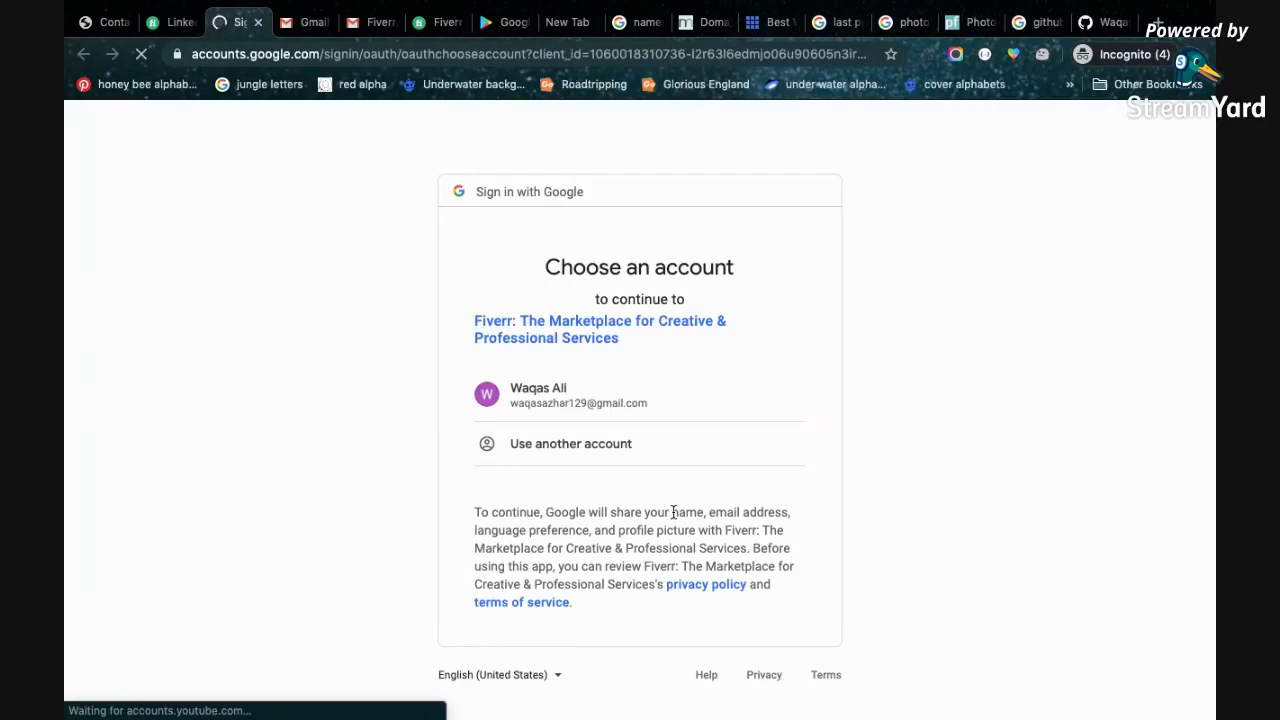
pyautogui.click(650, 401)
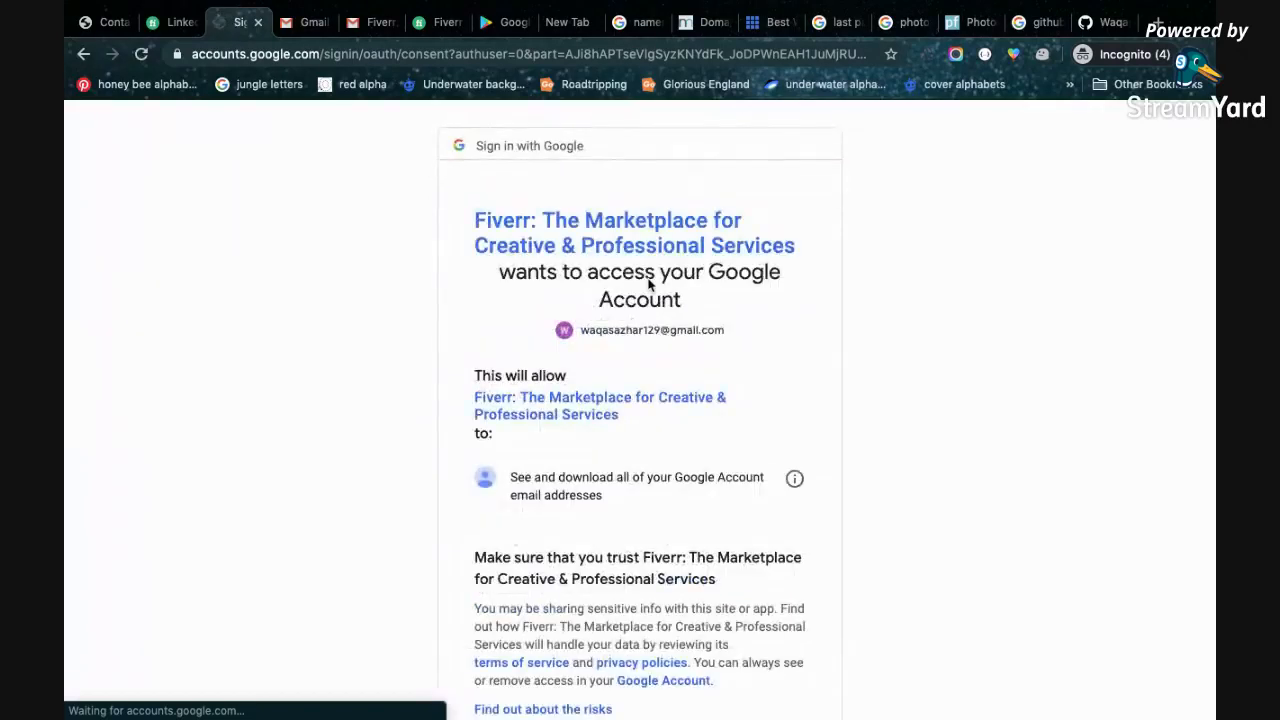
pyautogui.scroll(-3, 700, 540)
pyautogui.click(760, 595)
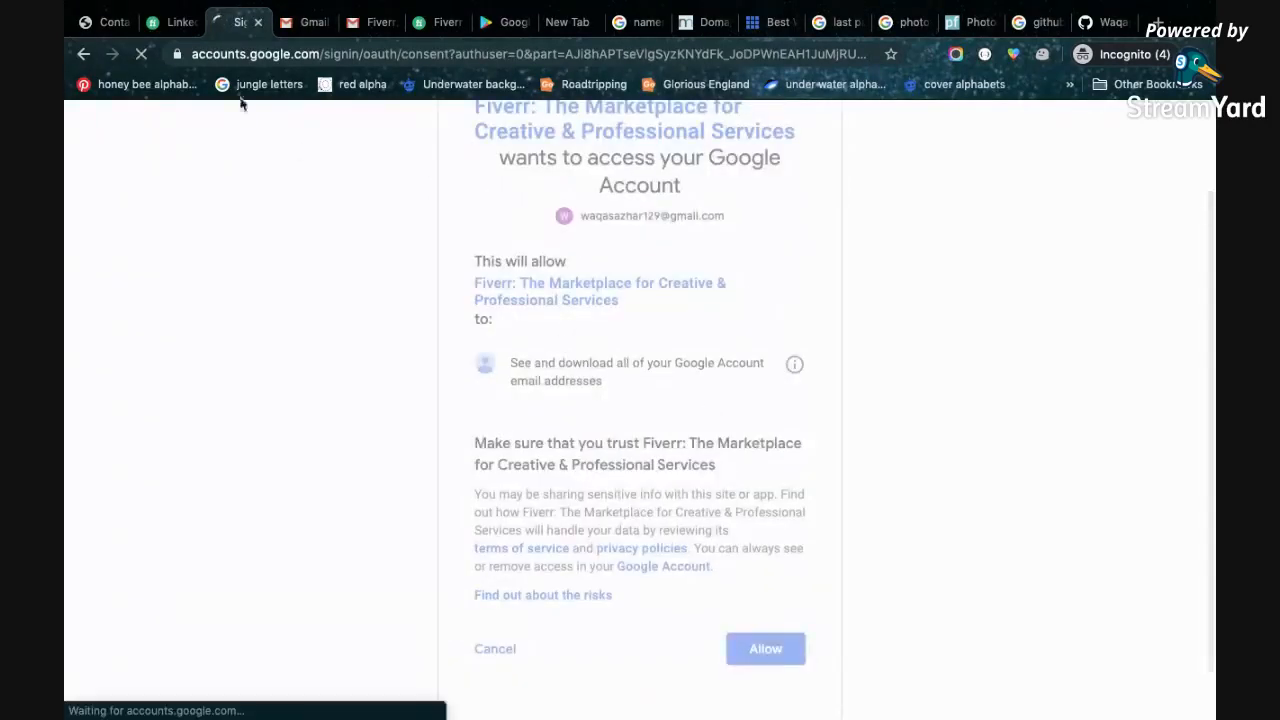
pyautogui.scroll(-3, 527, 440)
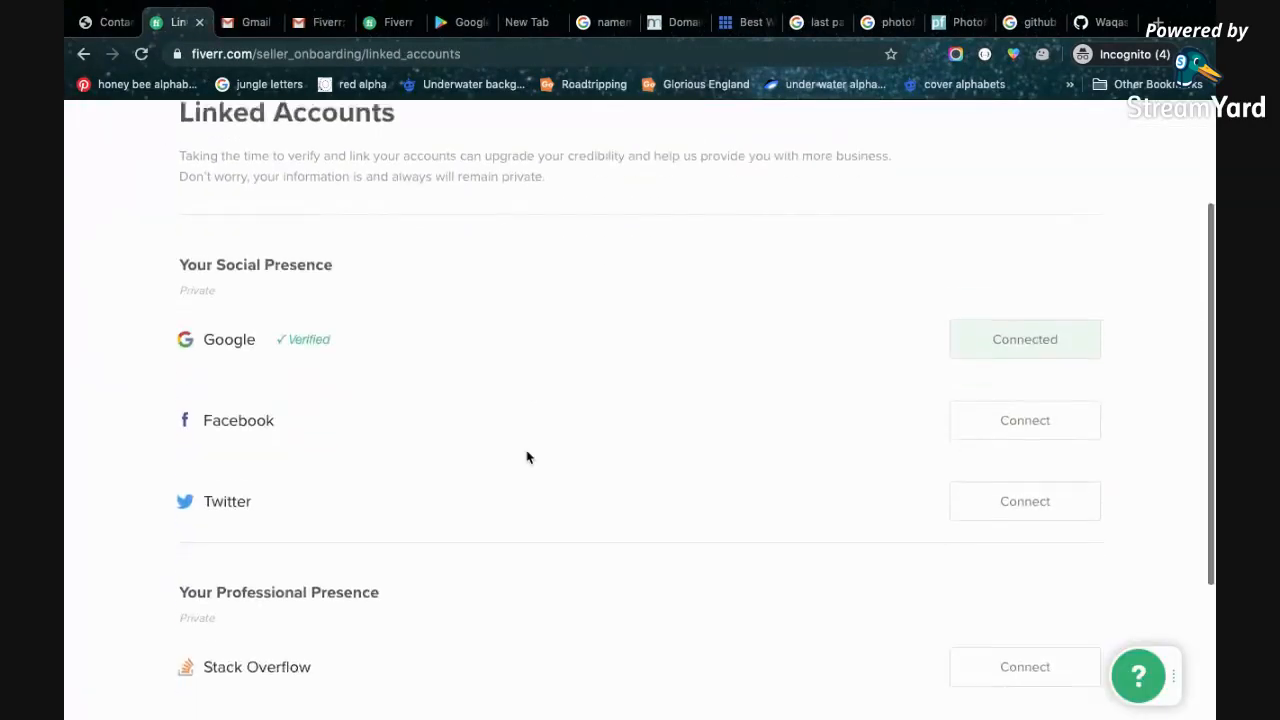
pyautogui.scroll(3, 691, 374)
pyautogui.scroll(-1, 690, 376)
pyautogui.scroll(1, 690, 376)
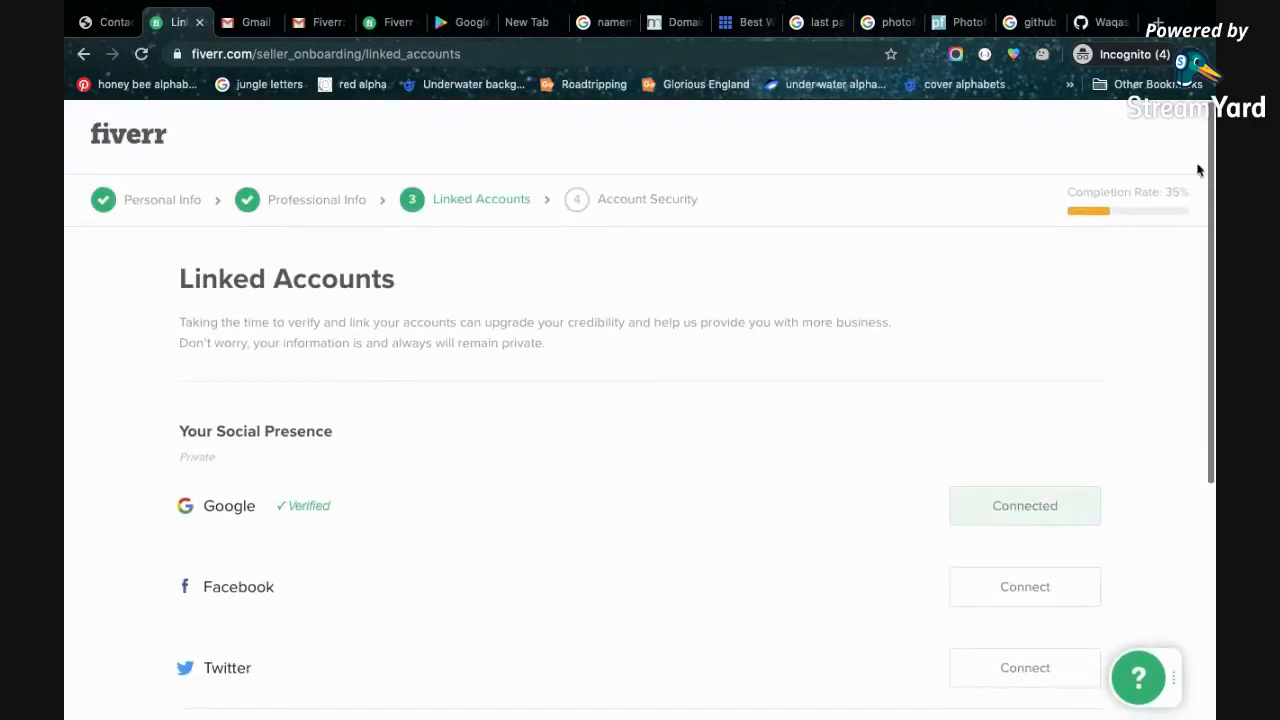
pyautogui.scroll(-3, 1140, 260)
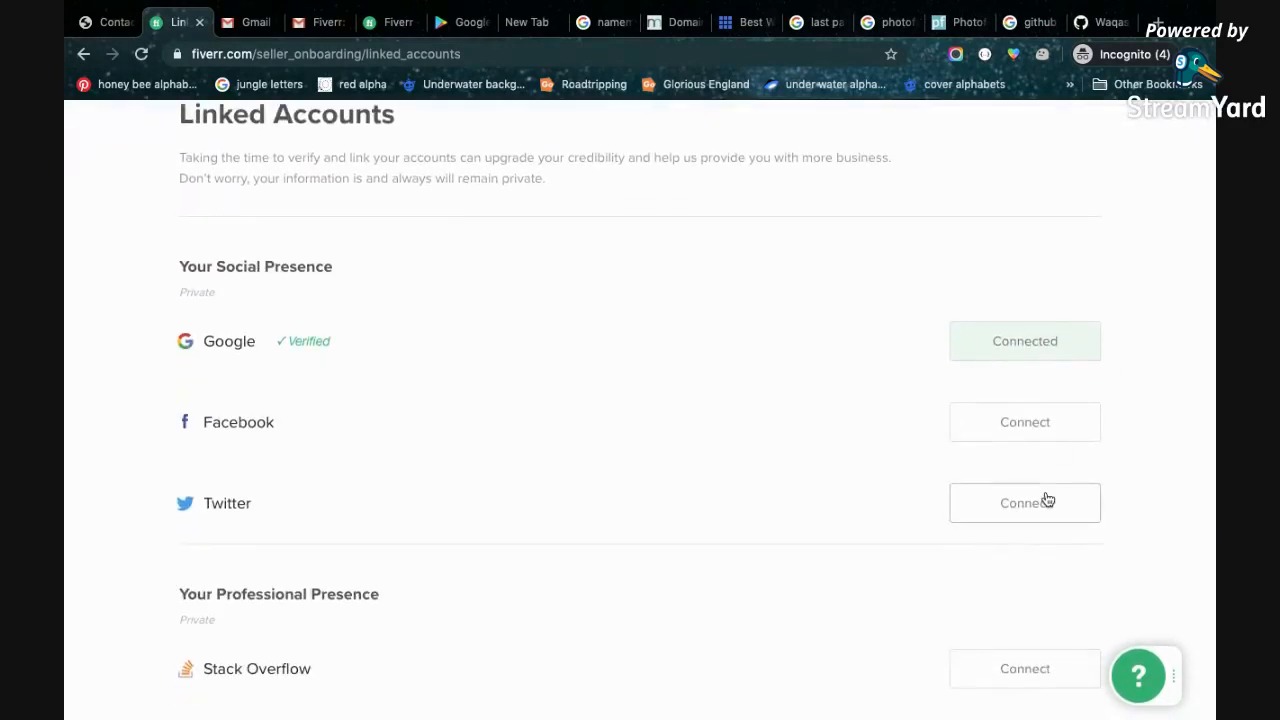
pyautogui.scroll(-2, 1020, 540)
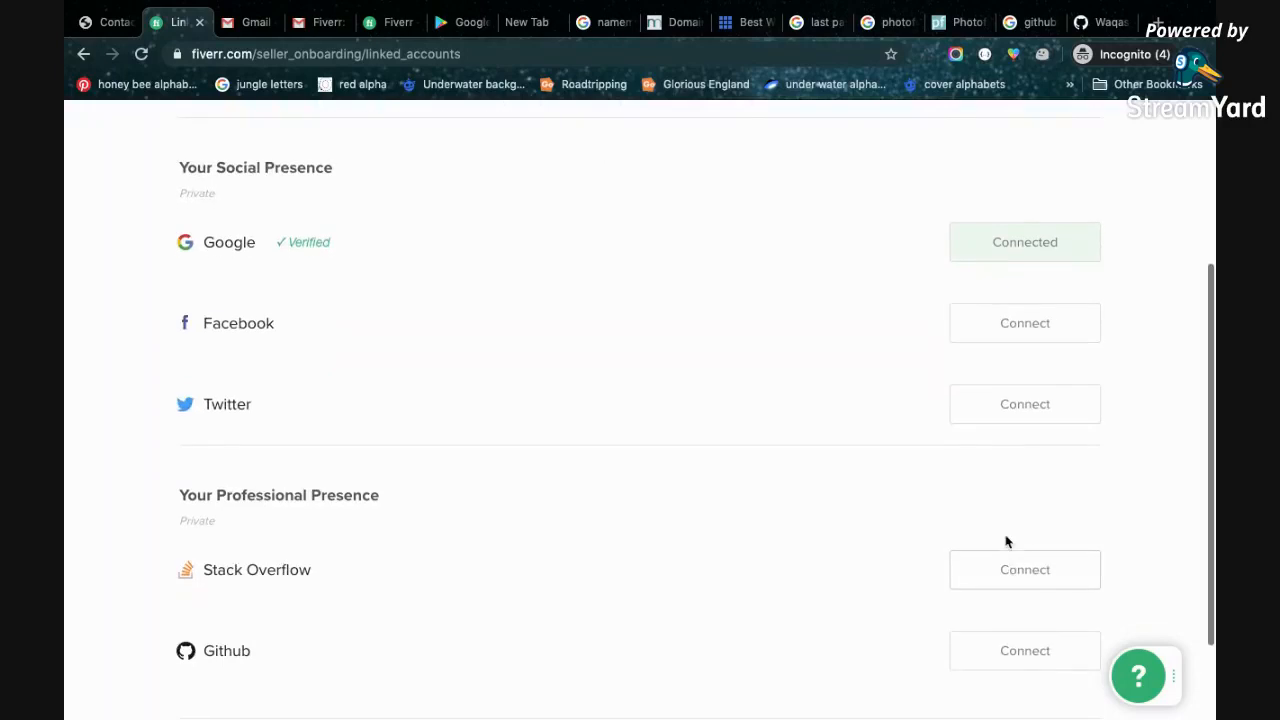
# - Connect Github and sign in to GitHub using the browser's saved login
pyautogui.click(1008, 651)
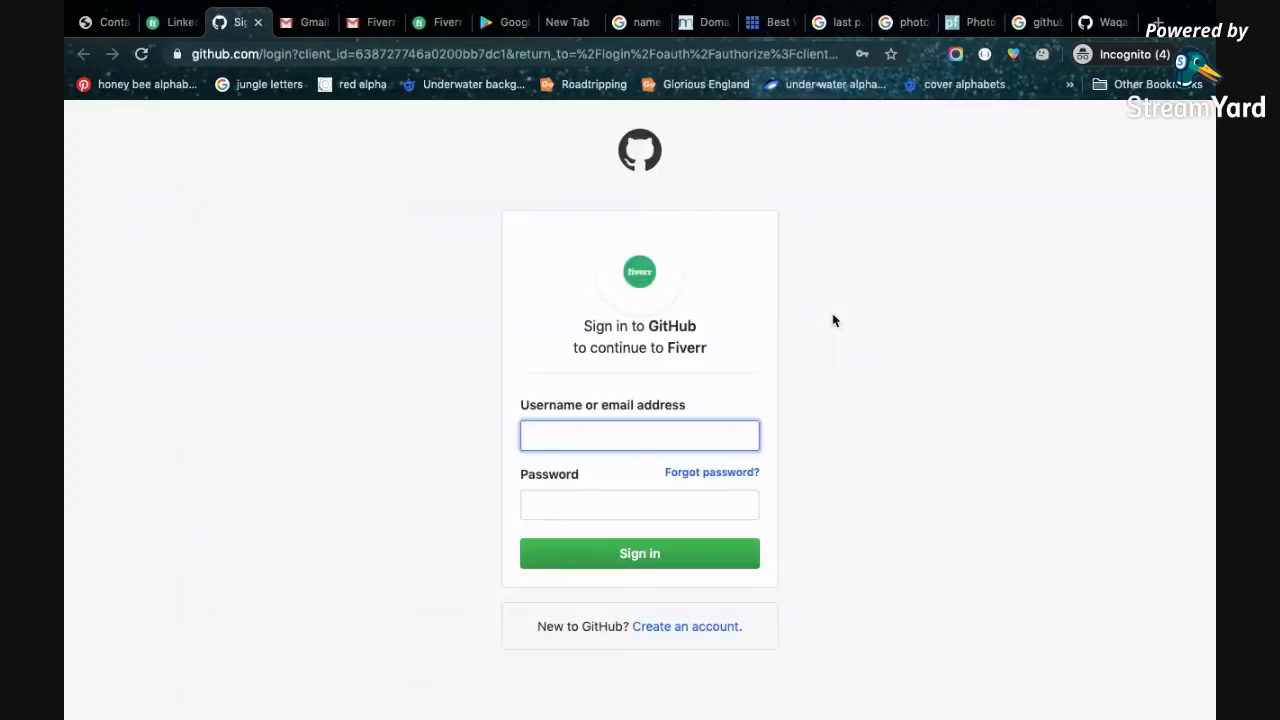
pyautogui.click(600, 433)
pyautogui.click(1048, 306)
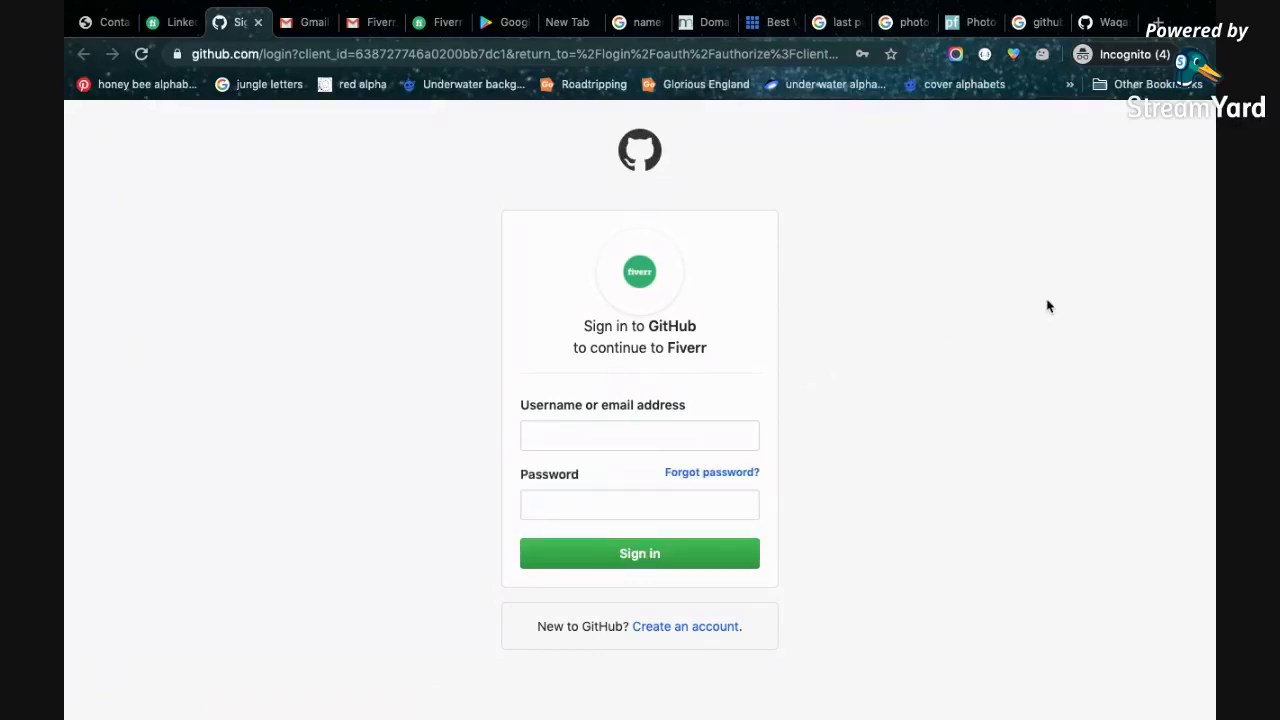
pyautogui.click(676, 436)
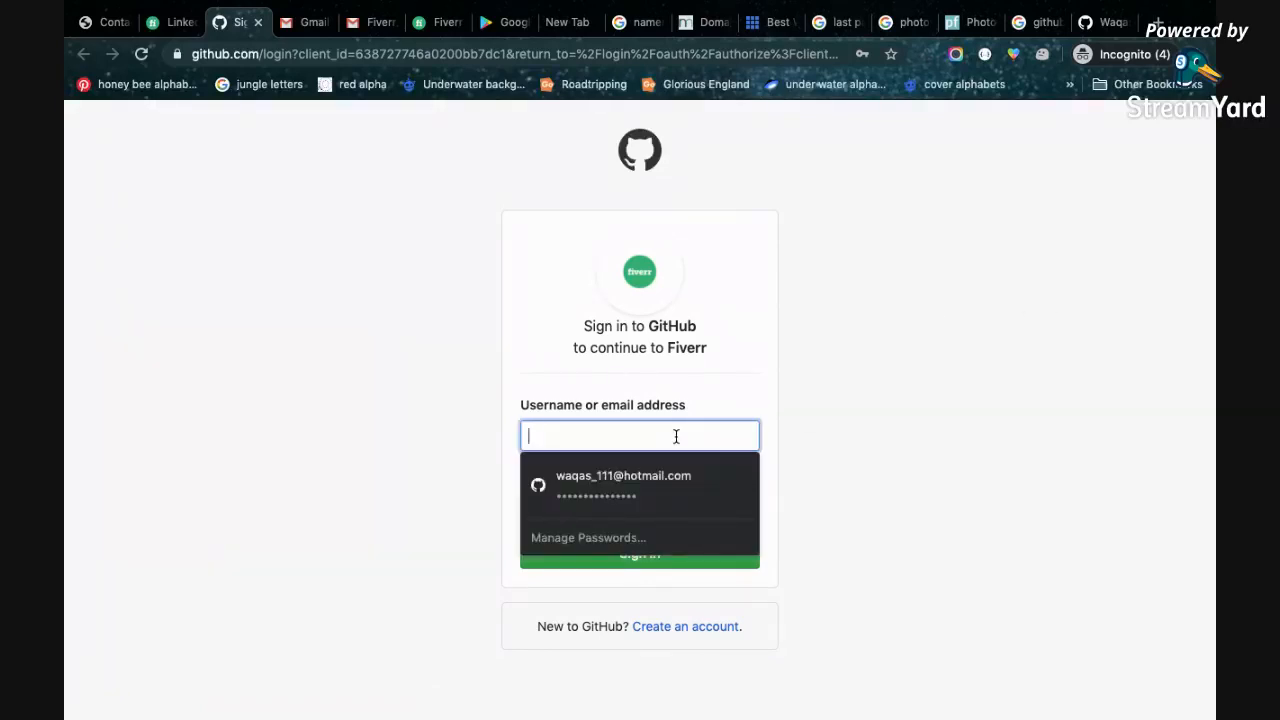
pyautogui.click(676, 474)
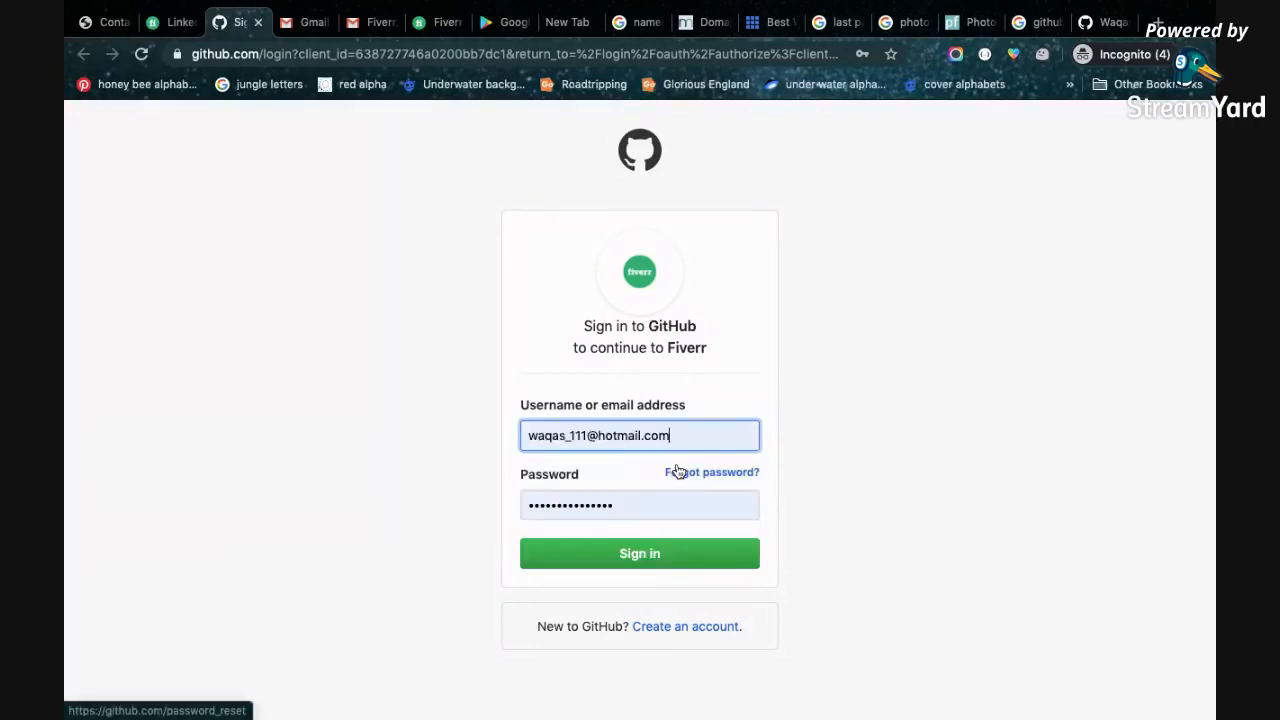
pyautogui.click(664, 556)
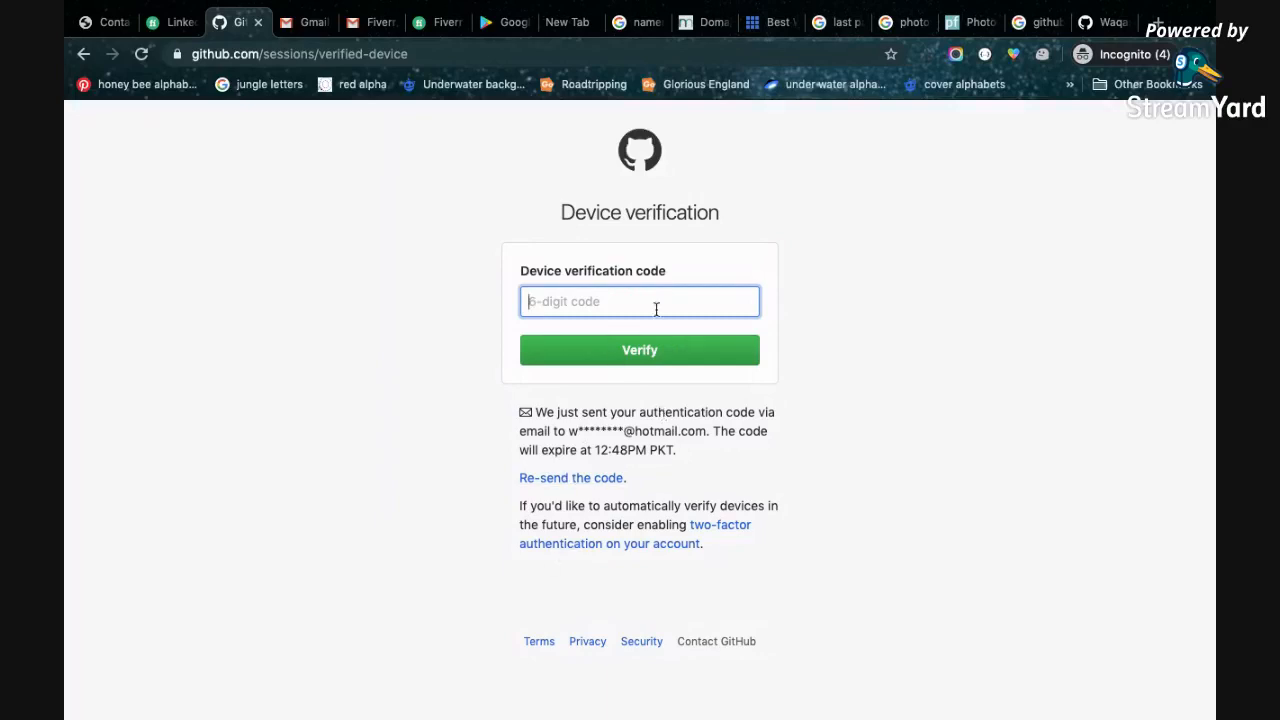
# - Submit the emailed device verification code and read the organization access restriction note
pyautogui.click(640, 358)
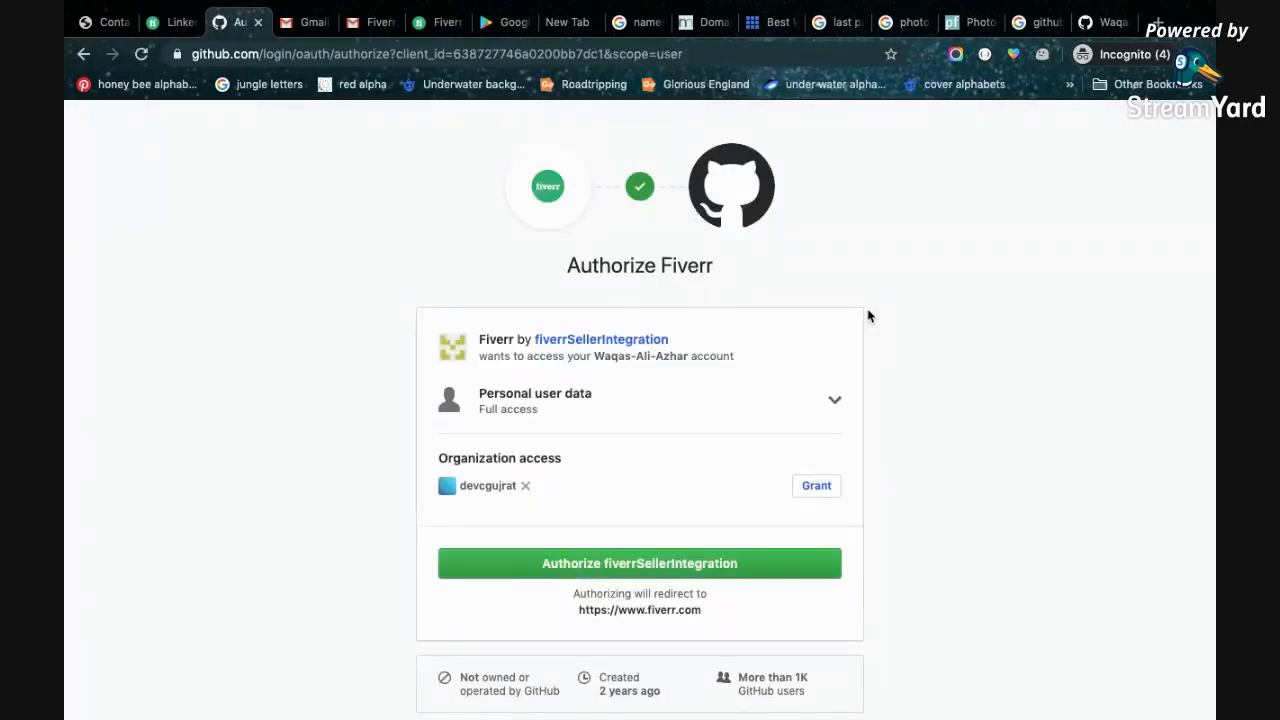
pyautogui.scroll(-1, 954, 368)
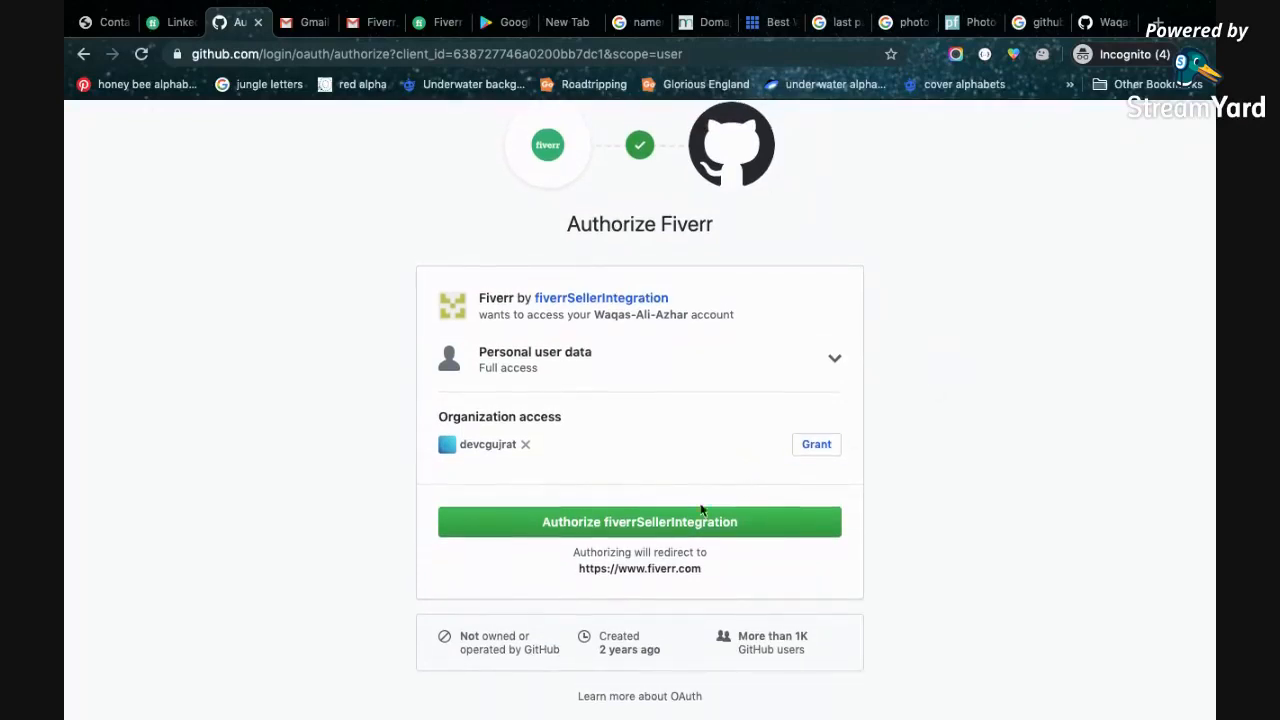
pyautogui.click(525, 446)
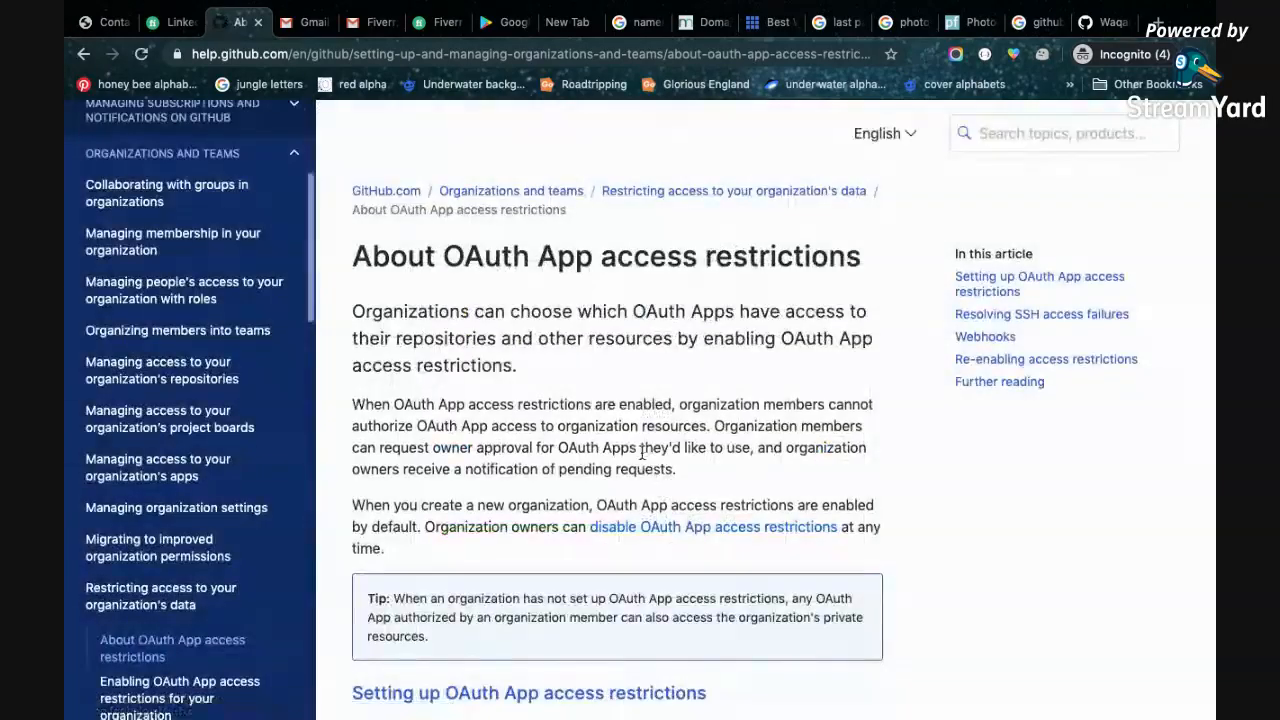
pyautogui.scroll(-3, 641, 453)
pyautogui.scroll(3, 641, 453)
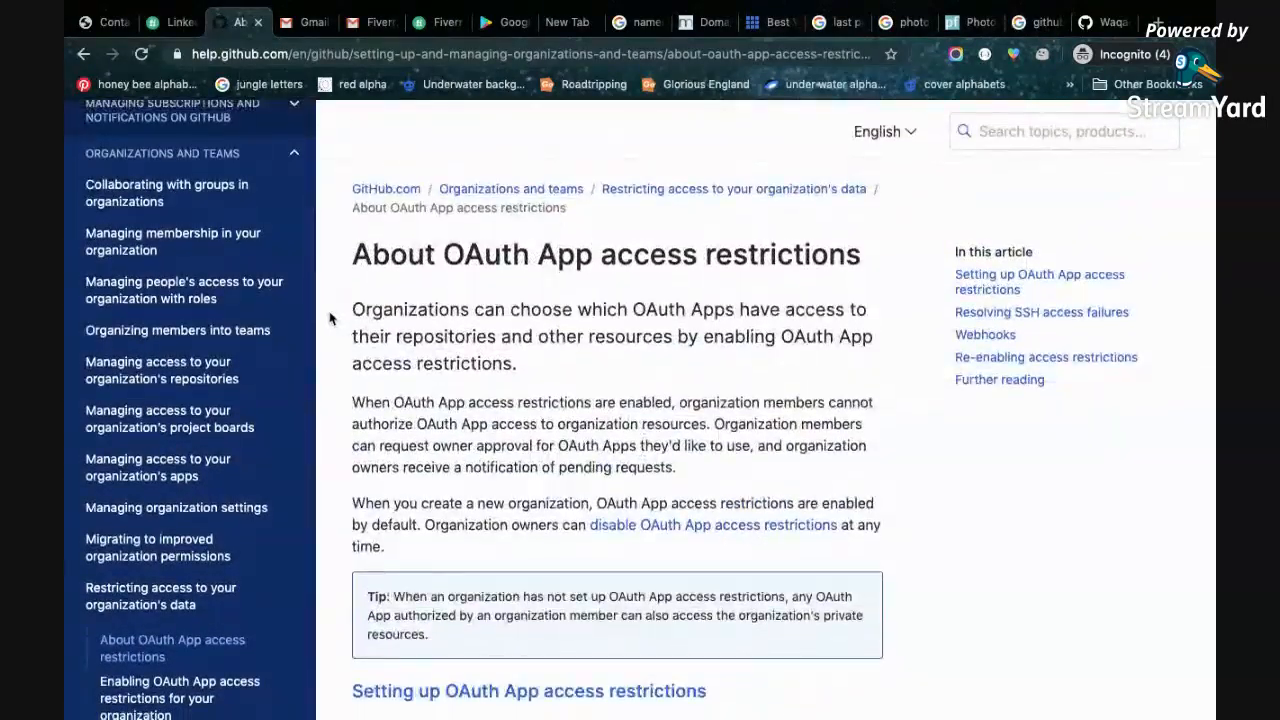
pyautogui.scroll(-6, 330, 318)
pyautogui.scroll(3, 330, 318)
# - Authorize fiverrSellerIntegration to access the GitHub account, showing Github as connected
pyautogui.click(83, 54)
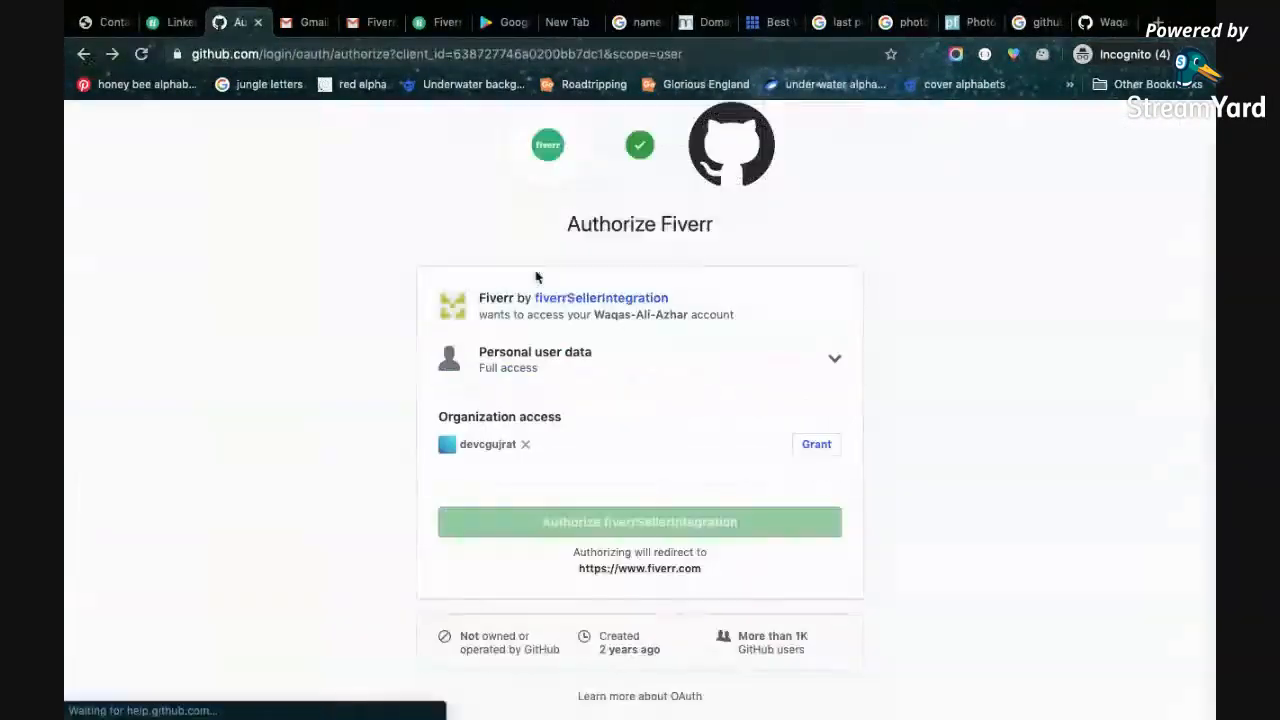
pyautogui.click(590, 525)
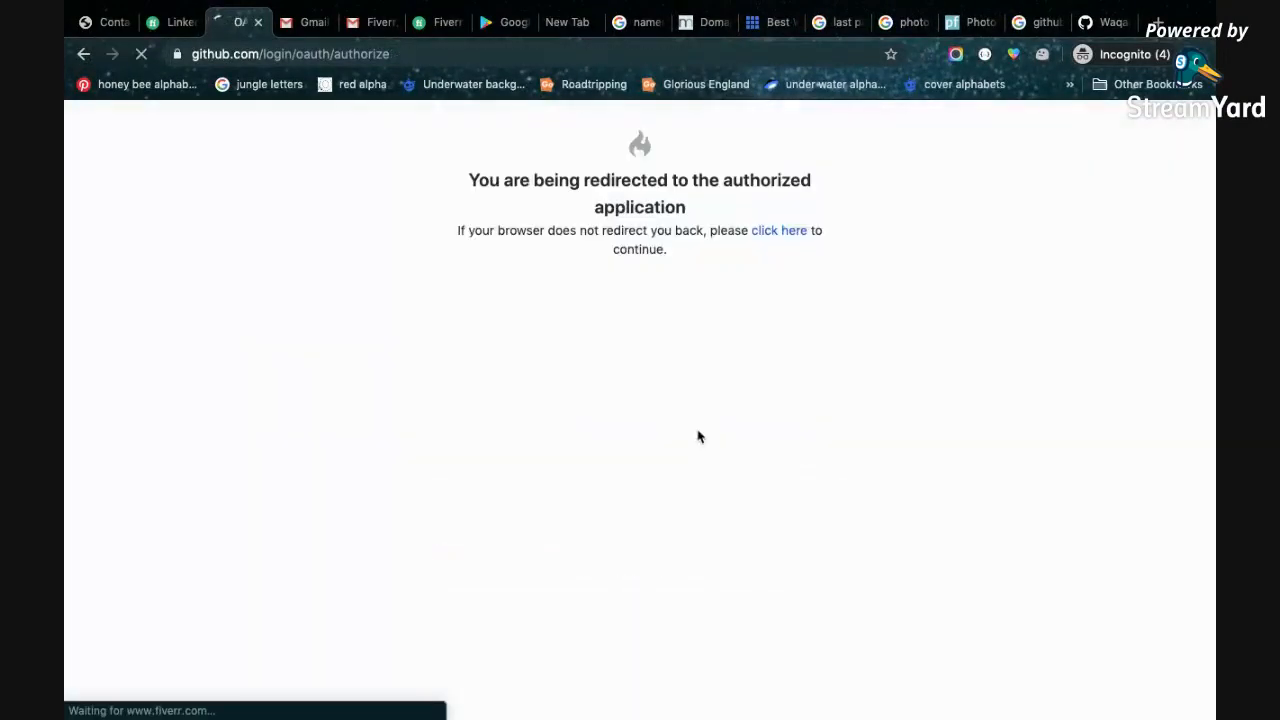
pyautogui.scroll(-1, 672, 345)
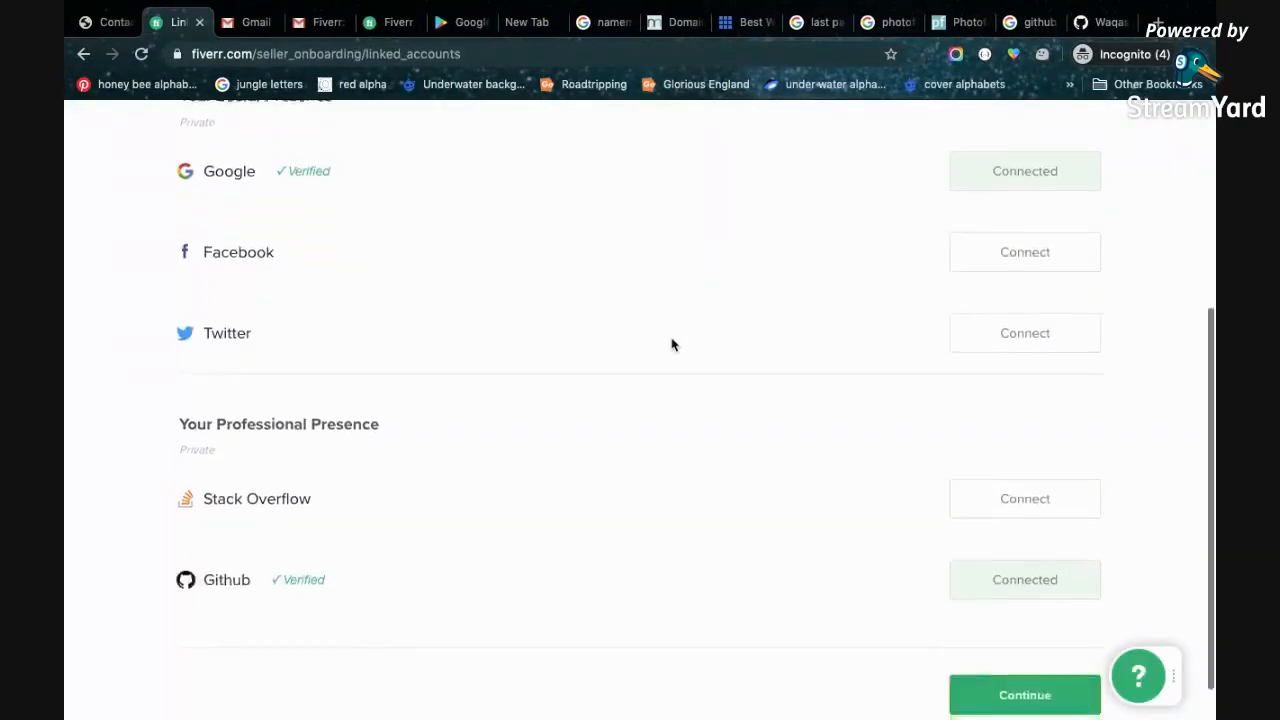
pyautogui.scroll(4, 672, 345)
pyautogui.scroll(-4, 900, 332)
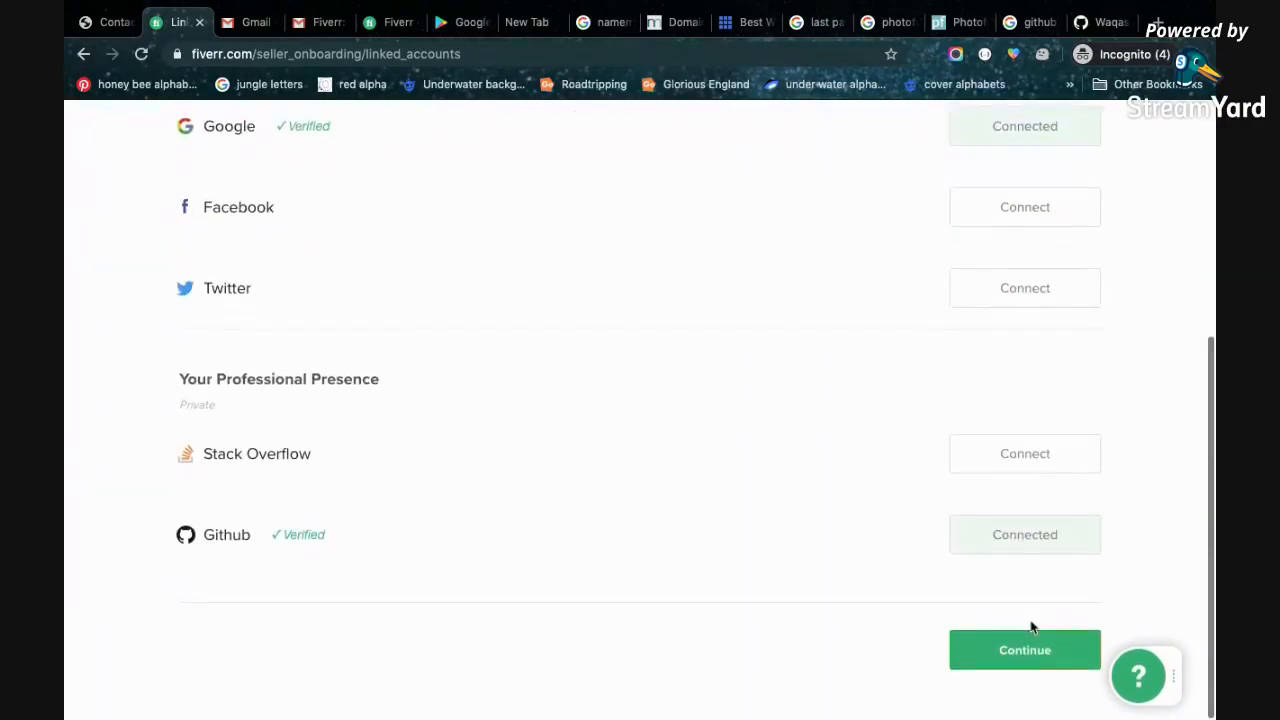
# - On Account Security, add the seller's Pakistan phone number and request an SMS code
pyautogui.click(1031, 658)
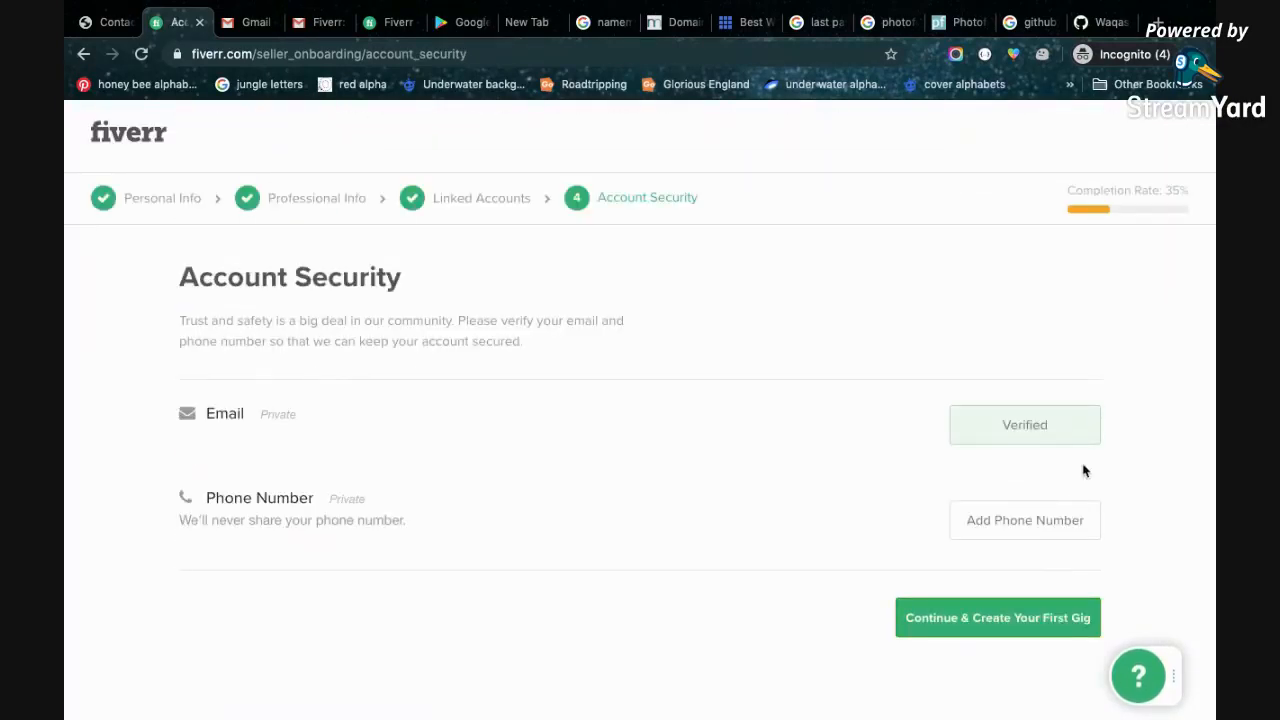
pyautogui.click(1013, 535)
pyautogui.click(655, 307)
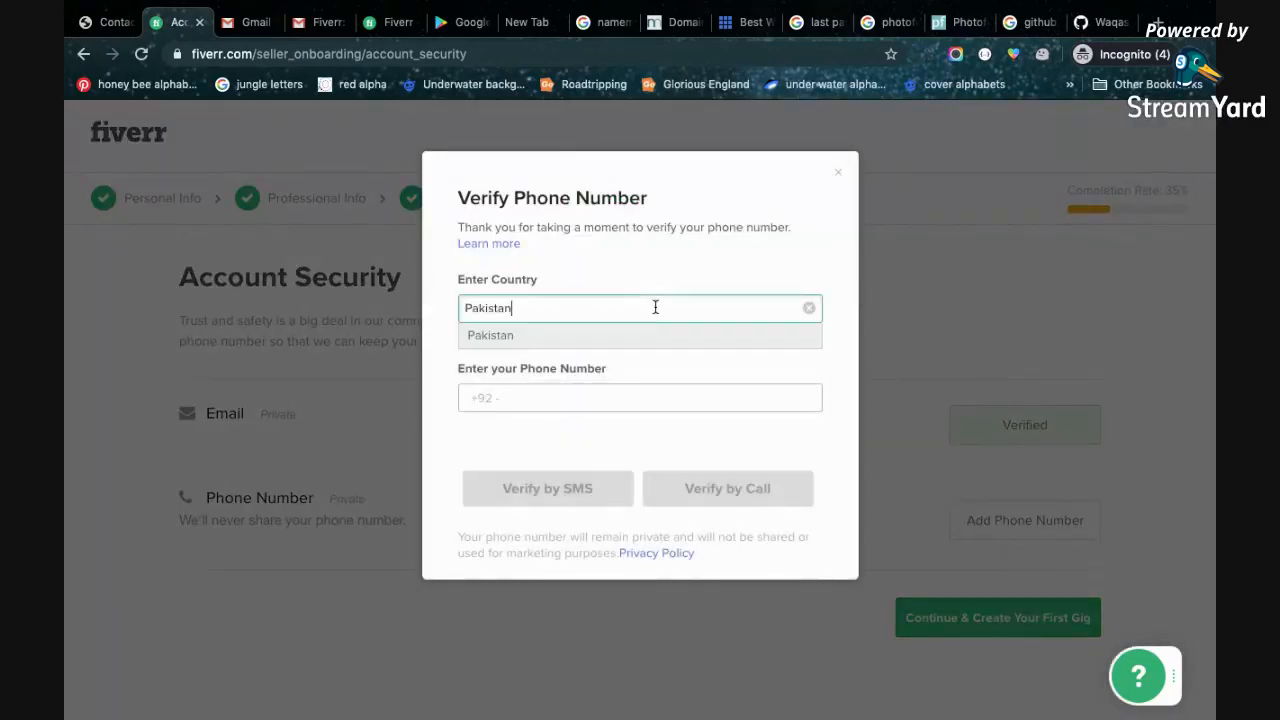
pyautogui.click(638, 400)
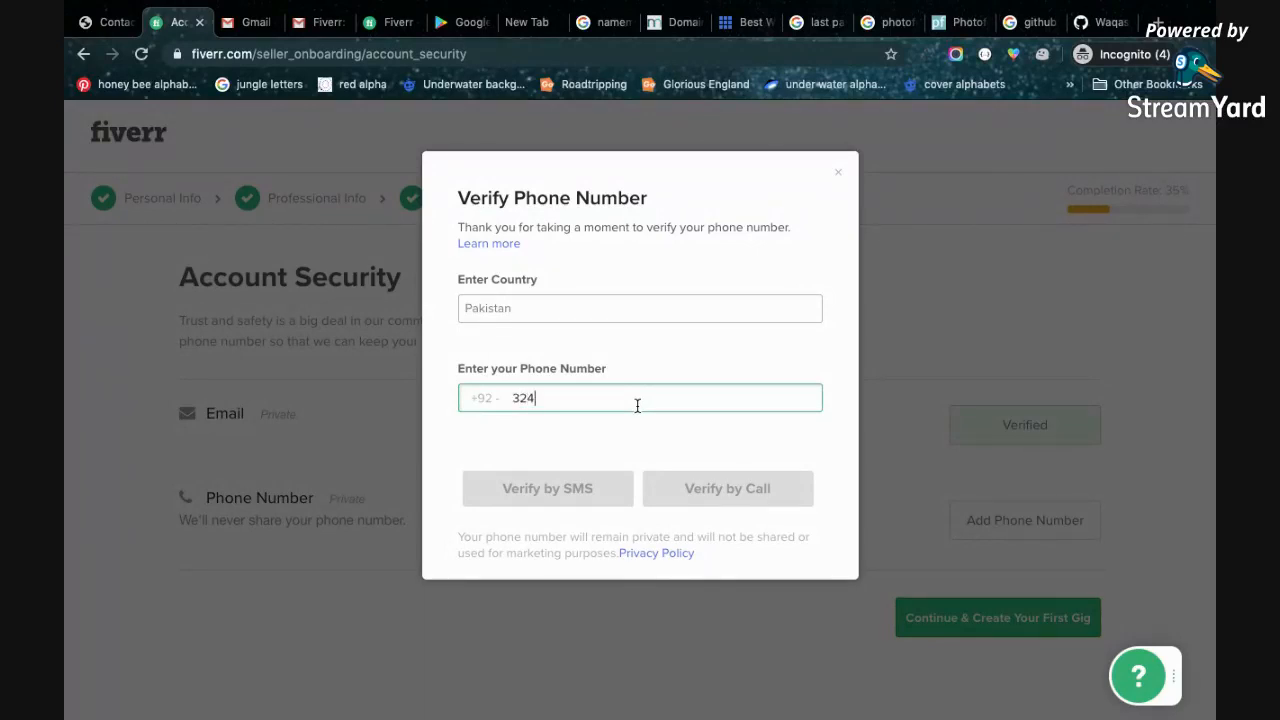
pyautogui.write('4')
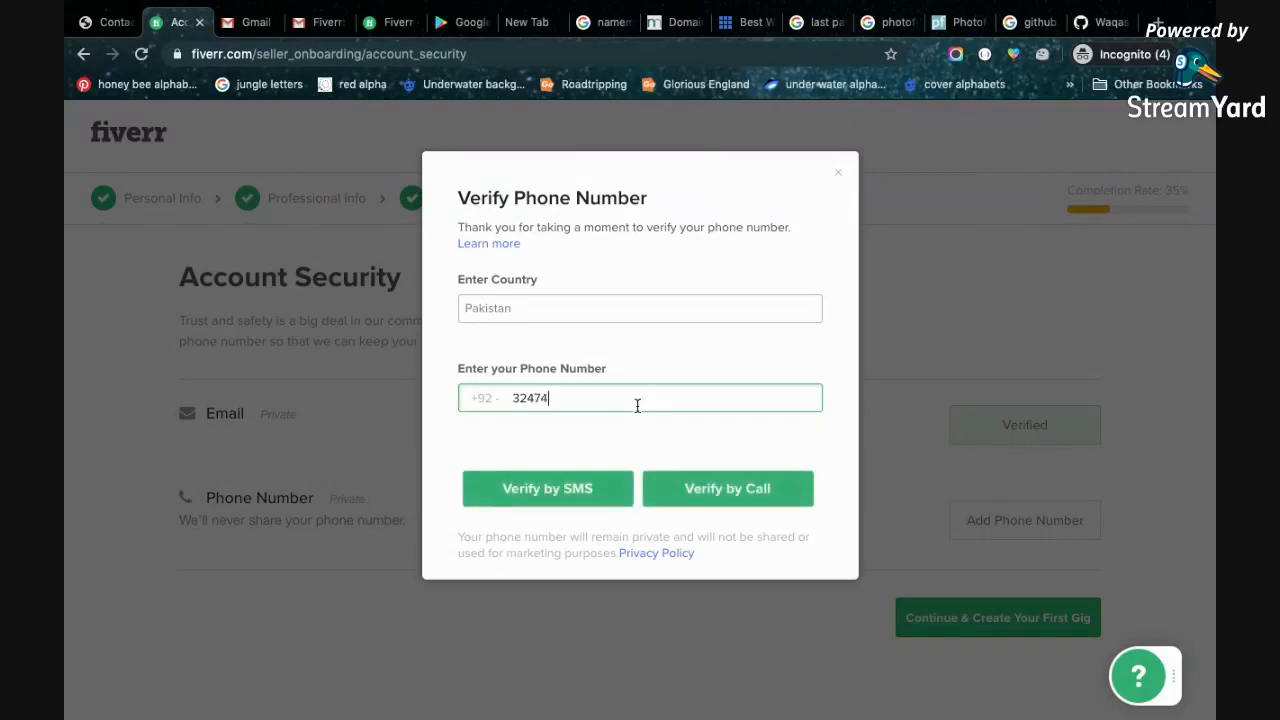
pyautogui.write('69333')
pyautogui.click(545, 489)
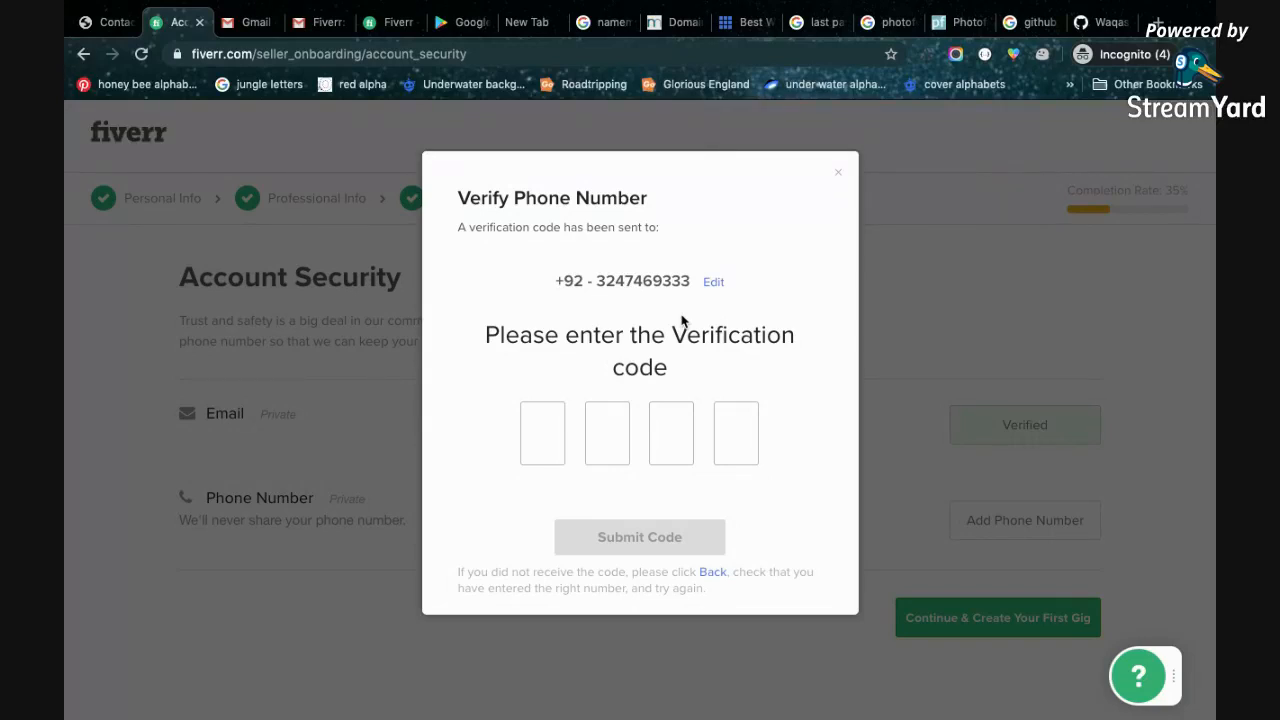
# - Enter the texted verification code and submit it
pyautogui.click(525, 428)
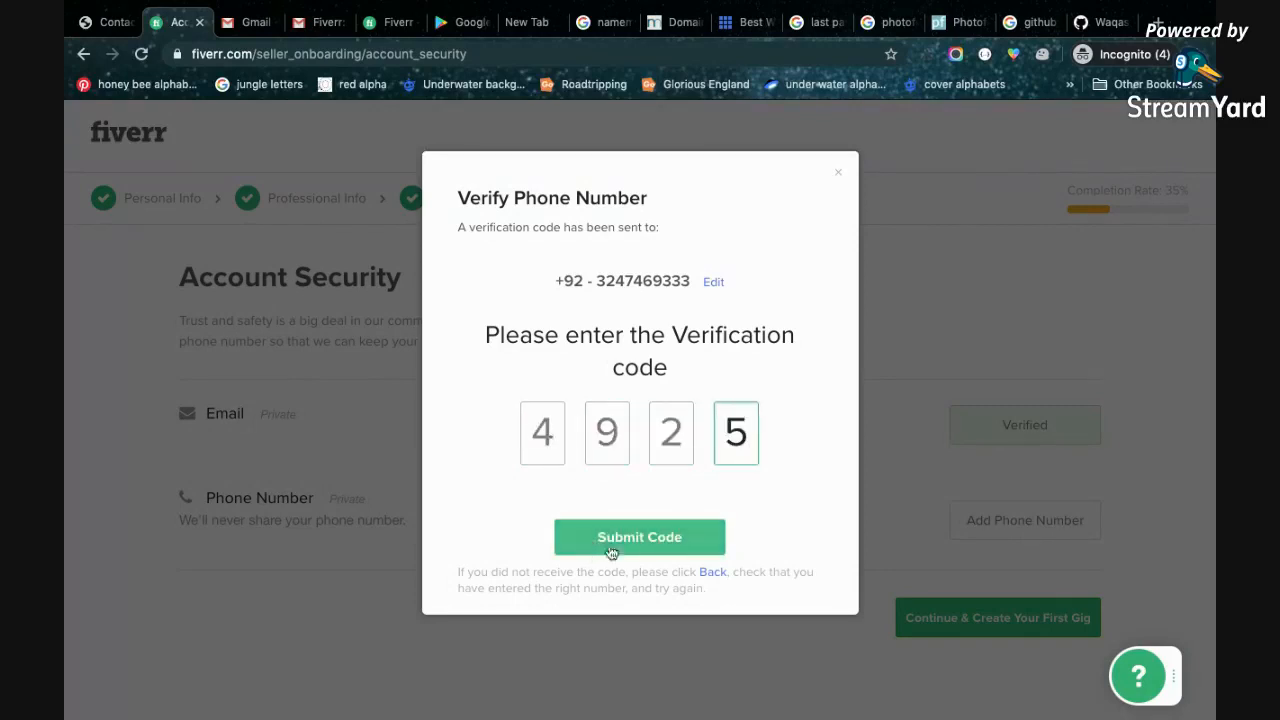
pyautogui.click(660, 537)
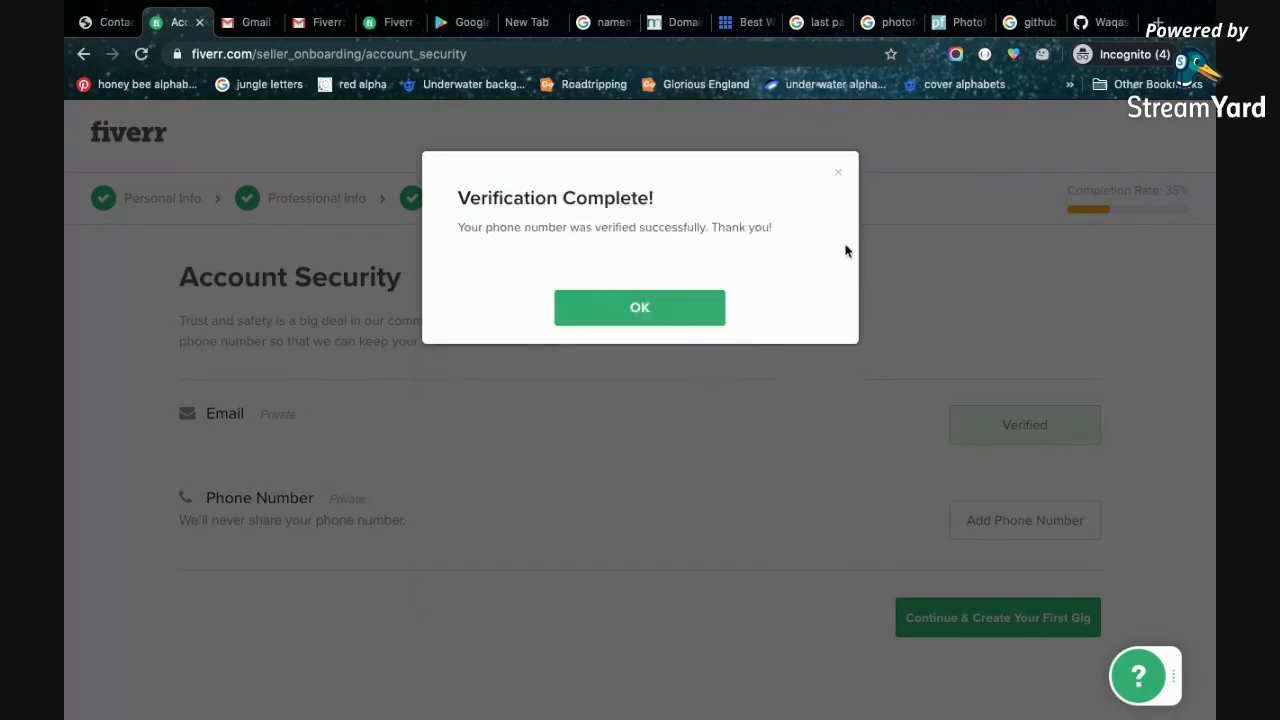
# - Acknowledge the phone verification, handle the security question, and finish Account Security
pyautogui.click(666, 308)
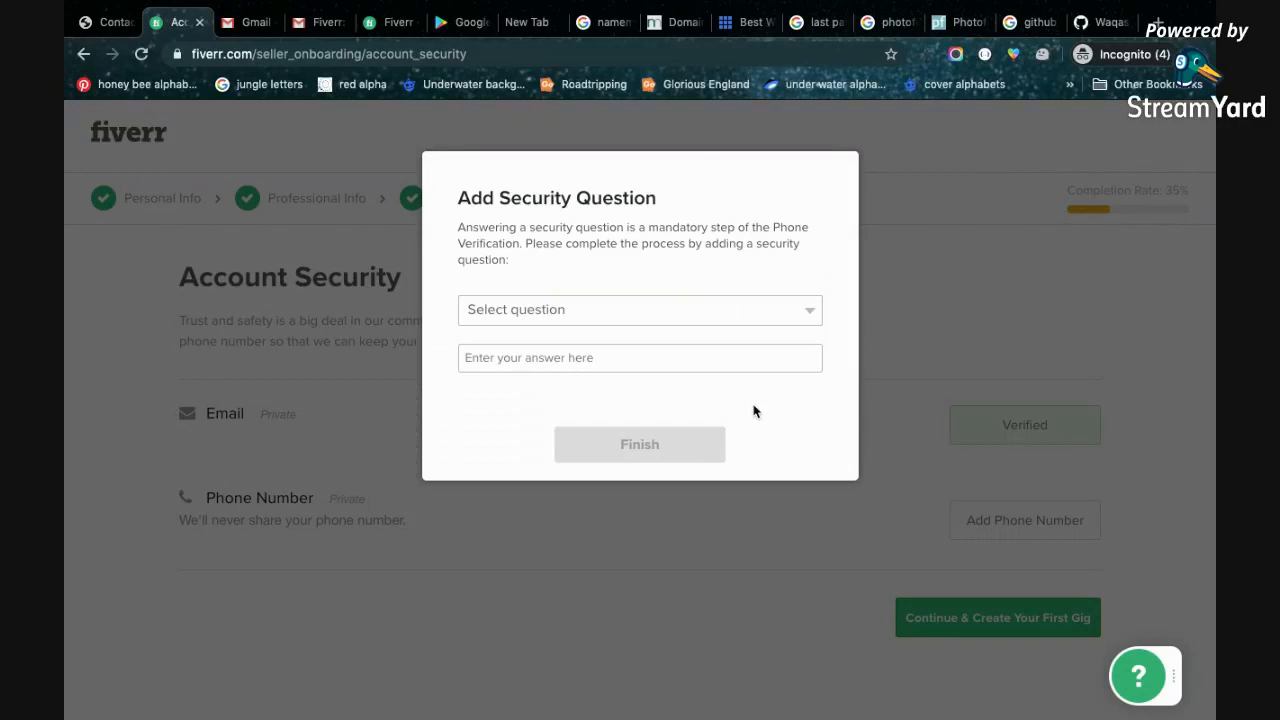
pyautogui.click(622, 311)
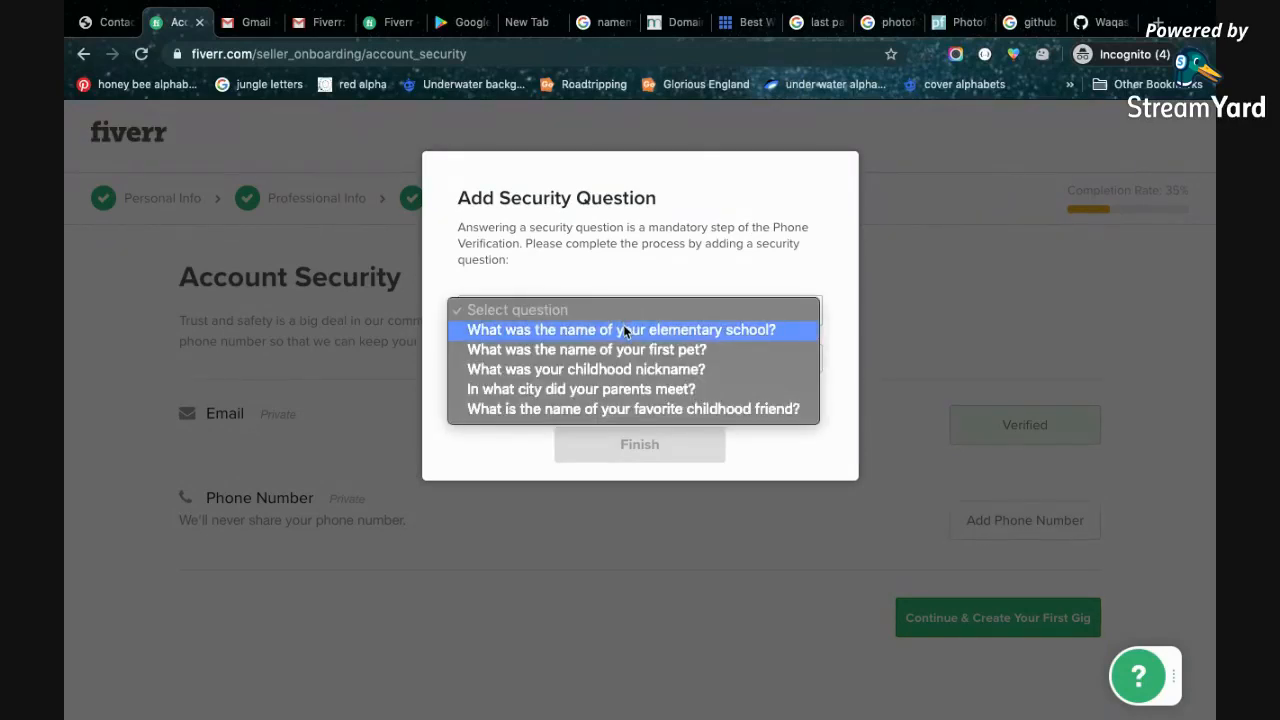
pyautogui.click(647, 250)
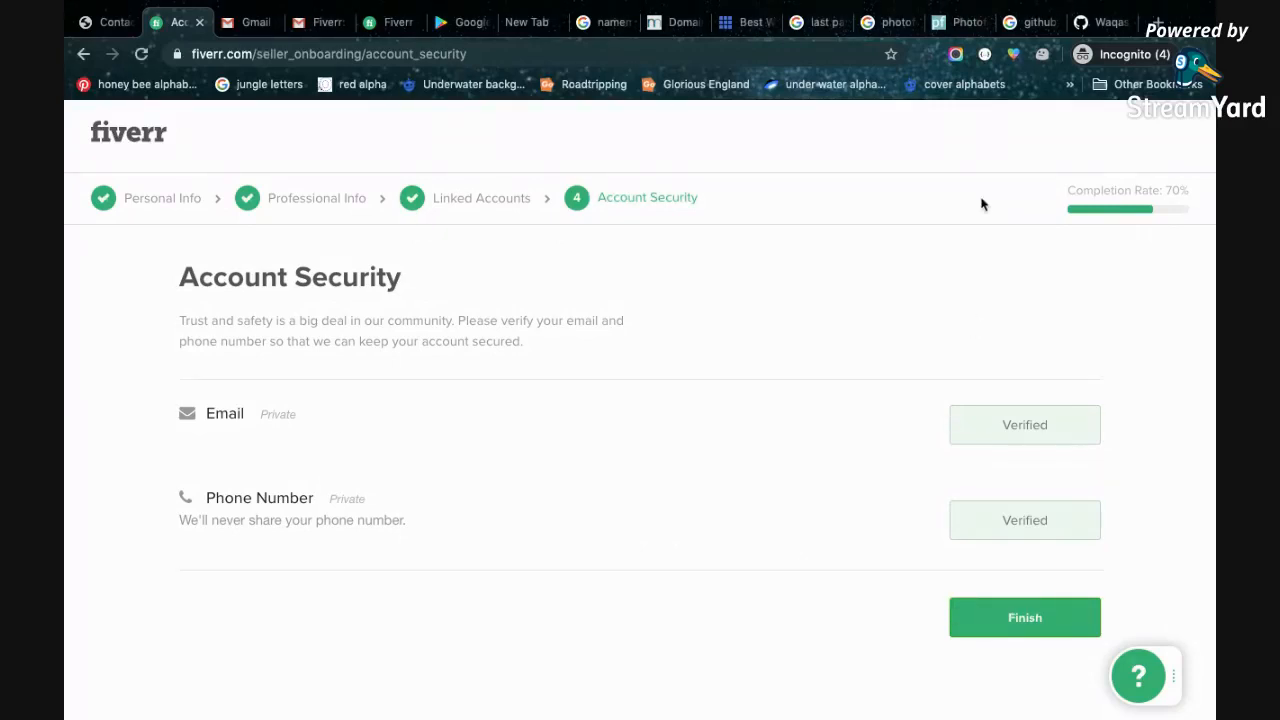
pyautogui.click(1030, 614)
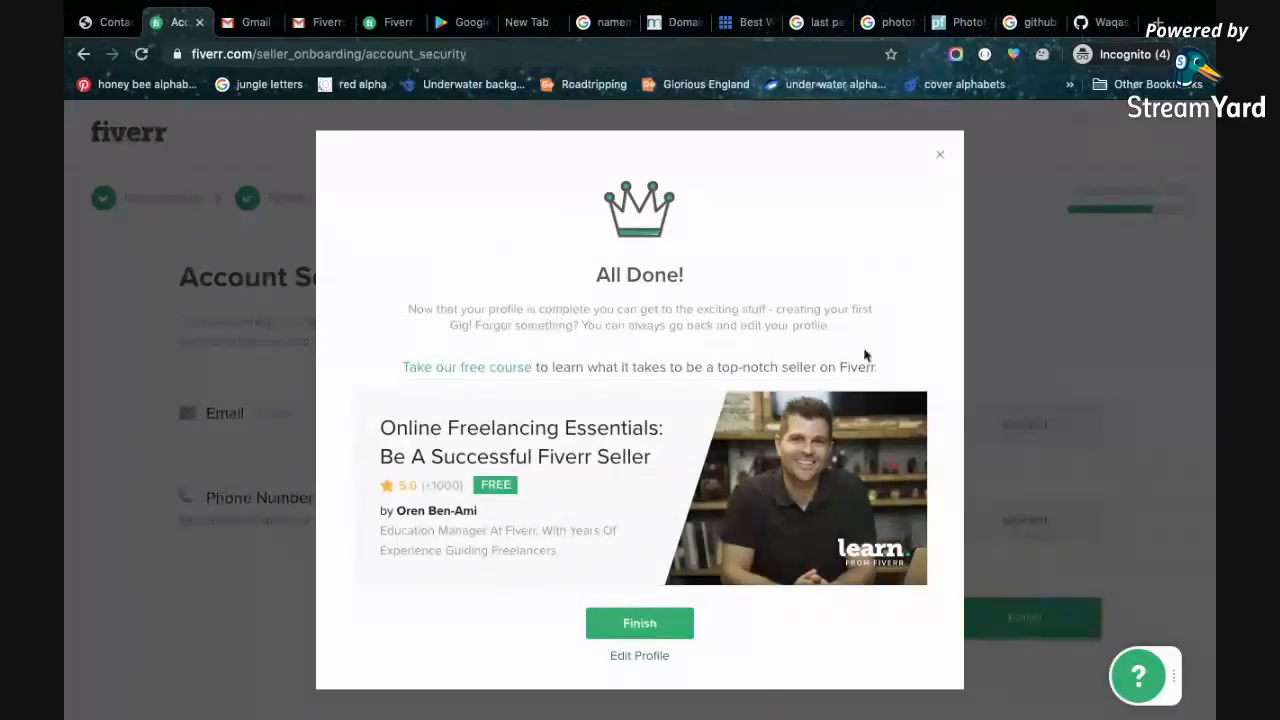
# - Finish the All Done dialog and go to the seller's Profile page via the avatar menu
pyautogui.click(630, 620)
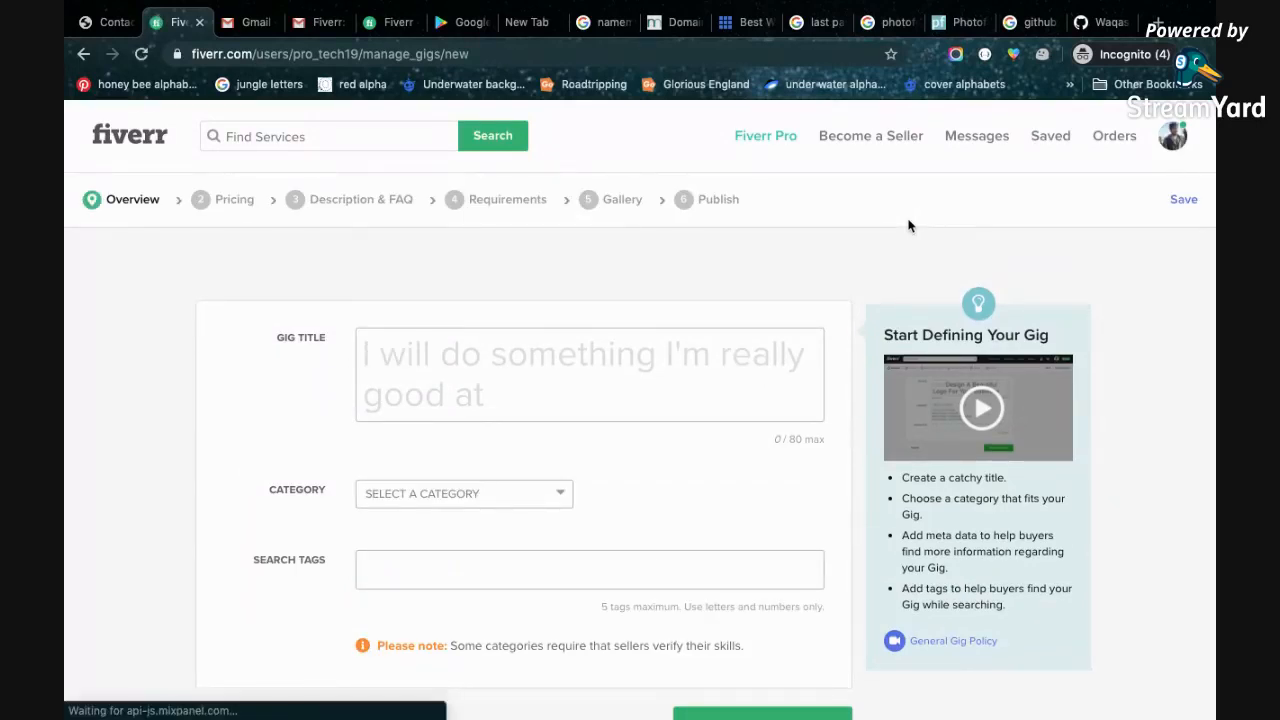
pyautogui.click(1172, 140)
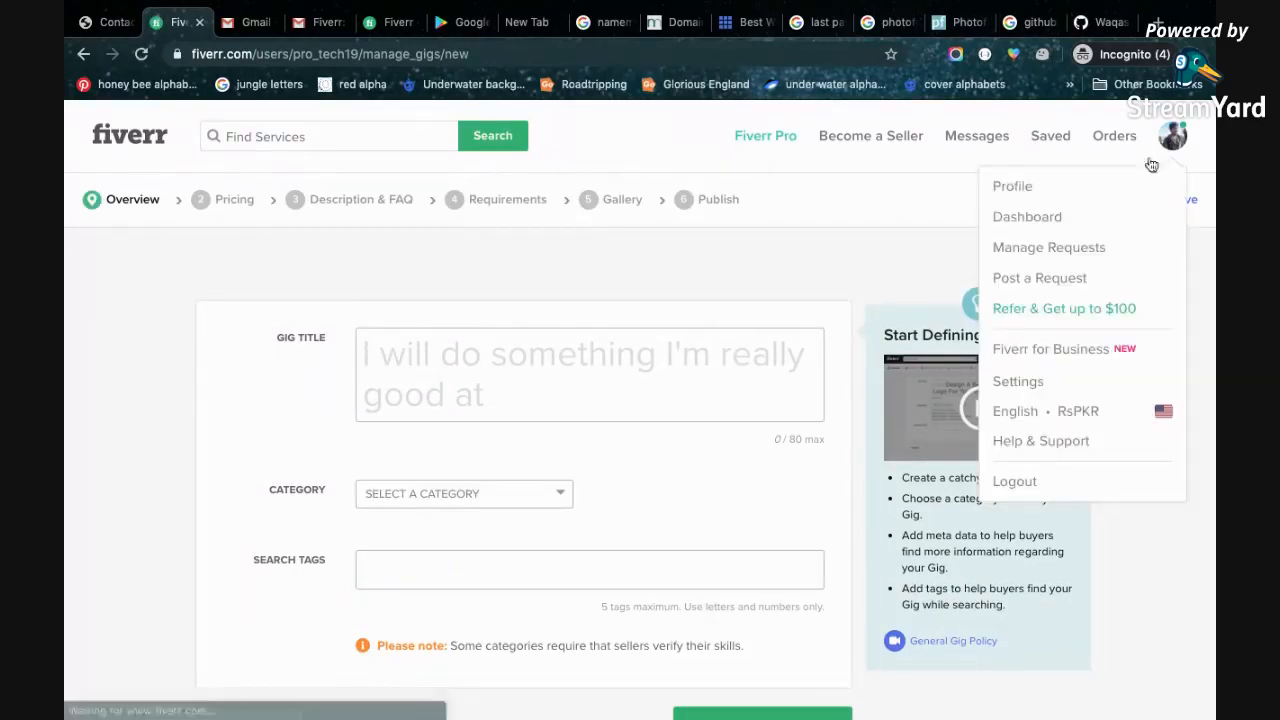
pyautogui.click(1003, 190)
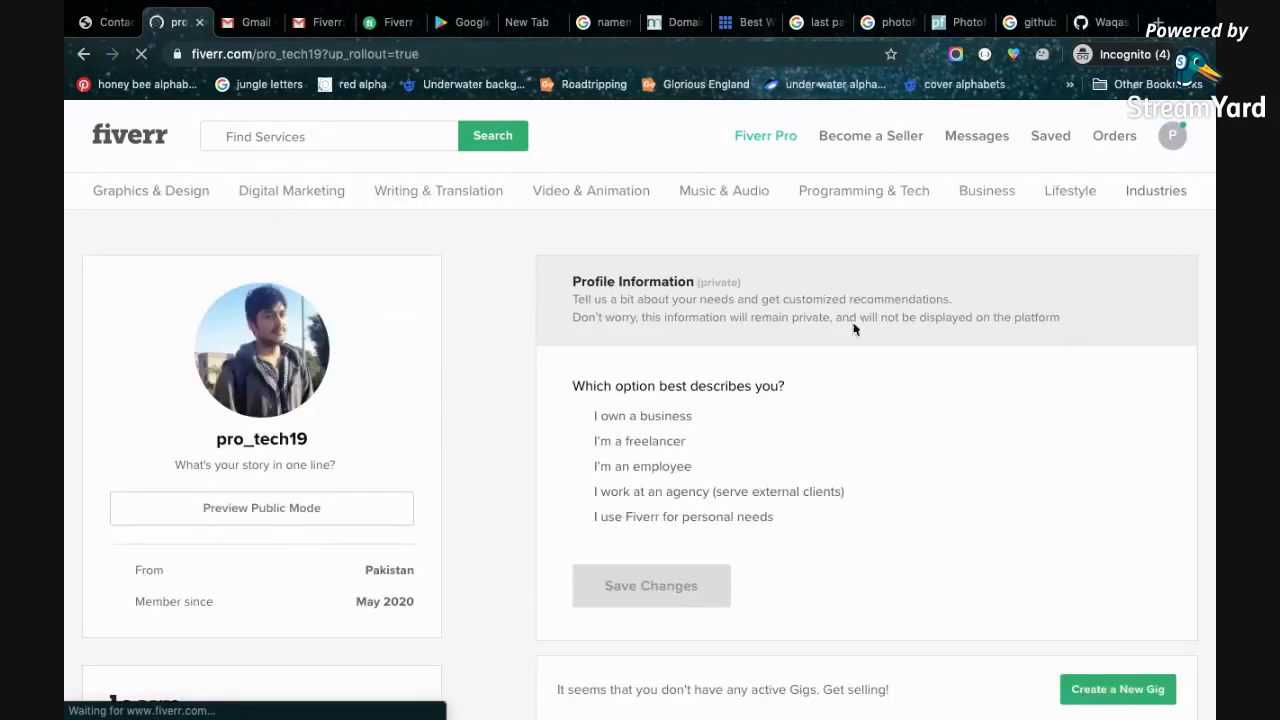
# - Replace the one-line story with 'I am an expert PHP WordPress Developer' and save it
pyautogui.scroll(-2, 845, 395)
pyautogui.scroll(-1, 845, 395)
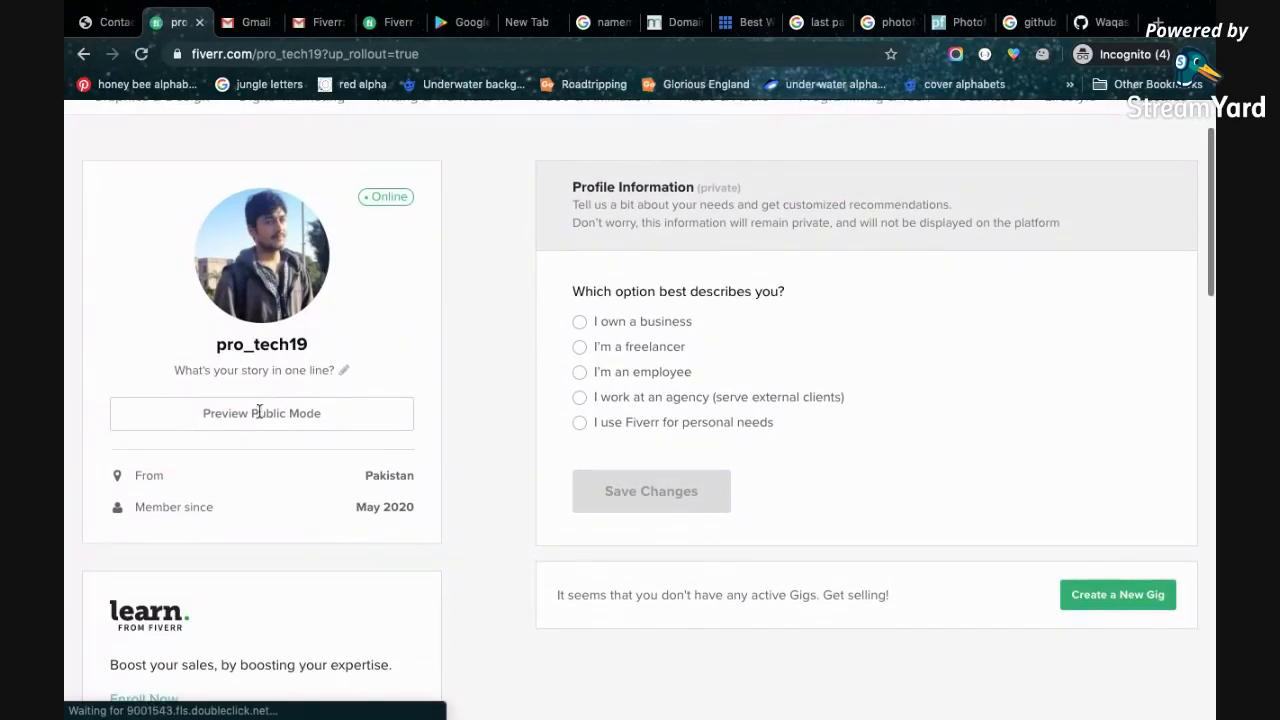
pyautogui.click(342, 371)
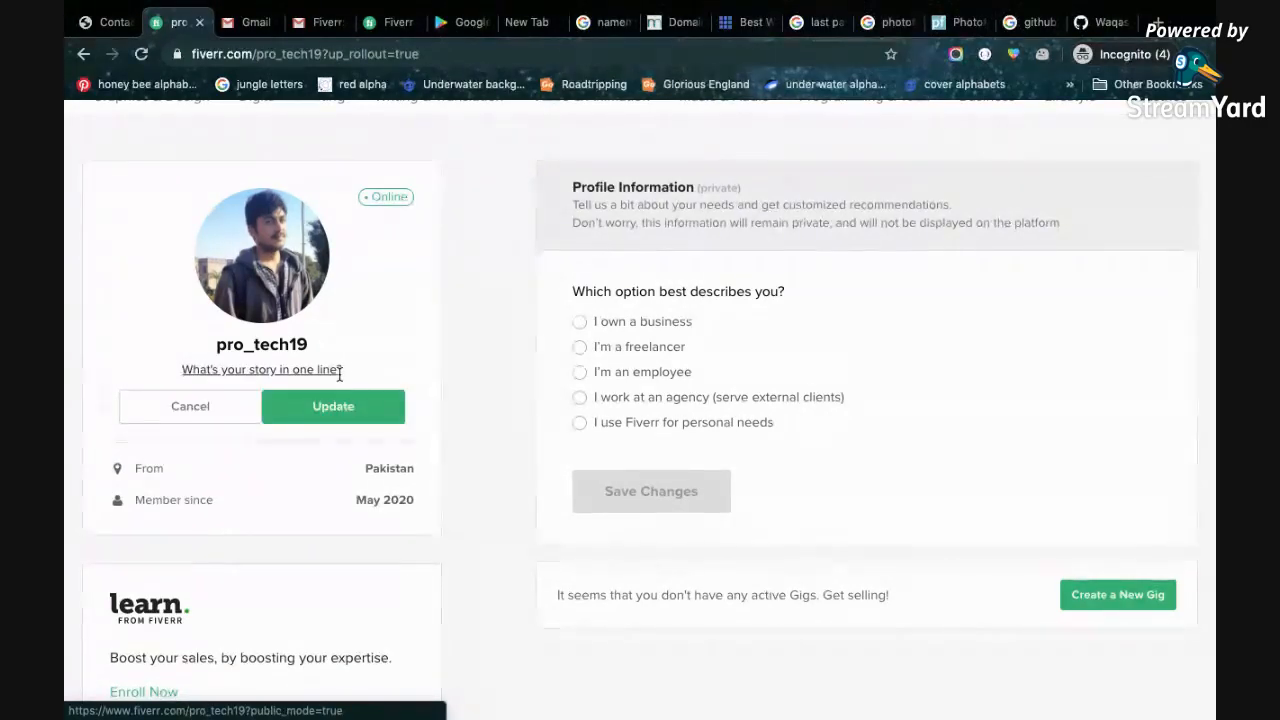
pyautogui.press('super+a')
pyautogui.write('WordPre')
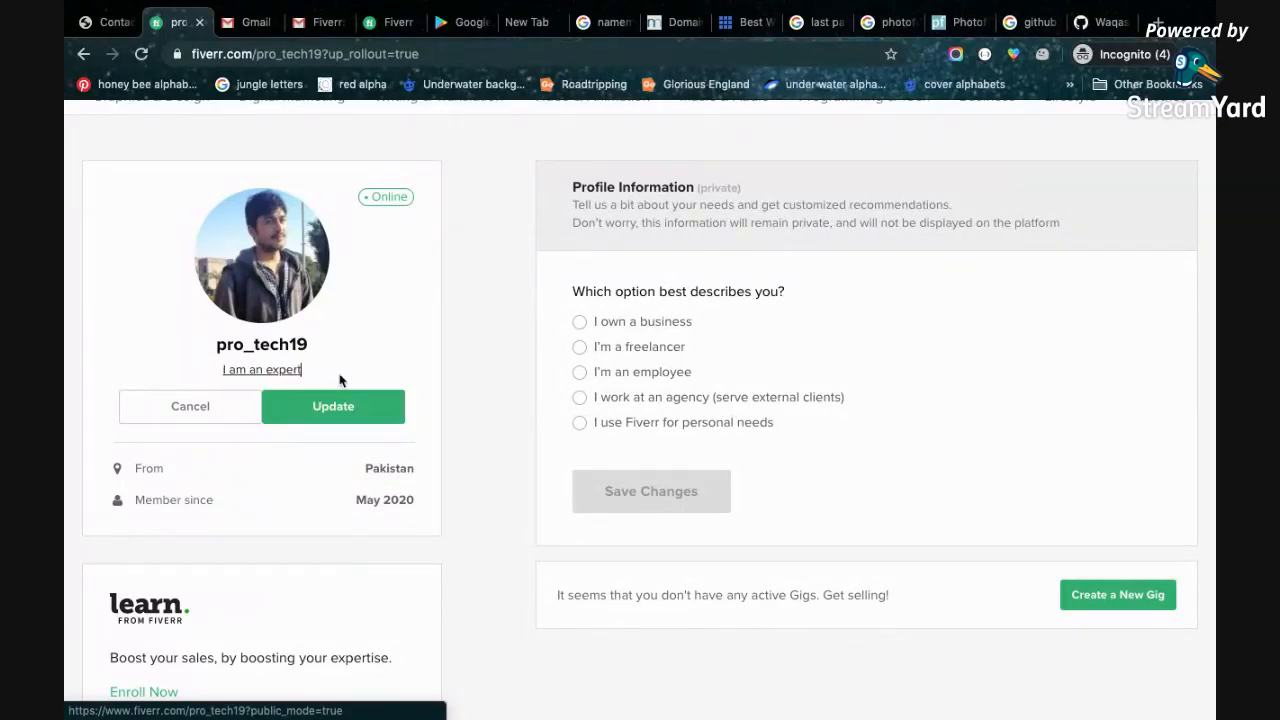
pyautogui.write(' PHP WordPress d')
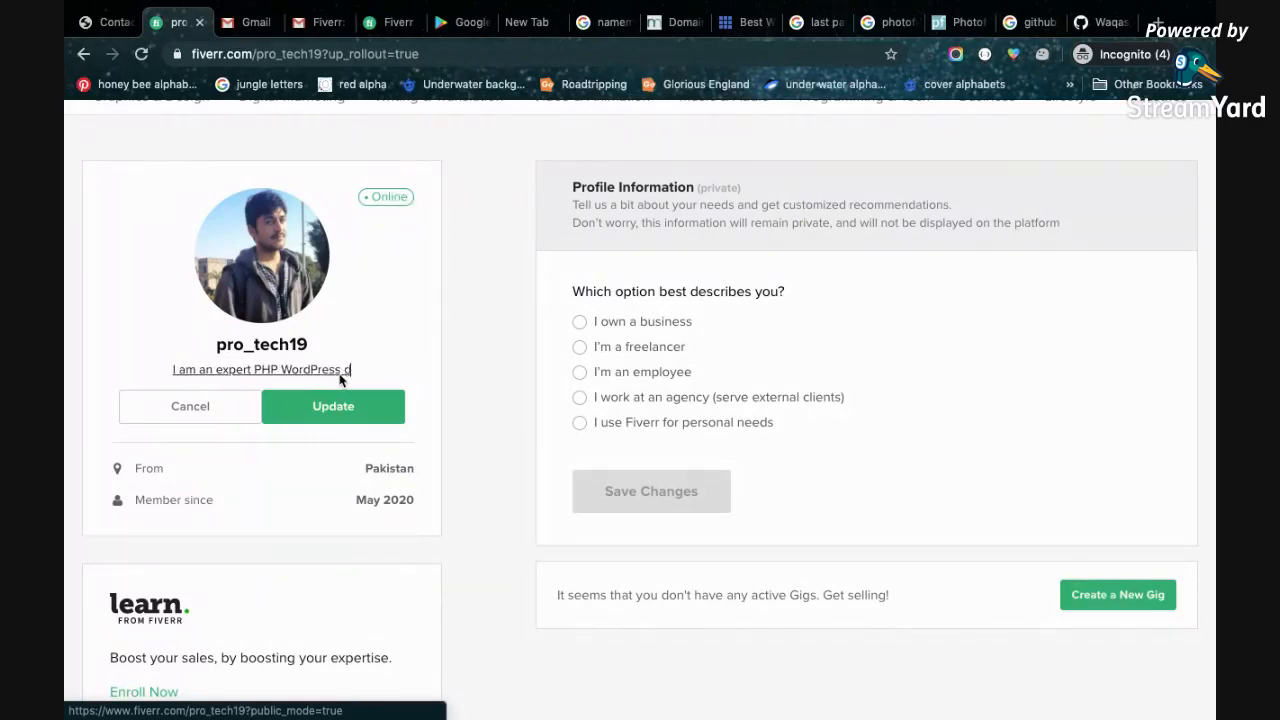
pyautogui.write('eve')
pyautogui.press('BackSpace')
pyautogui.press('BackSpace')
pyautogui.press('BackSpace')
pyautogui.press('BackSpace')
pyautogui.write('Deve')
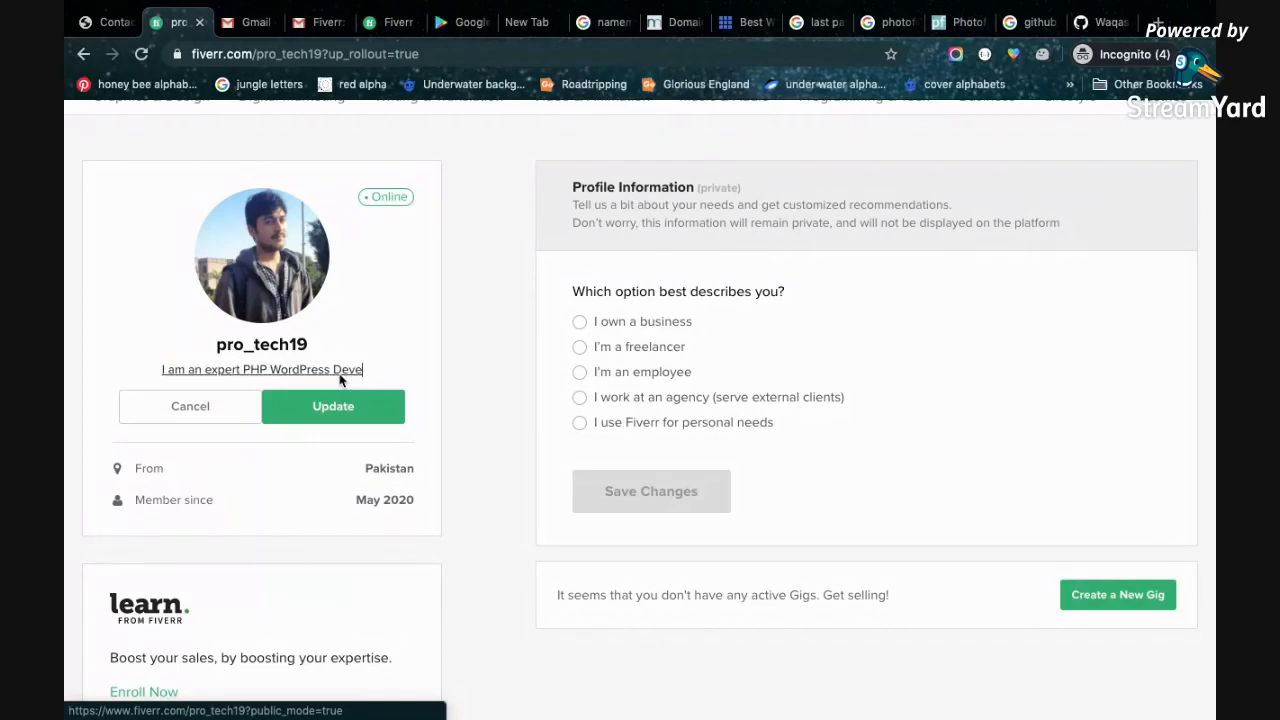
pyautogui.write('loper')
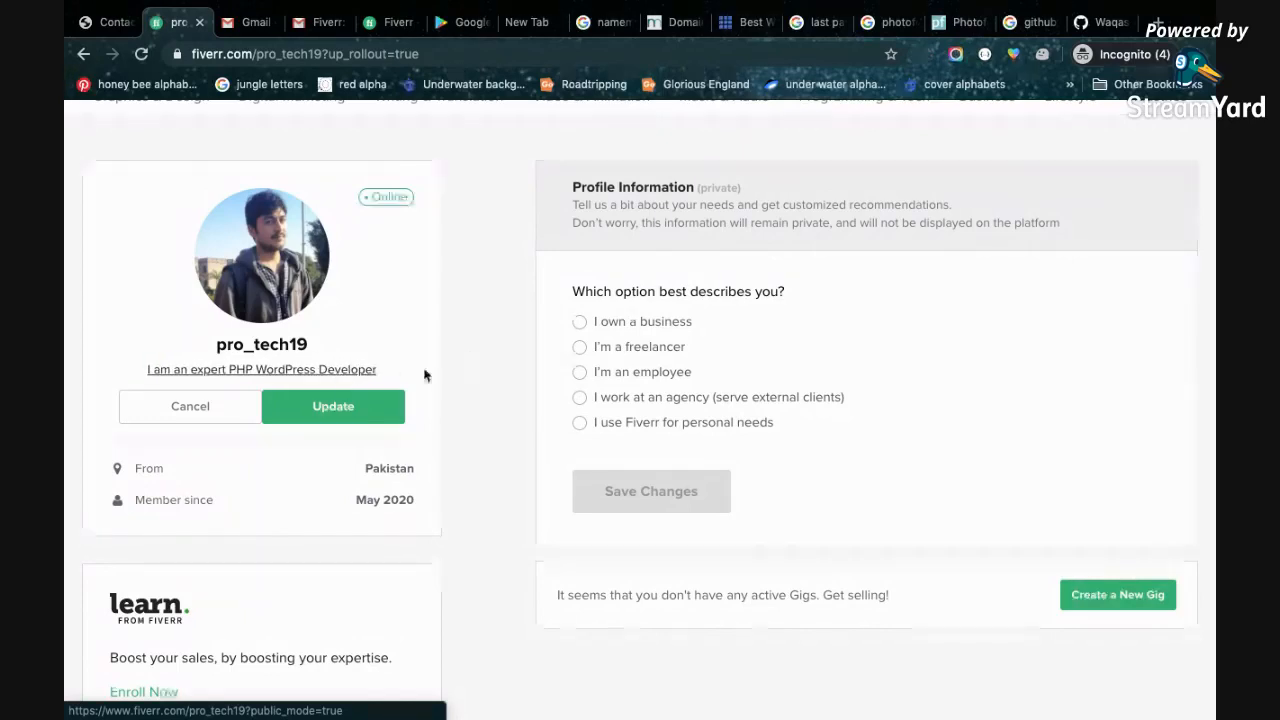
pyautogui.press('Return')
# - Scroll through the updated profile and back toward the top
pyautogui.scroll(-4, 488, 390)
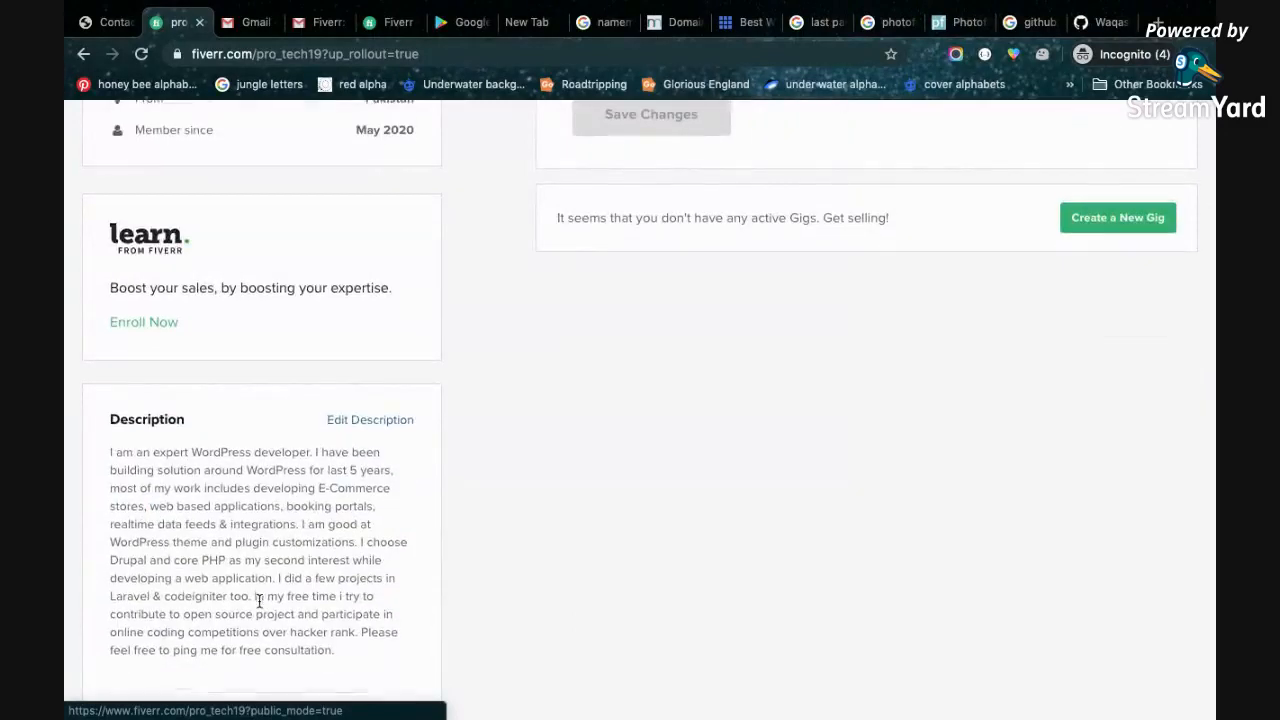
pyautogui.scroll(-5, 274, 548)
pyautogui.scroll(-2, 360, 326)
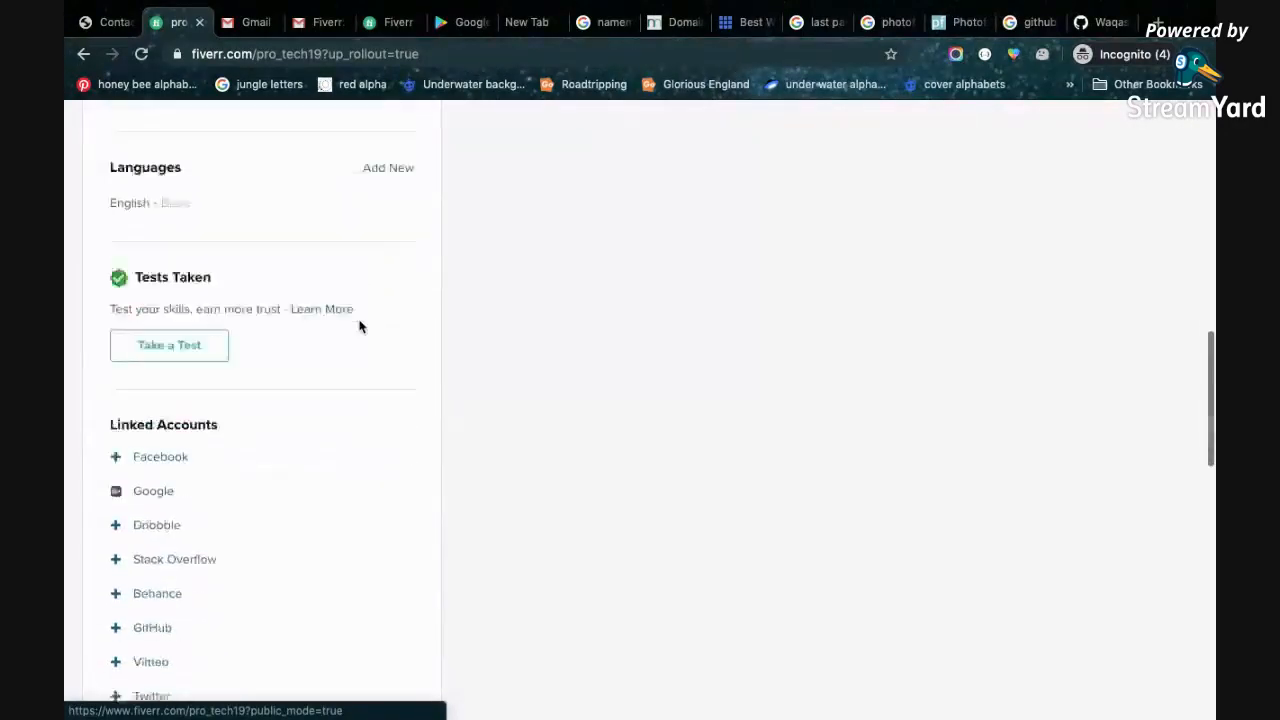
pyautogui.scroll(-5, 120, 410)
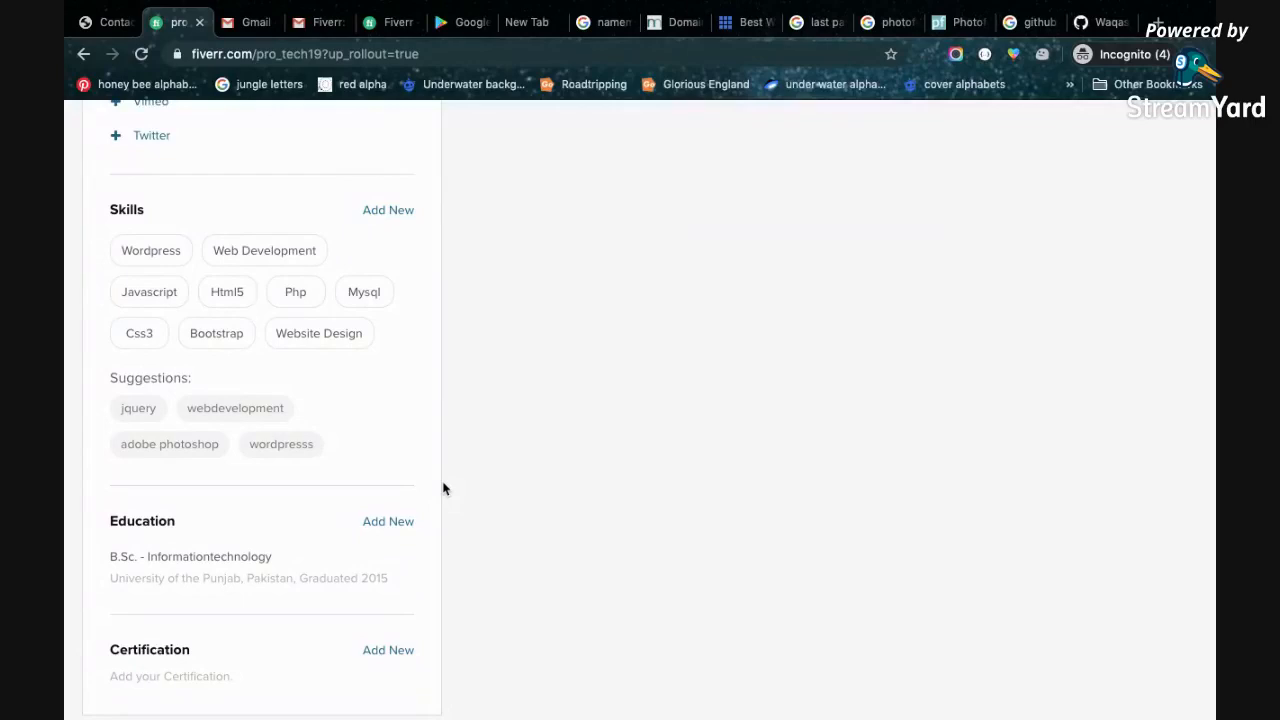
pyautogui.scroll(-1, 443, 488)
pyautogui.scroll(10, 443, 487)
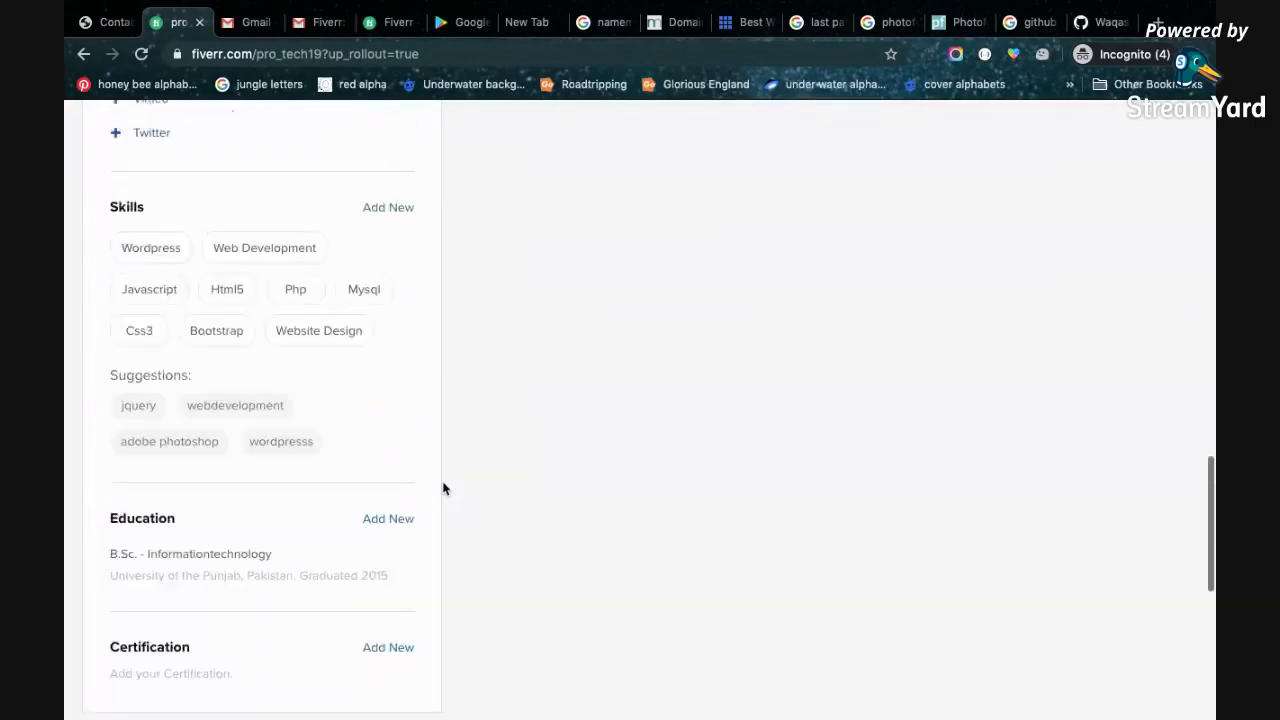
pyautogui.scroll(2, 536, 389)
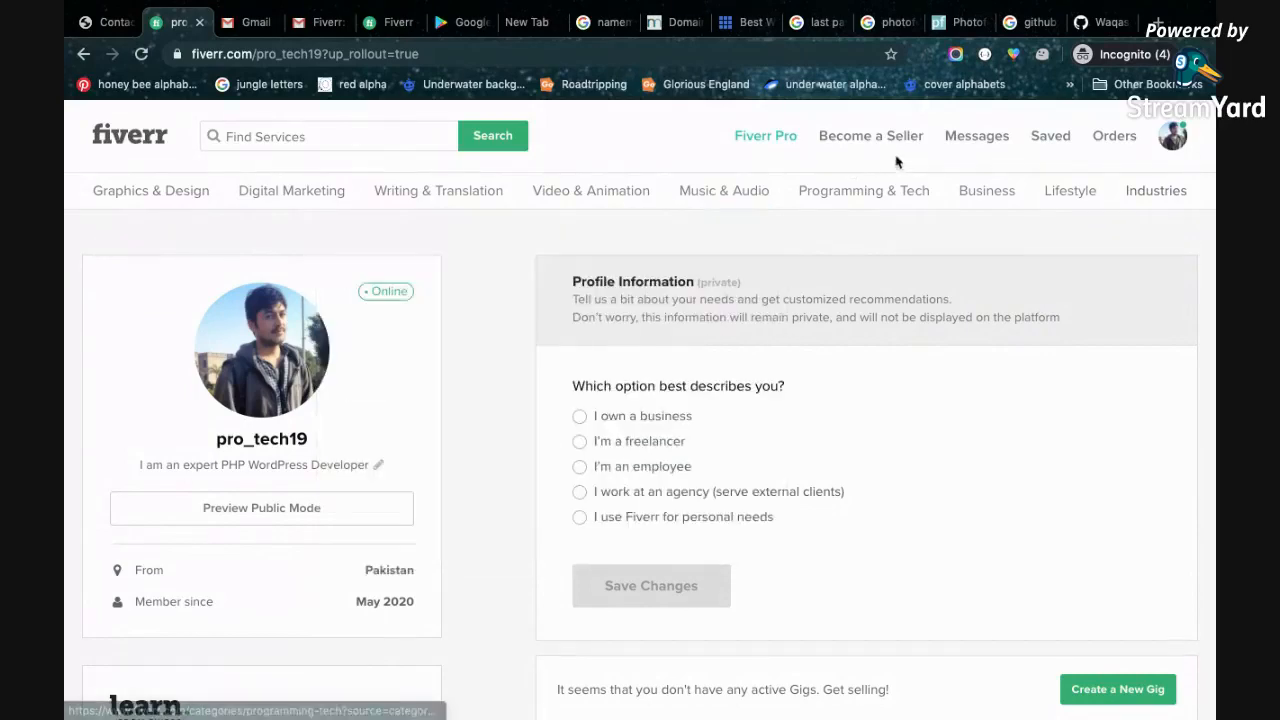
# - Rerun seller onboarding through Personal Info, Professional Info and Linked Accounts, then finish Account Security
pyautogui.click(866, 145)
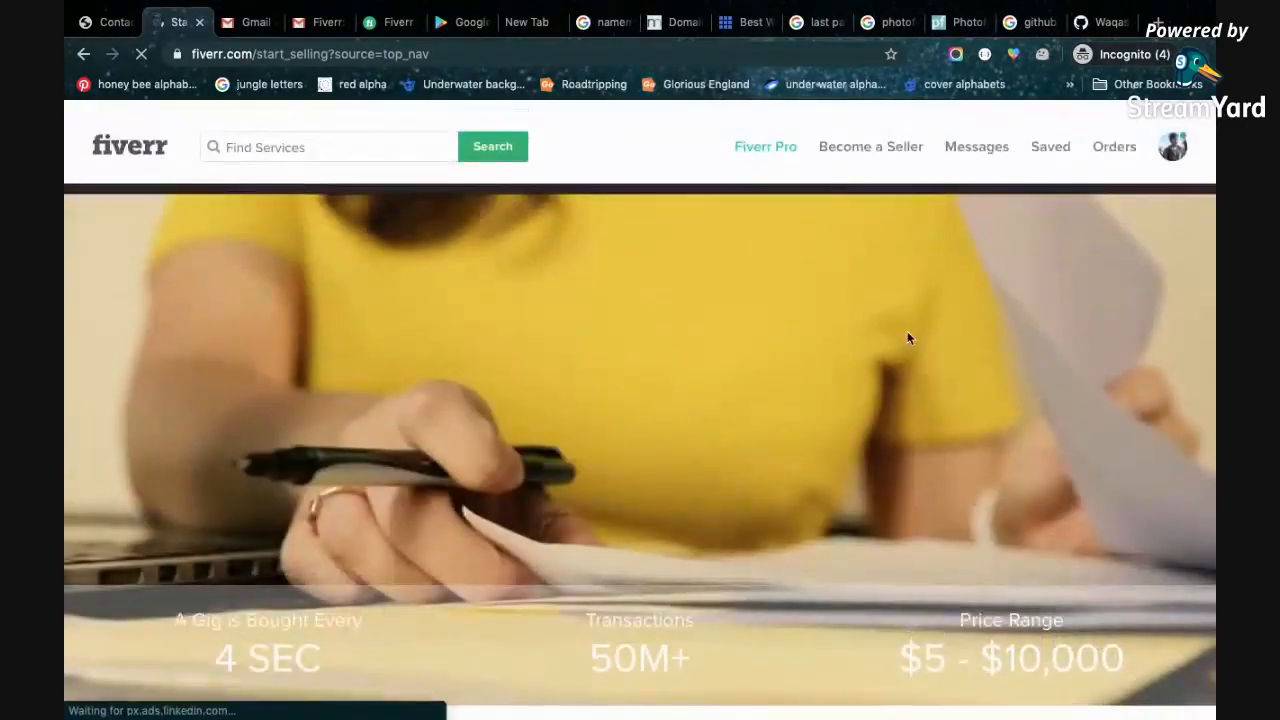
pyautogui.scroll(-10, 906, 241)
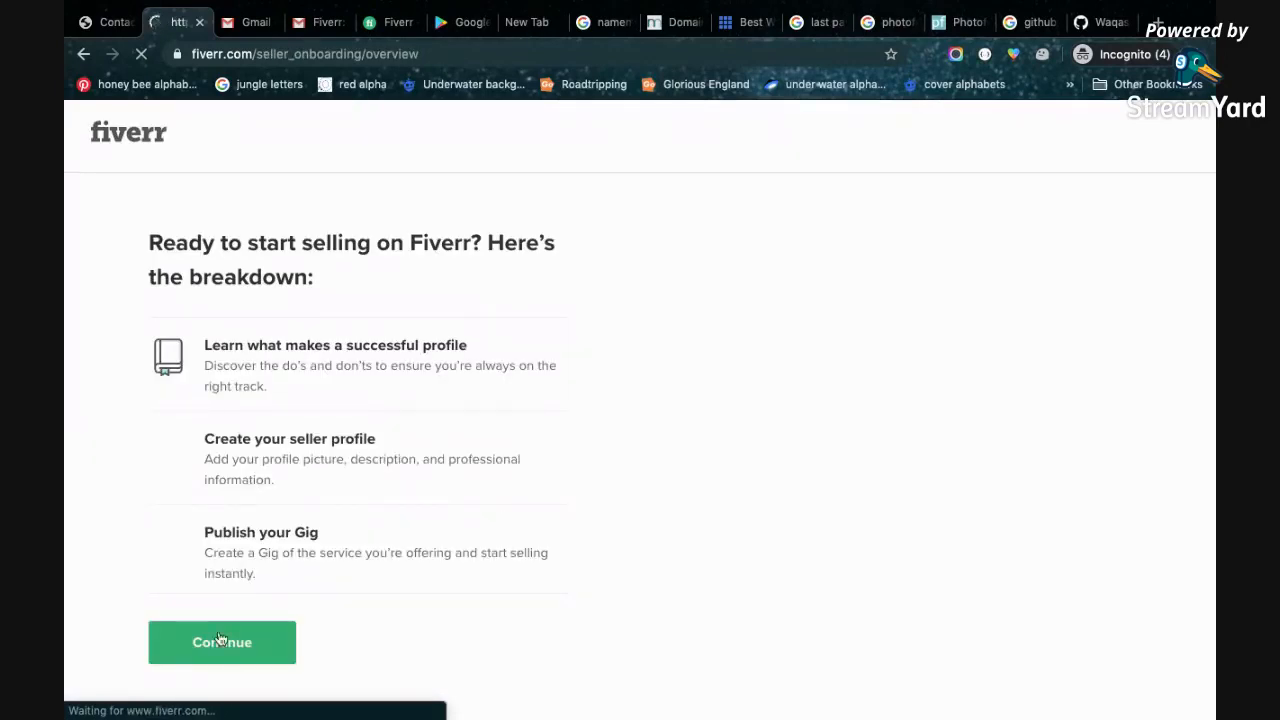
pyautogui.click(220, 641)
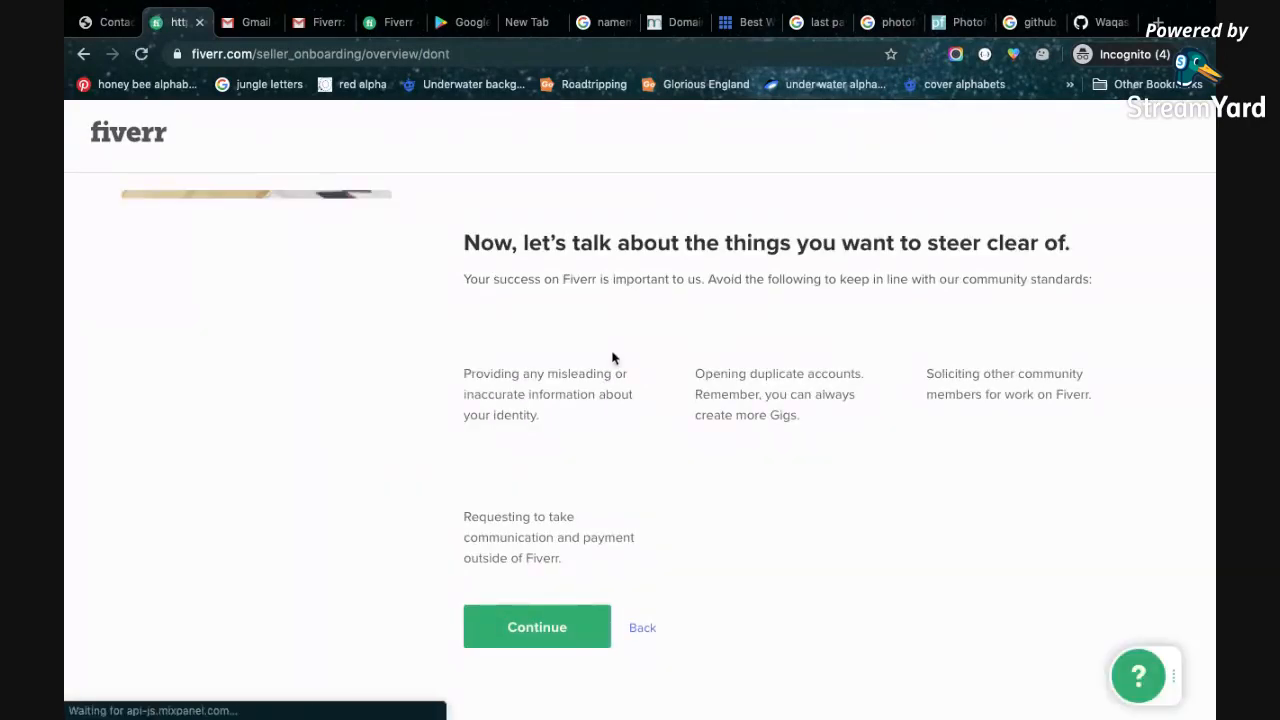
pyautogui.click(552, 652)
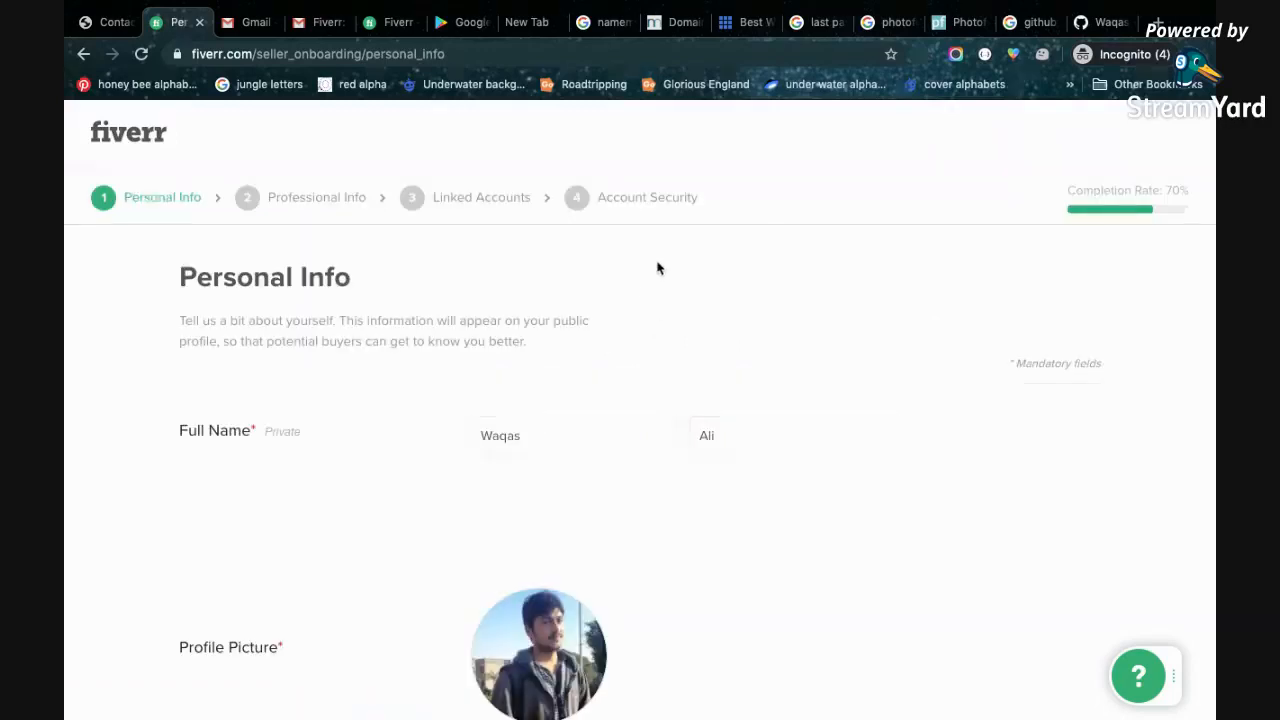
pyautogui.scroll(-1, 990, 356)
pyautogui.scroll(-10, 990, 400)
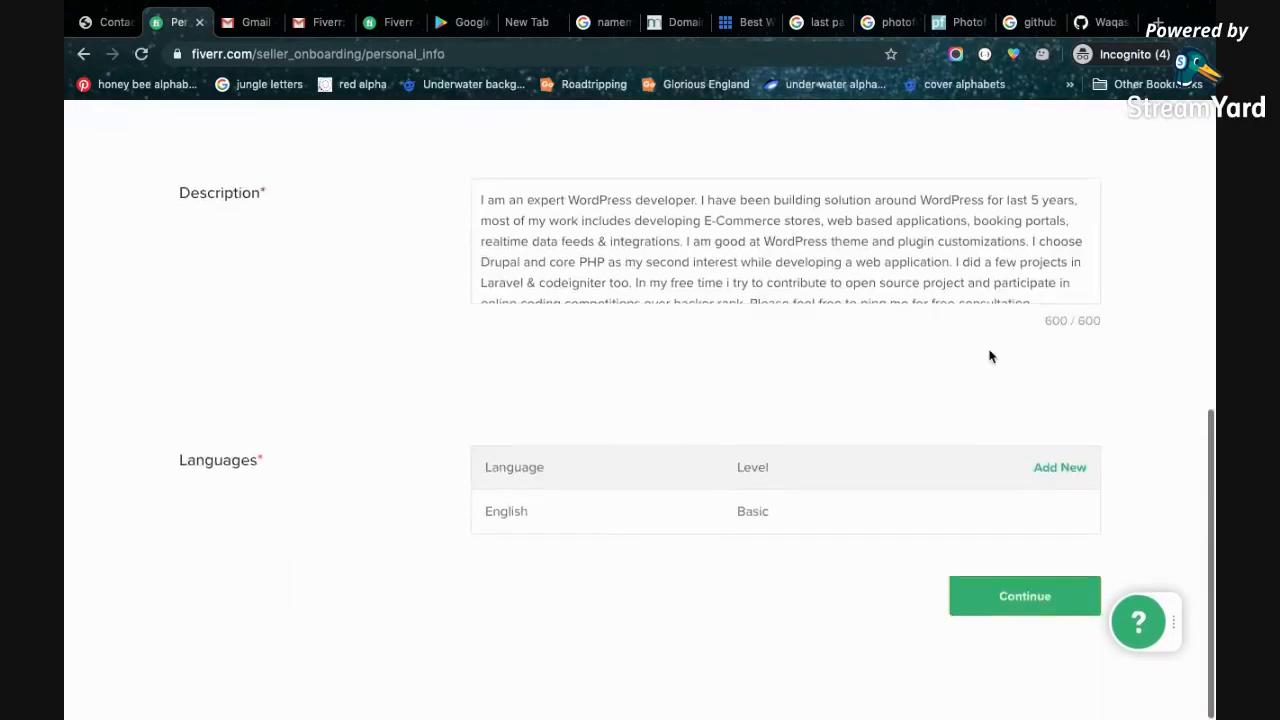
pyautogui.click(1019, 639)
pyautogui.scroll(-10, 1021, 440)
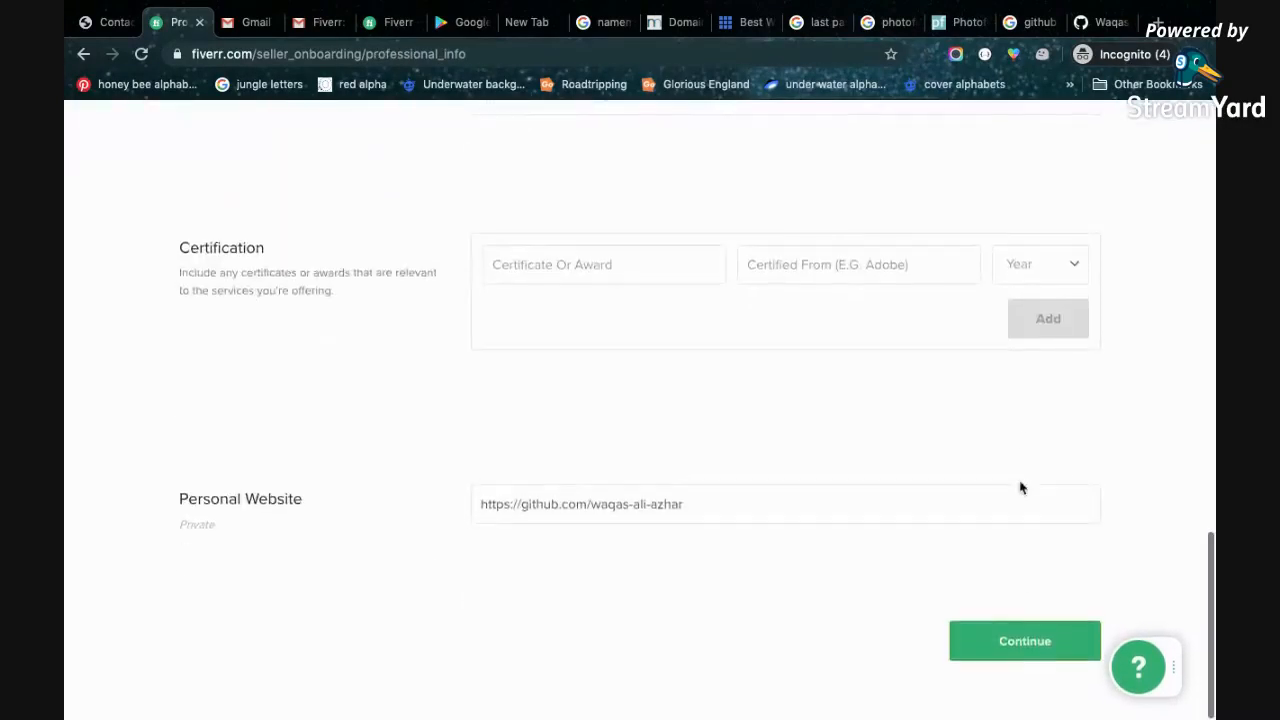
pyautogui.click(1023, 644)
pyautogui.scroll(-5, 1026, 376)
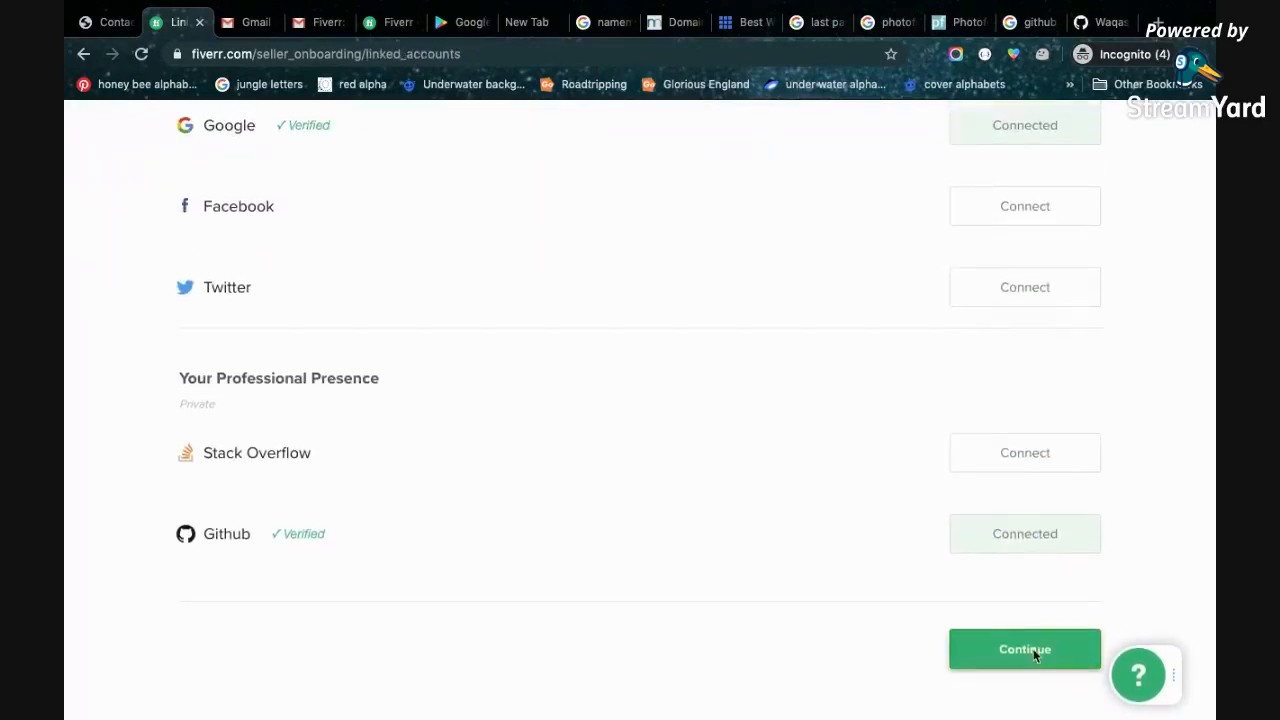
pyautogui.click(1030, 652)
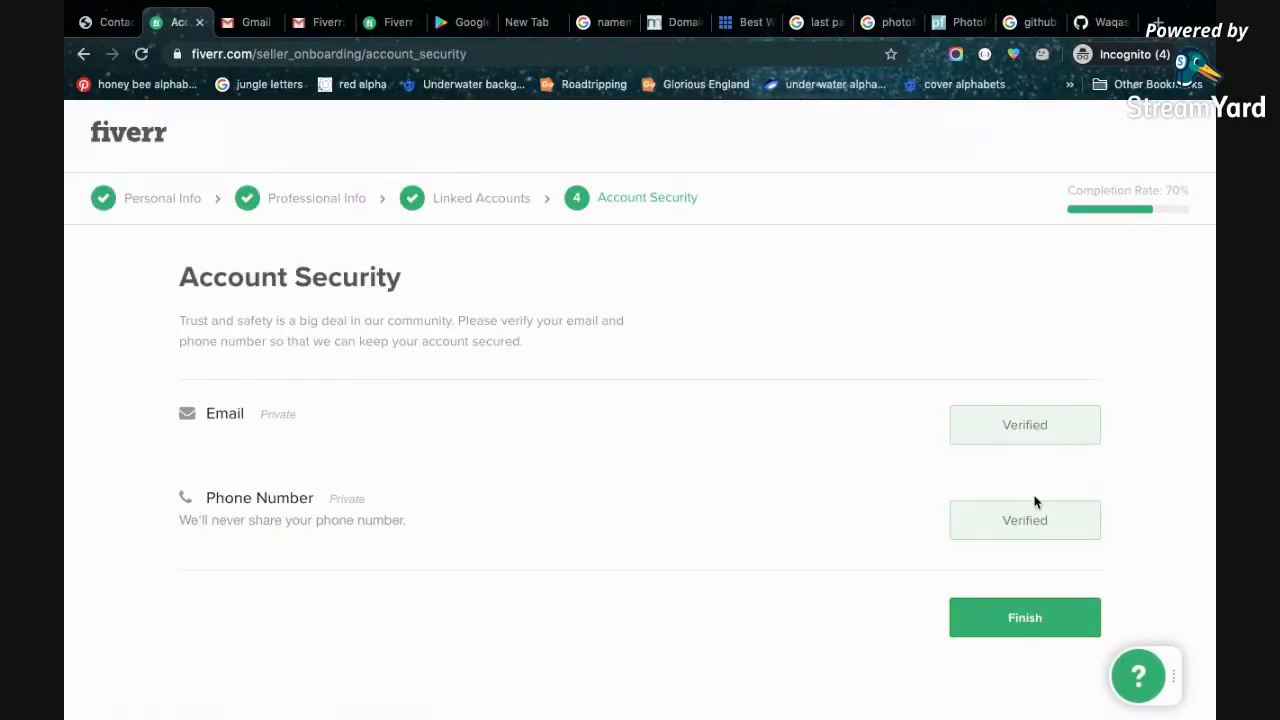
pyautogui.click(1002, 621)
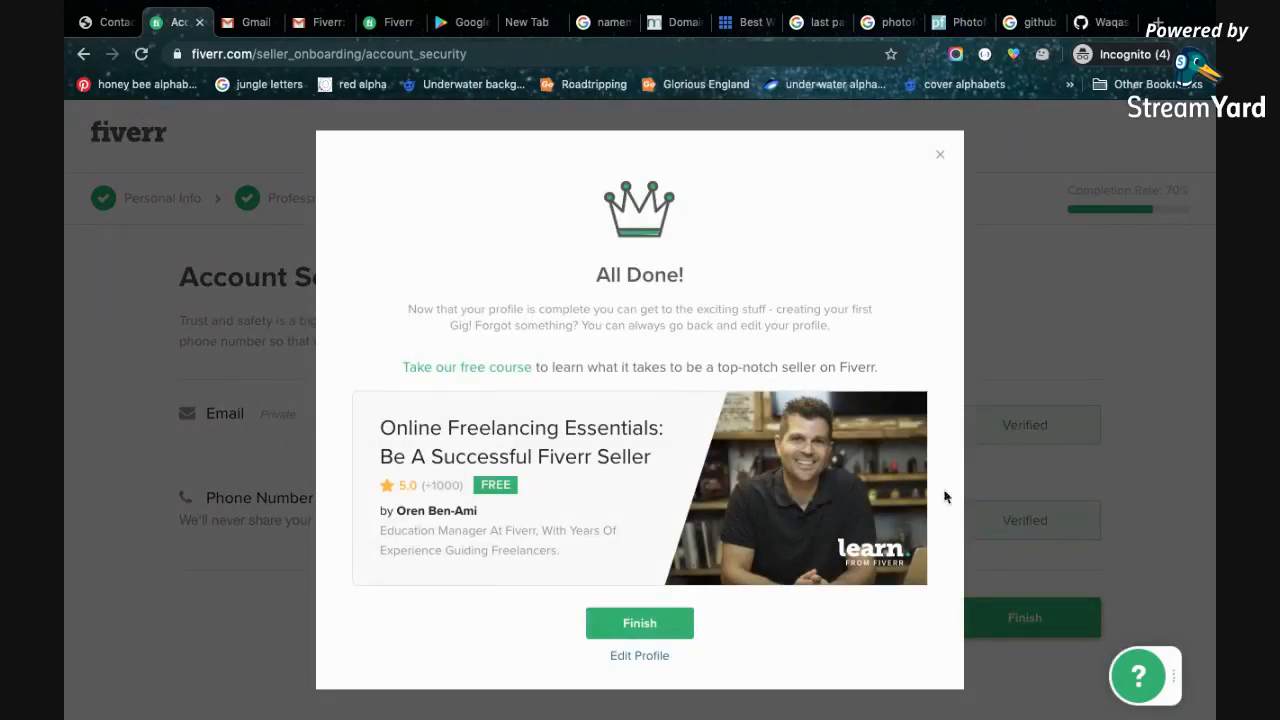
# - Dismiss the All Done dialog to reach the empty new-gig Overview form
pyautogui.click(623, 632)
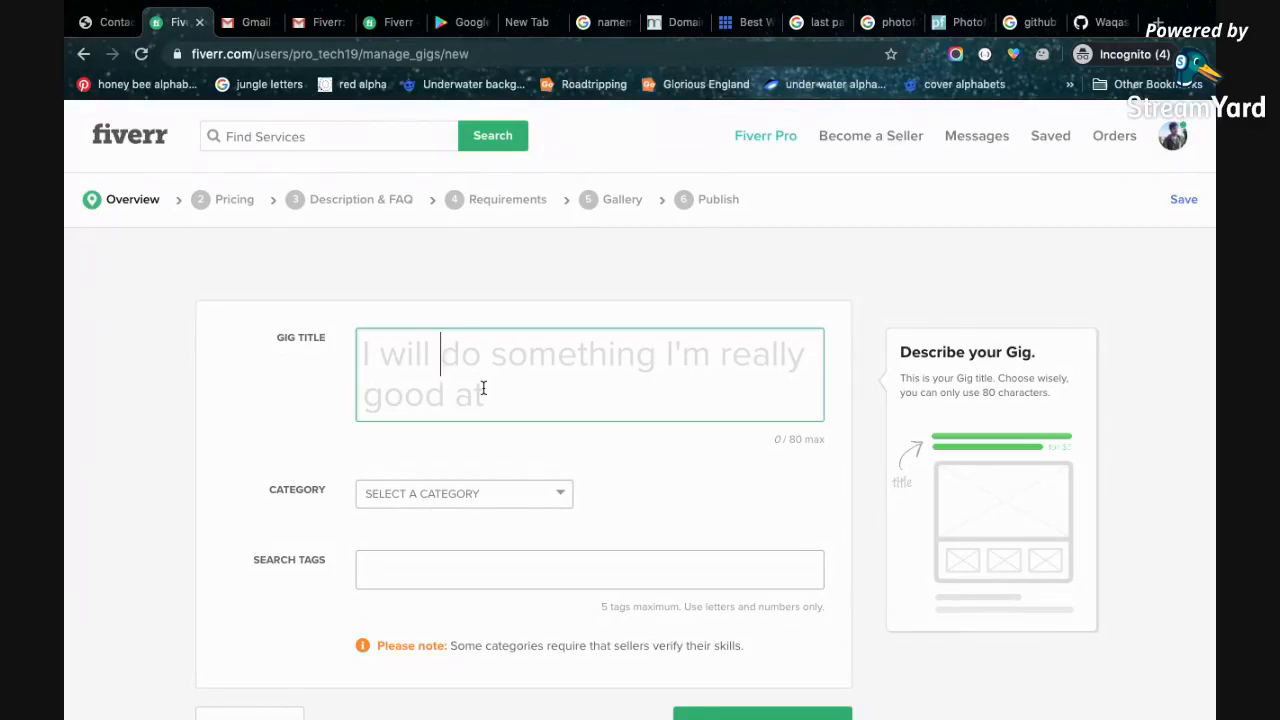
# - Leave the gig title field, switch to the desktop and back, then open a new incognito tab
pyautogui.click(603, 292)
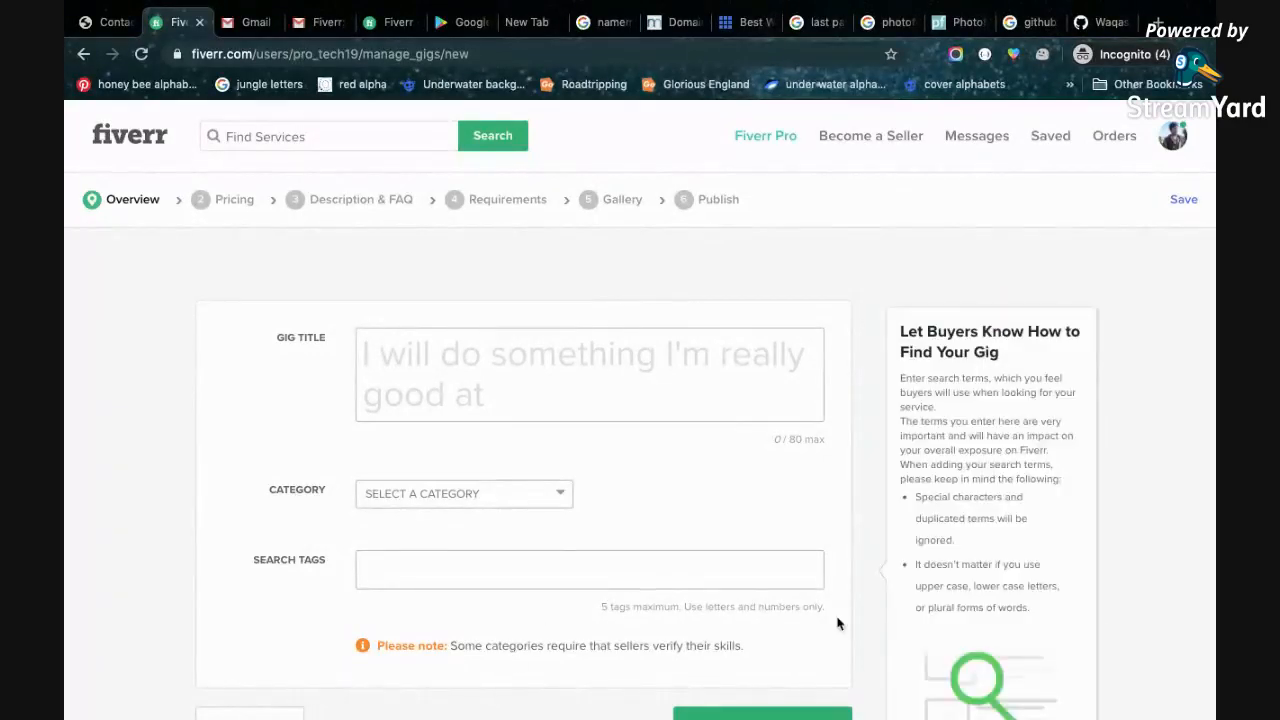
pyautogui.hotkey('ctrl', 'Left')
pyautogui.hotkey('ctrl', 'Right')
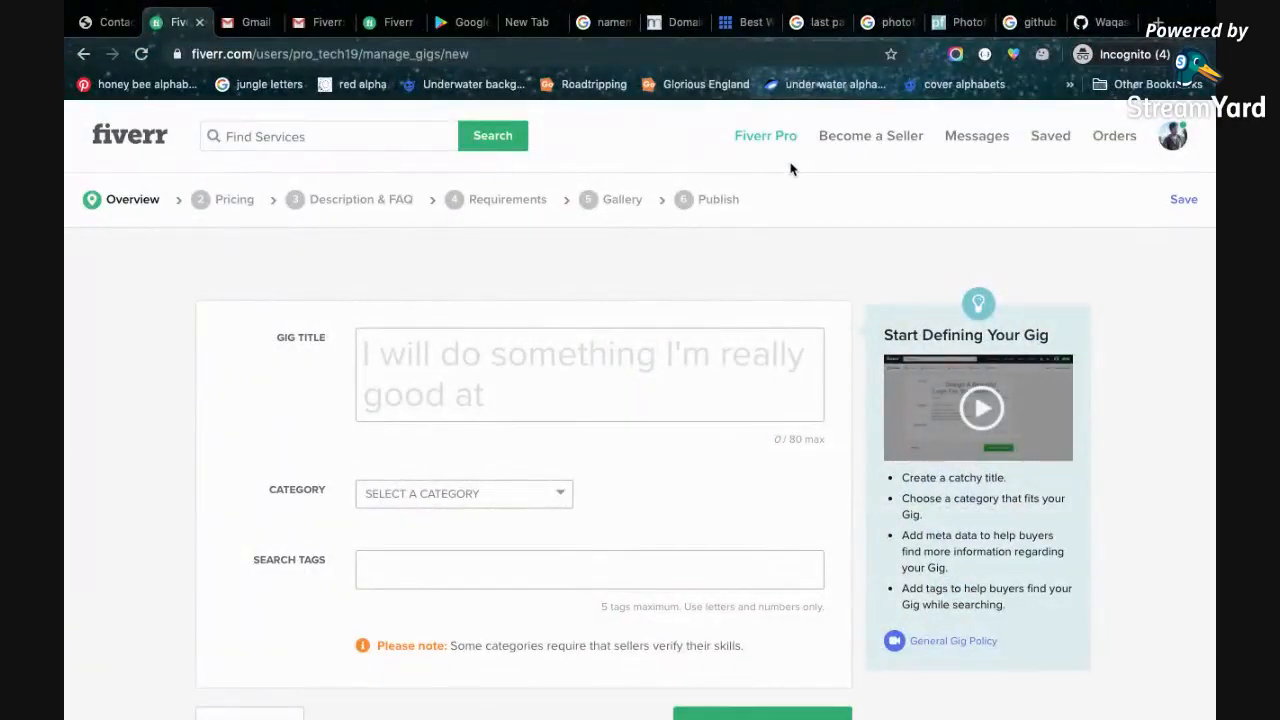
pyautogui.click(1157, 22)
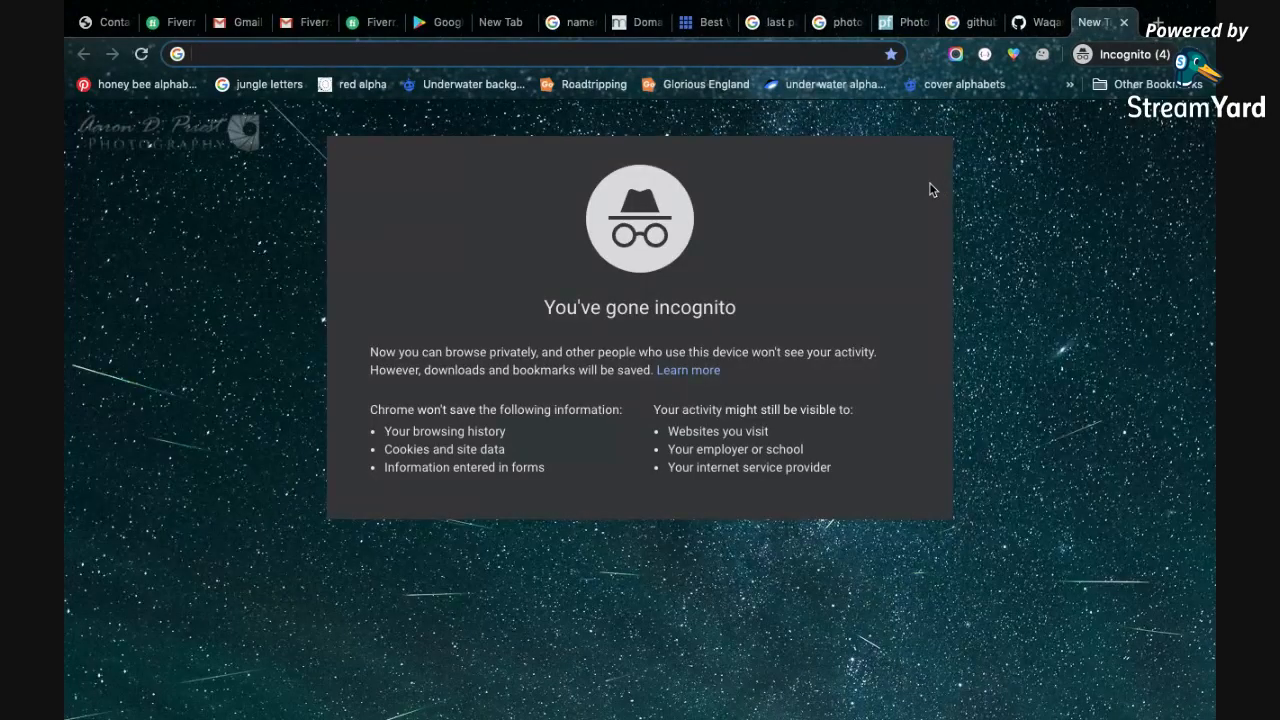
pyautogui.write('fiv')
pyautogui.press('Return')
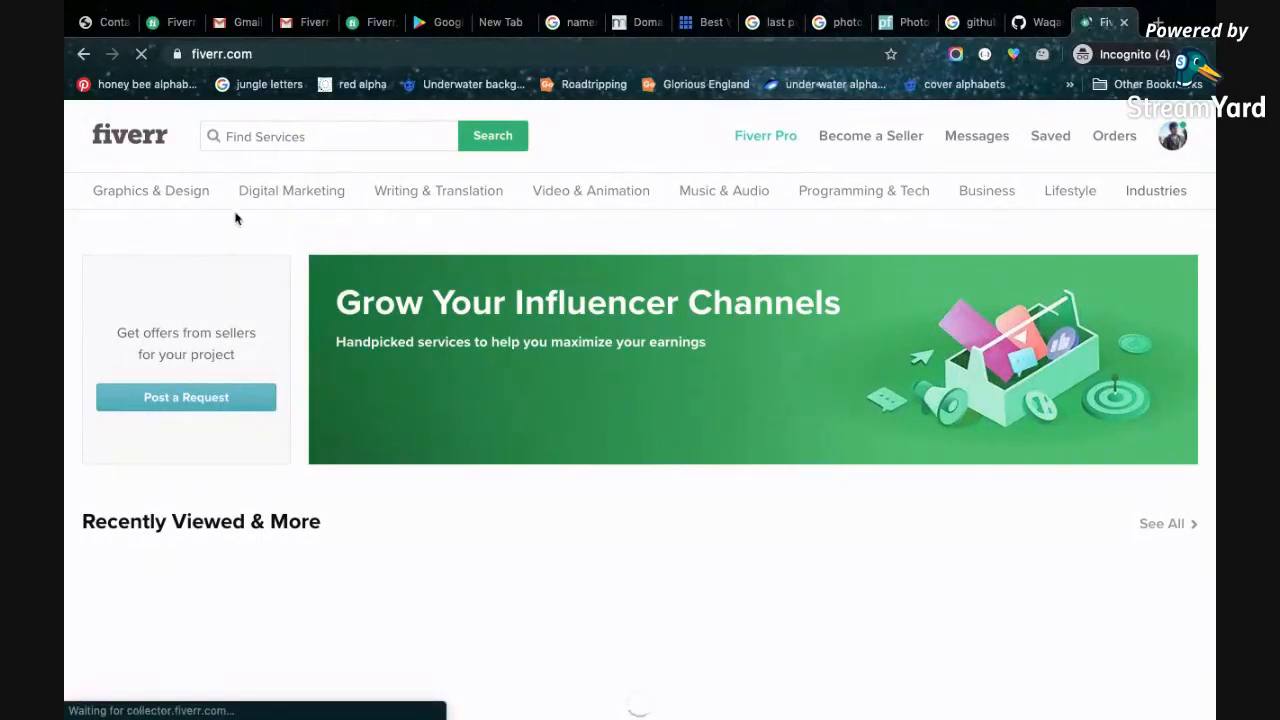
pyautogui.click(888, 190)
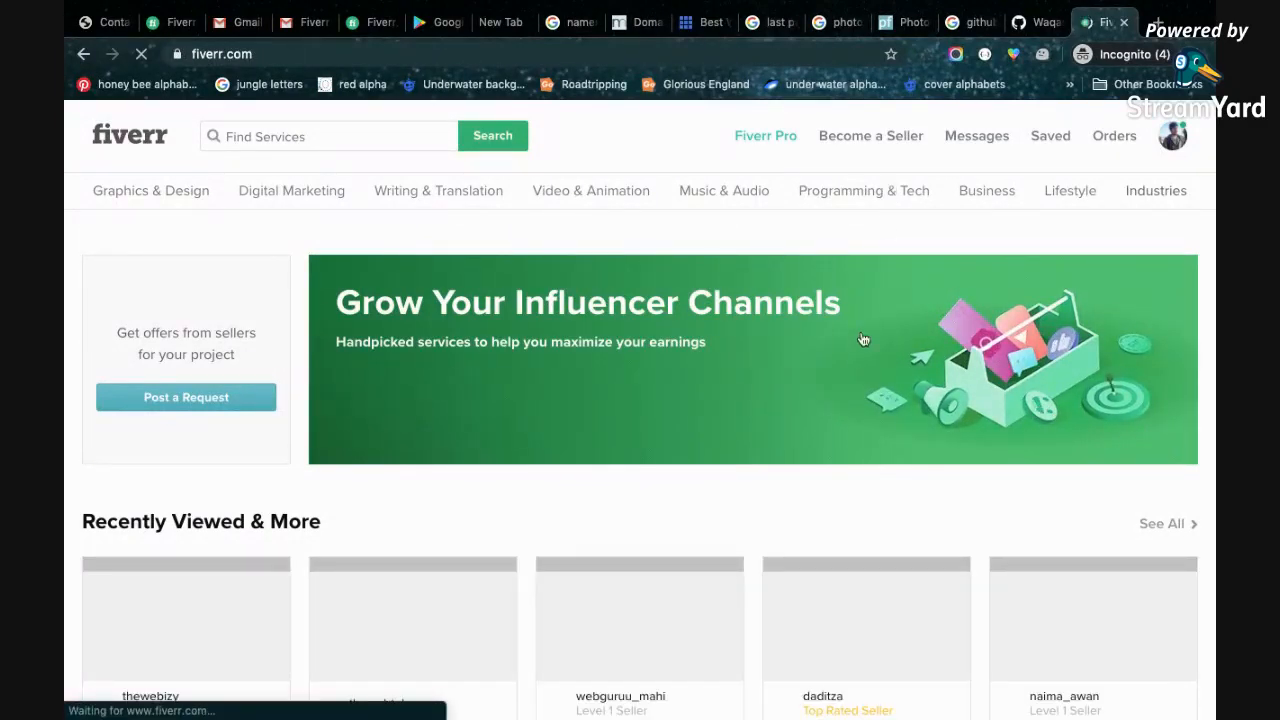
pyautogui.scroll(-1, 860, 340)
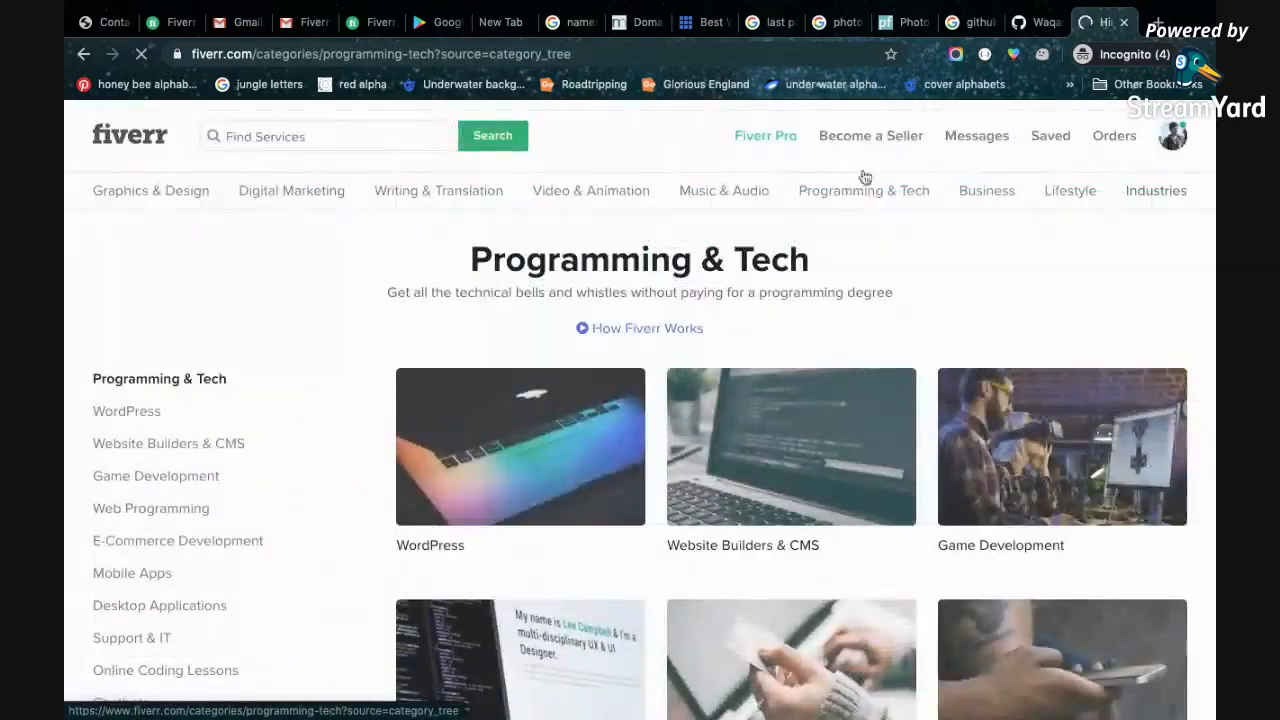
pyautogui.scroll(-3, 700, 320)
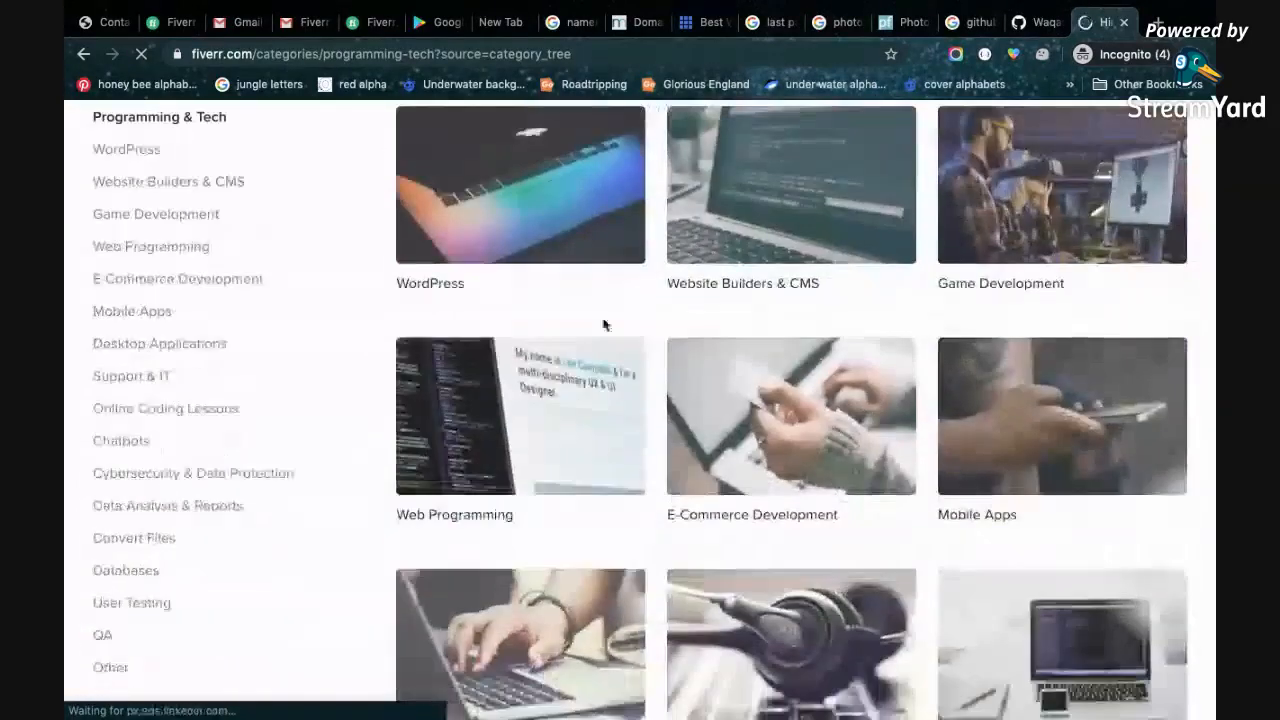
pyautogui.click(521, 220)
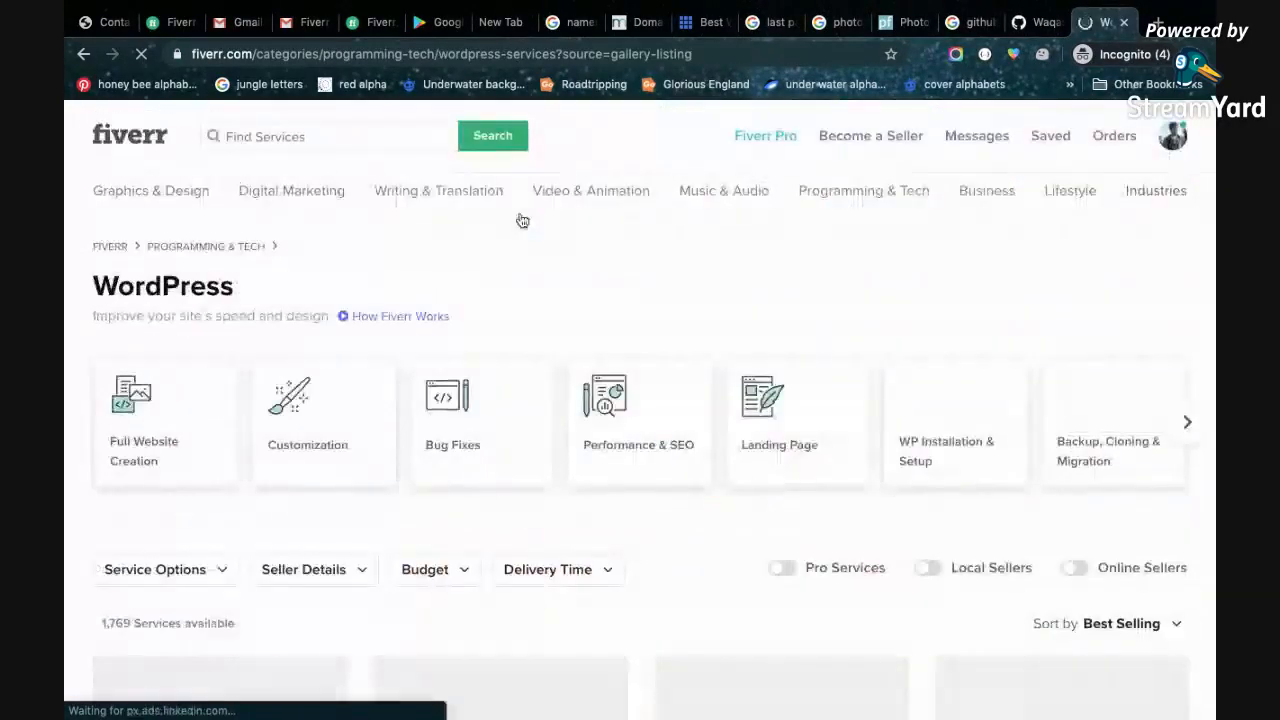
pyautogui.scroll(-1, 521, 220)
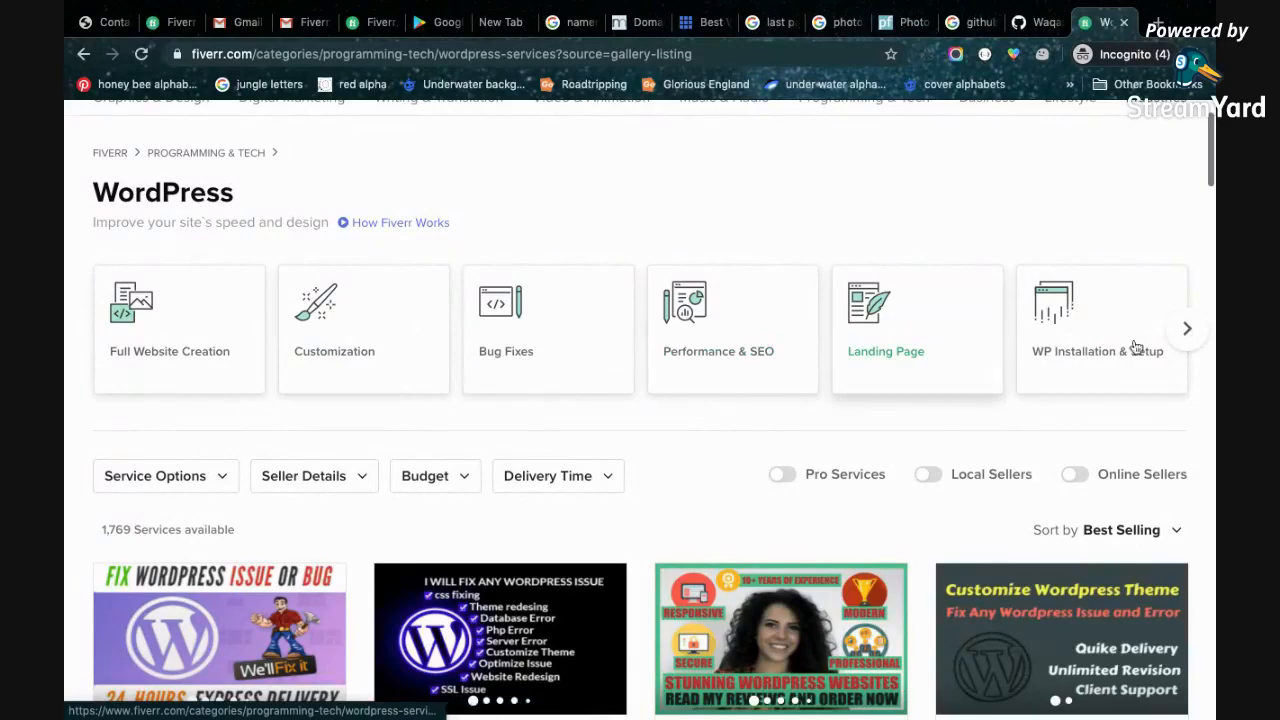
pyautogui.click(1085, 304)
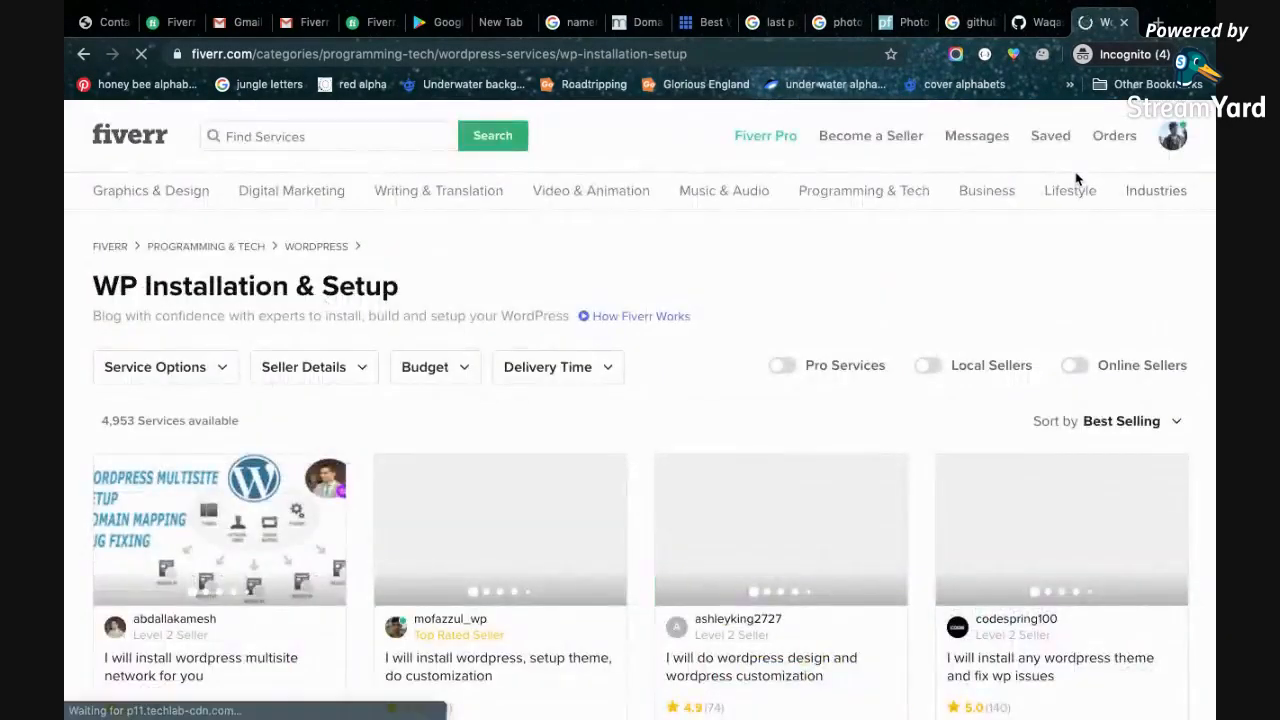
pyautogui.scroll(-3, 944, 314)
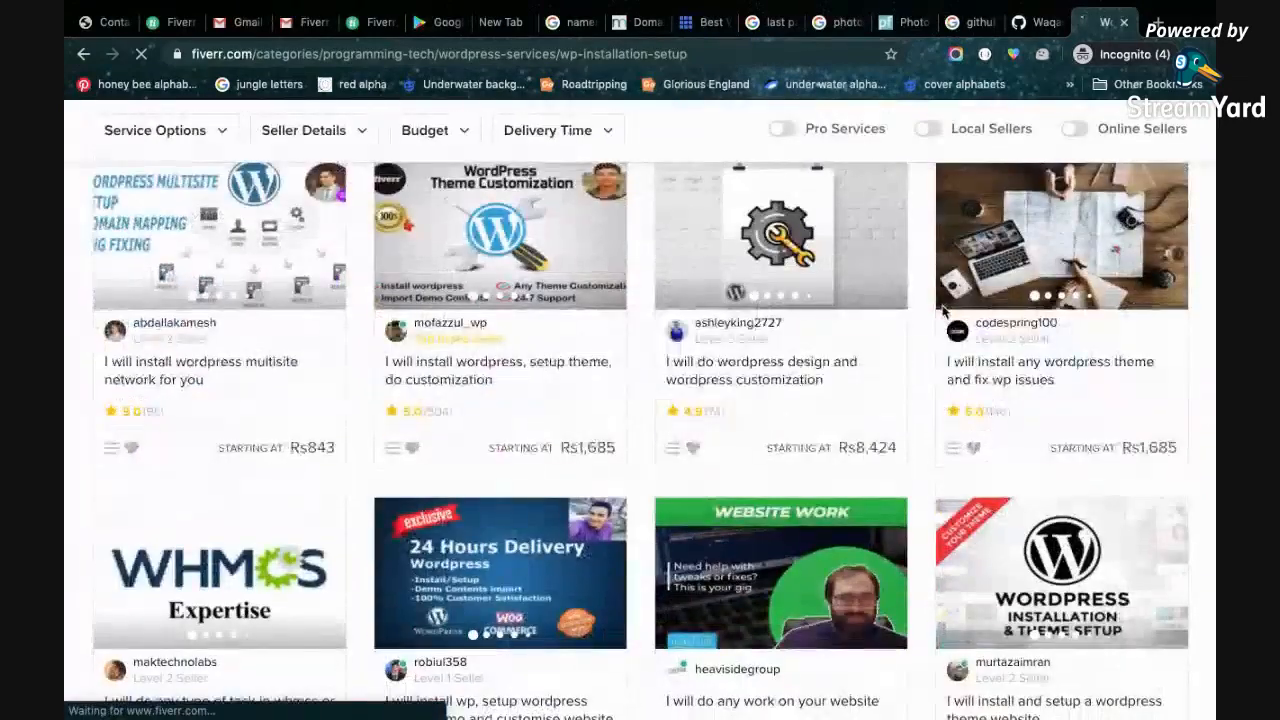
pyautogui.scroll(-1, 944, 314)
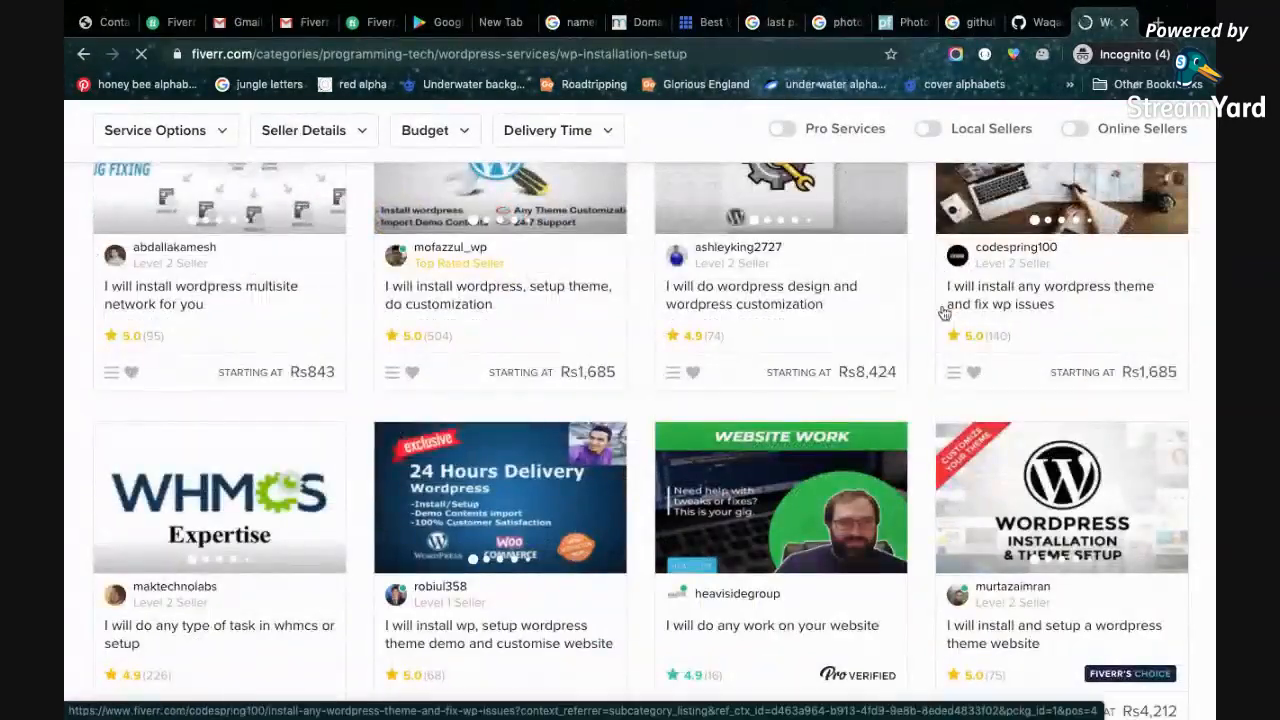
pyautogui.scroll(-1, 944, 313)
pyautogui.scroll(1, 944, 313)
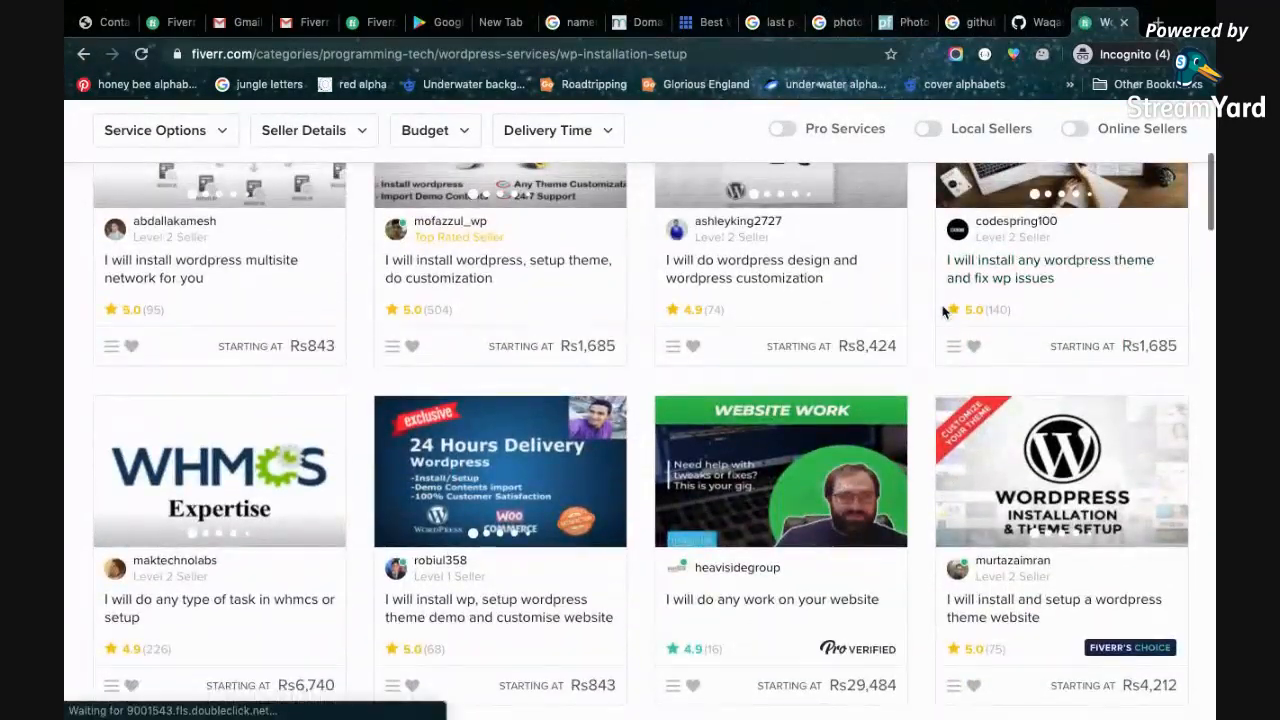
pyautogui.scroll(1, 944, 313)
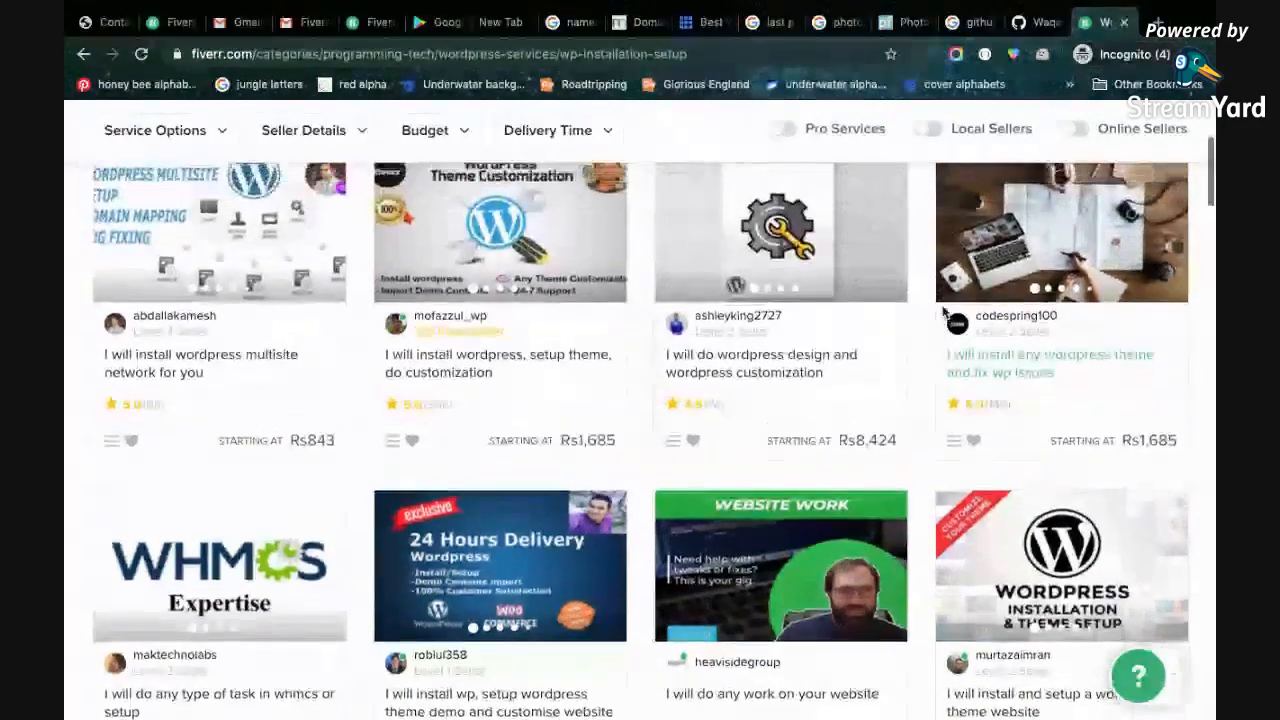
pyautogui.scroll(-1, 944, 313)
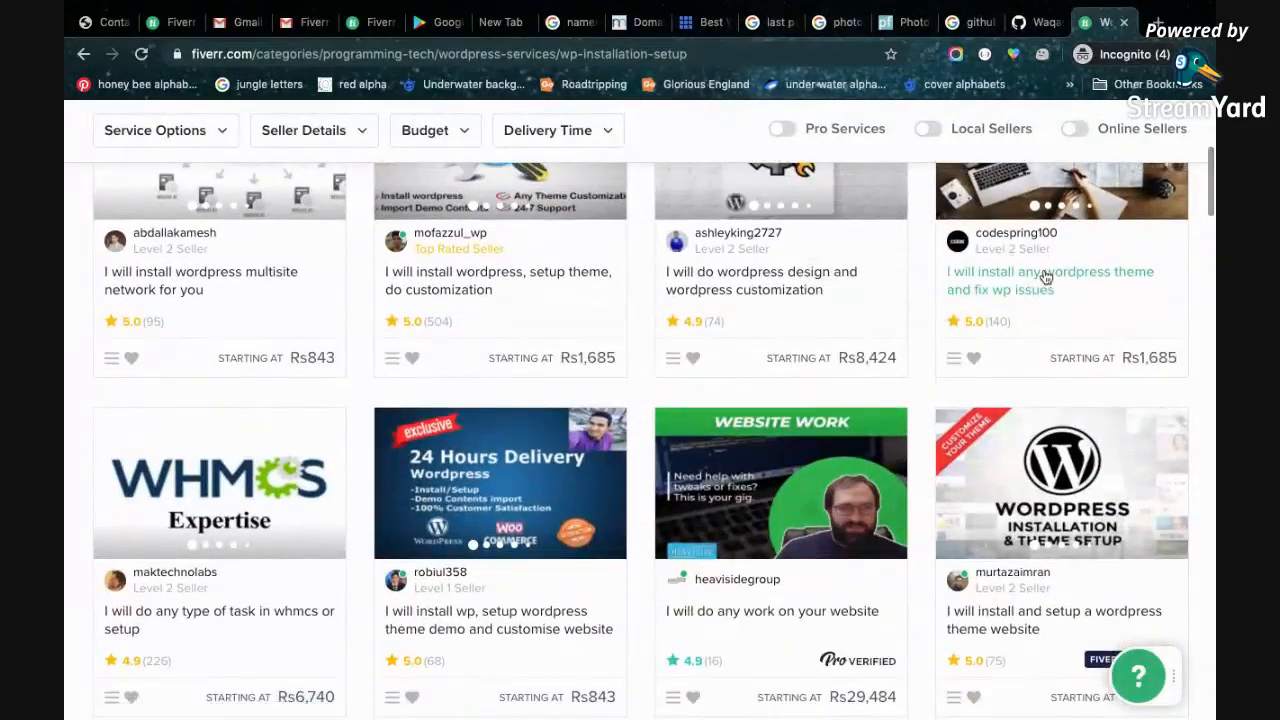
pyautogui.scroll(-2, 740, 467)
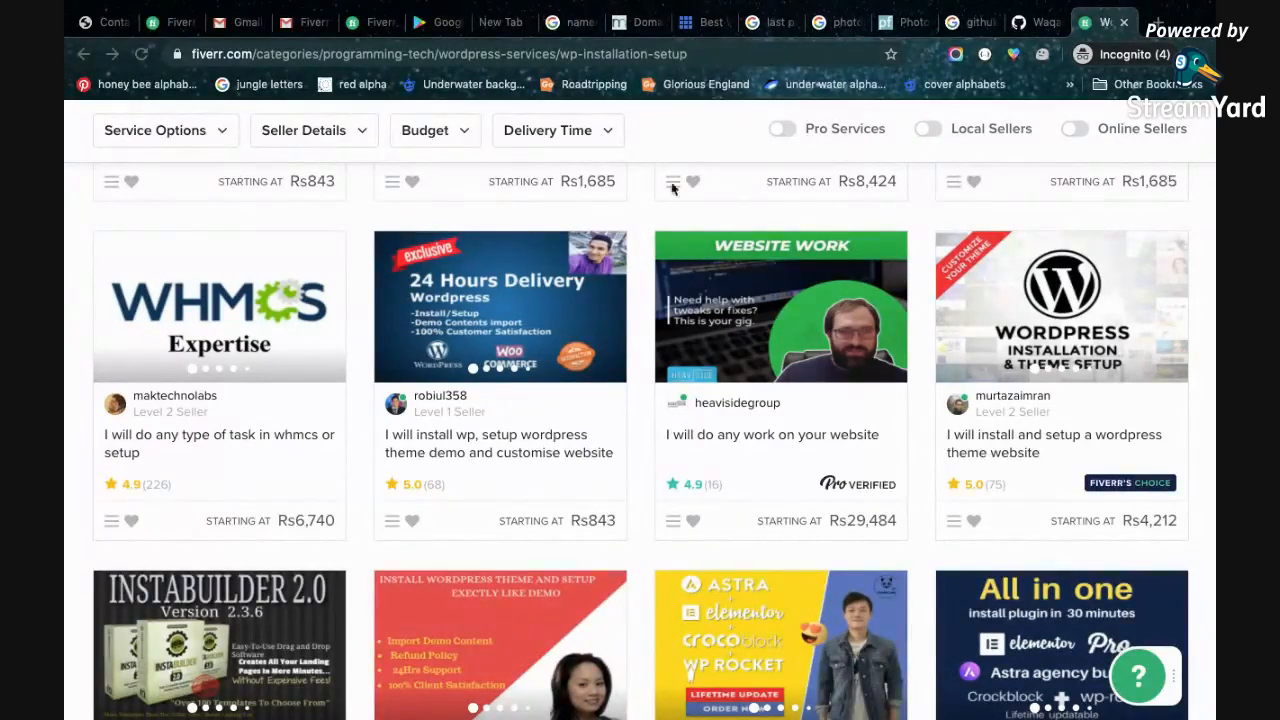
# - Return to the new-gig Overview page and draft a WordPress install website gig title
pyautogui.click(170, 21)
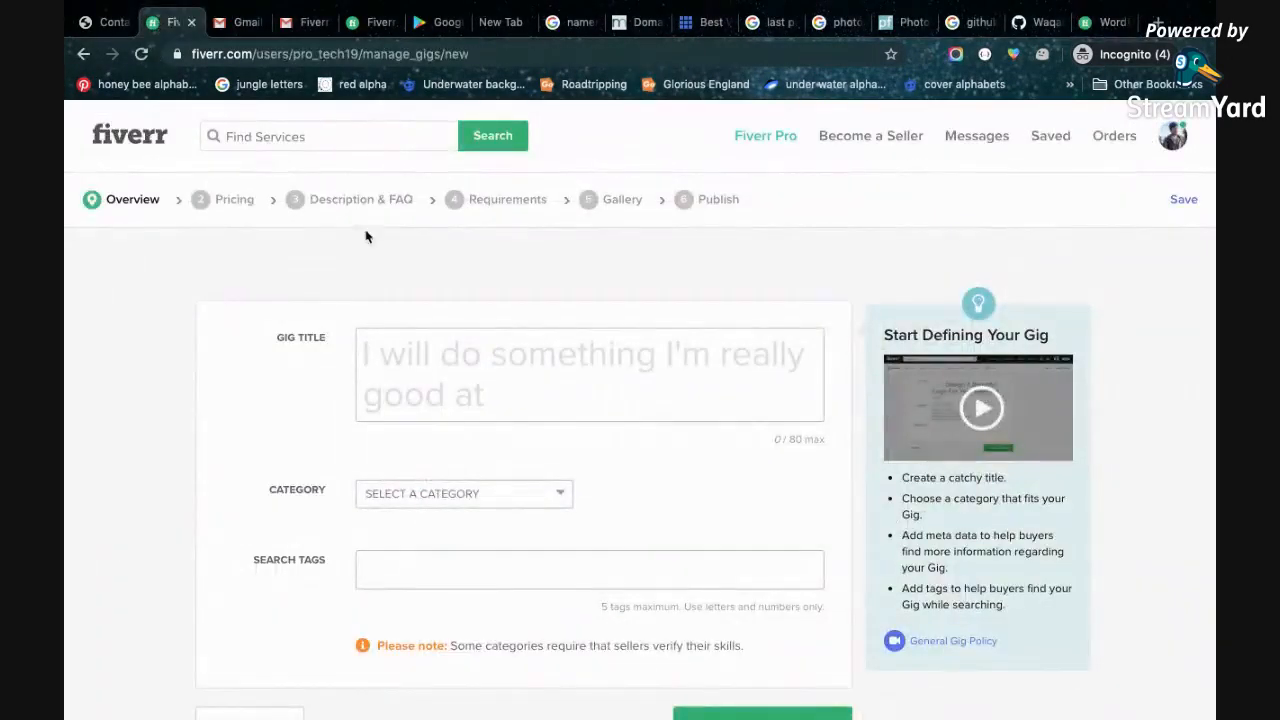
pyautogui.click(440, 360)
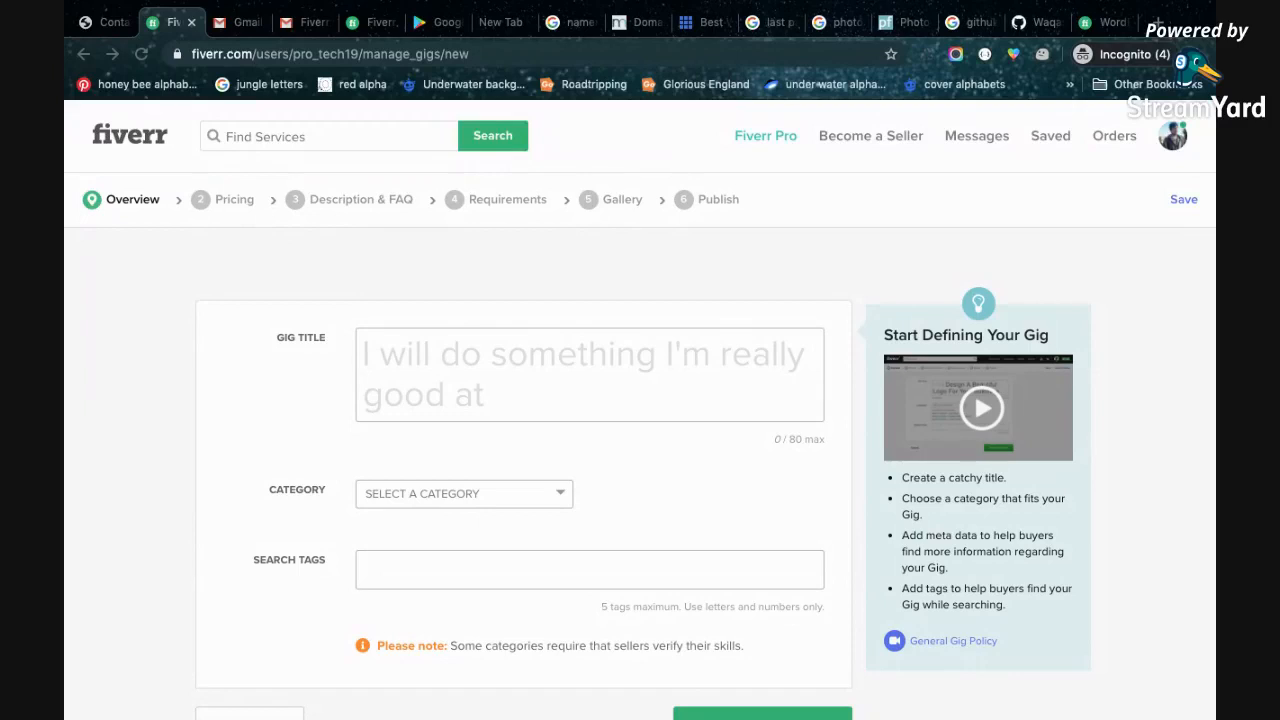
pyautogui.click(557, 360)
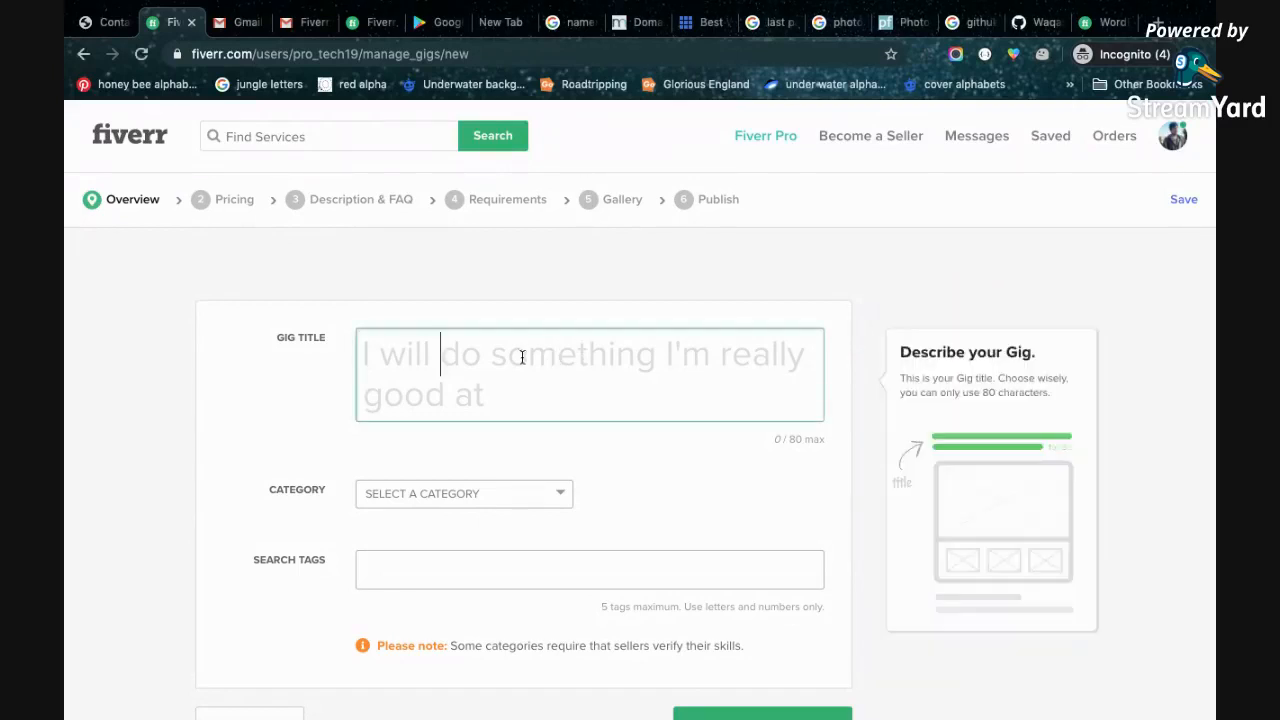
pyautogui.write('install ')
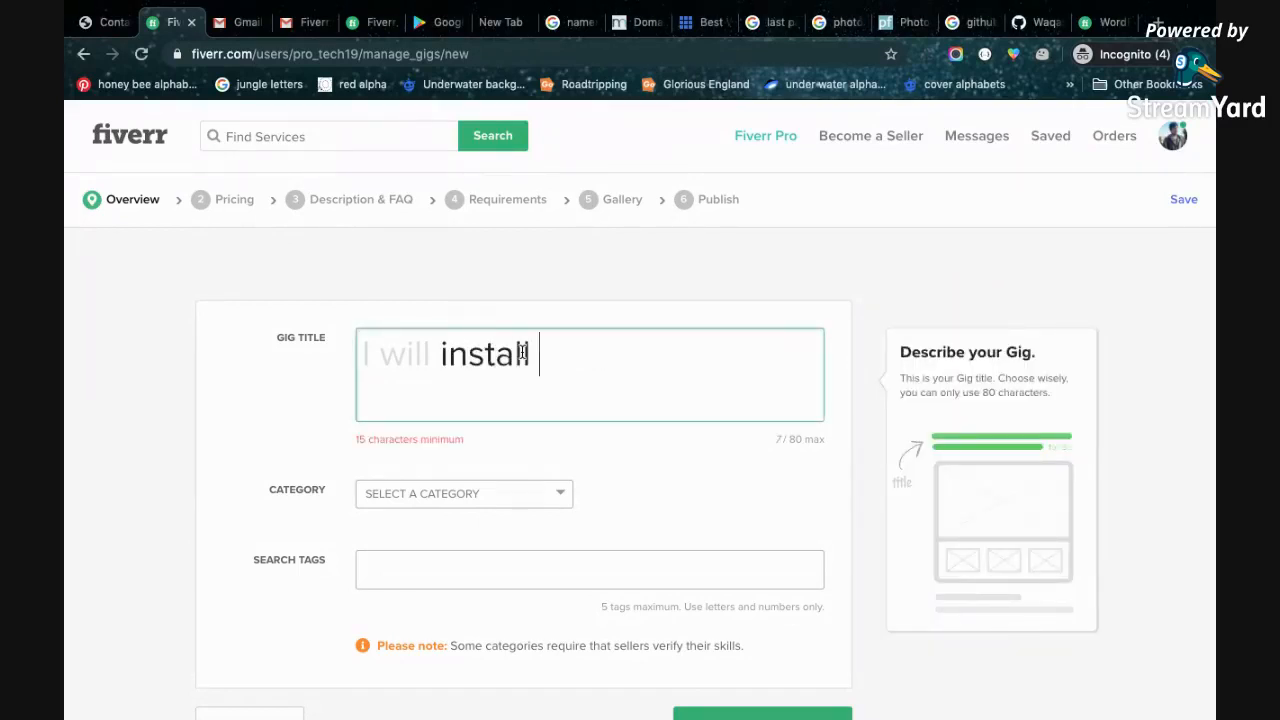
pyautogui.write('WordPres')
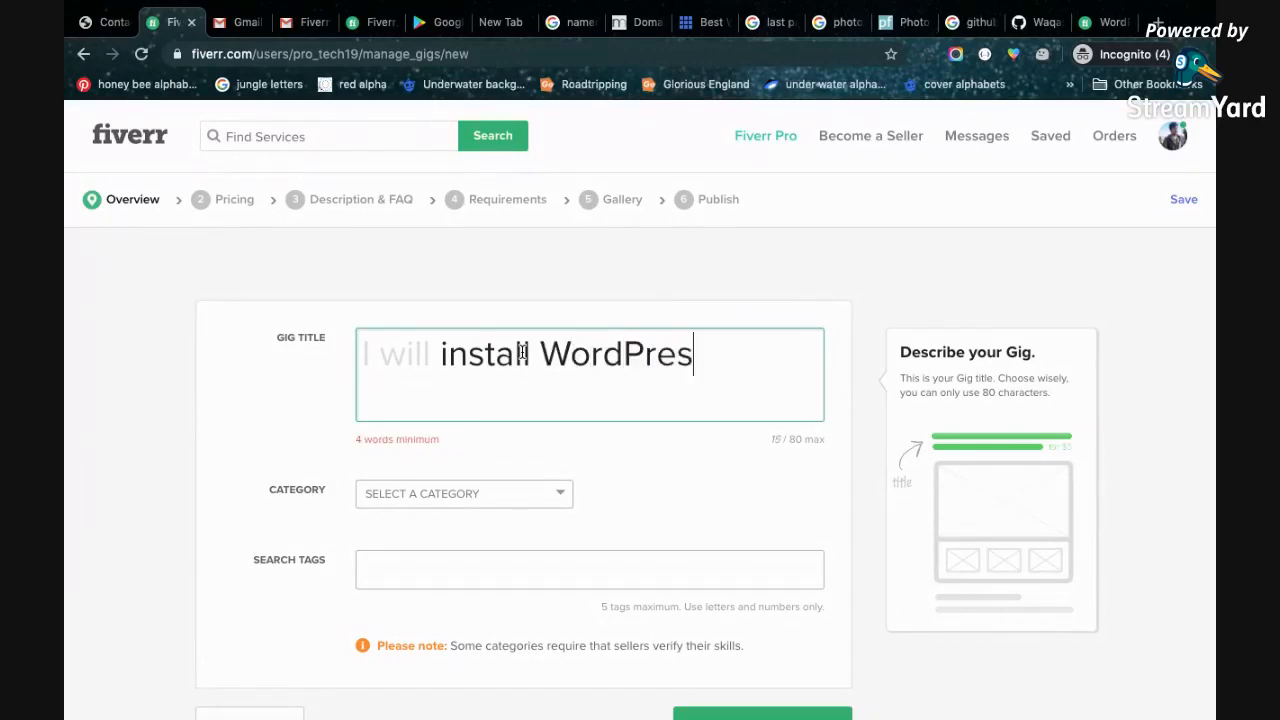
pyautogui.write('s webiste')
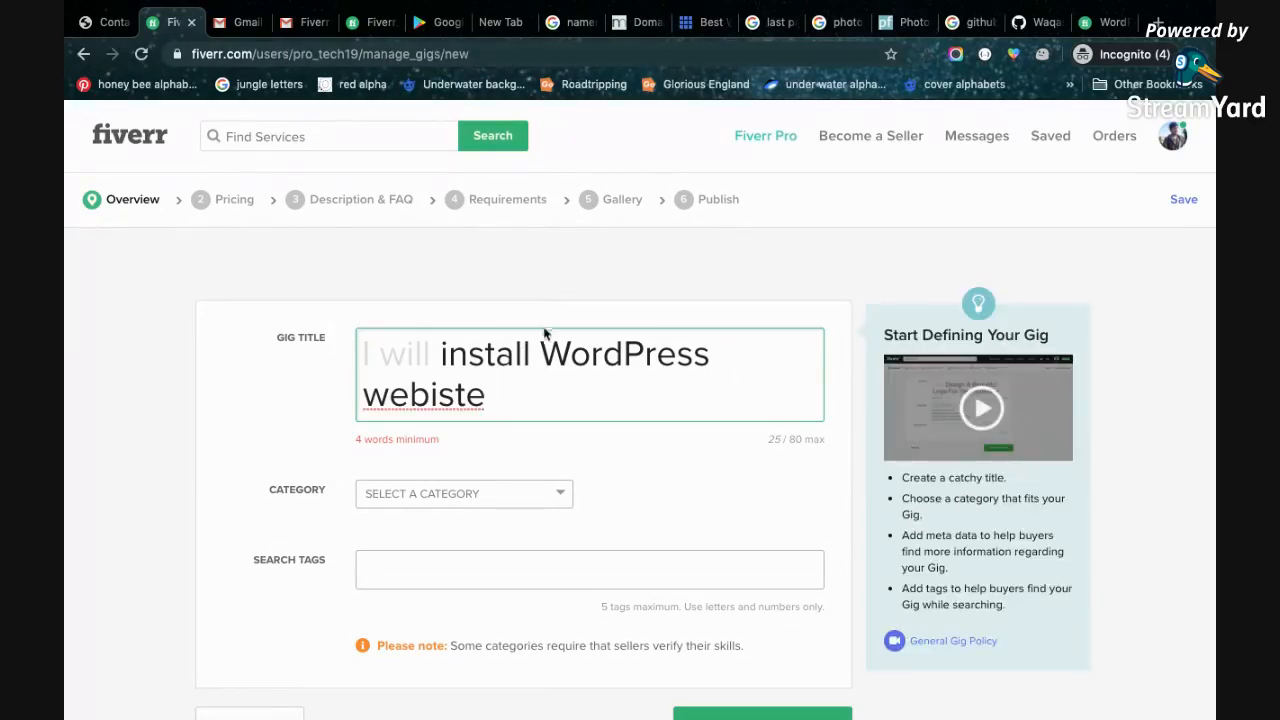
pyautogui.moveTo(540, 352)
pyautogui.press('BackSpace')
pyautogui.write('-')
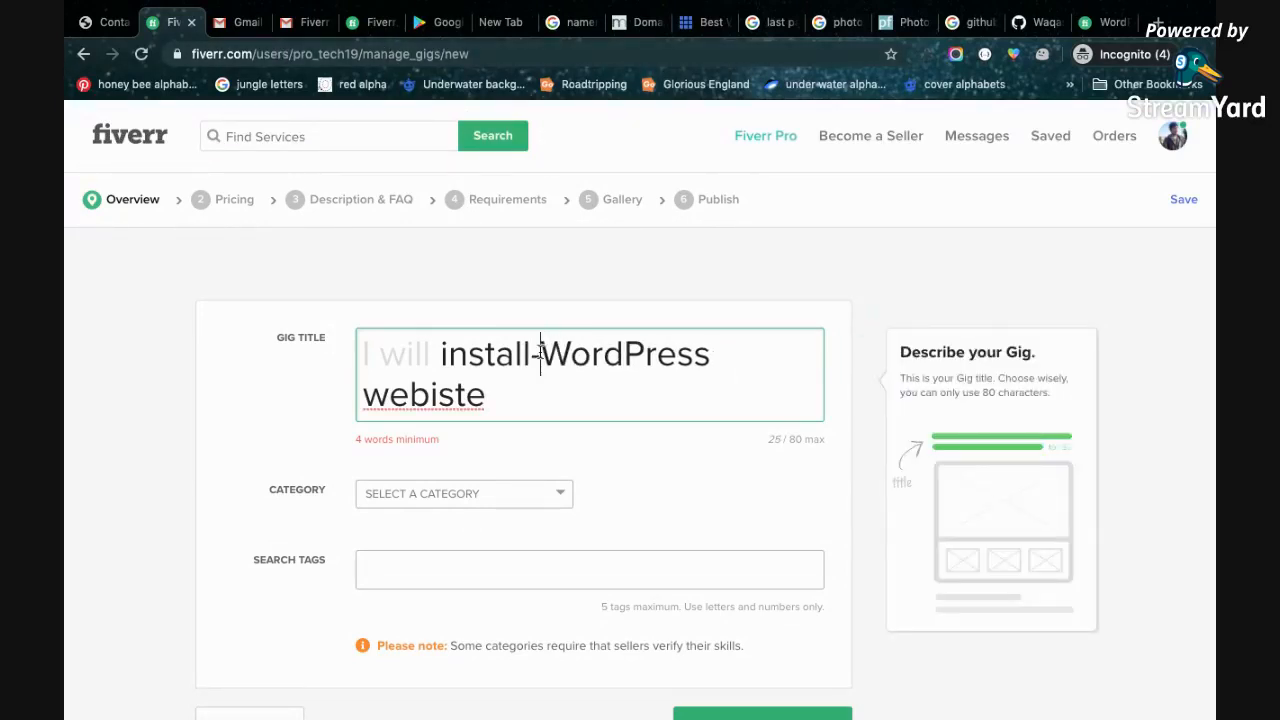
pyautogui.press('BackSpace')
pyautogui.press('Left')
pyautogui.press('Left')
pyautogui.press('Left')
pyautogui.press('Left')
pyautogui.press('Left')
pyautogui.press('Left')
pyautogui.press('Left')
pyautogui.press('Left')
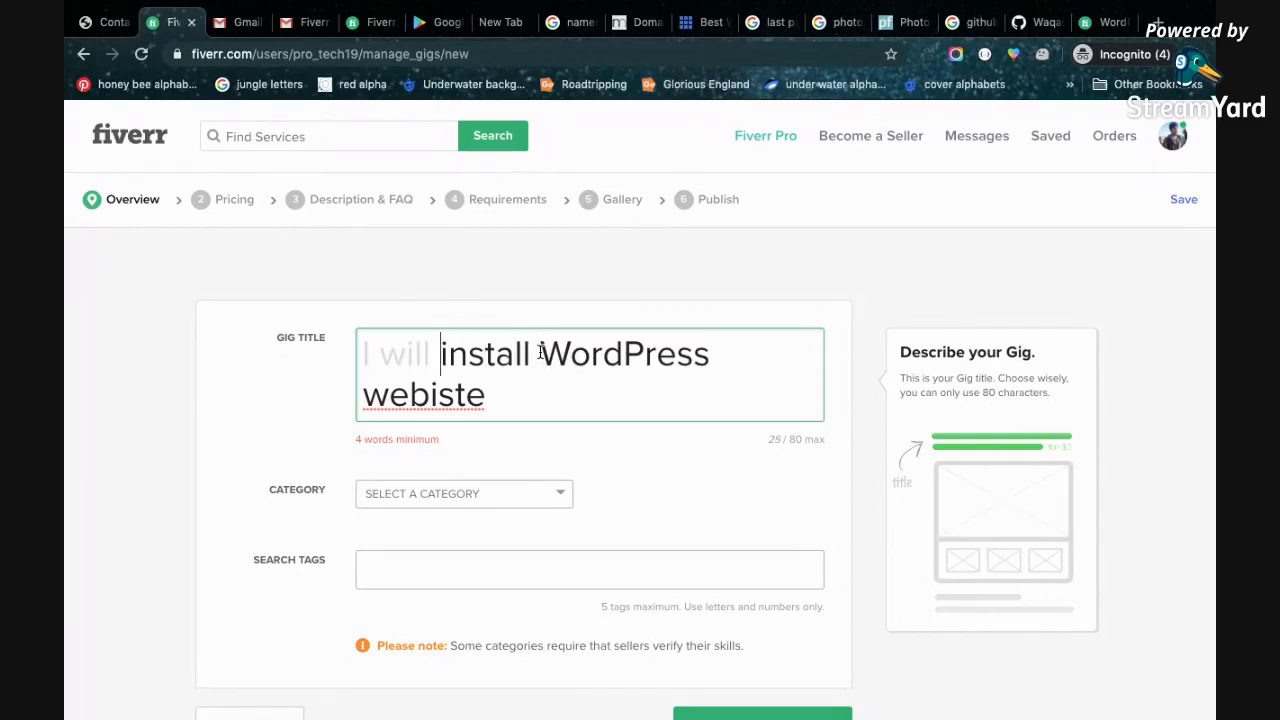
# - Replace the title with 'I will WordPress install Customization Website Theme Demo Issue Fix'
pyautogui.tripleClick(540, 352)
pyautogui.press('BackSpace')
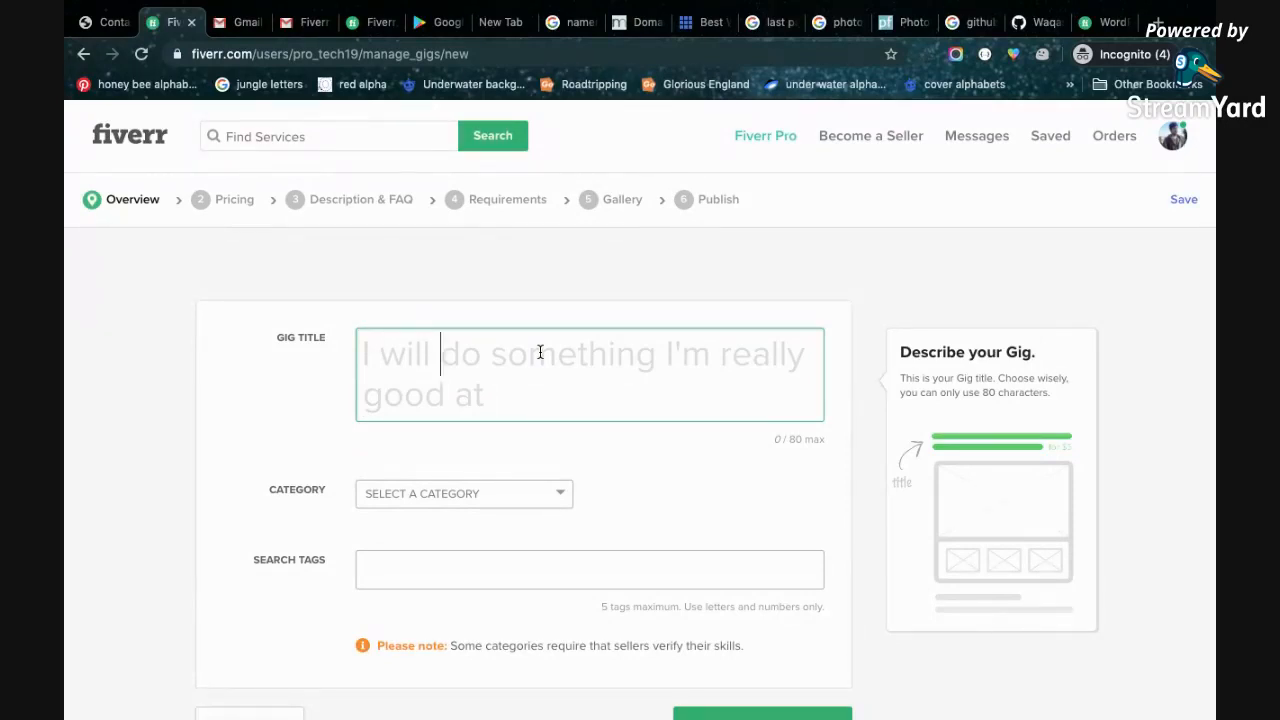
pyautogui.write('WordPress')
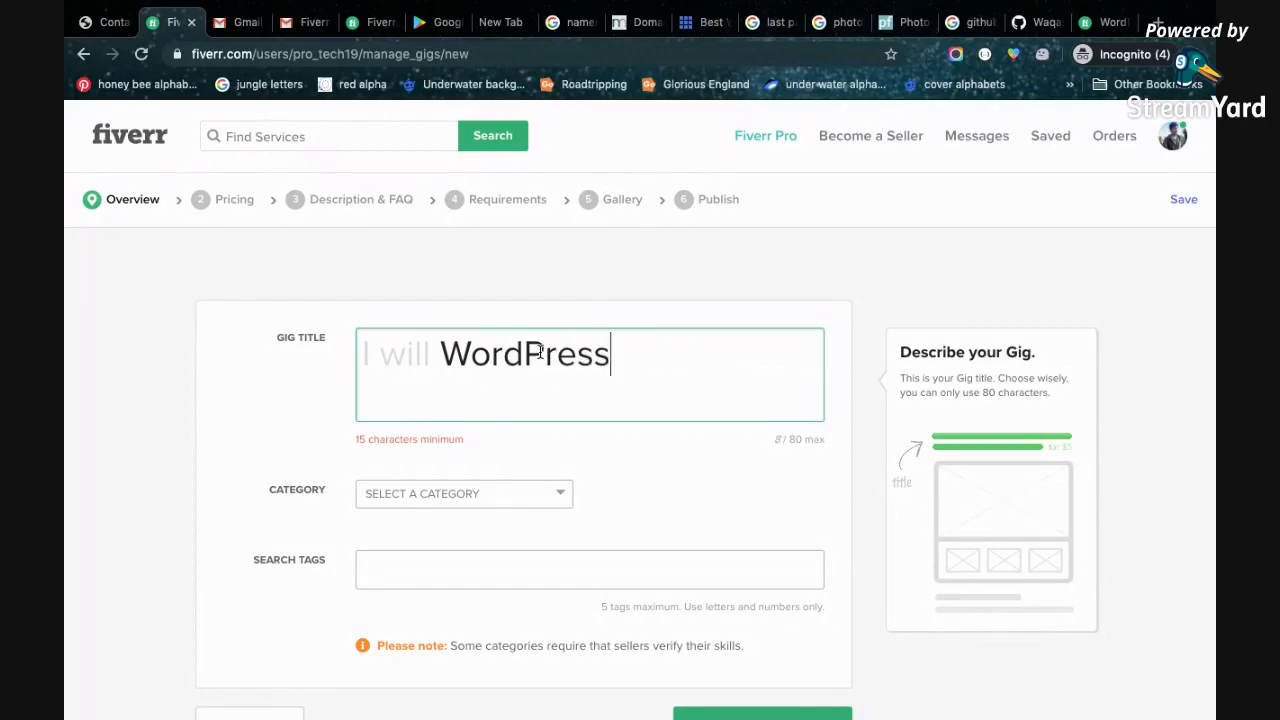
pyautogui.write(' install ')
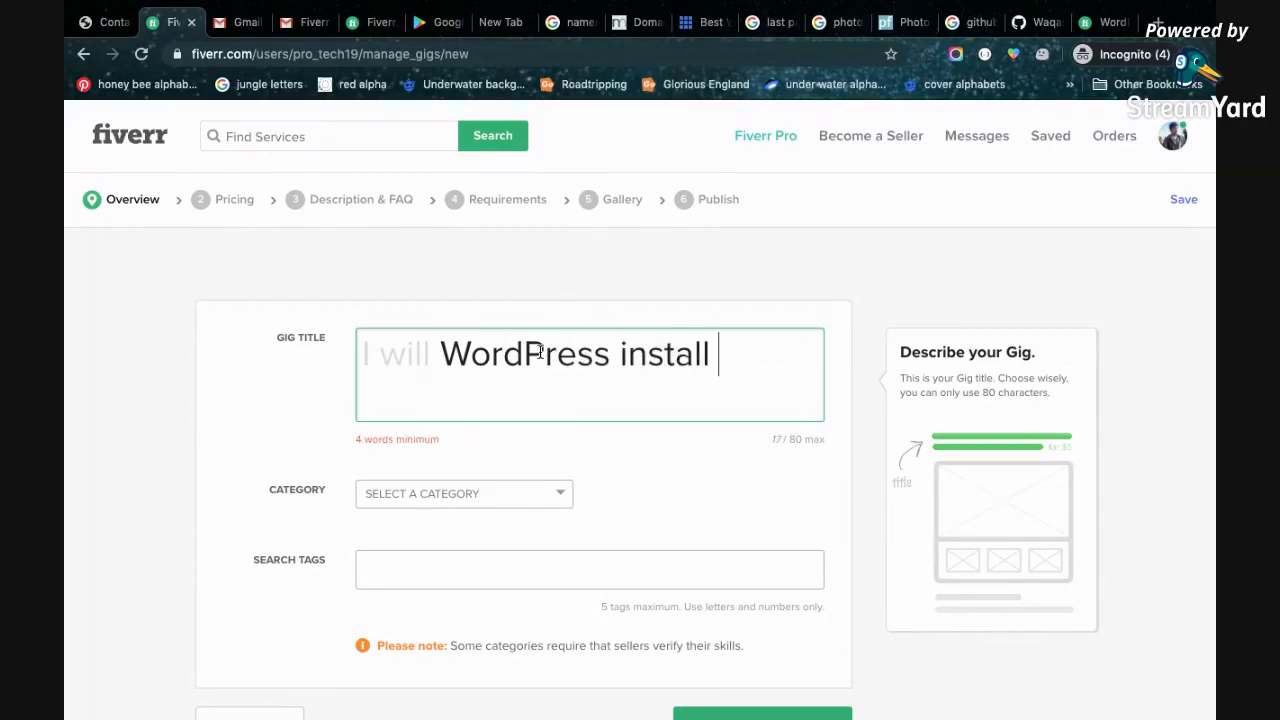
pyautogui.write('Cs')
pyautogui.press('BackSpace')
pyautogui.write('ustomization')
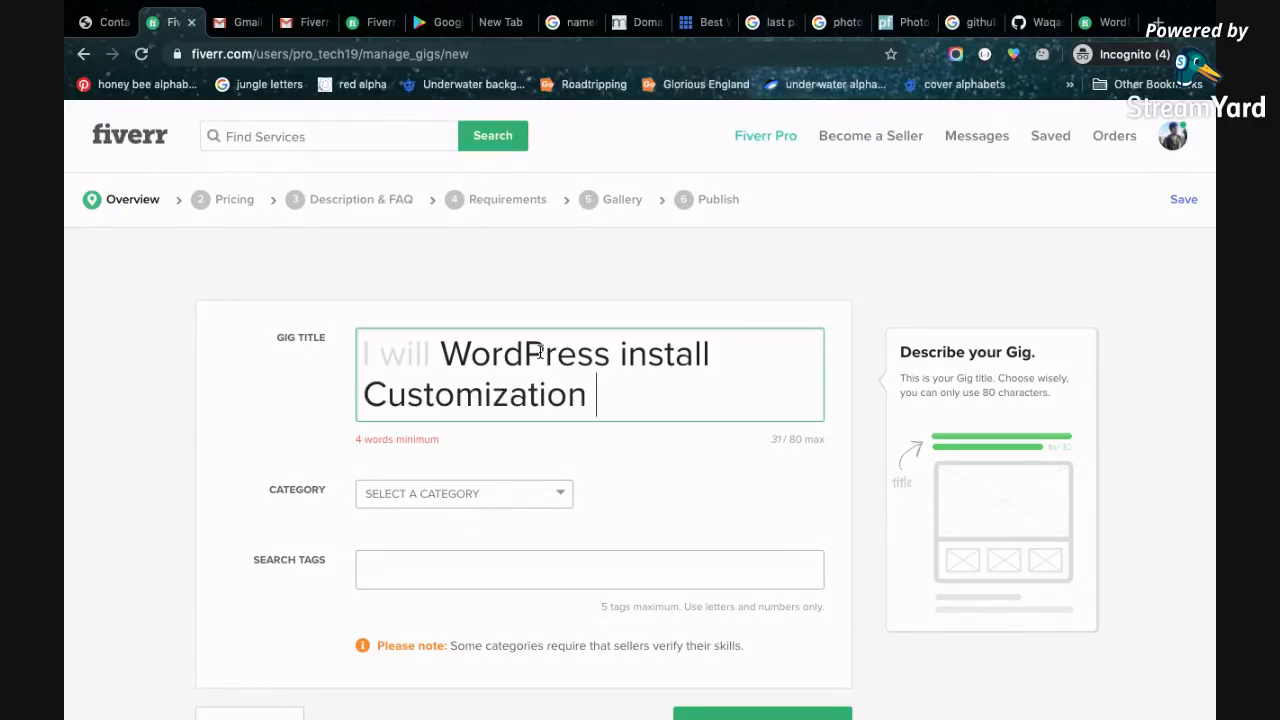
pyautogui.write(' Website')
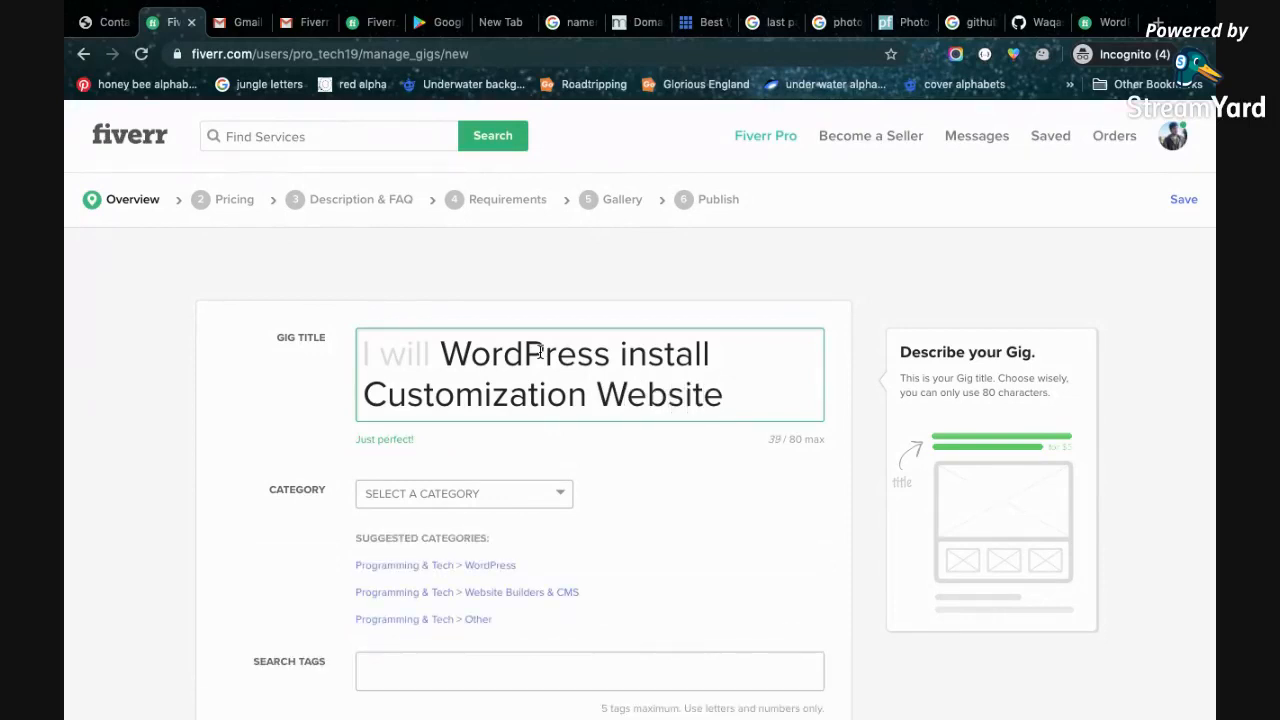
pyautogui.write(' T')
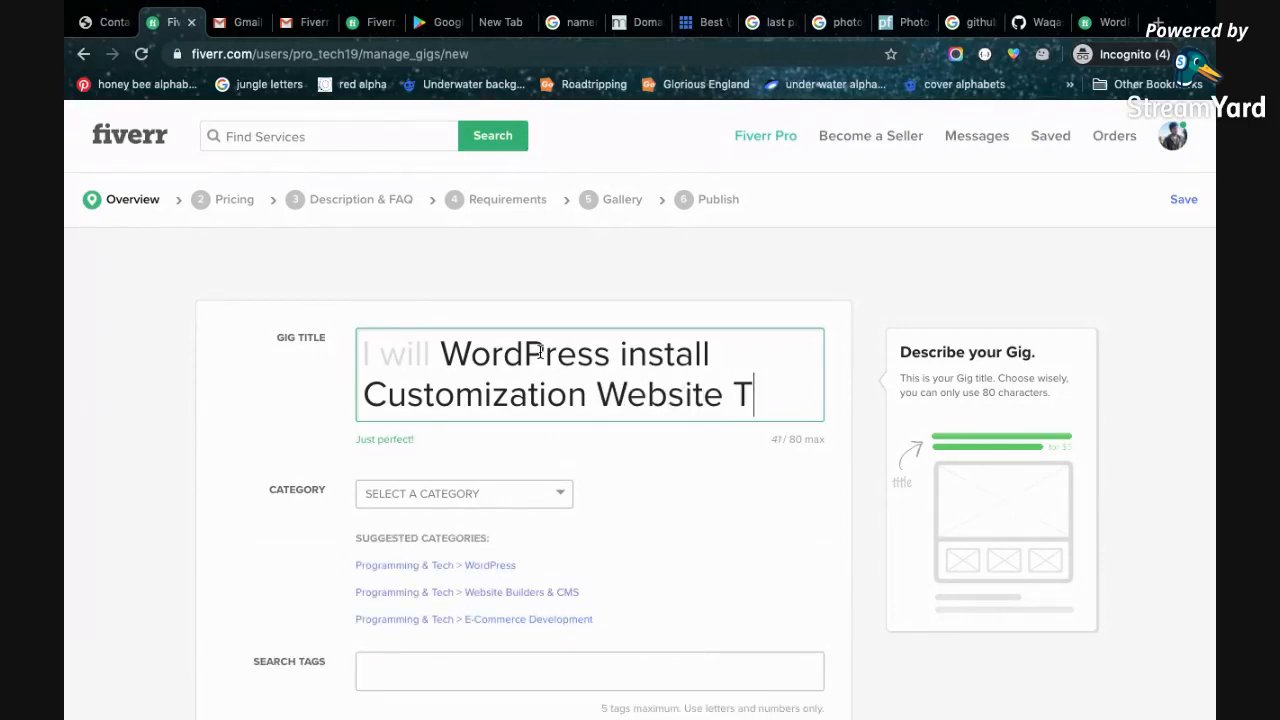
pyautogui.write('heme Demo ')
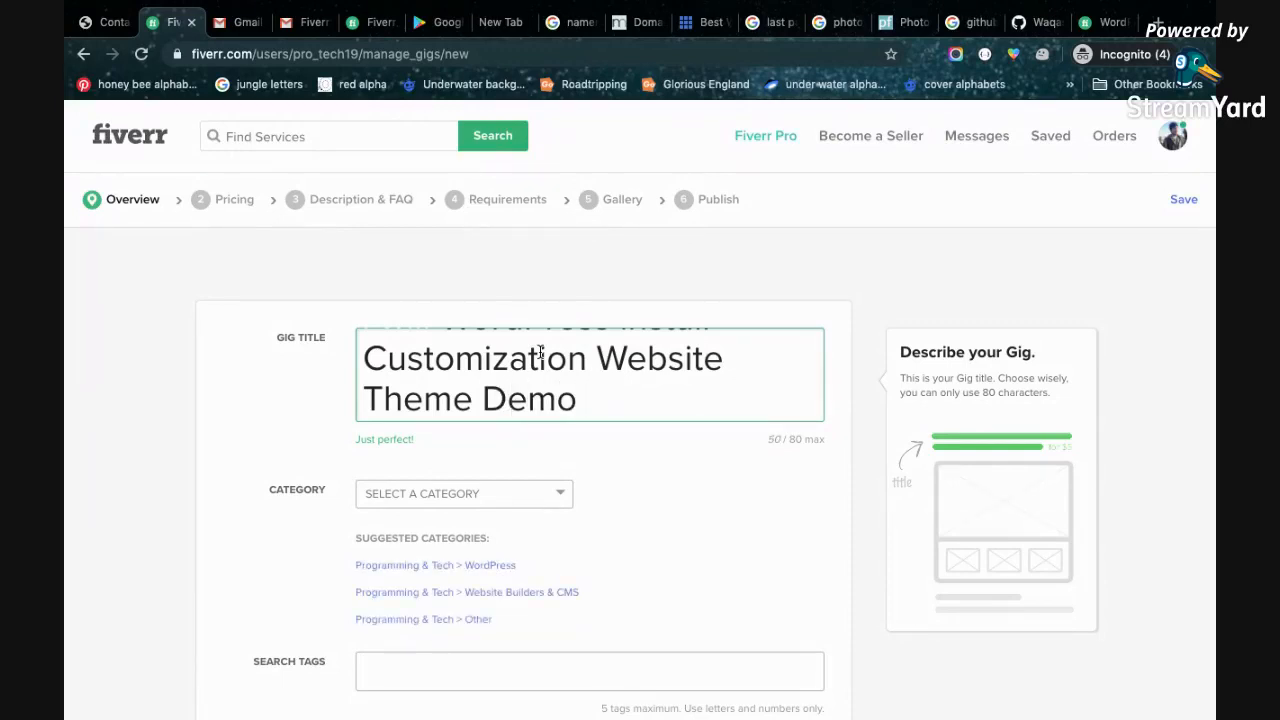
pyautogui.write('Issue Fi')
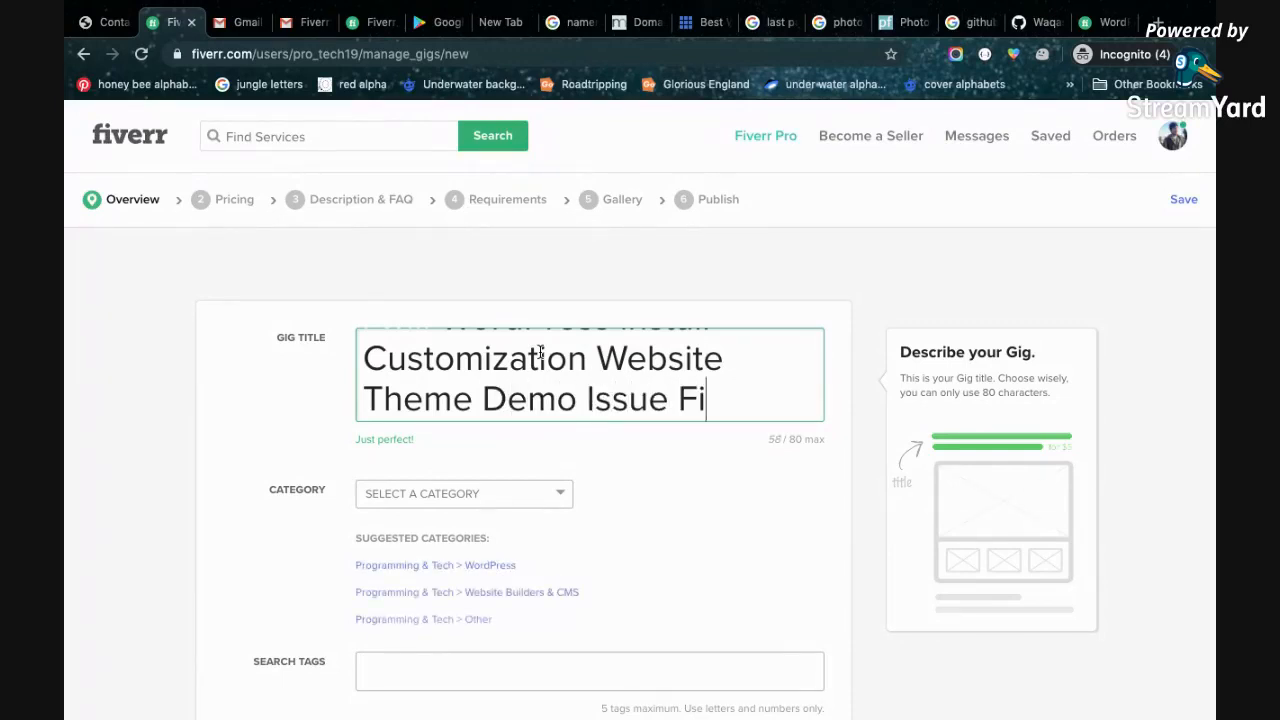
pyautogui.write('x')
pyautogui.scroll(-3, 543, 470)
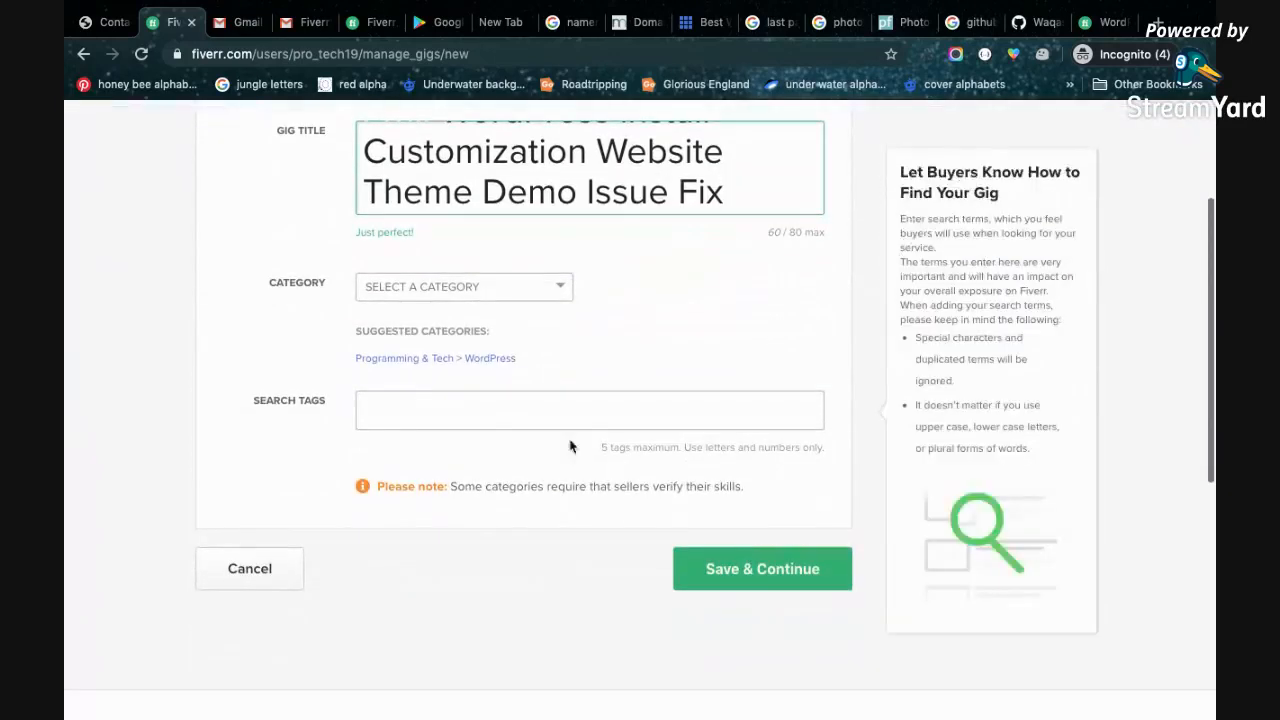
# - File the gig under Programming & Tech > WordPress with service type WP Installation & Setup
pyautogui.click(512, 358)
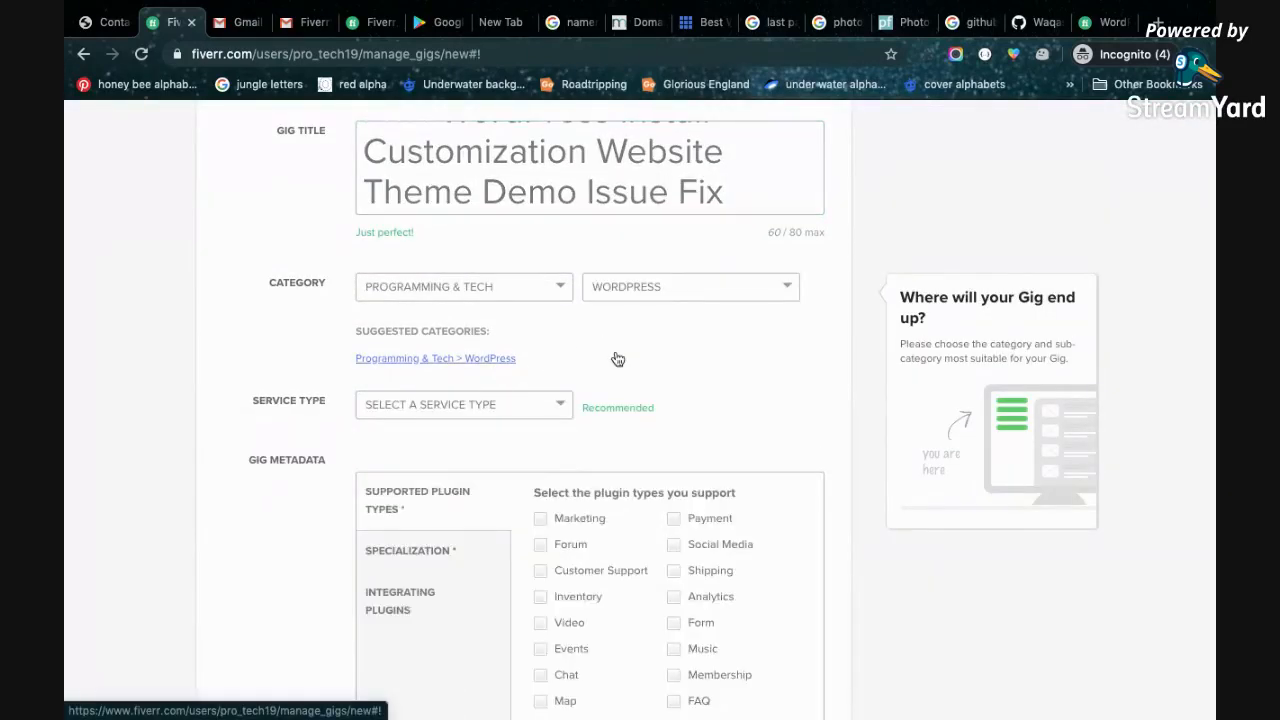
pyautogui.scroll(3, 618, 362)
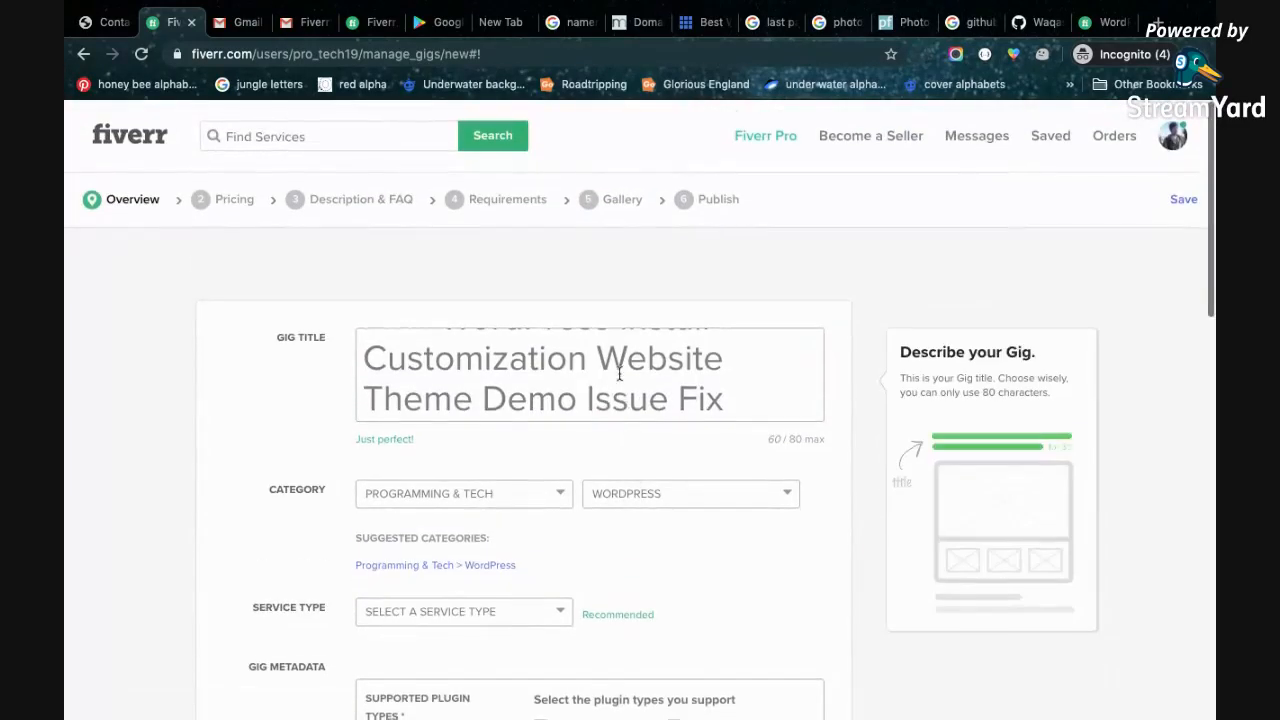
pyautogui.scroll(2, 618, 374)
pyautogui.scroll(-2, 618, 372)
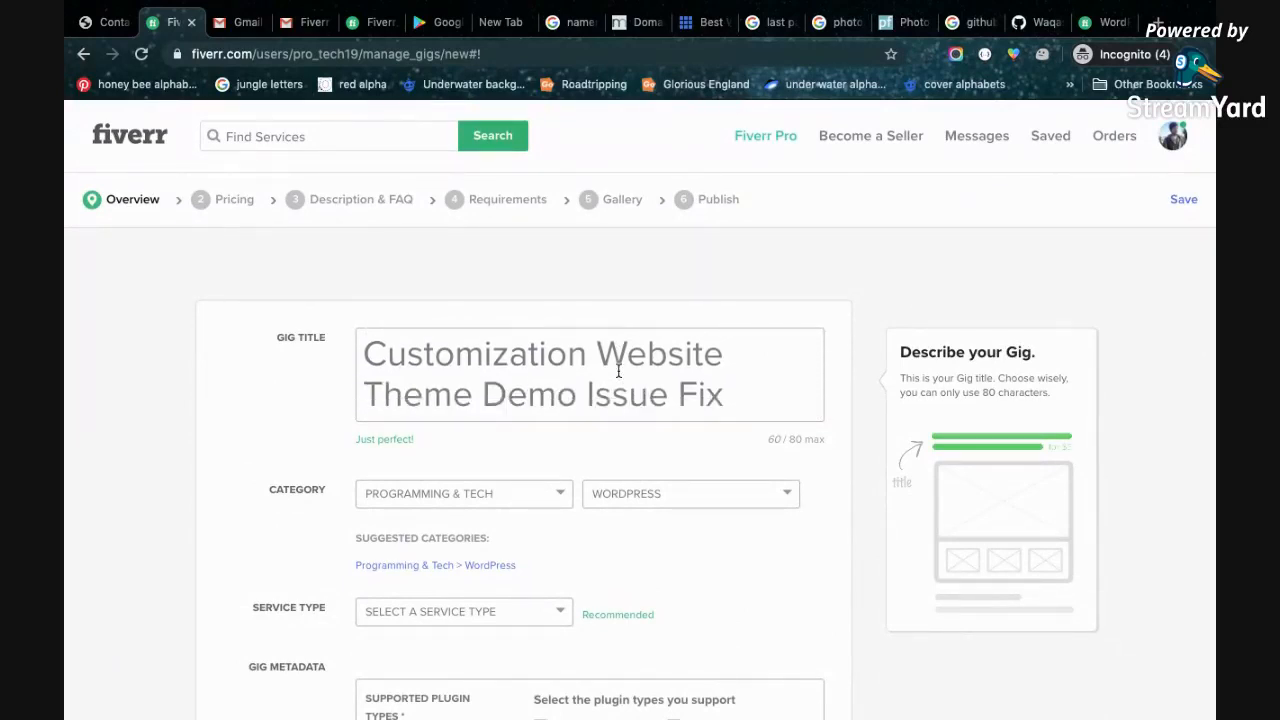
pyautogui.scroll(-3, 526, 531)
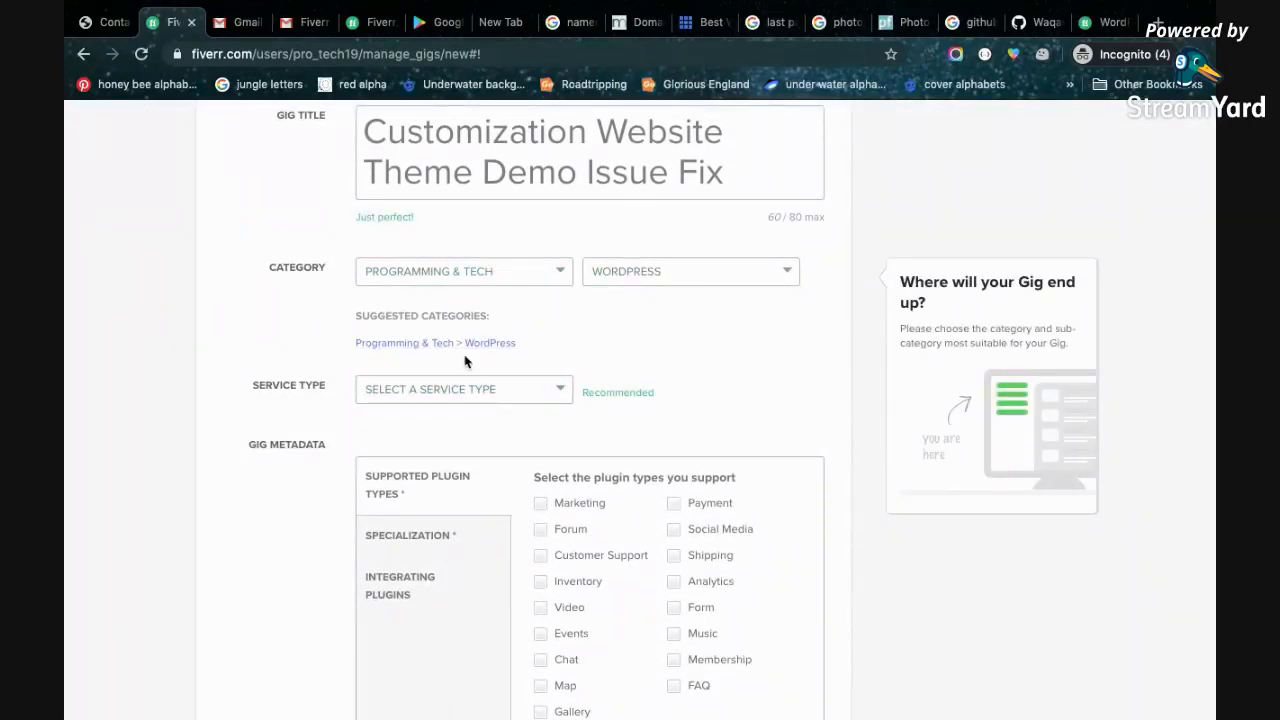
pyautogui.click(478, 390)
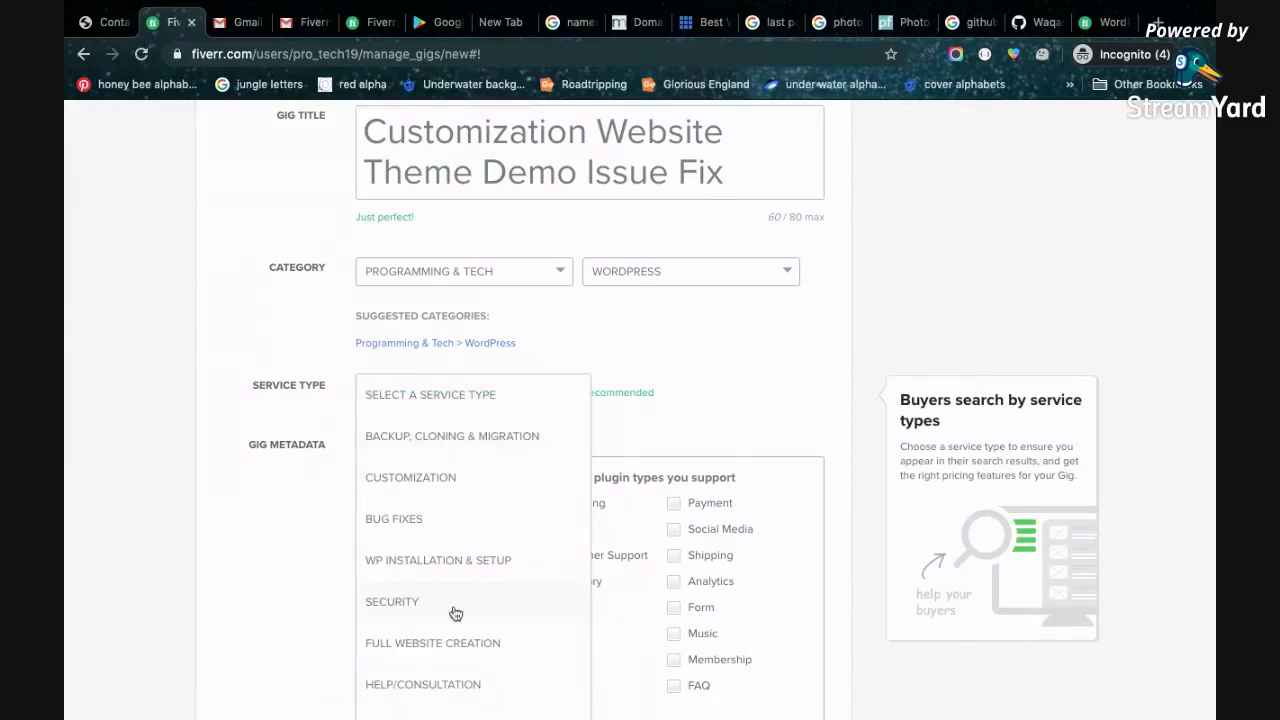
pyautogui.click(440, 560)
# - Tick Forum, Social Media, Video, Form, Events, Map and FAQ as supported plugin types
pyautogui.scroll(-2, 689, 366)
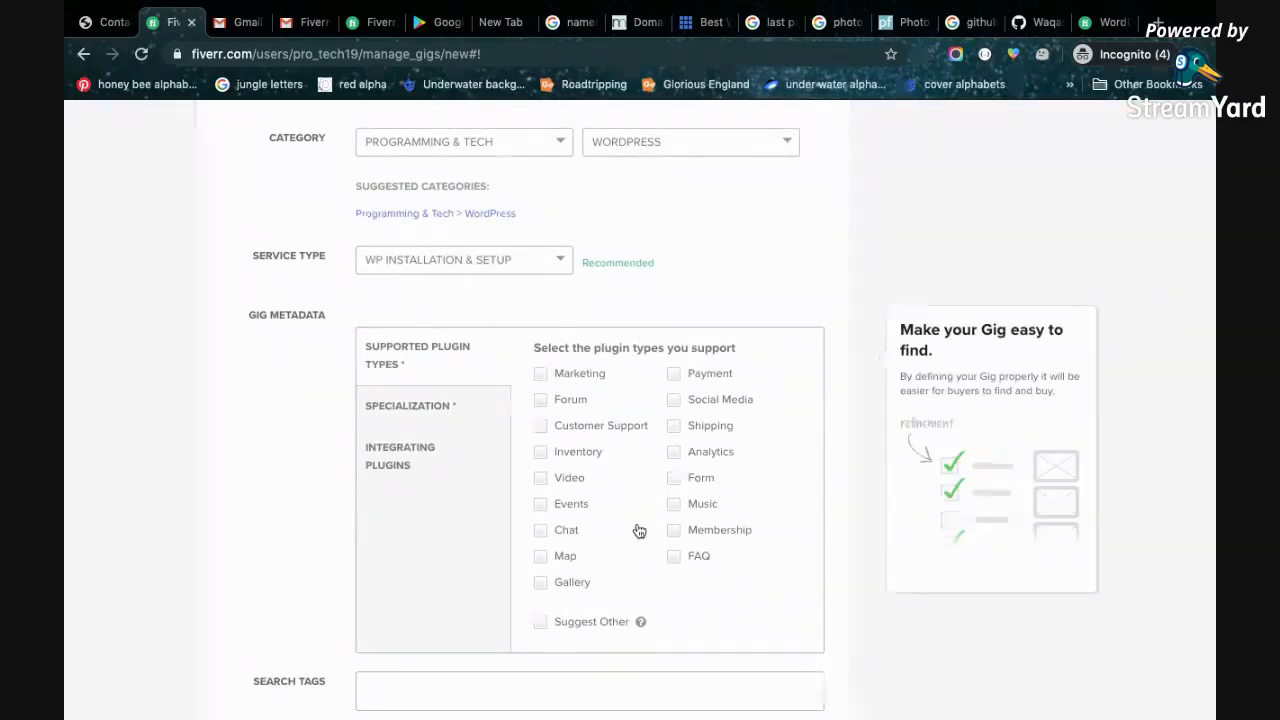
pyautogui.scroll(-1, 638, 525)
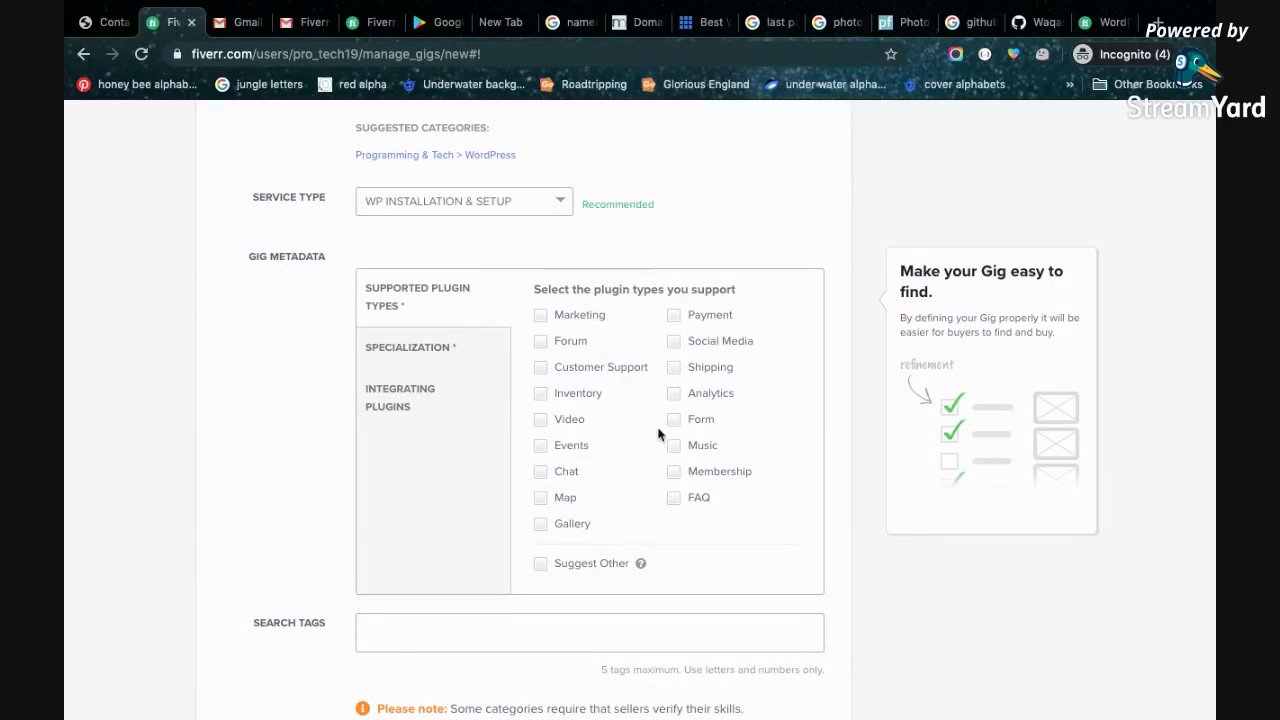
pyautogui.scroll(-1, 663, 432)
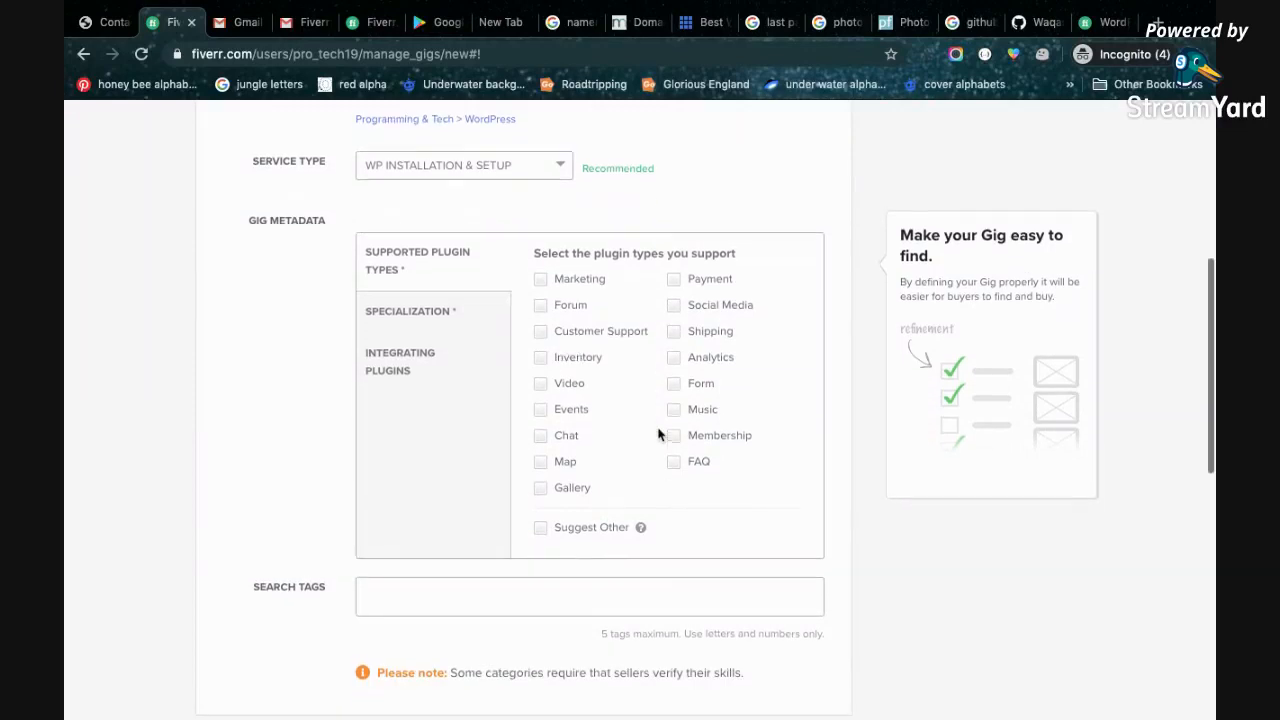
pyautogui.click(686, 284)
pyautogui.click(674, 284)
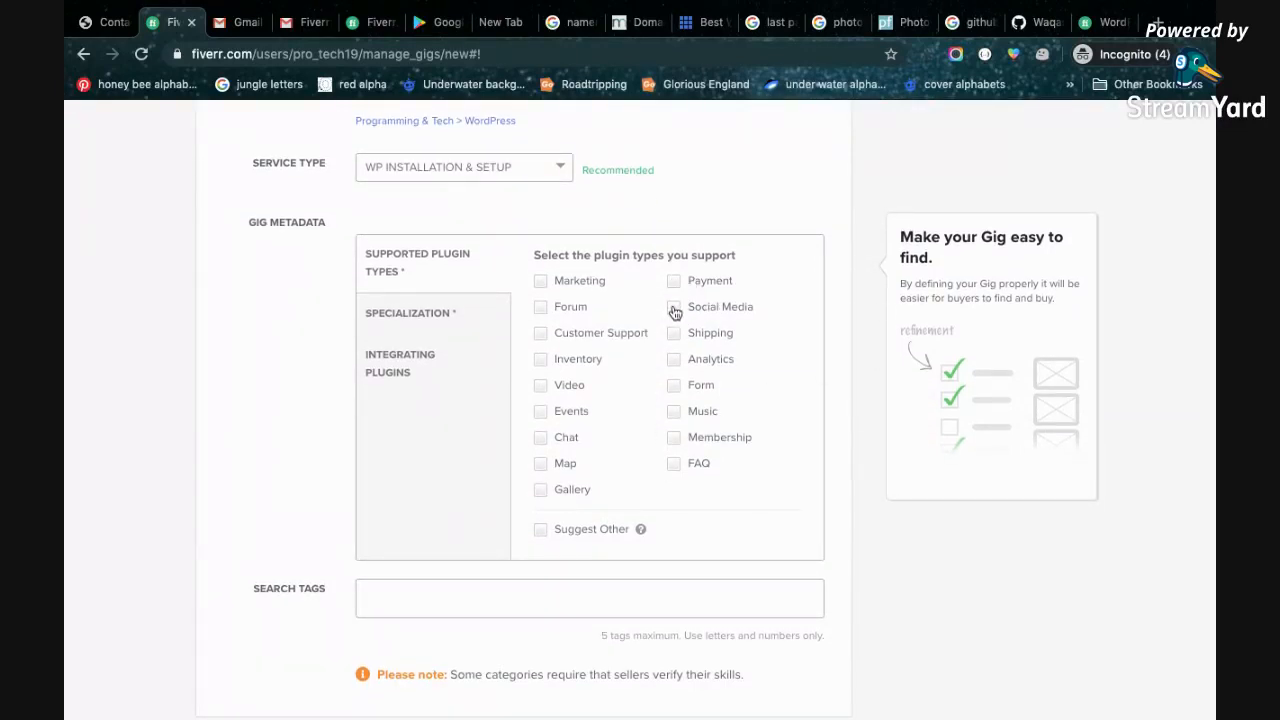
pyautogui.click(674, 307)
pyautogui.click(674, 385)
pyautogui.click(540, 385)
pyautogui.click(540, 411)
pyautogui.click(541, 466)
pyautogui.click(675, 465)
pyautogui.click(540, 309)
pyautogui.scroll(-3, 600, 450)
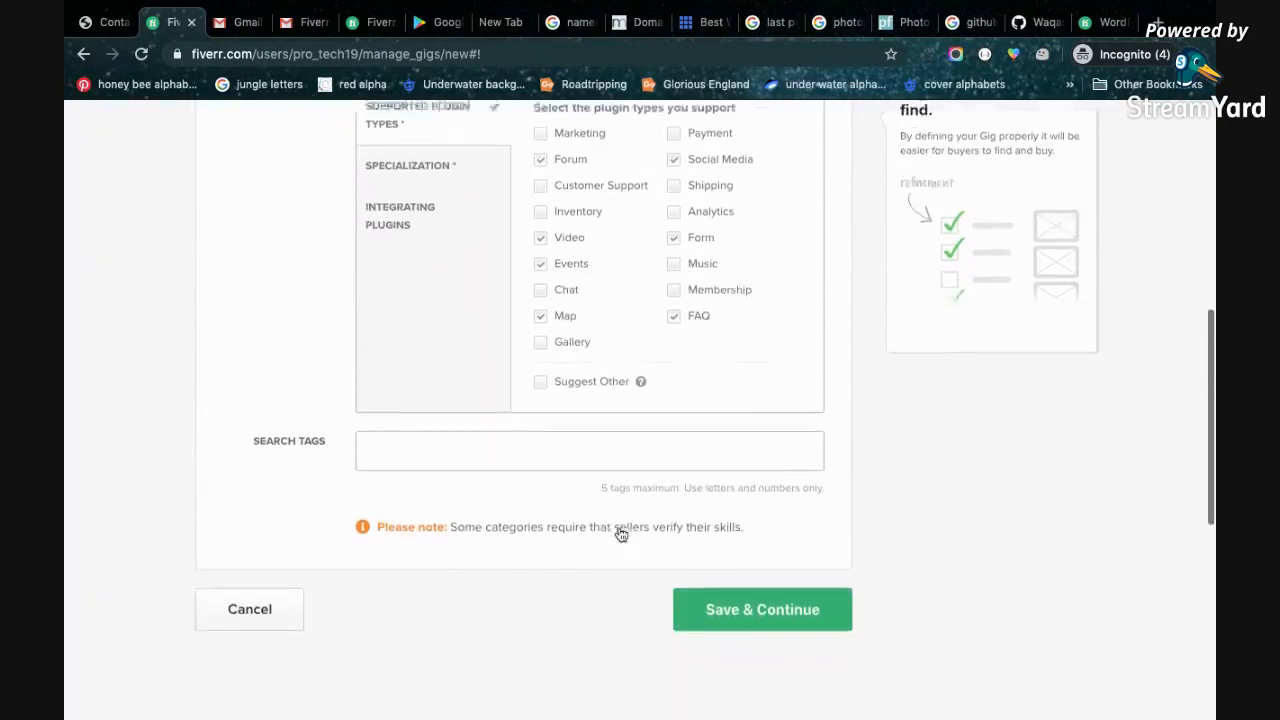
# - Add WordPress and Website as the gig's first search tags
pyautogui.click(522, 443)
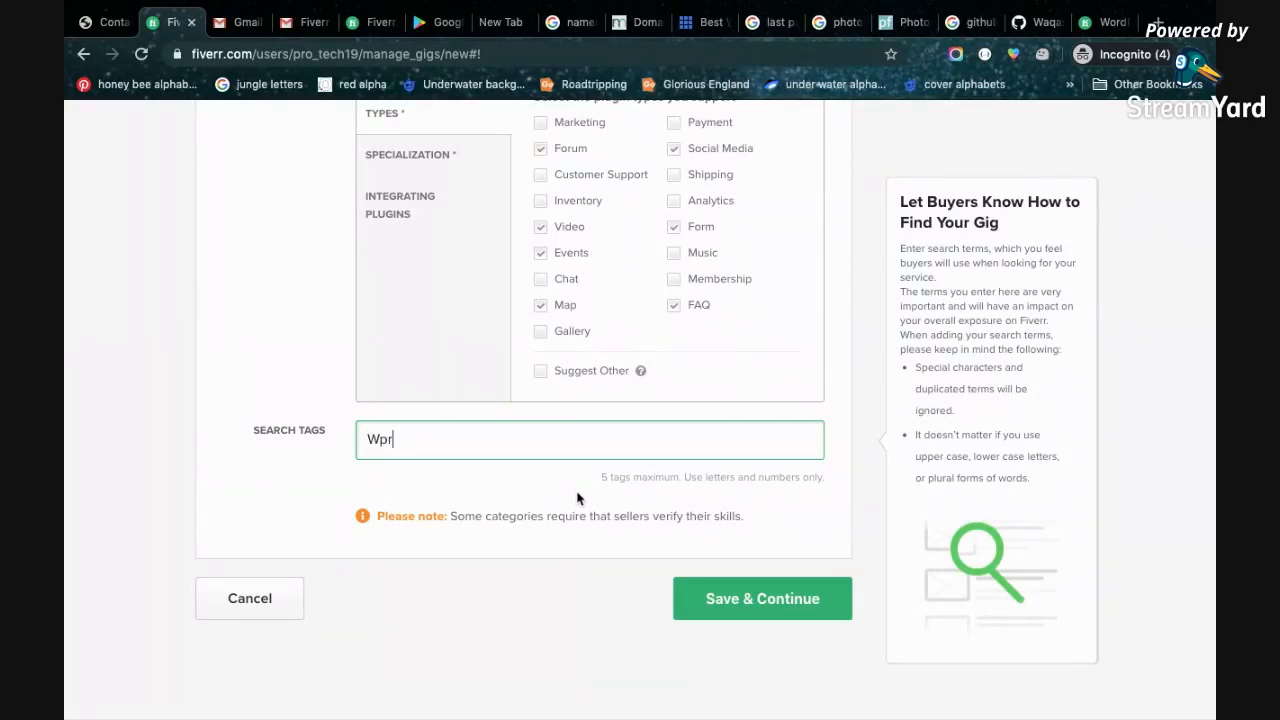
pyautogui.write('rdPress')
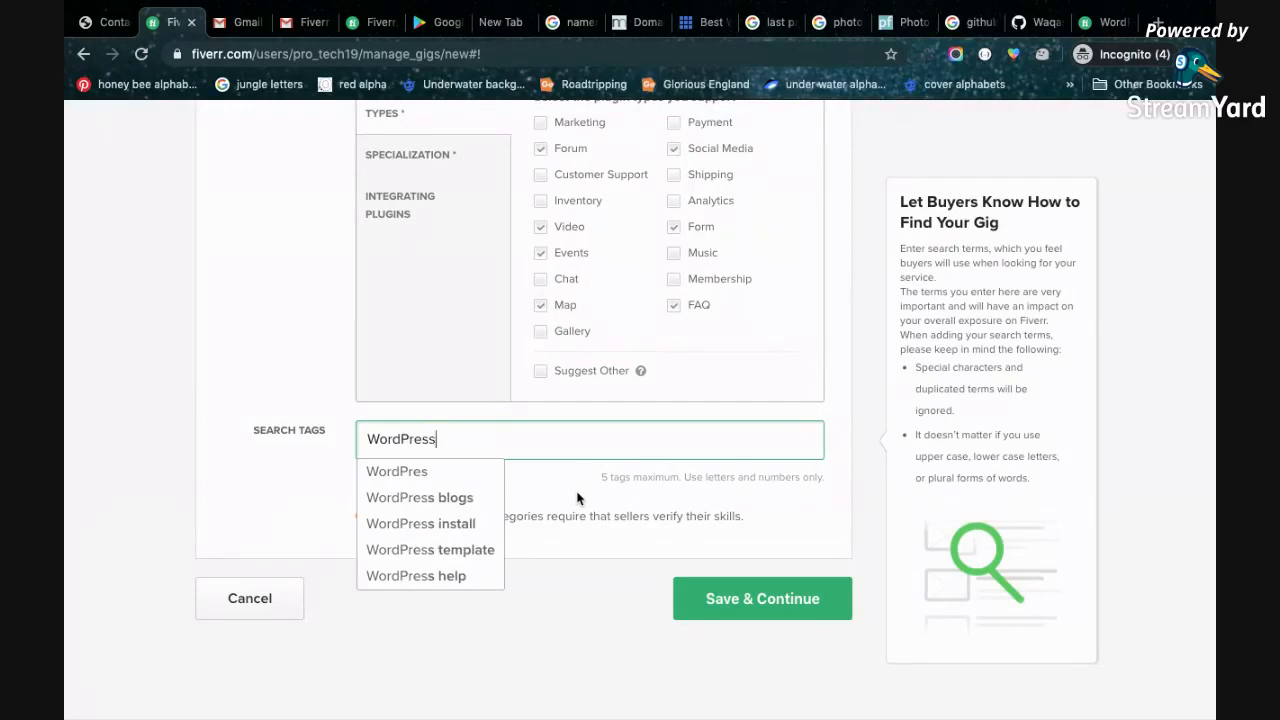
pyautogui.press('Return')
pyautogui.write('Website')
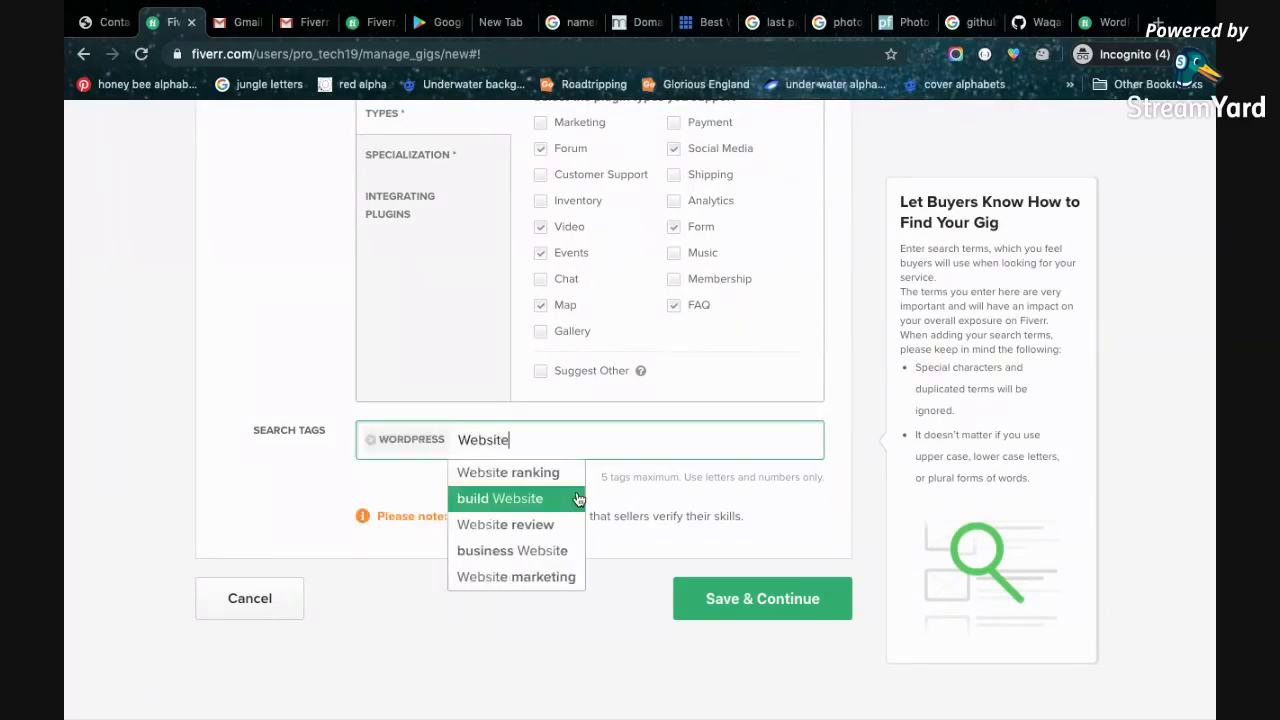
pyautogui.press('Return')
# - Add Develop and Demo install as search tags
pyautogui.write('S')
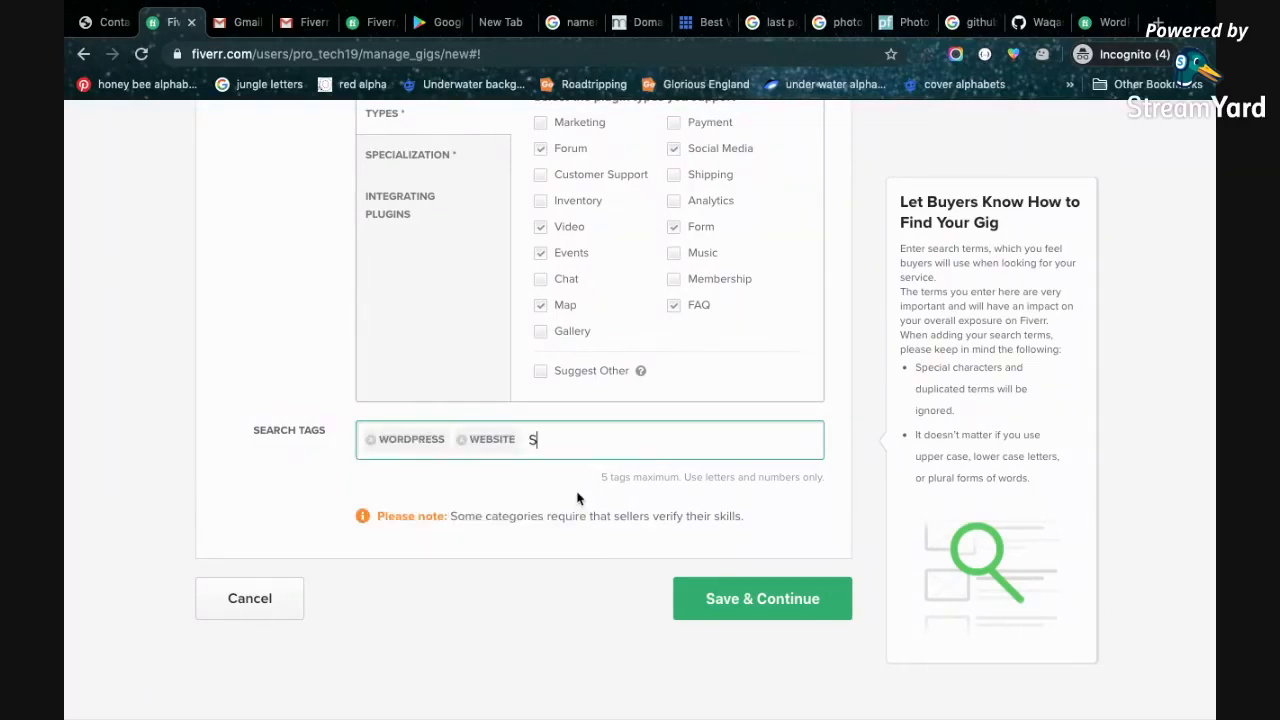
pyautogui.write('etu')
pyautogui.press('BackSpace')
pyautogui.press('BackSpace')
pyautogui.press('BackSpace')
pyautogui.press('BackSpace')
pyautogui.write('Devel')
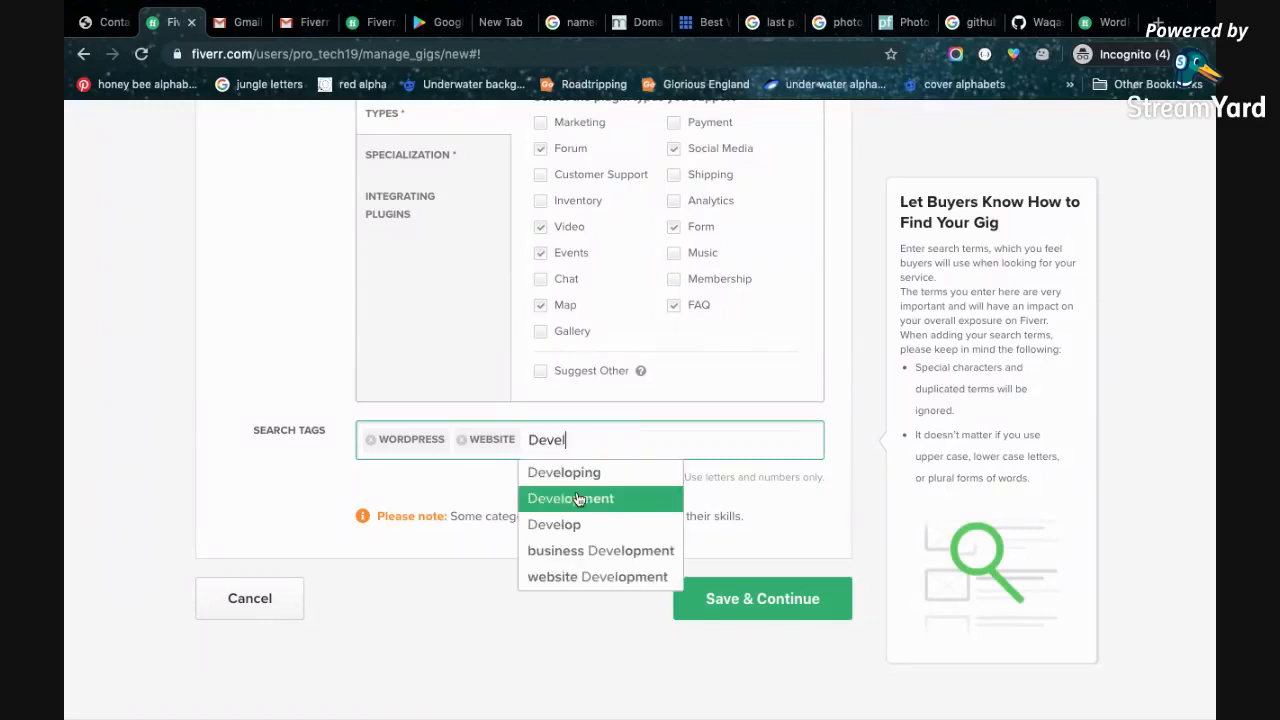
pyautogui.write('op')
pyautogui.press('Return')
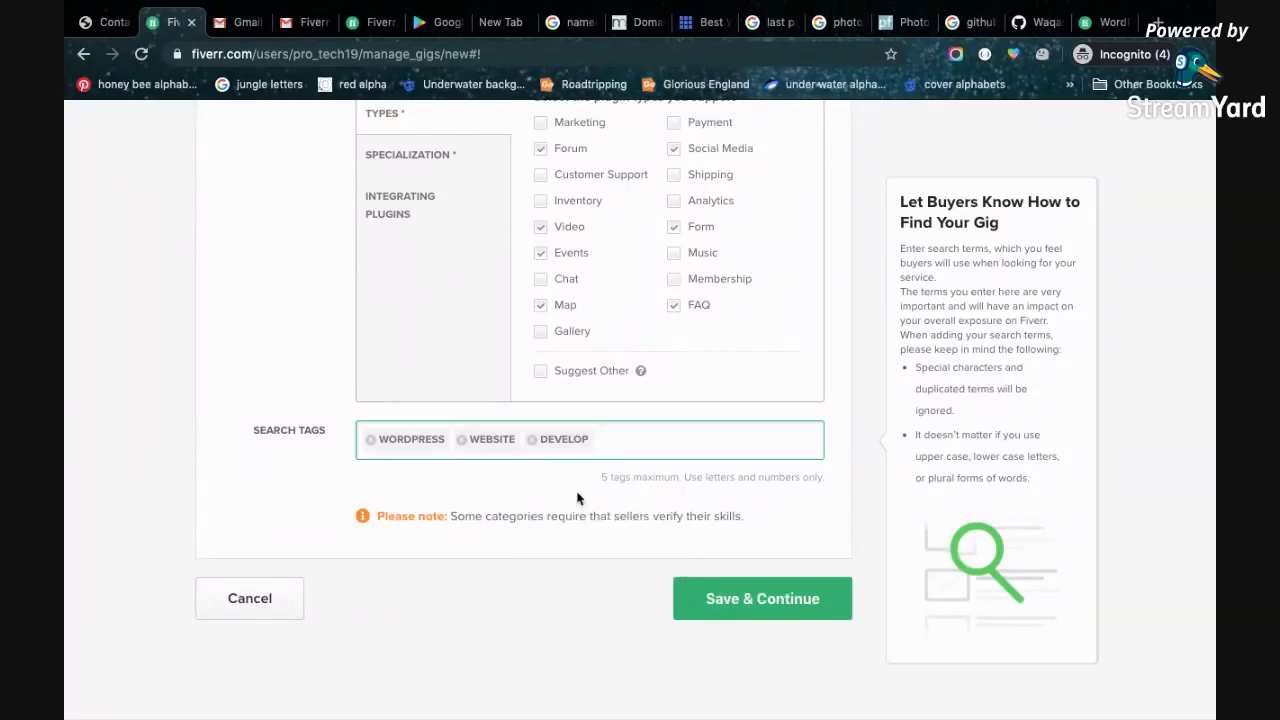
pyautogui.write('Deo')
pyautogui.press('BackSpace')
pyautogui.write('p')
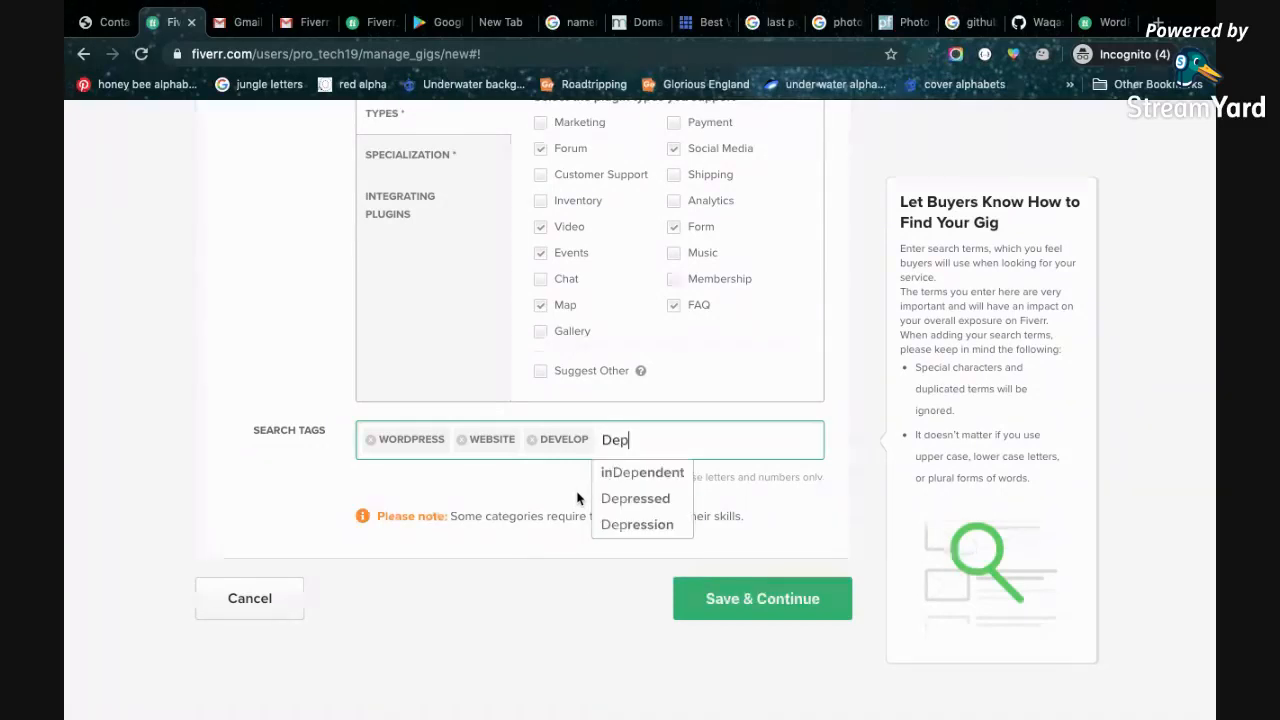
pyautogui.press('BackSpace')
pyautogui.write('mo theme')
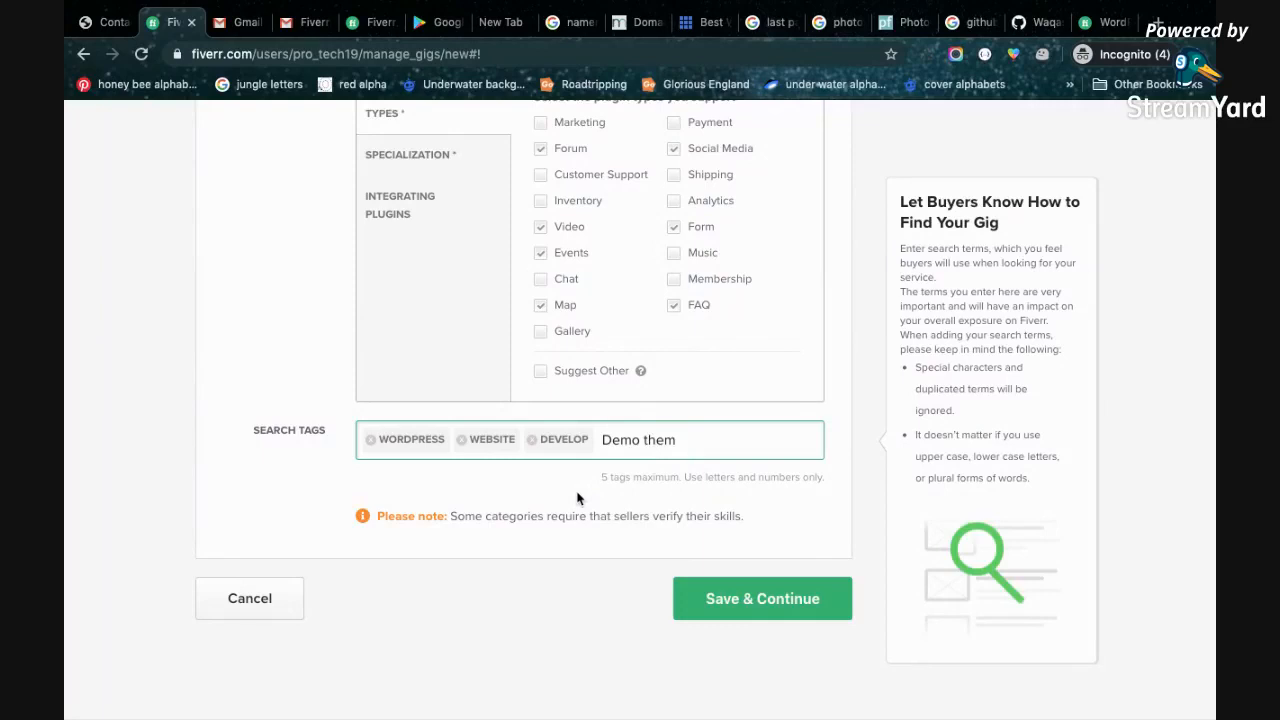
pyautogui.press('BackSpace')
pyautogui.press('BackSpace')
pyautogui.press('BackSpace')
pyautogui.press('BackSpace')
pyautogui.write('install')
pyautogui.press('Return')
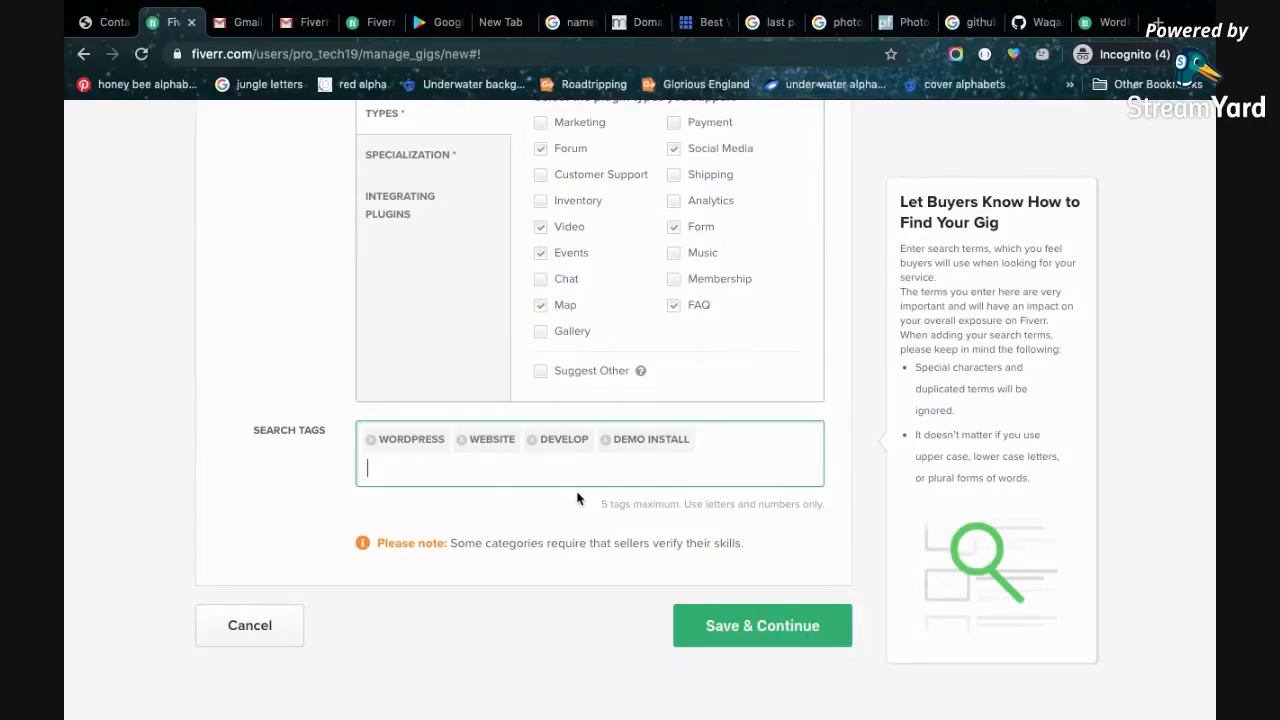
# - Add install setup as the fifth and final search tag
pyautogui.scroll(2, 577, 498)
pyautogui.scroll(-2, 577, 498)
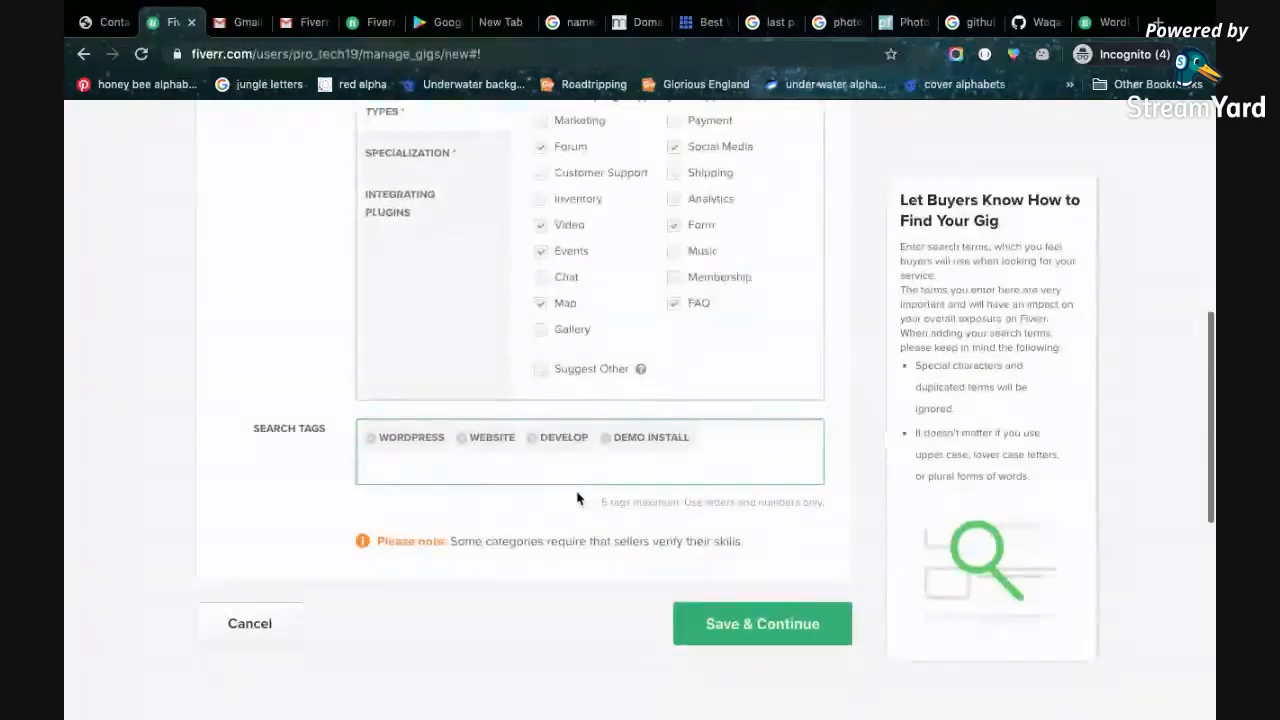
pyautogui.scroll(6, 577, 498)
pyautogui.scroll(-5, 577, 498)
pyautogui.scroll(-5, 577, 498)
pyautogui.scroll(3, 577, 498)
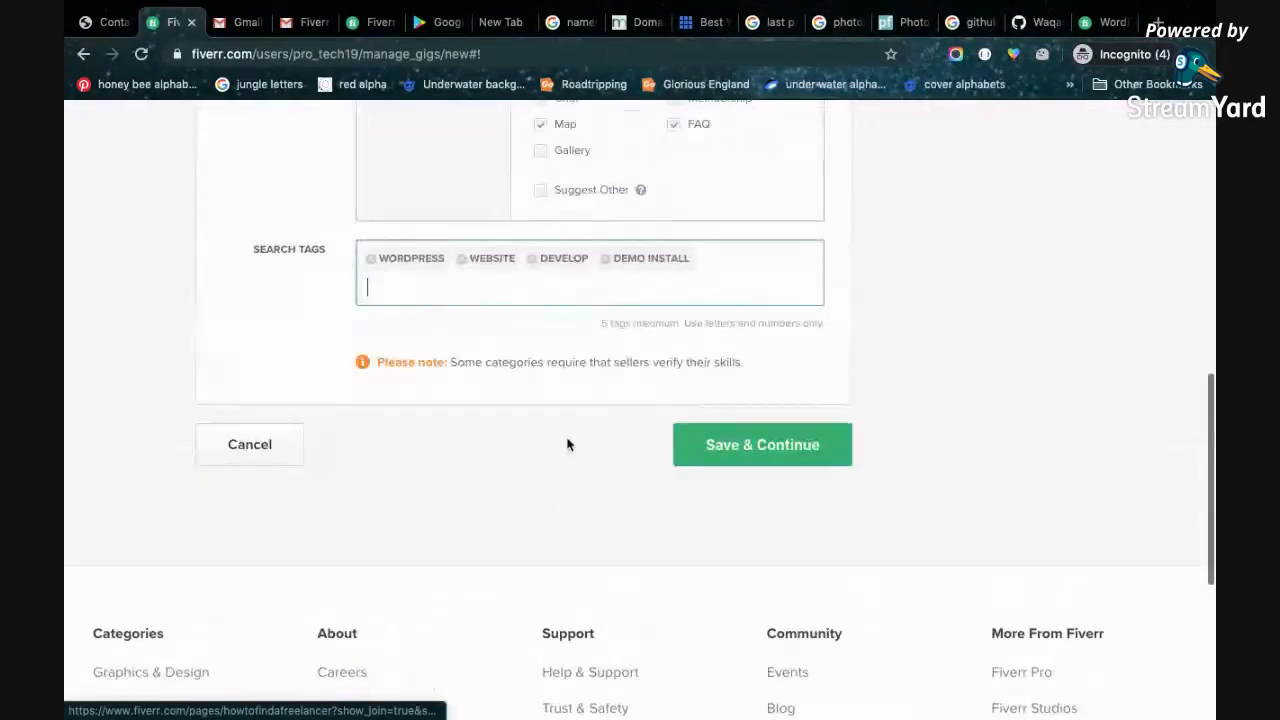
pyautogui.write('isn')
pyautogui.press('BackSpace')
pyautogui.press('BackSpace')
pyautogui.write('mns')
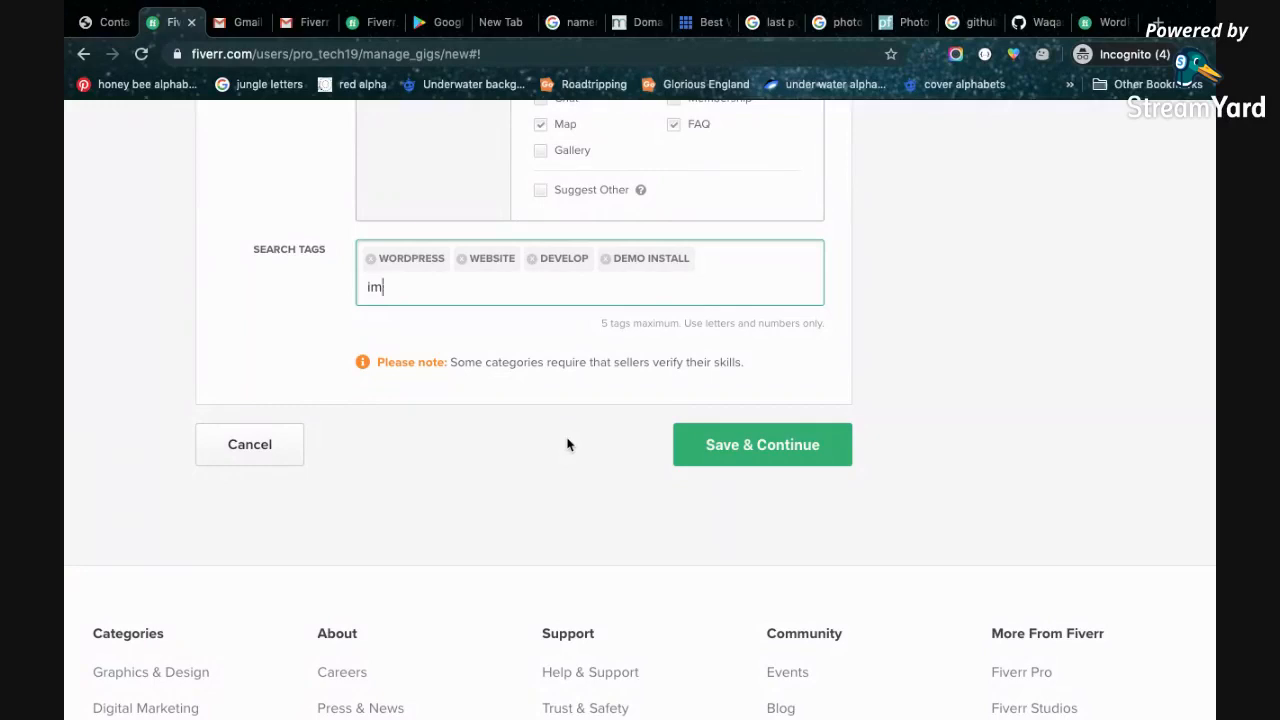
pyautogui.write('stall seti')
pyautogui.press('Return')
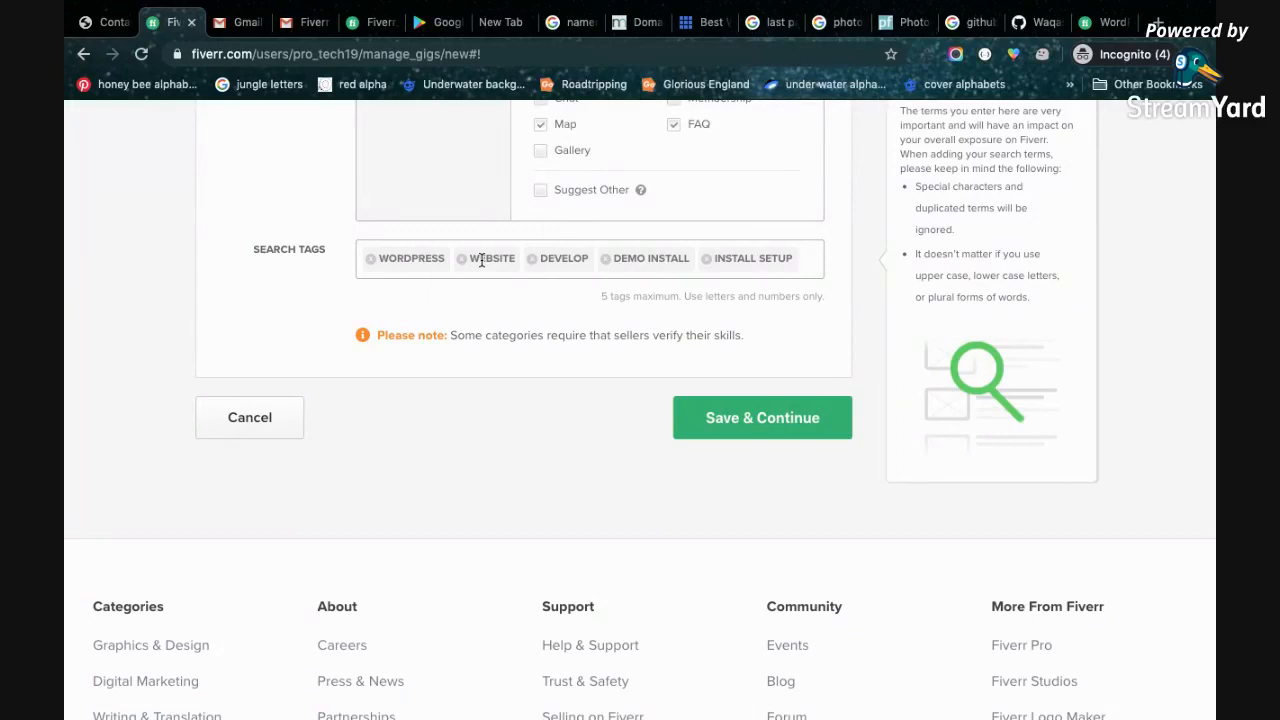
# - Try saving, then tick Blog, Education, Entertainment, Wedding, Online Communities and Crowdfunding specializations
pyautogui.click(728, 417)
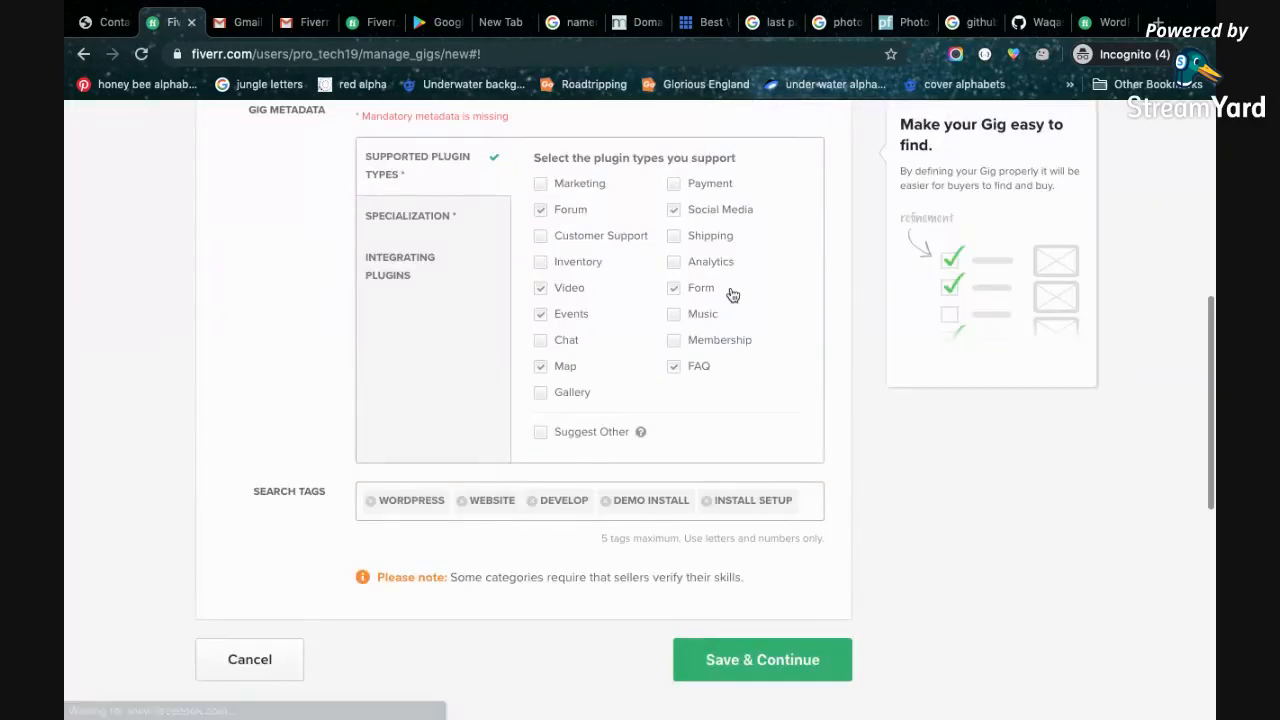
pyautogui.scroll(2, 700, 280)
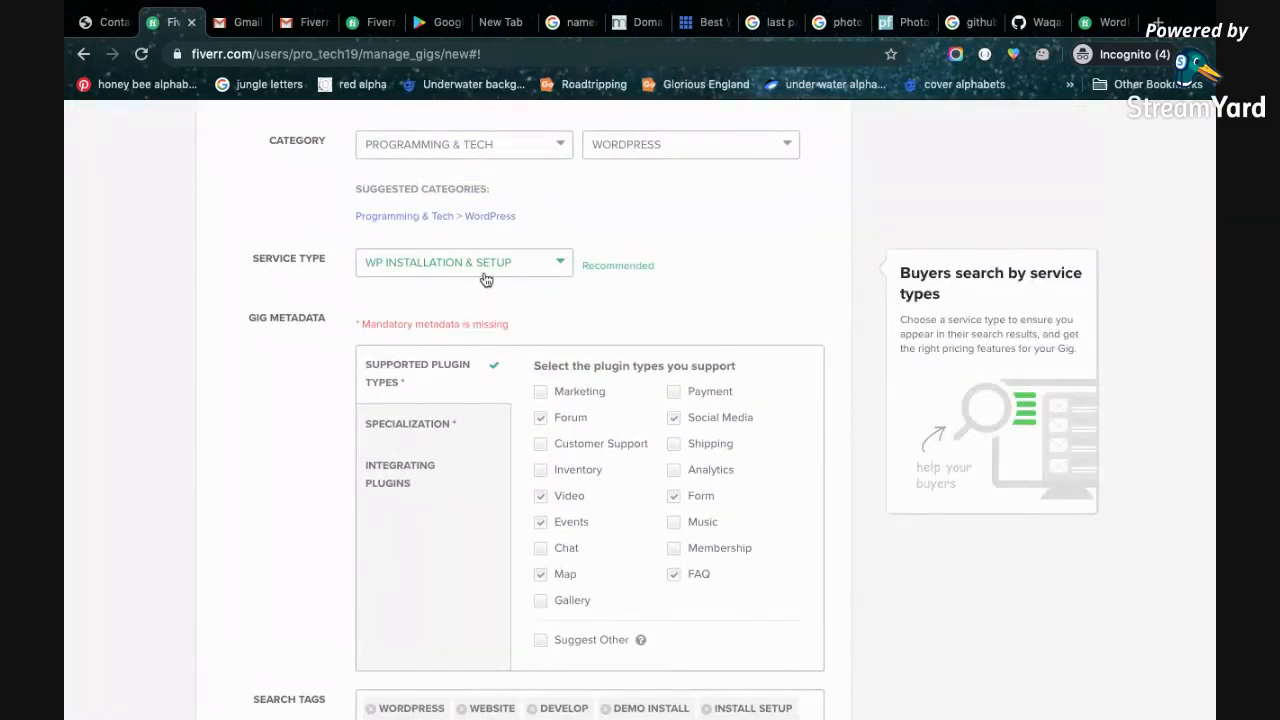
pyautogui.click(453, 428)
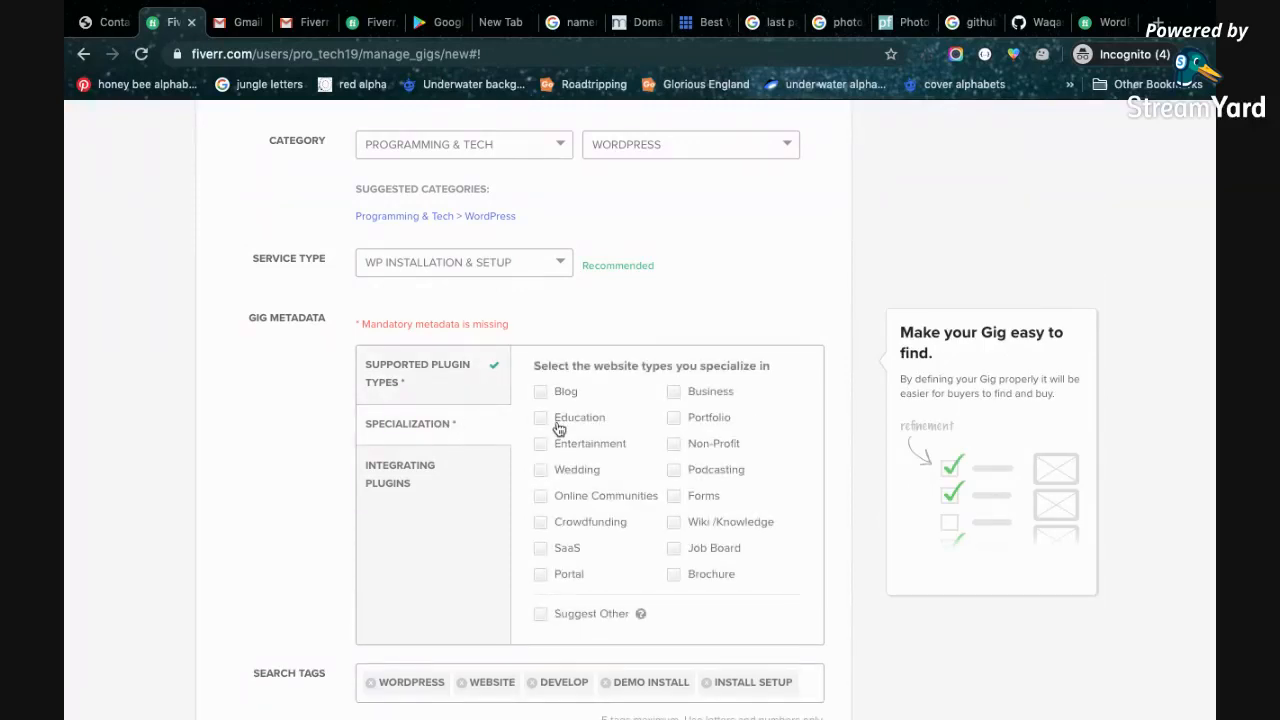
pyautogui.click(540, 392)
pyautogui.click(540, 417)
pyautogui.click(540, 446)
pyautogui.click(542, 472)
pyautogui.click(541, 497)
pyautogui.click(541, 523)
# - Tick Business, Portfolio, Non-Profit, Podcasting, Forms, Job Board and the next website type
pyautogui.click(676, 392)
pyautogui.click(676, 418)
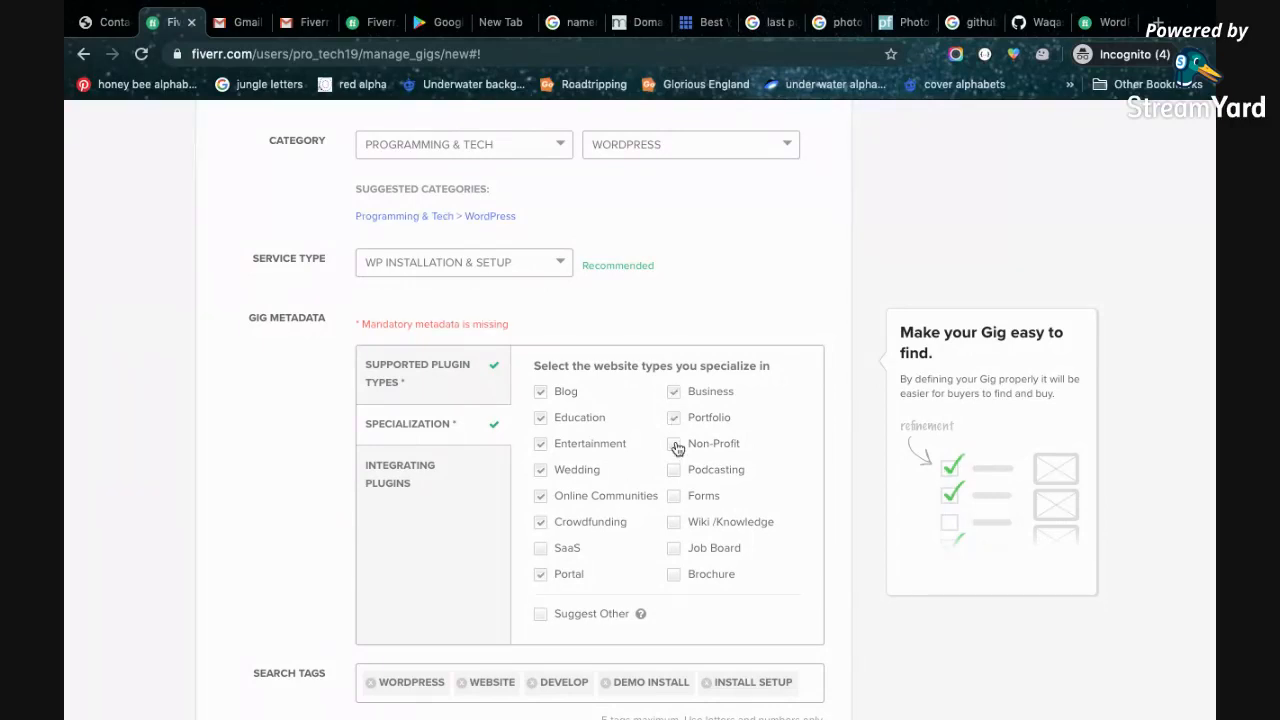
pyautogui.click(675, 445)
pyautogui.click(675, 471)
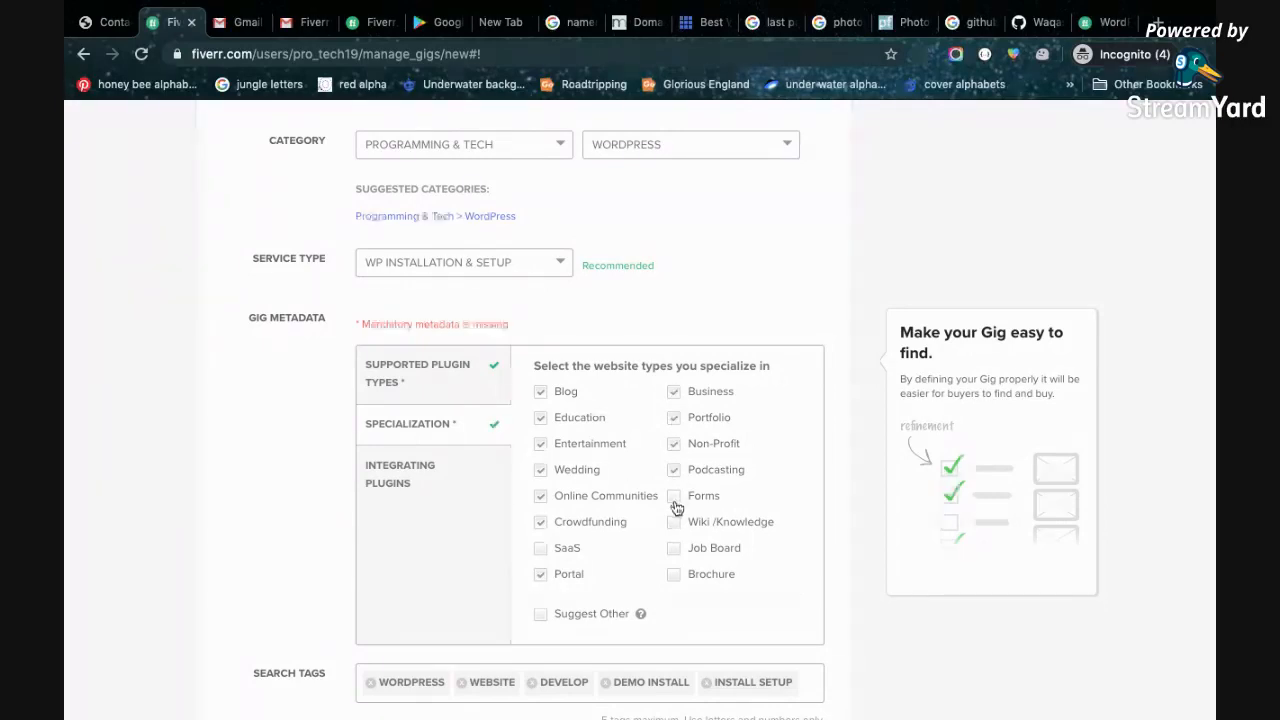
pyautogui.click(675, 497)
pyautogui.click(676, 549)
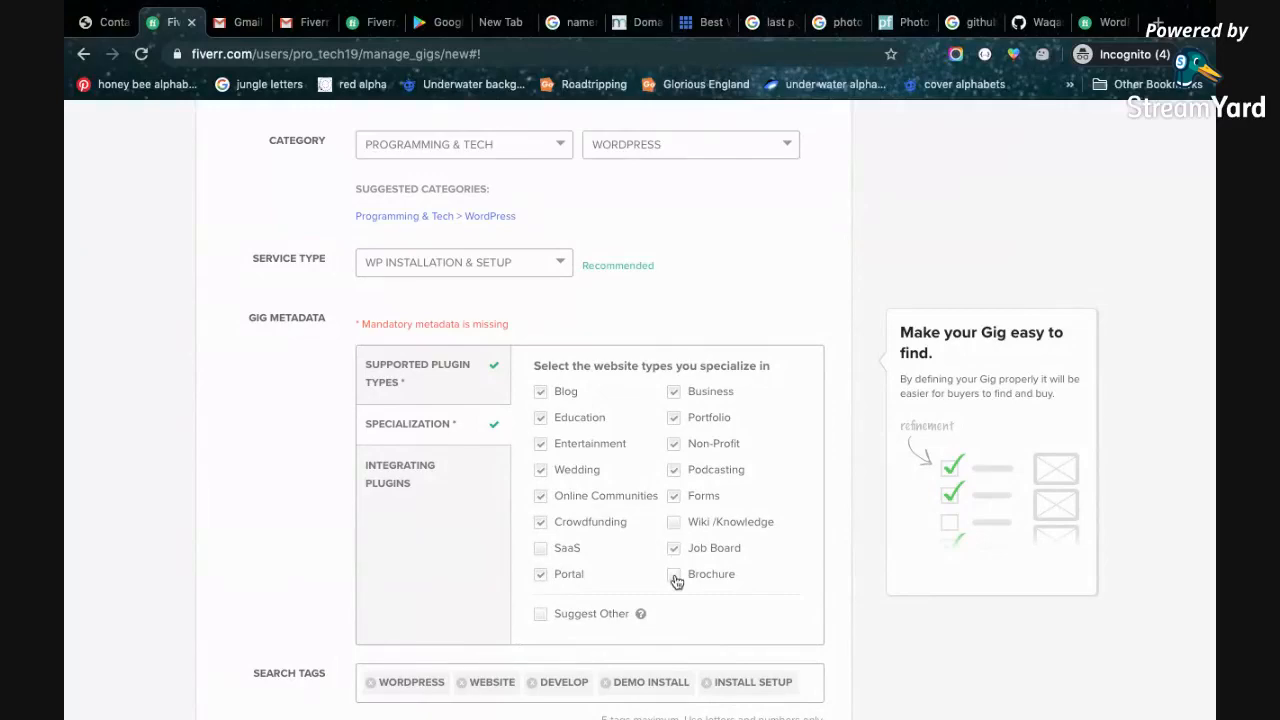
pyautogui.click(676, 577)
pyautogui.scroll(-6, 679, 613)
pyautogui.scroll(5, 679, 613)
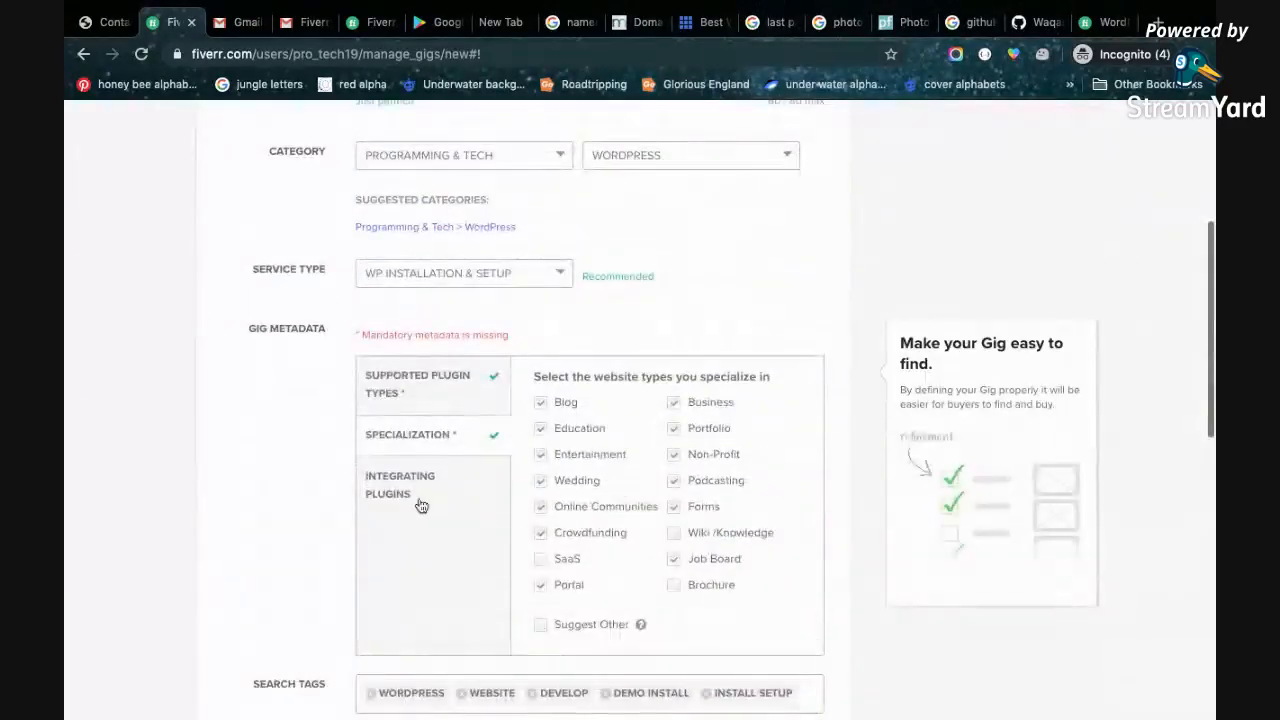
# - Tick Adsense, All In One SEO Pack, Contact Form 7, Getresponse, Instagram, Mailchimp, Paypal, Vimeo, WooCommerce
pyautogui.click(410, 494)
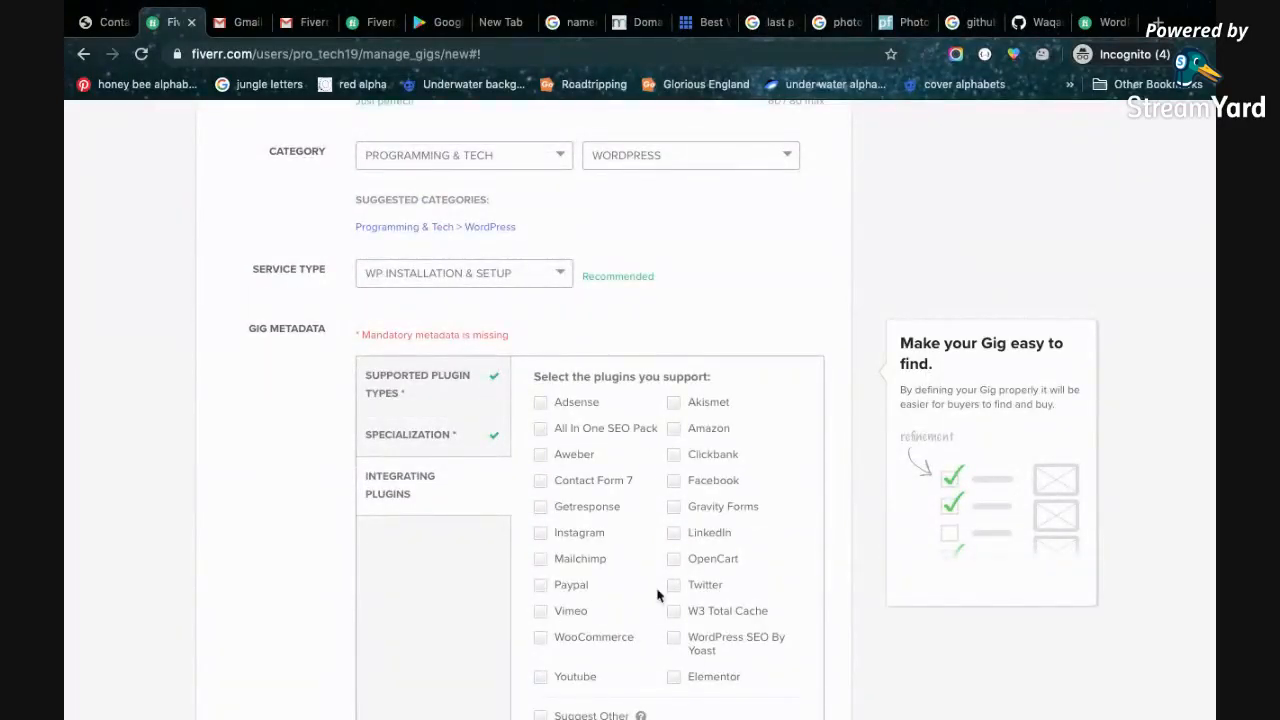
pyautogui.scroll(-1, 661, 597)
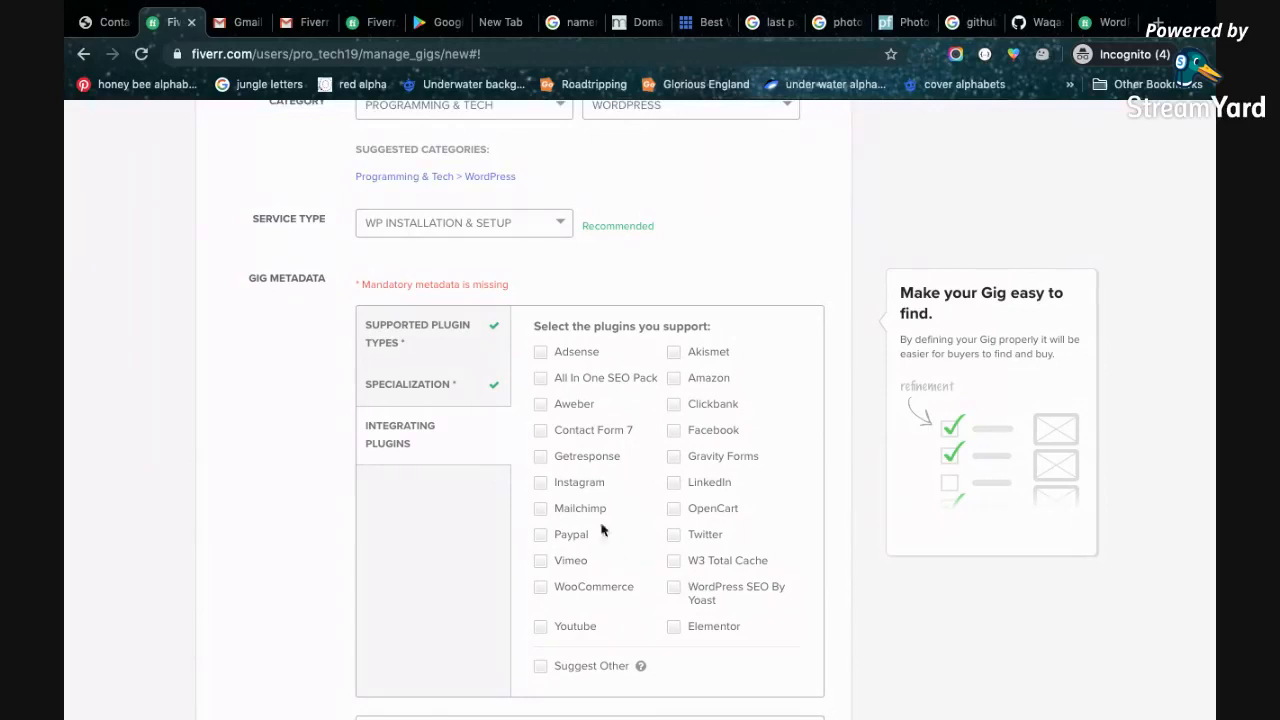
pyautogui.click(574, 354)
pyautogui.click(573, 383)
pyautogui.click(574, 432)
pyautogui.click(607, 466)
pyautogui.click(596, 490)
pyautogui.click(597, 514)
pyautogui.click(580, 537)
pyautogui.click(579, 563)
pyautogui.click(578, 590)
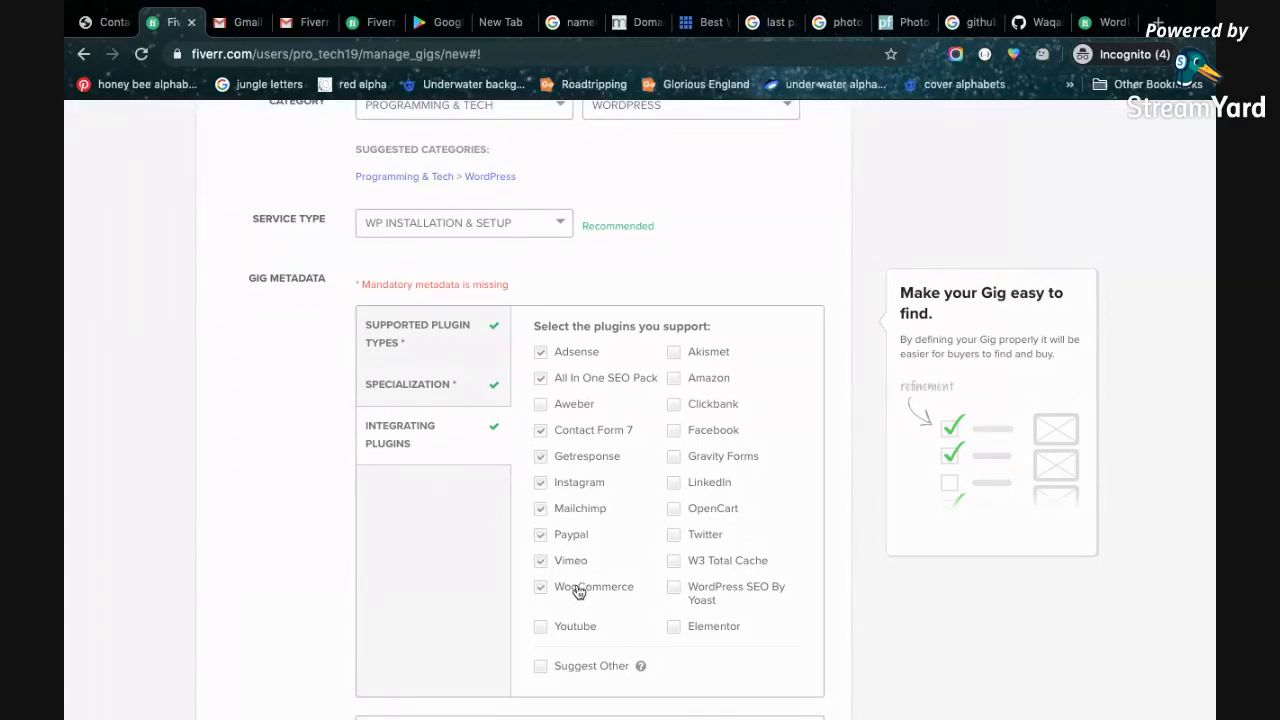
# - Tick Akismet, Facebook, Gravity Forms, Twitter, W3 Total Cache, Yoast, Elementor and Youtube, then save
pyautogui.click(713, 357)
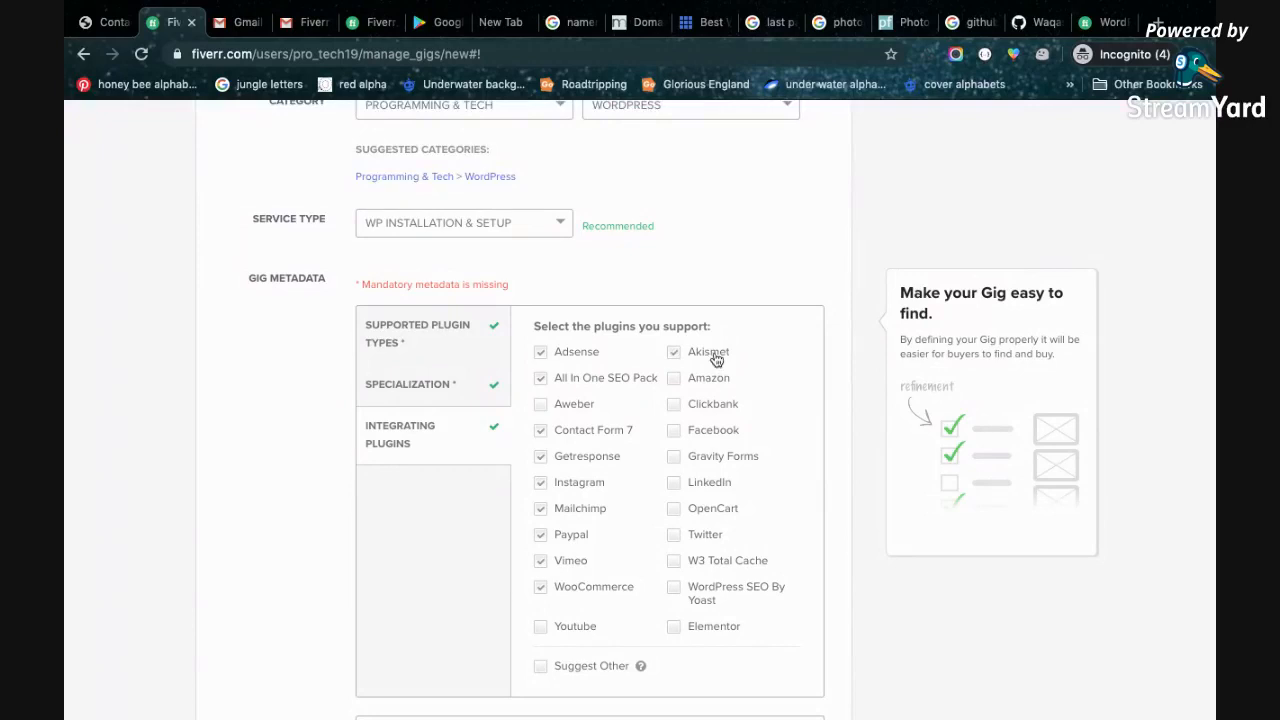
pyautogui.click(711, 434)
pyautogui.click(711, 457)
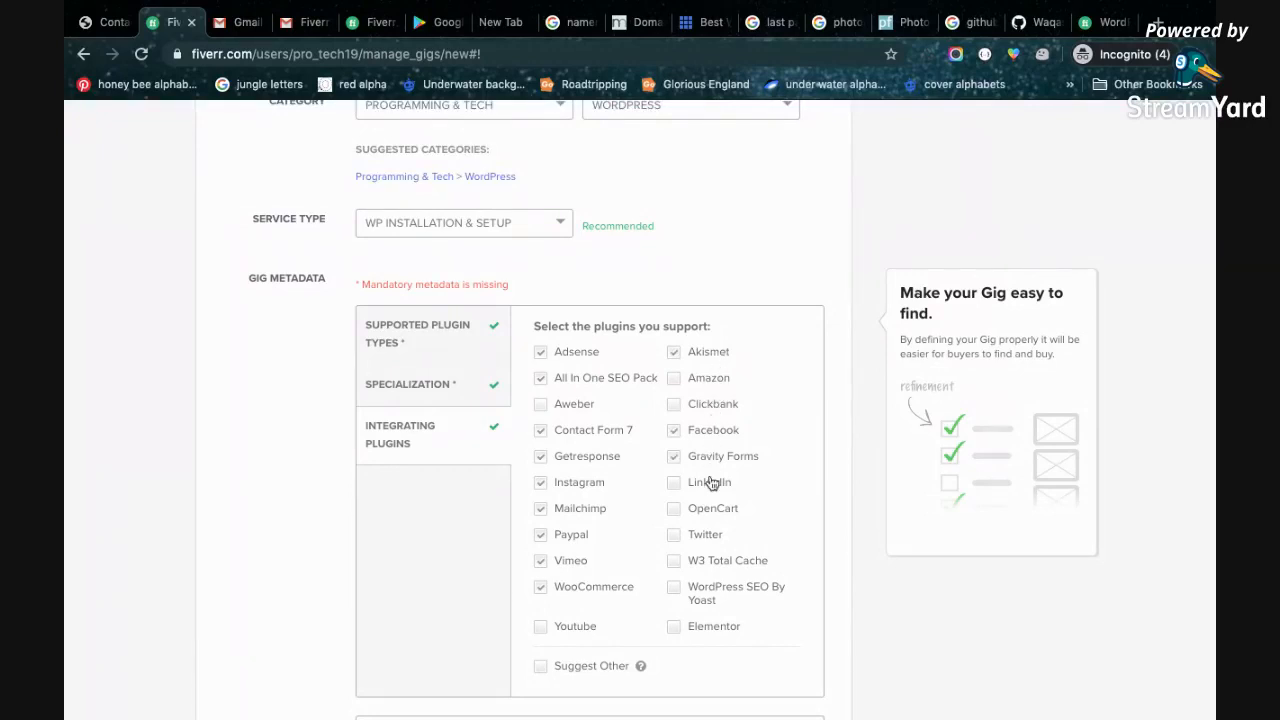
pyautogui.click(707, 538)
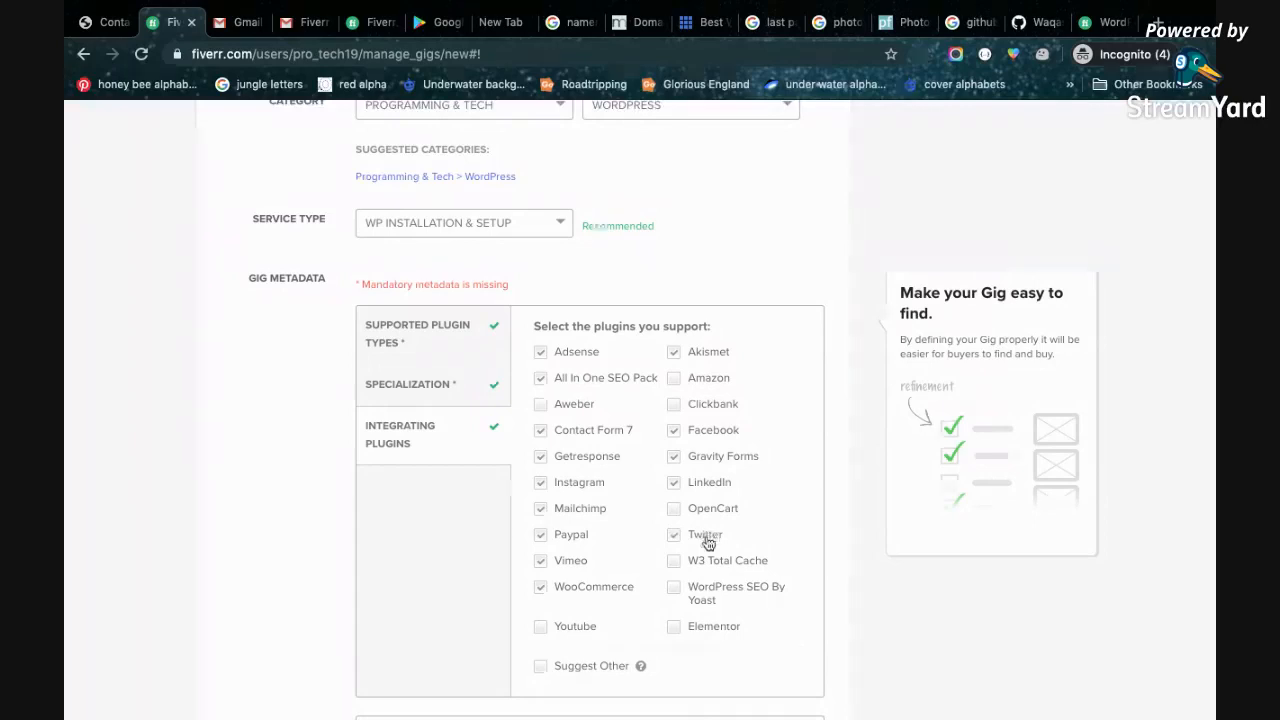
pyautogui.click(710, 566)
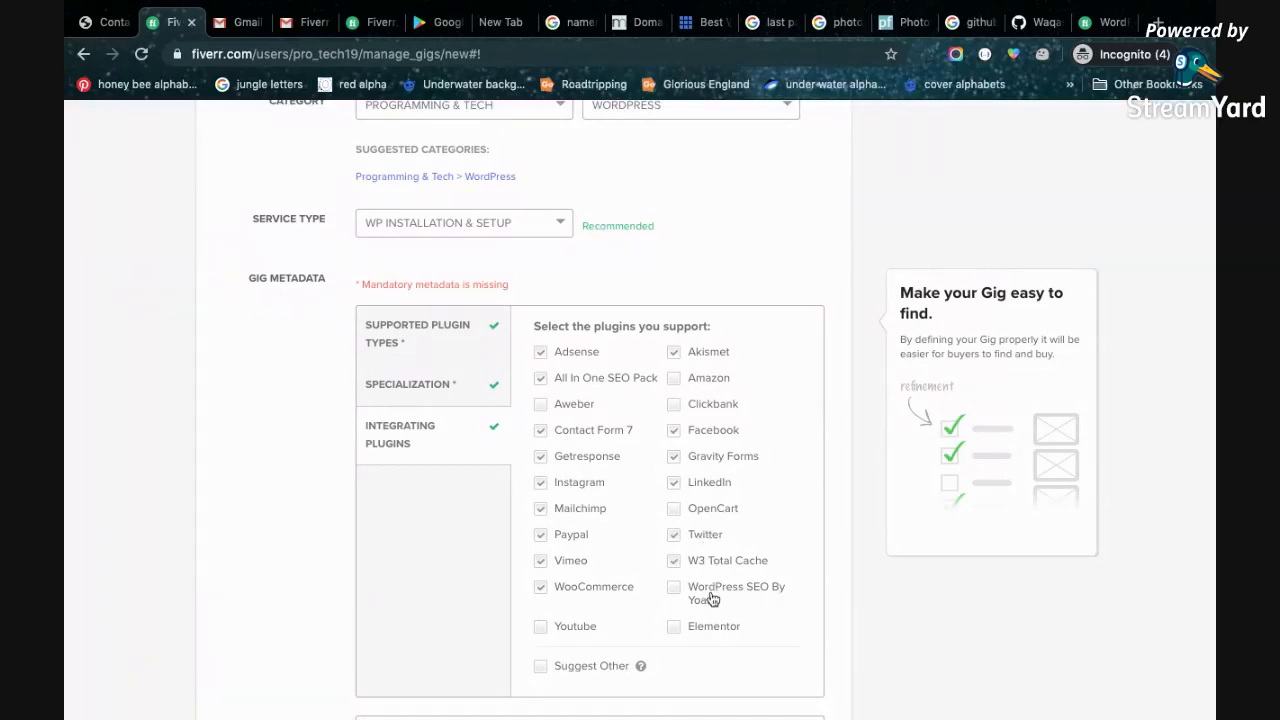
pyautogui.click(712, 598)
pyautogui.scroll(-1, 745, 608)
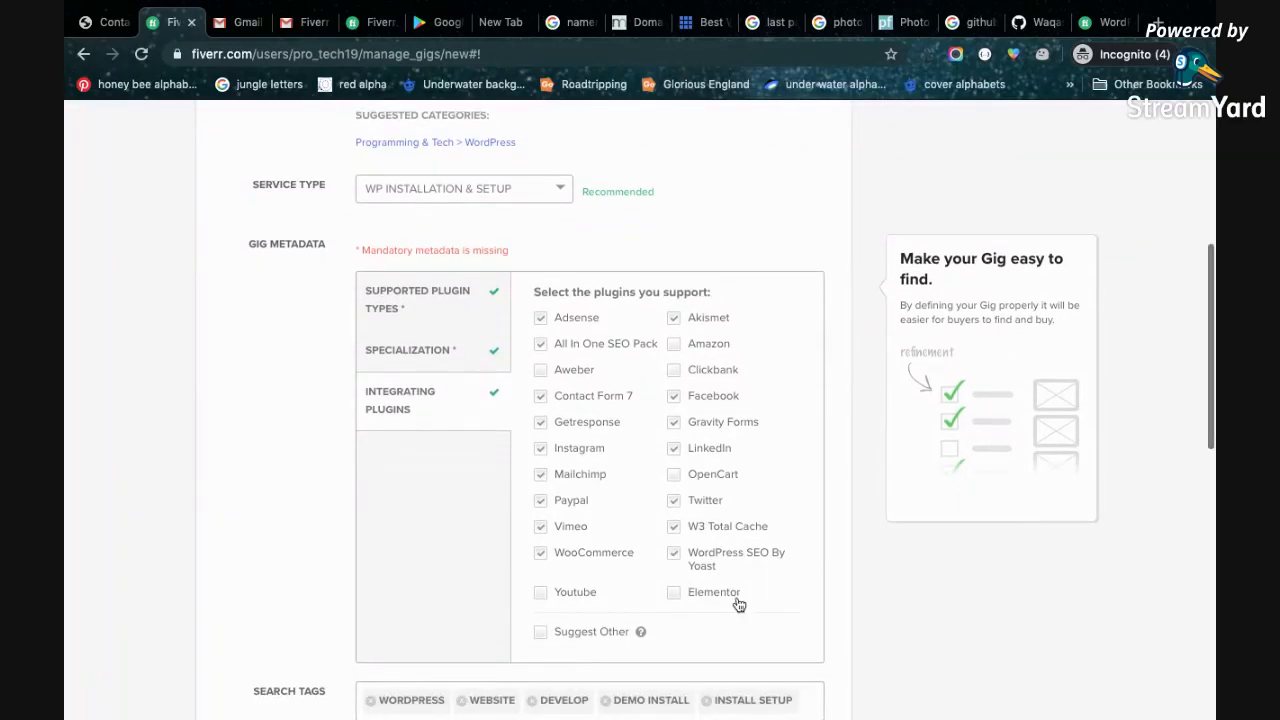
pyautogui.click(737, 600)
pyautogui.click(562, 597)
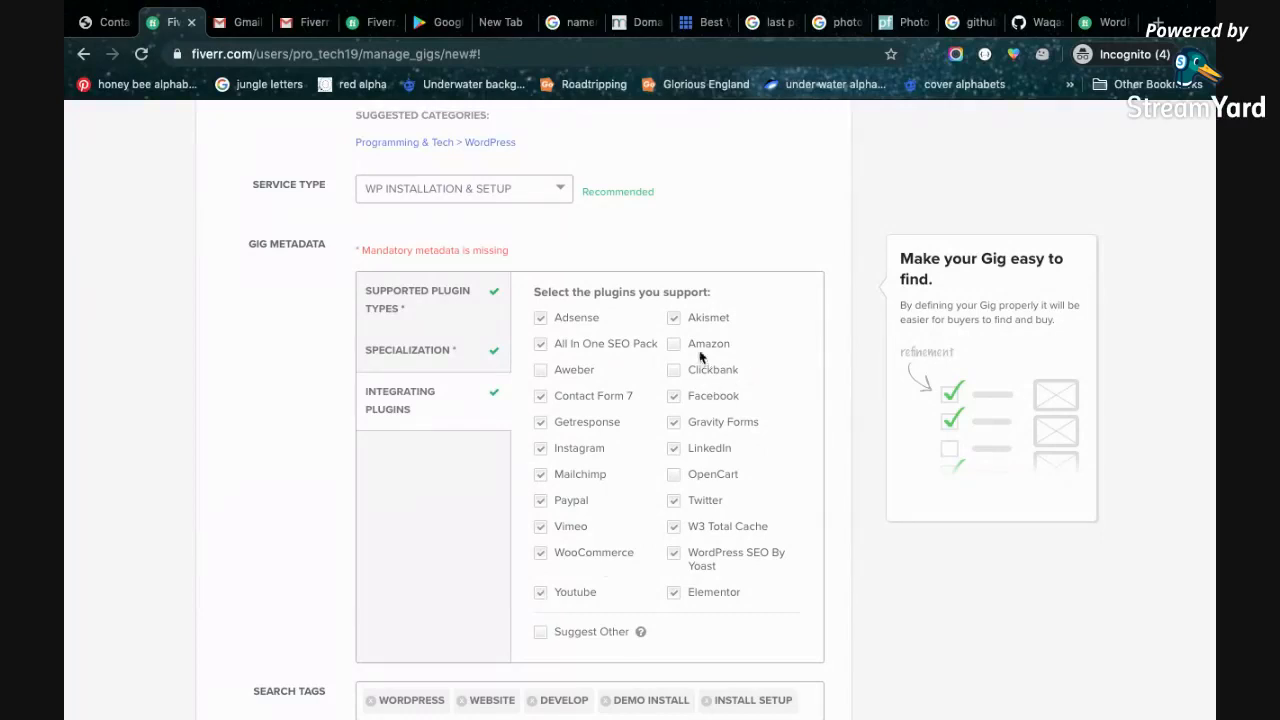
pyautogui.scroll(-3, 783, 423)
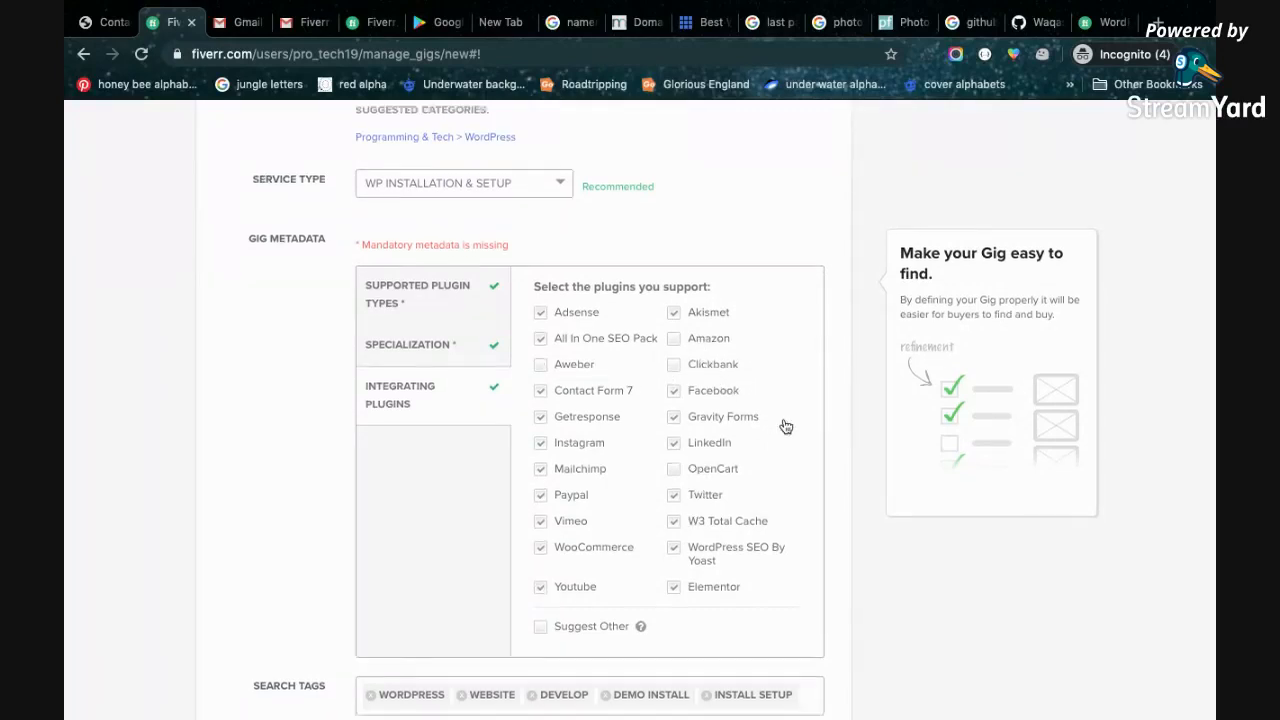
pyautogui.click(795, 596)
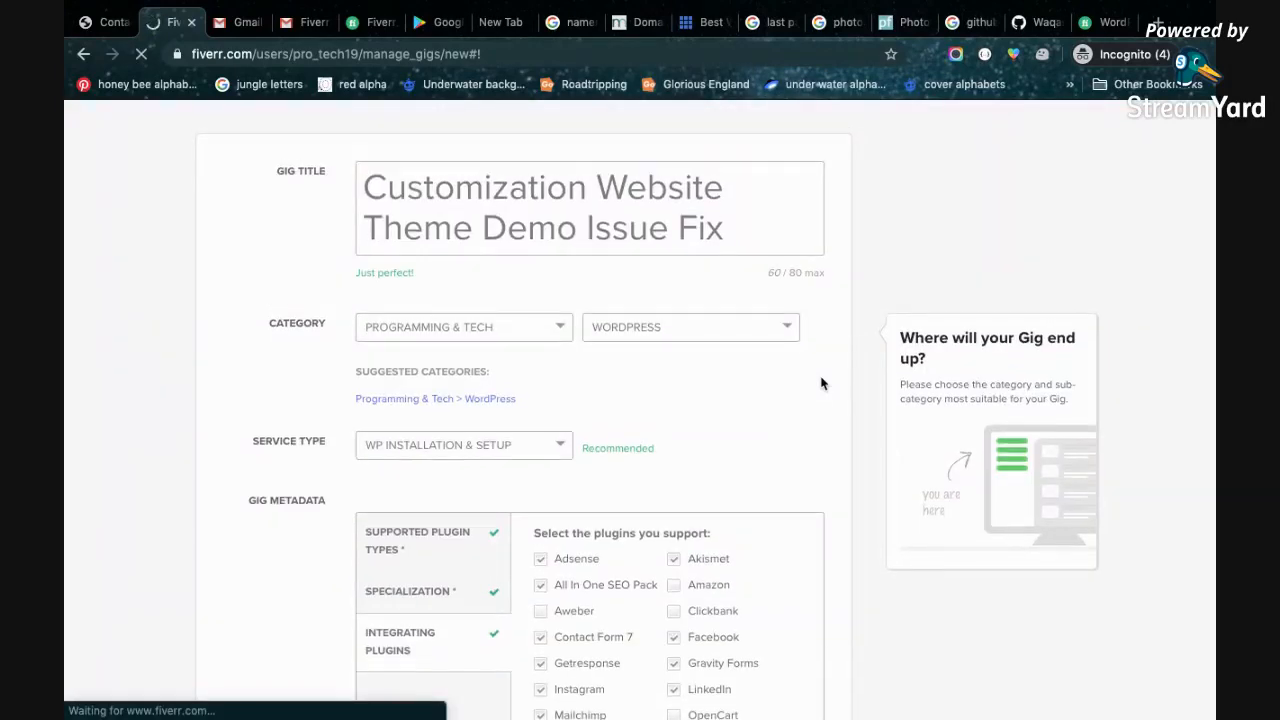
# - Select the page address while the overview saves and Scope & Pricing loads
pyautogui.click(463, 54)
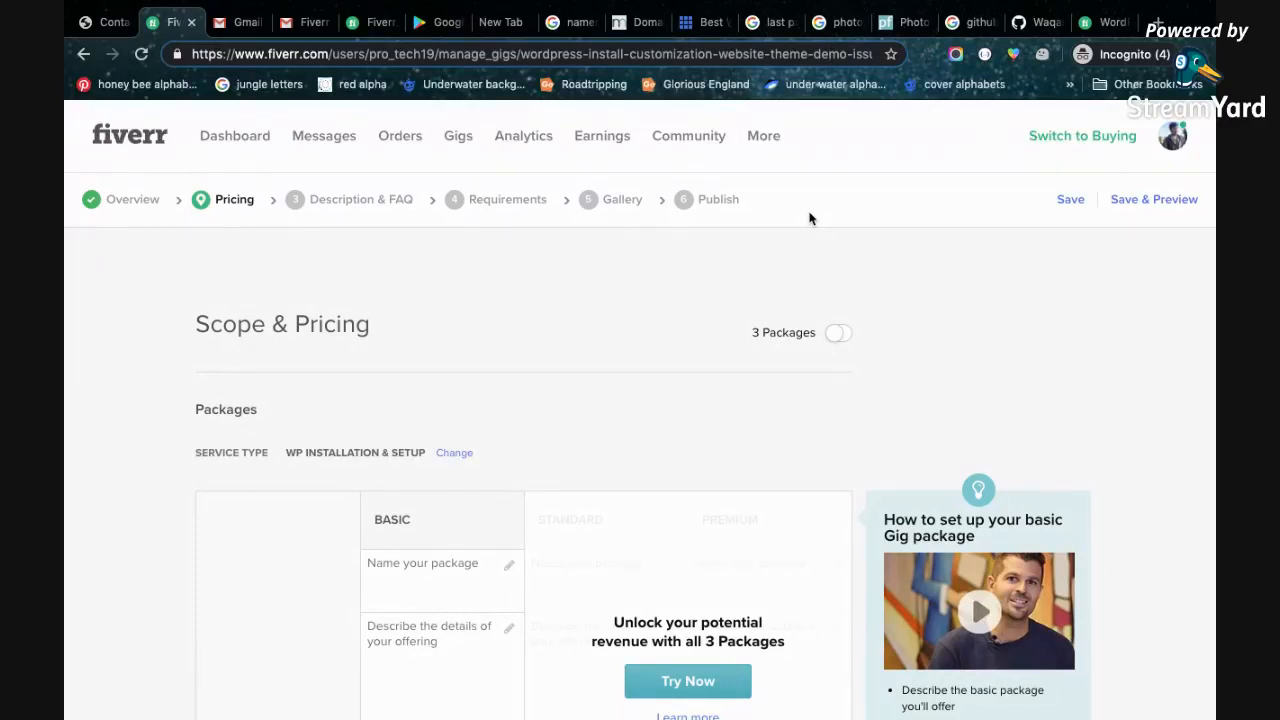
# - Enable 3 Packages and dismiss the intro video to show Basic, Standard and Premium columns
pyautogui.scroll(-1, 810, 218)
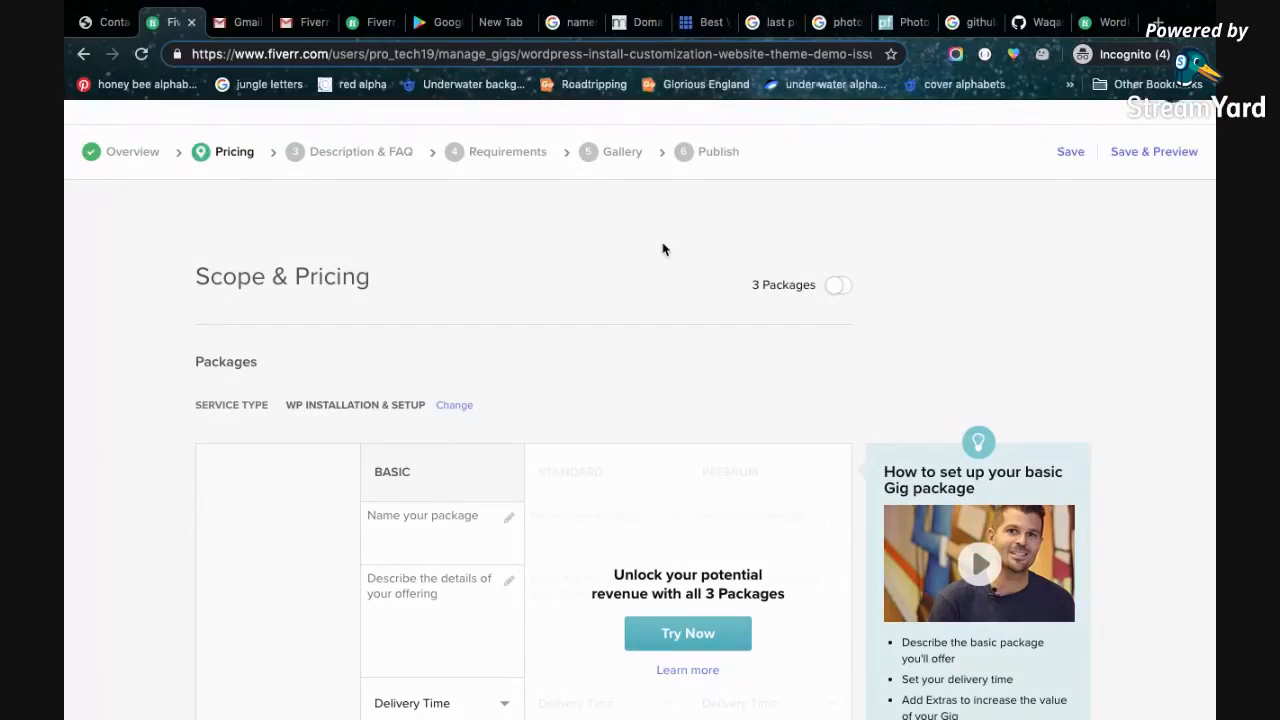
pyautogui.scroll(-1, 663, 249)
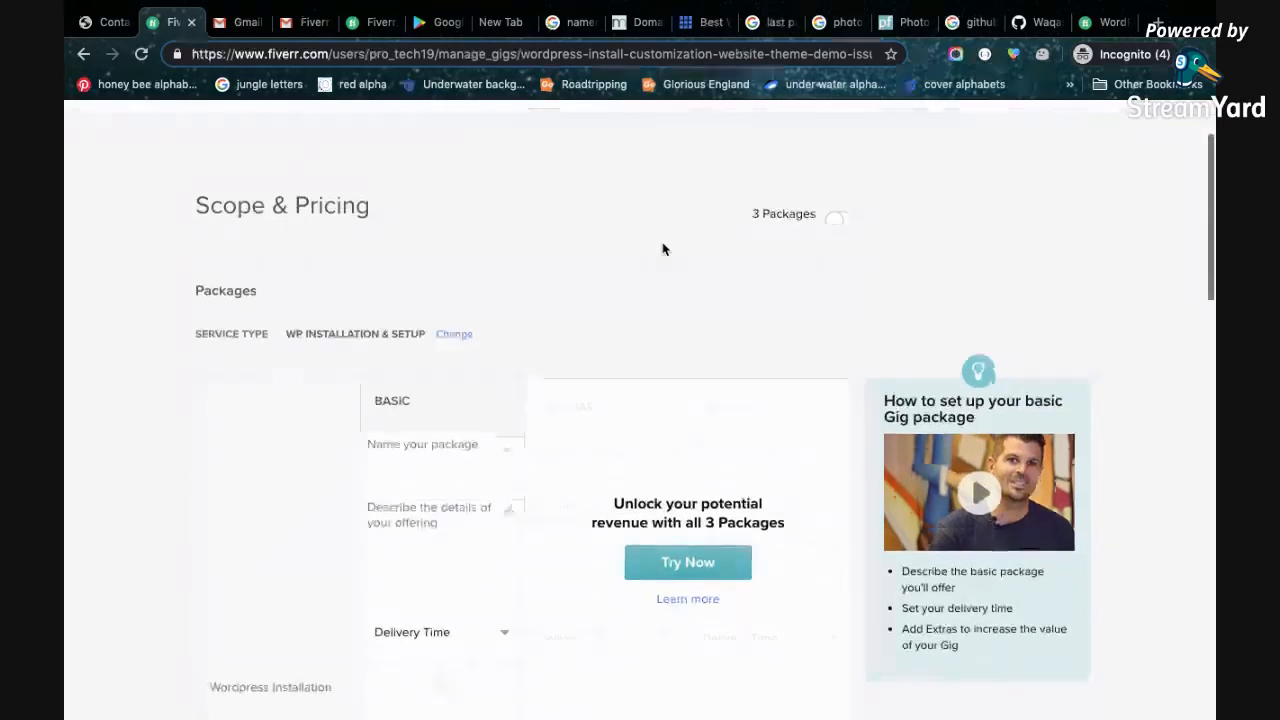
pyautogui.click(843, 219)
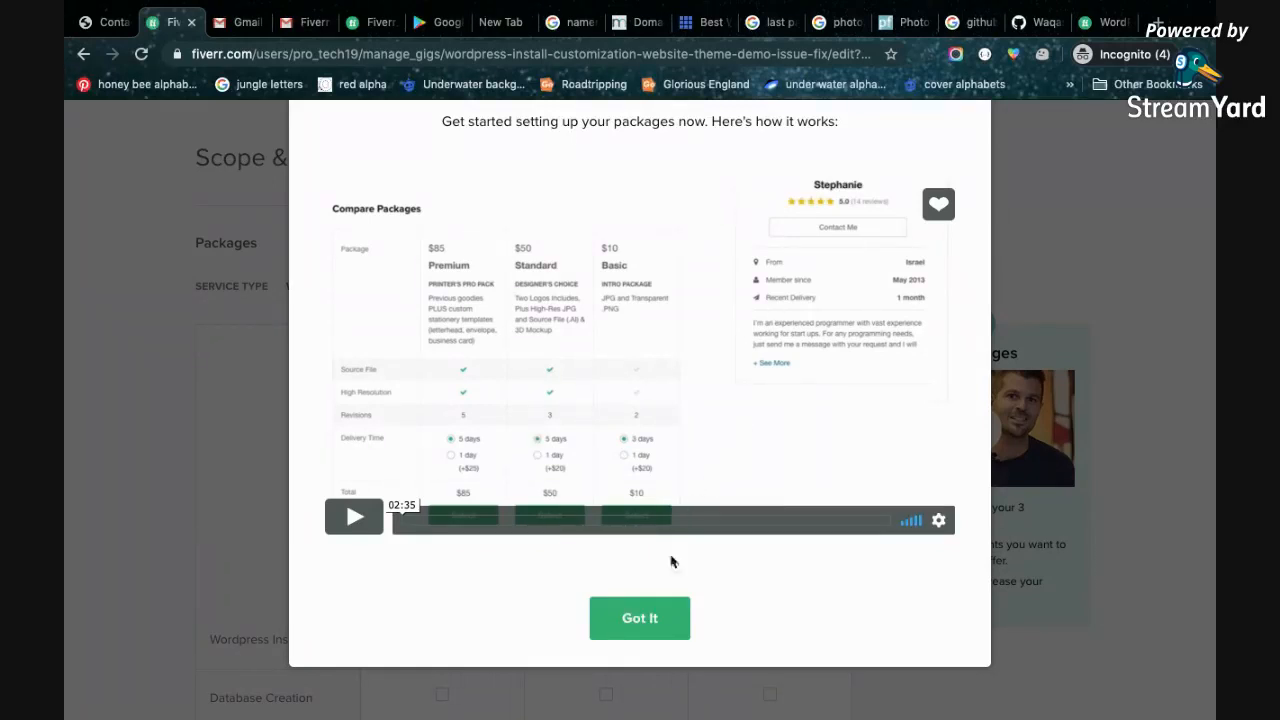
pyautogui.click(651, 620)
pyautogui.scroll(-1, 643, 369)
pyautogui.click(747, 367)
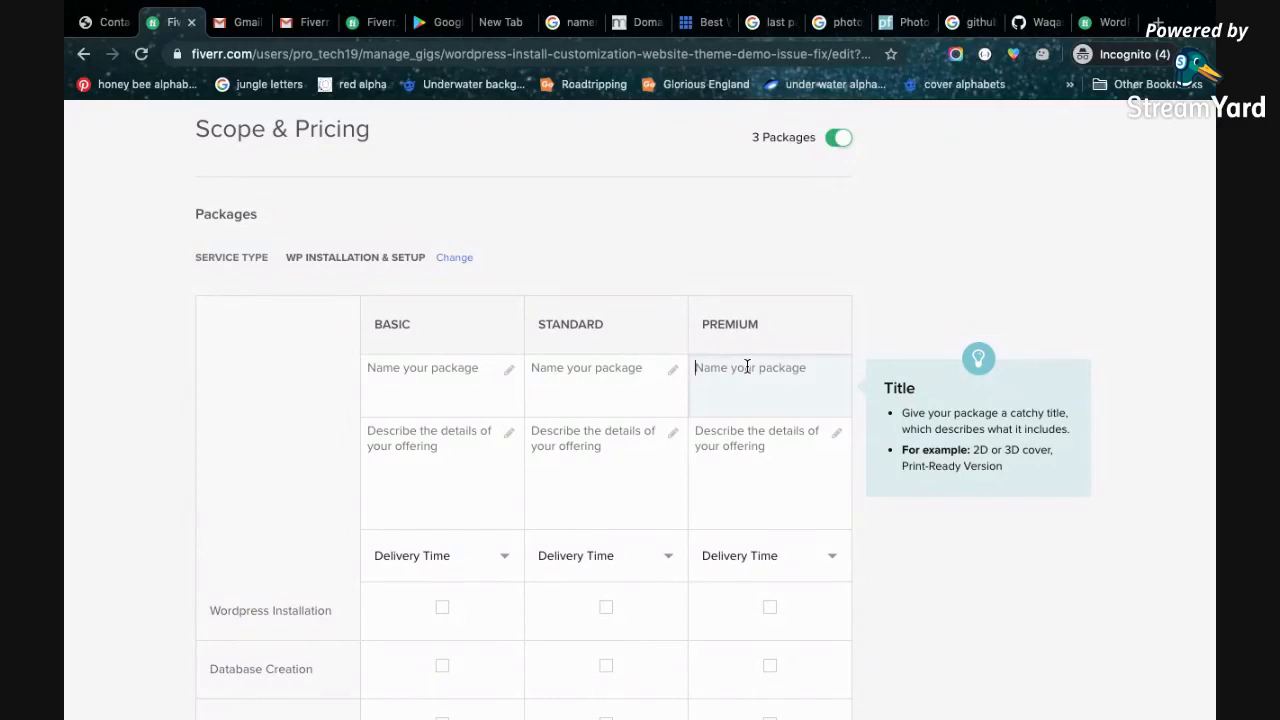
# - Try out trial names such as Gold and Silver in the Standard and Basic package titles
pyautogui.write('Started')
pyautogui.press('BackSpace')
pyautogui.press('BackSpace')
pyautogui.press('BackSpace')
pyautogui.press('BackSpace')
pyautogui.press('BackSpace')
pyautogui.press('BackSpace')
pyautogui.press('BackSpace')
pyautogui.write('Gold')
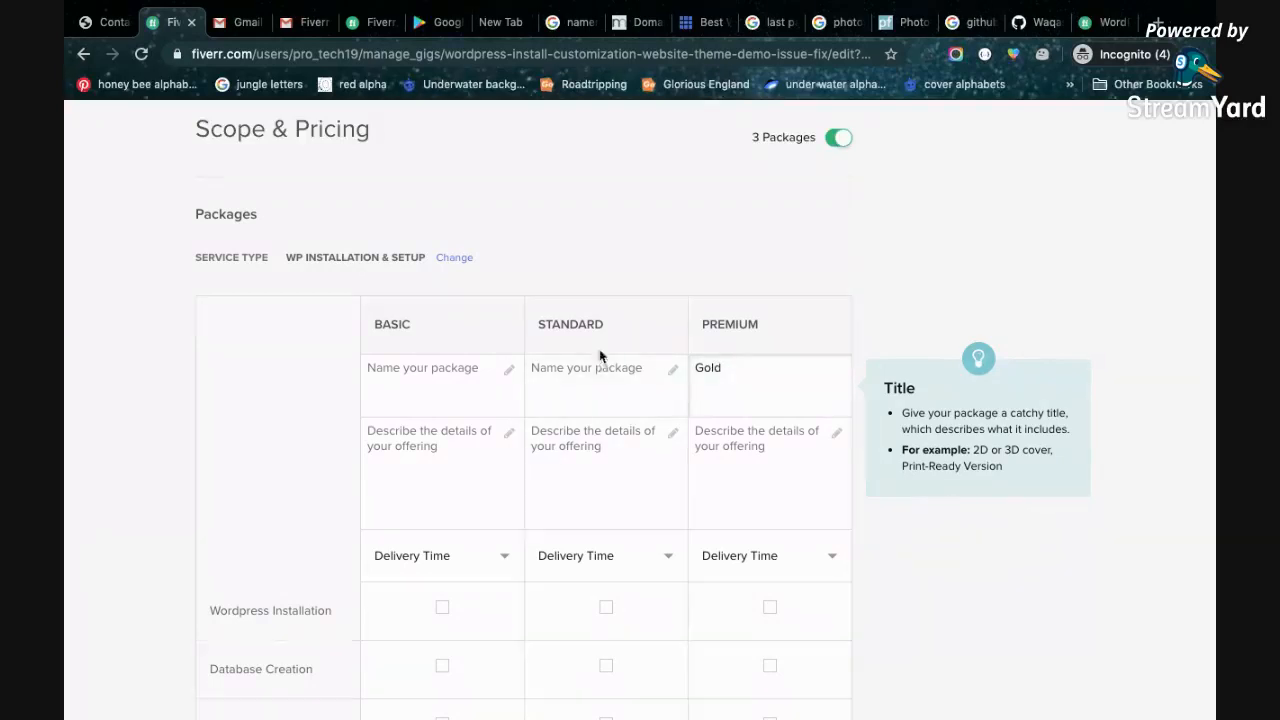
pyautogui.click(602, 376)
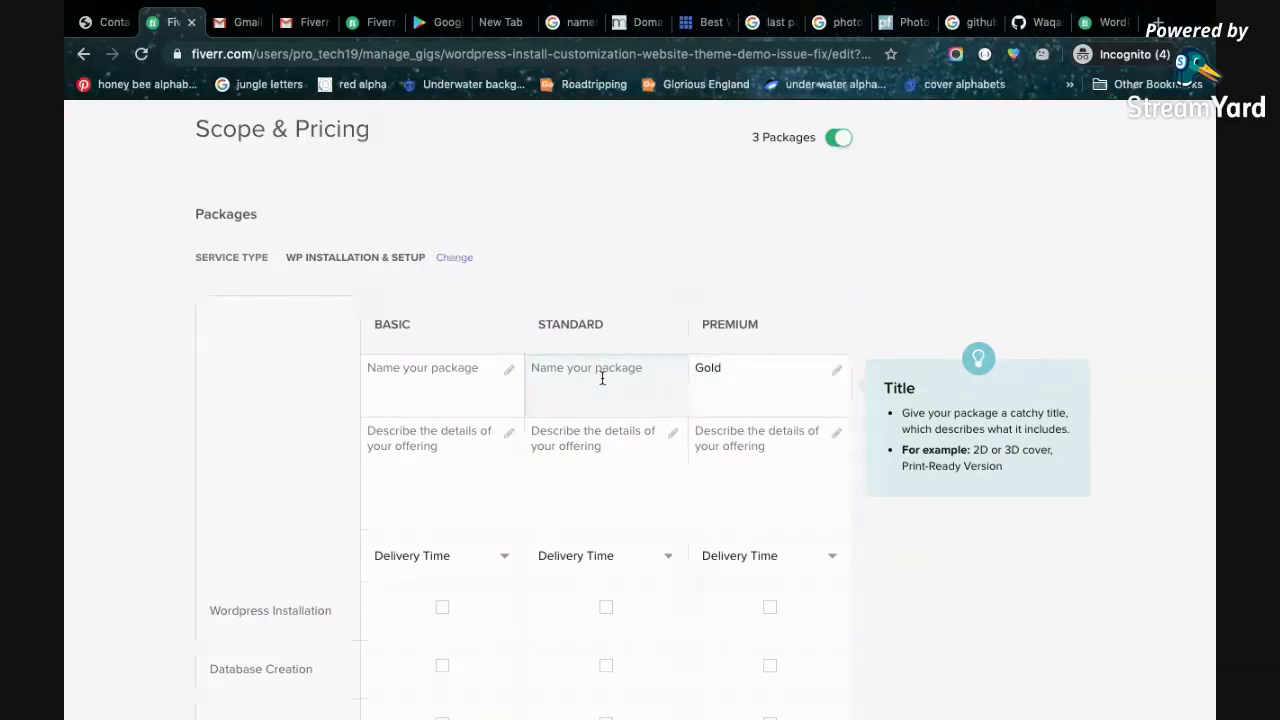
pyautogui.write('Silver')
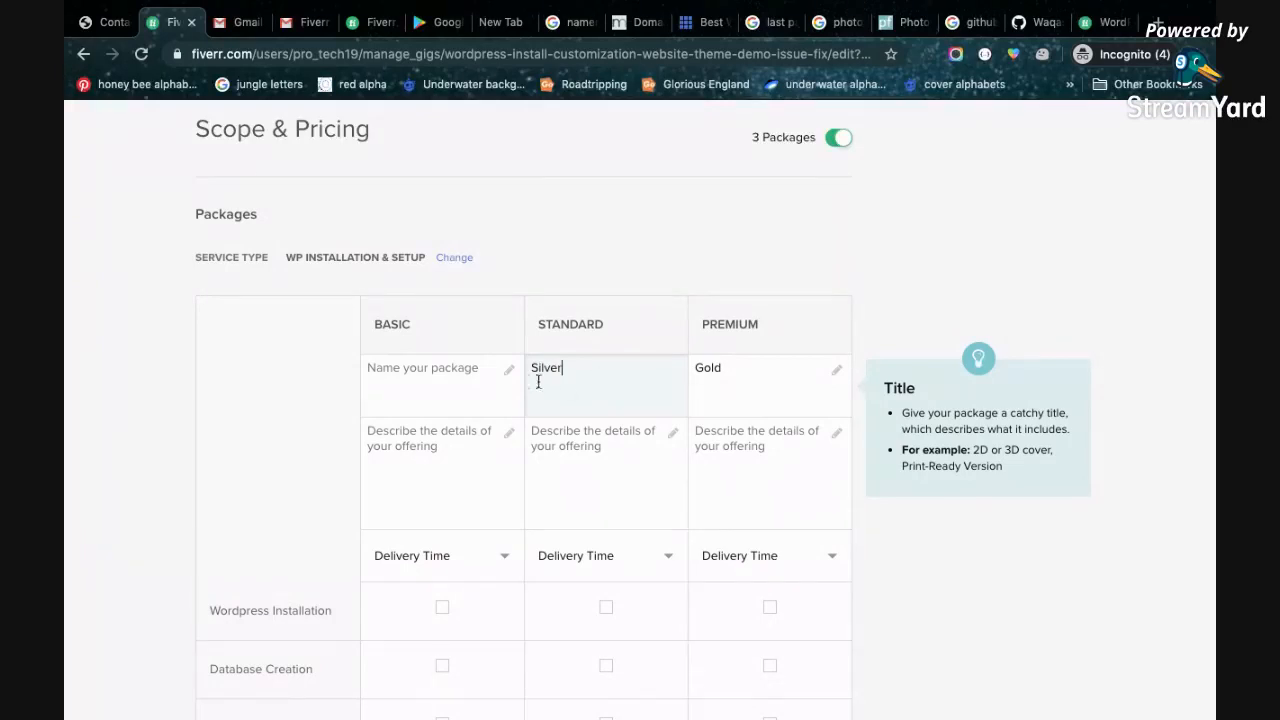
pyautogui.click(460, 383)
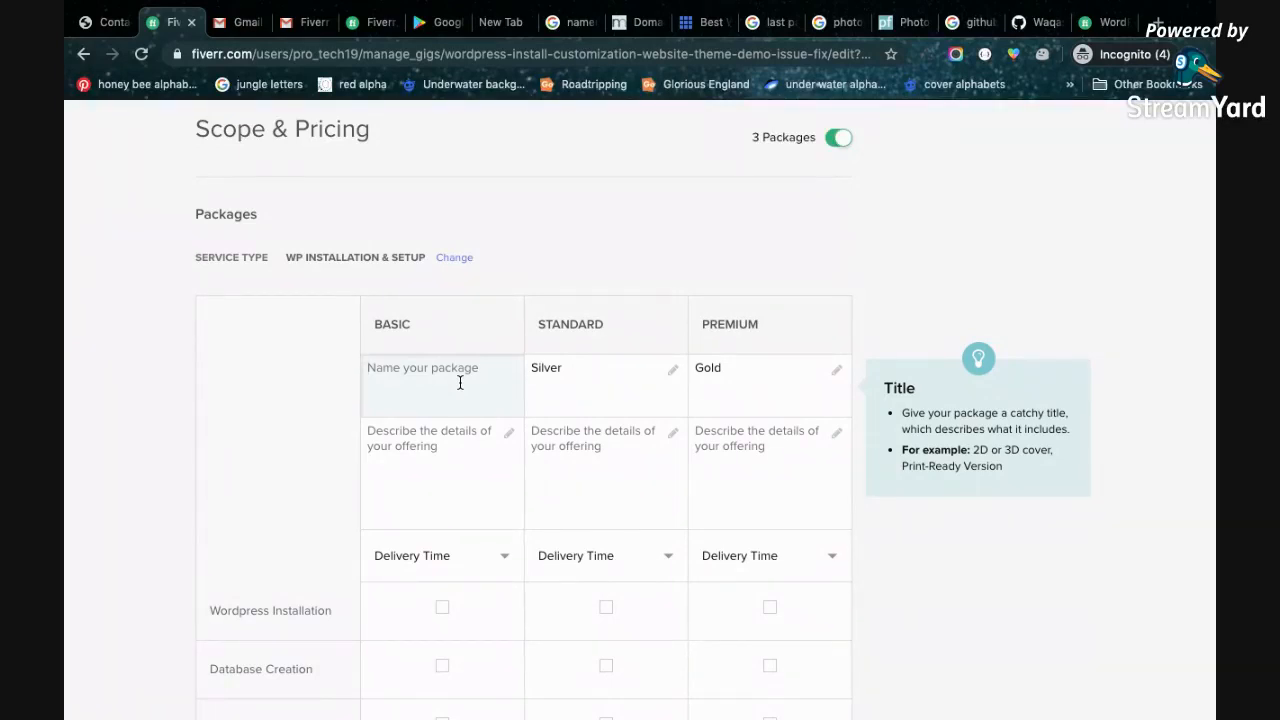
# - Title the Basic, Standard and Premium packages Silver, Gold and Platinum
pyautogui.write('Silver')
pyautogui.press('Tab')
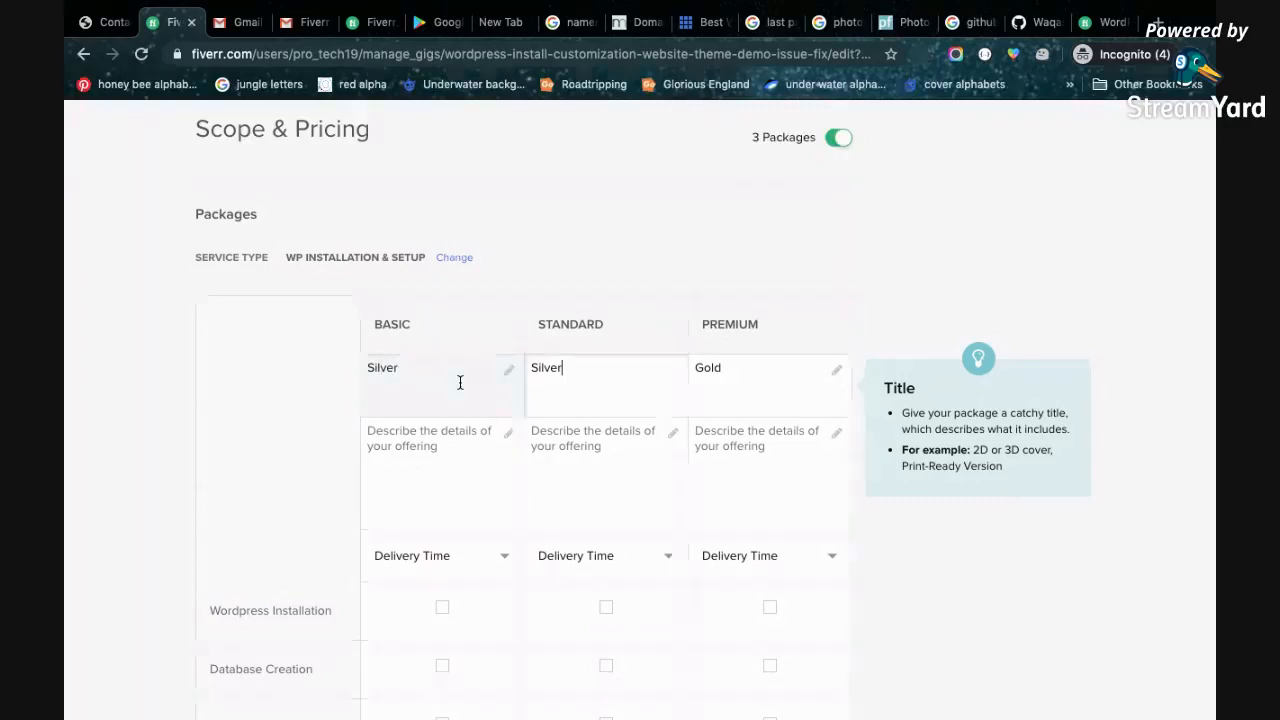
pyautogui.hotkey('ctrl', 'a')
pyautogui.write('Gold')
pyautogui.press('Tab')
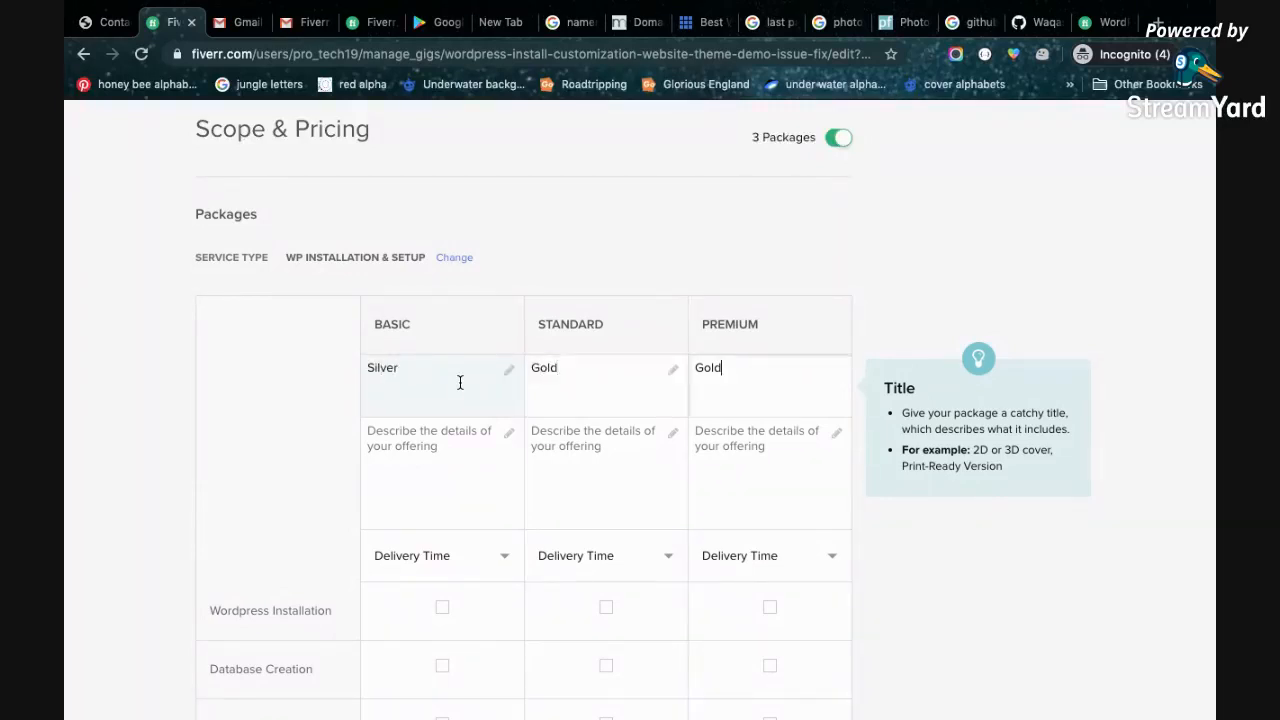
pyautogui.hotkey('ctrl', 'a')
pyautogui.press('super+space')
pyautogui.write('p')
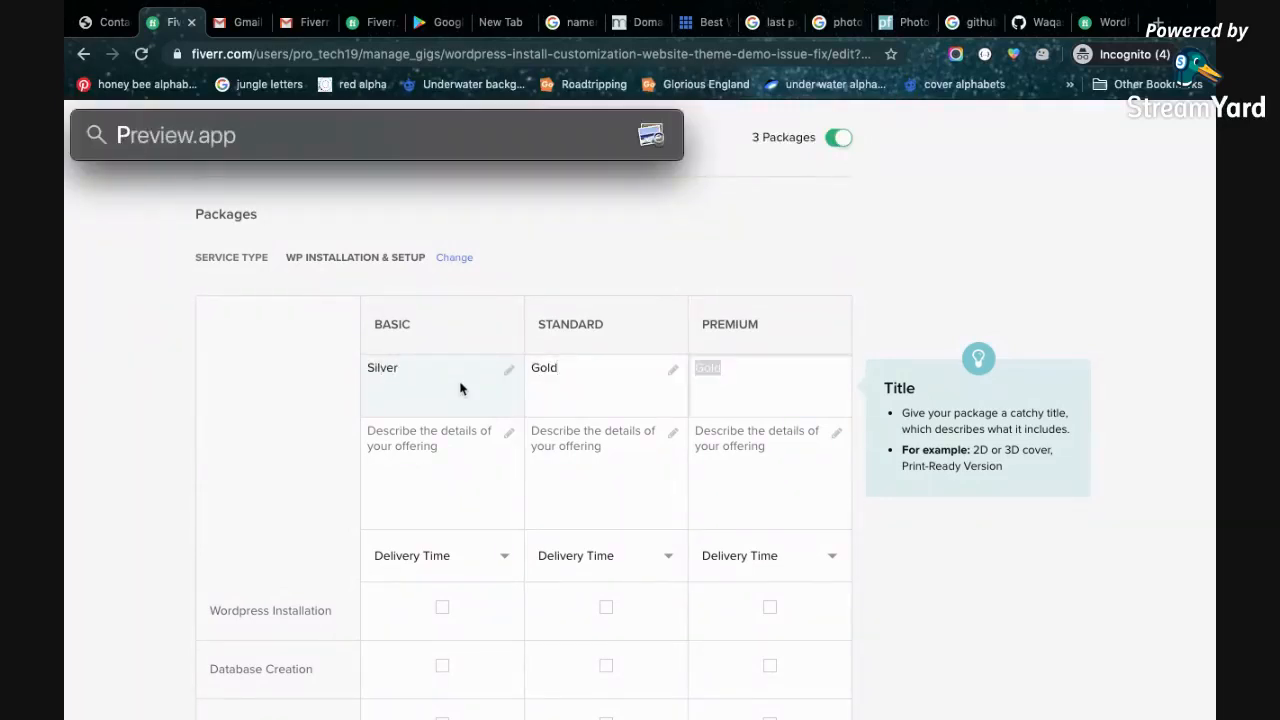
pyautogui.press('Escape')
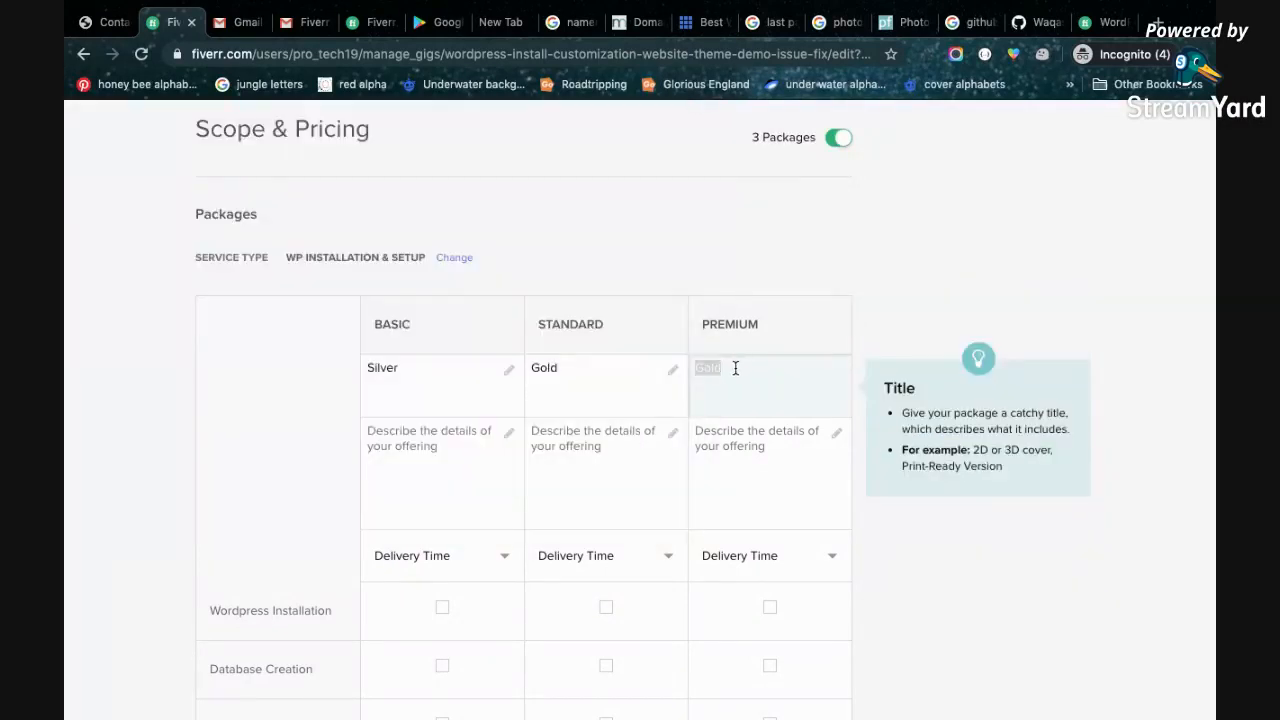
pyautogui.write('Plato')
pyautogui.press('BackSpace')
pyautogui.write('inum')
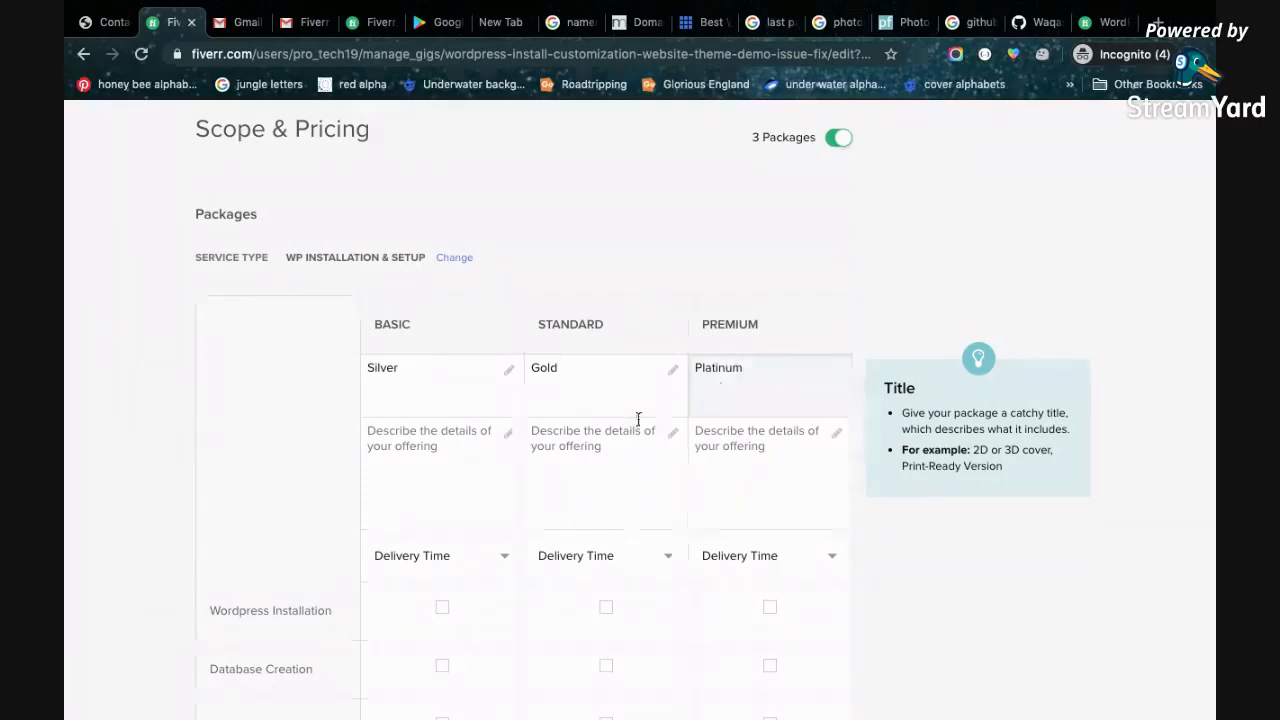
# - Check the three package names, then move down to the Basic package description
pyautogui.click(423, 372)
pyautogui.click(608, 375)
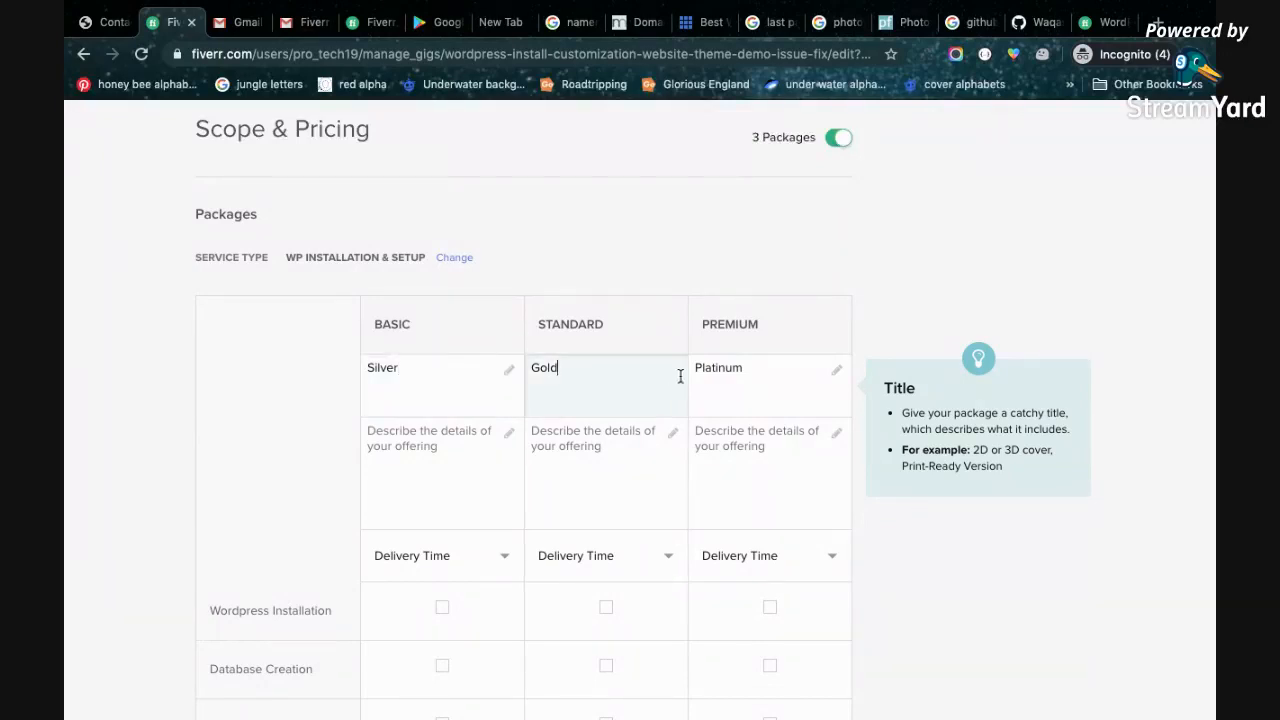
pyautogui.click(750, 367)
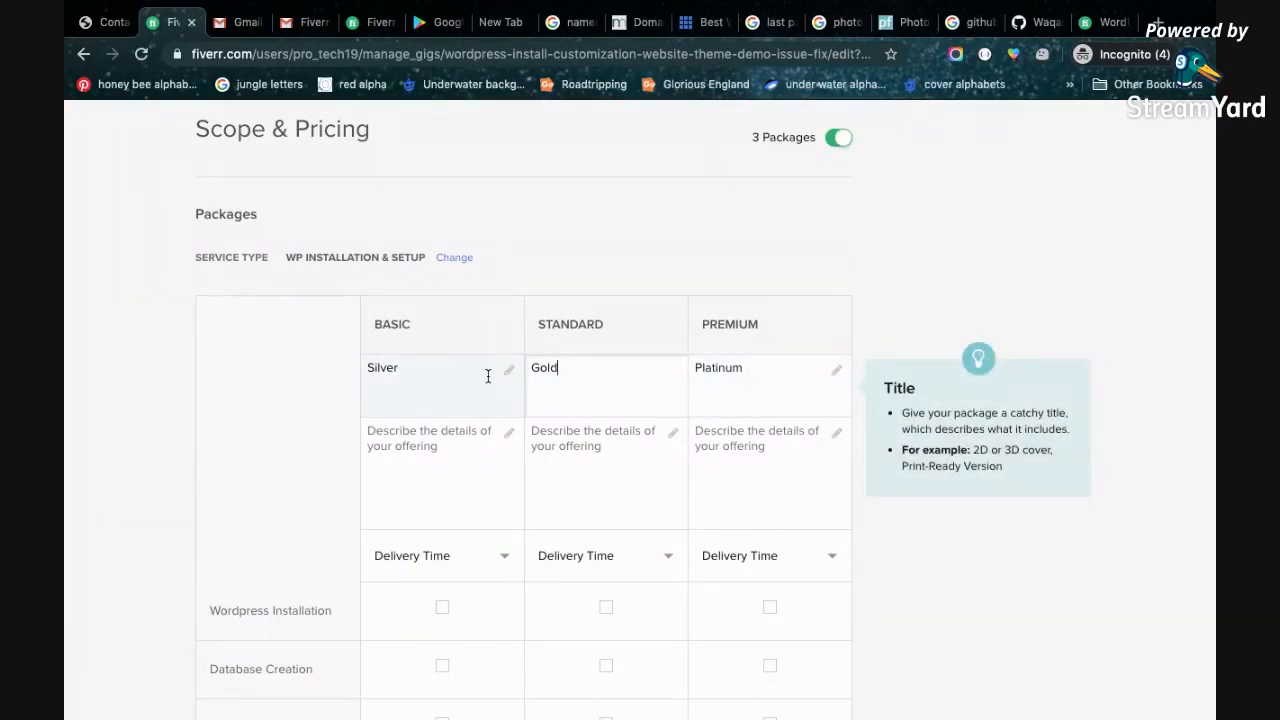
pyautogui.scroll(-1, 500, 372)
pyautogui.scroll(-2, 514, 334)
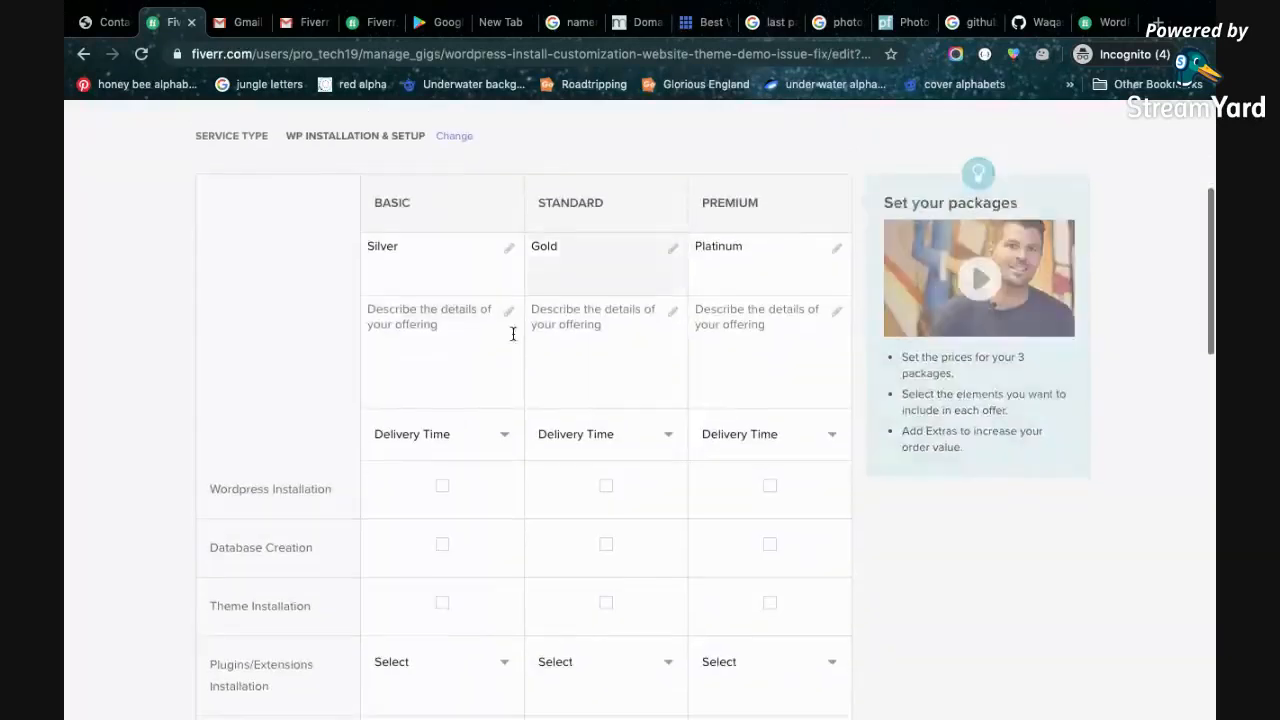
pyautogui.click(443, 326)
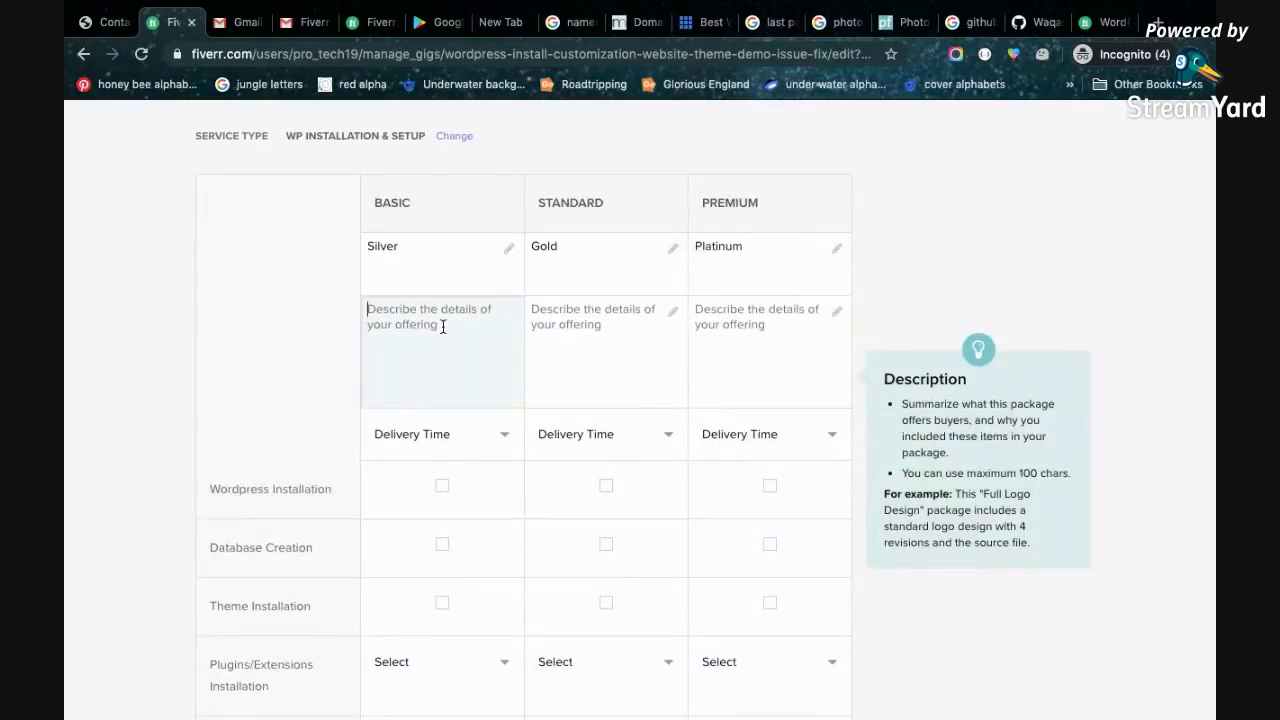
pyautogui.scroll(3, 443, 326)
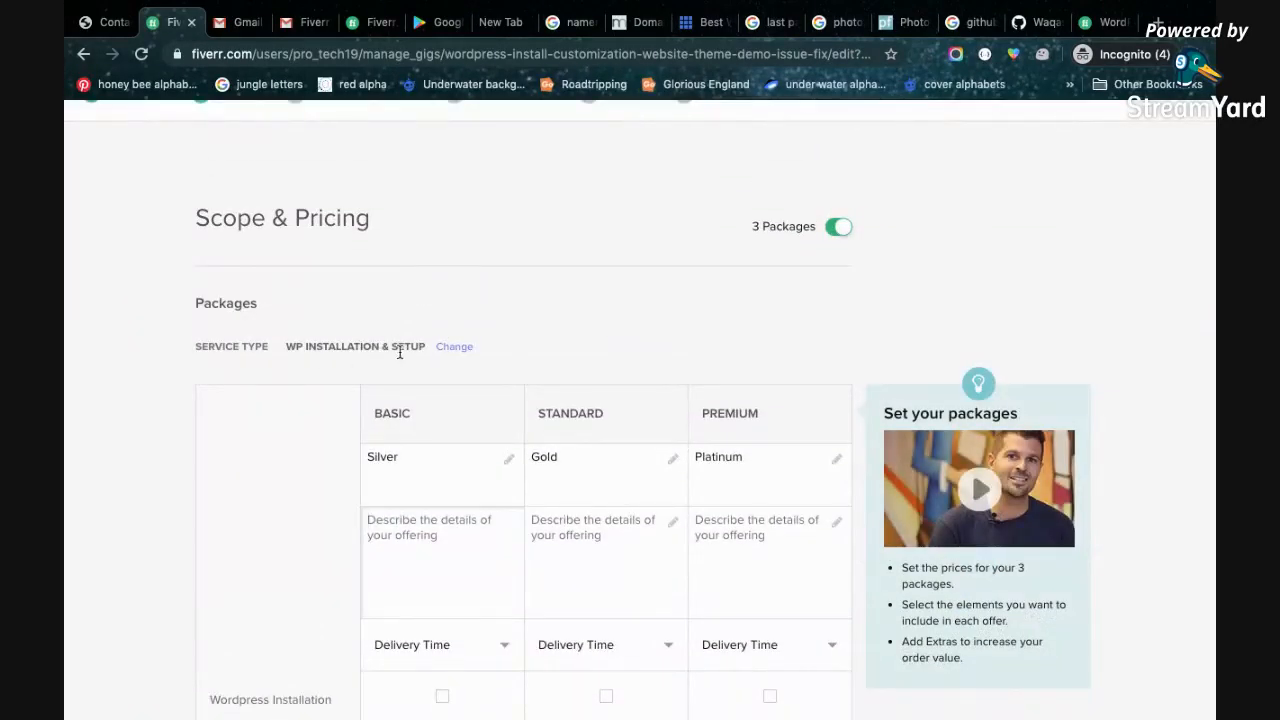
pyautogui.scroll(-2, 415, 380)
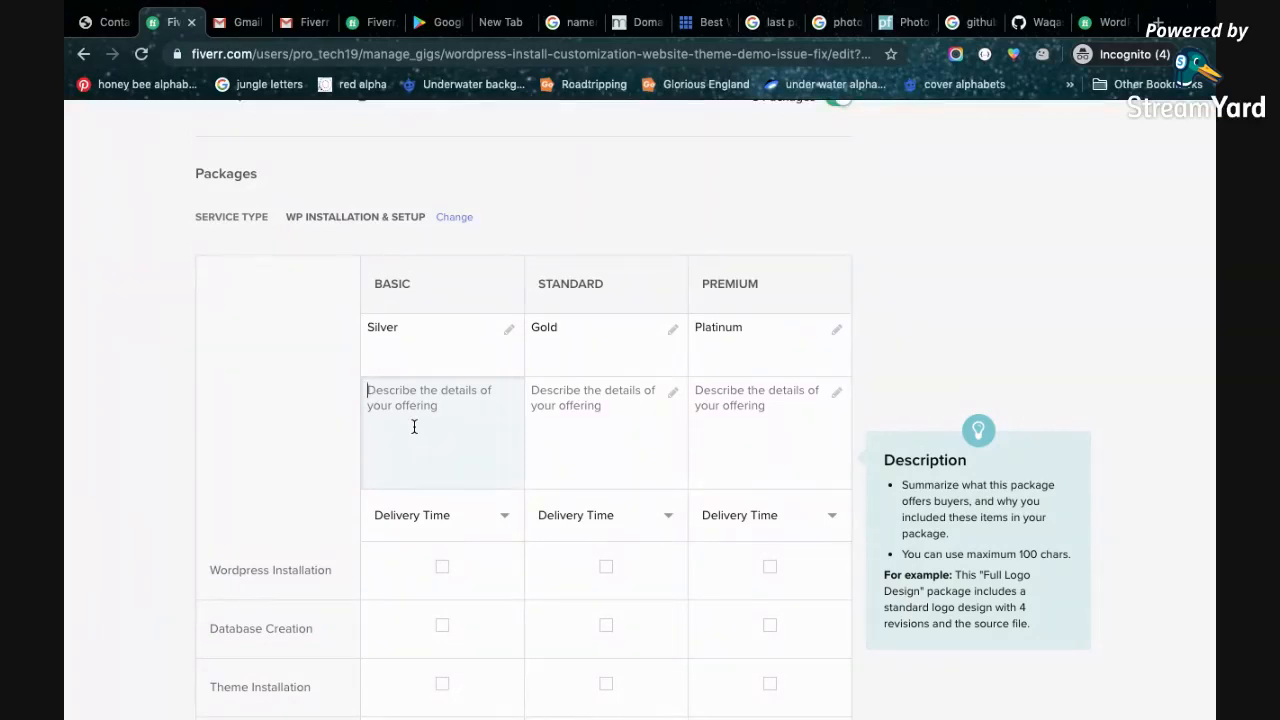
# - Rename the Premium package from Platinum to Diamond
pyautogui.click(403, 328)
pyautogui.click(763, 337)
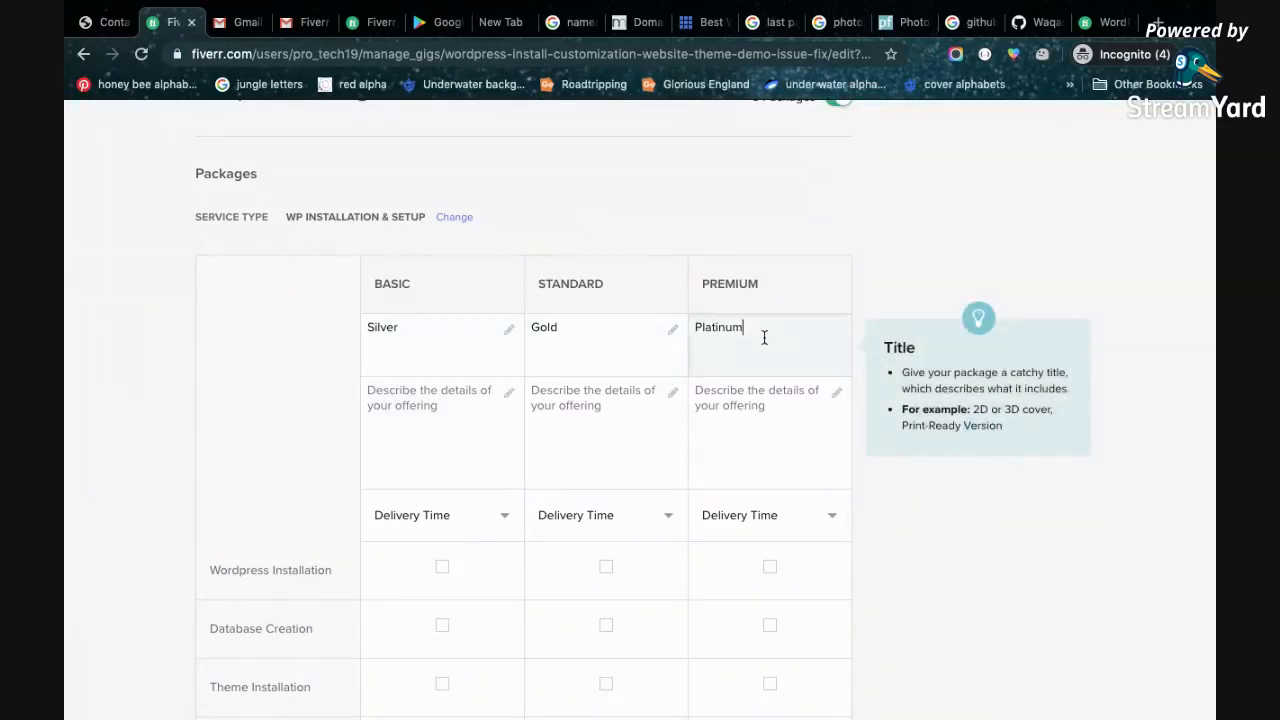
pyautogui.hotkey('ctrl', 'a')
pyautogui.write('Diamond')
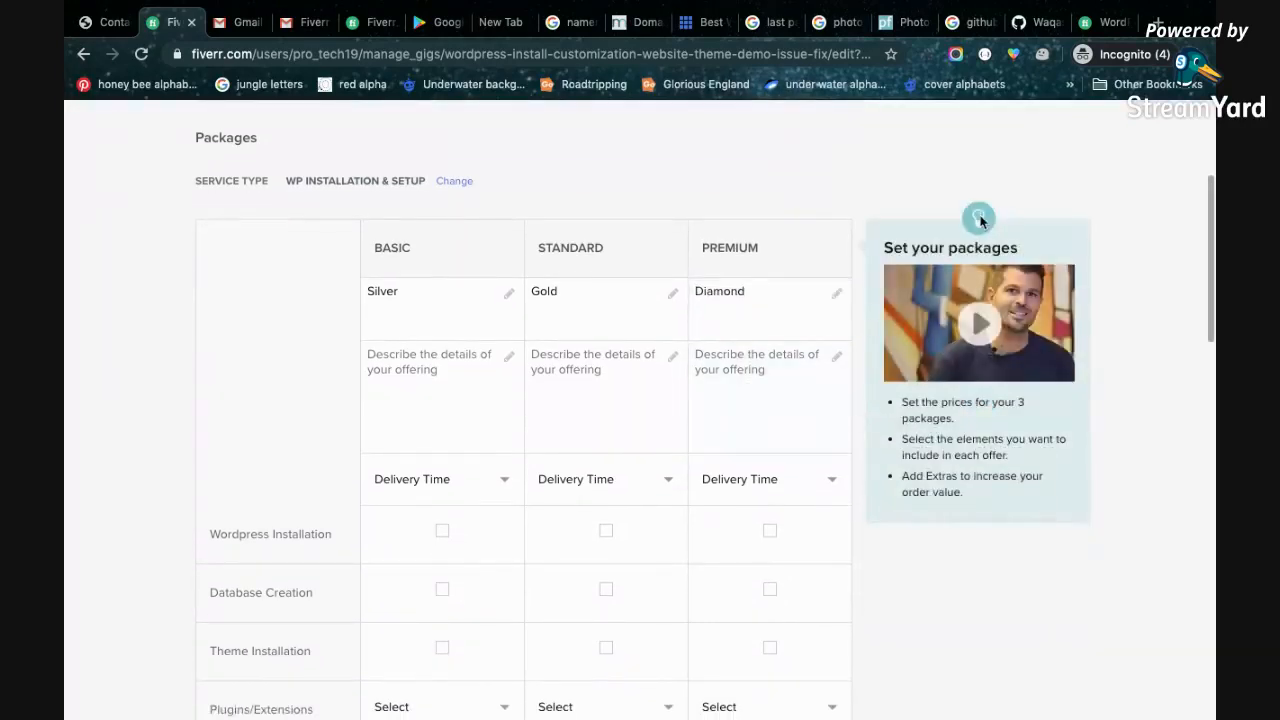
# - Rename the Basic package from Silver to Starter
pyautogui.click(463, 306)
pyautogui.hotkey('ctrl', 'a')
pyautogui.write('bas')
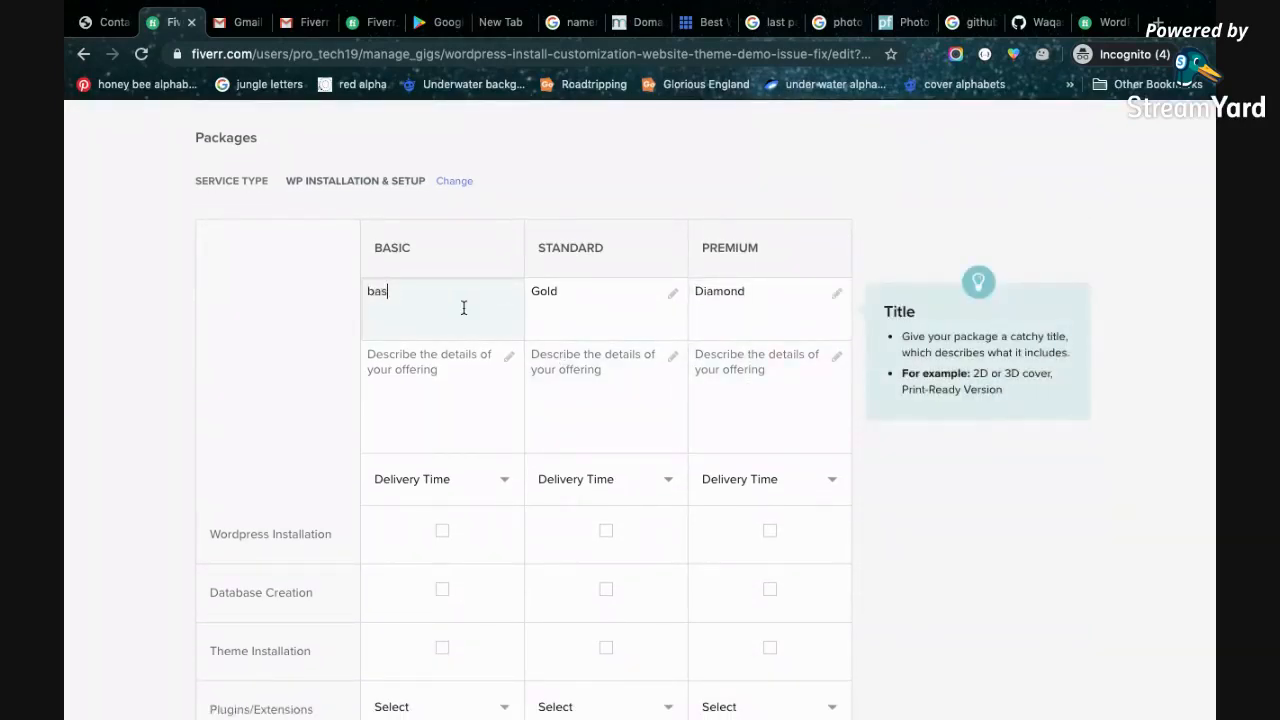
pyautogui.press('BackSpace')
pyautogui.press('BackSpace')
pyautogui.press('BackSpace')
pyautogui.write('B')
pyautogui.press('BackSpace')
pyautogui.write('Staer')
pyautogui.press('BackSpace')
pyautogui.write('aer')
pyautogui.press('BackSpace')
pyautogui.write('rter')
# - Rename Standard to Intermediate and Premium to Expert, then clear the Basic name
pyautogui.press('Tab')
pyautogui.hotkey('ctrl', 'a')
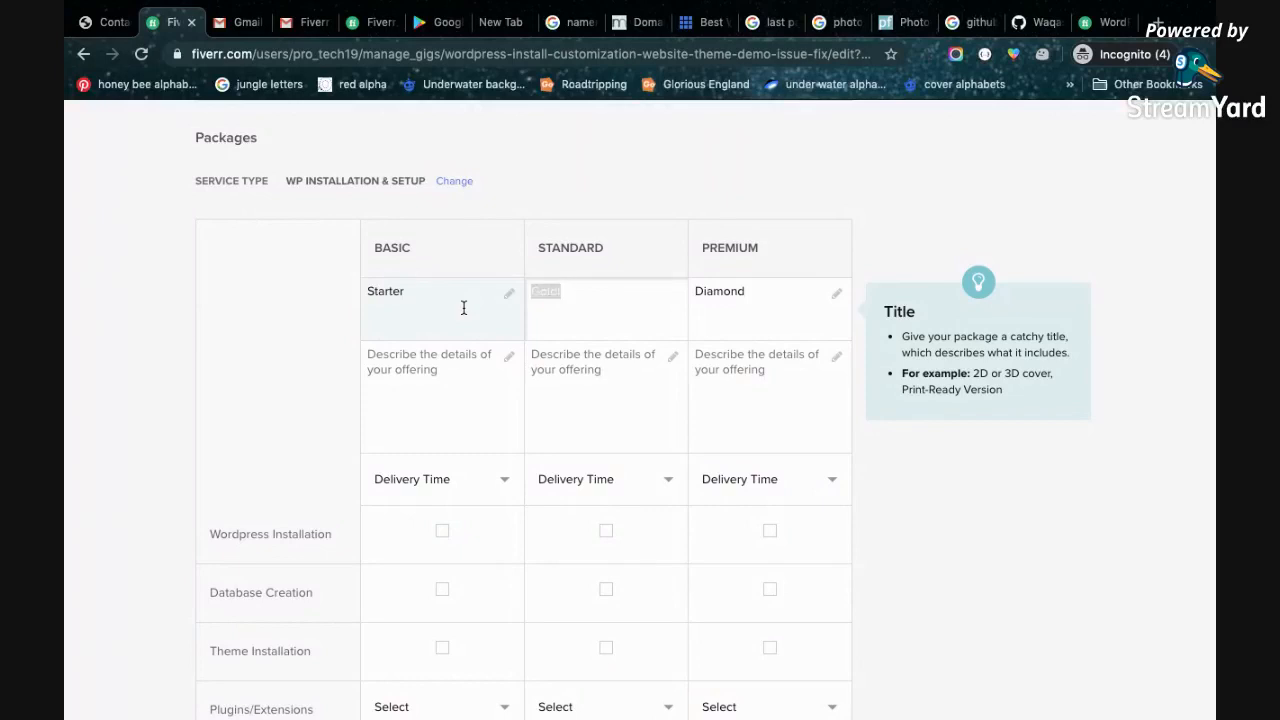
pyautogui.write('Intermme')
pyautogui.press('BackSpace')
pyautogui.press('BackSpace')
pyautogui.write('ediate')
pyautogui.press('Tab')
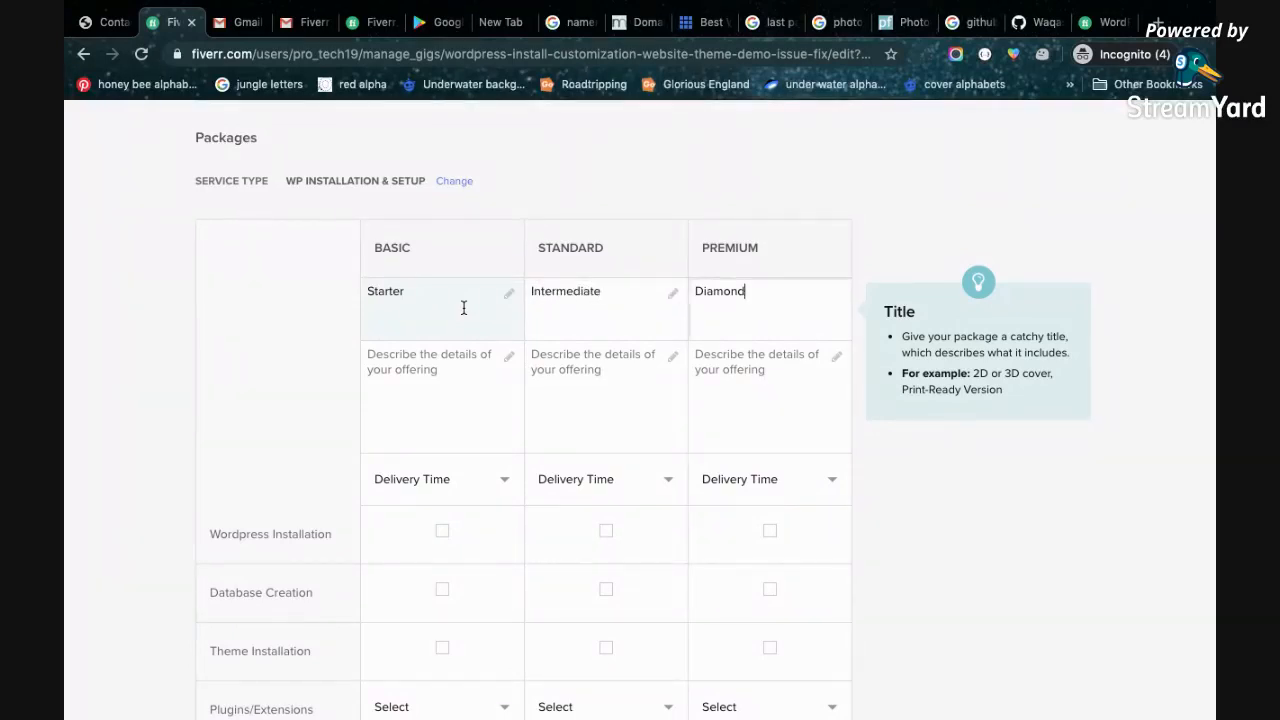
pyautogui.hotkey('ctrl', 'a')
pyautogui.write('F')
pyautogui.press('BackSpace')
pyautogui.write('Expert')
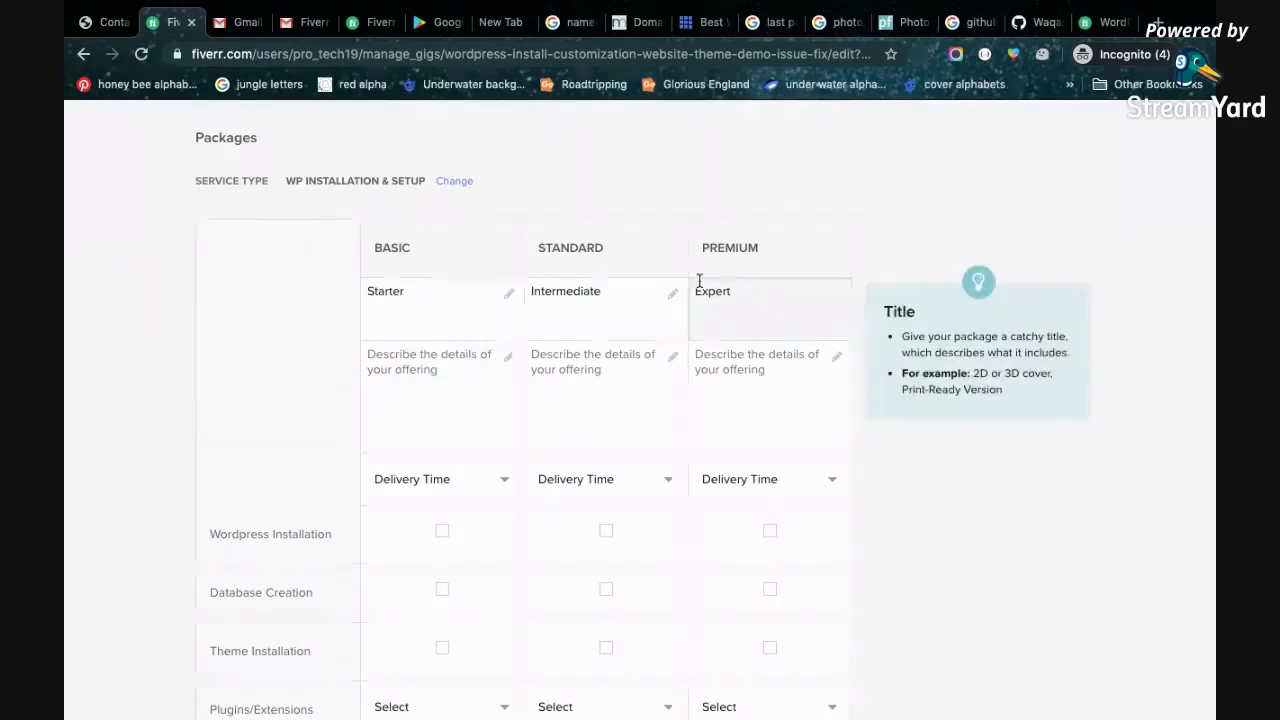
pyautogui.moveTo(428, 290); pyautogui.dragTo(355, 296)
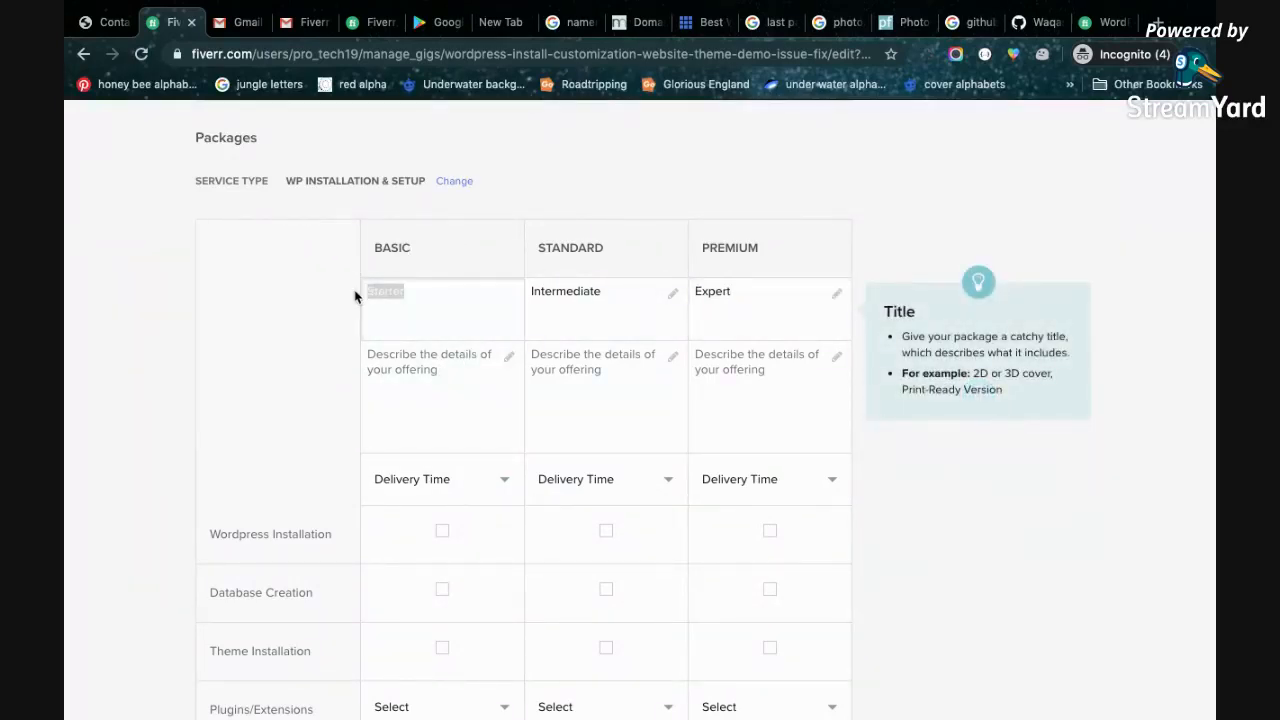
pyautogui.write('m')
pyautogui.press('BackSpace')
# - Restore the name Starter and describe the package as 'Install & Setup WordPress Website on your local system or Cpanel'
pyautogui.write('Starter')
pyautogui.click(454, 377)
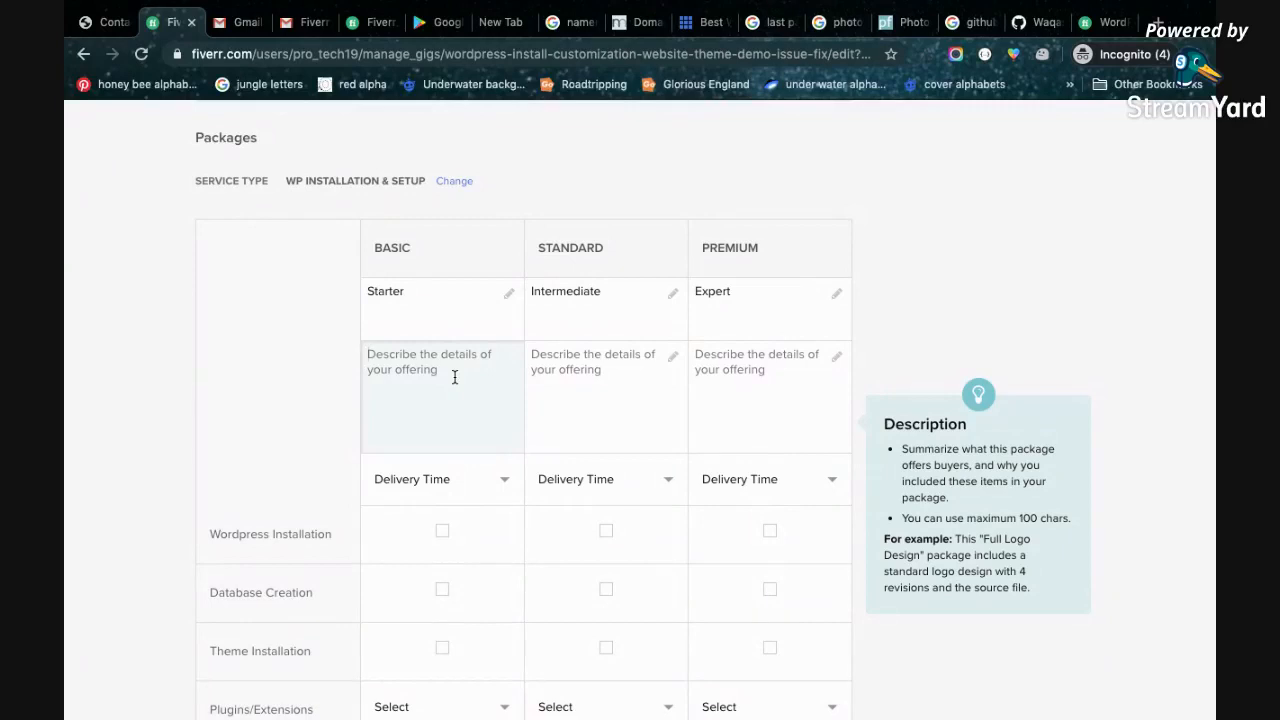
pyautogui.write('Install & ')
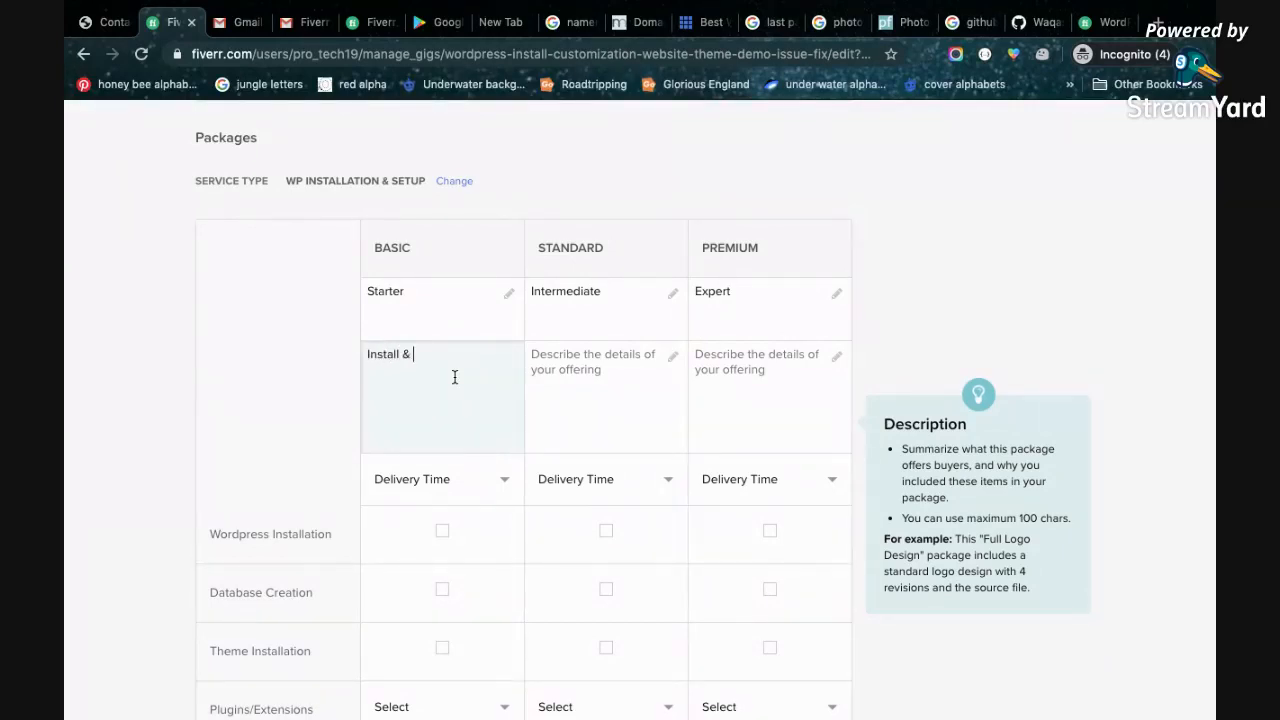
pyautogui.write('Setup WordPress Wb')
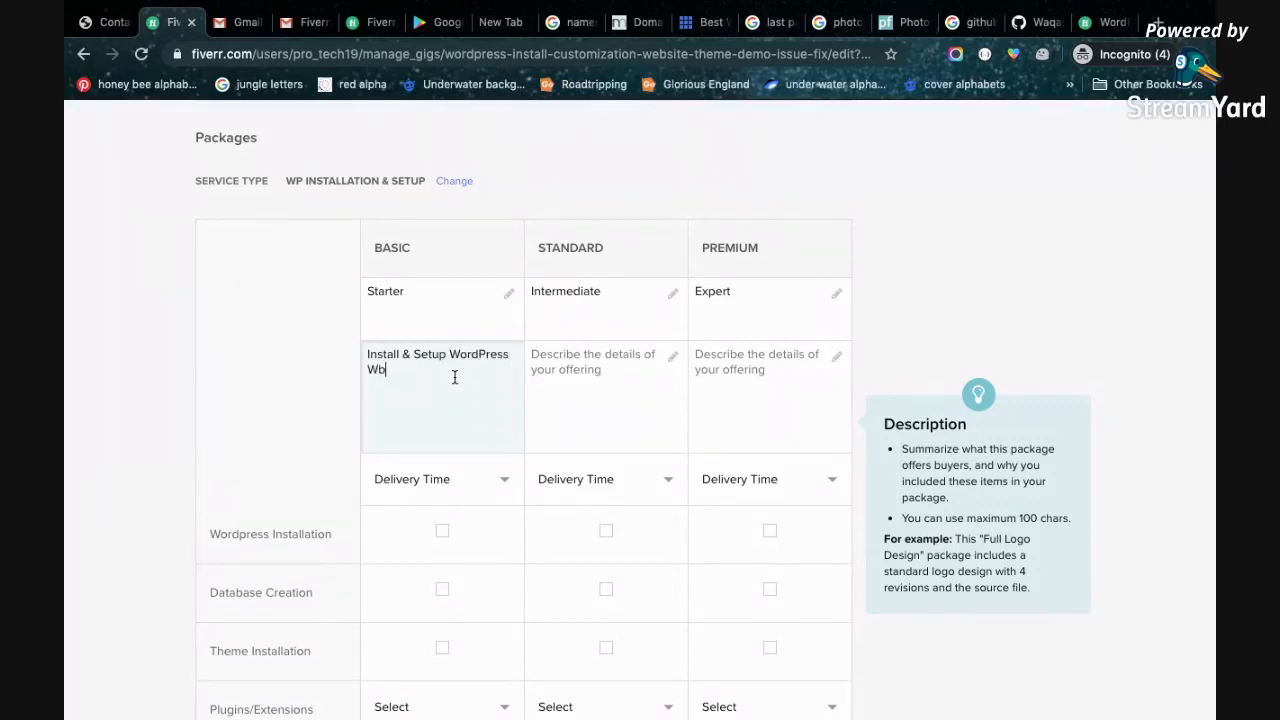
pyautogui.press('BackSpace')
pyautogui.write('ebsite on your local or Cpanel')
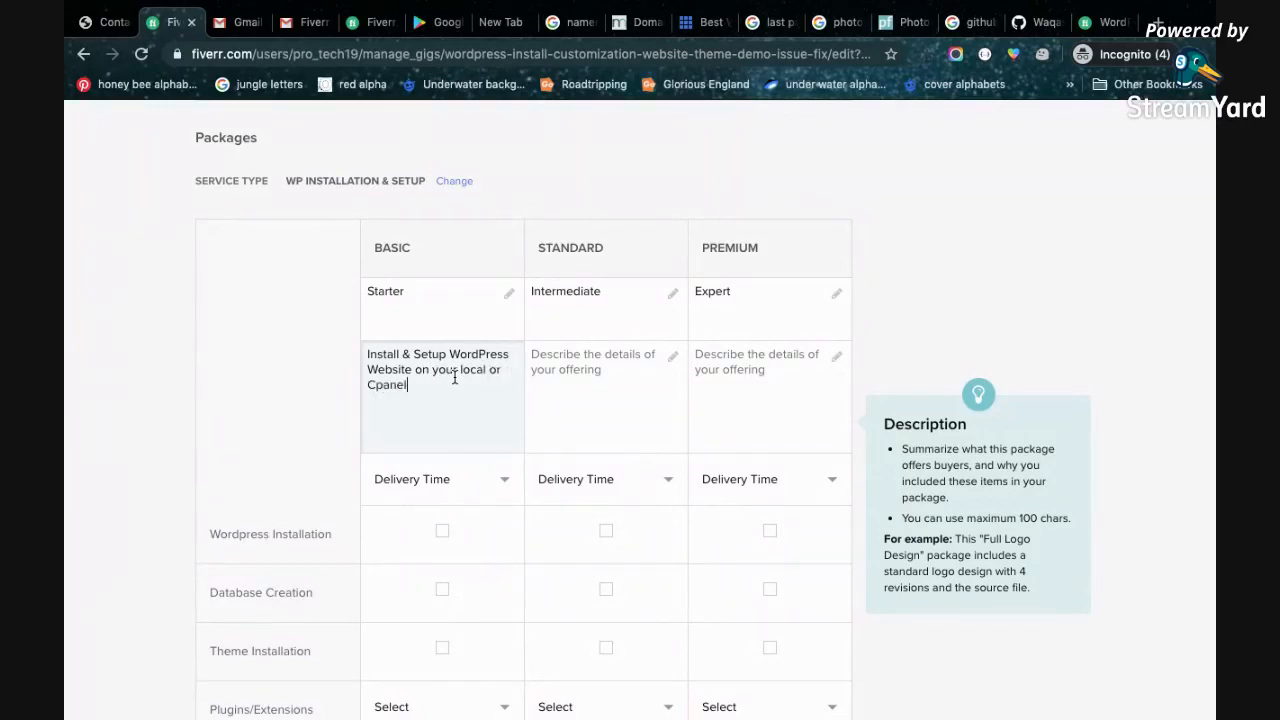
pyautogui.click(485, 369)
pyautogui.write('syste ')
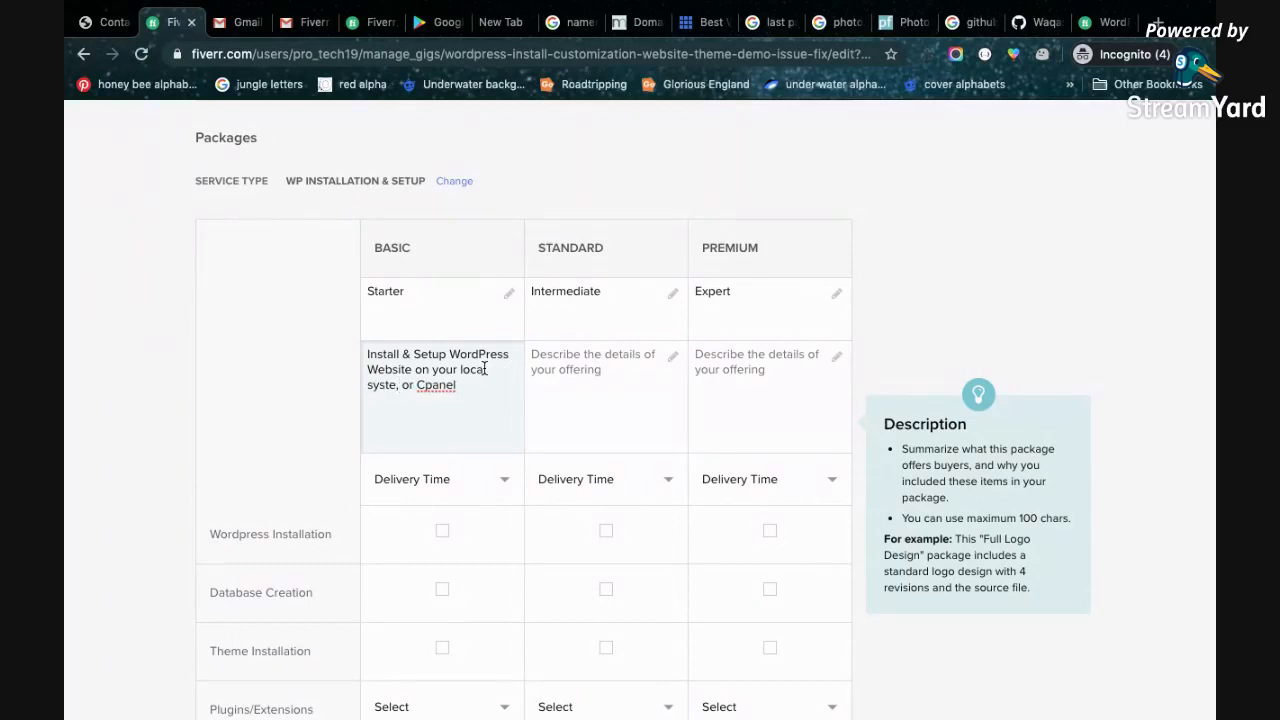
pyautogui.write('m')
pyautogui.press('Right')
pyautogui.click(471, 385)
pyautogui.scroll(-1, 470, 394)
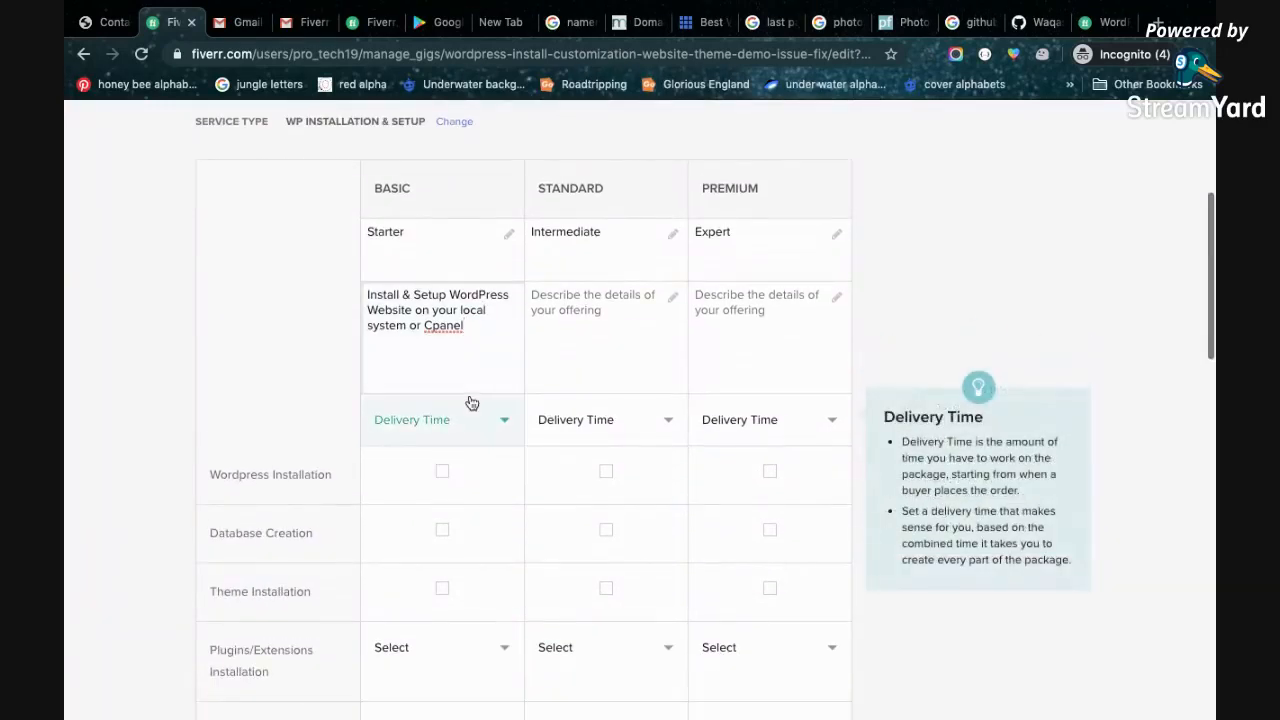
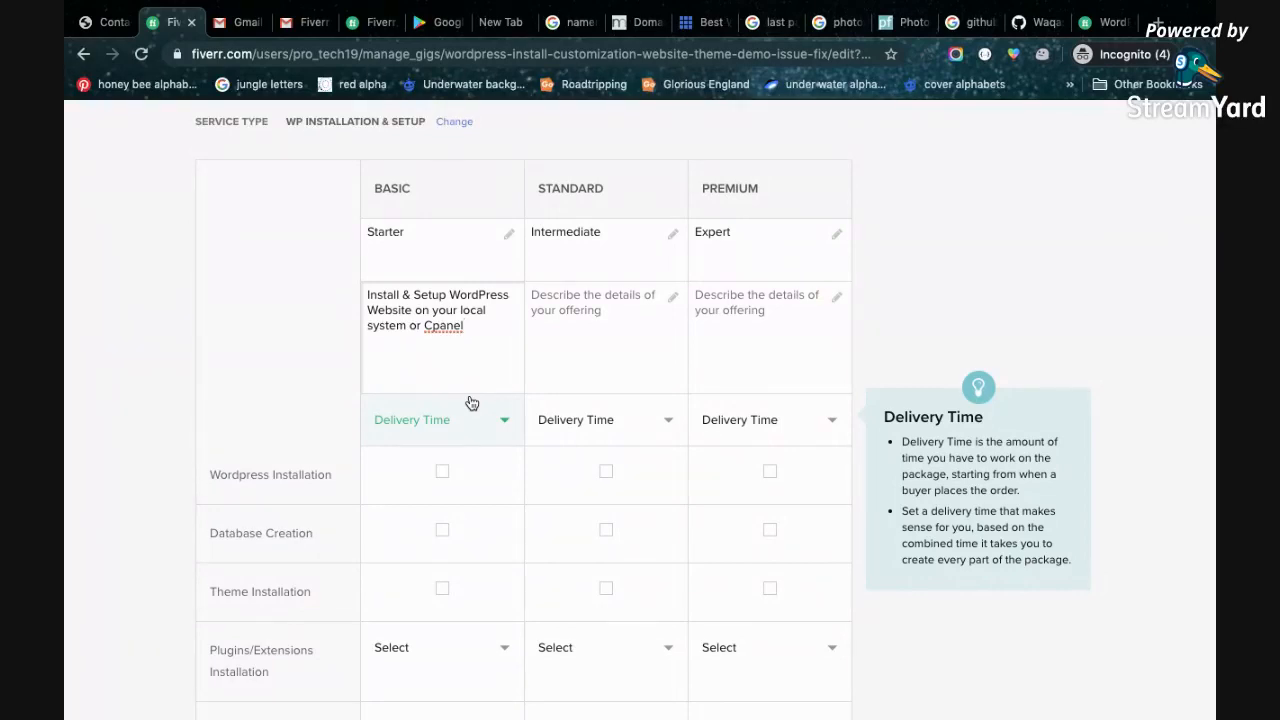
# - Describe the Standard package as adding content to the website, including the starter package
pyautogui.click(615, 322)
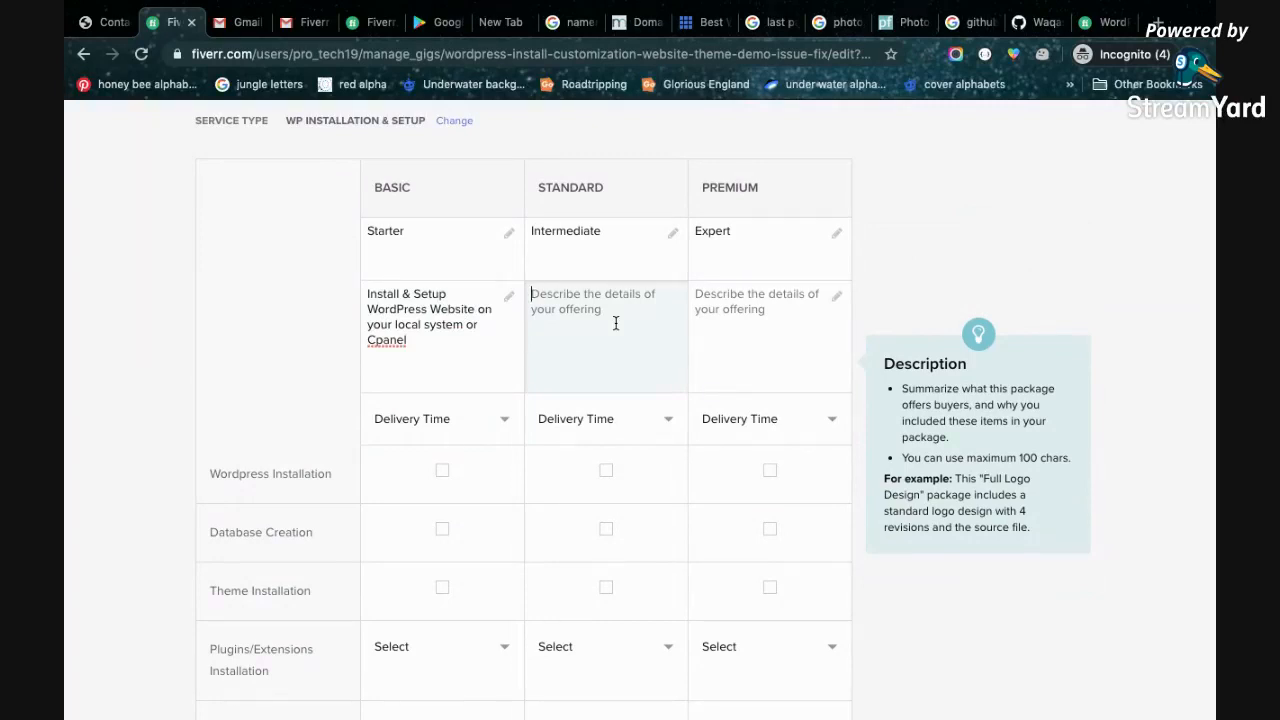
pyautogui.write('Migrate or ')
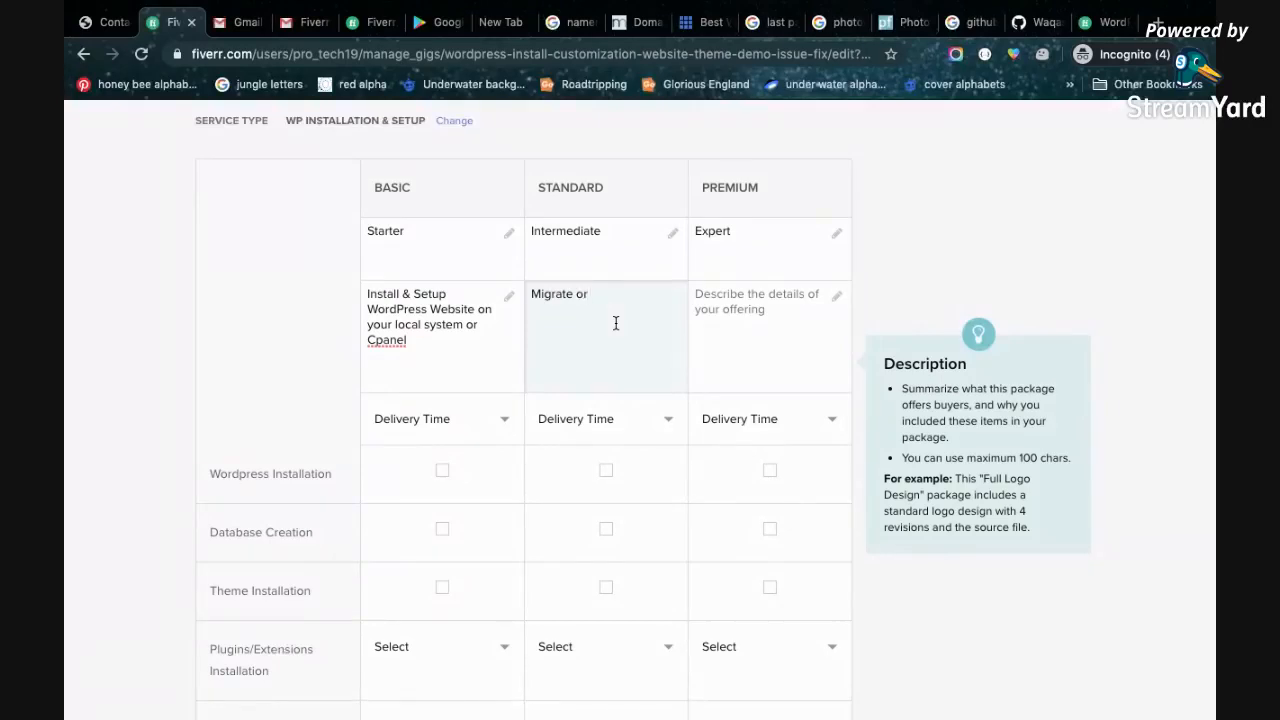
pyautogui.write('En')
pyautogui.press('BackSpace')
pyautogui.press('BackSpace')
pyautogui.write('Add content to your website ')
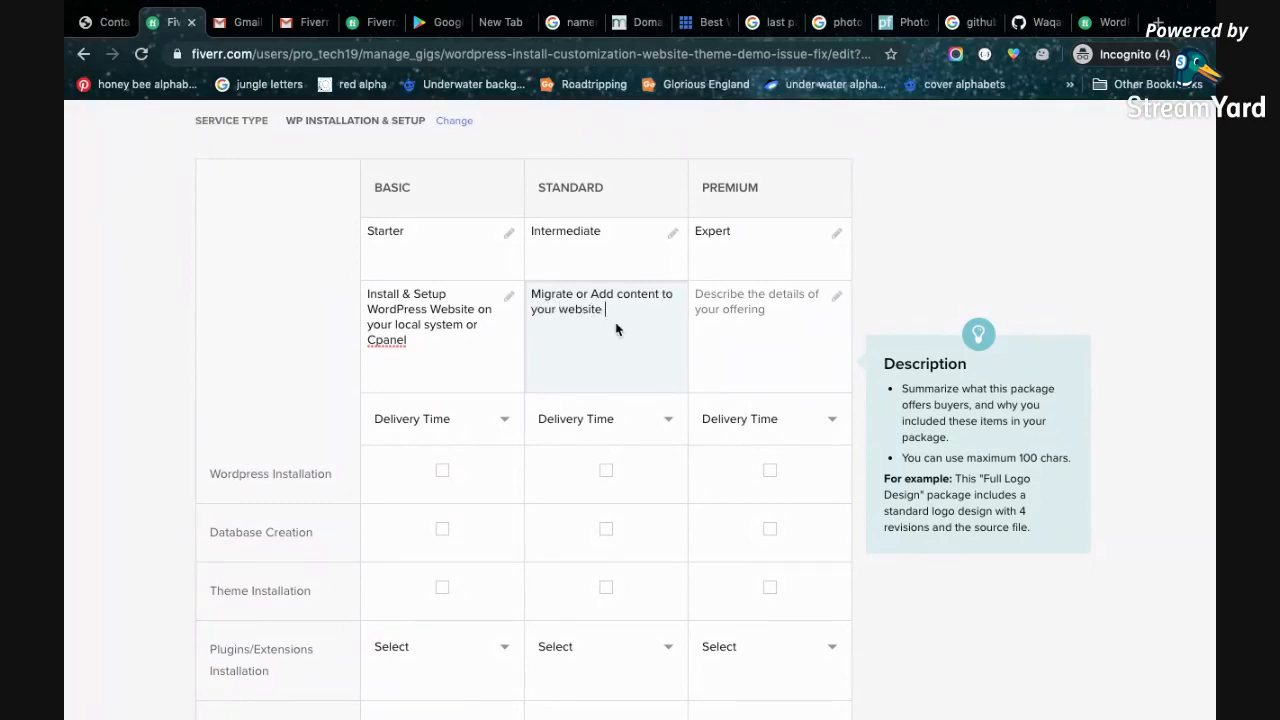
pyautogui.write('also inincluding starter package')
# - Begin the Premium package description with 'Customize'
pyautogui.click(735, 337)
pyautogui.click(736, 337)
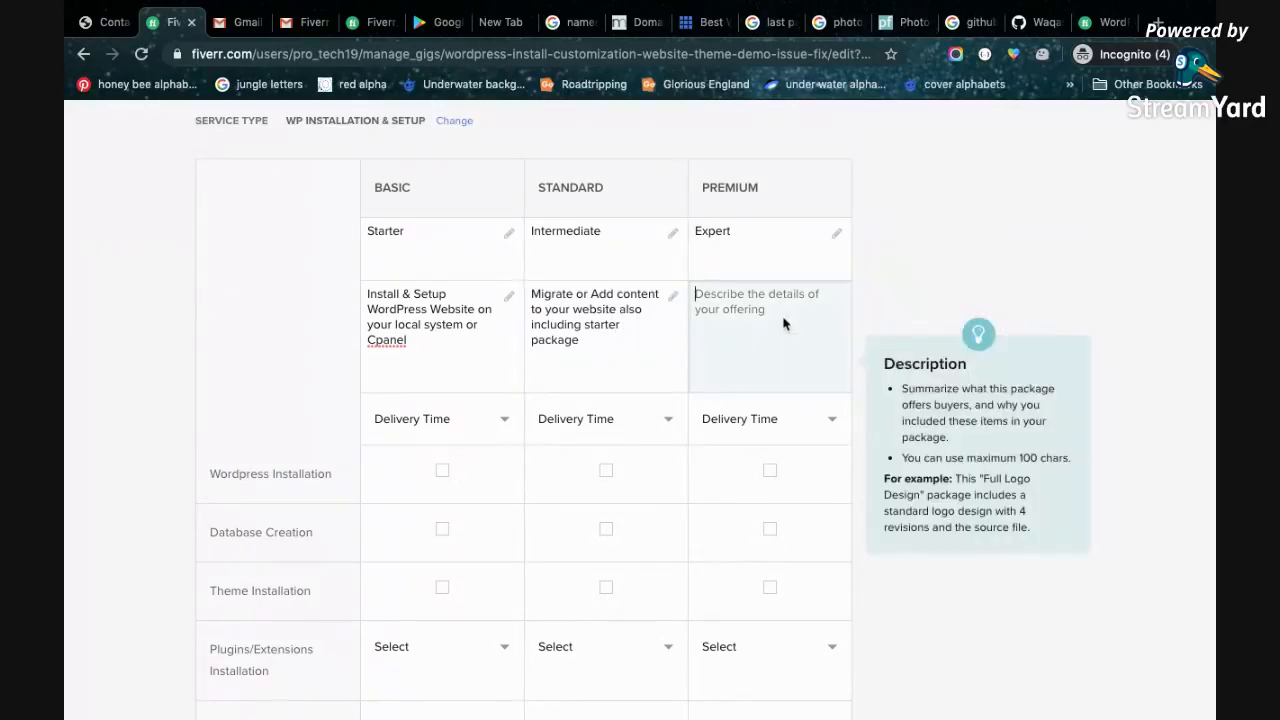
pyautogui.write('Custo')
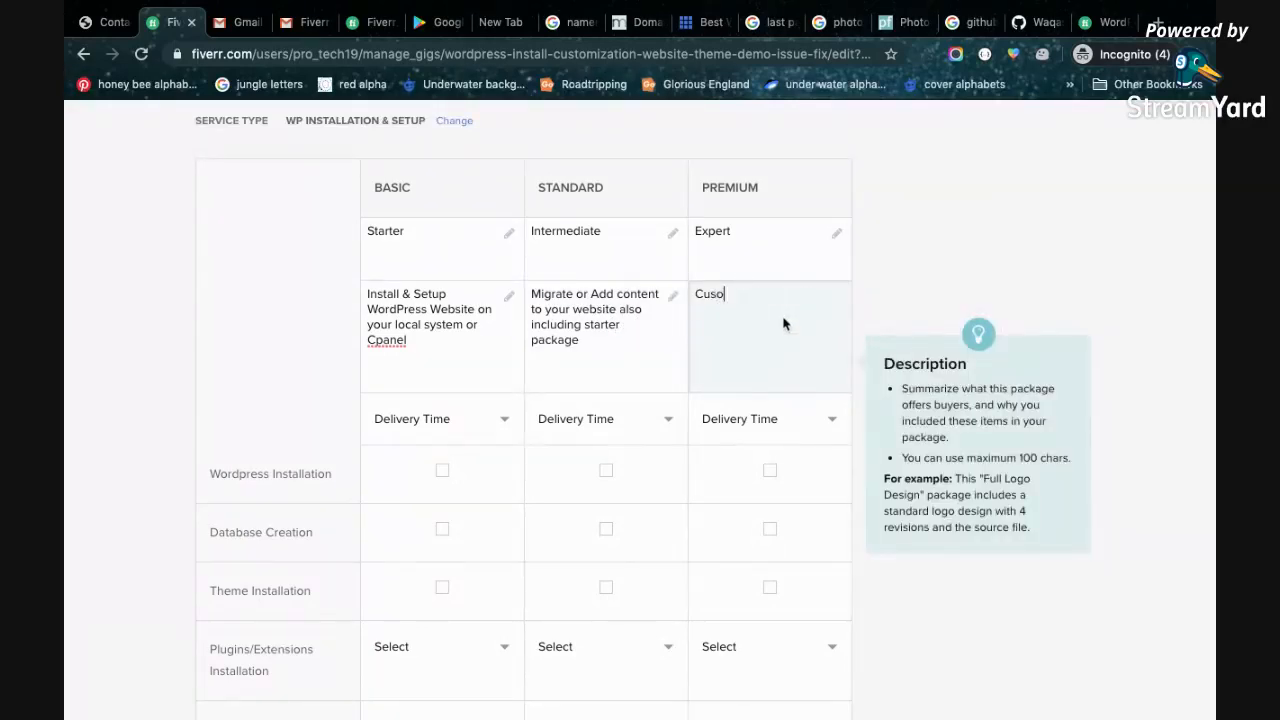
pyautogui.write('mize')
pyautogui.scroll(2, 784, 323)
pyautogui.scroll(-1, 771, 329)
pyautogui.click(771, 324)
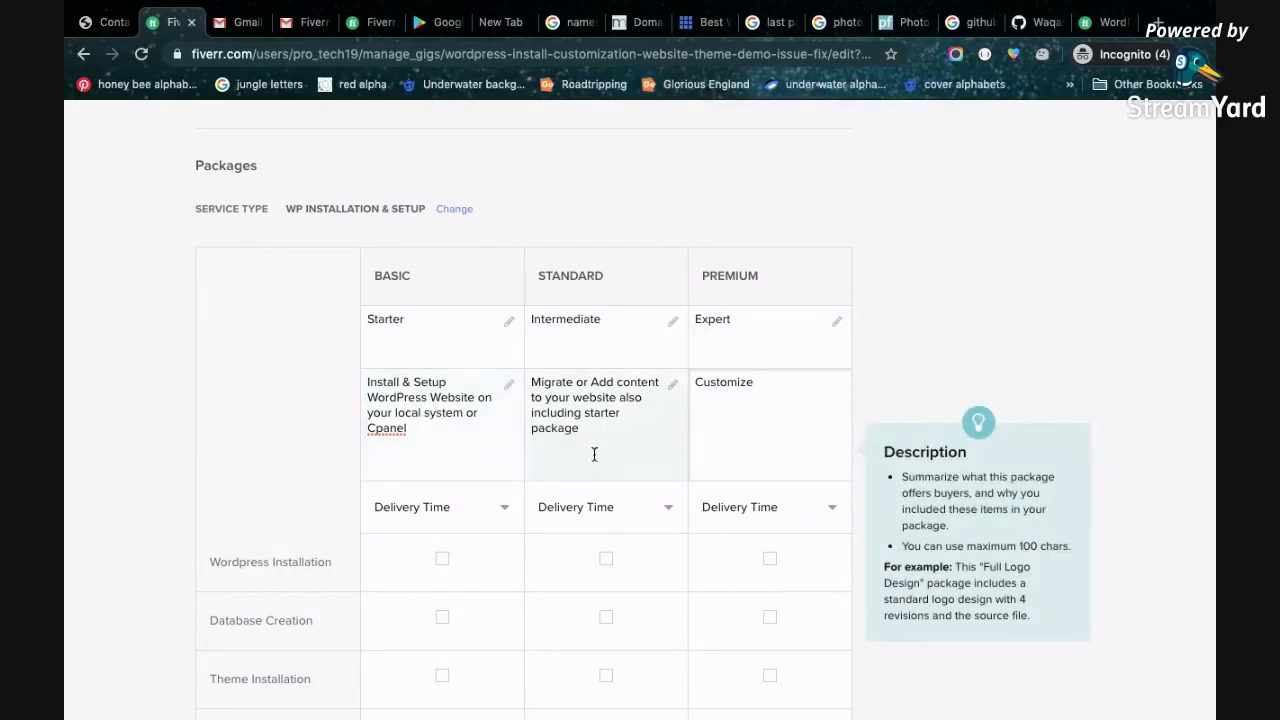
# - Replace the Standard description with 'Install all required plugins and setup theme & import demo content'
pyautogui.moveTo(592, 448); pyautogui.dragTo(518, 362)
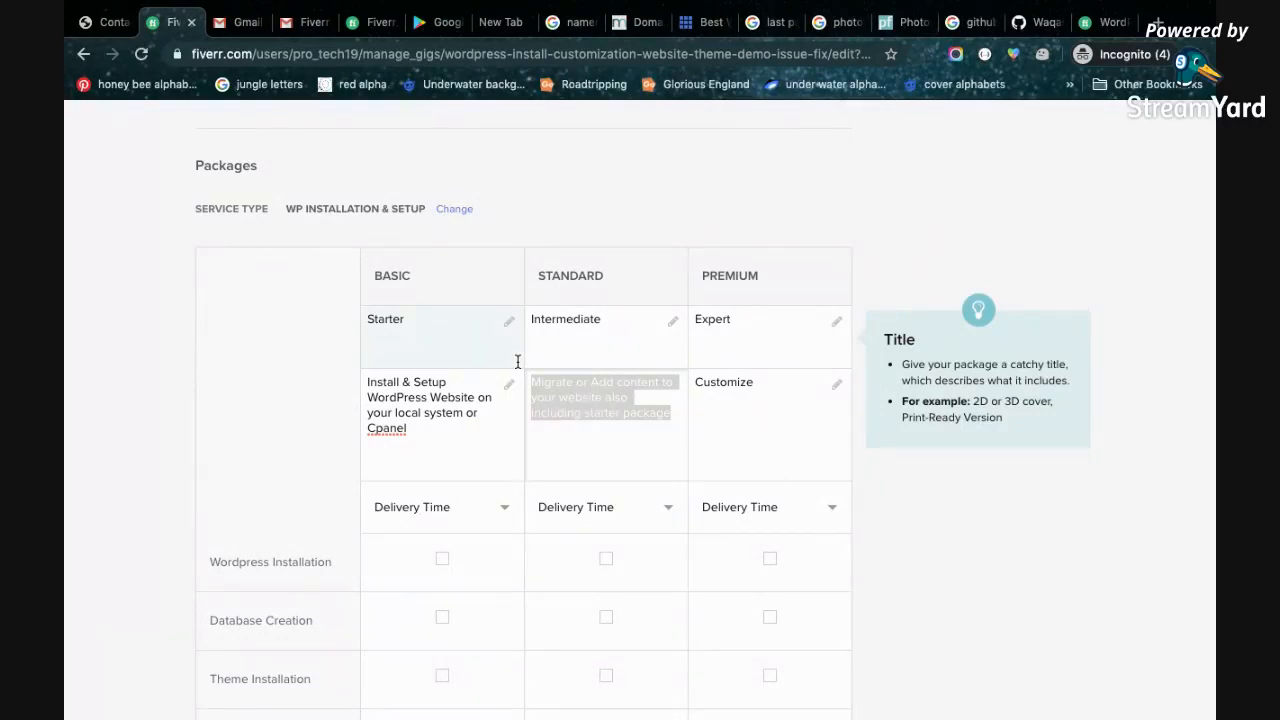
pyautogui.press('BackSpace')
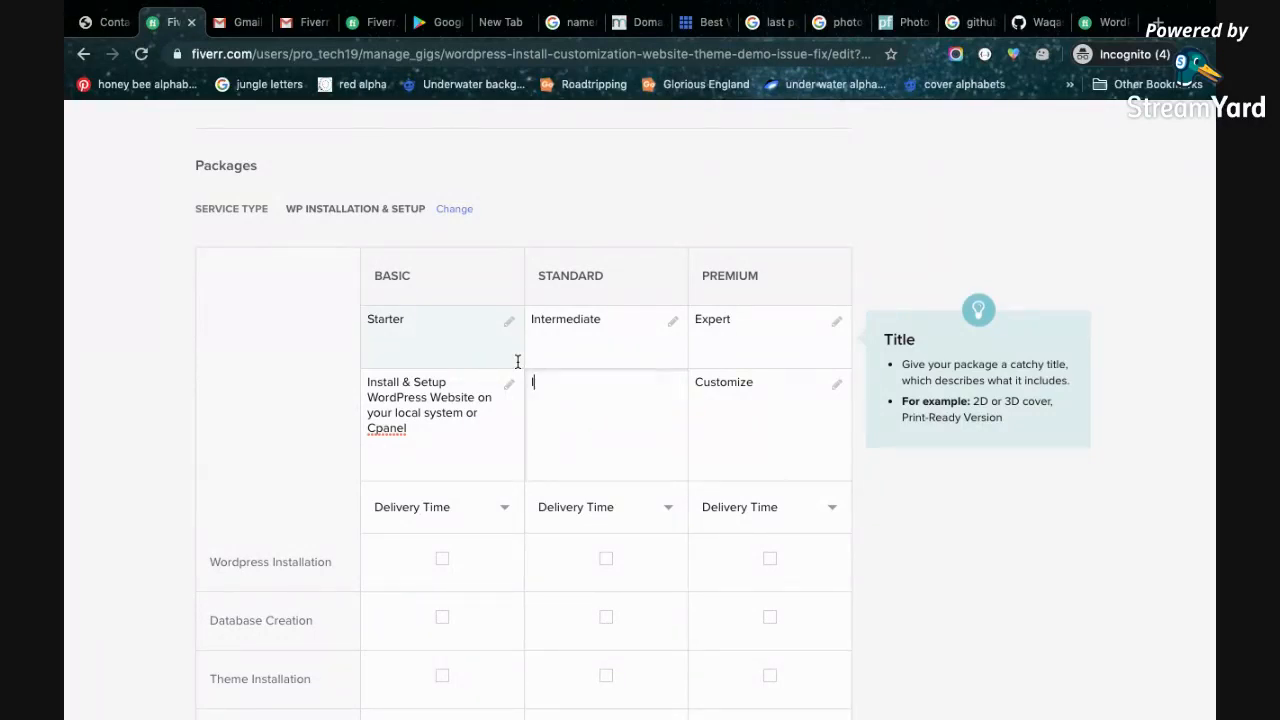
pyautogui.write('Install Re')
pyautogui.press('BackSpace')
pyautogui.press('BackSpace')
pyautogui.write('Reqiuore')
pyautogui.press('BackSpace')
pyautogui.press('BackSpace')
pyautogui.press('BackSpace')
pyautogui.press('BackSpace')
pyautogui.press('BackSpace')
pyautogui.press('BackSpace')
pyautogui.press('BackSpace')
pyautogui.write('all requor')
pyautogui.press('BackSpace')
pyautogui.press('BackSpace')
pyautogui.write('ired plugins and t')
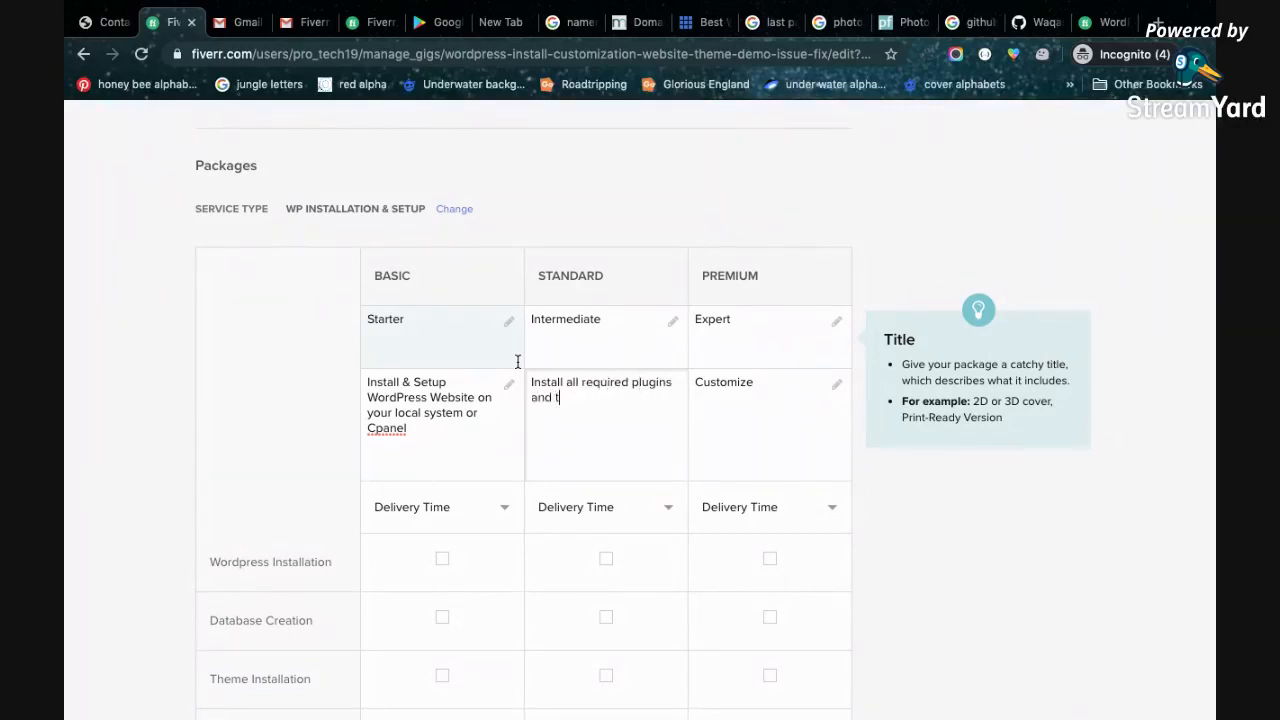
pyautogui.press('BackSpace')
pyautogui.write('setpu')
pyautogui.press('BackSpace')
pyautogui.press('BackSpace')
pyautogui.press('BackSpace')
pyautogui.write('up theme & import deo')
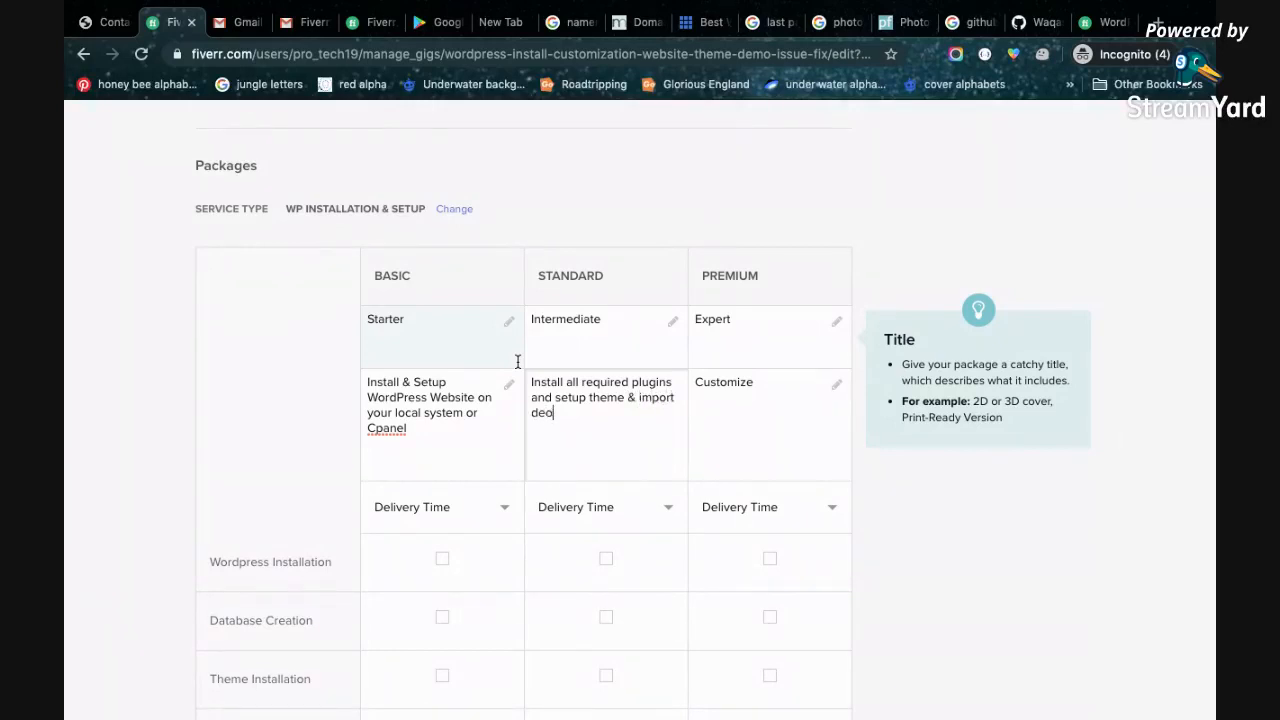
pyautogui.press('BackSpace')
pyautogui.write('mo content')
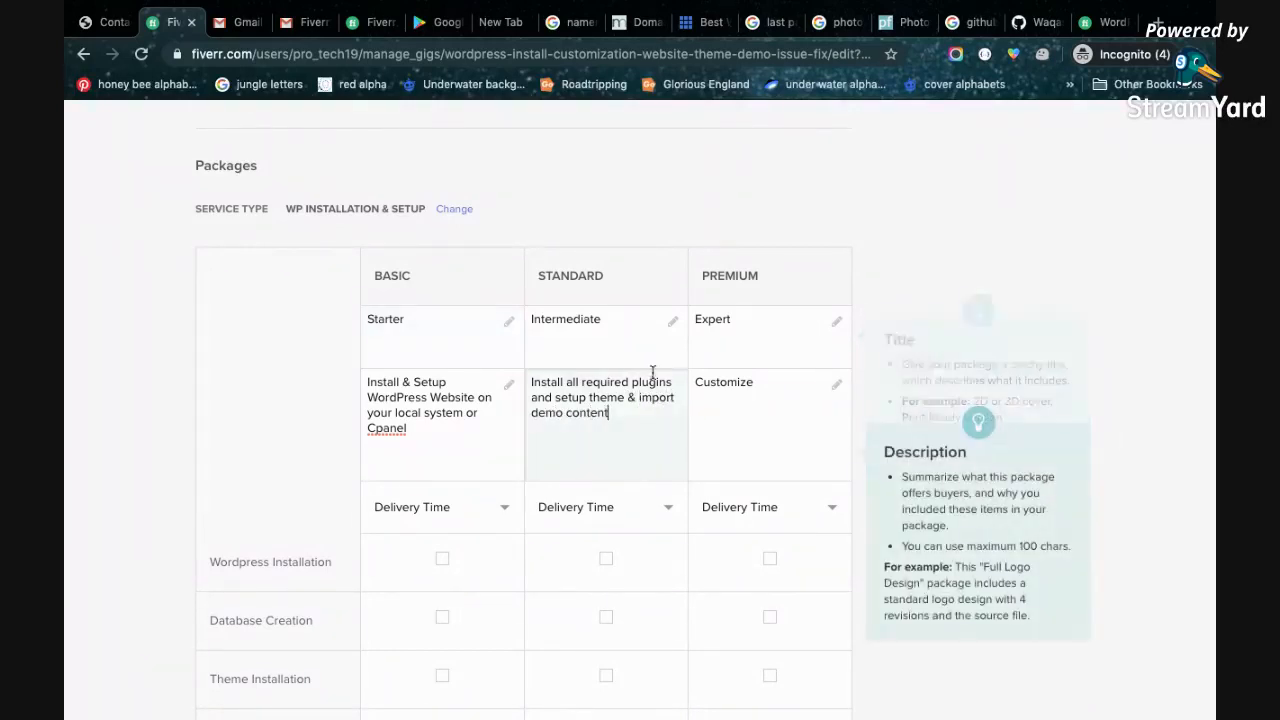
# - Select the 'Customize' text in the Premium description
pyautogui.click(760, 400)
pyautogui.hotkey('ctrl', 'a')
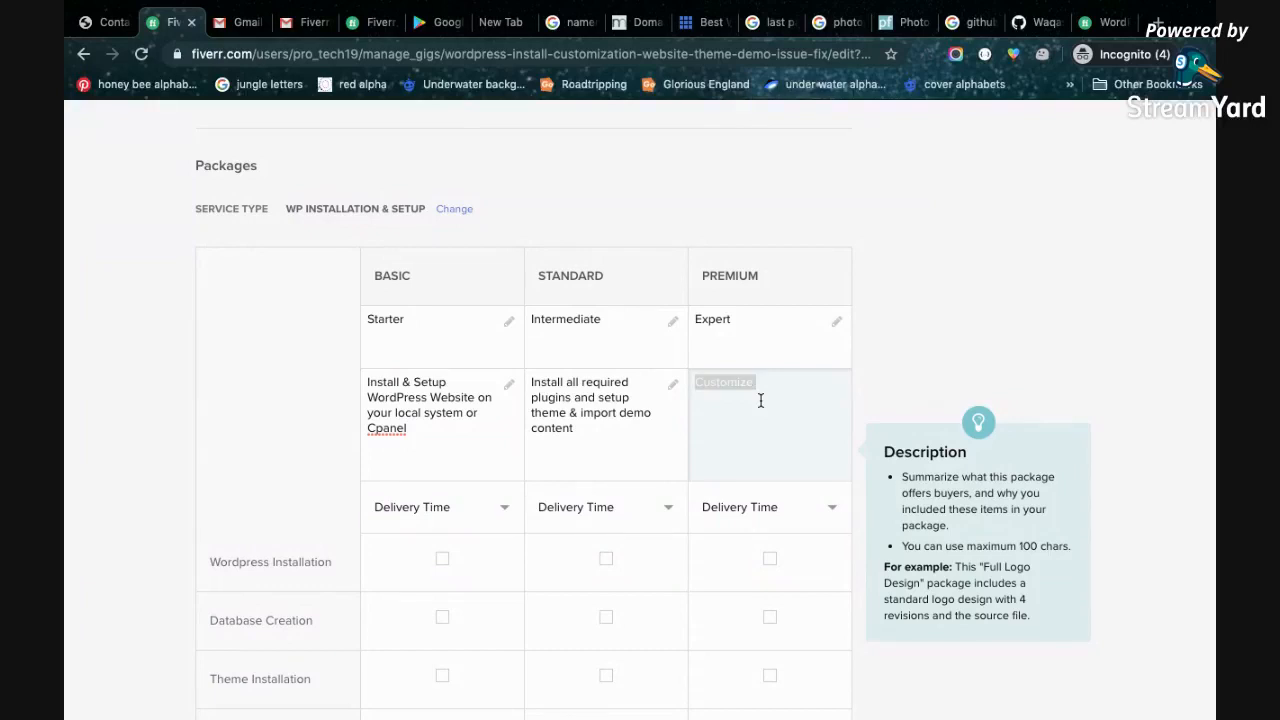
pyautogui.scroll(1, 760, 400)
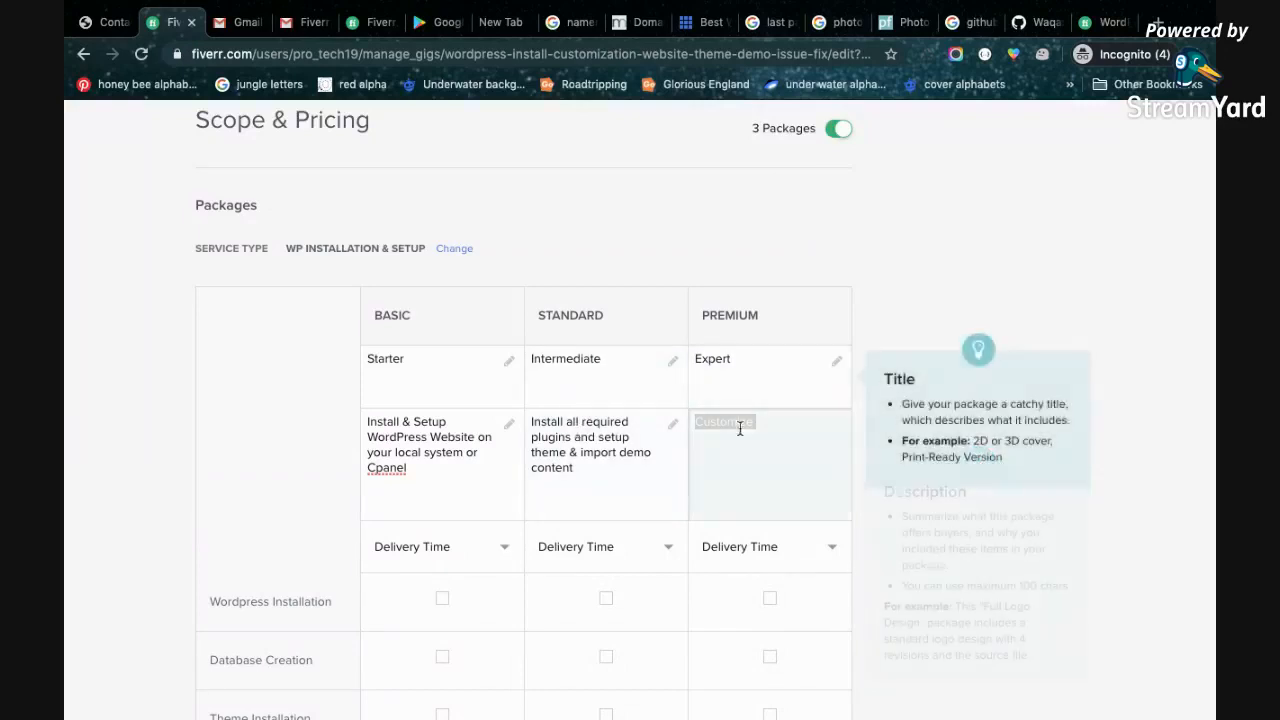
# - Rewrite the Premium description as 'Replace Content in Website, Create new pages & customize one page &'
pyautogui.click(785, 430)
pyautogui.press('super+a')
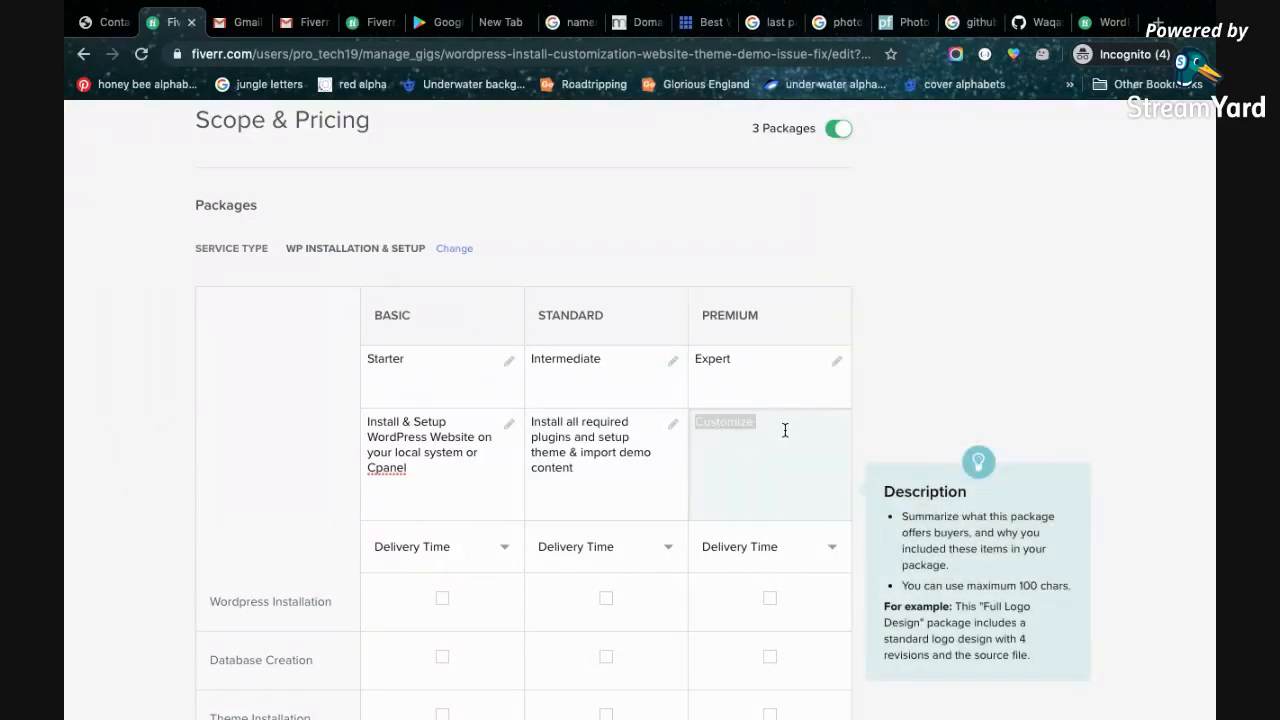
pyautogui.write('A')
pyautogui.press('BackSpace')
pyautogui.write('Replace')
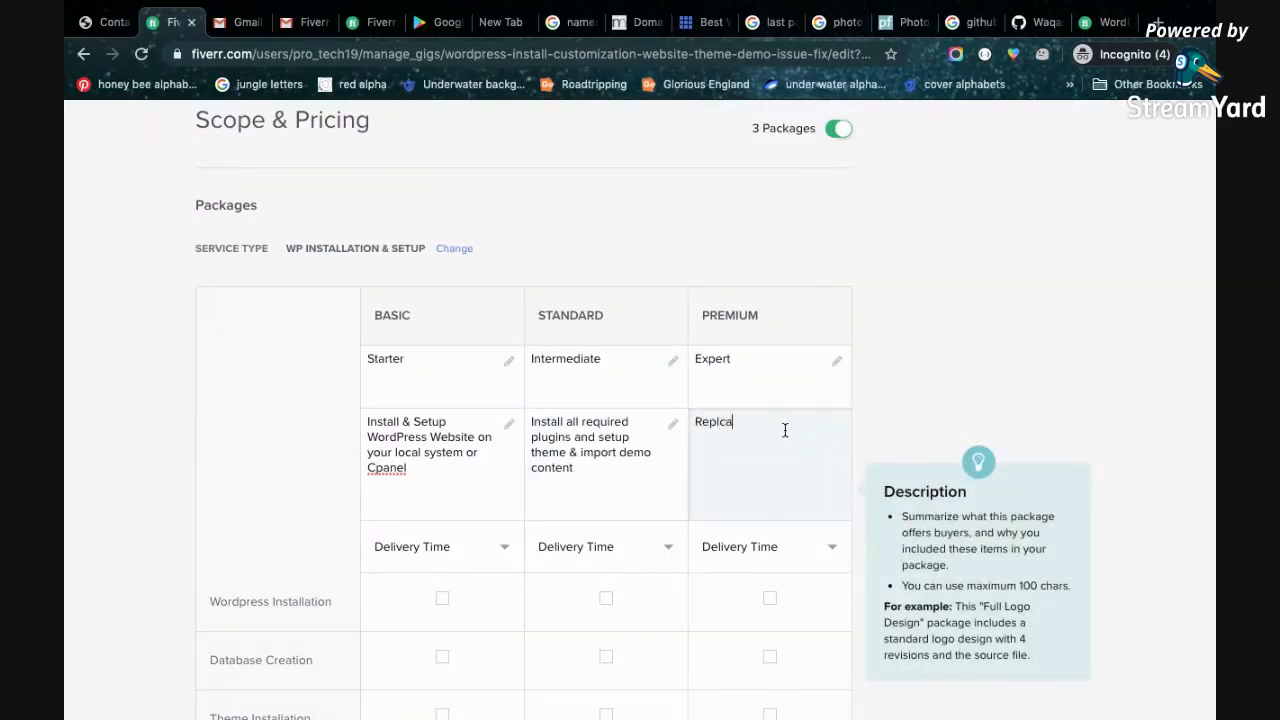
pyautogui.write(' demo')
pyautogui.press('BackSpace')
pyautogui.press('BackSpace')
pyautogui.press('BackSpace')
pyautogui.press('BackSpace')
pyautogui.write('Content in ')
pyautogui.write('Website, Crea')
pyautogui.write('te a')
pyautogui.write('ew pages ')
pyautogui.write('& ')
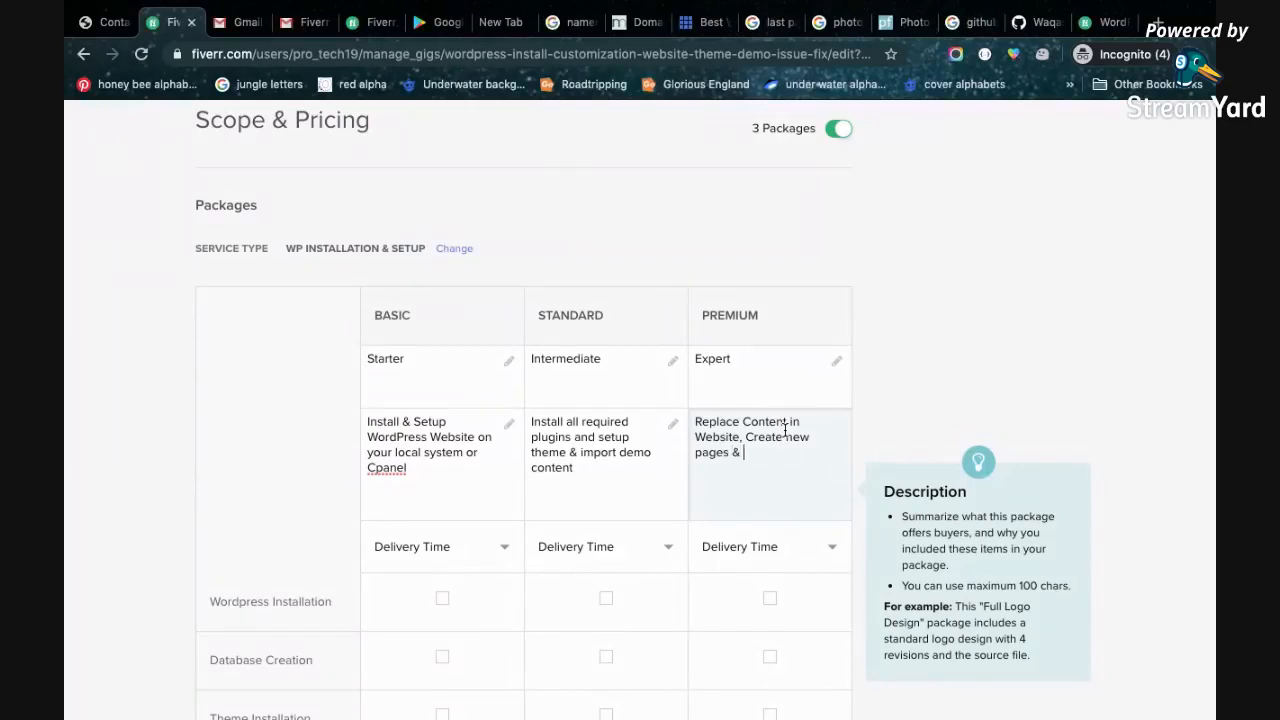
pyautogui.write('cus')
pyautogui.press('BackSpace')
pyautogui.press('BackSpace')
pyautogui.press('BackSpace')
pyautogui.write('cusot')
pyautogui.write('mize')
pyautogui.press('BackSpace')
pyautogui.press('BackSpace')
pyautogui.press('BackSpace')
pyautogui.press('BackSpace')
pyautogui.press('BackSpace')
pyautogui.press('BackSpace')
pyautogui.press('BackSpace')
pyautogui.write('tomize ho')
pyautogui.press('BackSpace')
pyautogui.press('BackSpace')
pyautogui.write('tomize one page ')
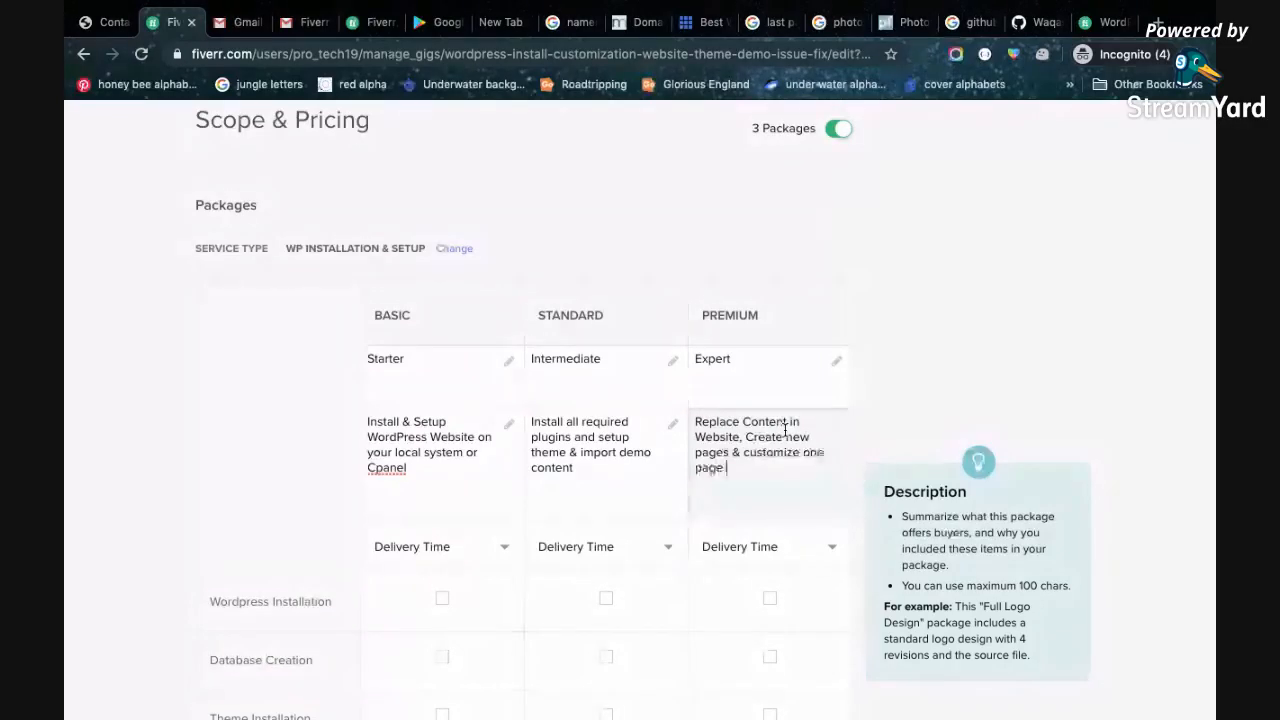
pyautogui.write('&')
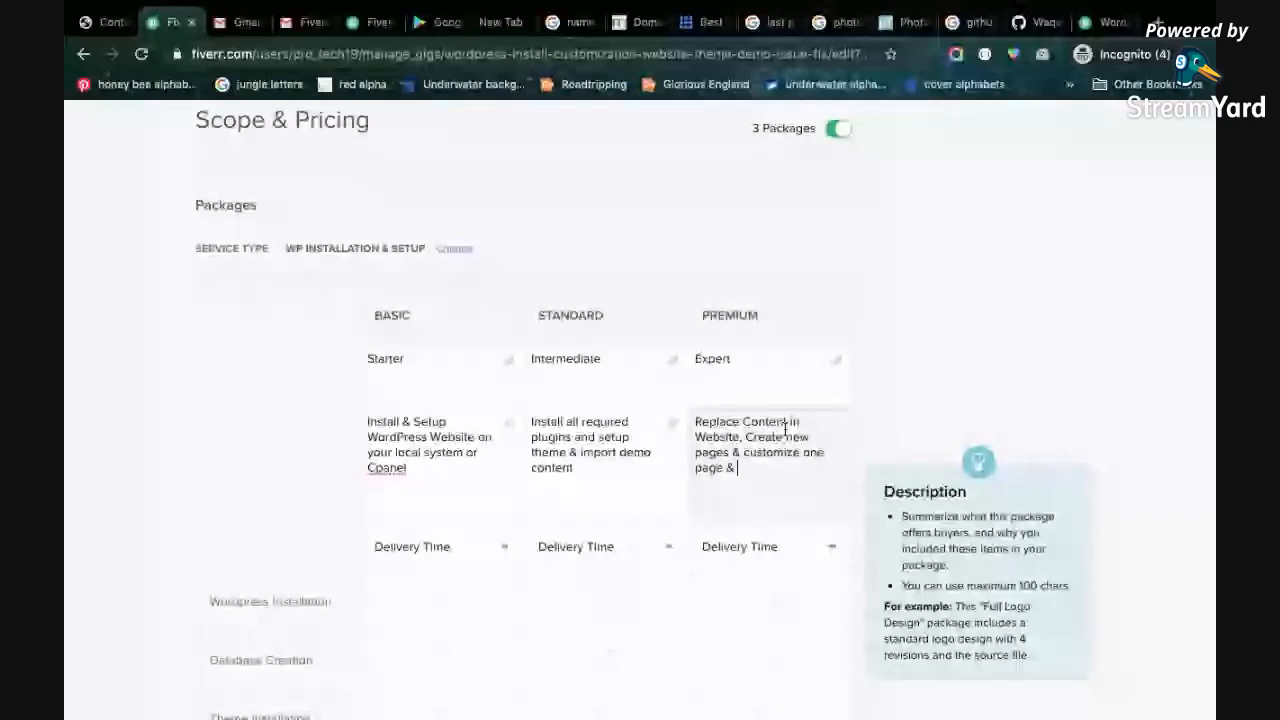
# - Change the ampersand after 'pages' to a comma and end with 'add a lead form'
pyautogui.press('Up')
pyautogui.press('BackSpace')
pyautogui.press('BackSpace')
pyautogui.press('BackSpace')
pyautogui.write(',')
pyautogui.press('Down')
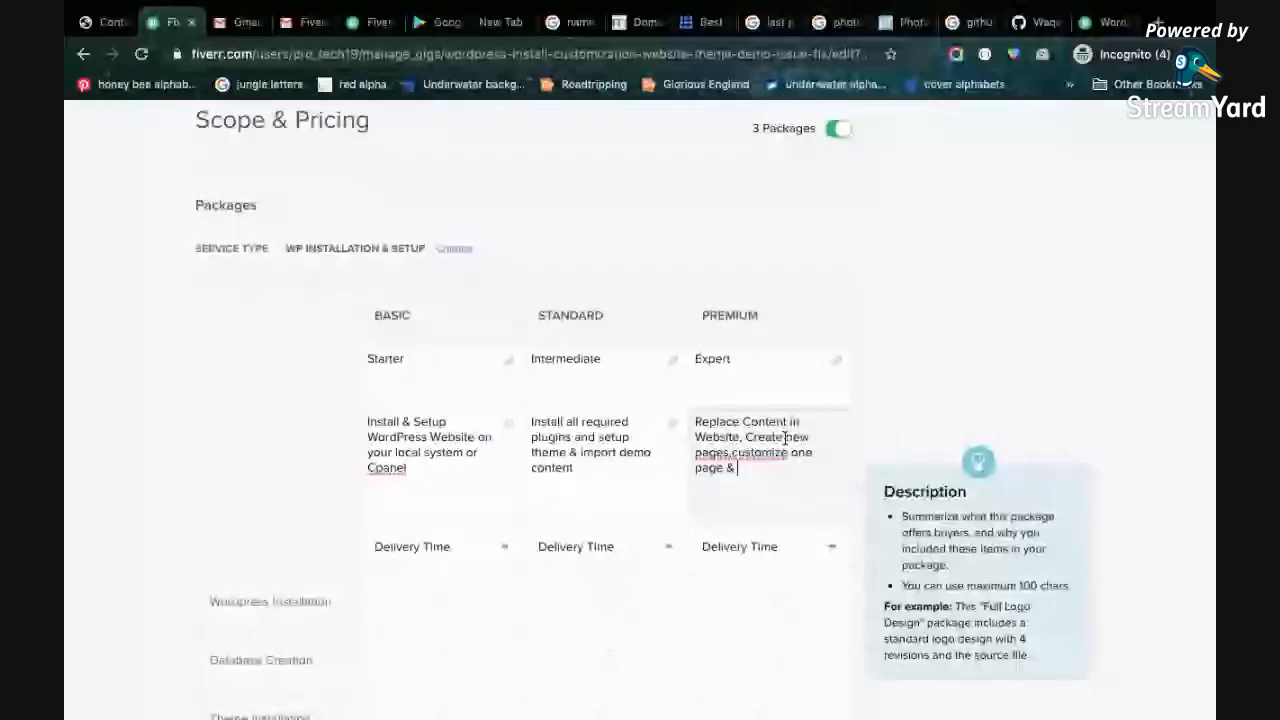
pyautogui.press('Up')
pyautogui.press('Down')
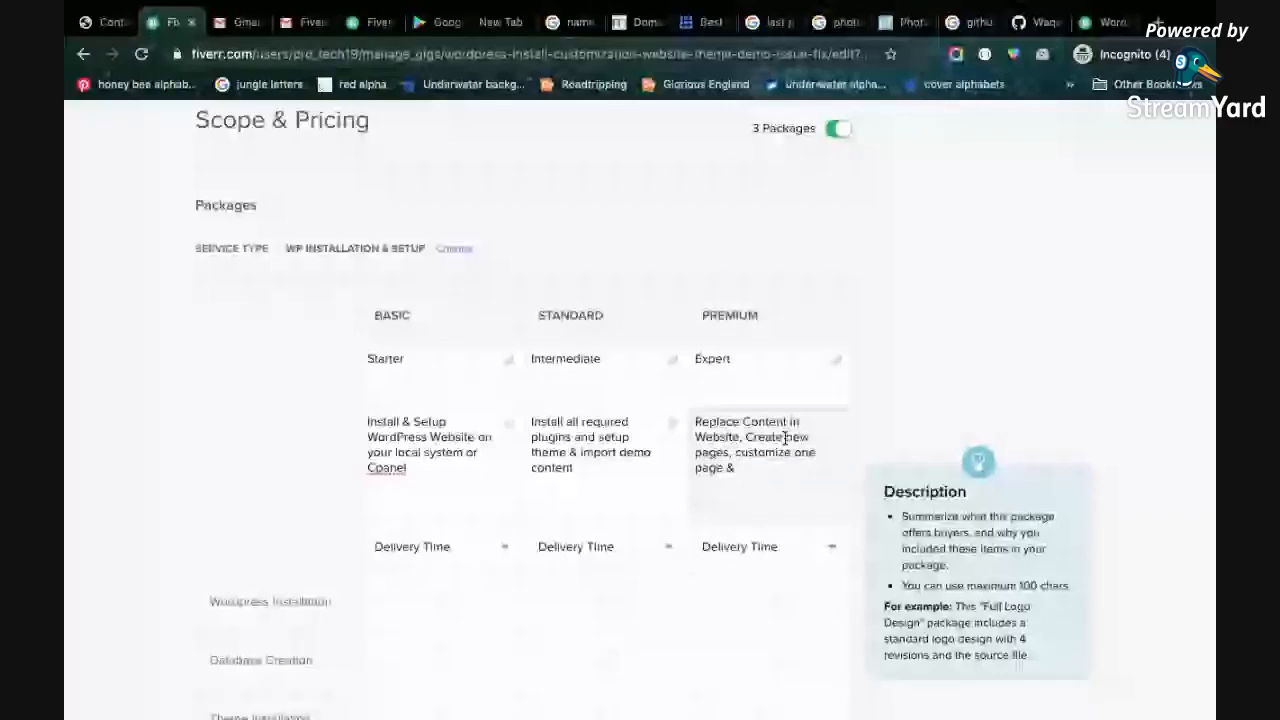
pyautogui.write('add a lead form')
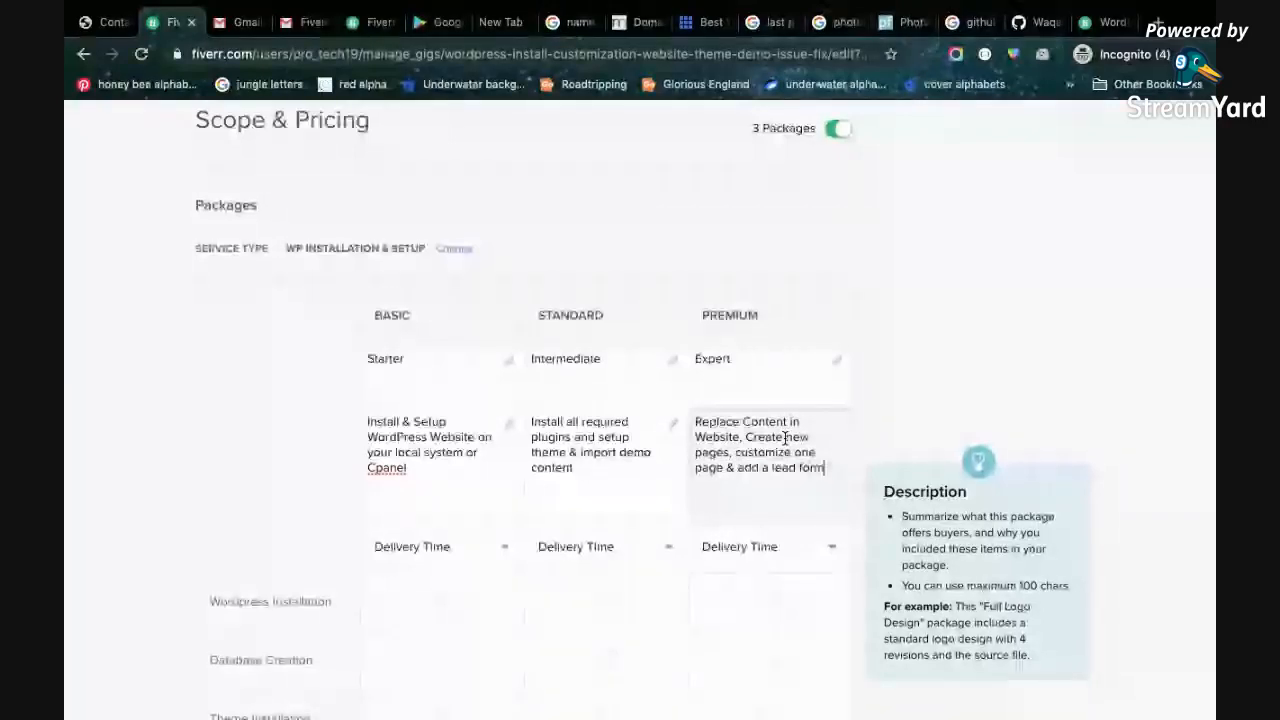
pyautogui.click(966, 214)
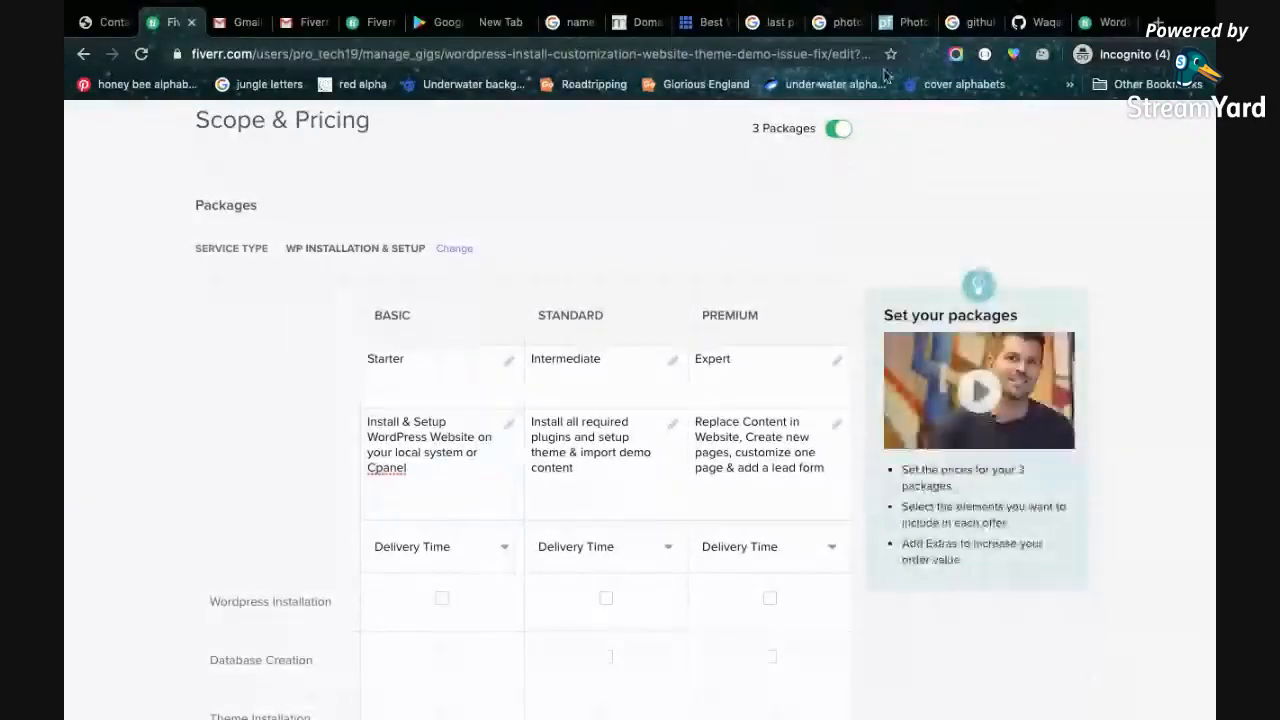
pyautogui.click(1105, 20)
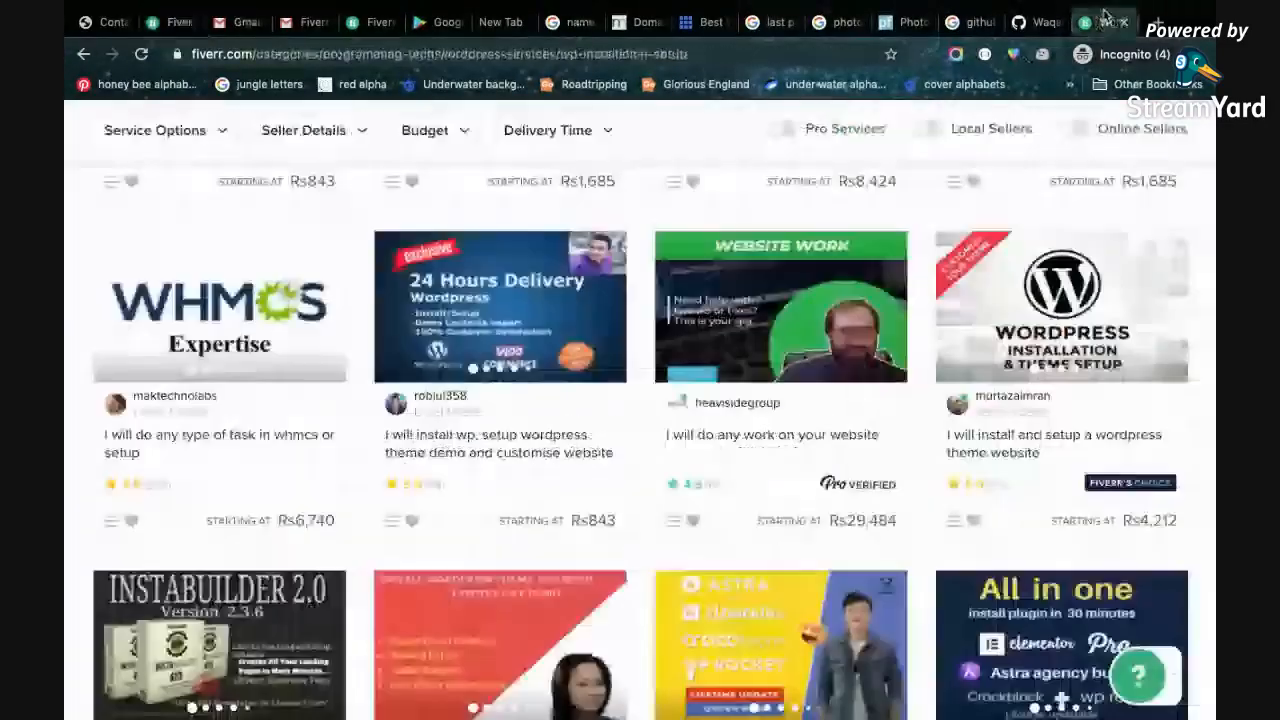
pyautogui.scroll(5, 300, 360)
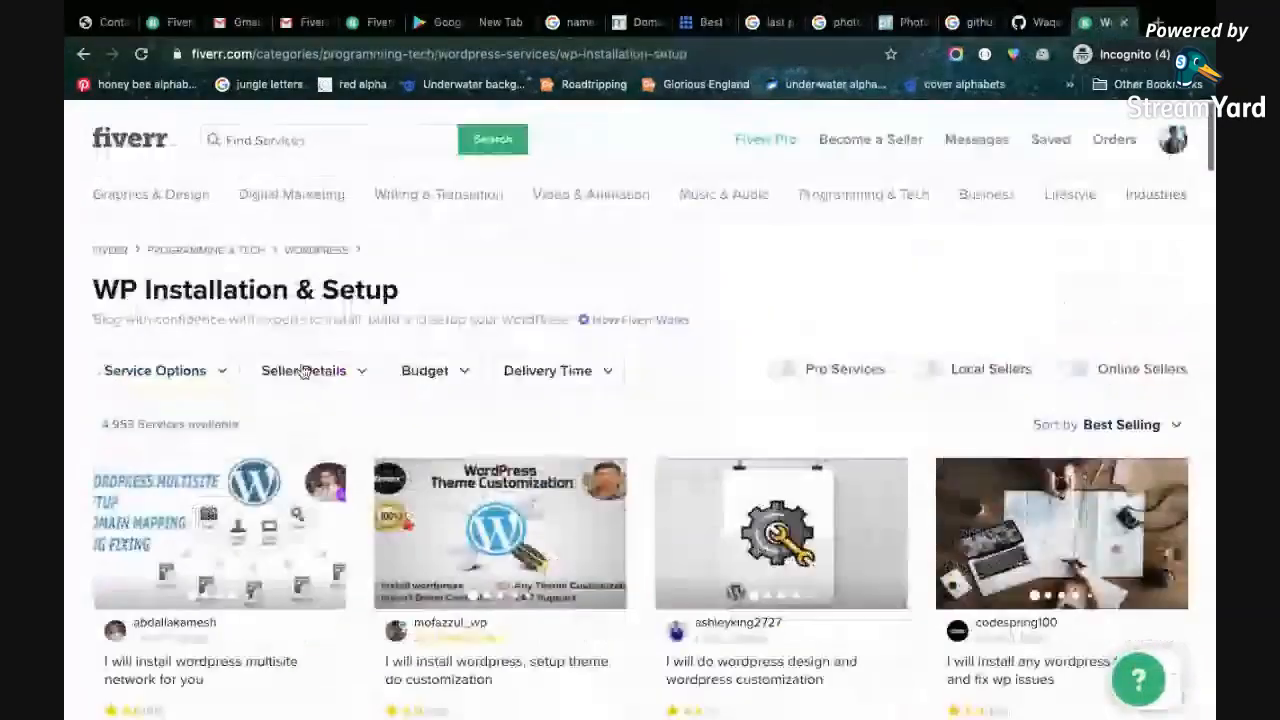
pyautogui.scroll(-1, 290, 365)
pyautogui.click(225, 301)
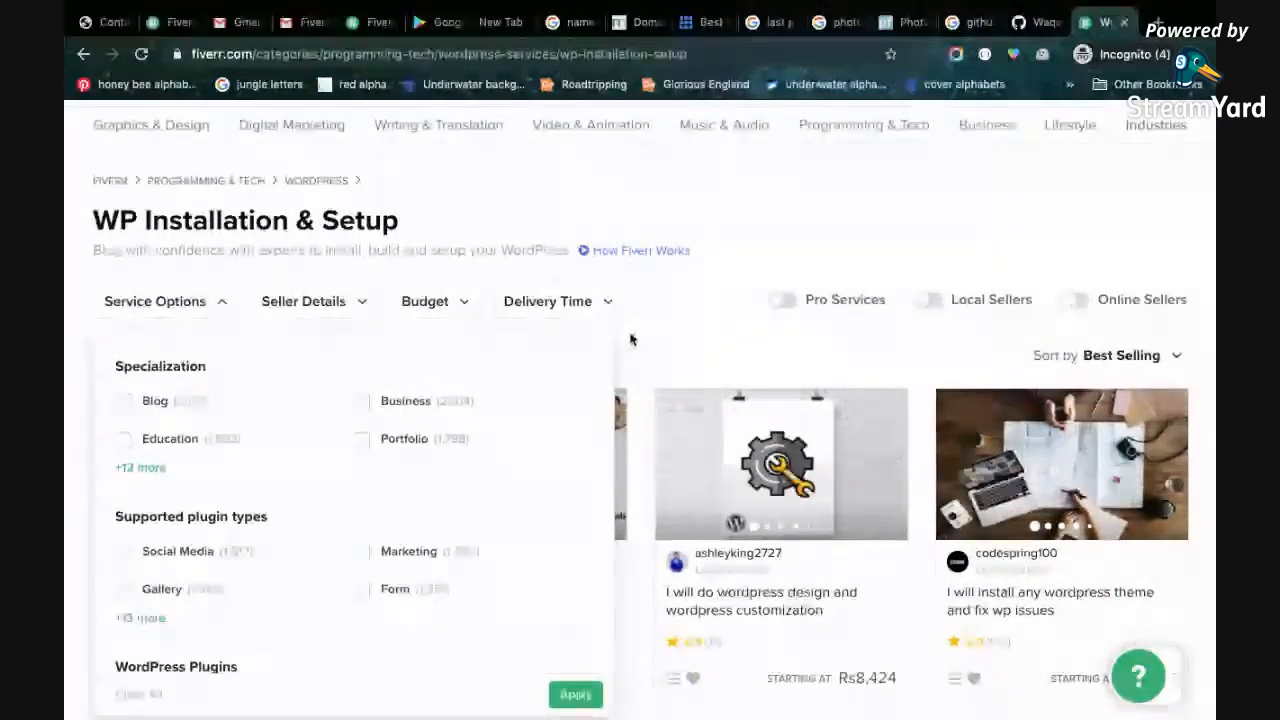
pyautogui.click(586, 301)
pyautogui.click(452, 306)
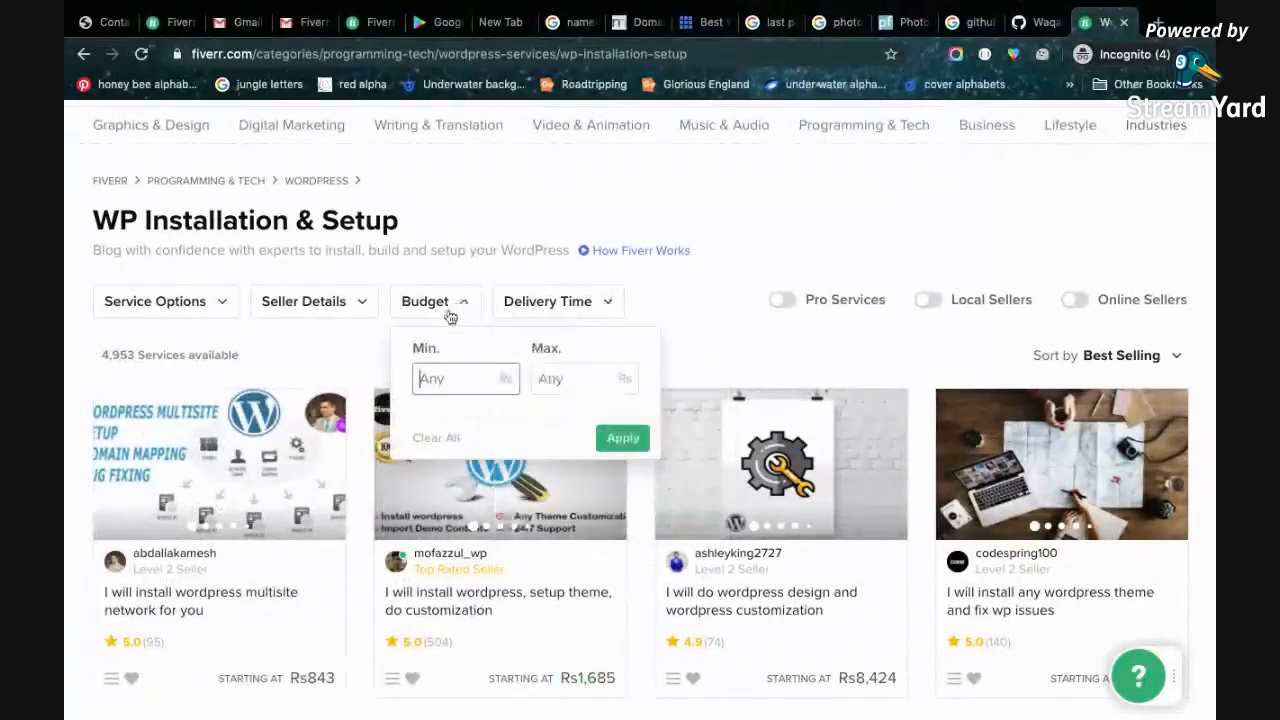
pyautogui.click(348, 300)
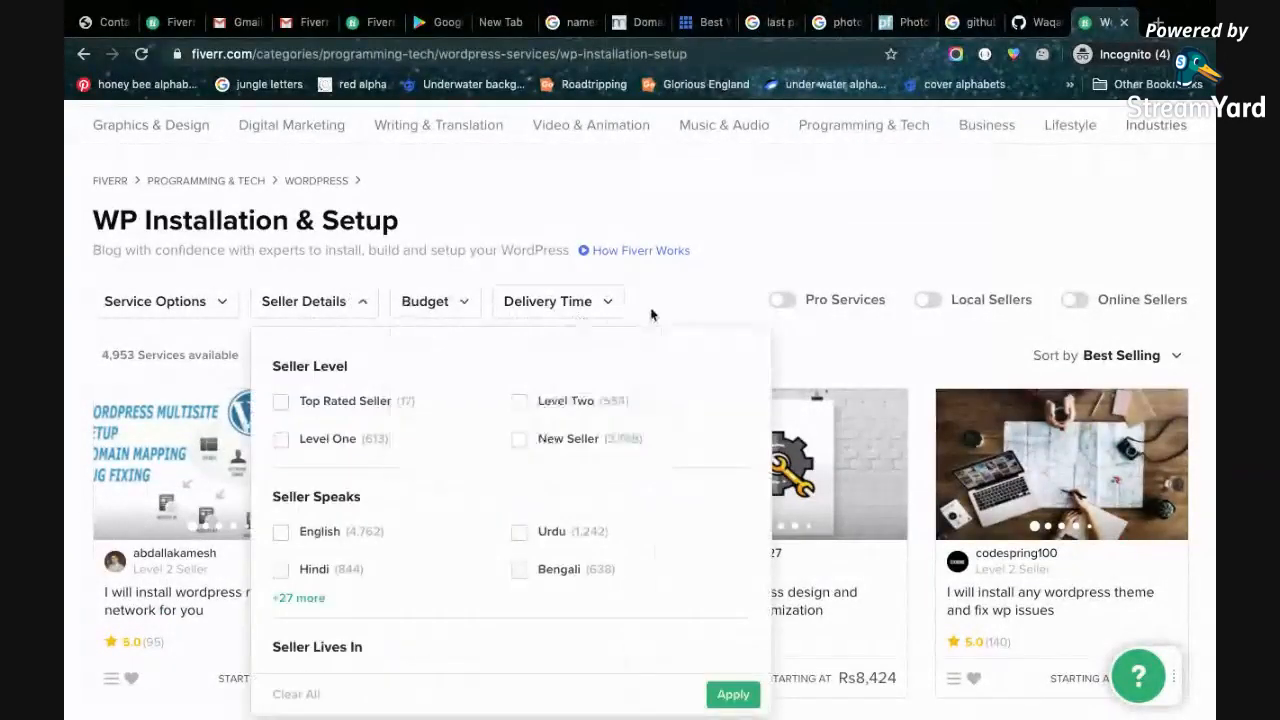
pyautogui.click(663, 309)
pyautogui.scroll(-2, 663, 309)
pyautogui.scroll(2, 700, 368)
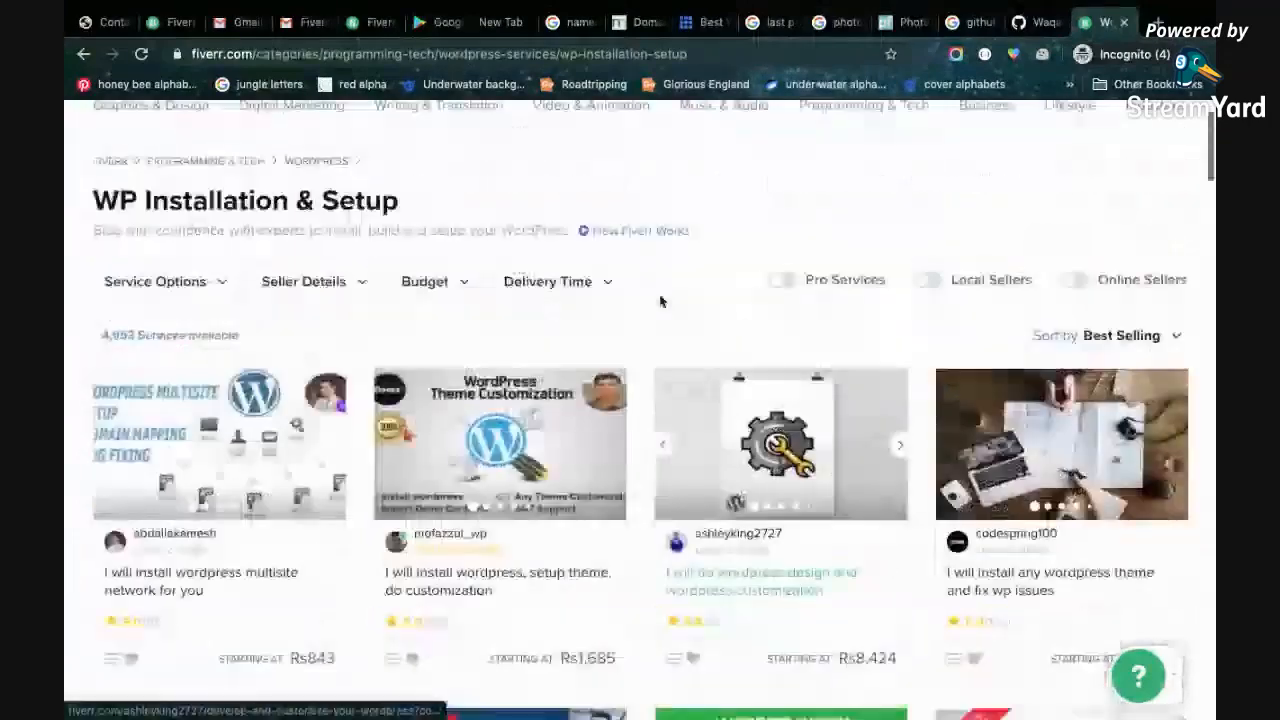
pyautogui.scroll(-3, 700, 340)
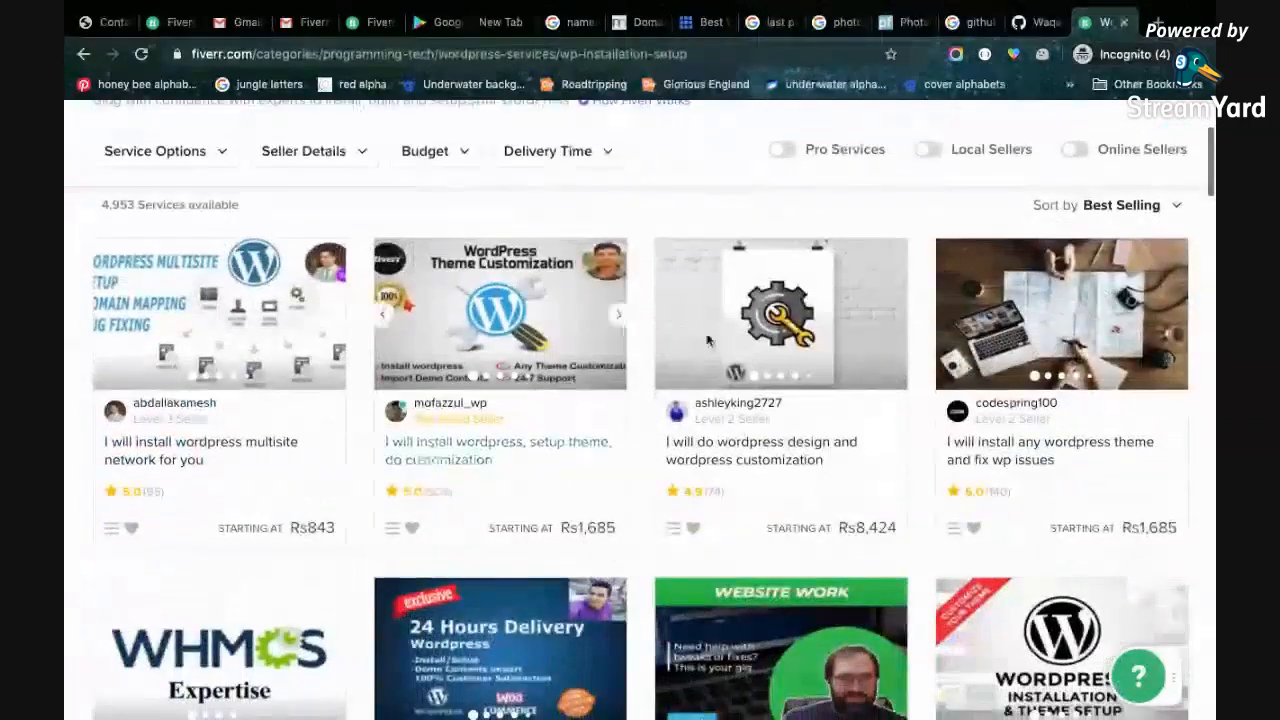
pyautogui.scroll(-7, 830, 388)
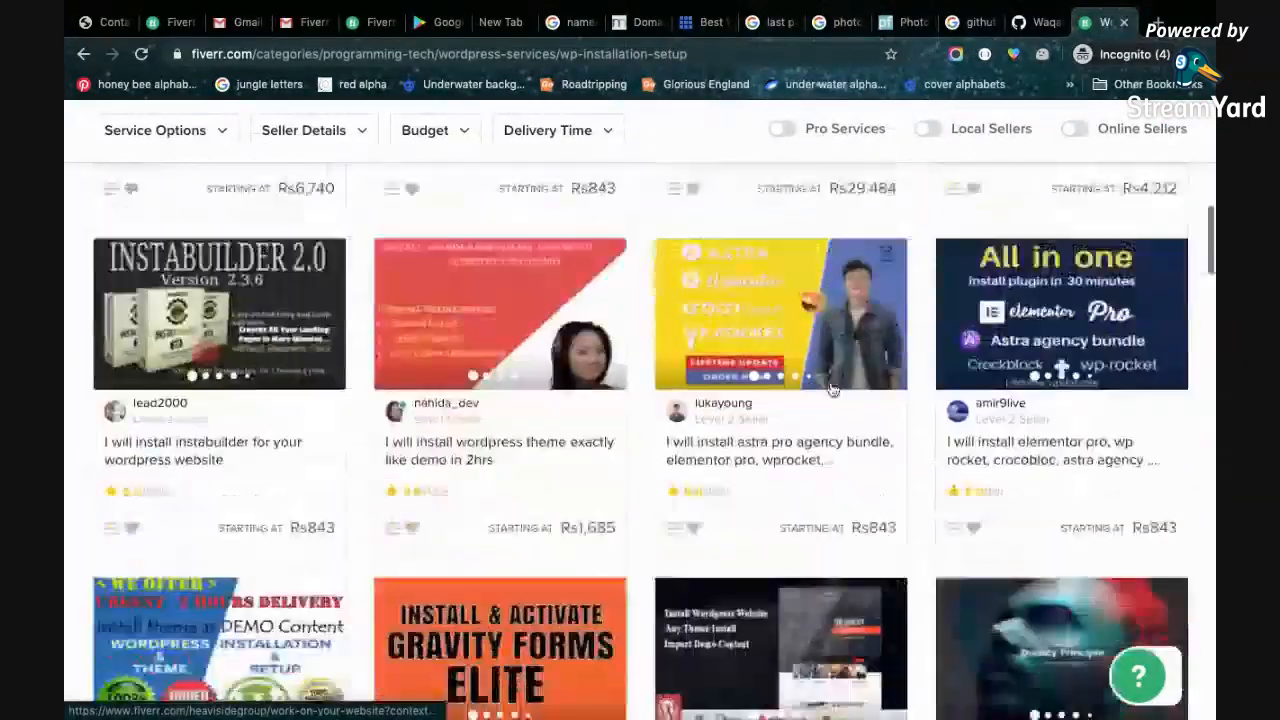
pyautogui.scroll(-5, 830, 388)
pyautogui.scroll(3, 832, 388)
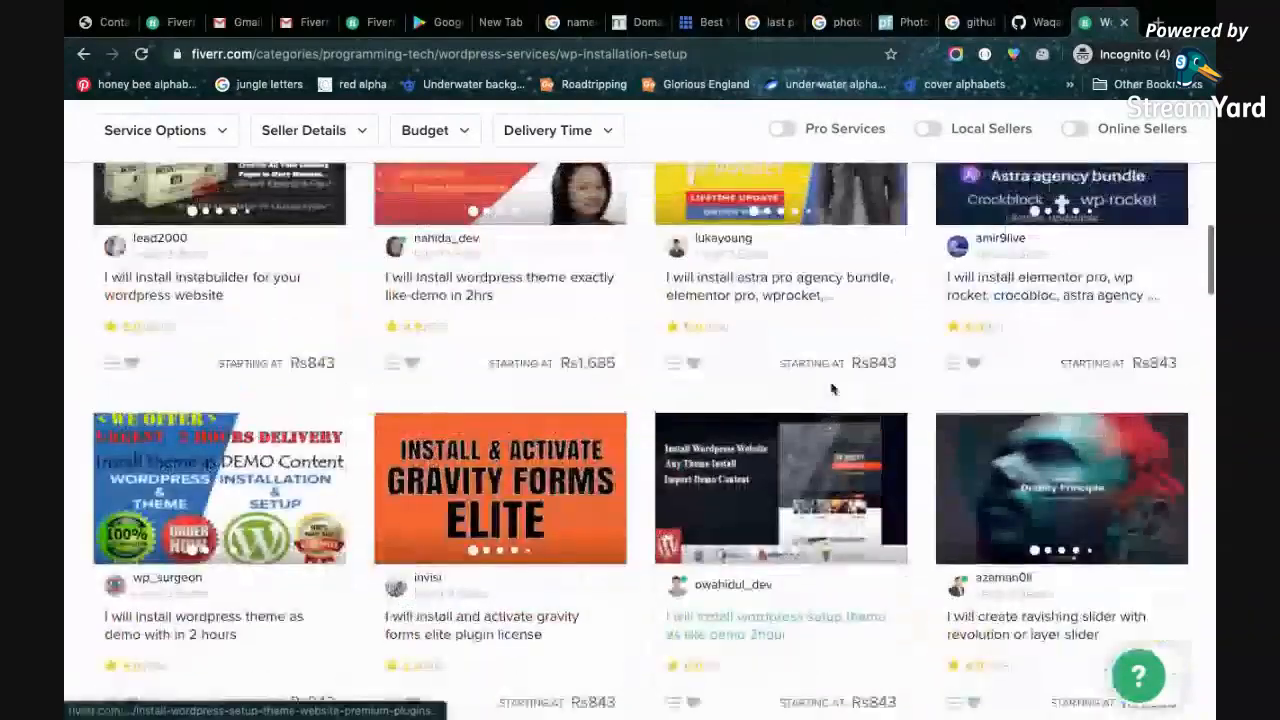
pyautogui.scroll(2, 830, 388)
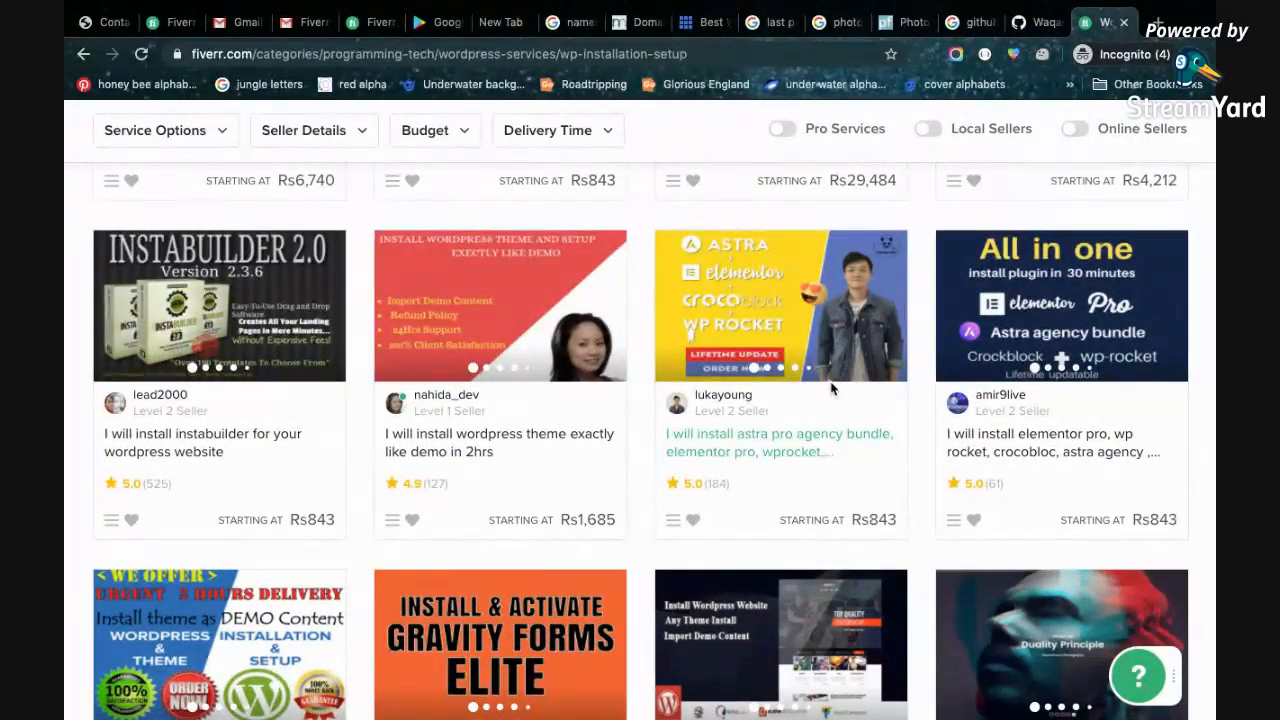
# - Check the Astra Pro agency bundle gig's Rs843 Basic package, then go back to the WP Installation listing
pyautogui.click(828, 445)
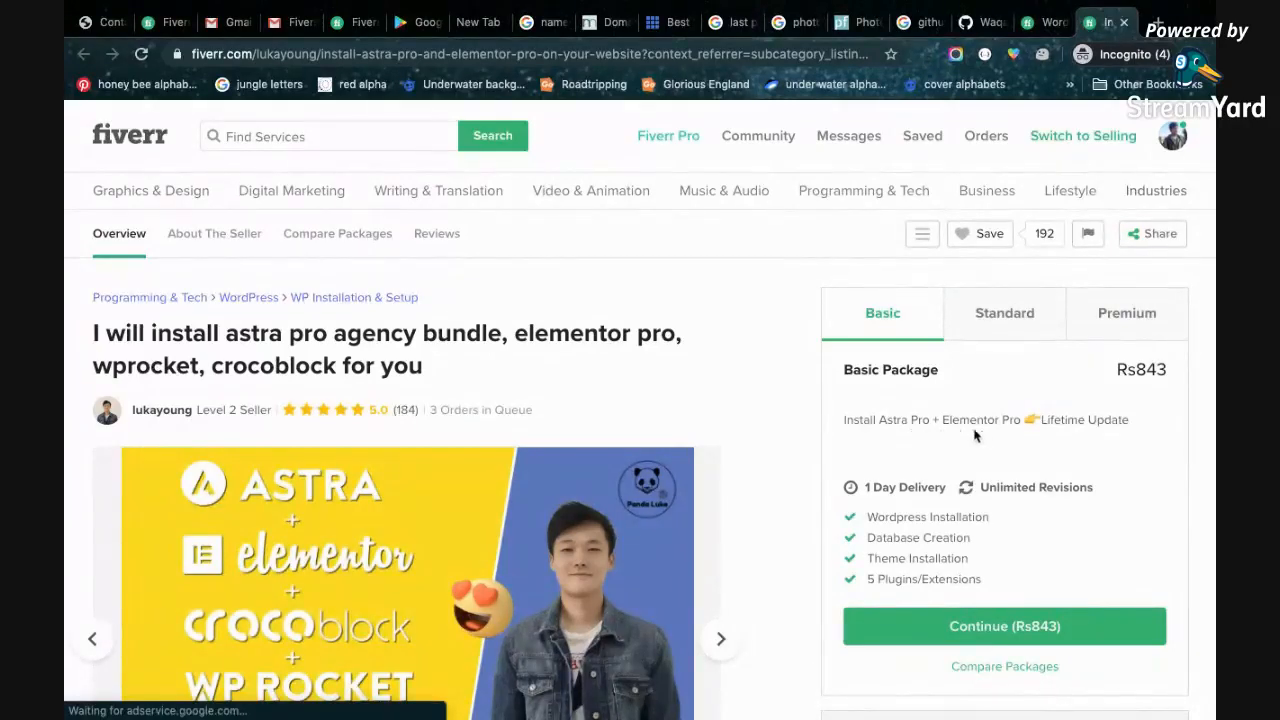
pyautogui.scroll(-1, 556, 388)
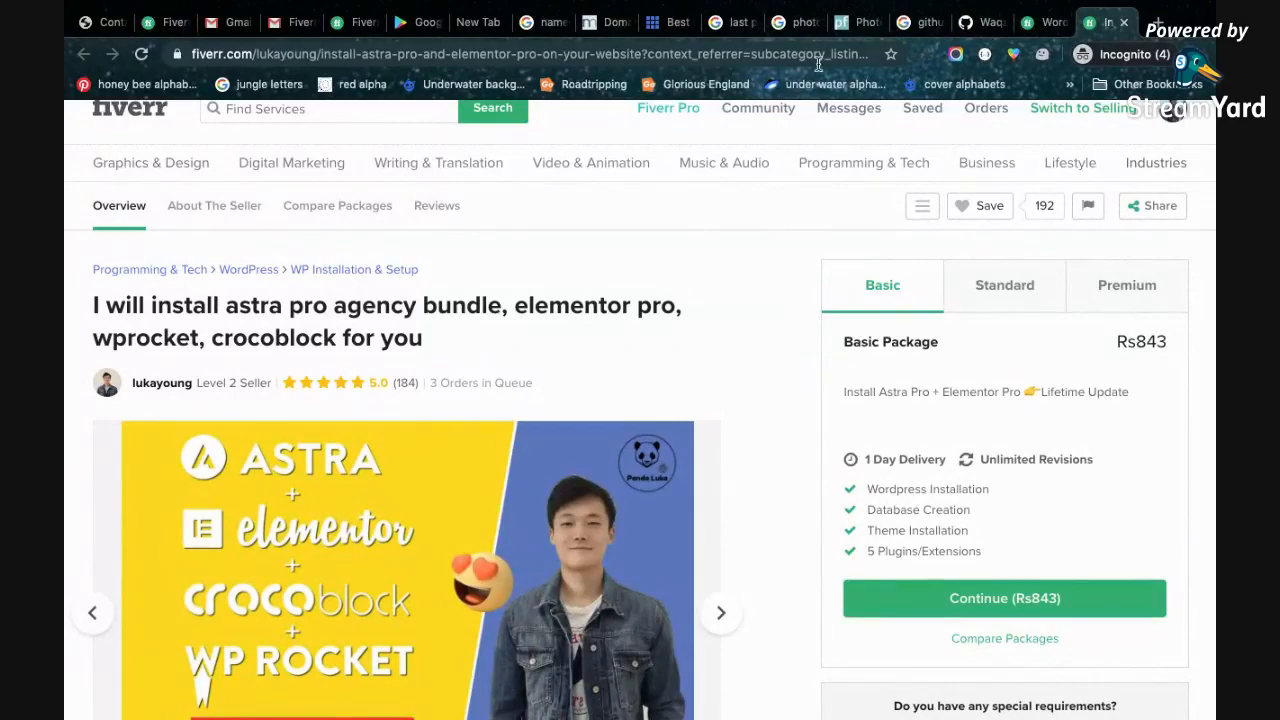
pyautogui.click(1045, 22)
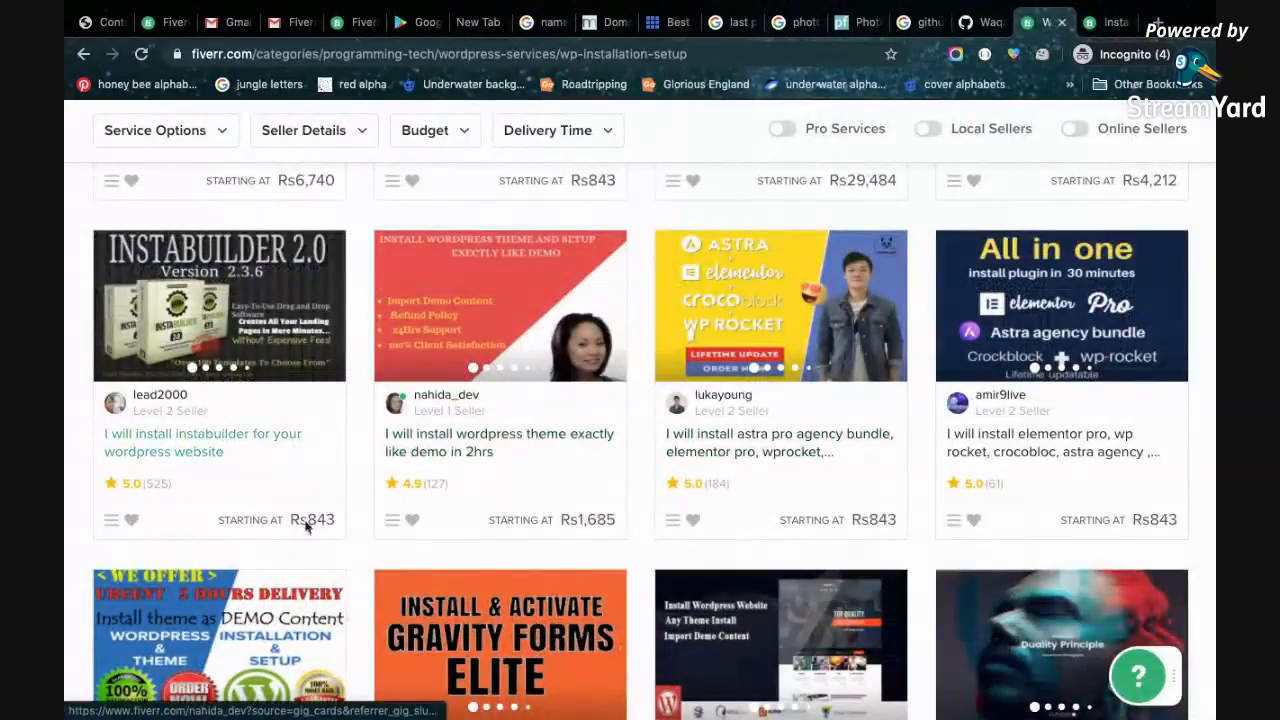
# - Open the 'install wordpress theme, set up same like demo' gig in a new tab
pyautogui.scroll(-3, 306, 525)
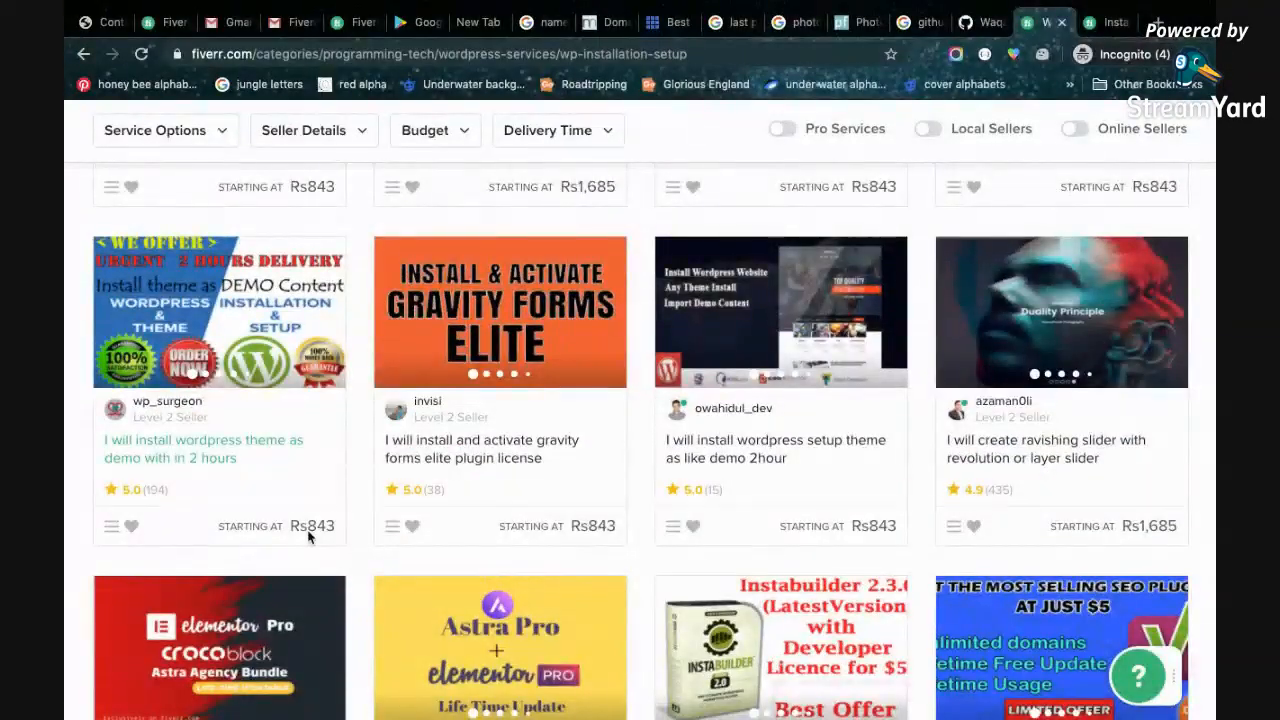
pyautogui.scroll(-1, 309, 537)
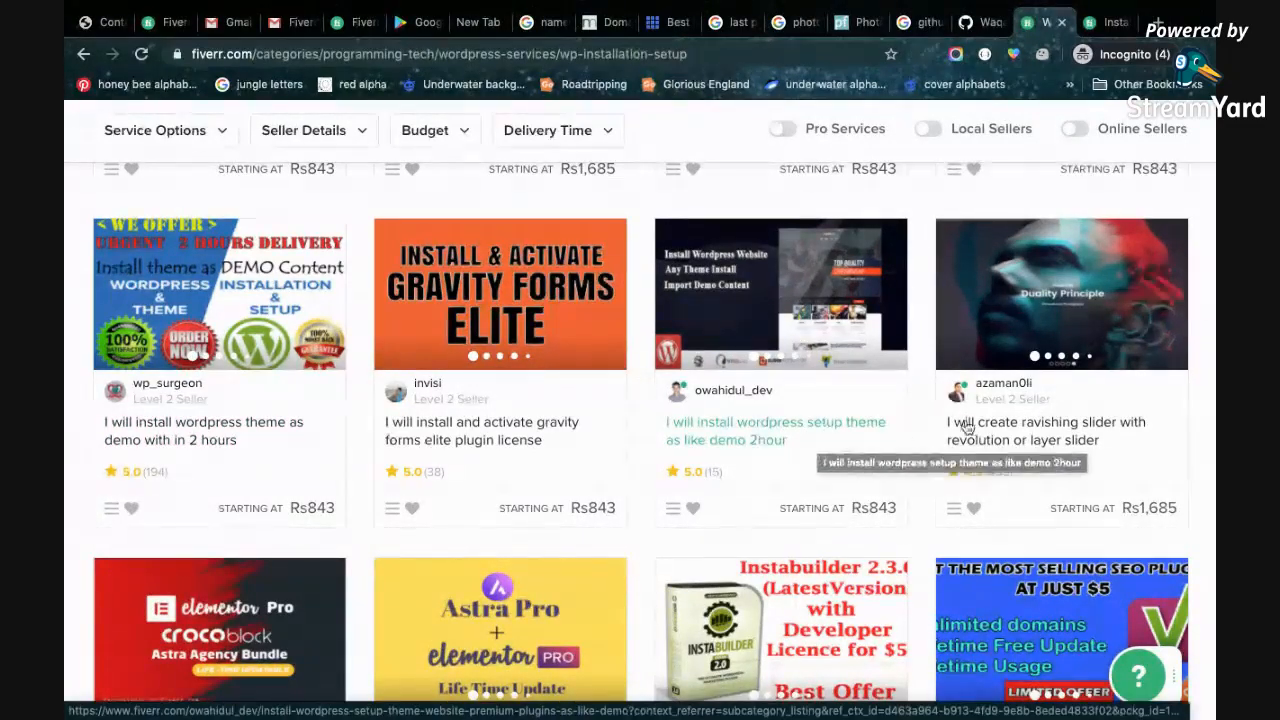
pyautogui.scroll(-3, 1020, 423)
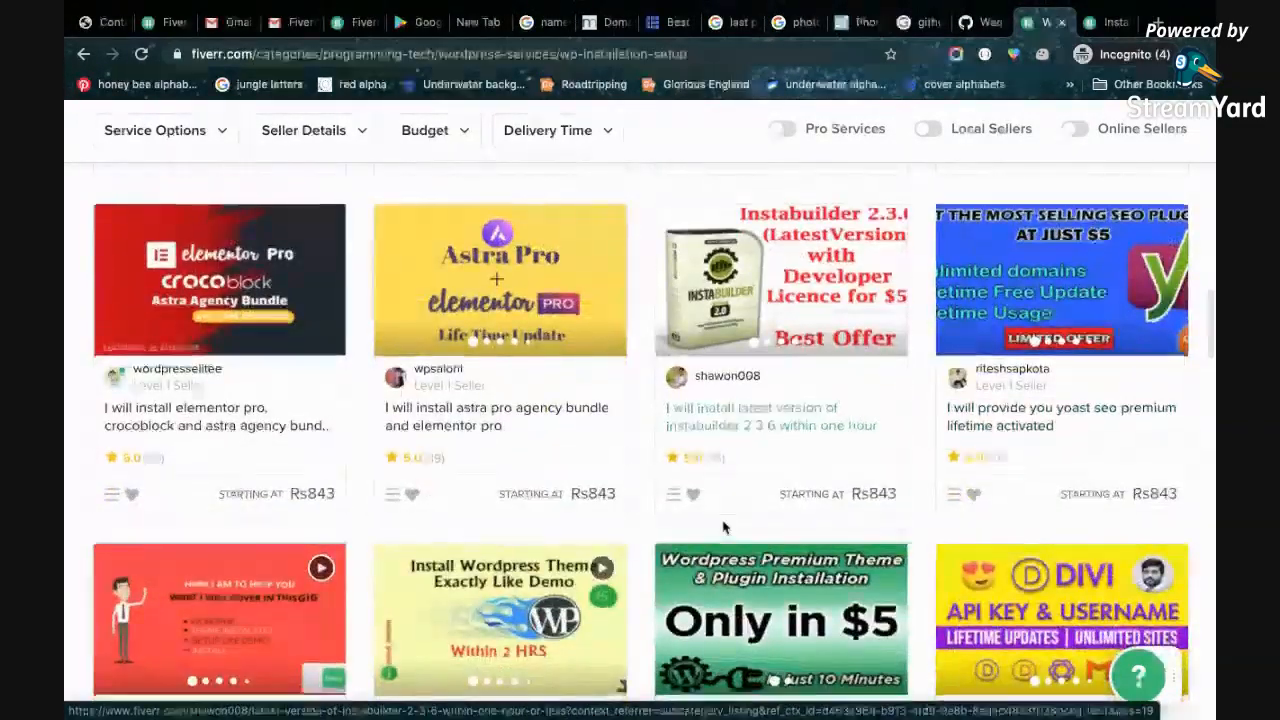
pyautogui.scroll(-5, 724, 528)
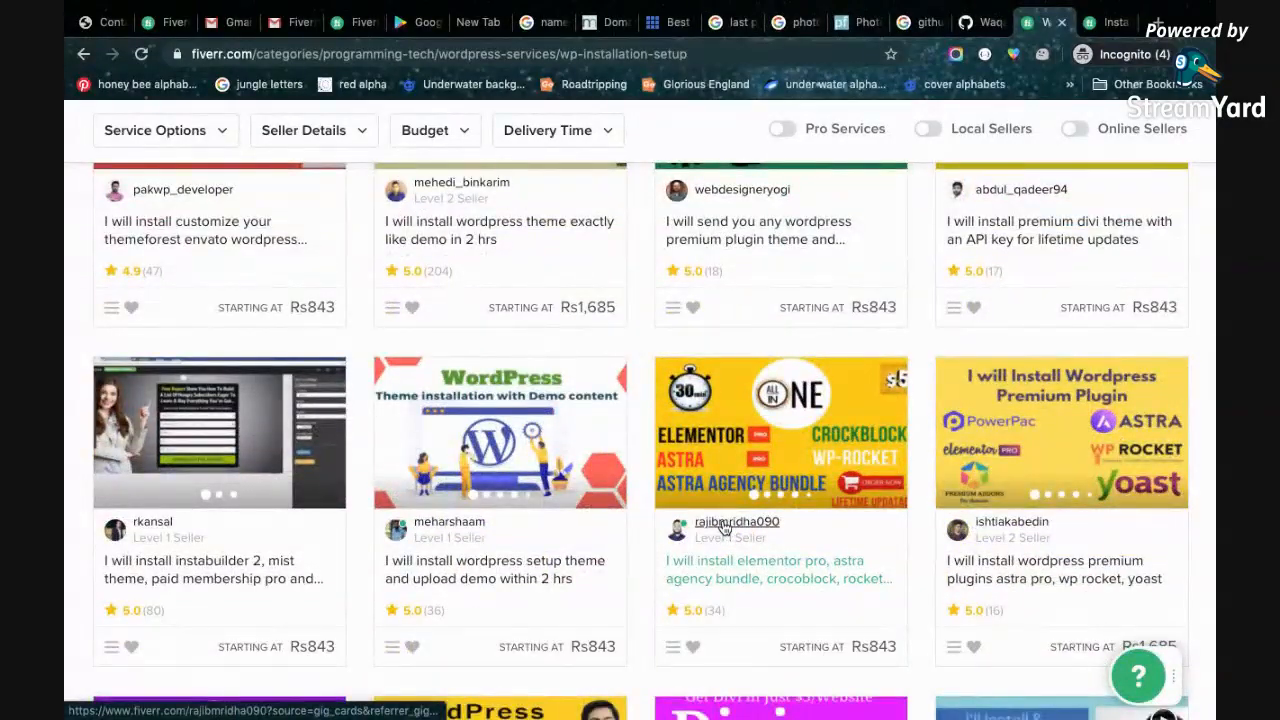
pyautogui.scroll(-2, 724, 528)
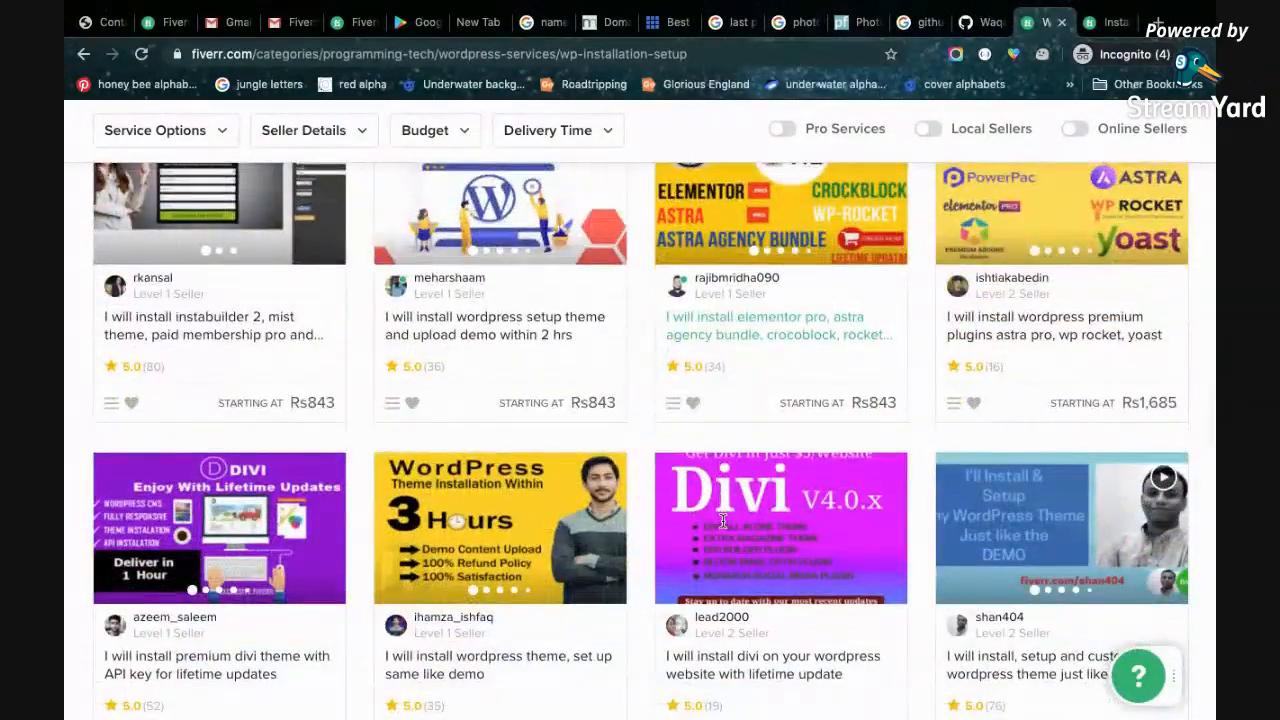
pyautogui.scroll(-3, 724, 521)
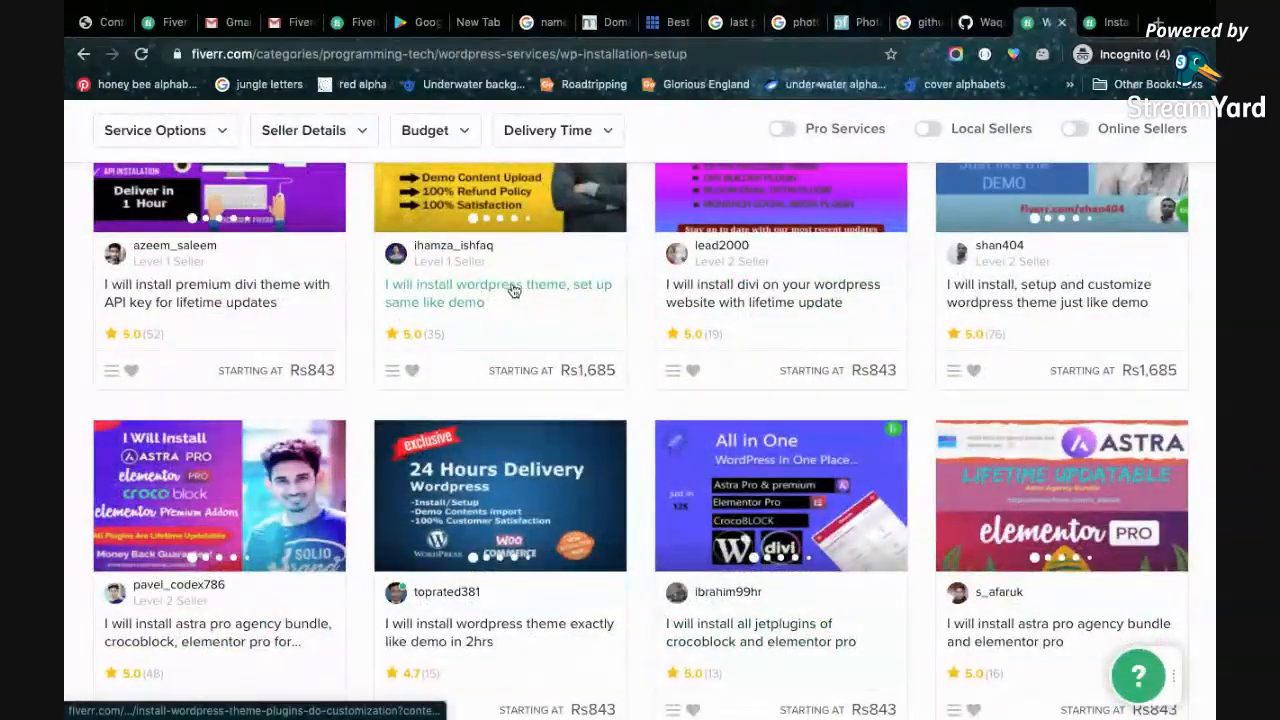
pyautogui.rightClick(505, 289)
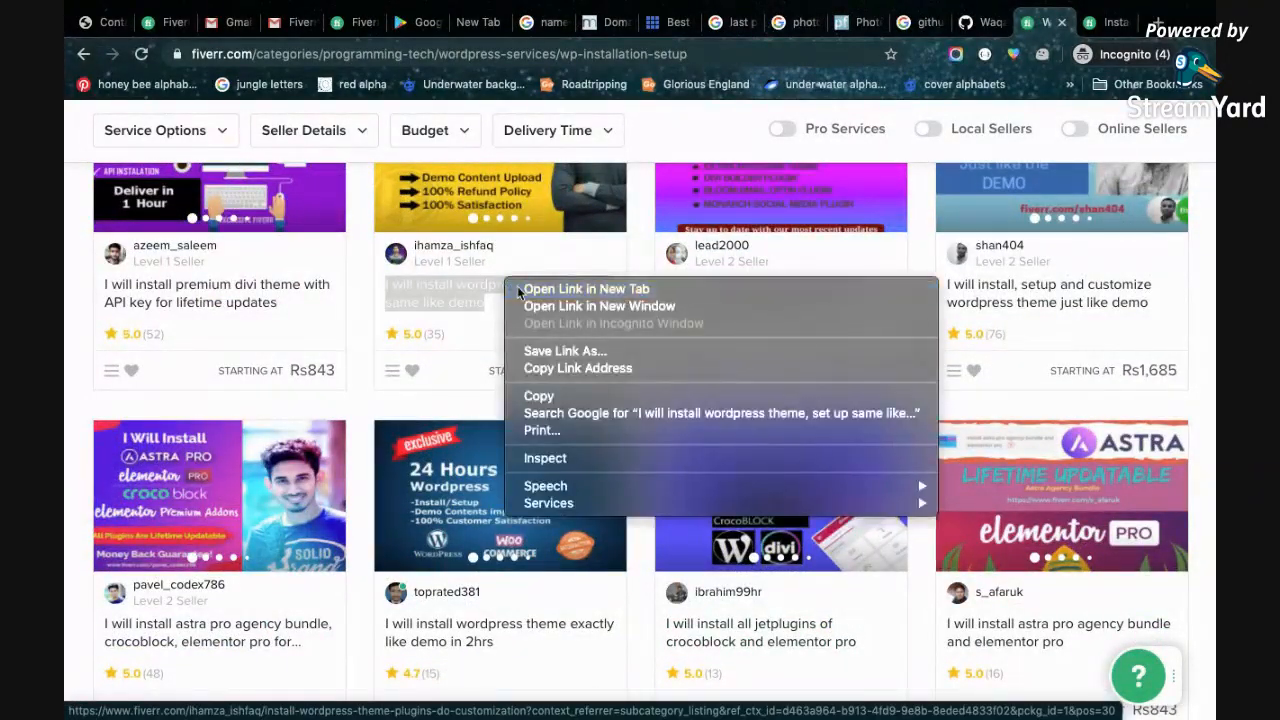
pyautogui.click(470, 475)
# - Open the 'install wordpress, setup theme, do customization' gig in a new tab
pyautogui.scroll(-5, 470, 475)
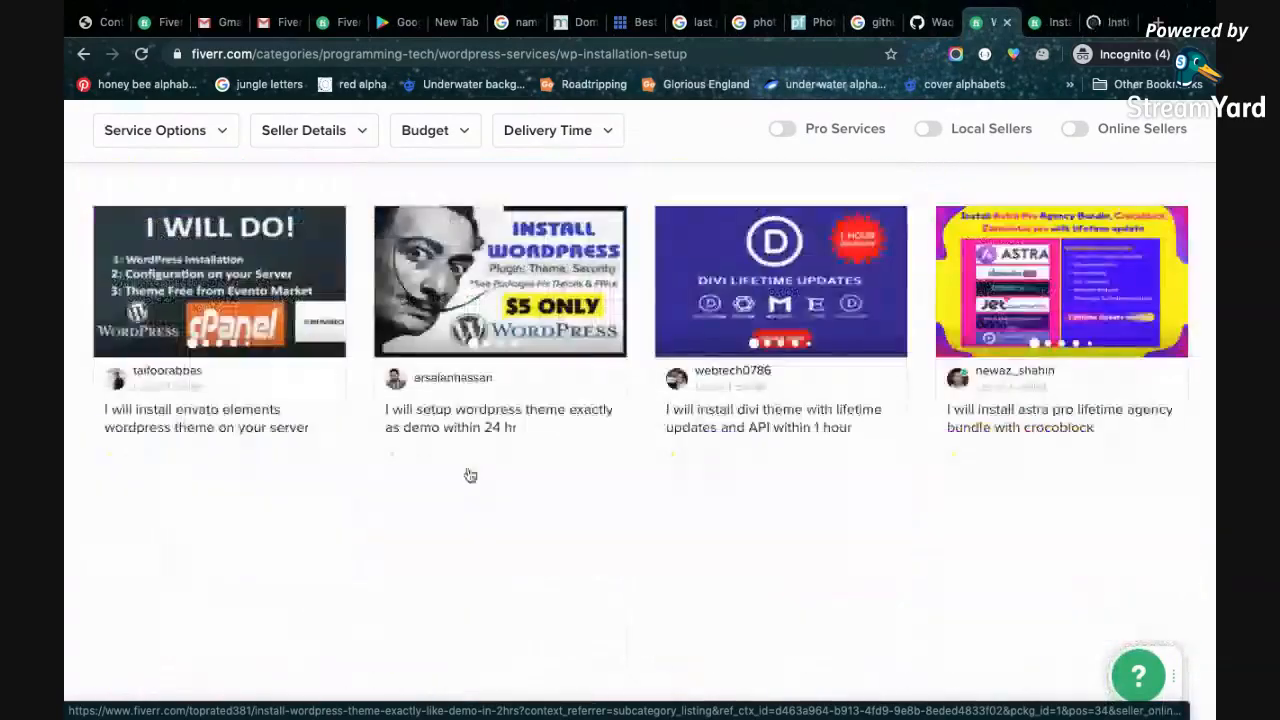
pyautogui.scroll(-12, 838, 500)
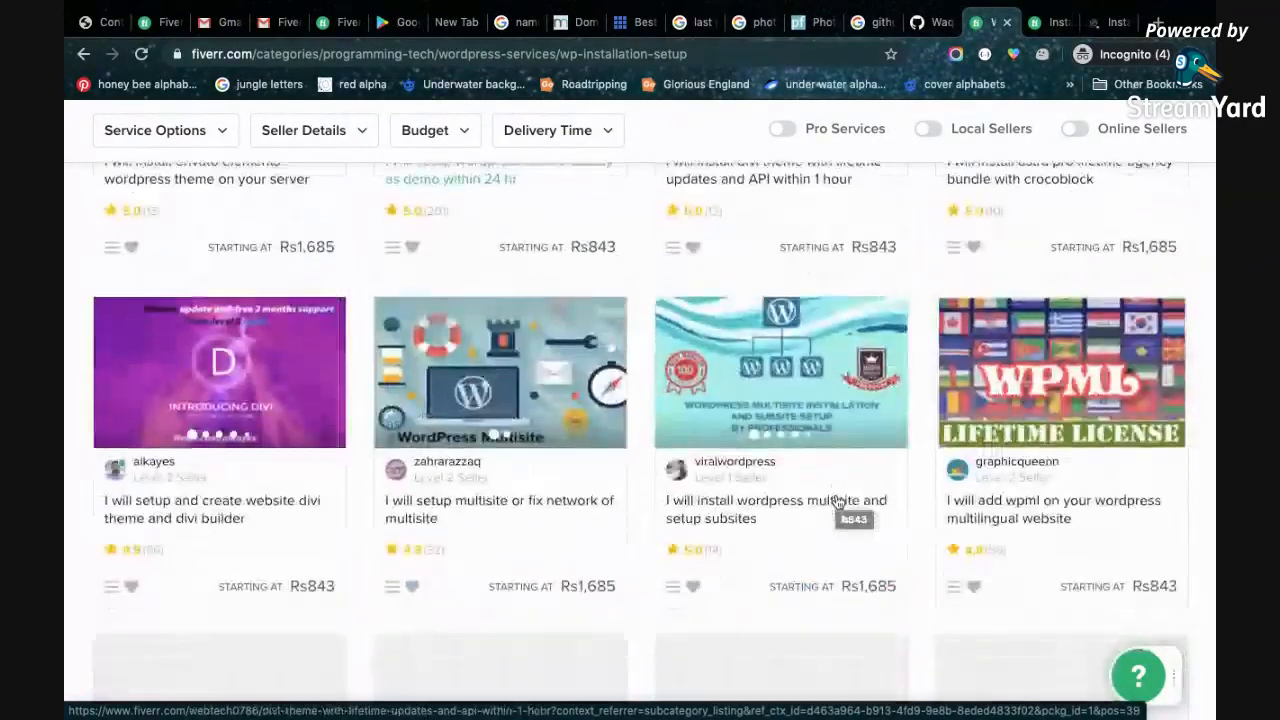
pyautogui.scroll(6, 838, 498)
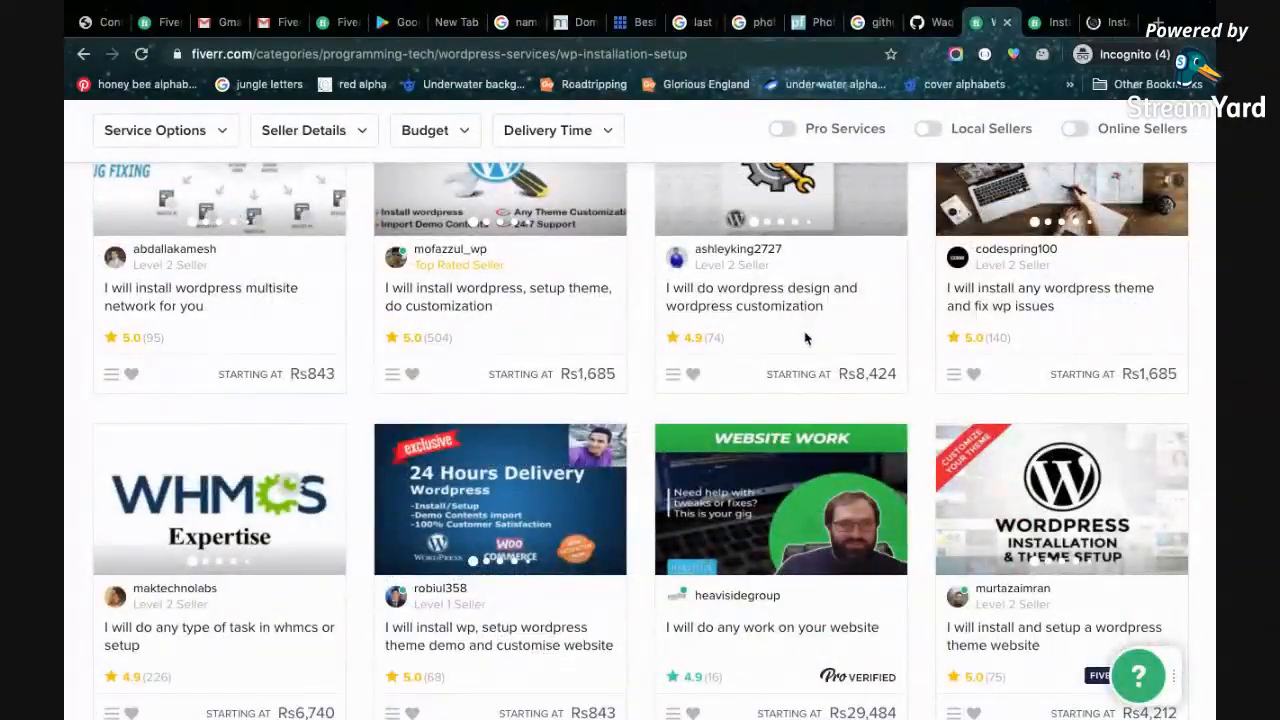
pyautogui.rightClick(545, 297)
pyautogui.click(563, 296)
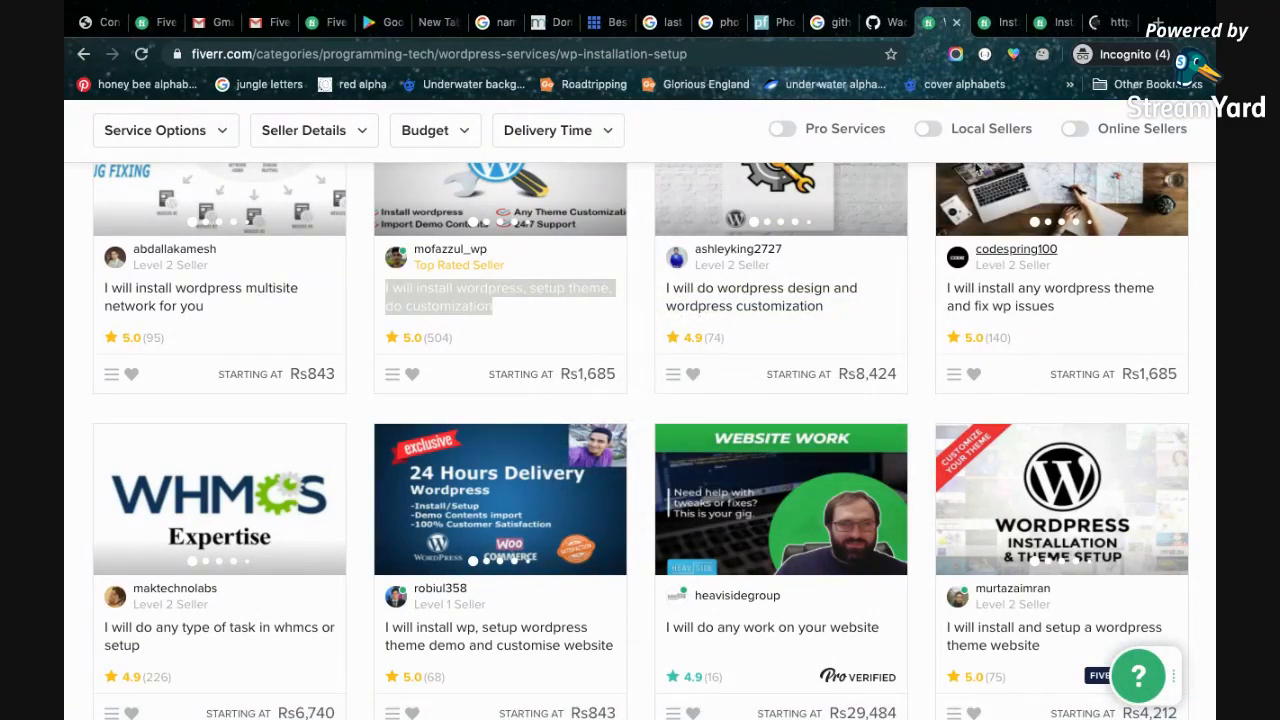
pyautogui.click(995, 21)
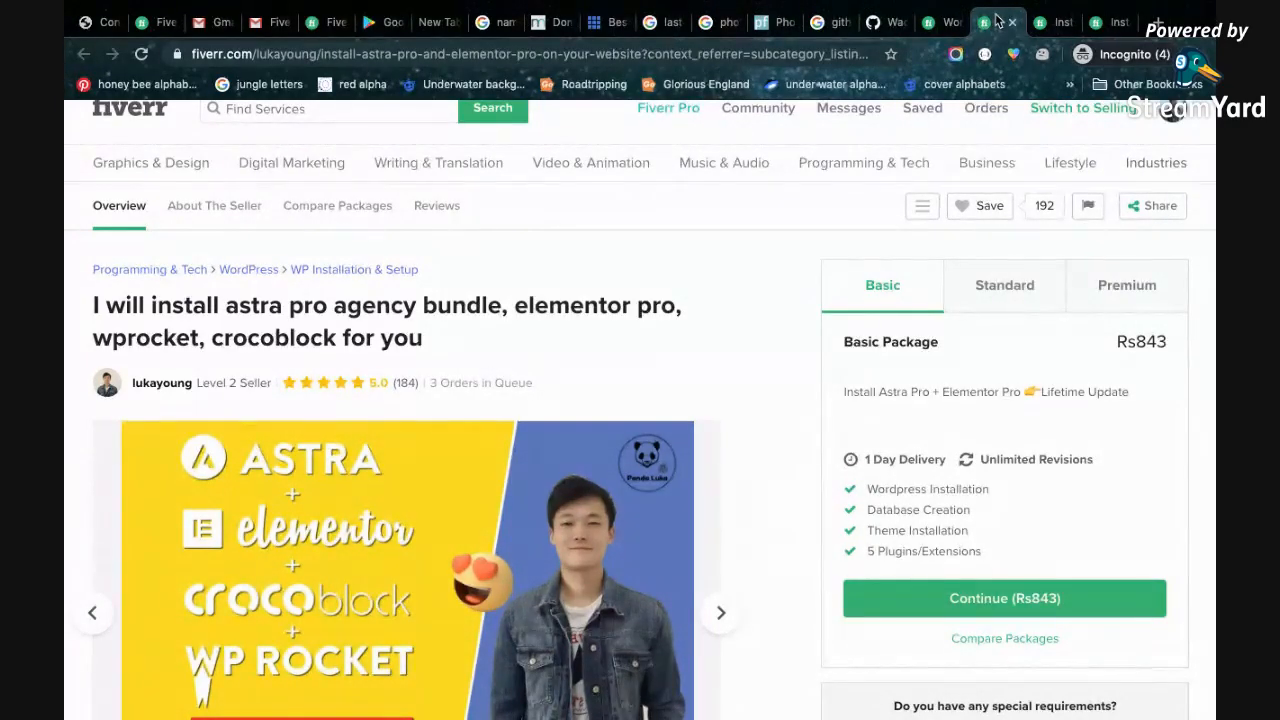
# - Review the same-like-demo gig's Rs1,685 package and select its title
pyautogui.click(1058, 24)
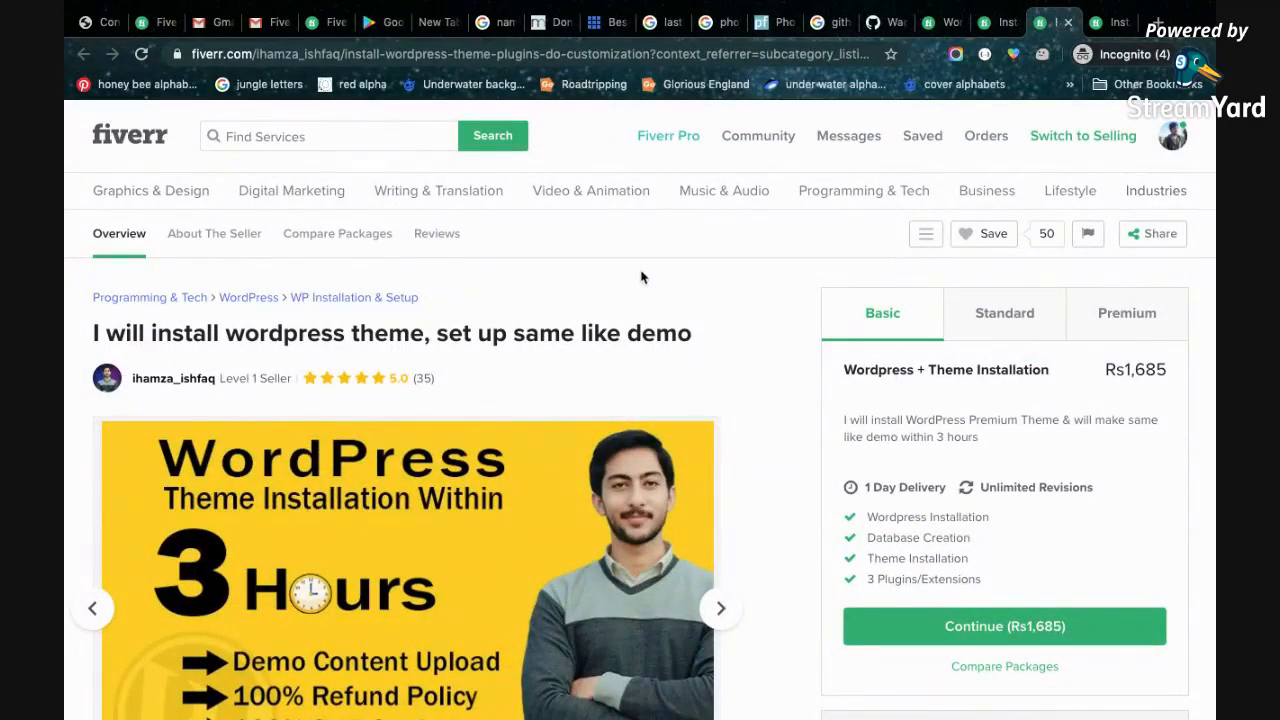
pyautogui.scroll(-1, 640, 280)
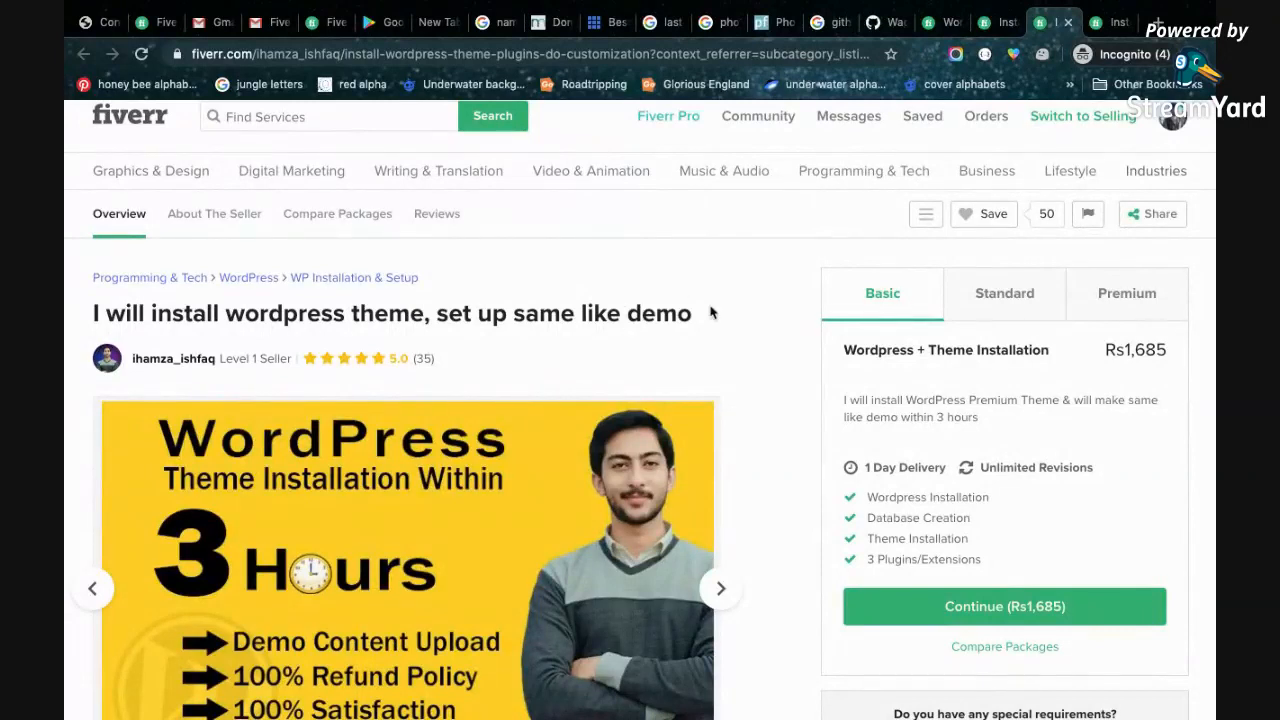
pyautogui.moveTo(709, 313); pyautogui.dragTo(93, 310)
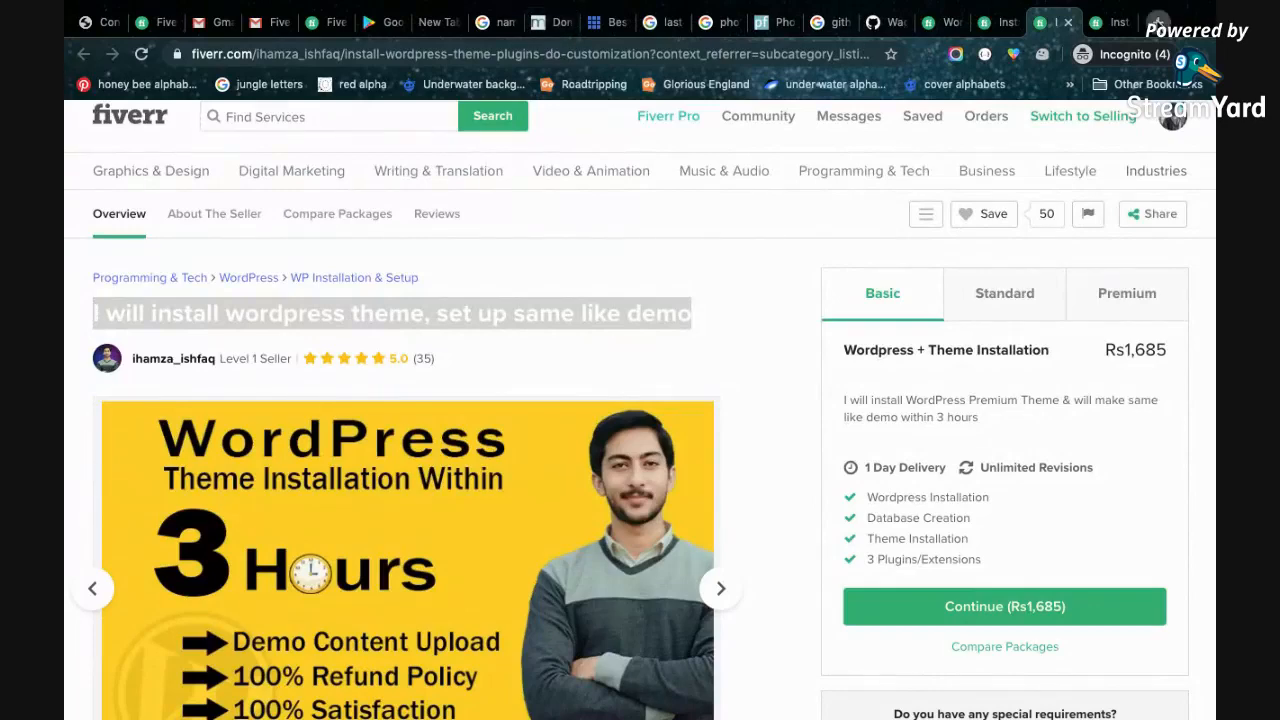
# - Go to themeforest.net in a new browser tab
pyautogui.click(1157, 22)
pyautogui.write('theme')
pyautogui.press('Return')
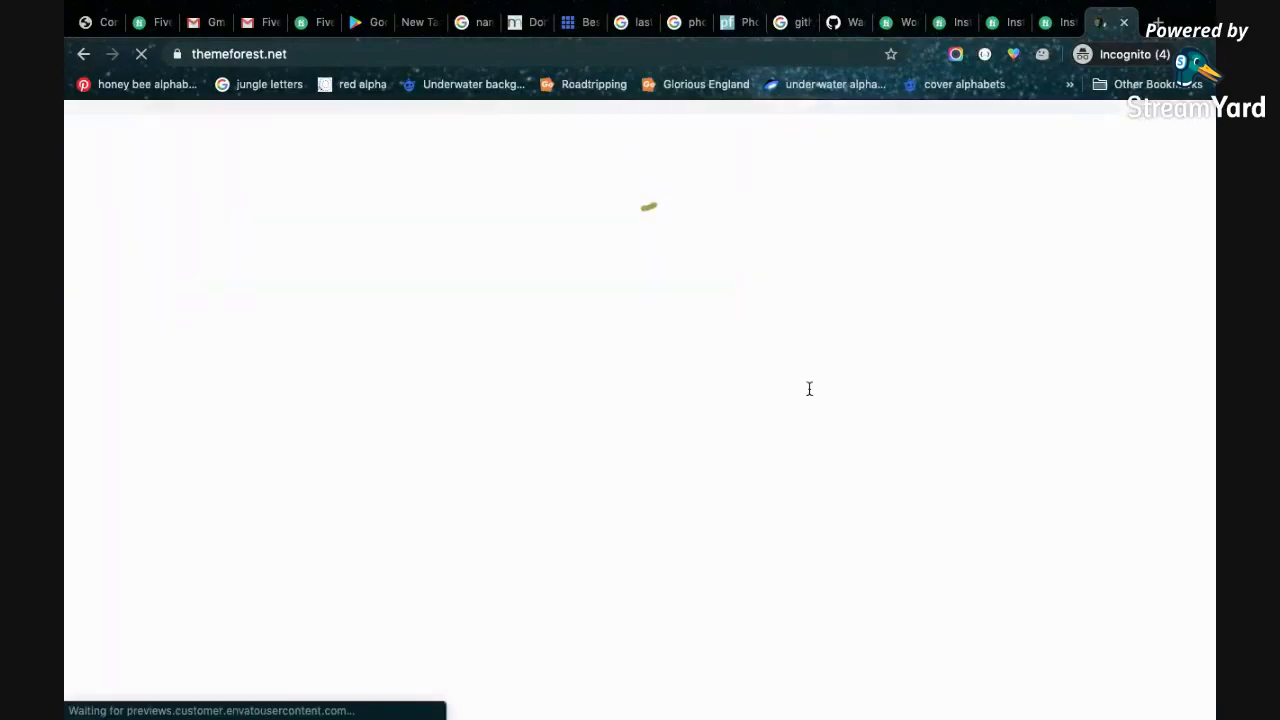
# - Search ThemeForest for 'best portfolio'
pyautogui.scroll(-20, 810, 395)
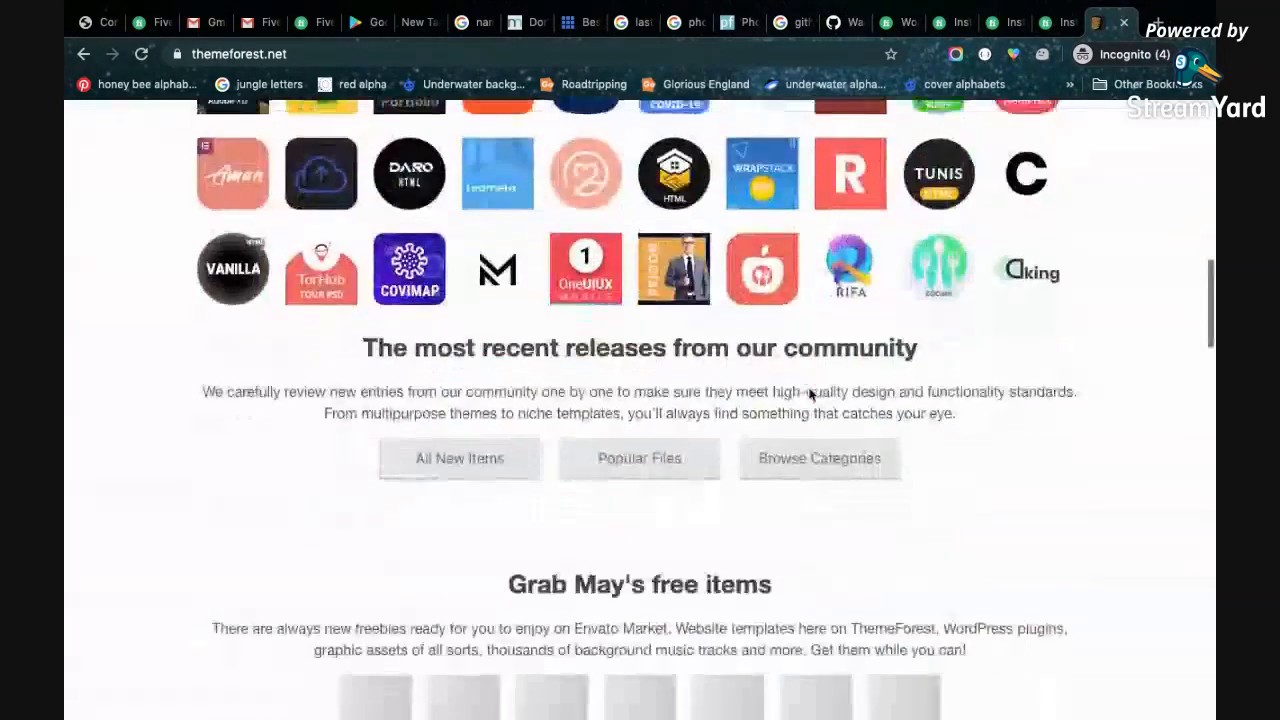
pyautogui.scroll(20, 810, 395)
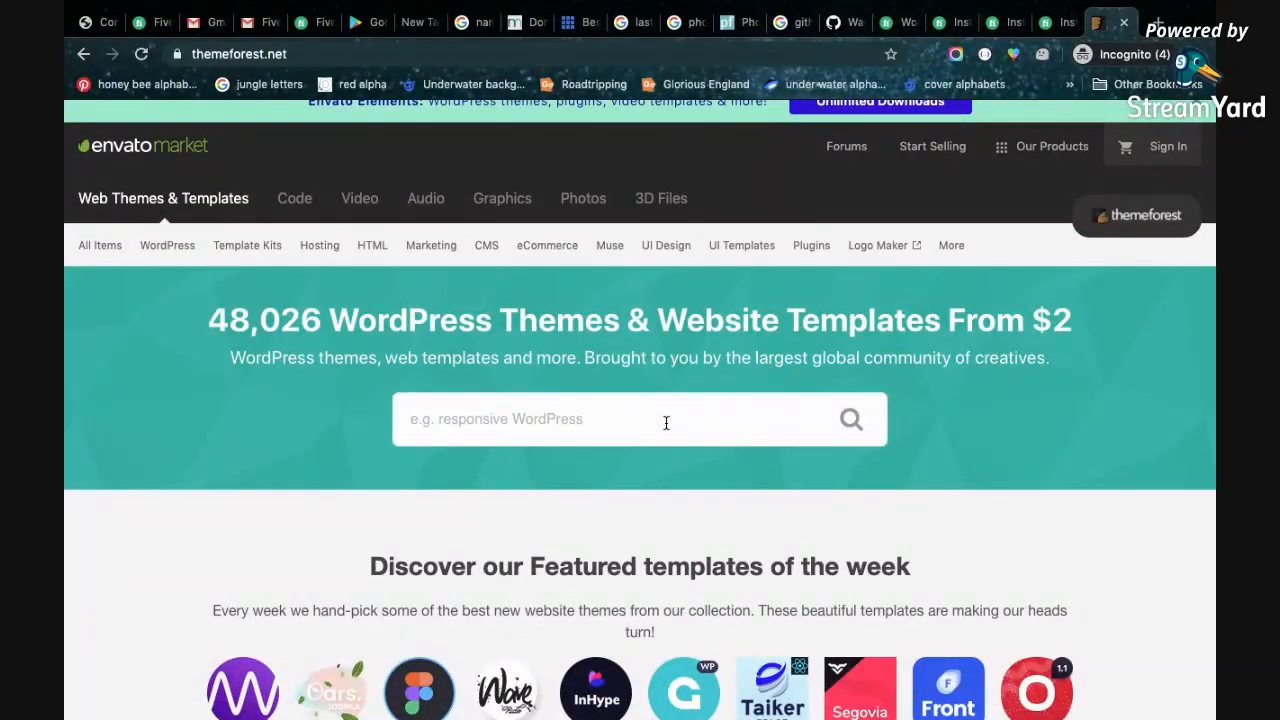
pyautogui.click(666, 422)
pyautogui.write('best portof')
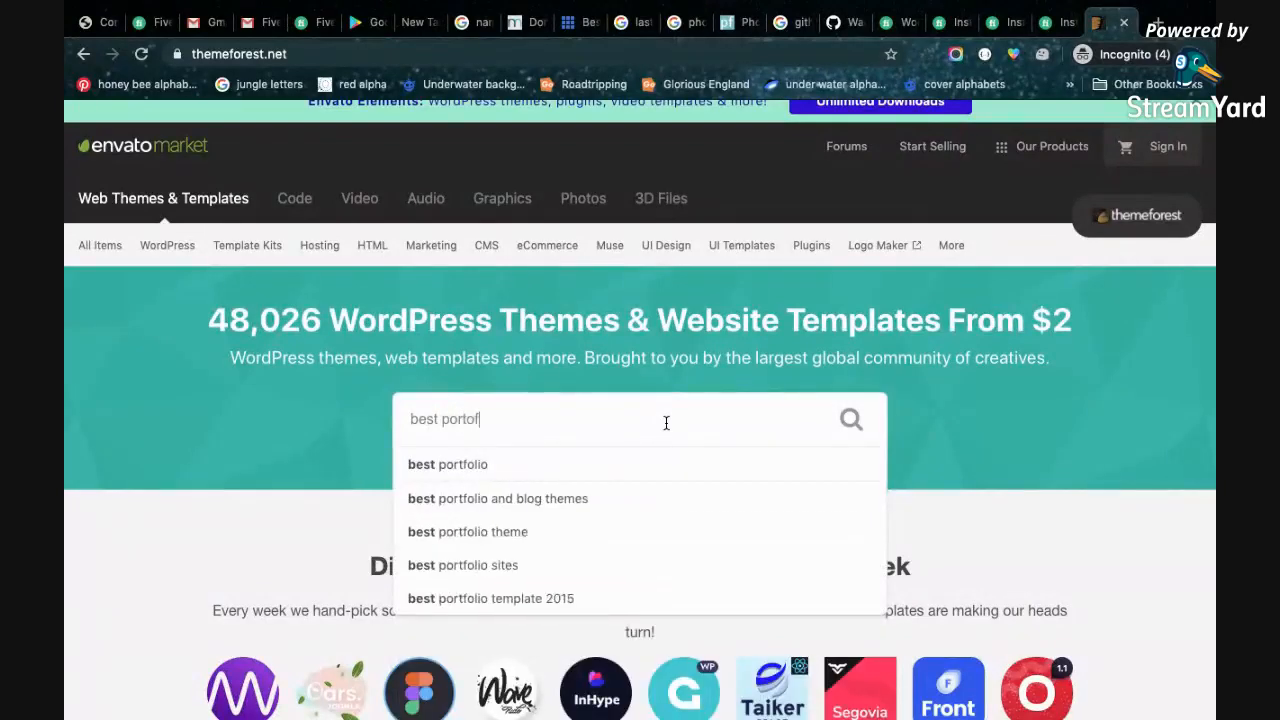
pyautogui.press('BackSpace')
pyautogui.press('BackSpace')
pyautogui.write('fol')
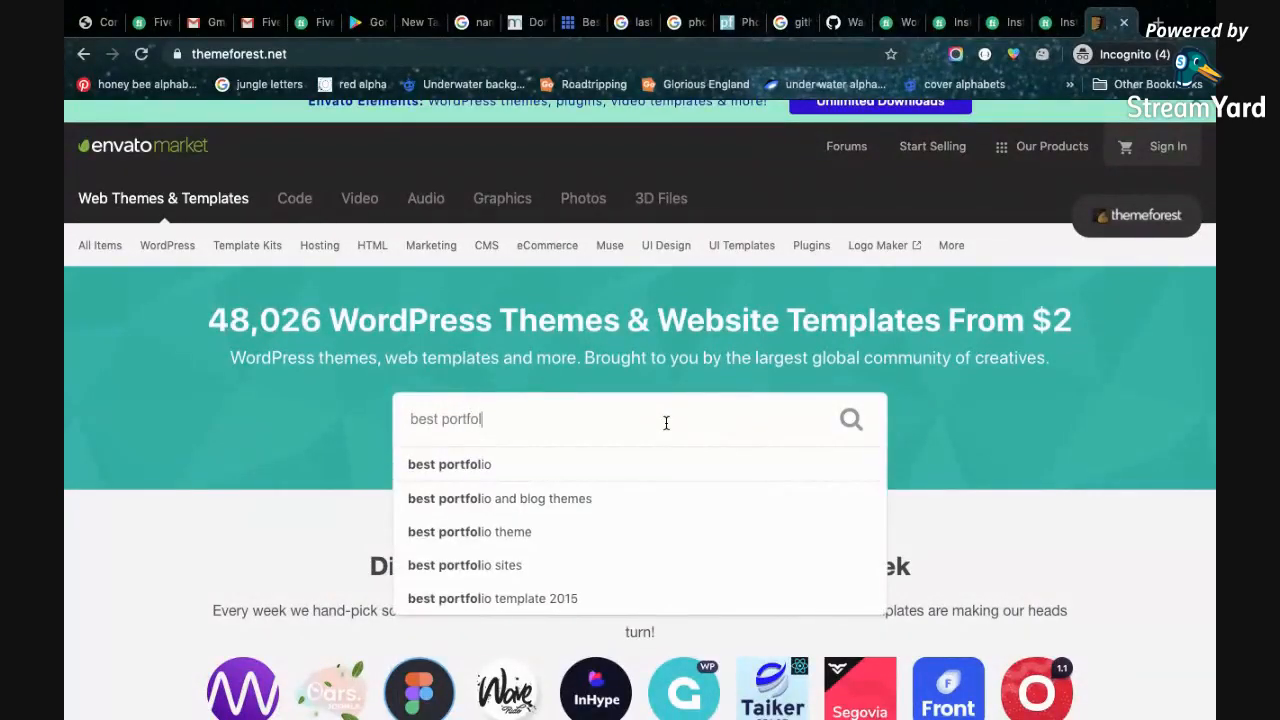
pyautogui.write('io')
pyautogui.press('Return')
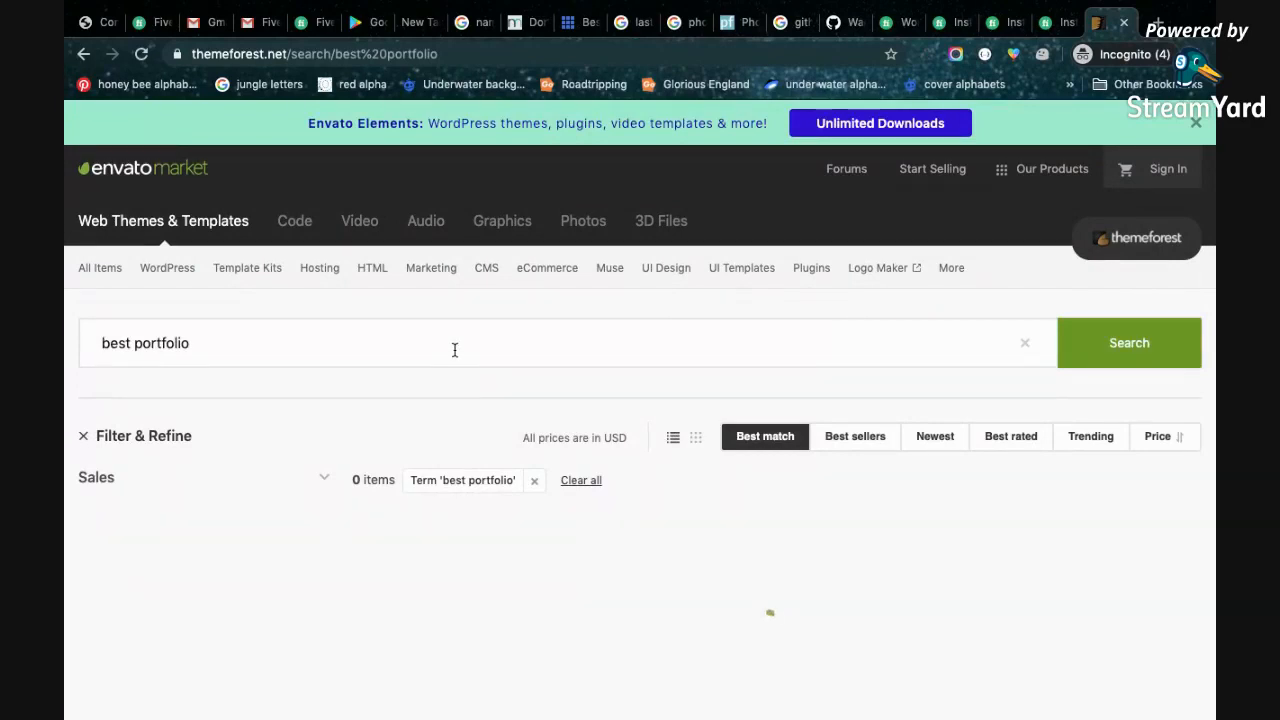
# - Refine the search to 'best portfolio theme wordpress'
pyautogui.write('theme')
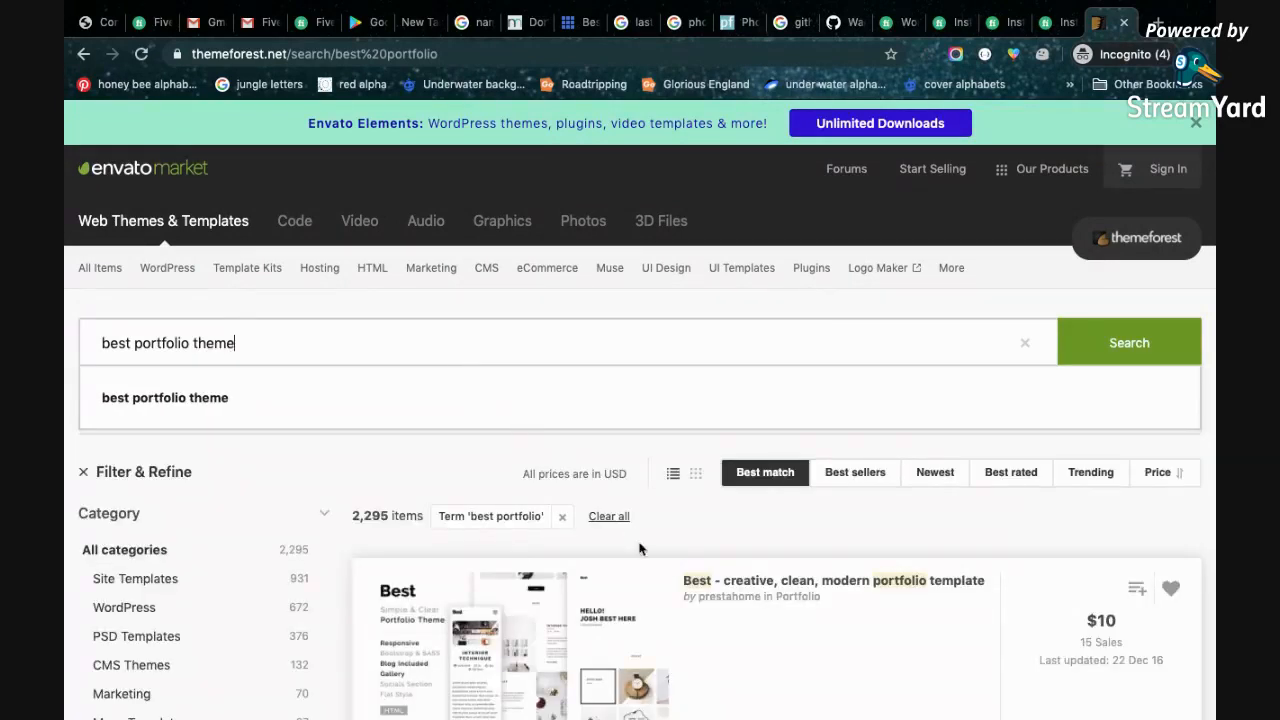
pyautogui.write(' wor')
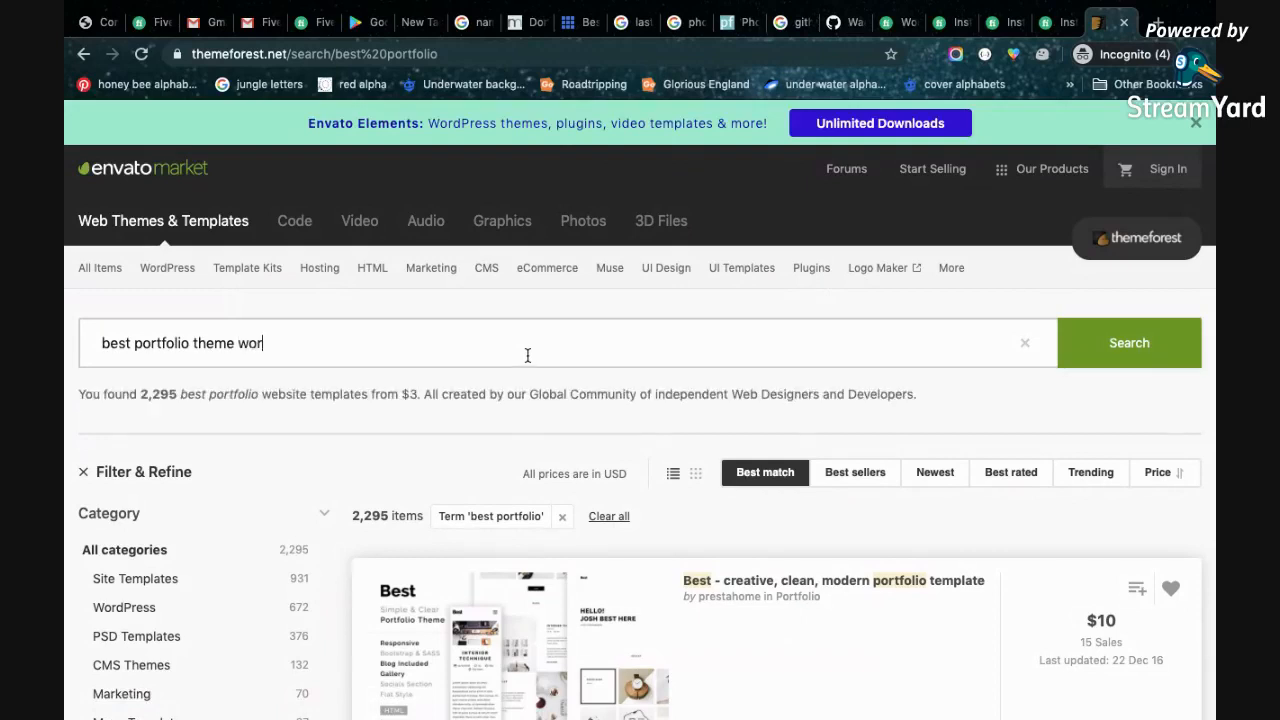
pyautogui.write('d')
pyautogui.write('e')
pyautogui.press('BackSpace')
pyautogui.write('press')
pyautogui.press('Return')
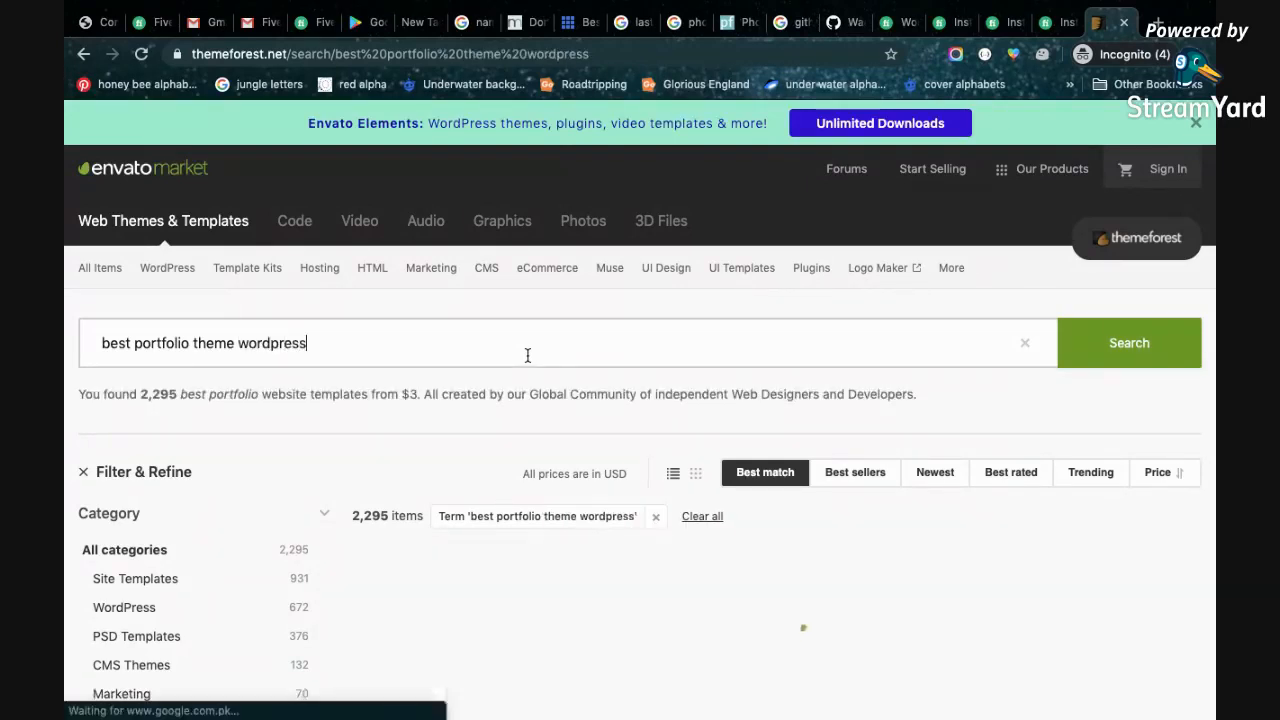
# - Open the HyperX WordPress Portfolio Theme from the results and view its live preview
pyautogui.scroll(-4, 657, 360)
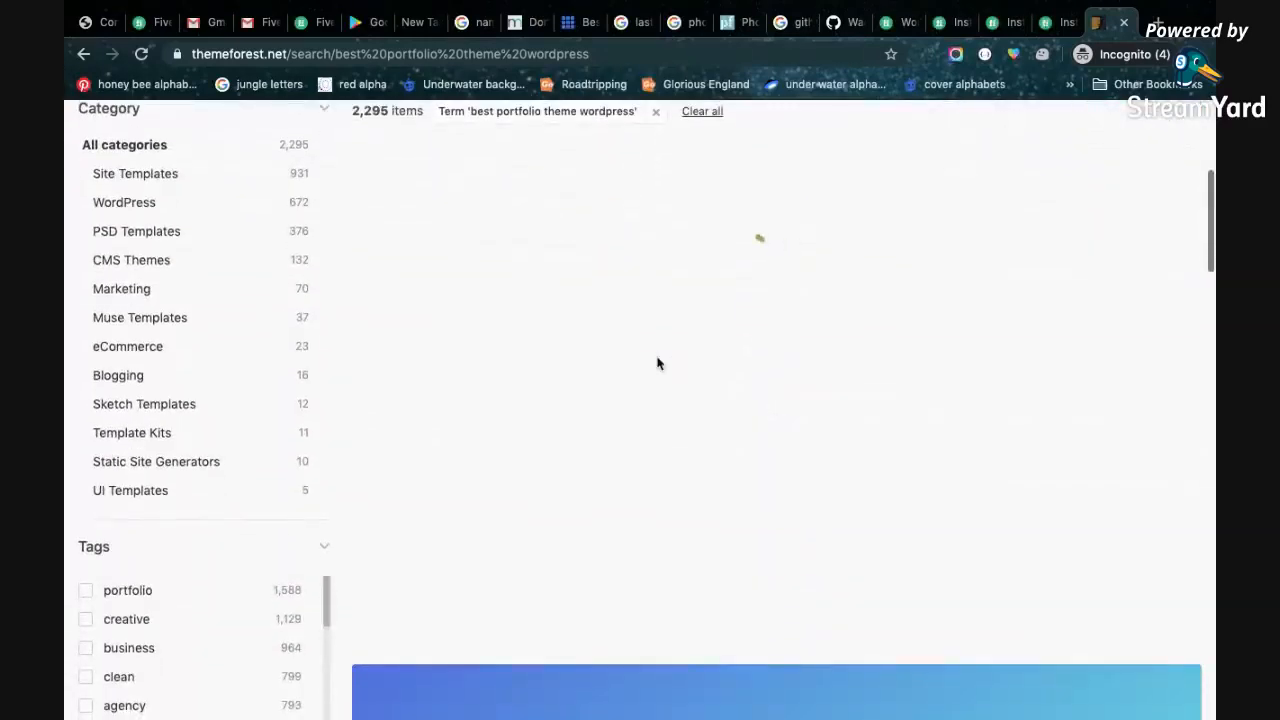
pyautogui.scroll(-1, 684, 427)
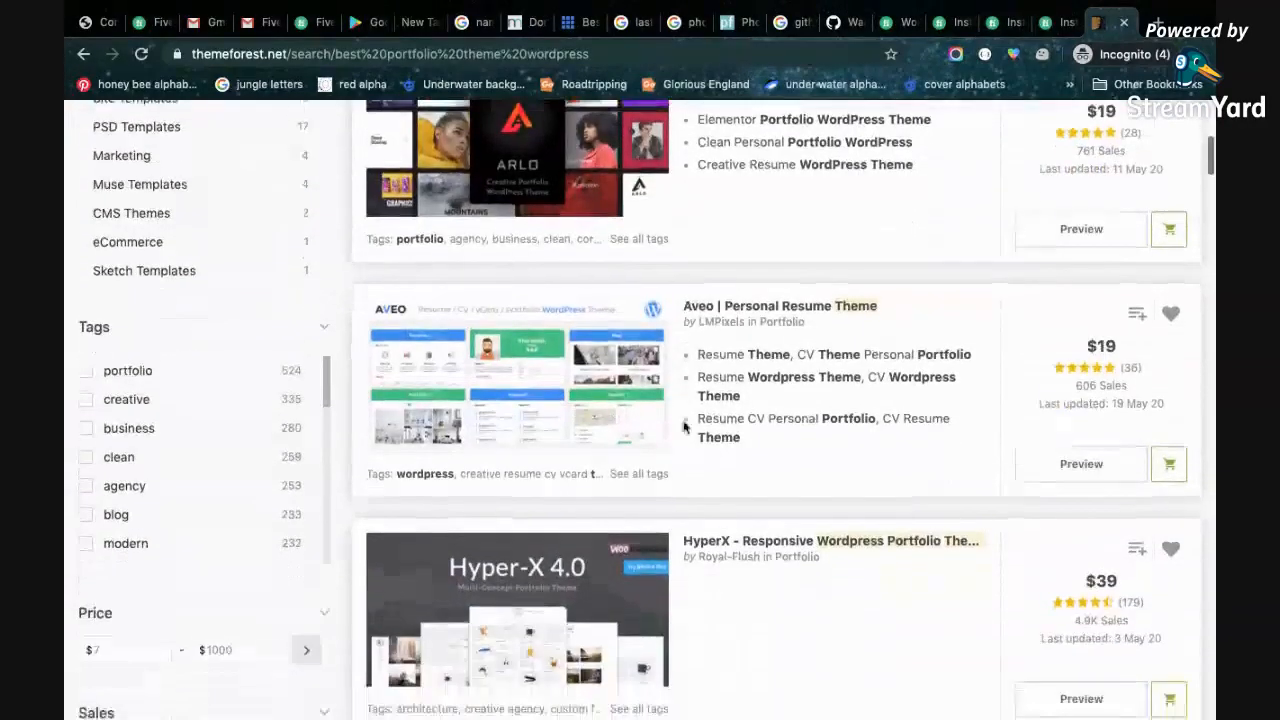
pyautogui.scroll(-2, 710, 450)
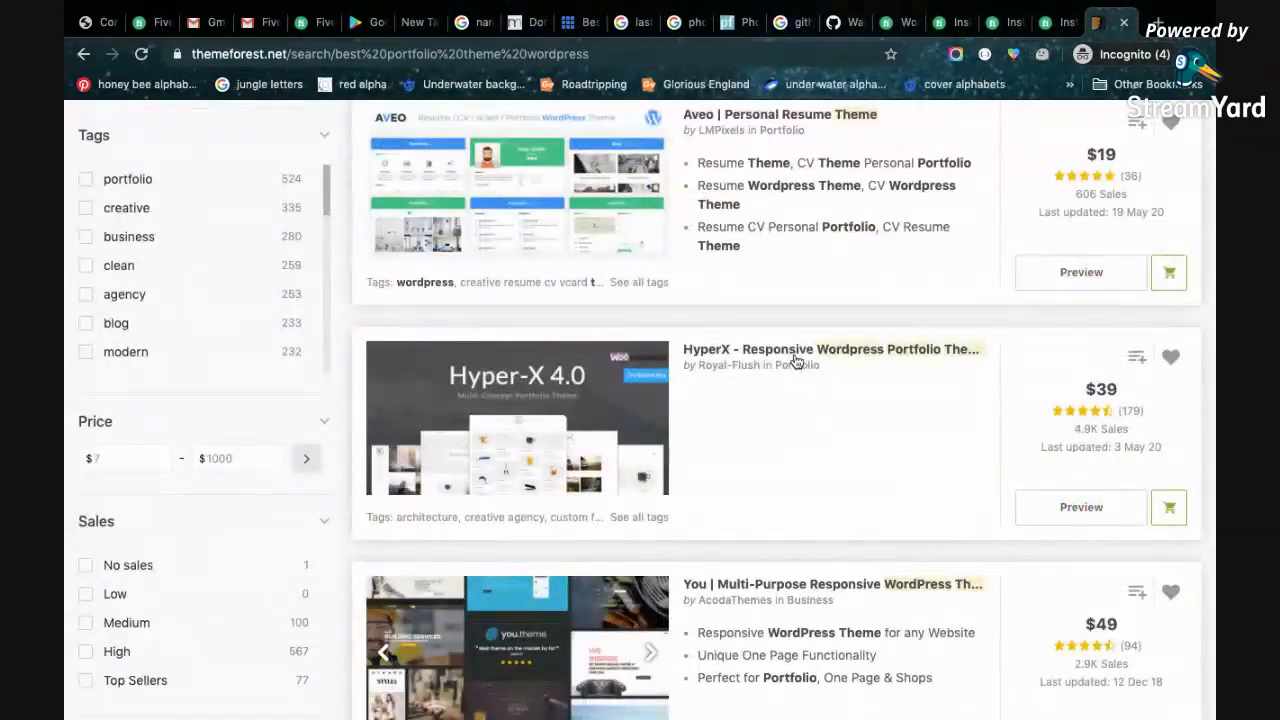
pyautogui.click(797, 361)
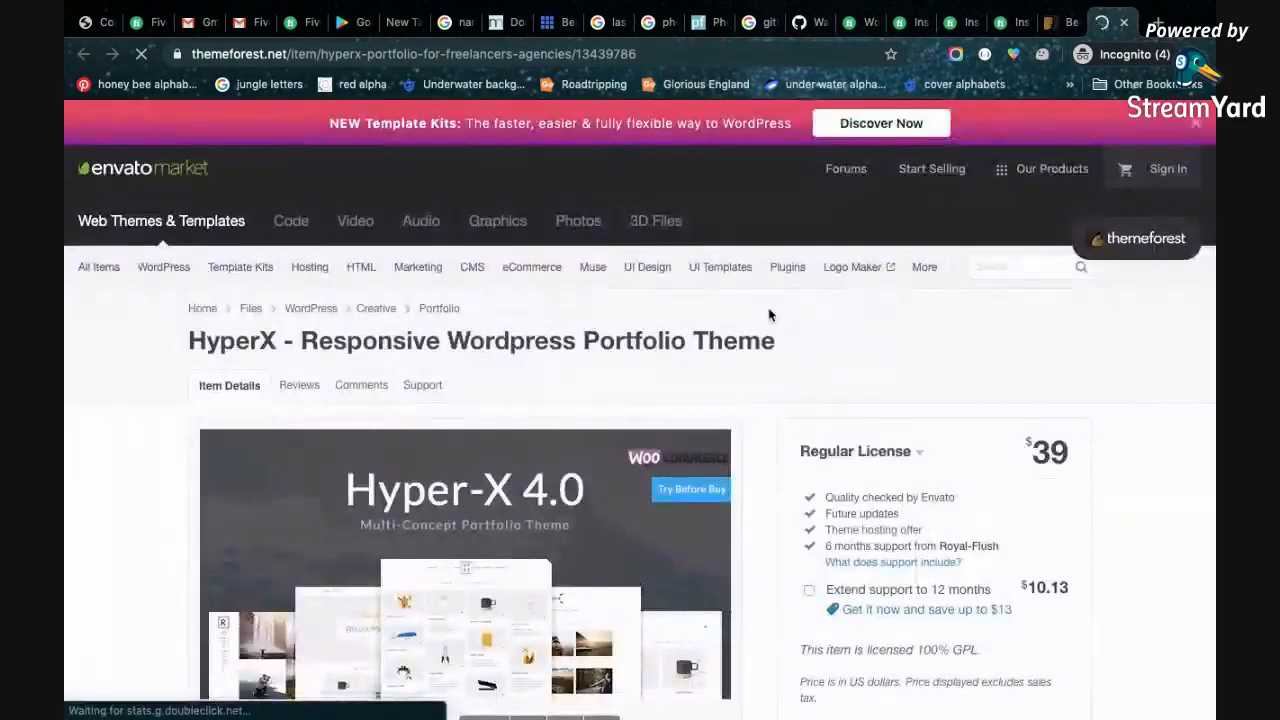
pyautogui.scroll(-4, 771, 315)
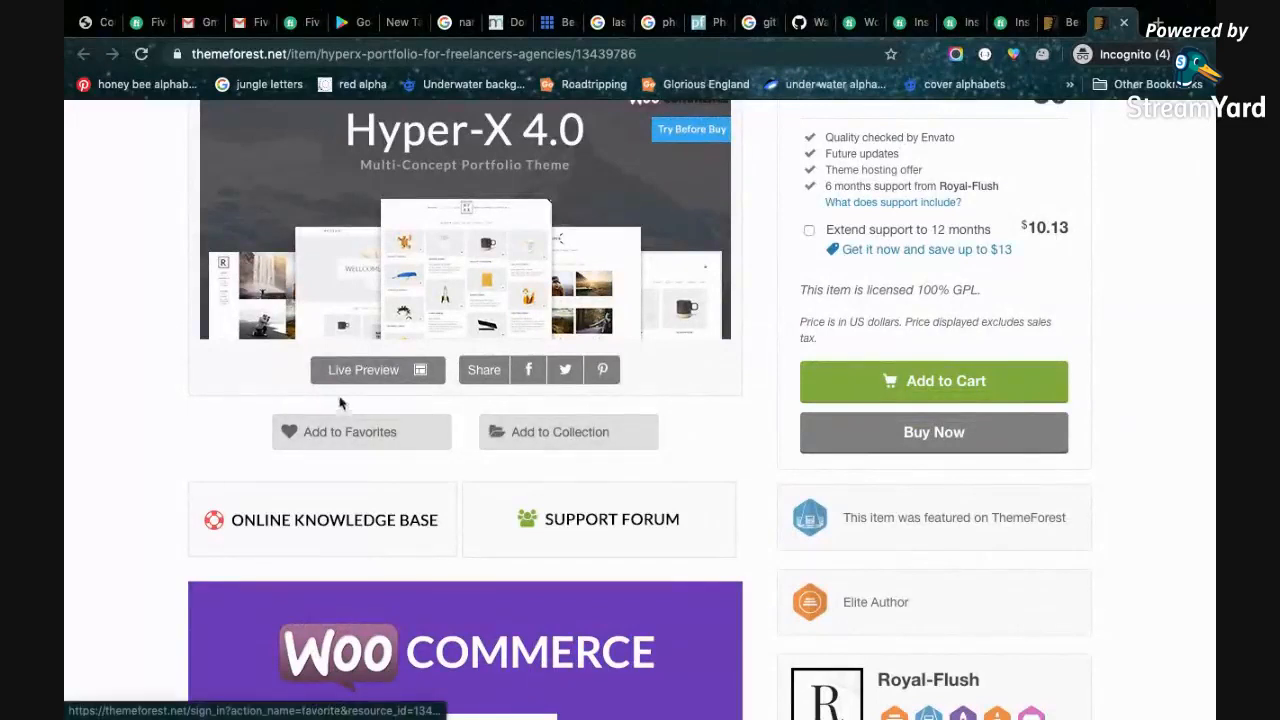
pyautogui.click(363, 370)
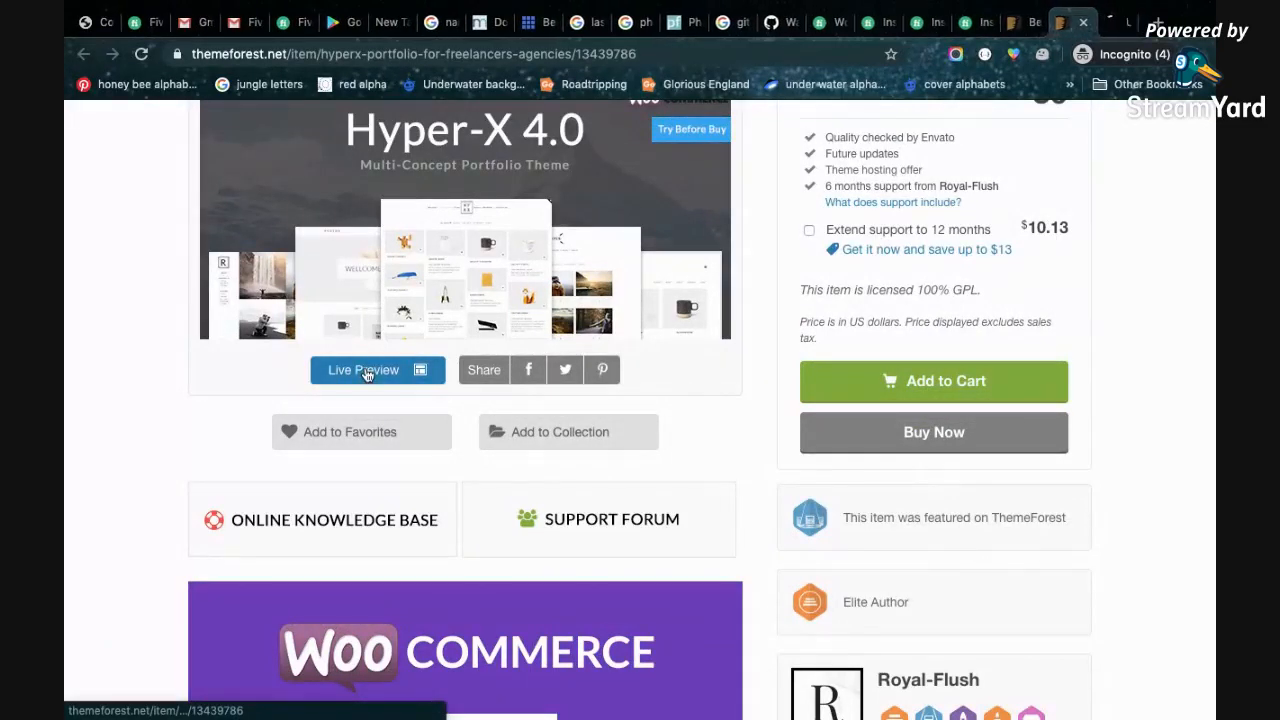
pyautogui.click(1106, 28)
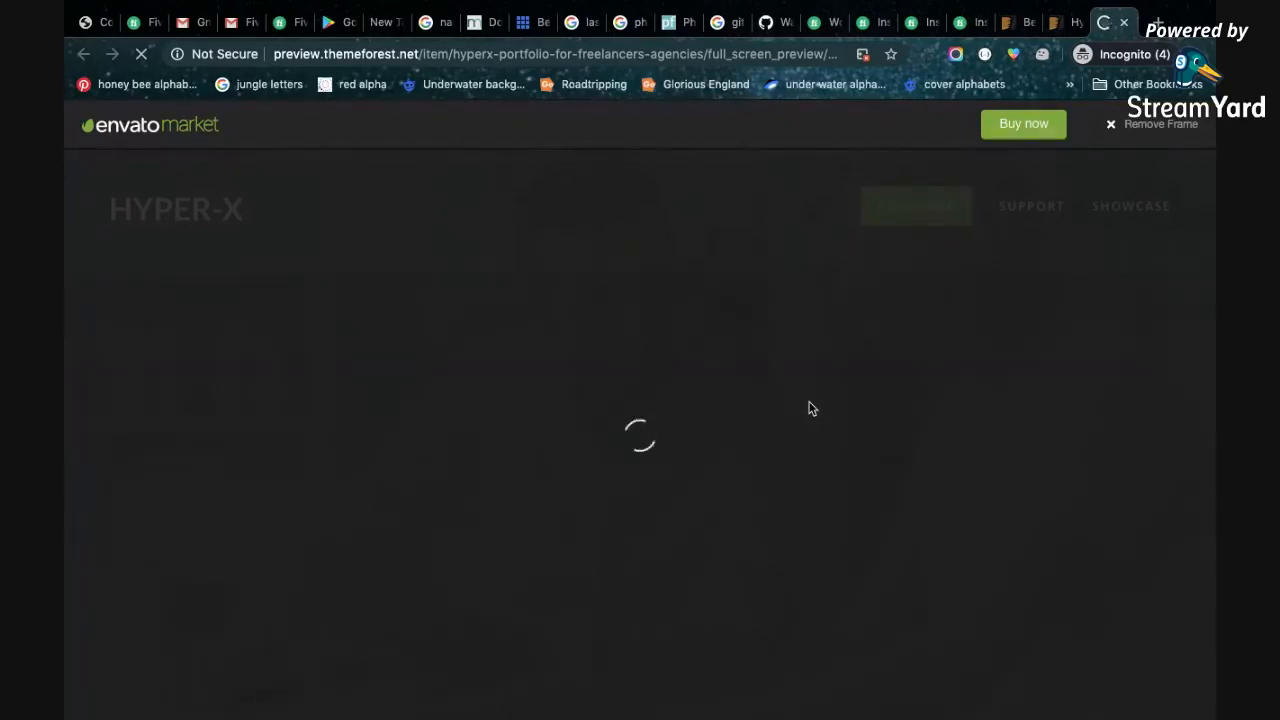
# - Browse the HyperX demos and the Kailee portfolio demo, then return to the Fiverr gig editor
pyautogui.scroll(-10, 811, 408)
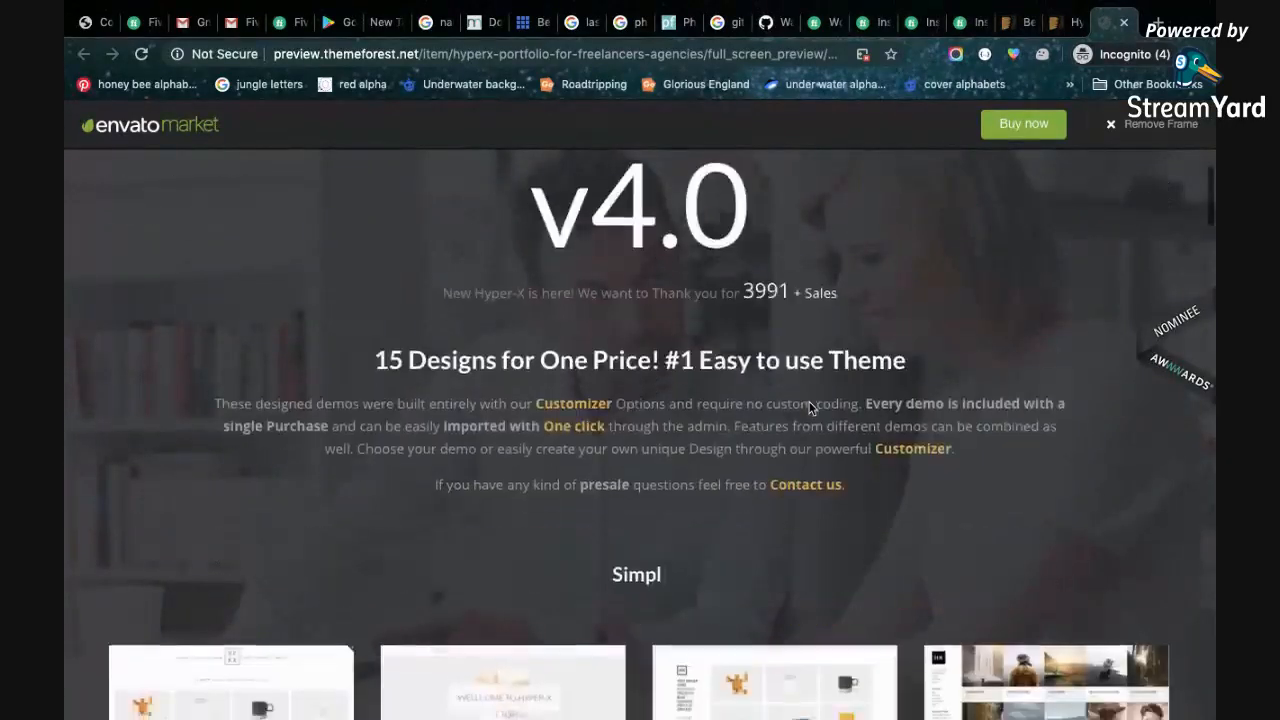
pyautogui.scroll(-4, 811, 408)
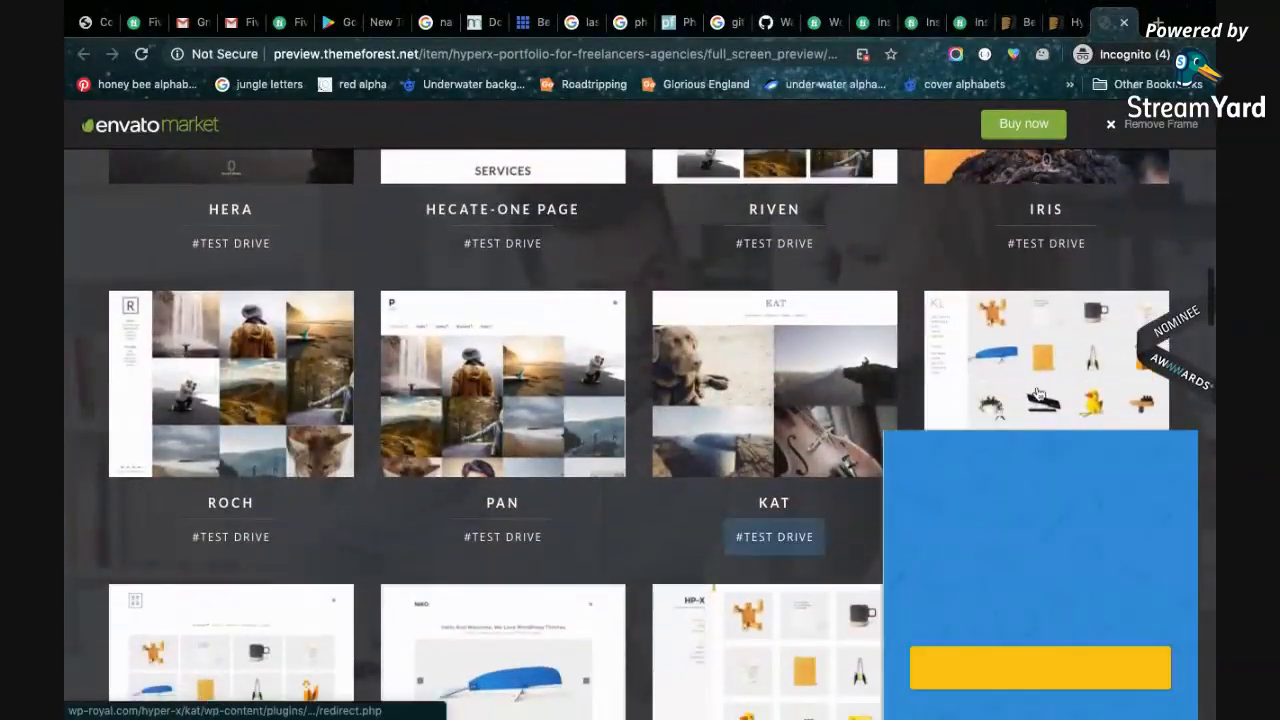
pyautogui.click(1068, 338)
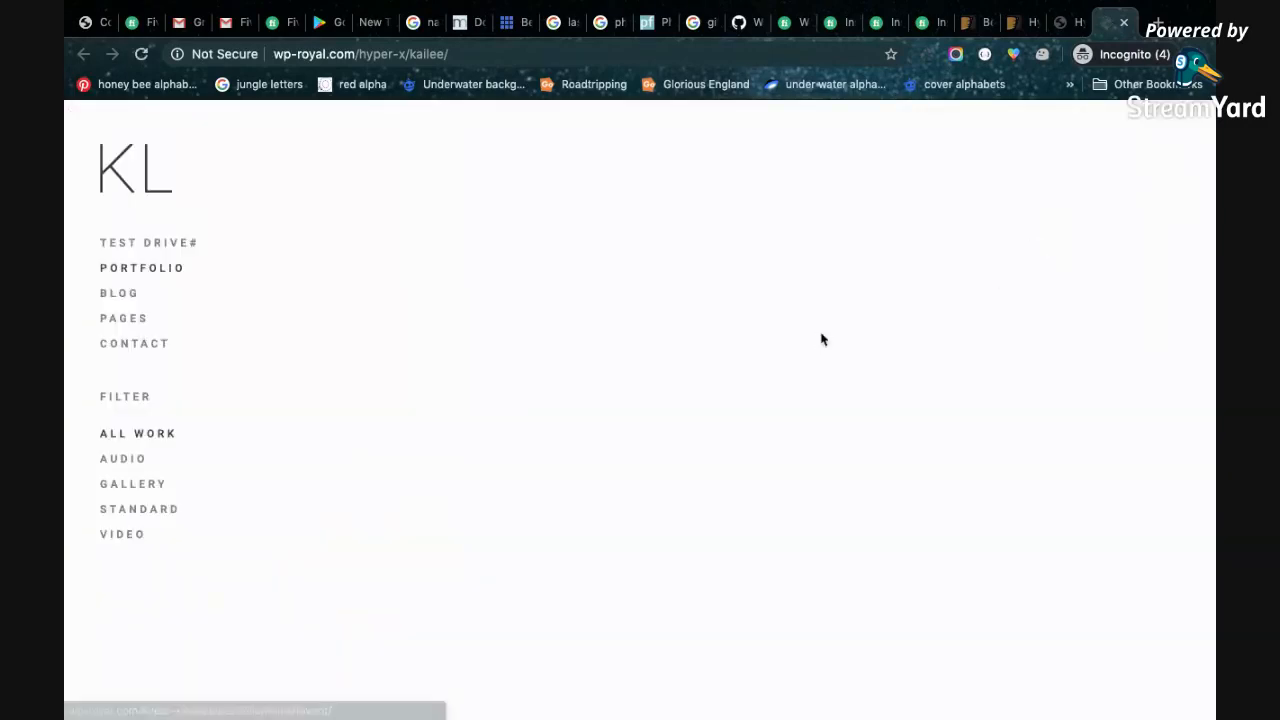
pyautogui.scroll(-2, 822, 341)
pyautogui.scroll(-4, 822, 341)
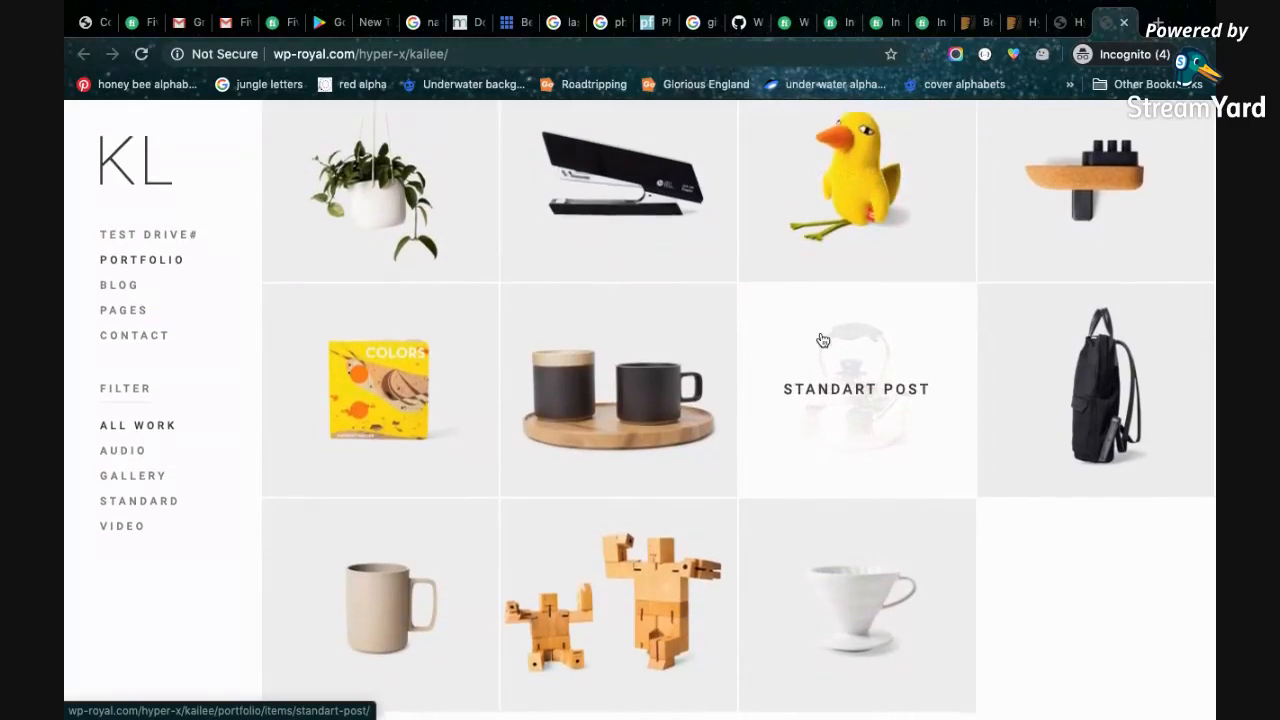
pyautogui.scroll(6, 822, 341)
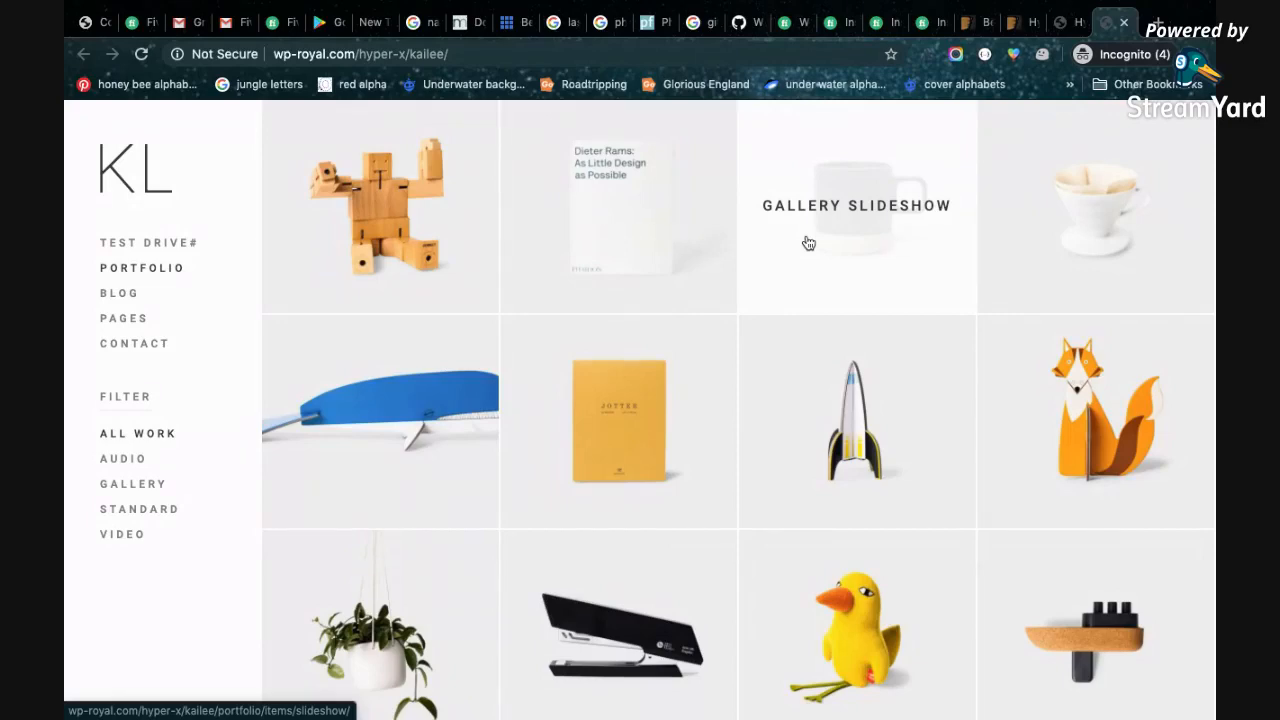
pyautogui.click(814, 32)
pyautogui.click(131, 22)
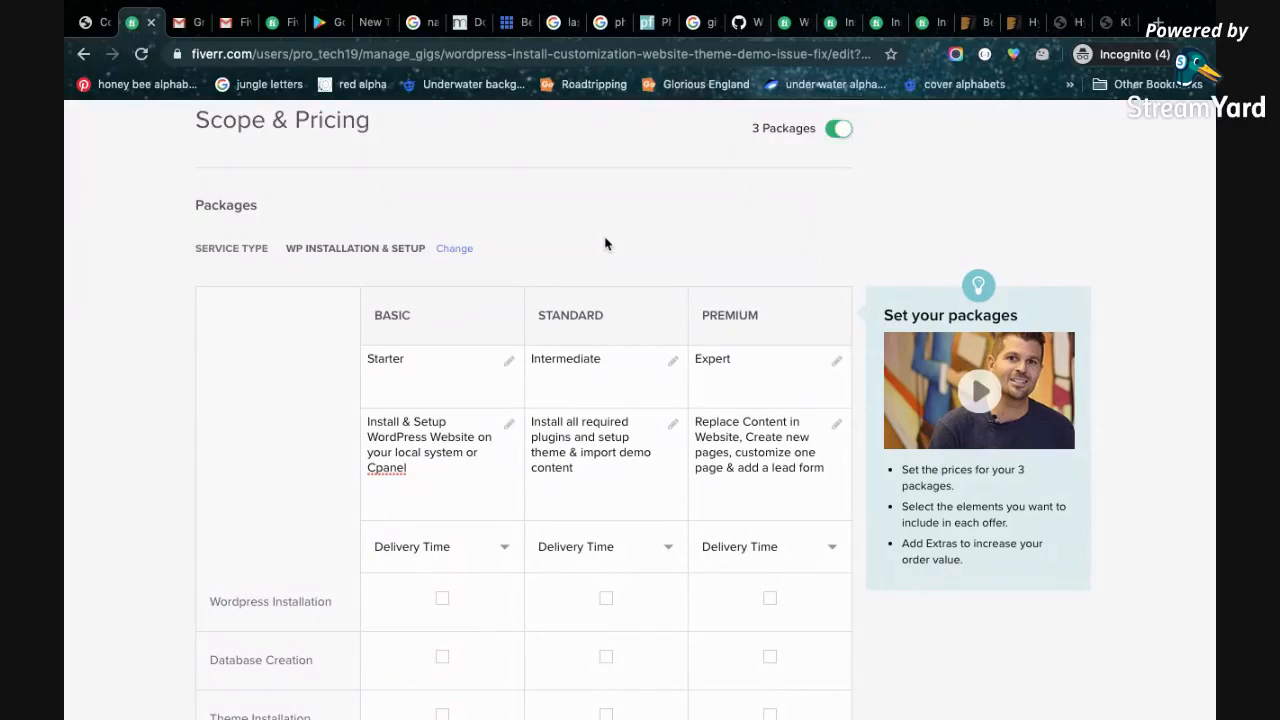
# - Go back to the Overview step and select the title 'I will wordpress install customization website'
pyautogui.scroll(3, 605, 244)
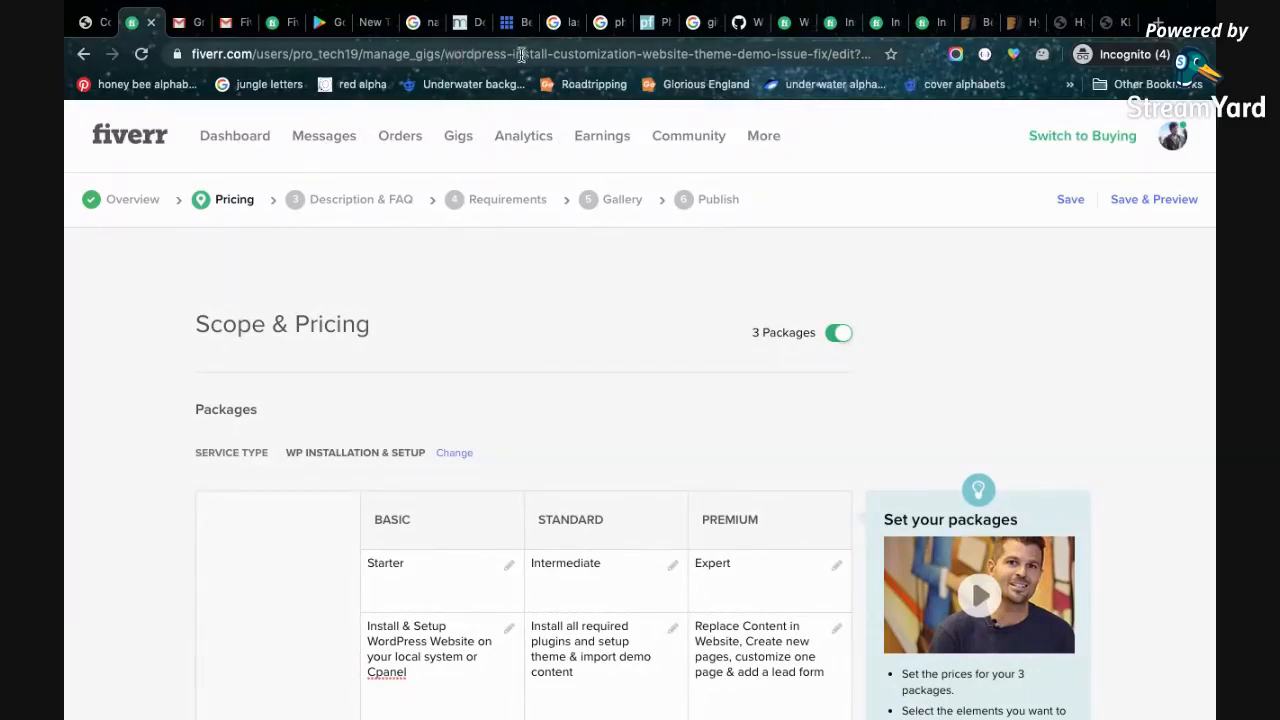
pyautogui.scroll(-9, 571, 314)
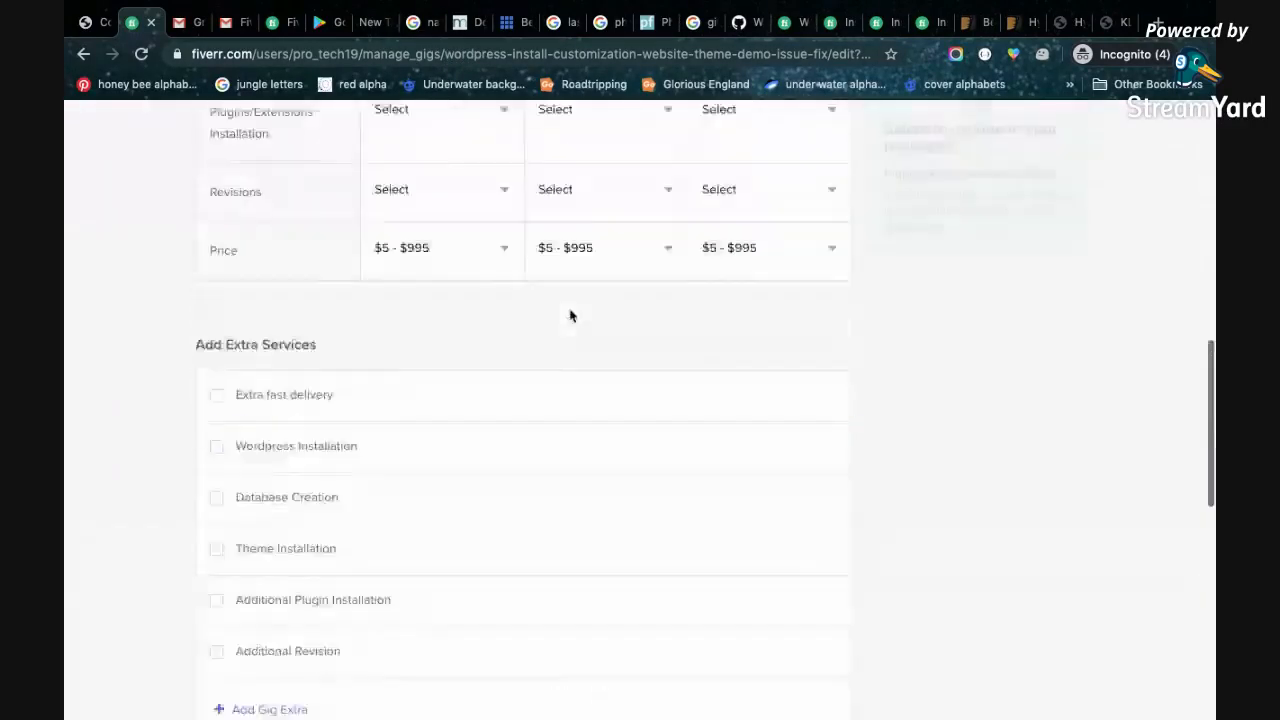
pyautogui.scroll(10, 571, 316)
pyautogui.scroll(-15, 726, 457)
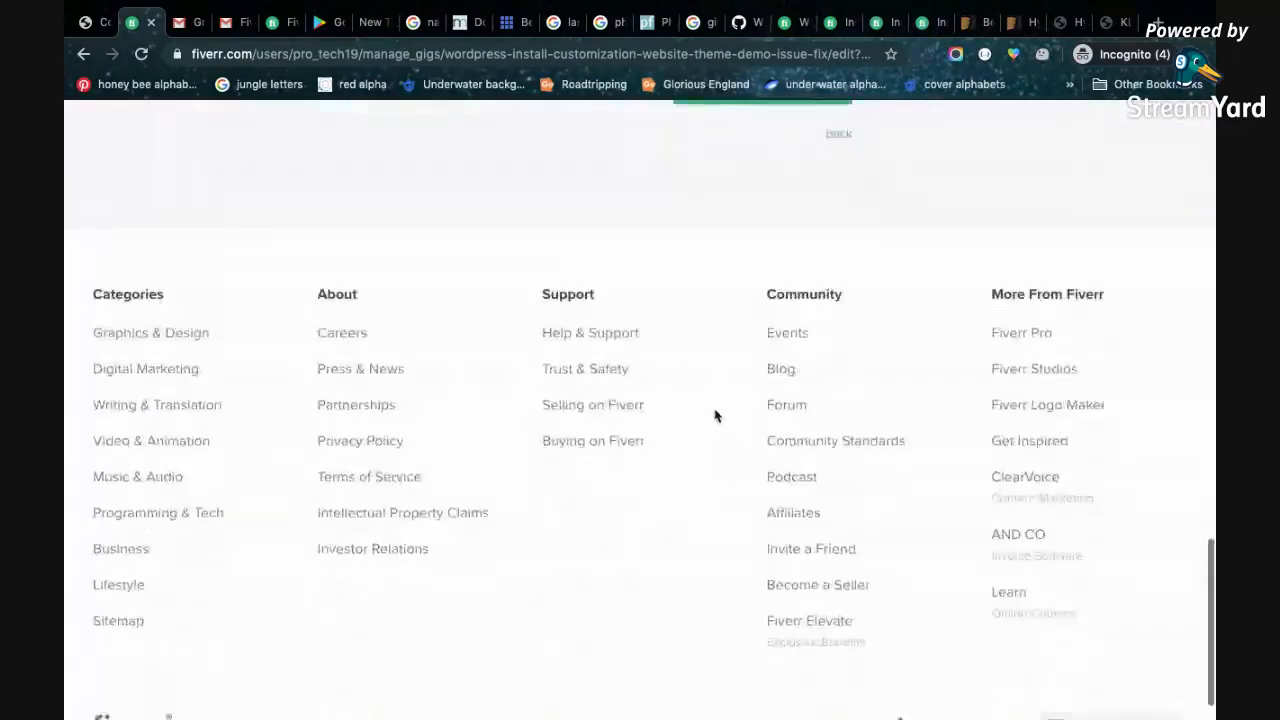
pyautogui.scroll(15, 715, 416)
pyautogui.scroll(-8, 714, 417)
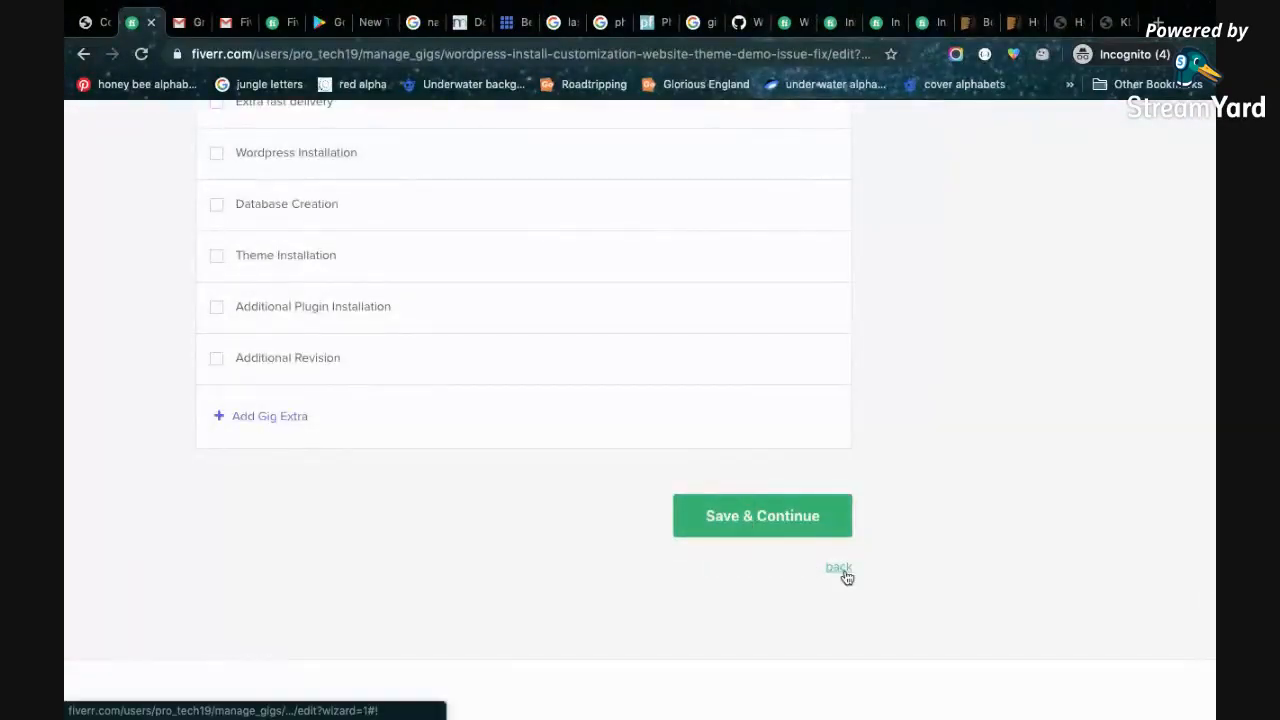
pyautogui.click(838, 568)
pyautogui.scroll(-1, 803, 531)
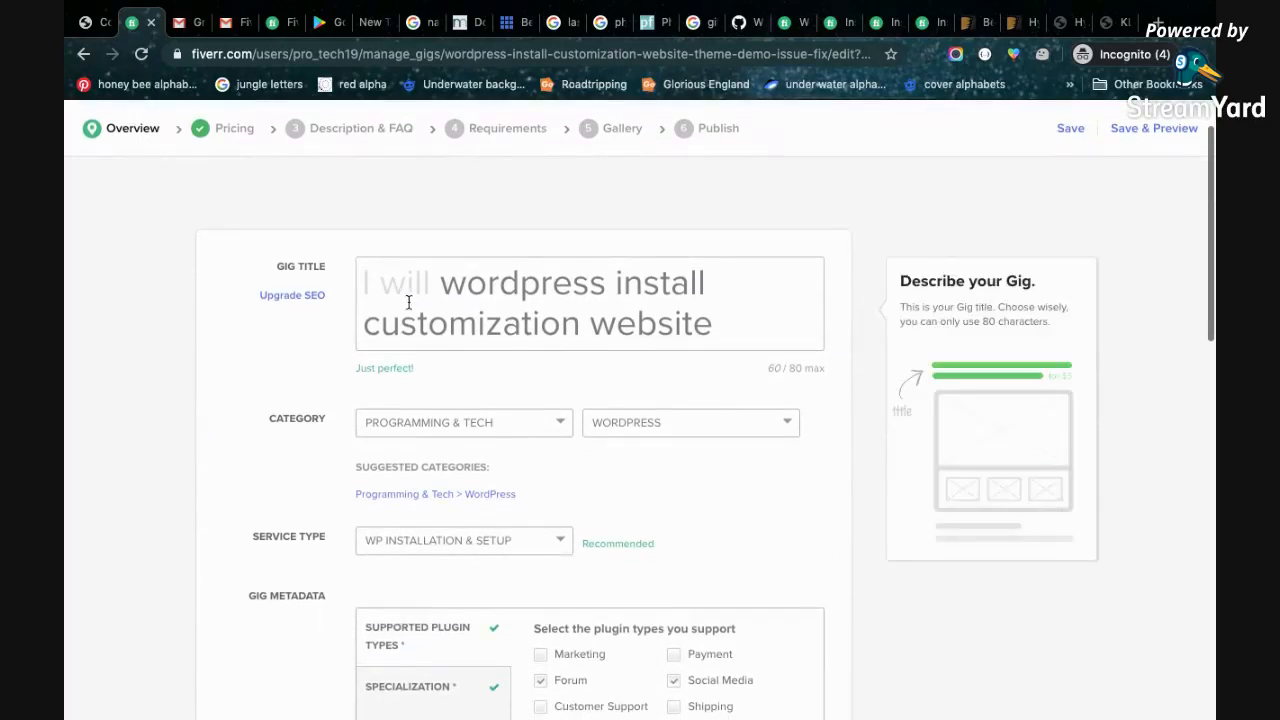
pyautogui.moveTo(408, 301); pyautogui.dragTo(777, 357)
# - Replace the old gig title with 'install or setup WordPress exactly like Demo'
pyautogui.press('BackSpace')
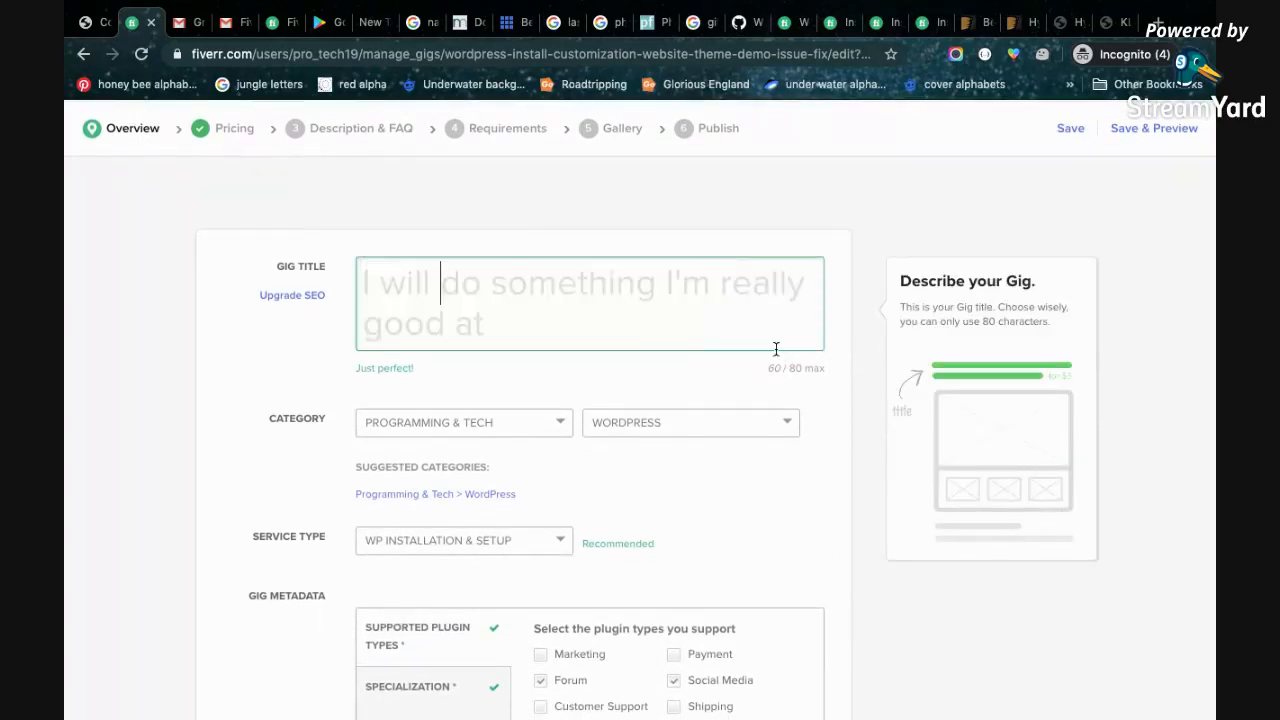
pyautogui.scroll(1, 740, 352)
pyautogui.write('instal')
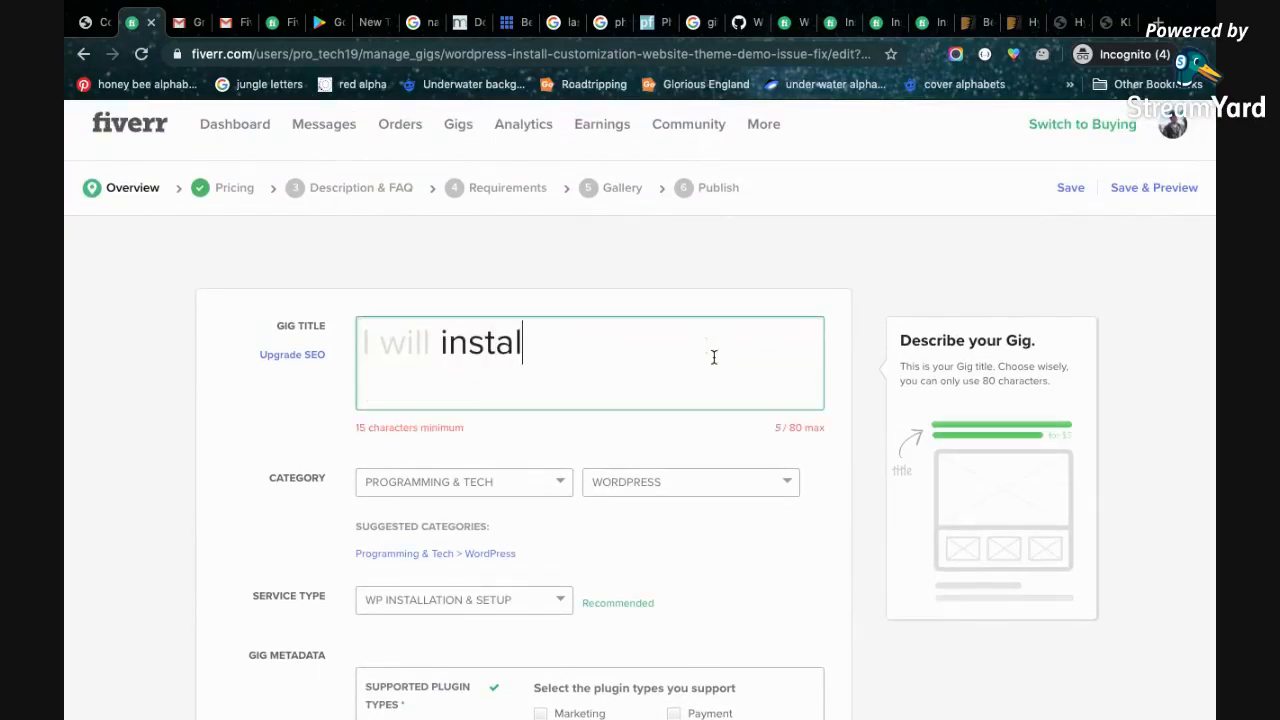
pyautogui.write('l or set')
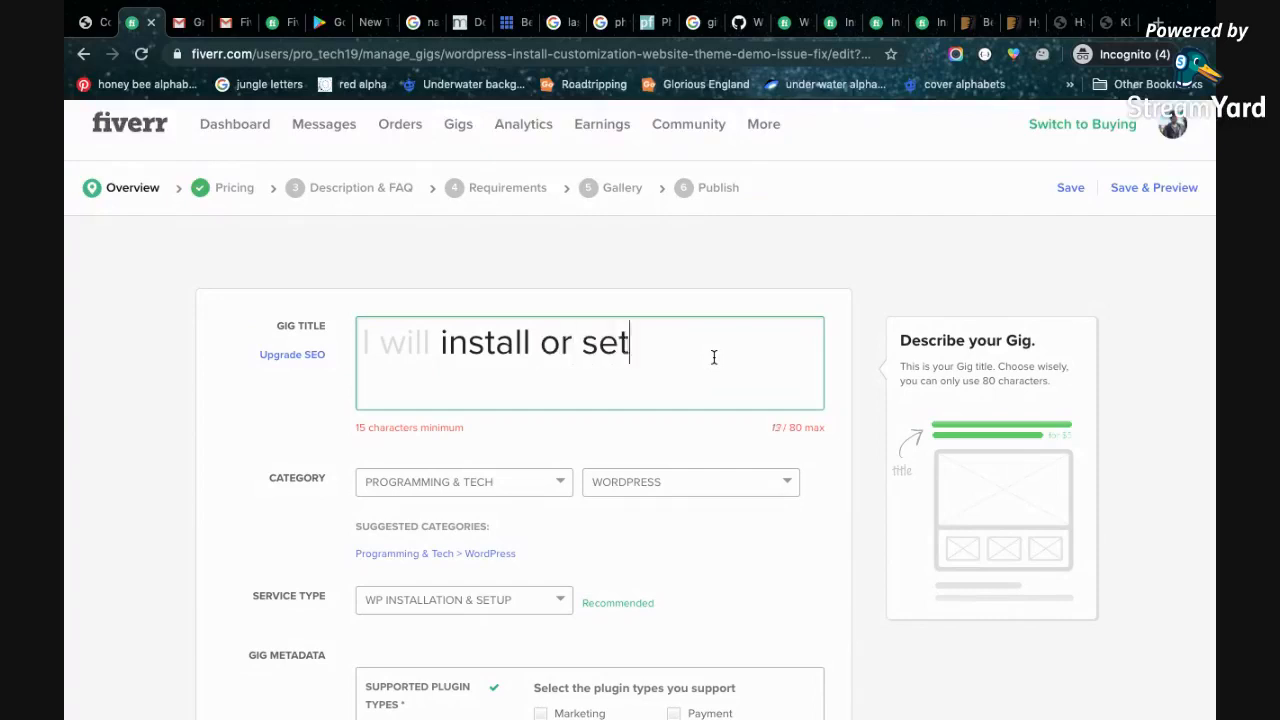
pyautogui.write('up WordPr')
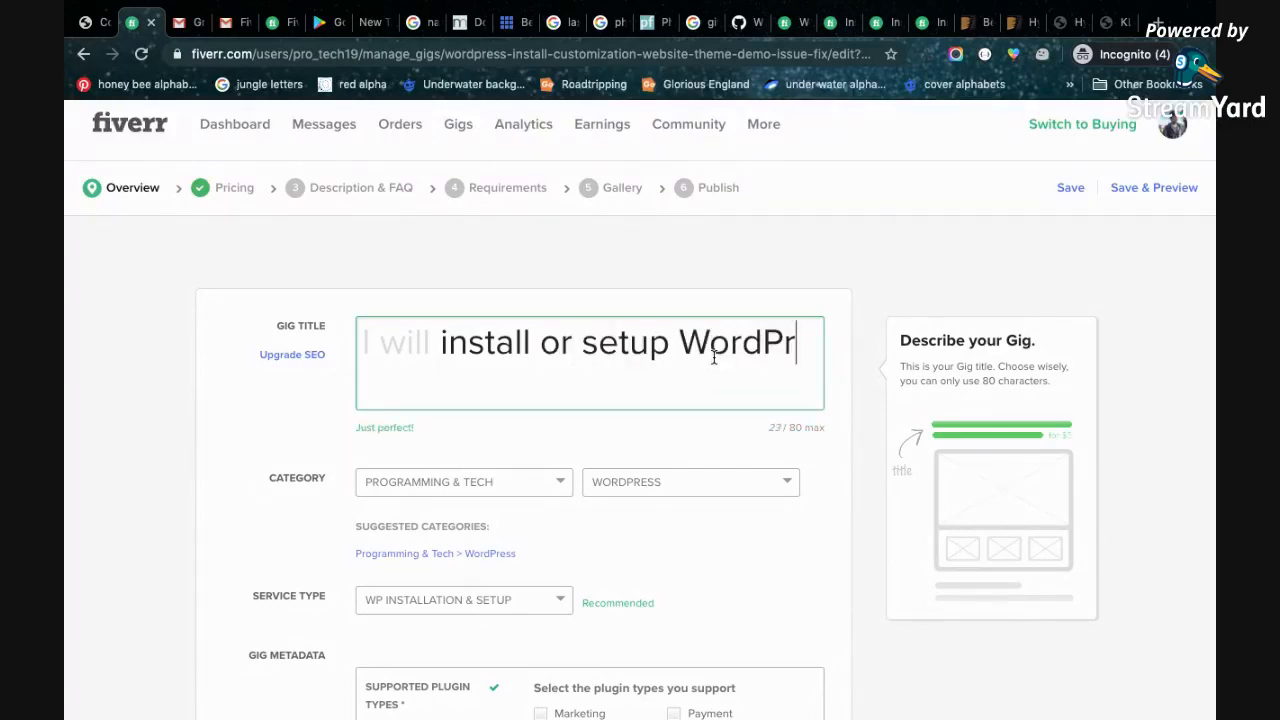
pyautogui.write('ess exac')
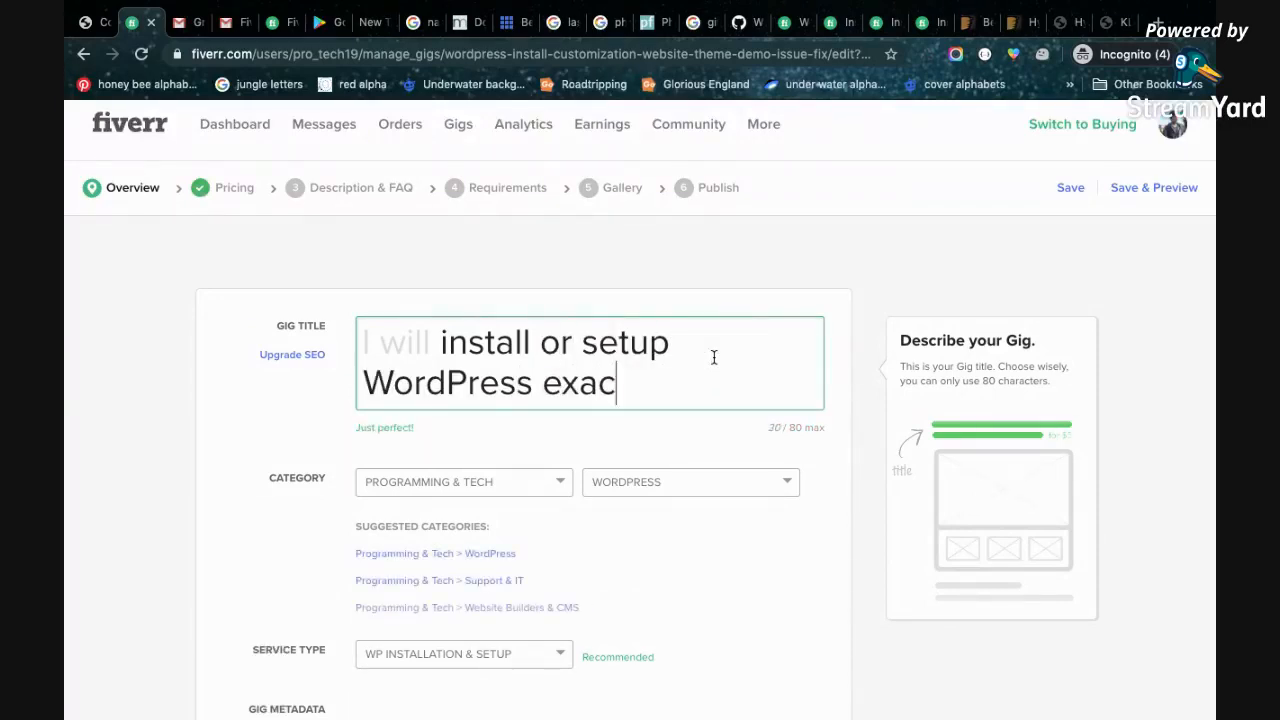
pyautogui.write('tly like ')
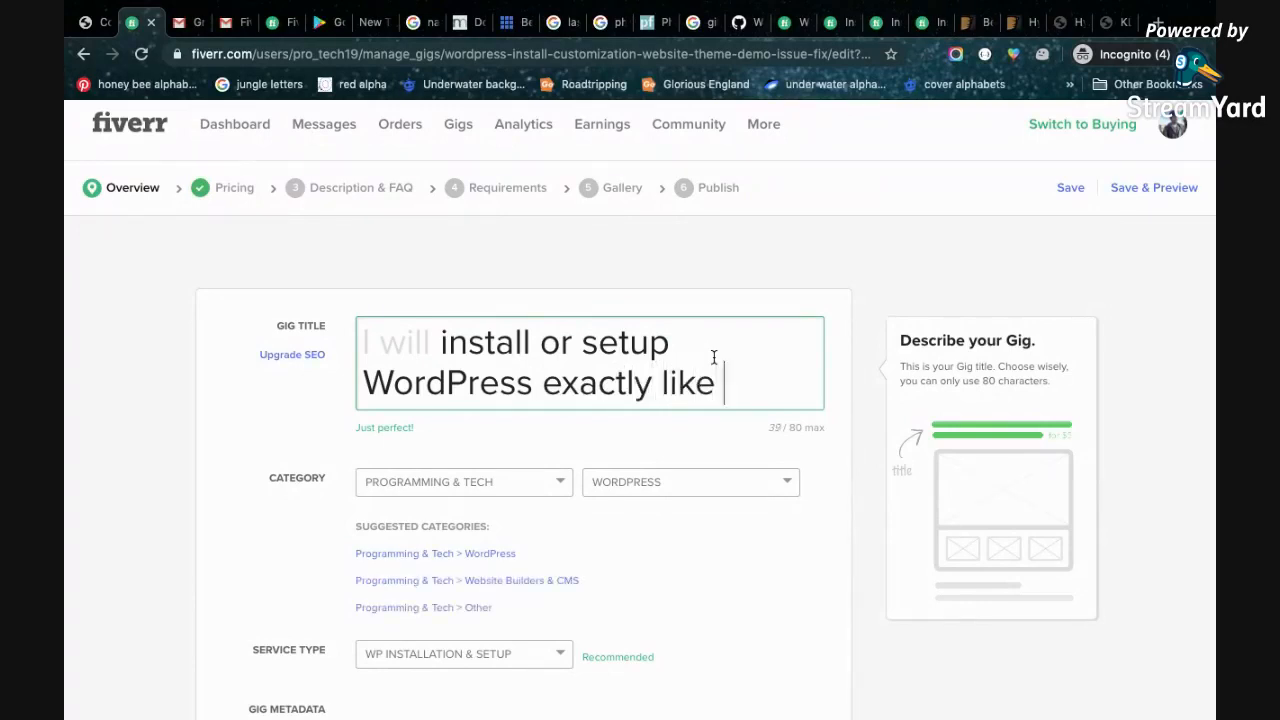
pyautogui.write('Demo')
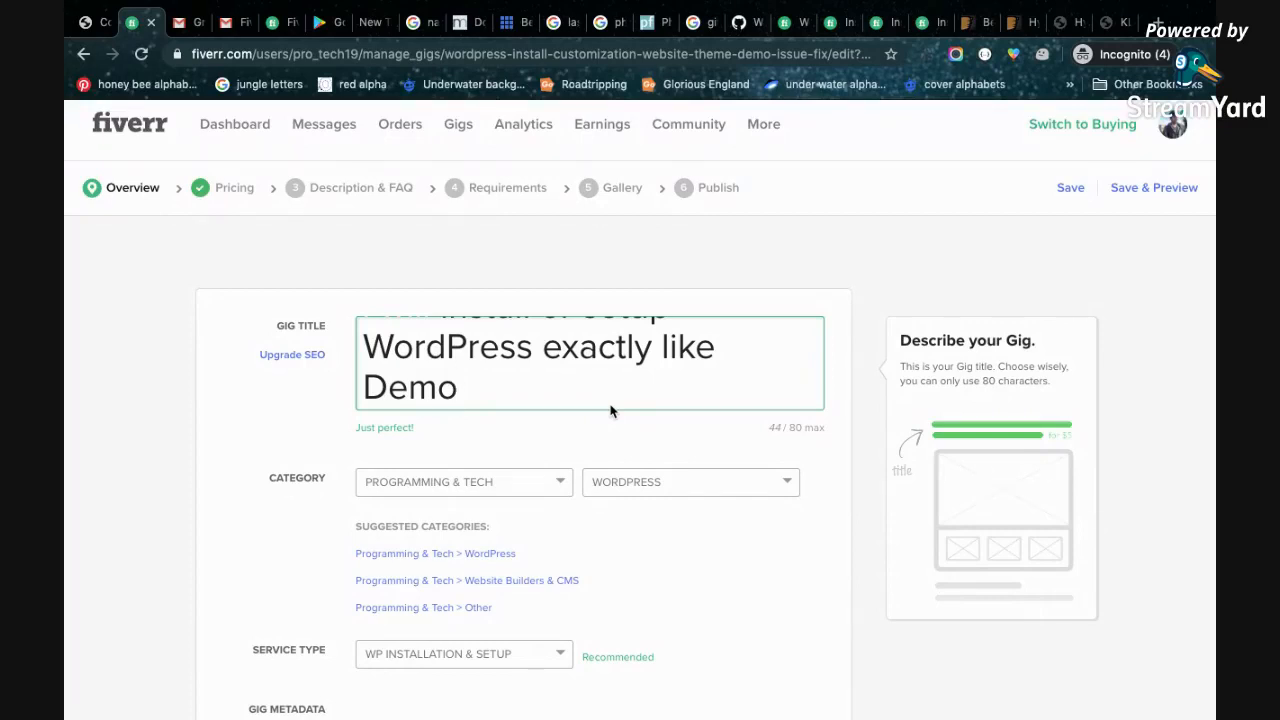
# - Scroll the Scope & Pricing editor and place the cursor in the Basic package name field
pyautogui.scroll(1, 602, 408)
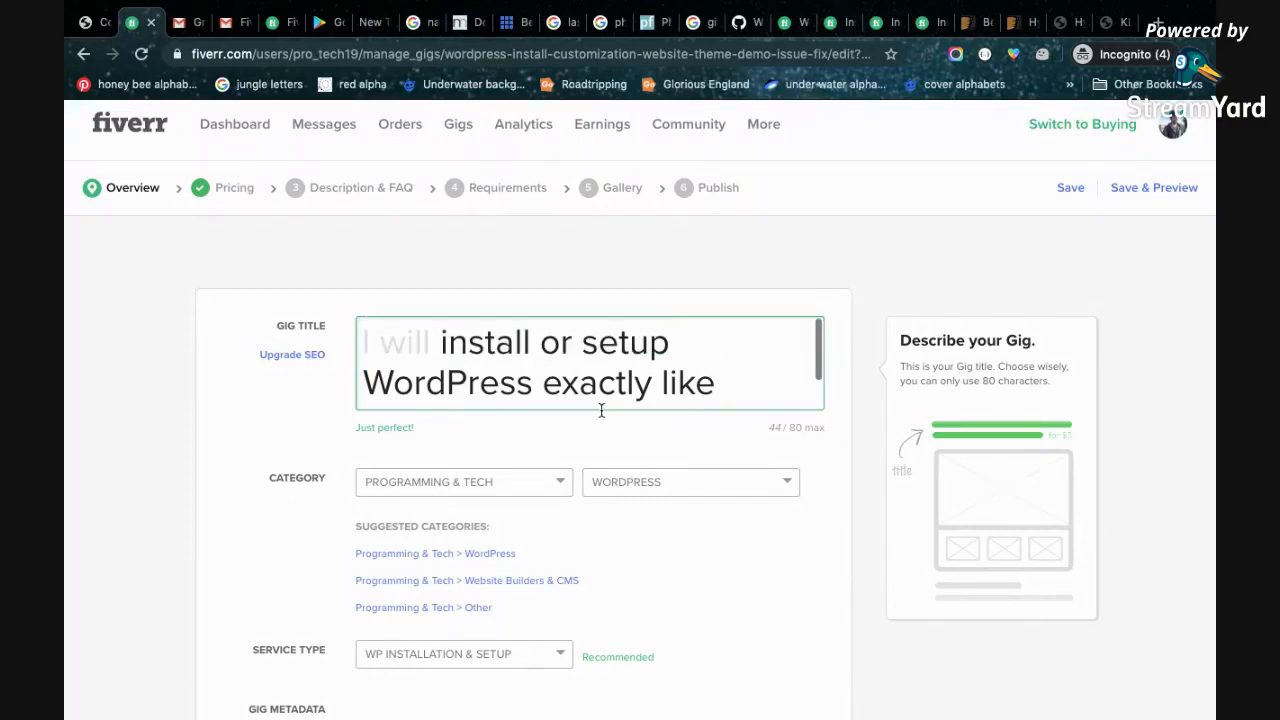
pyautogui.scroll(-4, 602, 408)
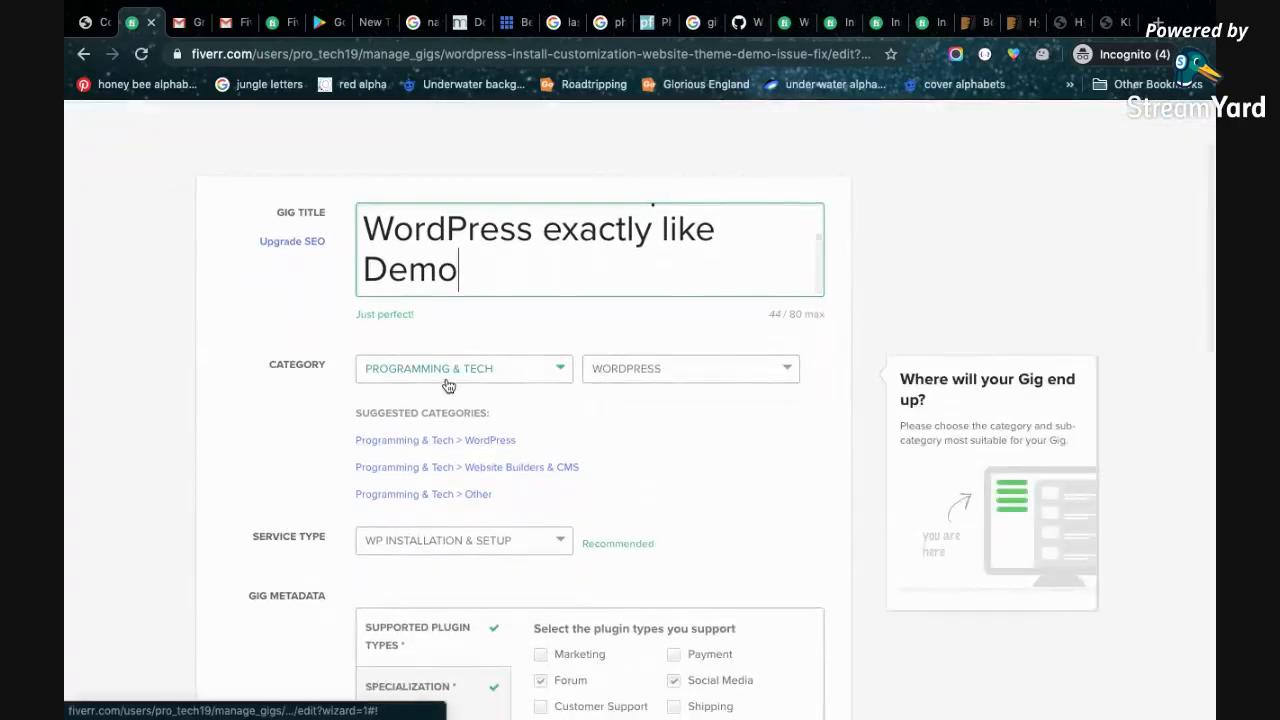
pyautogui.scroll(-3, 666, 434)
pyautogui.scroll(-10, 484, 505)
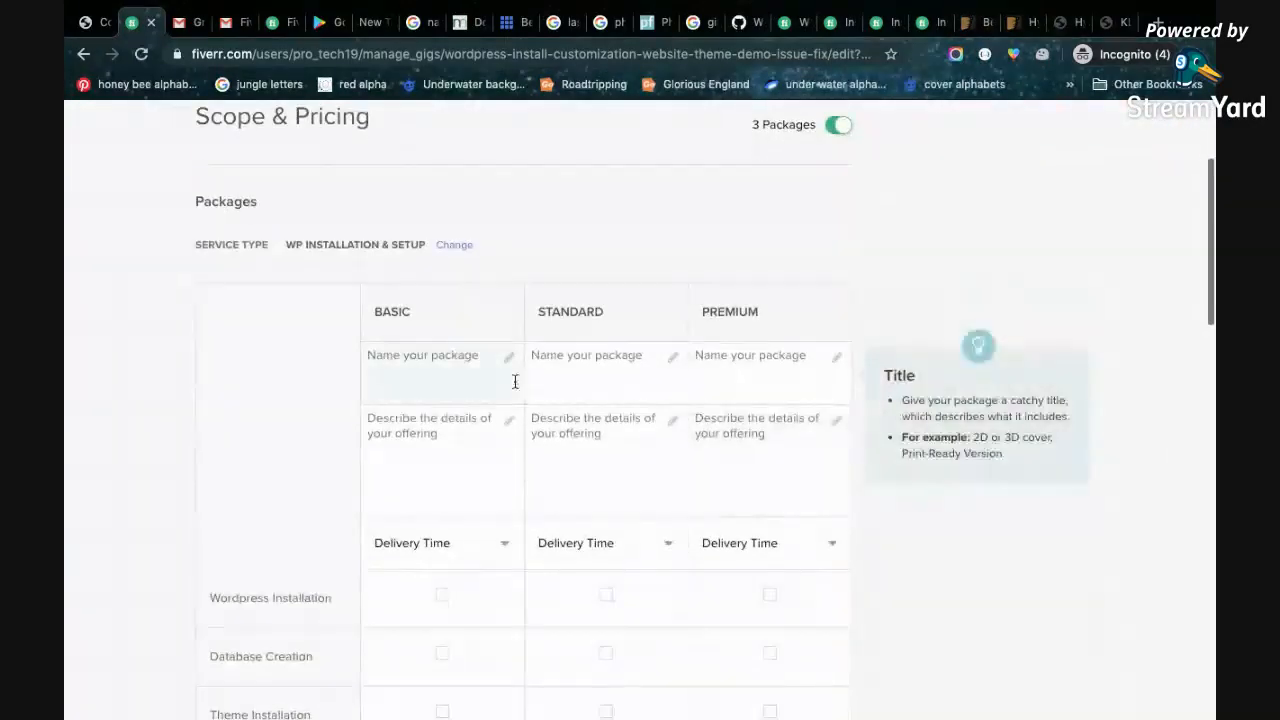
pyautogui.click(424, 369)
# - Return to the competitor's Astra Pro agency bundle gig page
pyautogui.scroll(4, 425, 374)
pyautogui.scroll(-2, 426, 380)
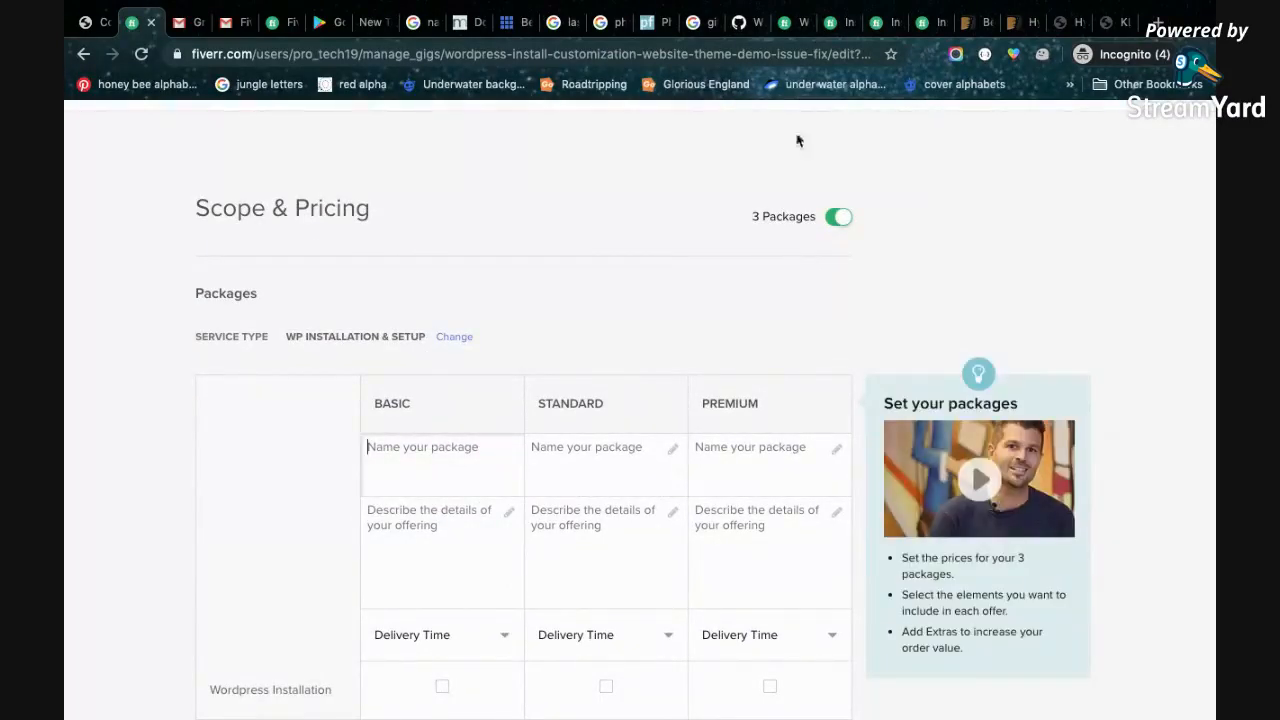
pyautogui.click(838, 22)
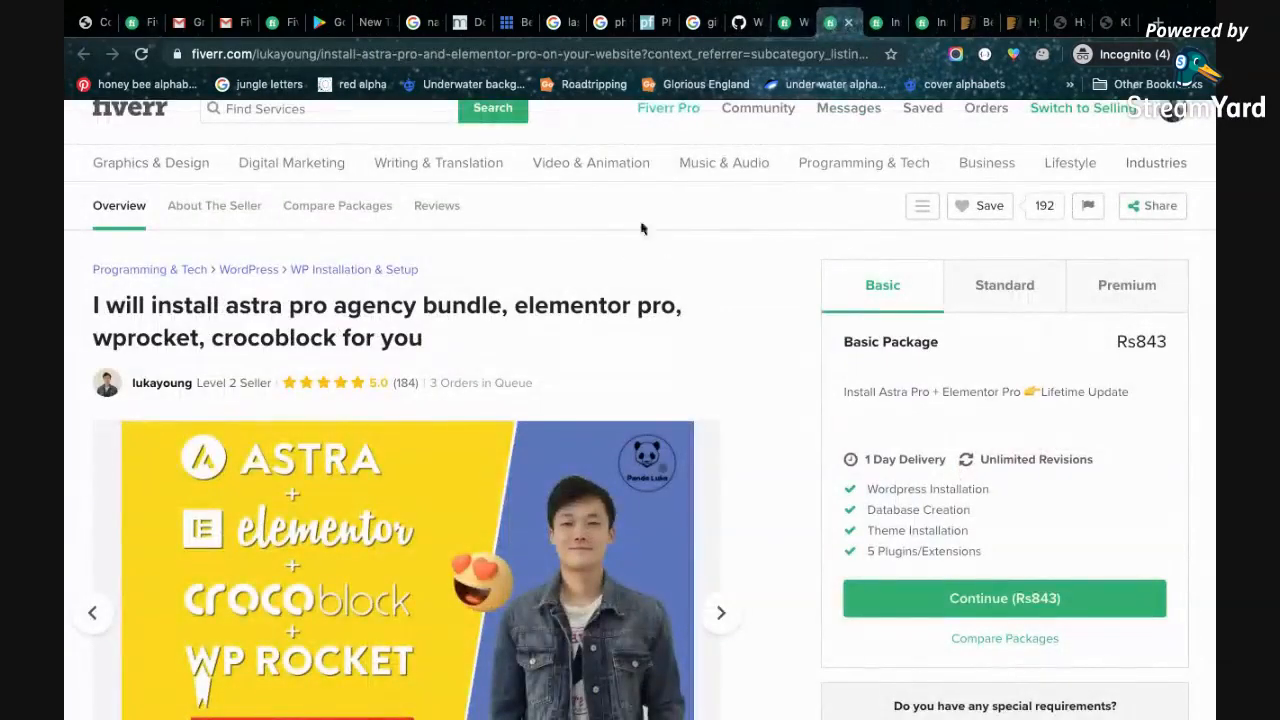
# - Bring up the 'install wordpress theme, set up same like demo' gig and scroll to its footer
pyautogui.click(900, 21)
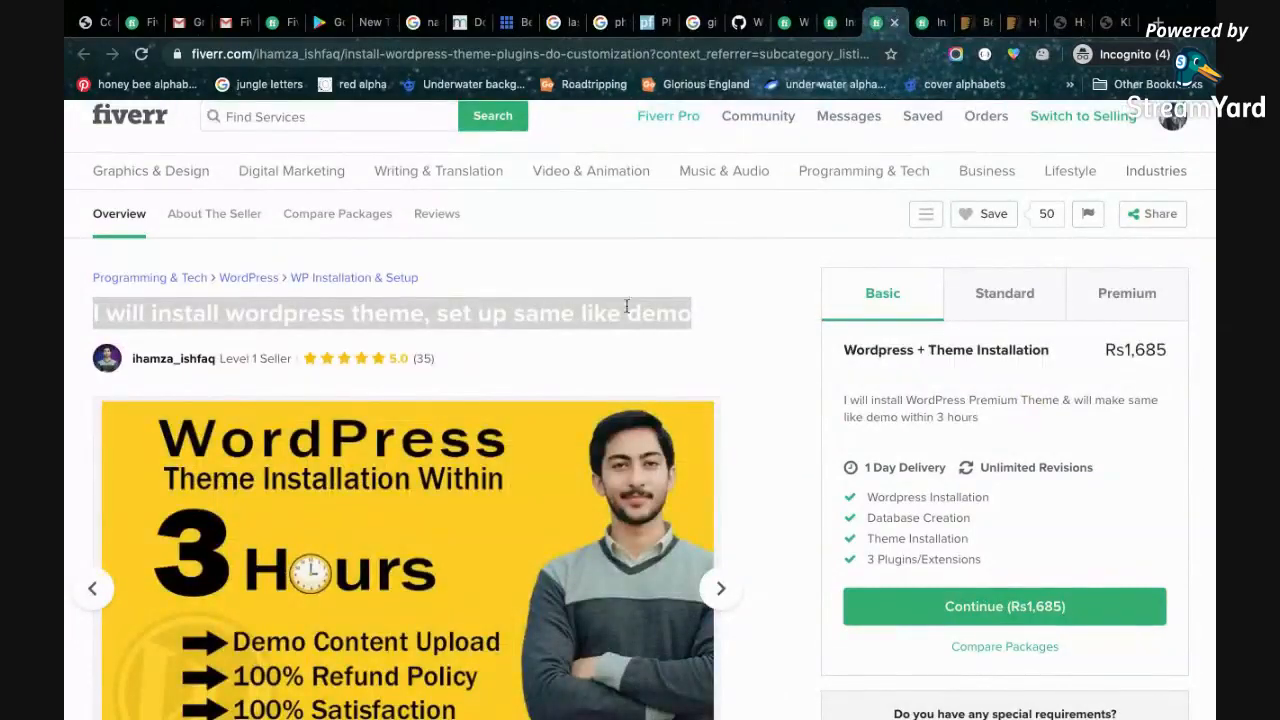
pyautogui.scroll(-5, 693, 320)
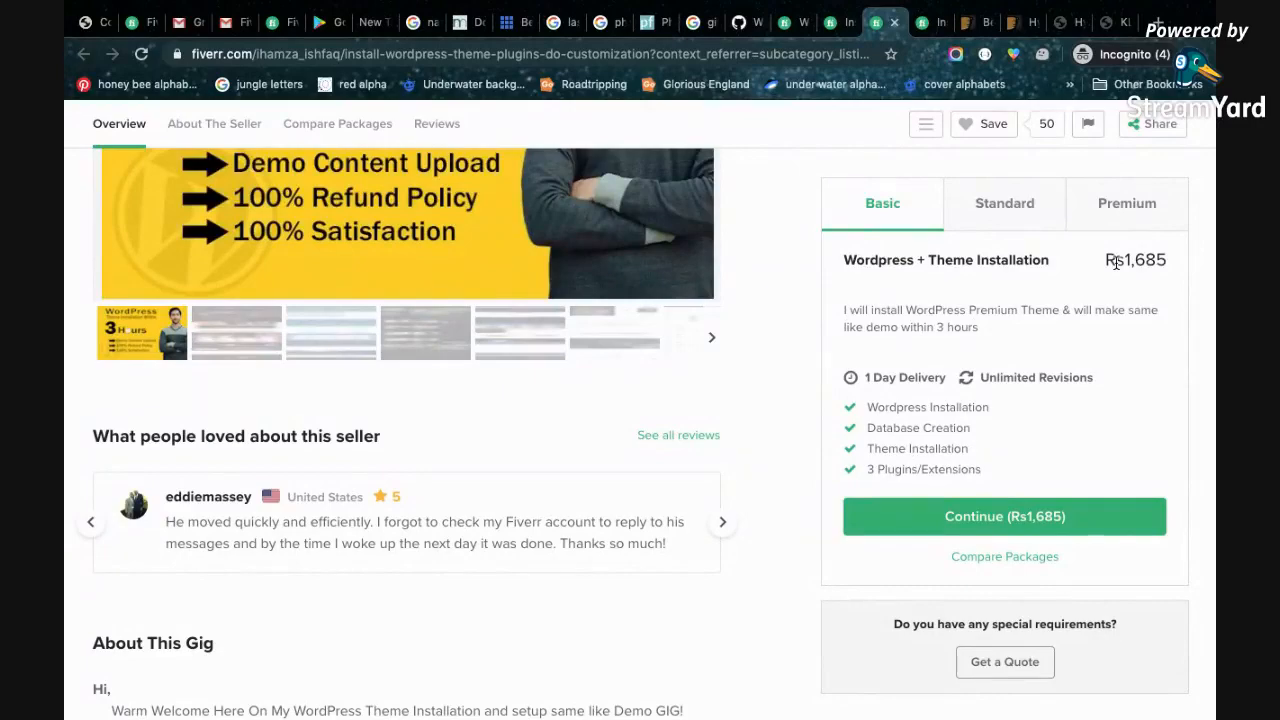
pyautogui.scroll(-10, 1109, 437)
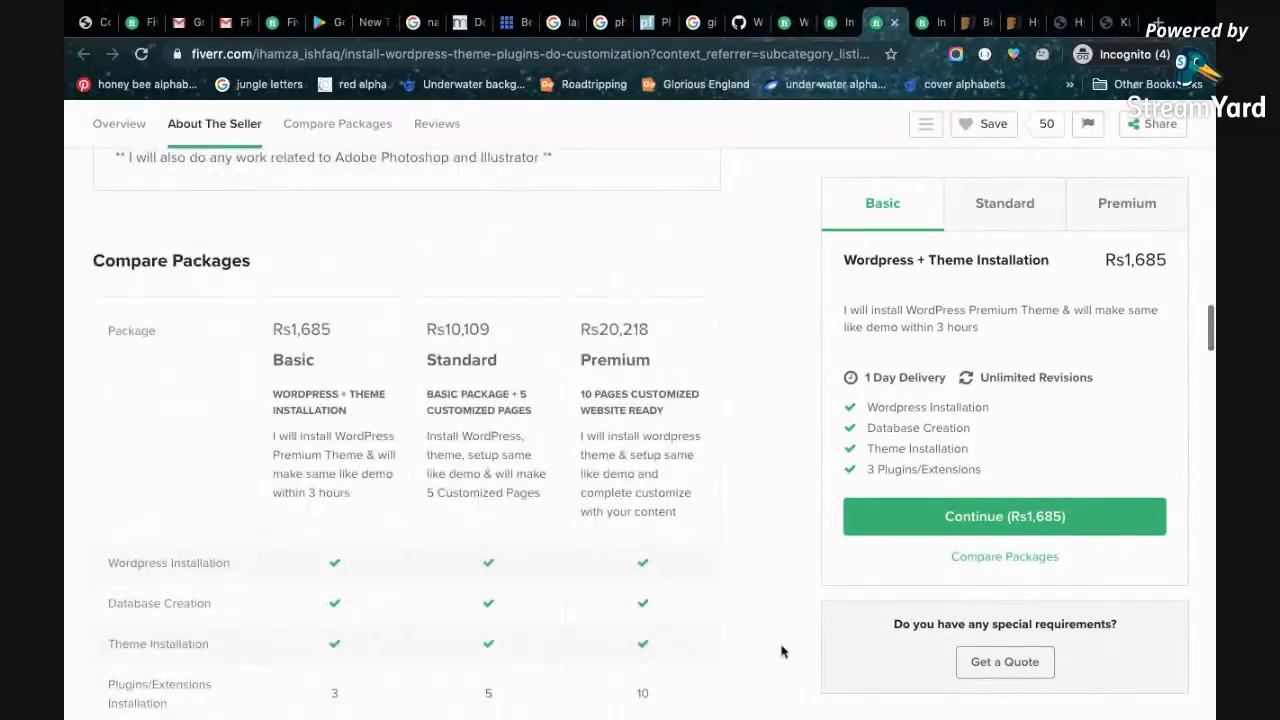
pyautogui.scroll(-15, 775, 600)
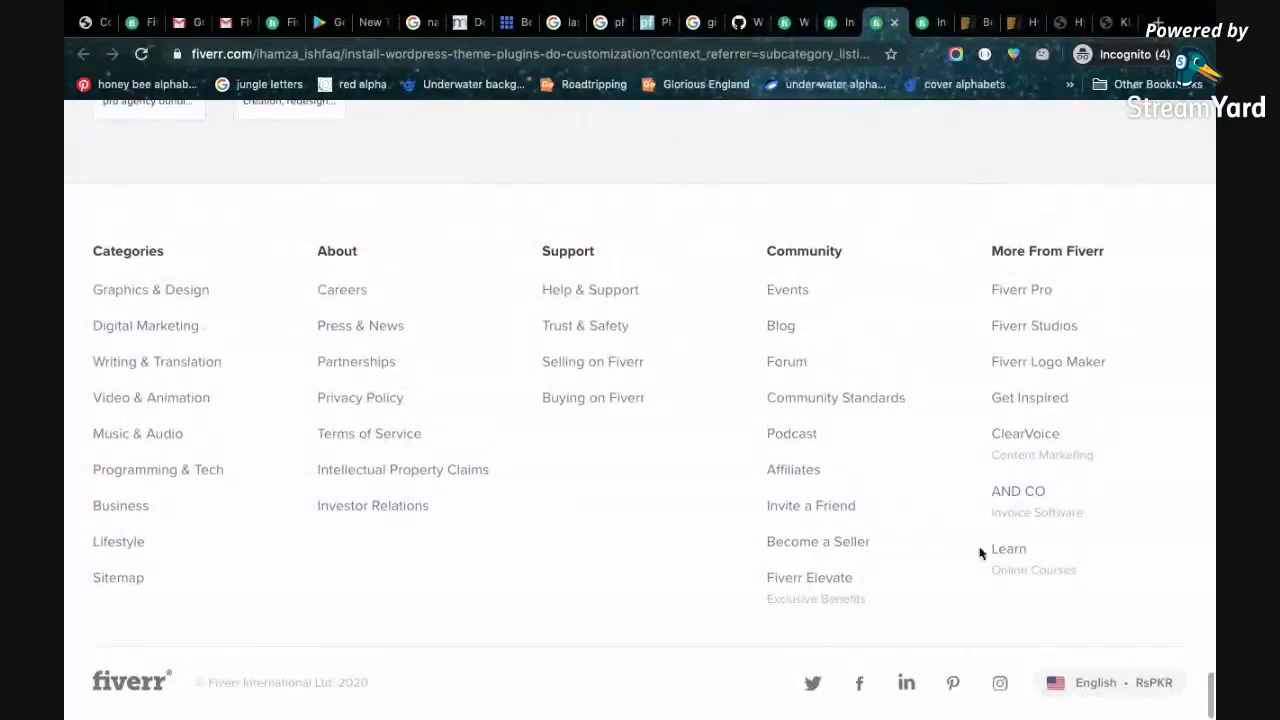
# - Change the display currency from Pakistani rupees to United States Dollar (USD)
pyautogui.click(1170, 684)
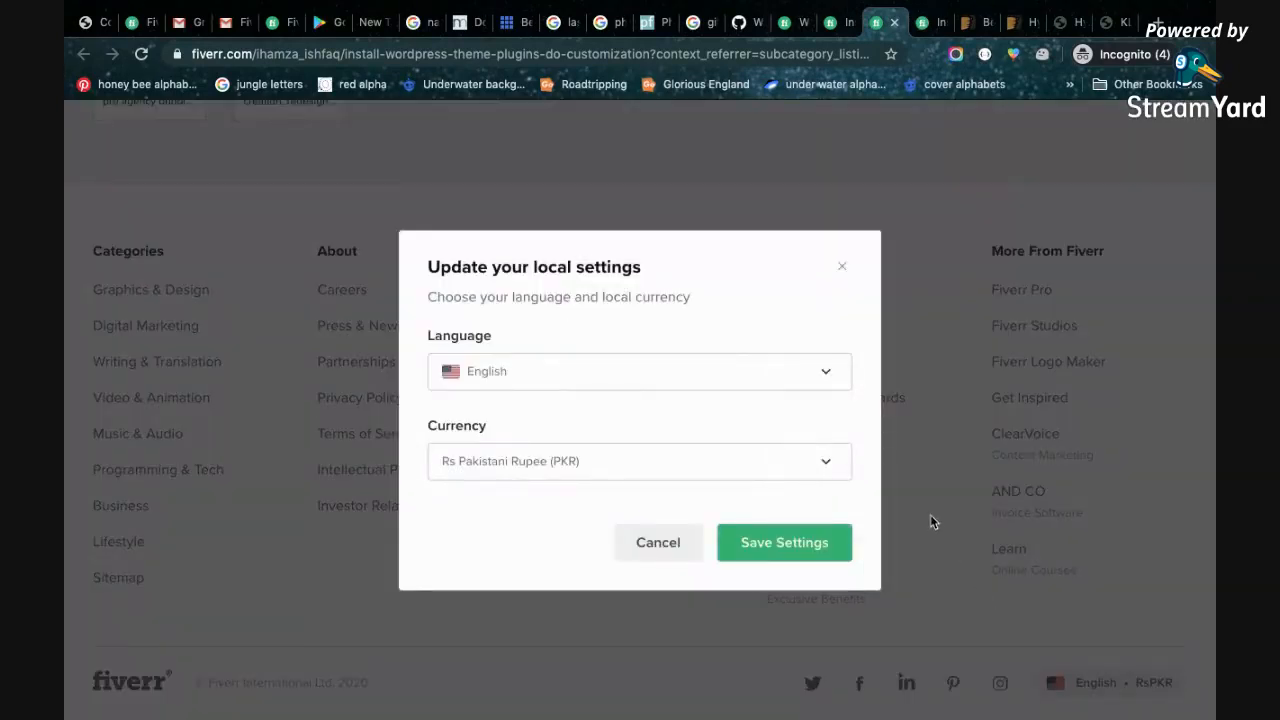
pyautogui.click(748, 468)
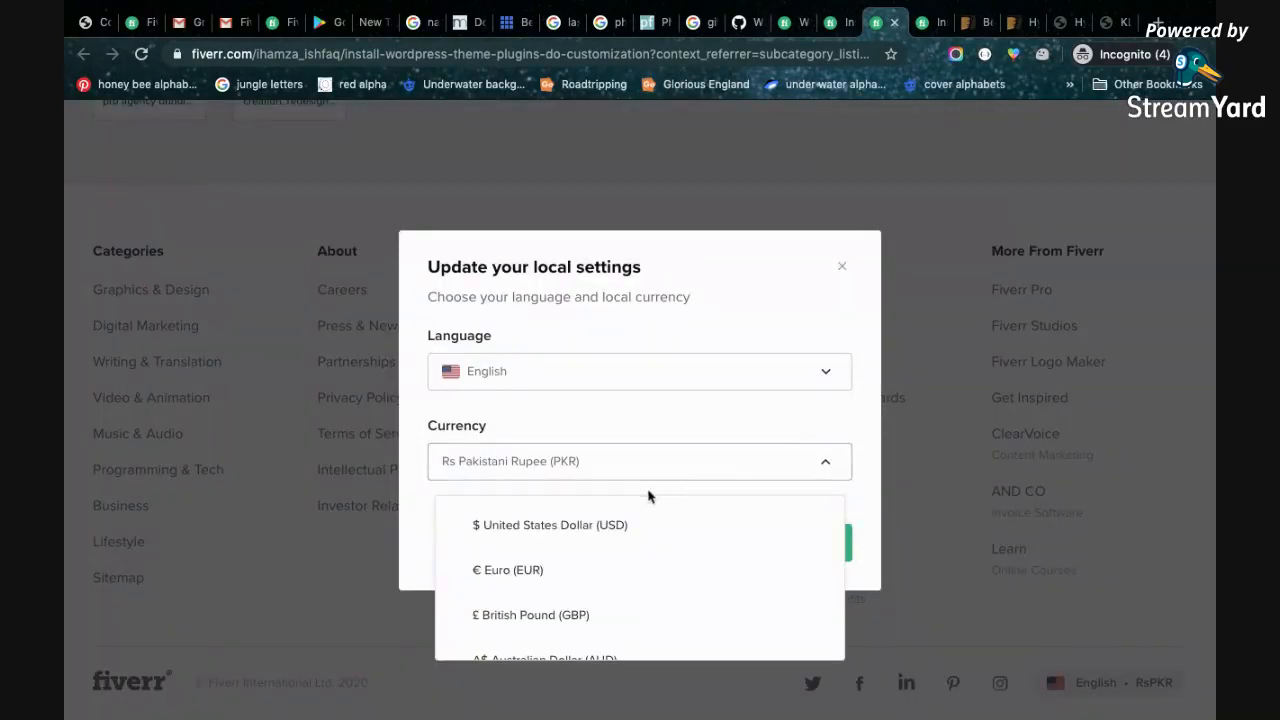
pyautogui.click(706, 526)
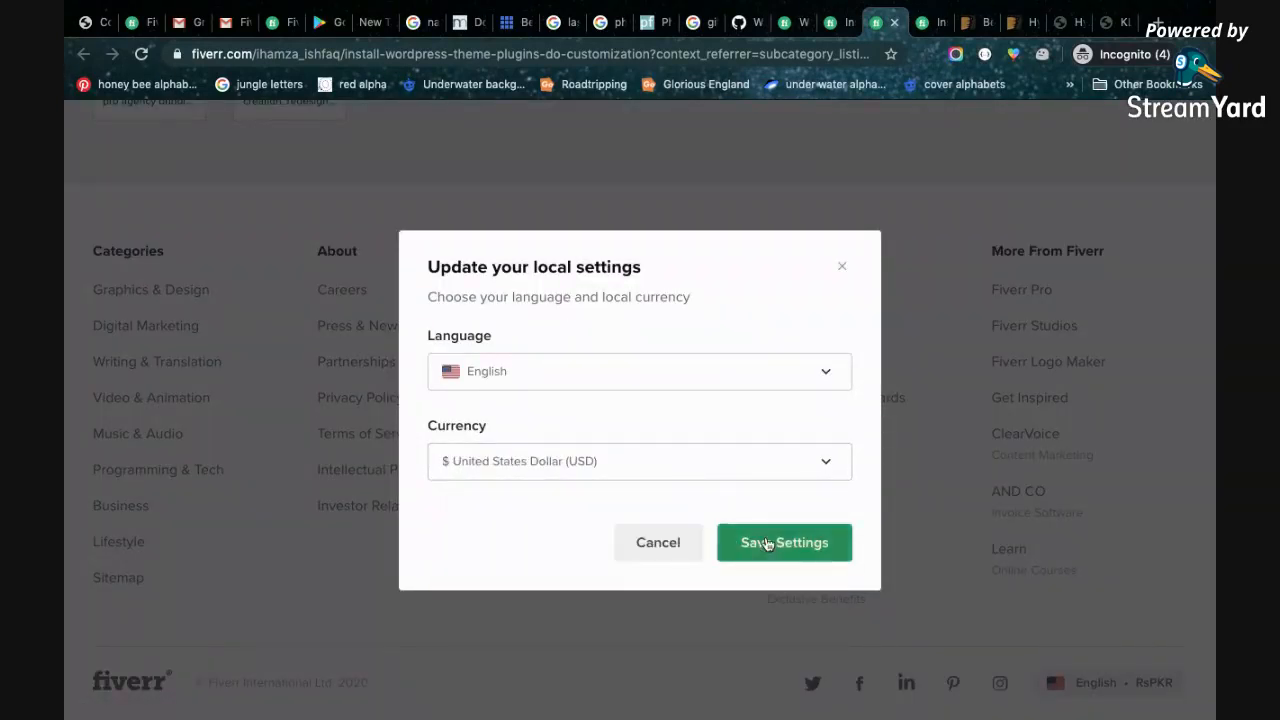
pyautogui.click(766, 543)
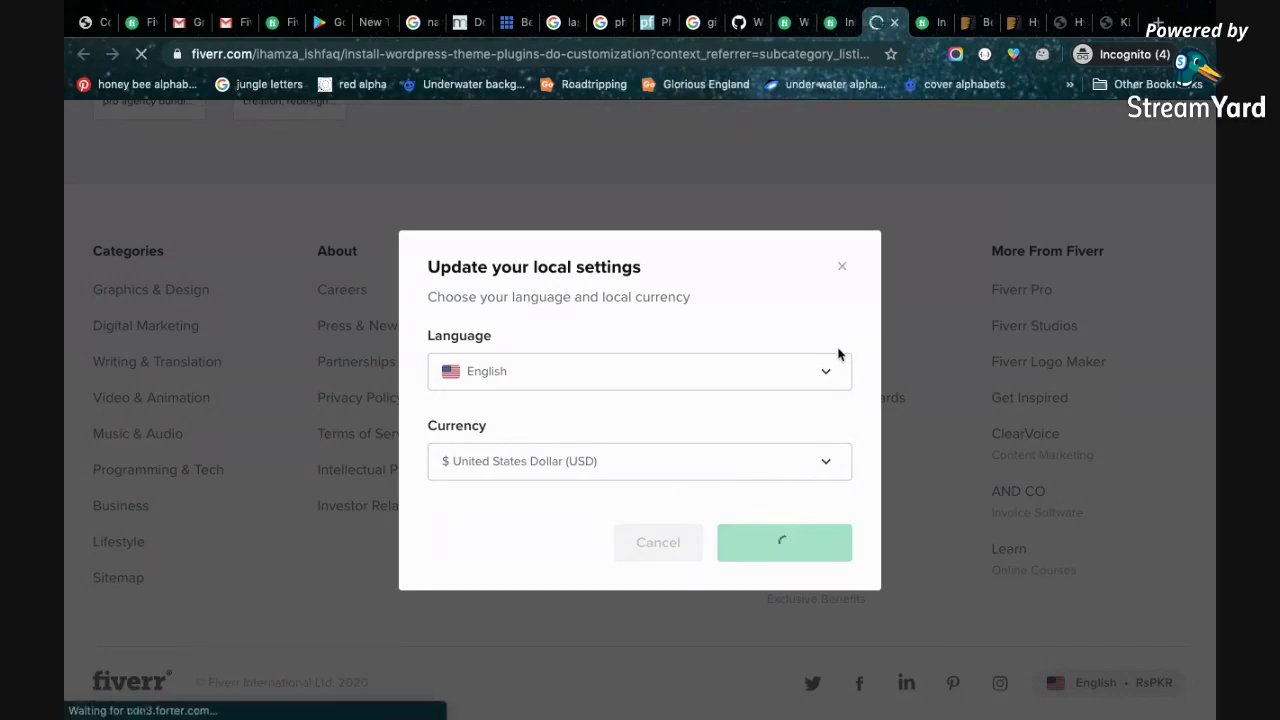
pyautogui.scroll(-1, 1100, 378)
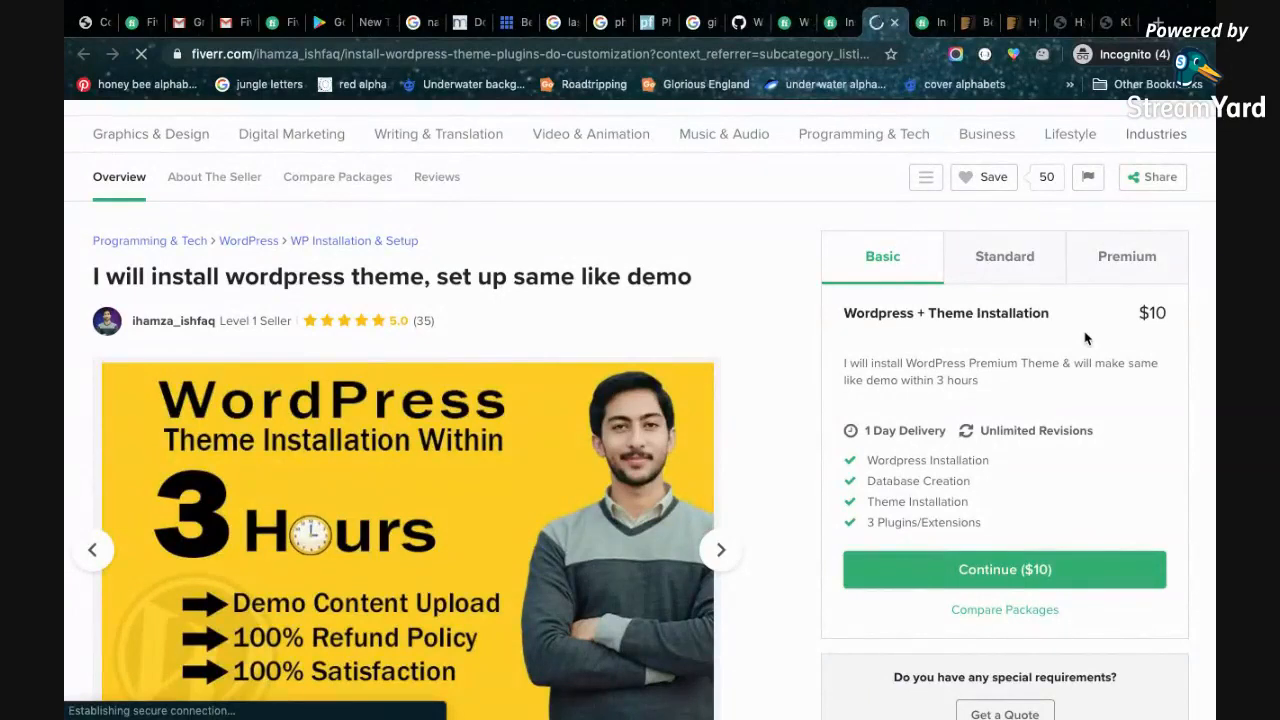
# - View the $60 Standard package, then the $120 Premium package for 10 customized pages
pyautogui.click(1008, 270)
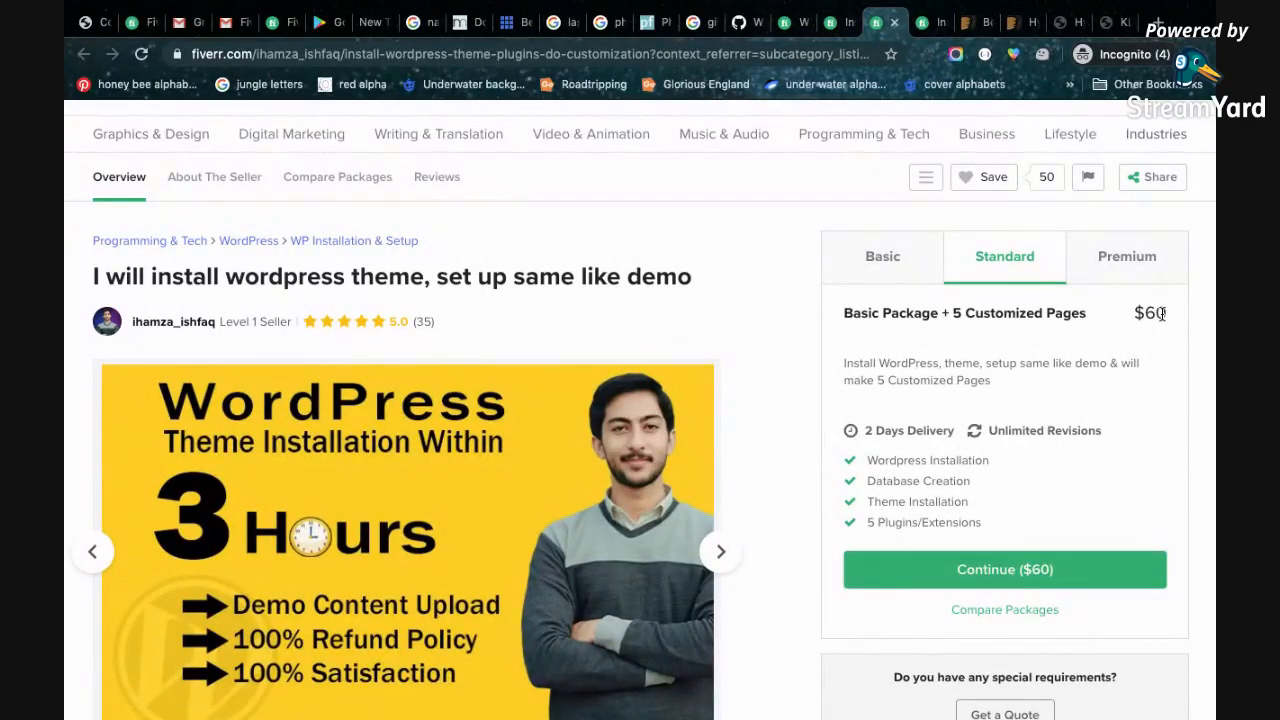
pyautogui.click(1146, 252)
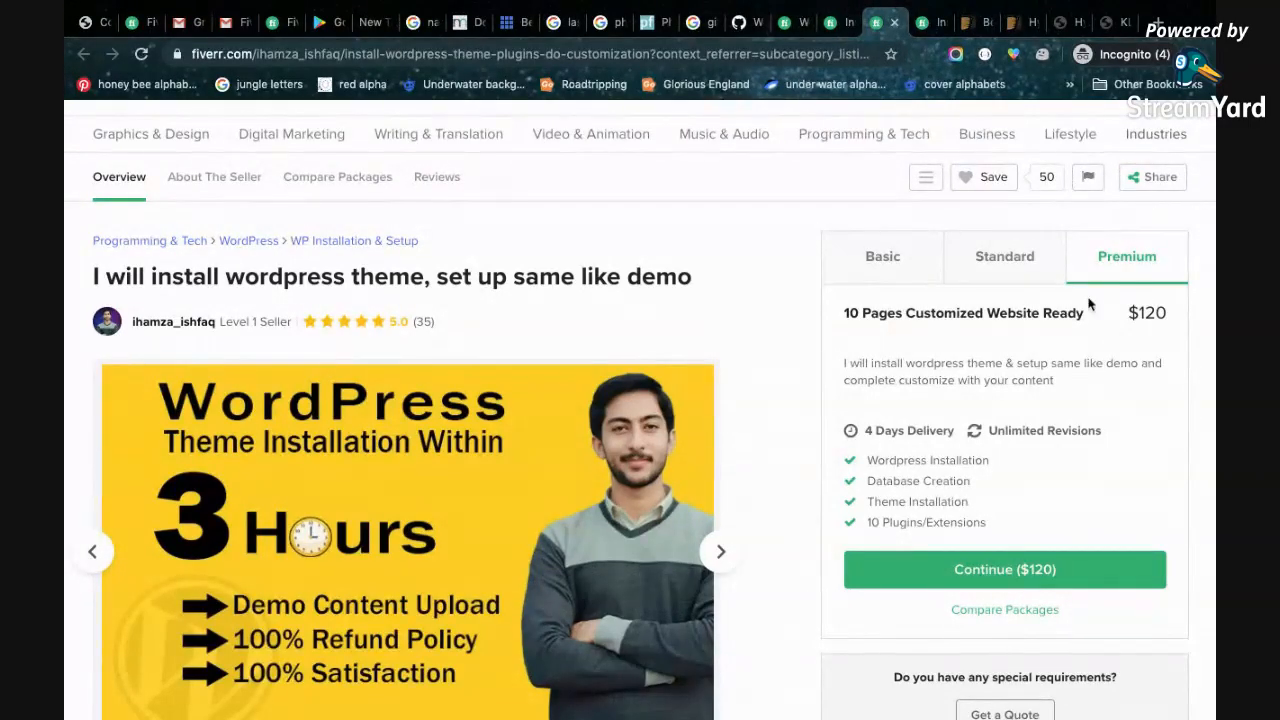
# - Open the 'install wordpress, setup theme, do customization' gig and select its theme-provided note
pyautogui.click(922, 20)
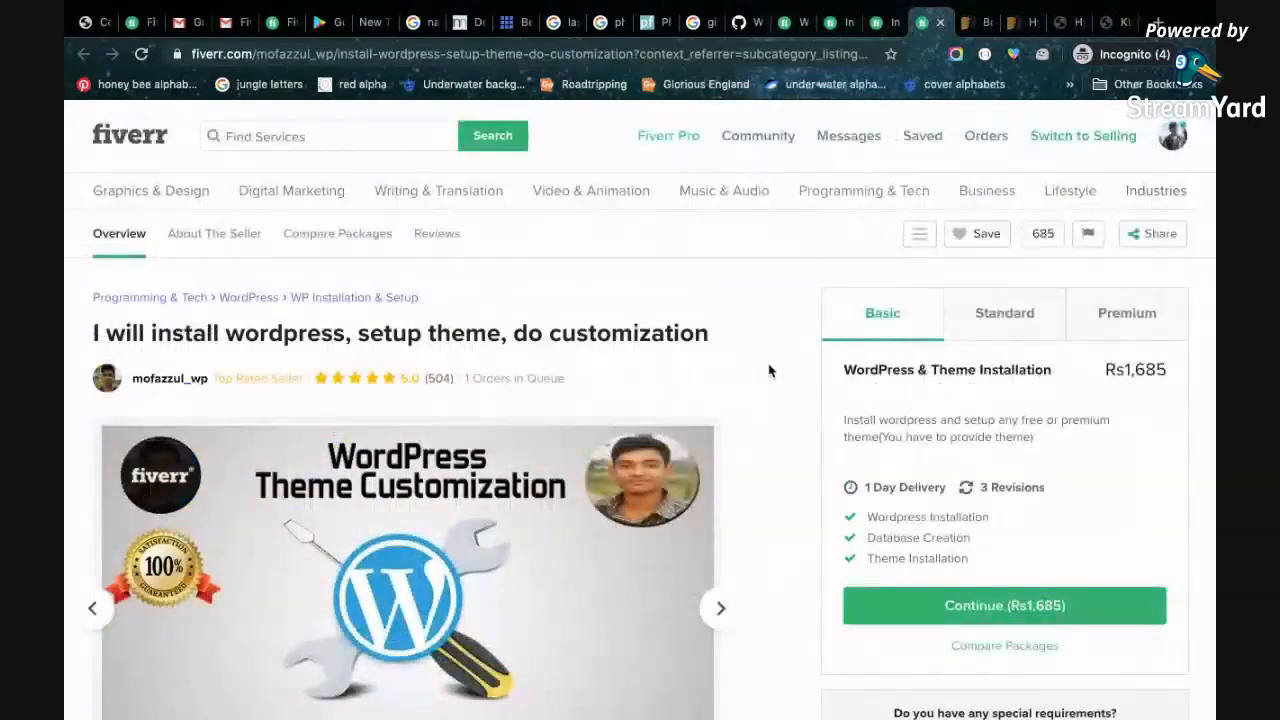
pyautogui.scroll(-2, 491, 289)
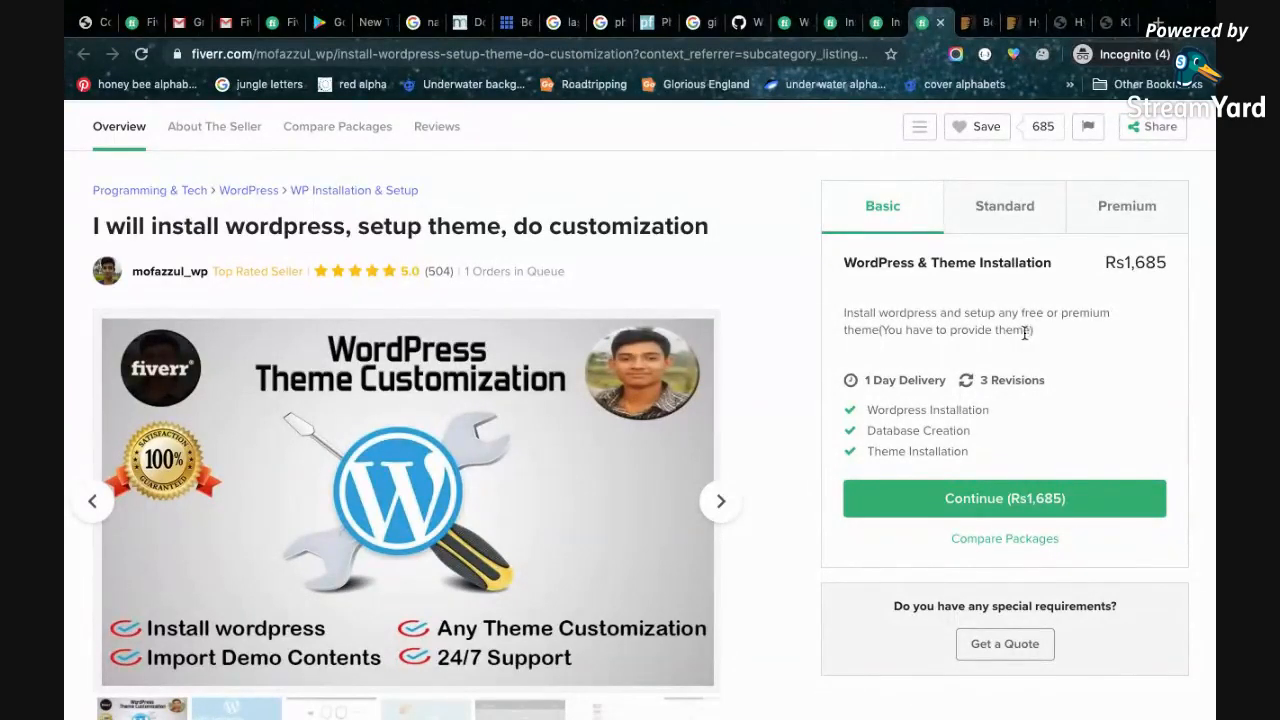
pyautogui.moveTo(880, 330); pyautogui.dragTo(1072, 338)
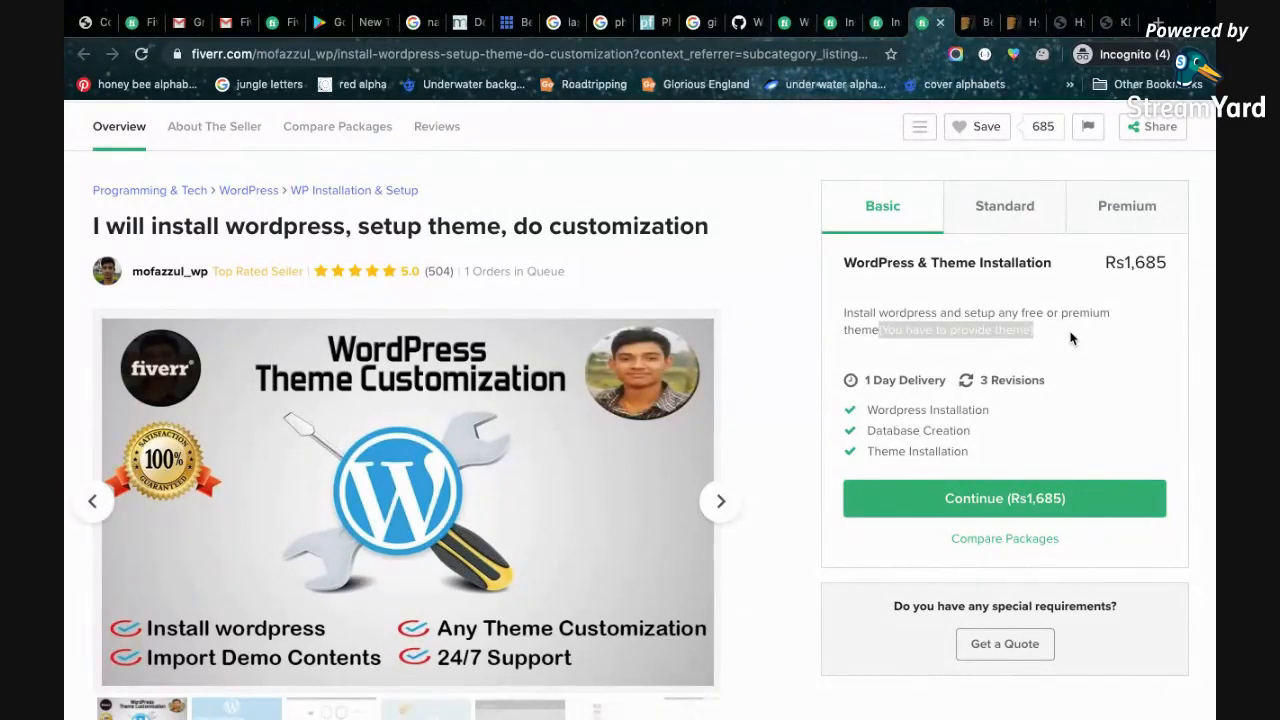
pyautogui.click(948, 345)
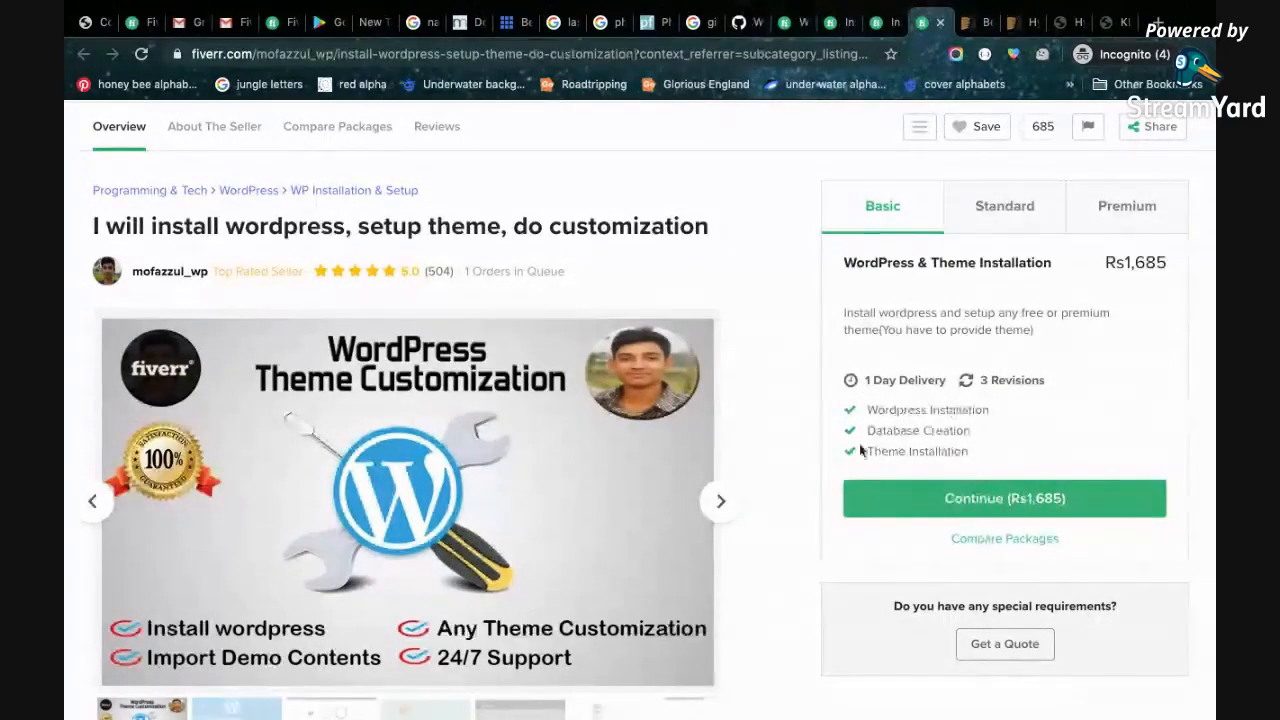
# - Compare its Basic package with the Rs3,370 Theme Installation With Demo Standard package
pyautogui.click(986, 212)
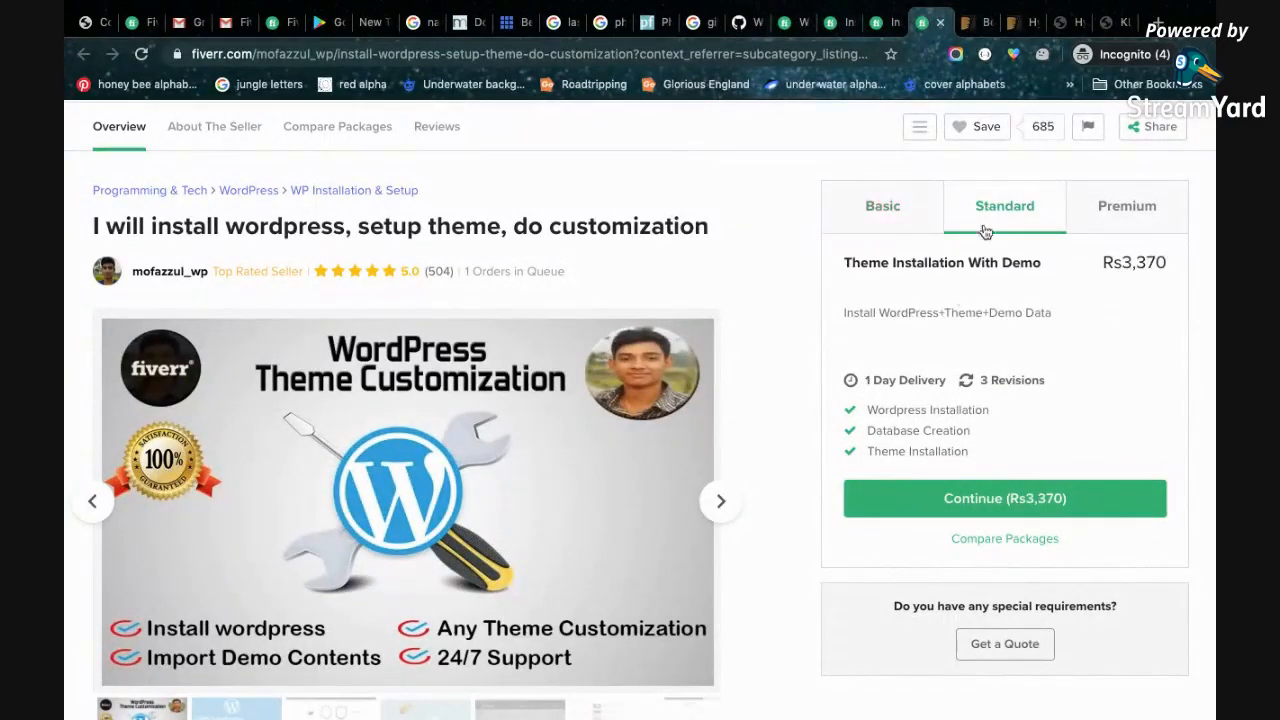
pyautogui.click(920, 217)
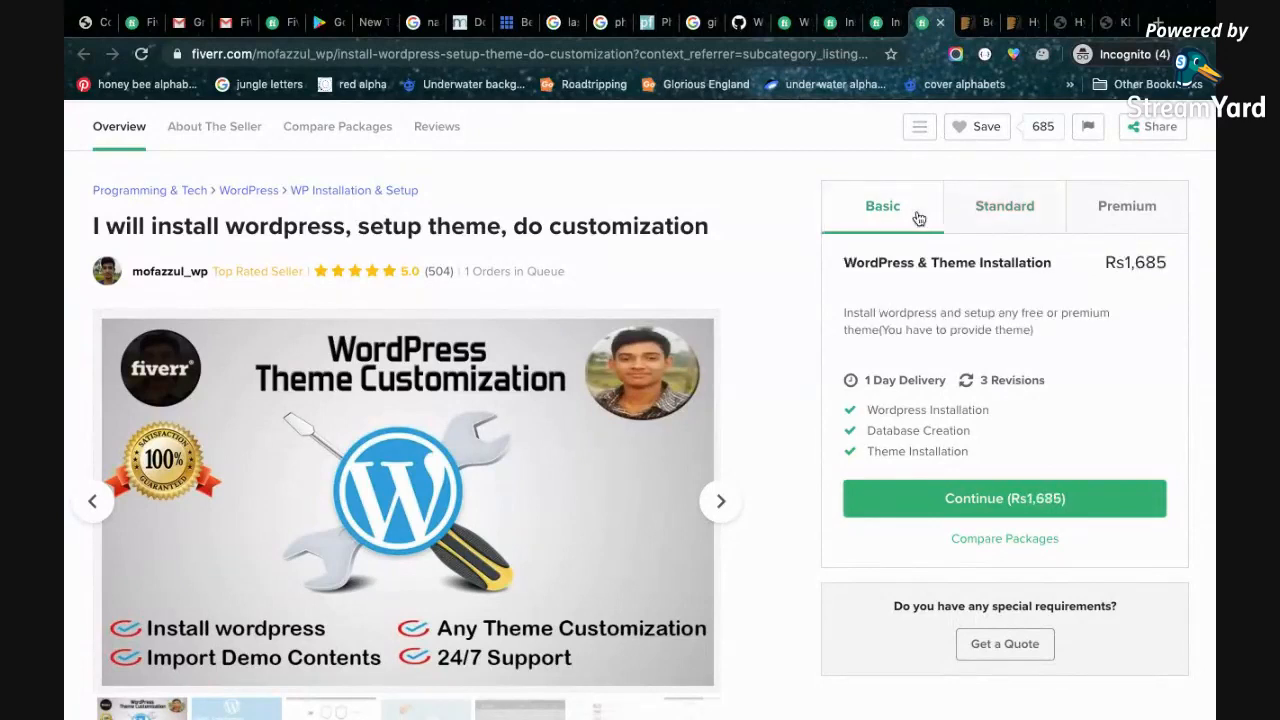
pyautogui.click(999, 227)
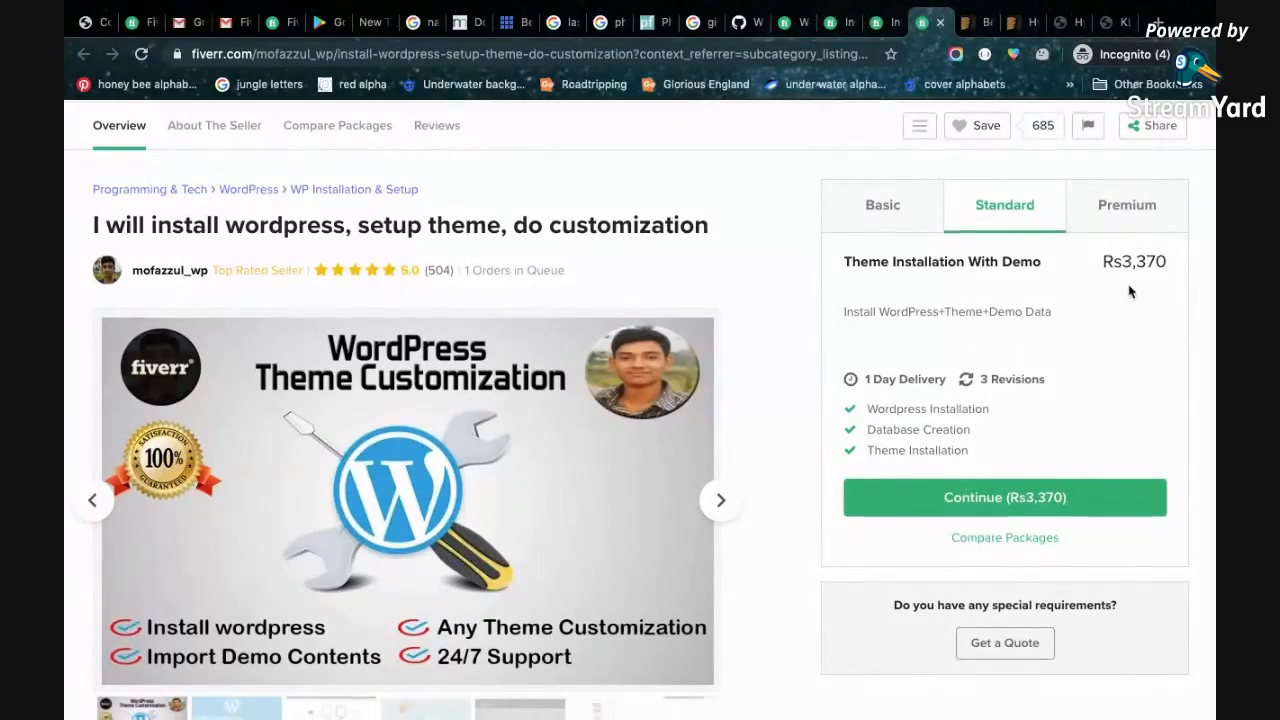
# - Set the currency to United States Dollar (USD) so the Basic package shows $10
pyautogui.scroll(-15, 1129, 290)
pyautogui.scroll(-20, 1129, 290)
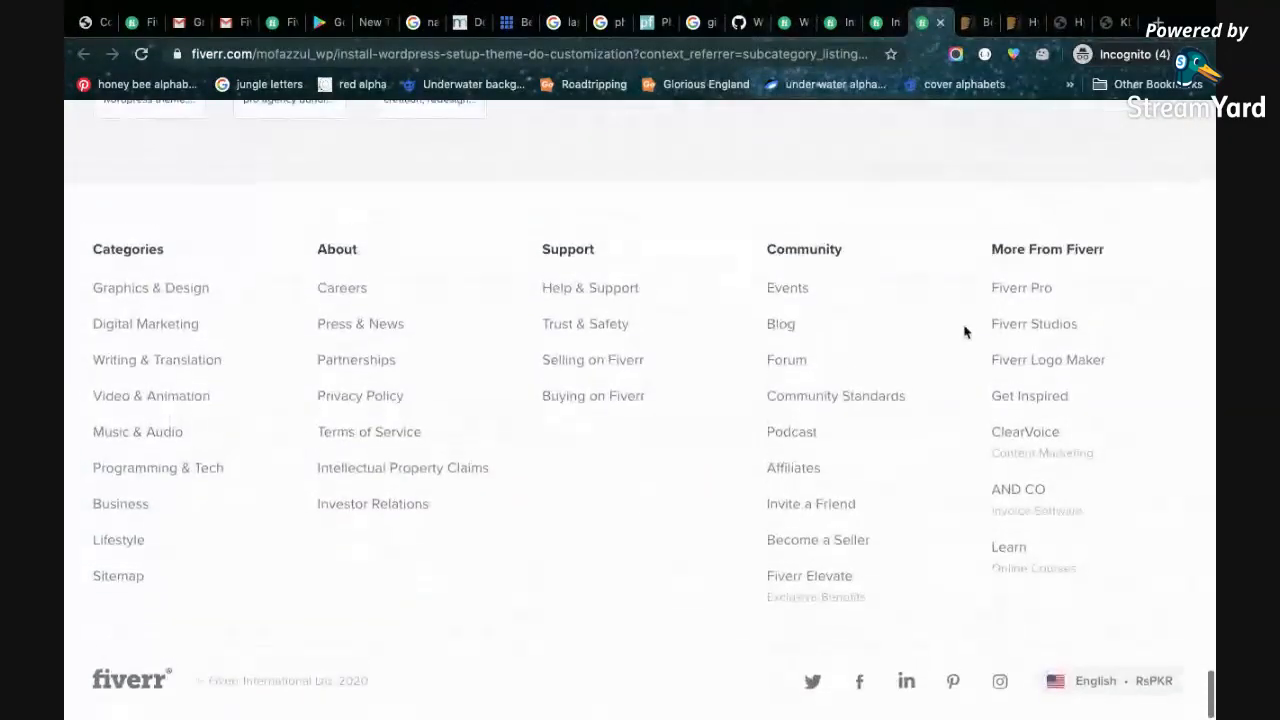
pyautogui.click(1120, 684)
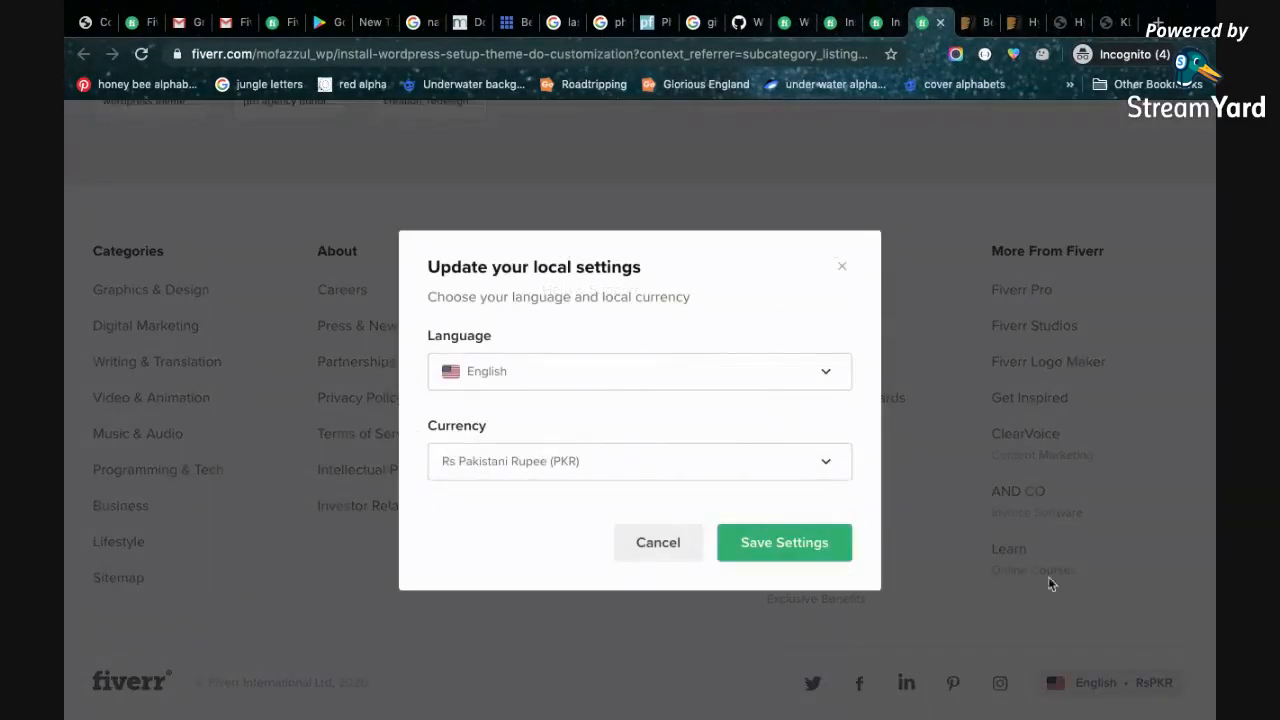
pyautogui.click(740, 468)
pyautogui.click(660, 515)
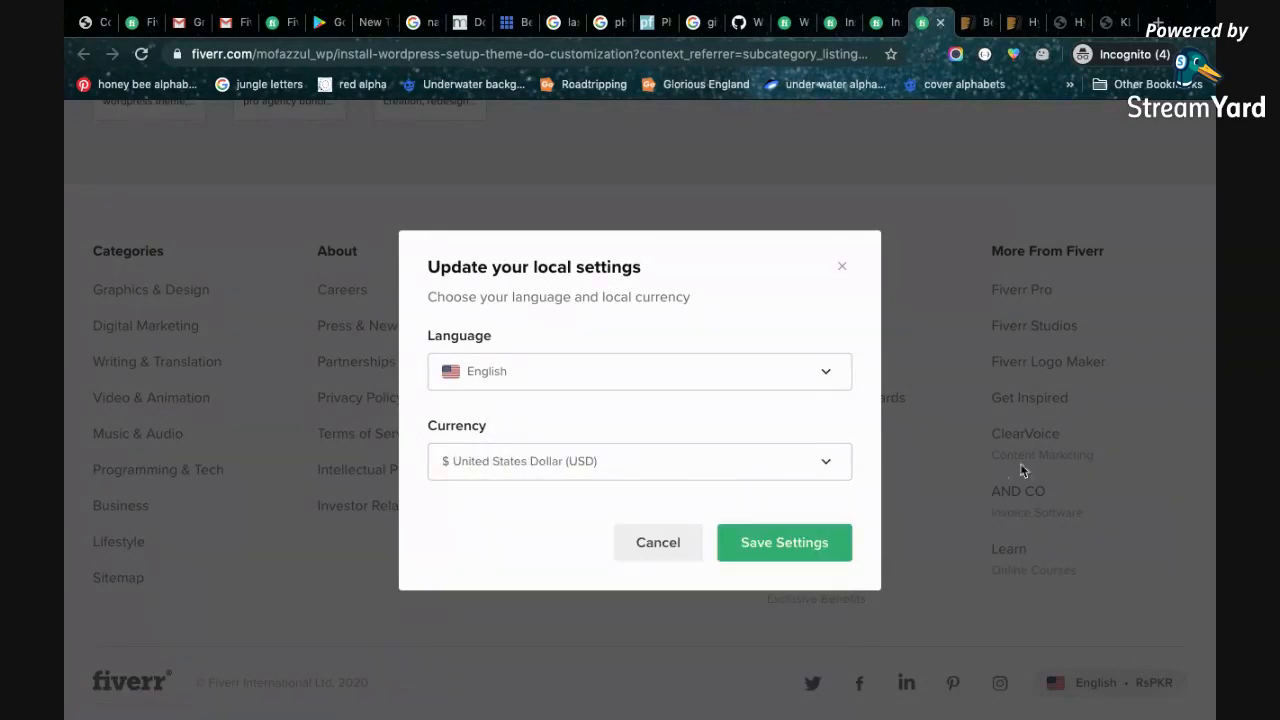
pyautogui.click(805, 558)
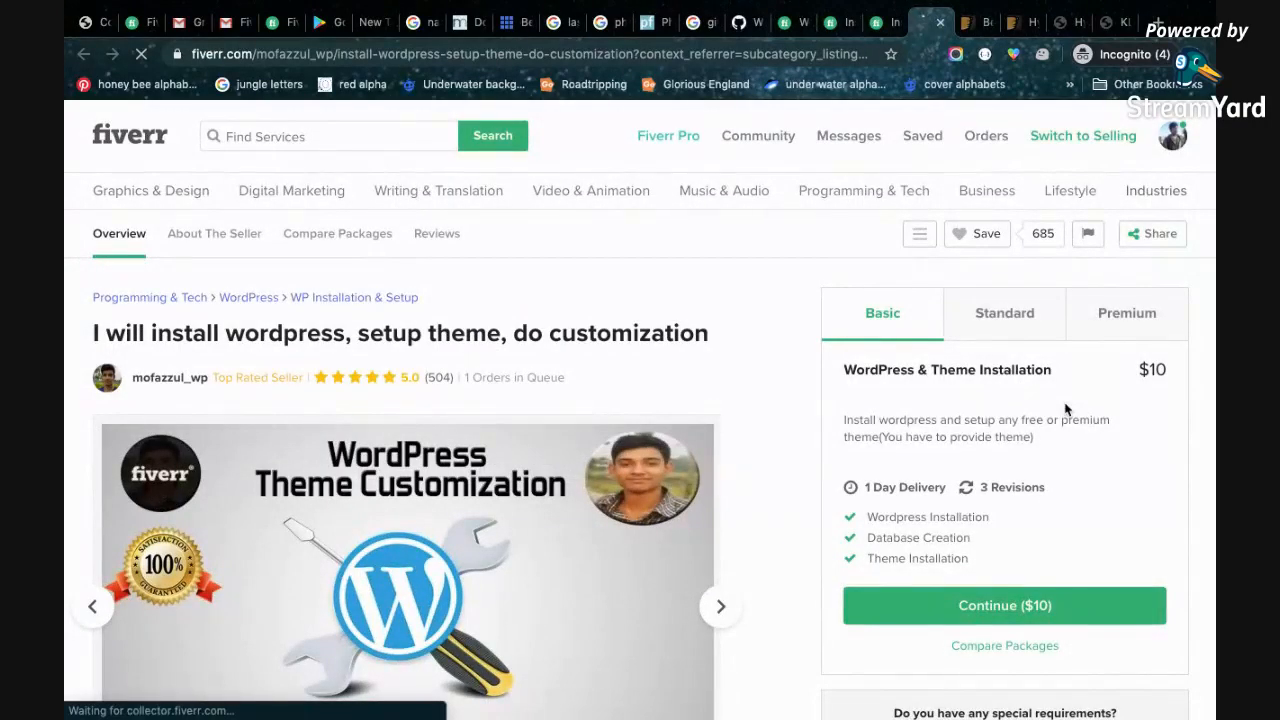
# - Compare the customization gig's $20 Standard and $35 Premium packages
pyautogui.click(1000, 316)
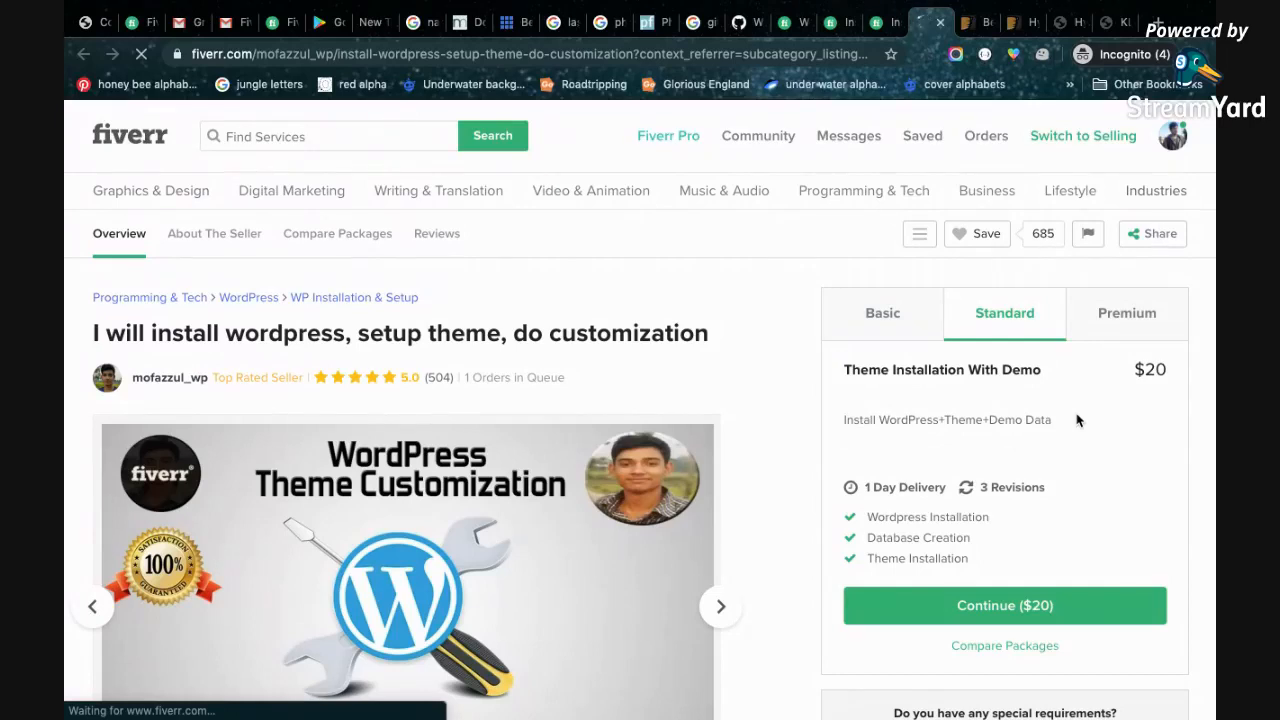
pyautogui.scroll(-20, 1077, 420)
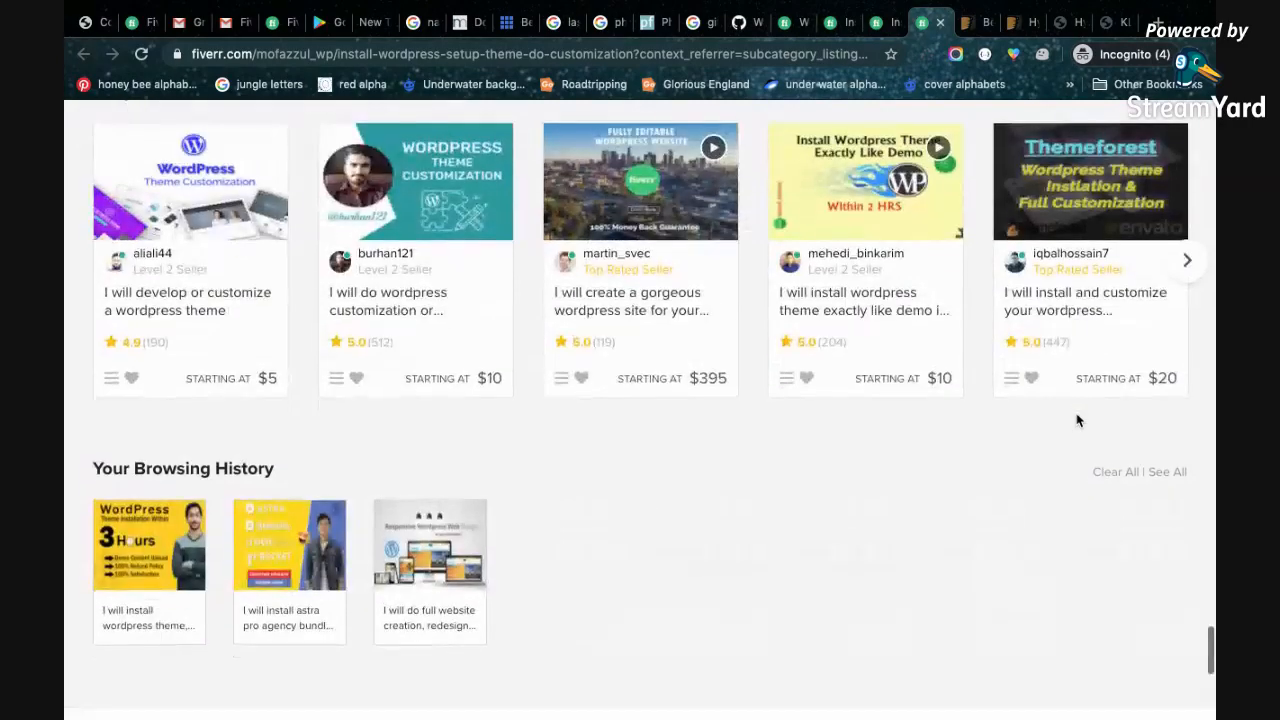
pyautogui.scroll(20, 1077, 415)
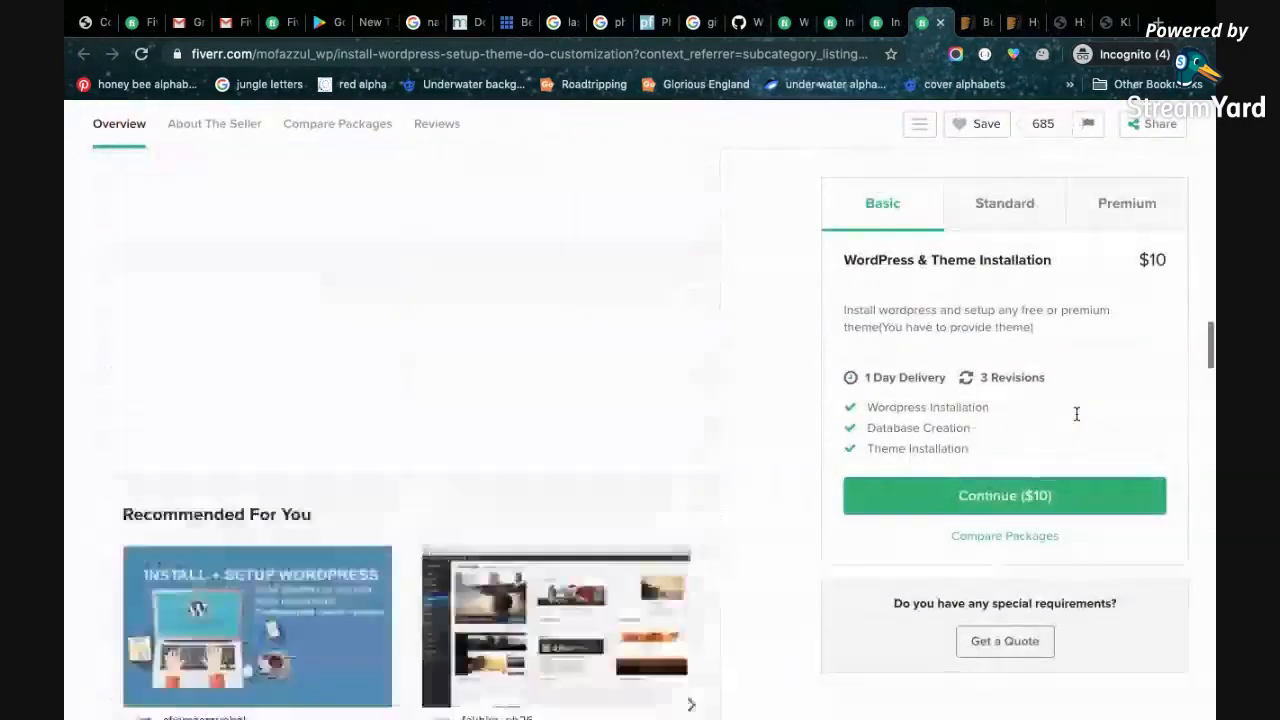
pyautogui.scroll(10, 1077, 420)
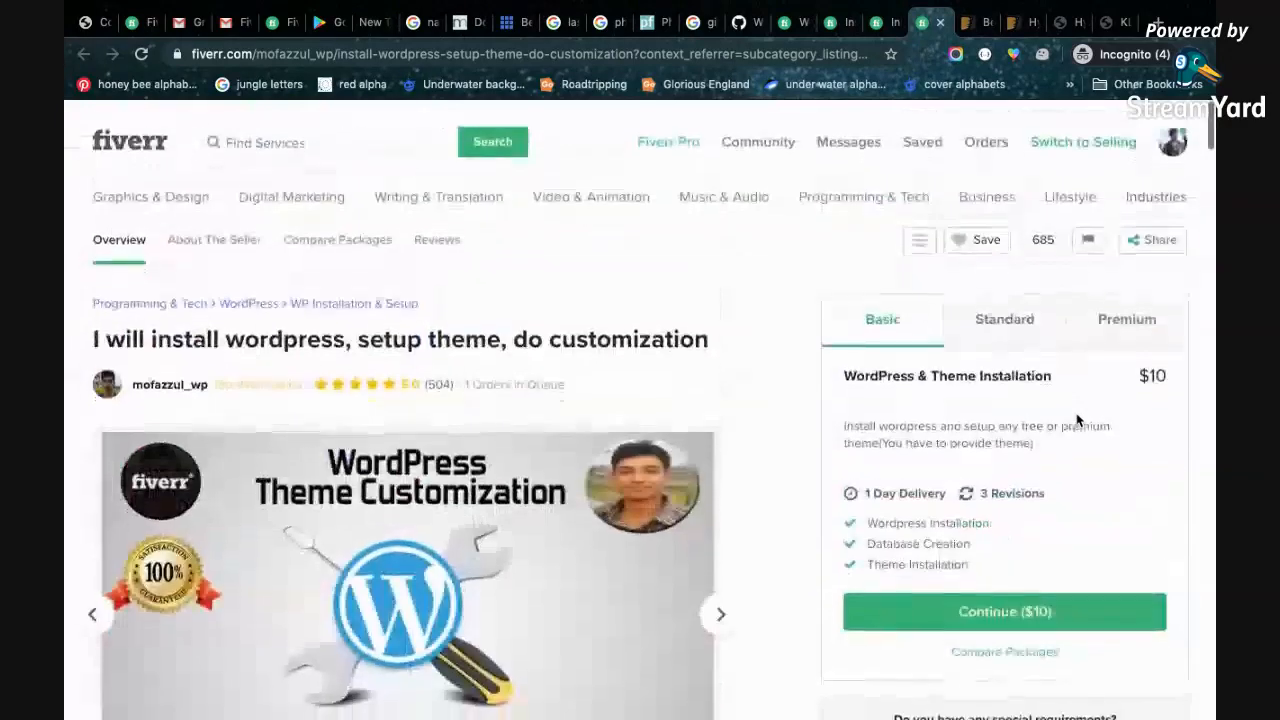
pyautogui.scroll(-2, 1077, 414)
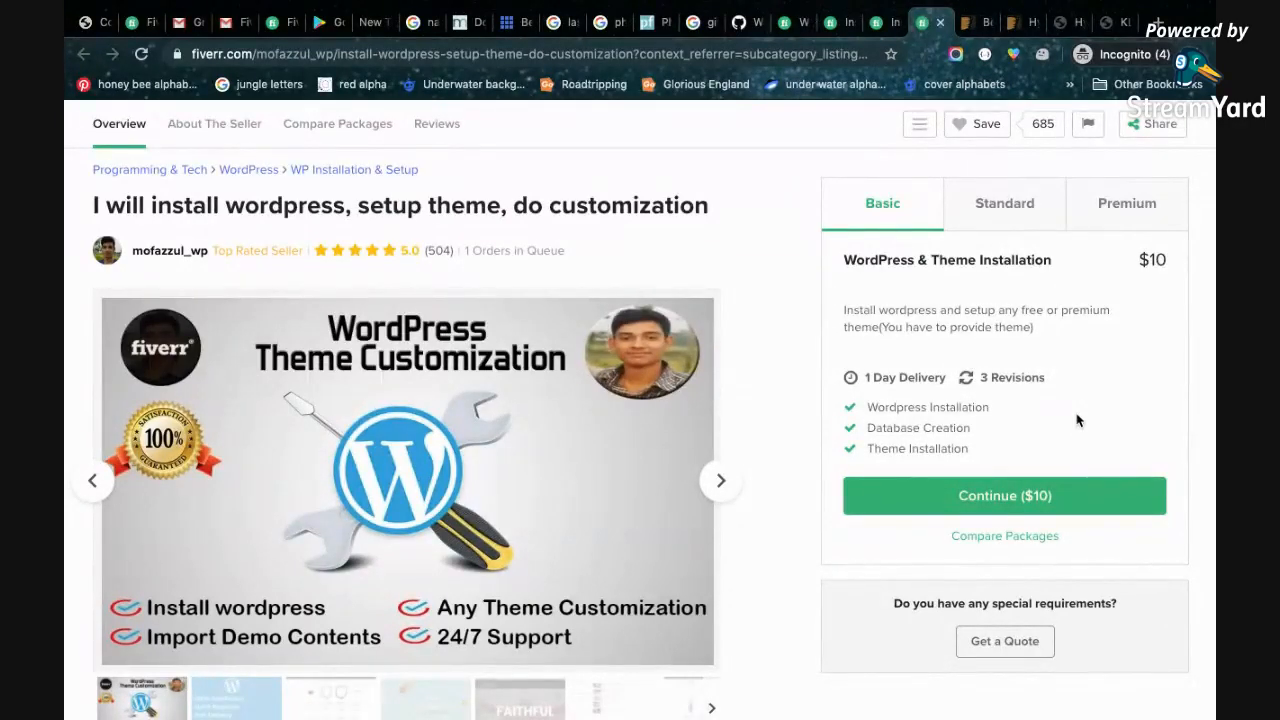
pyautogui.click(1020, 202)
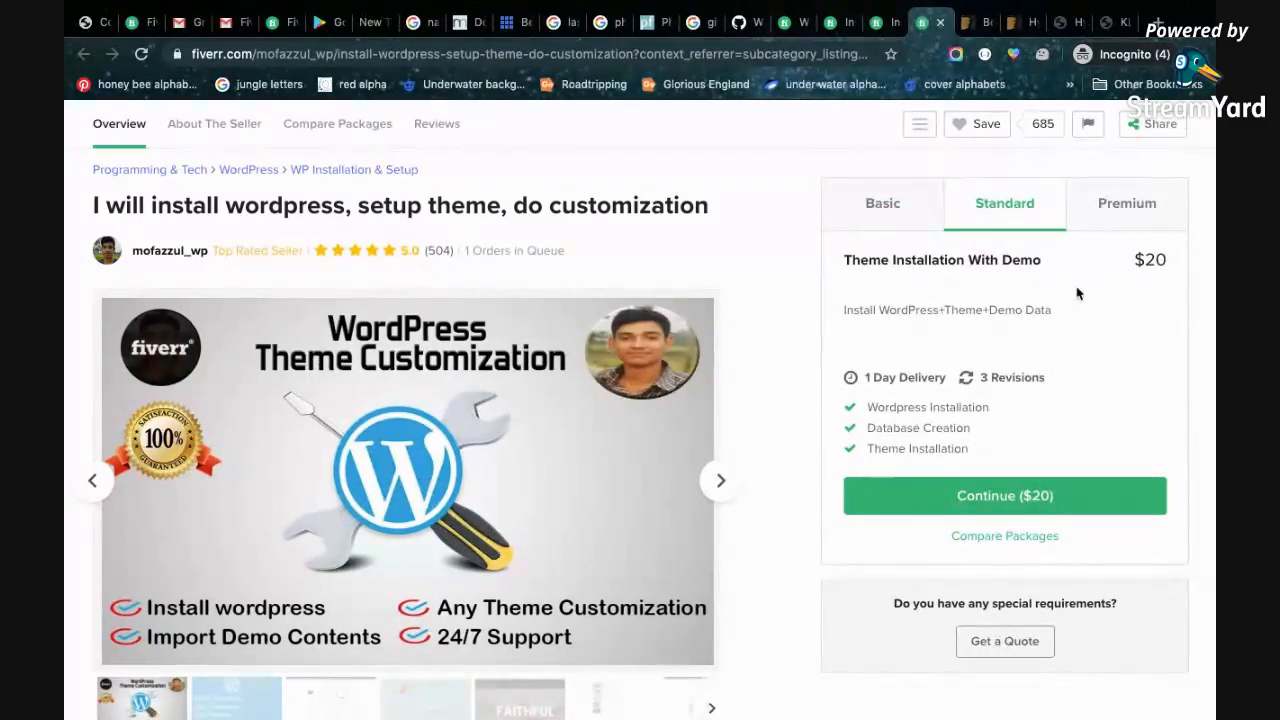
pyautogui.click(1115, 229)
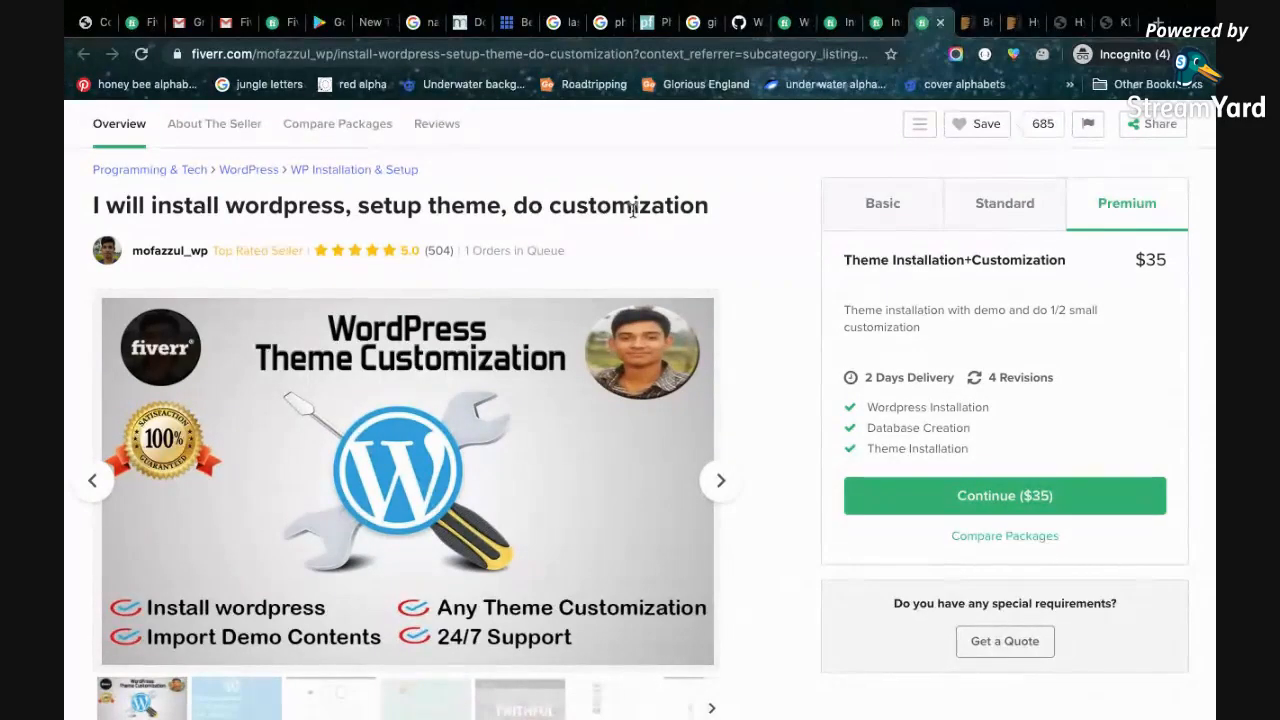
# - Go back through the gig tabs to the Astra Pro agency bundle gig
pyautogui.click(878, 24)
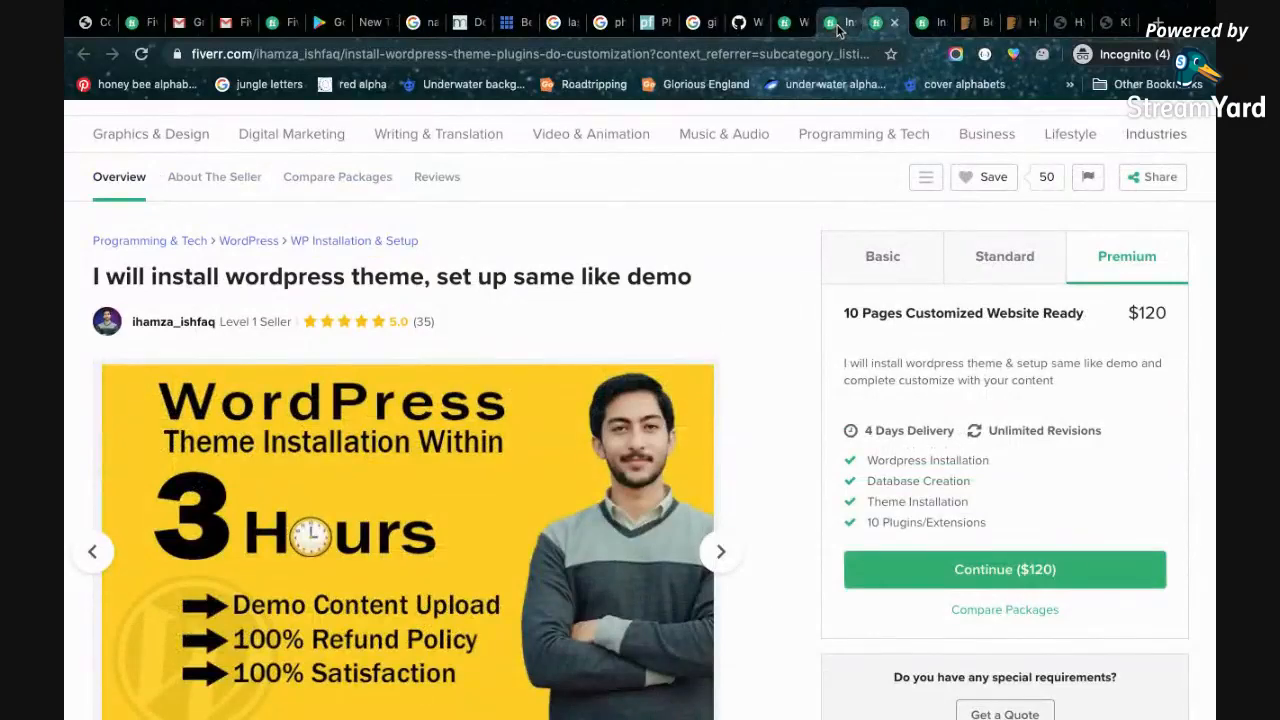
pyautogui.click(838, 24)
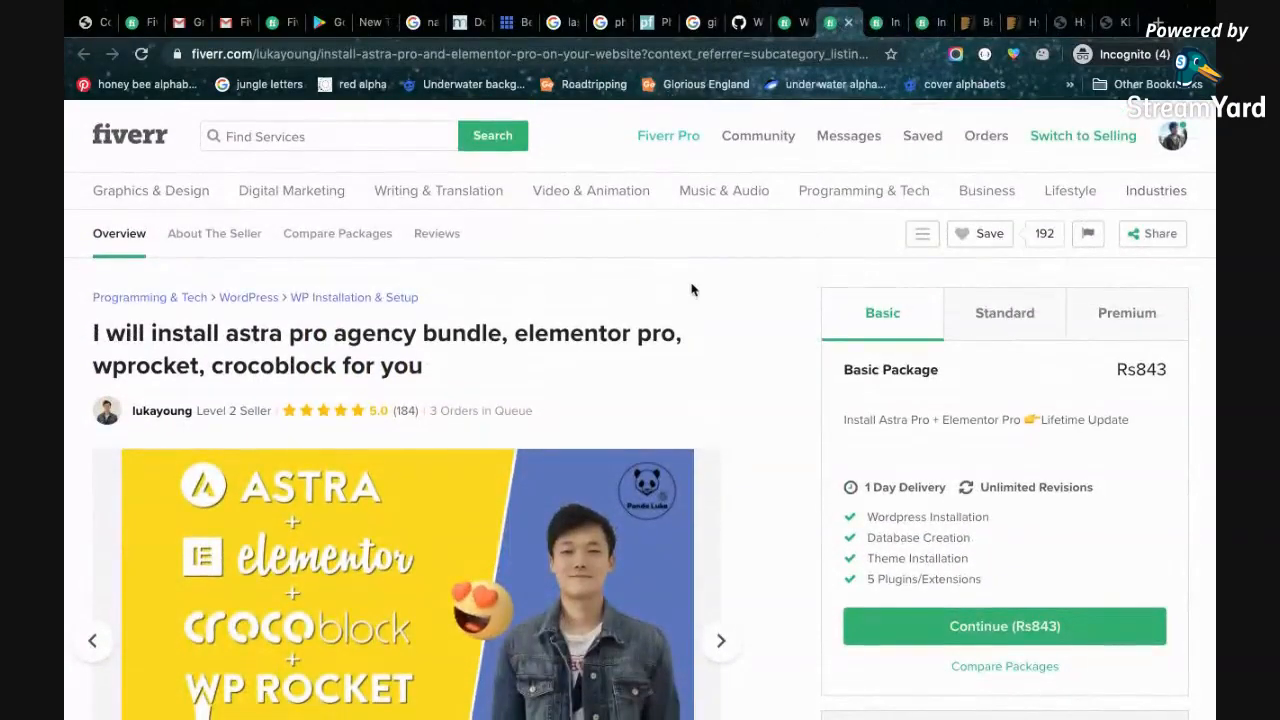
pyautogui.scroll(-1, 589, 306)
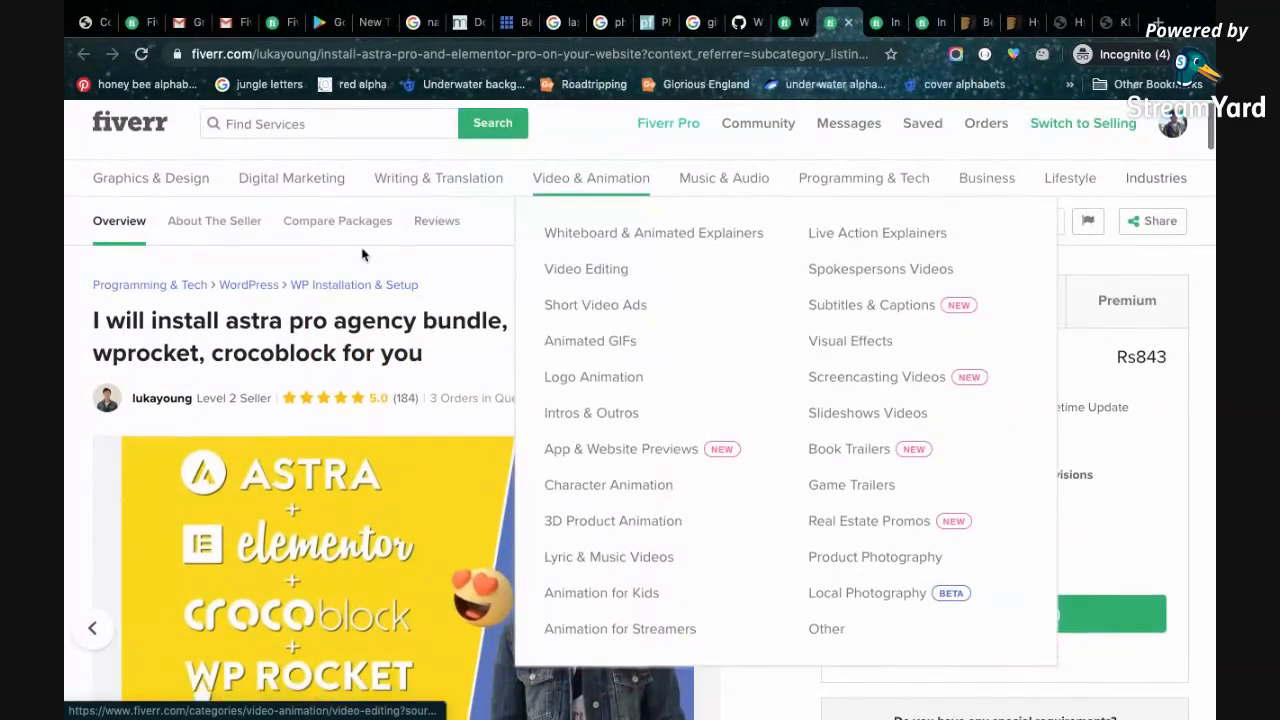
# - Close the Astra Pro gig and sort the WP Installation & Setup listings by Recommended
pyautogui.click(848, 22)
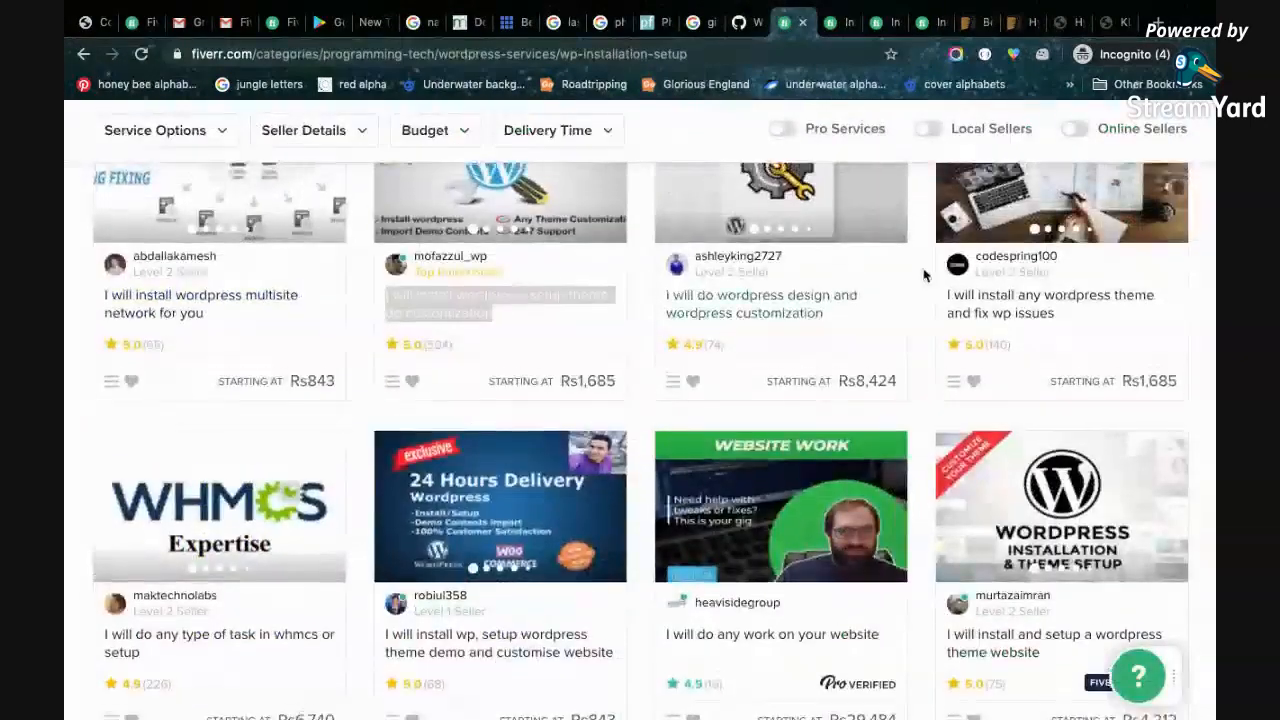
pyautogui.scroll(-1, 923, 274)
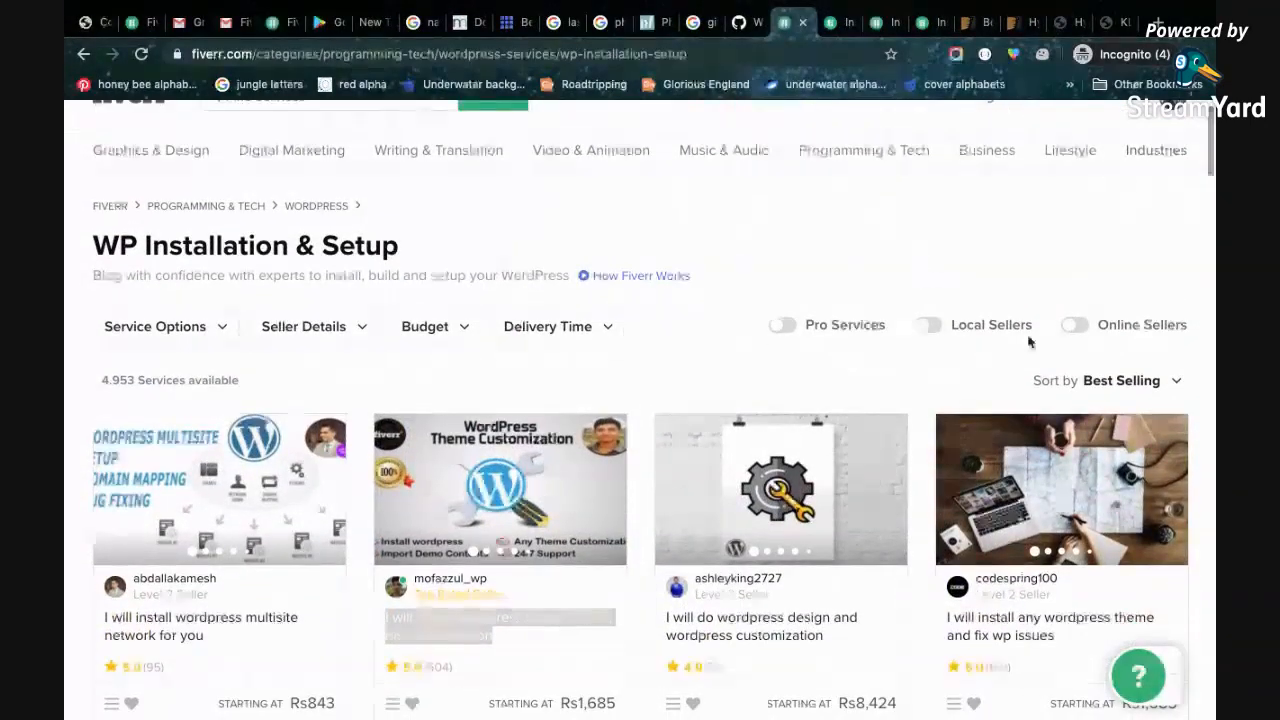
pyautogui.click(1176, 384)
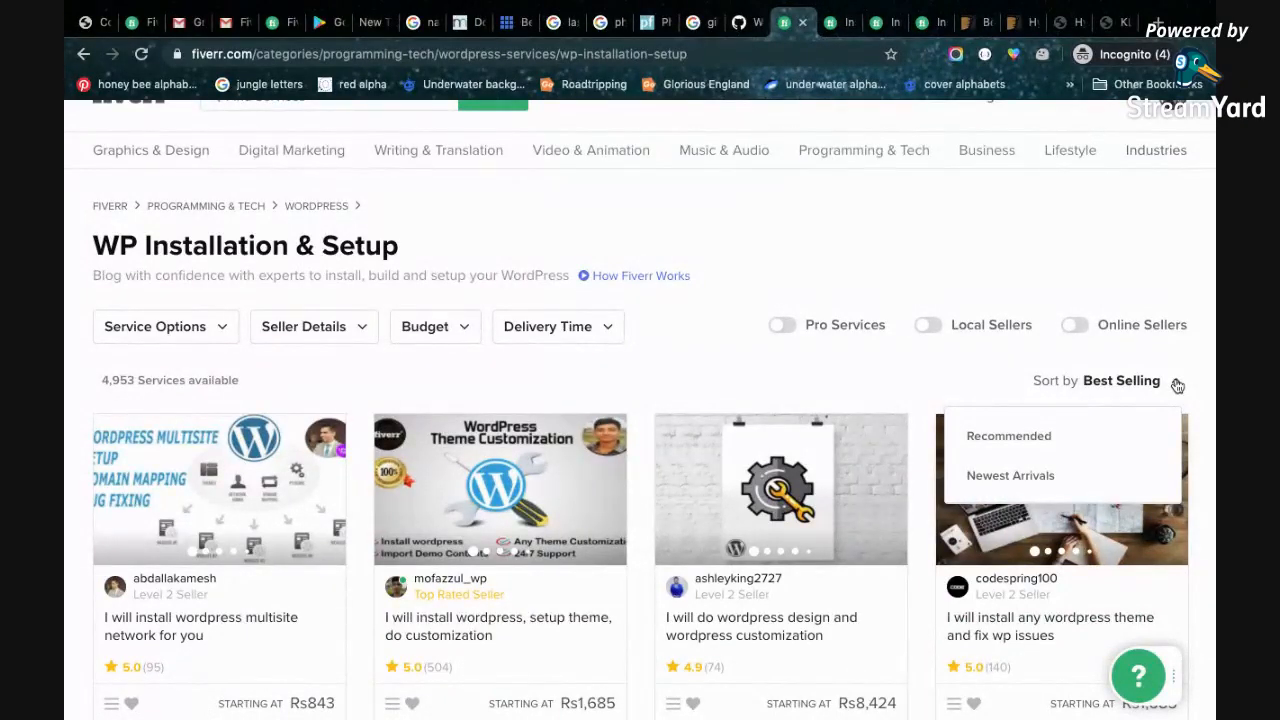
pyautogui.click(1086, 436)
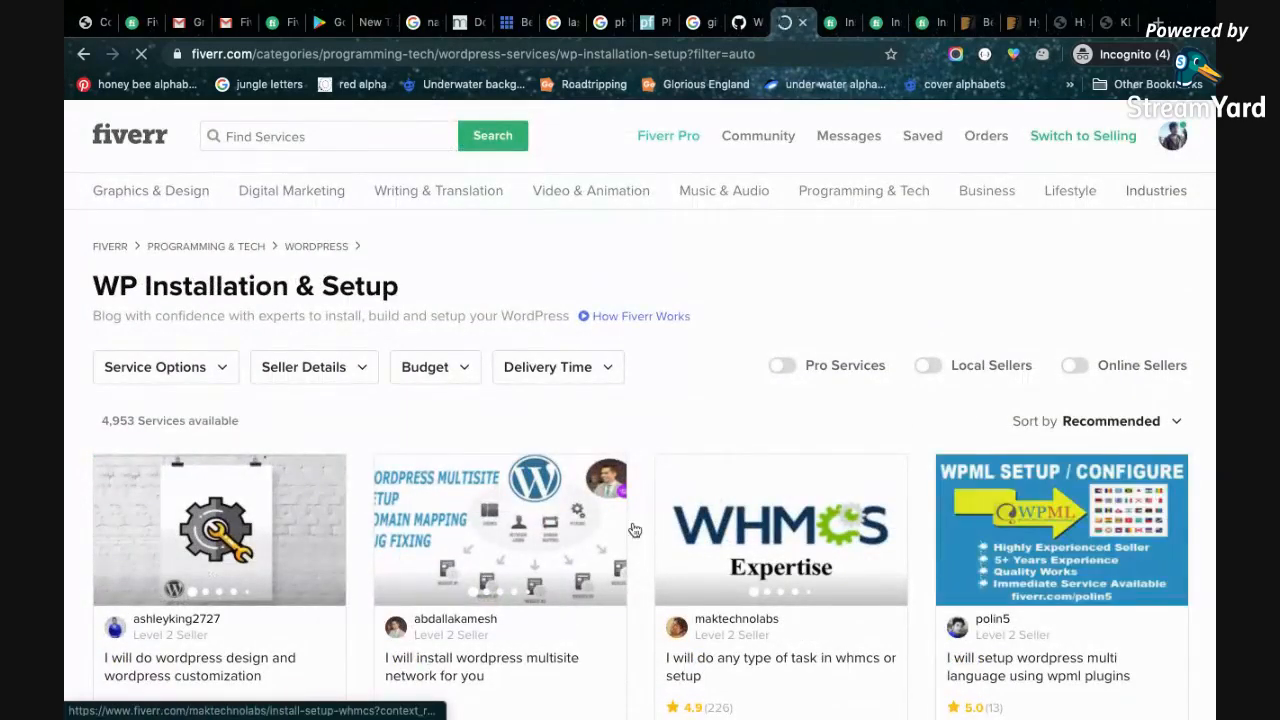
# - Browse the 753 Newest Arrivals listings, then re-sort by Best Selling (4,953 services)
pyautogui.scroll(-2, 630, 529)
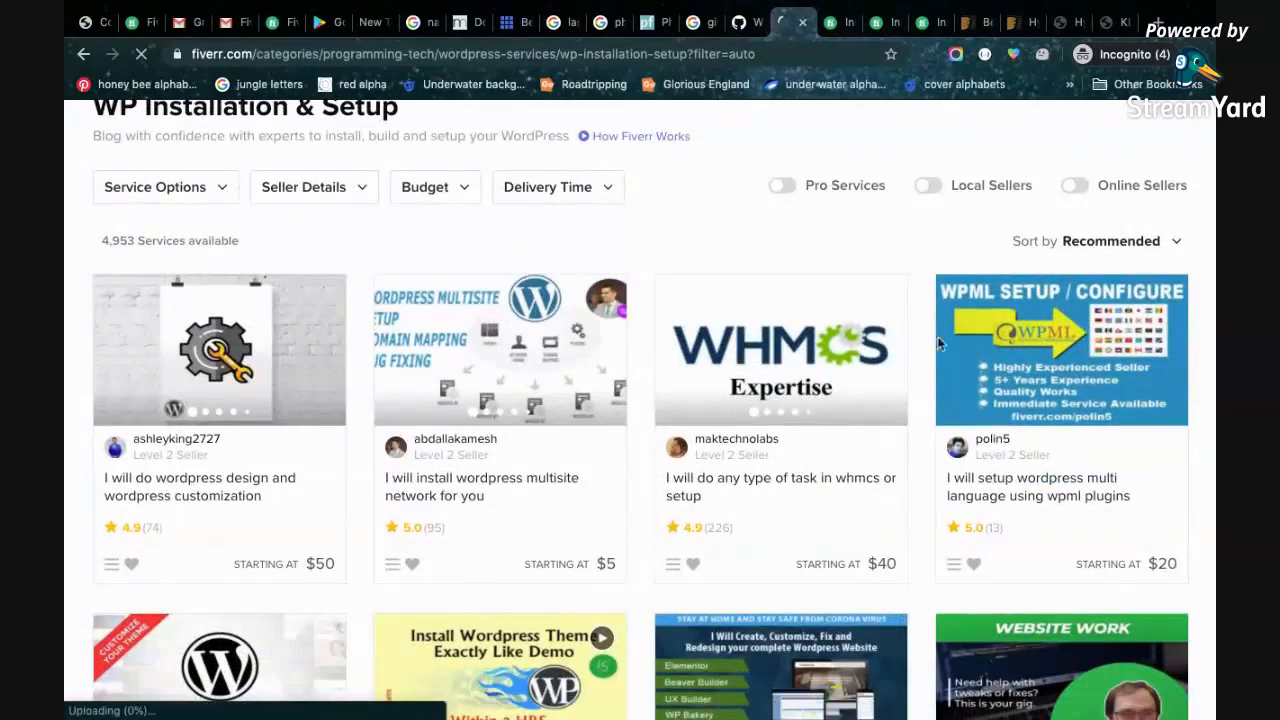
pyautogui.click(1130, 243)
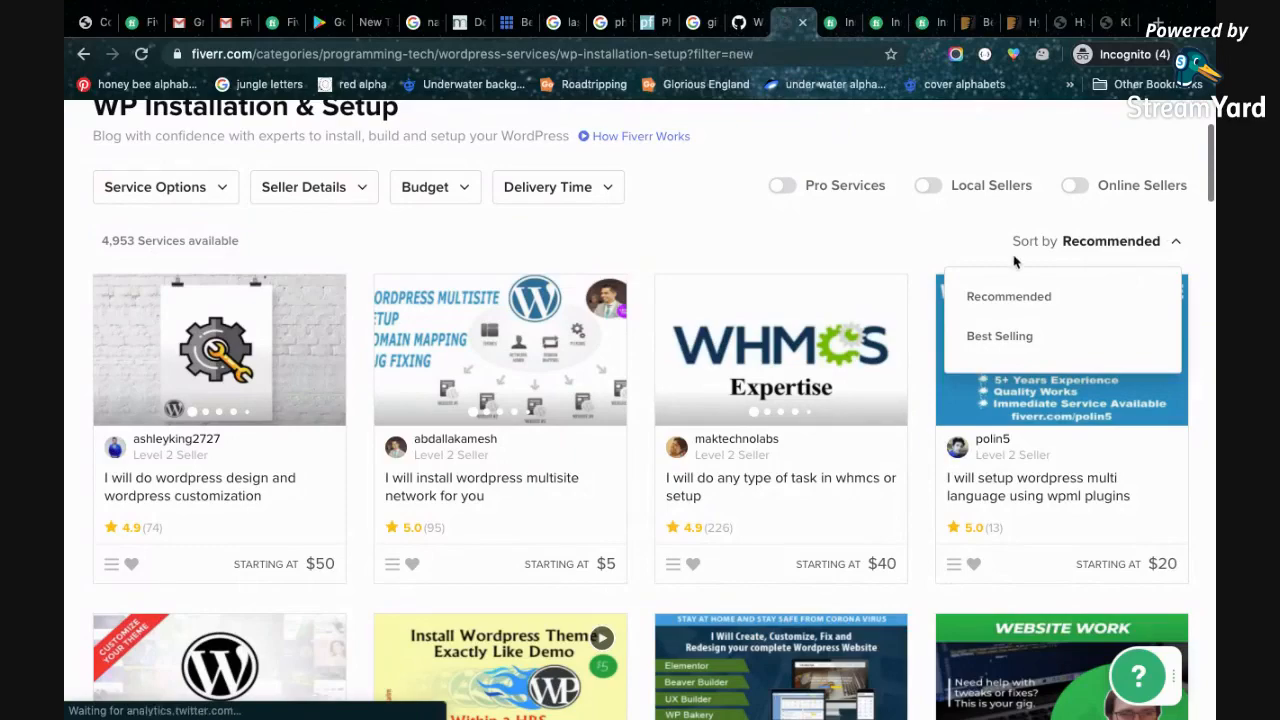
pyautogui.scroll(-5, 848, 390)
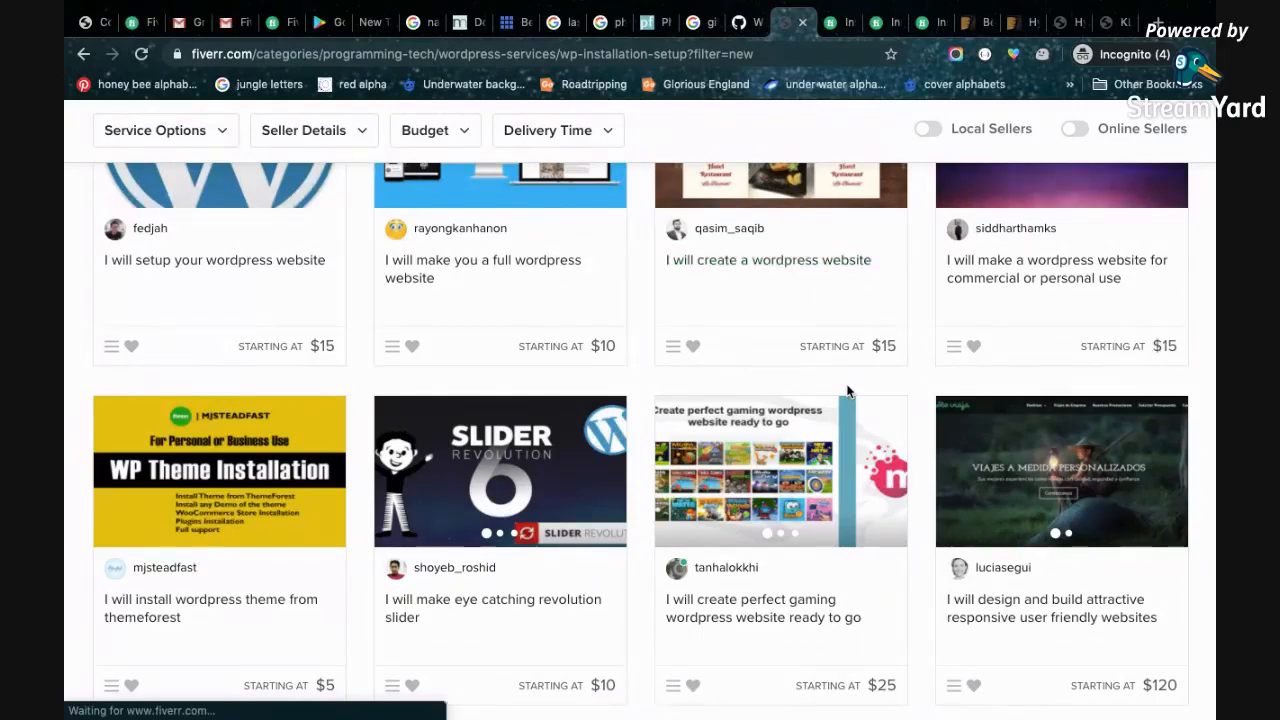
pyautogui.scroll(3, 847, 391)
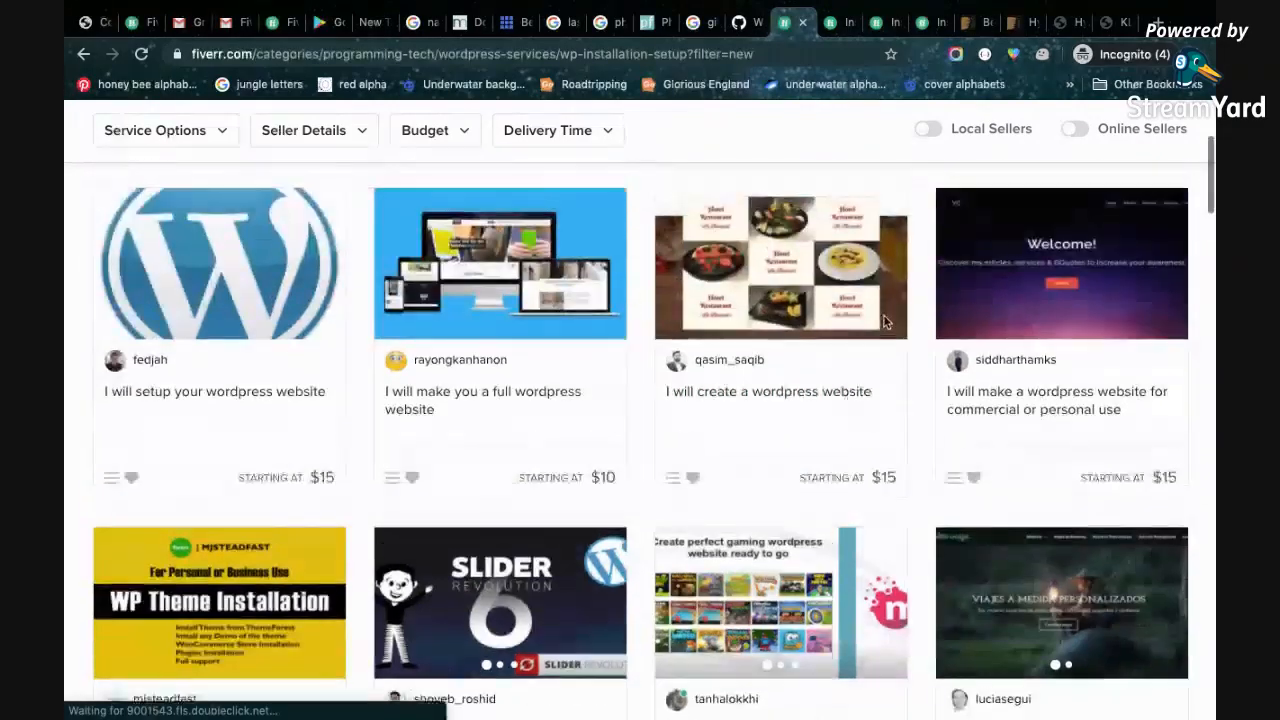
pyautogui.scroll(-10, 920, 385)
pyautogui.scroll(-3, 923, 388)
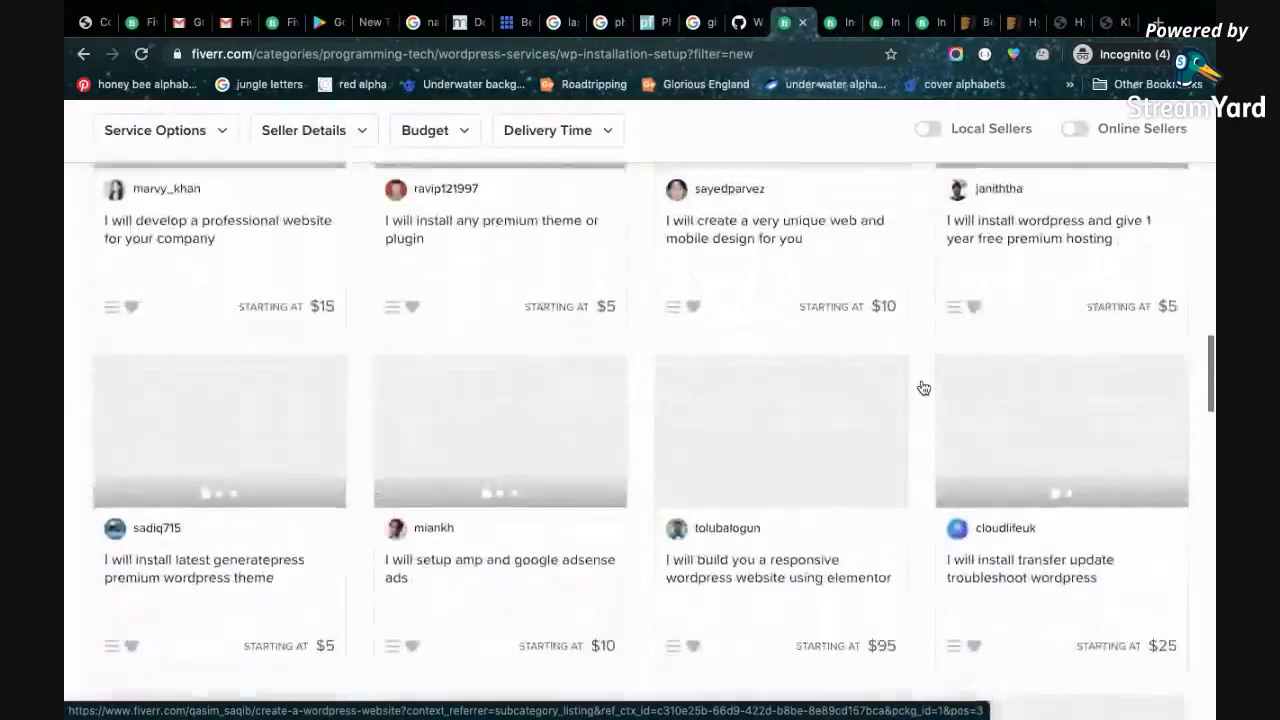
pyautogui.scroll(8, 923, 388)
pyautogui.scroll(10, 923, 388)
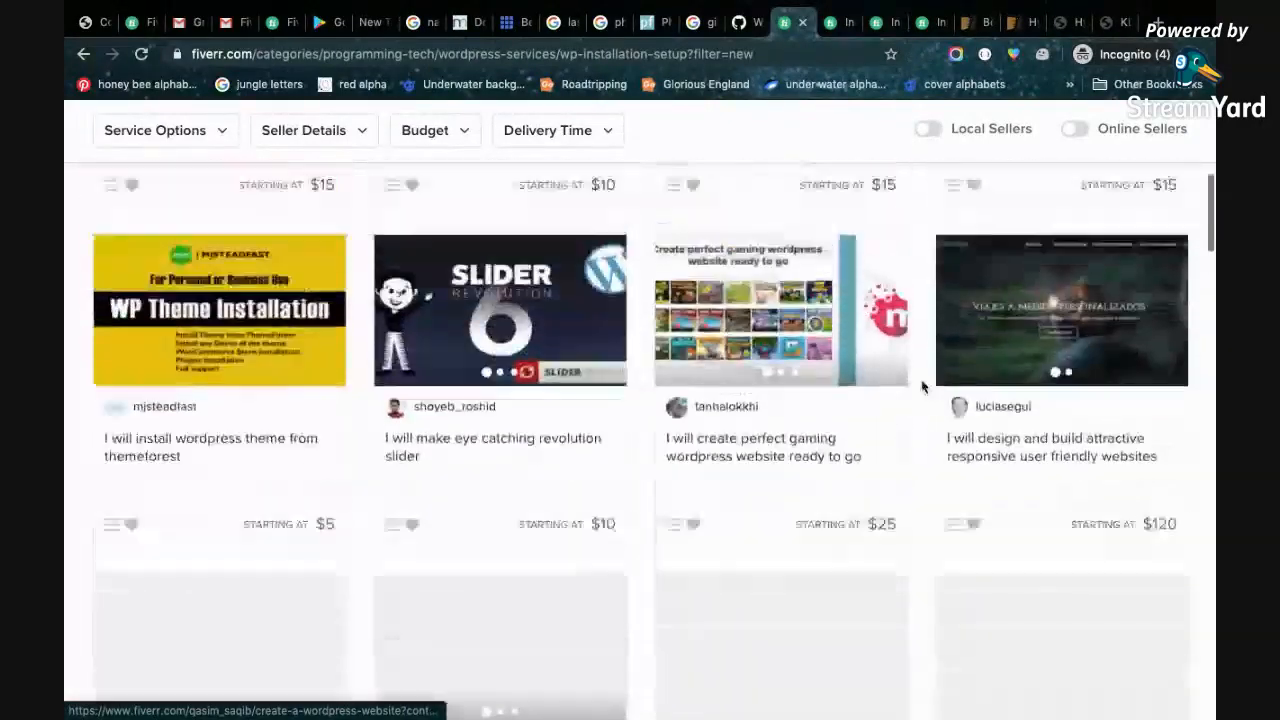
pyautogui.scroll(-1, 1062, 317)
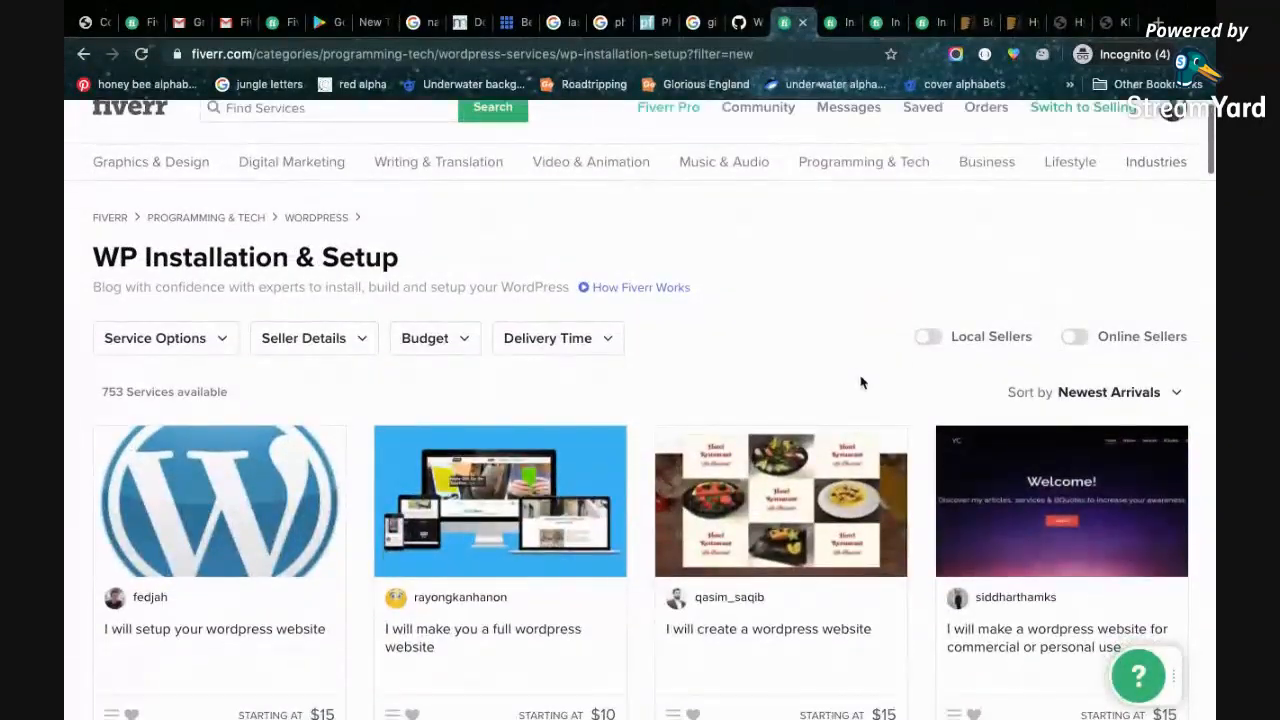
pyautogui.scroll(-2, 1171, 289)
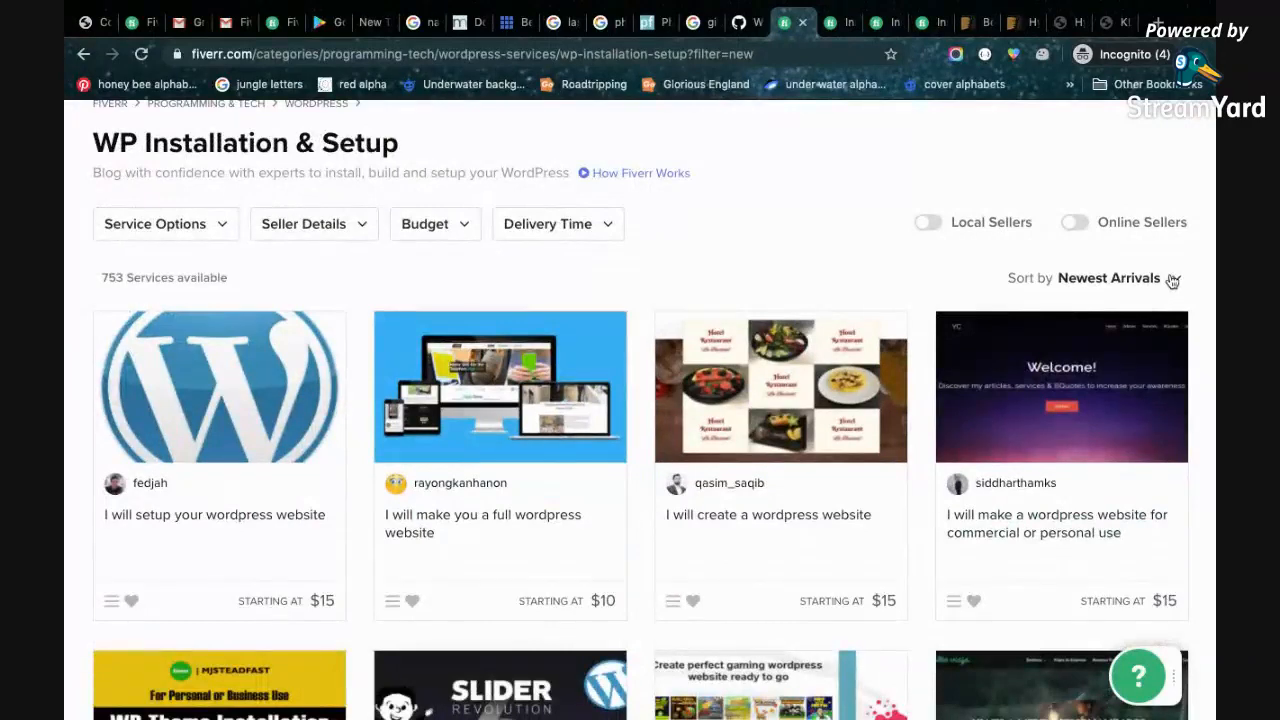
pyautogui.click(1172, 283)
pyautogui.click(1020, 378)
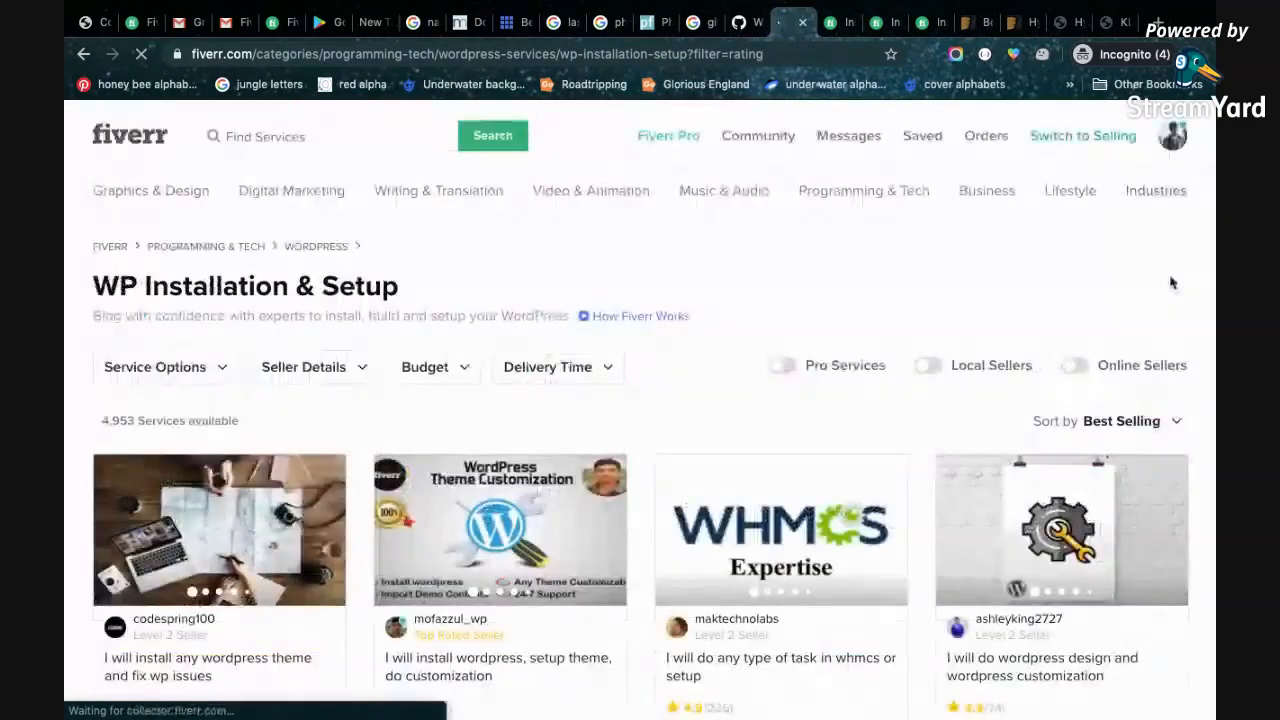
pyautogui.scroll(-1, 1163, 325)
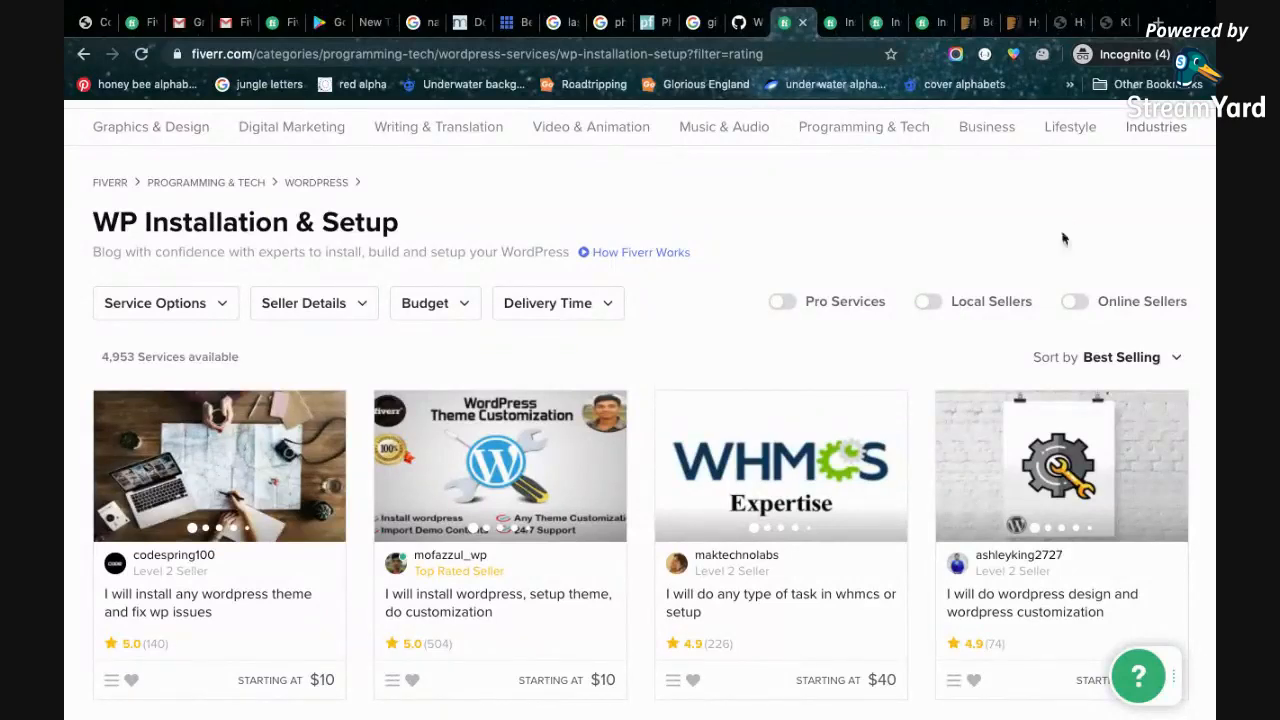
pyautogui.scroll(1, 716, 324)
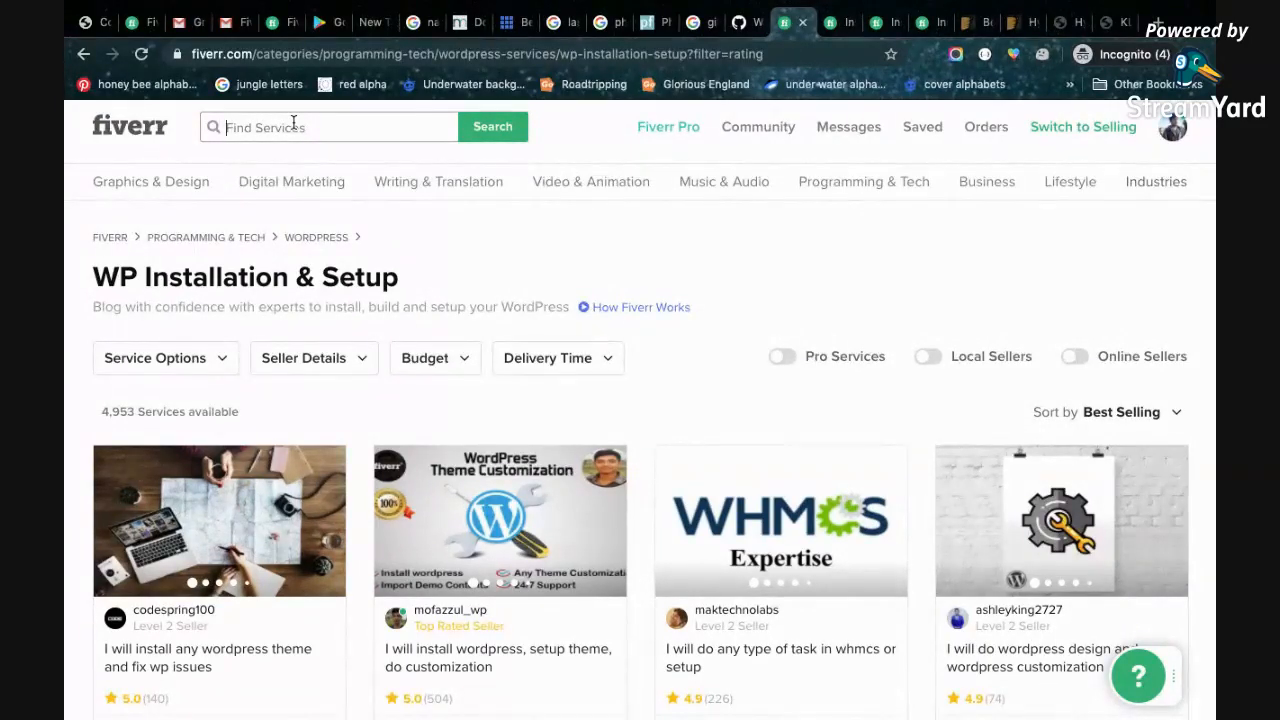
# - Start a search query for 'WordPress install' in the Fiverr search bar
pyautogui.write('I')
pyautogui.press('BackSpace')
pyautogui.write('WordPre')
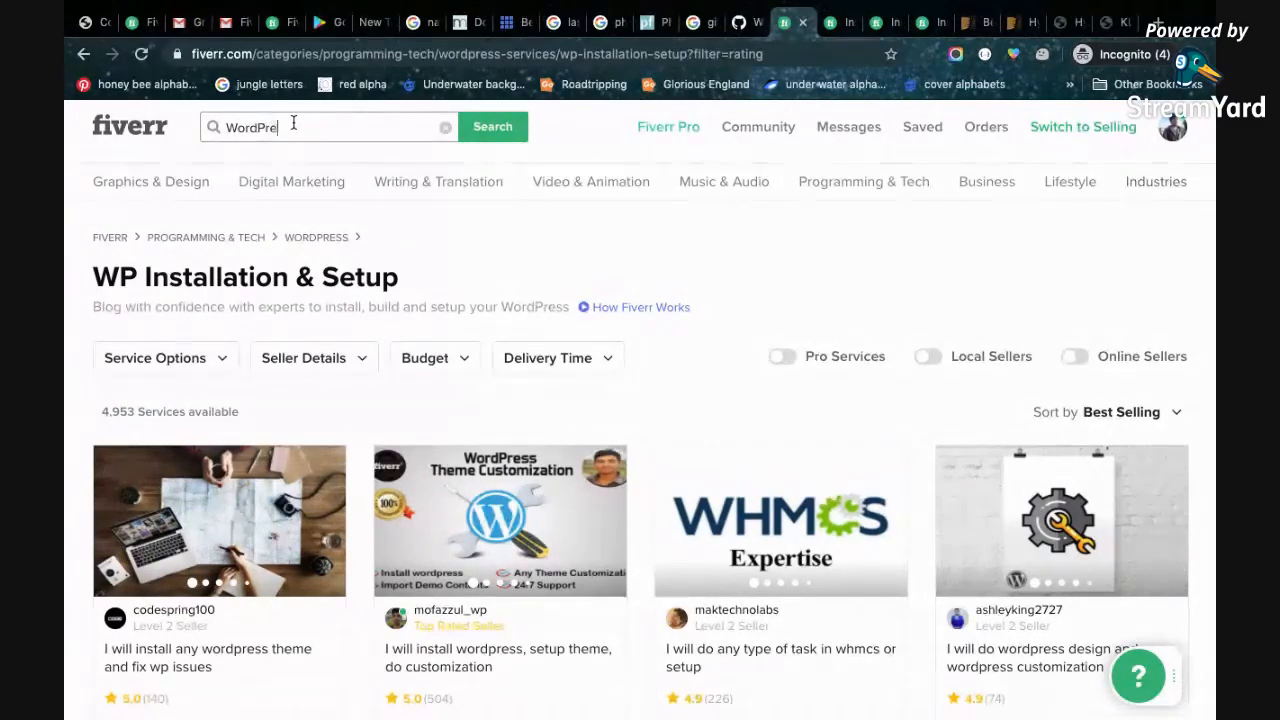
pyautogui.write('ss install')
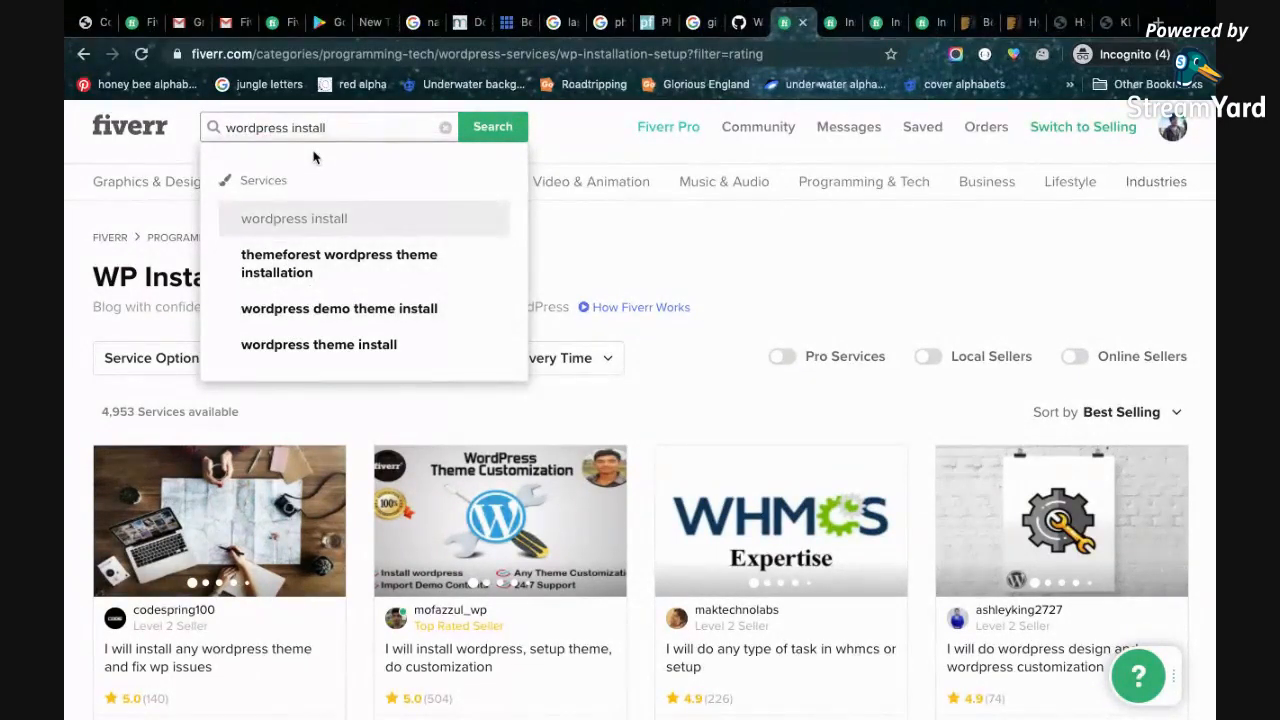
pyautogui.press('BackSpace')
pyautogui.press('BackSpace')
pyautogui.press('BackSpace')
pyautogui.press('BackSpace')
pyautogui.press('BackSpace')
pyautogui.press('BackSpace')
pyautogui.press('BackSpace')
pyautogui.press('BackSpace')
pyautogui.press('BackSpace')
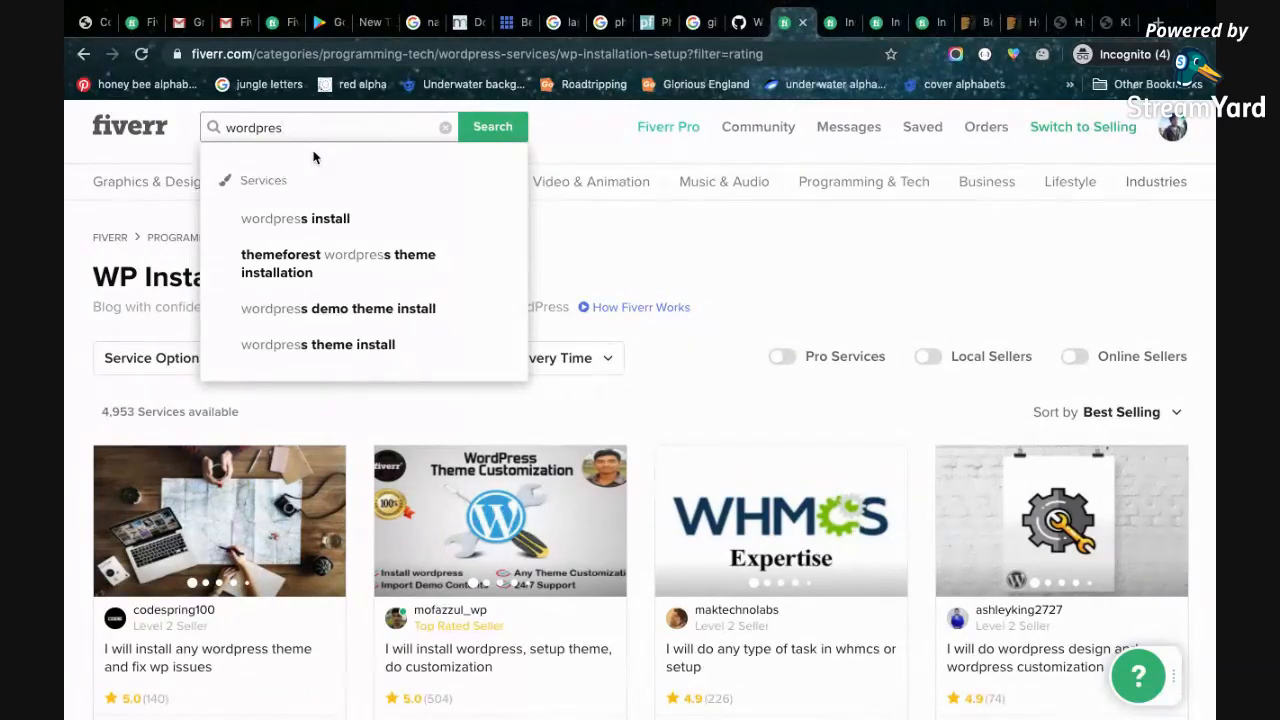
pyautogui.write('s')
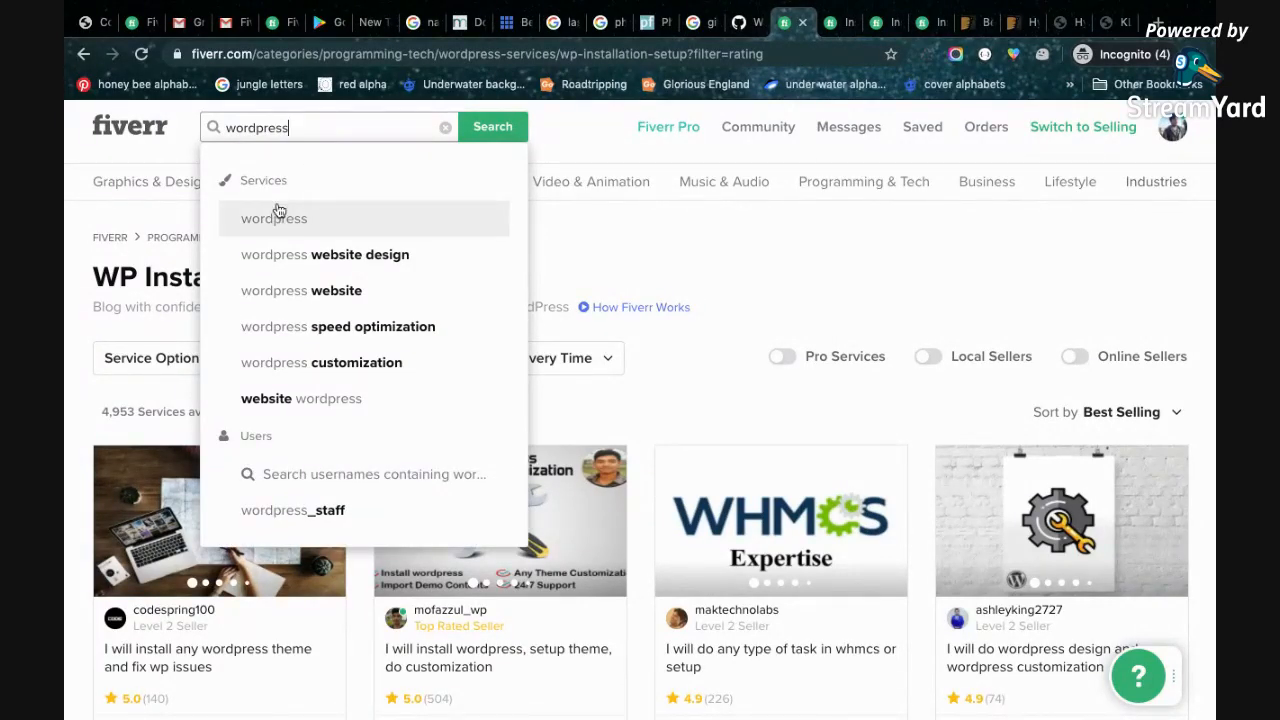
# - Rework the query into 'wordpress website', then change it to 'wordpress development'
pyautogui.click(282, 250)
pyautogui.write('oms')
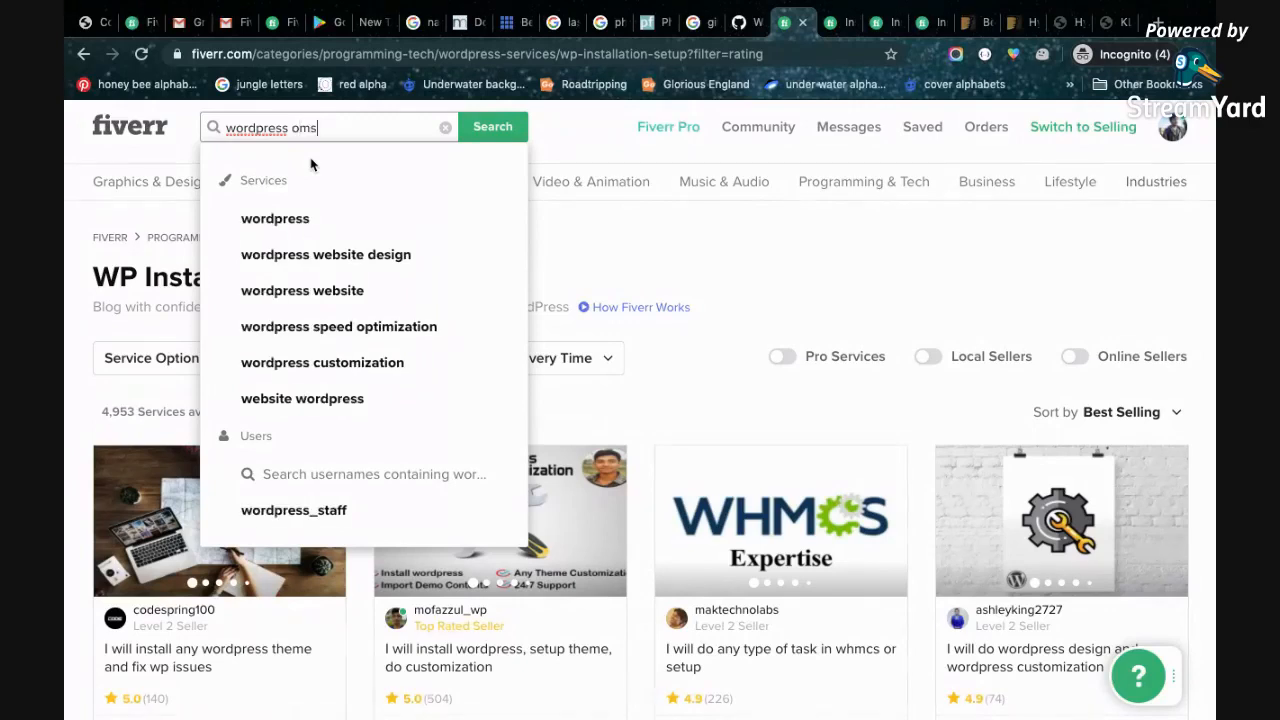
pyautogui.press('BackSpace')
pyautogui.press('BackSpace')
pyautogui.press('BackSpace')
pyautogui.press('BackSpace')
pyautogui.write('install')
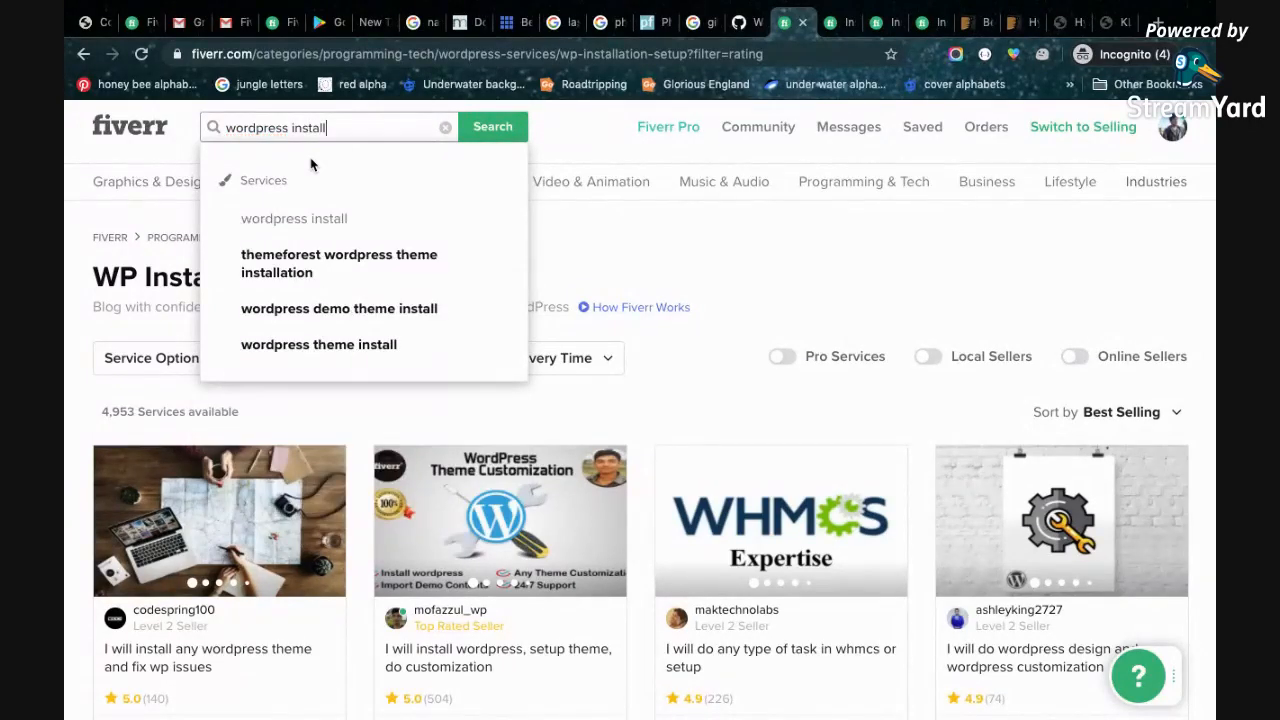
pyautogui.press('BackSpace')
pyautogui.press('BackSpace')
pyautogui.press('BackSpace')
pyautogui.press('BackSpace')
pyautogui.press('BackSpace')
pyautogui.press('BackSpace')
pyautogui.press('BackSpace')
pyautogui.write('wen')
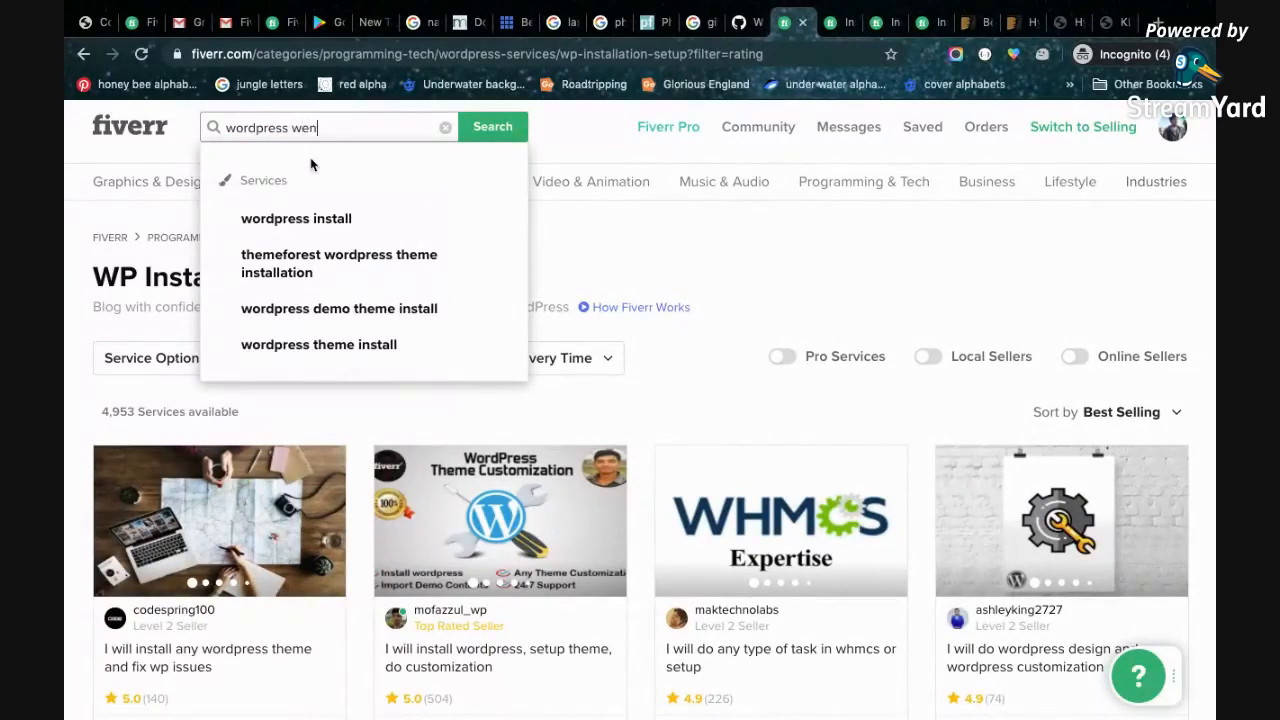
pyautogui.press('BackSpace')
pyautogui.press('BackSpace')
pyautogui.press('BackSpace')
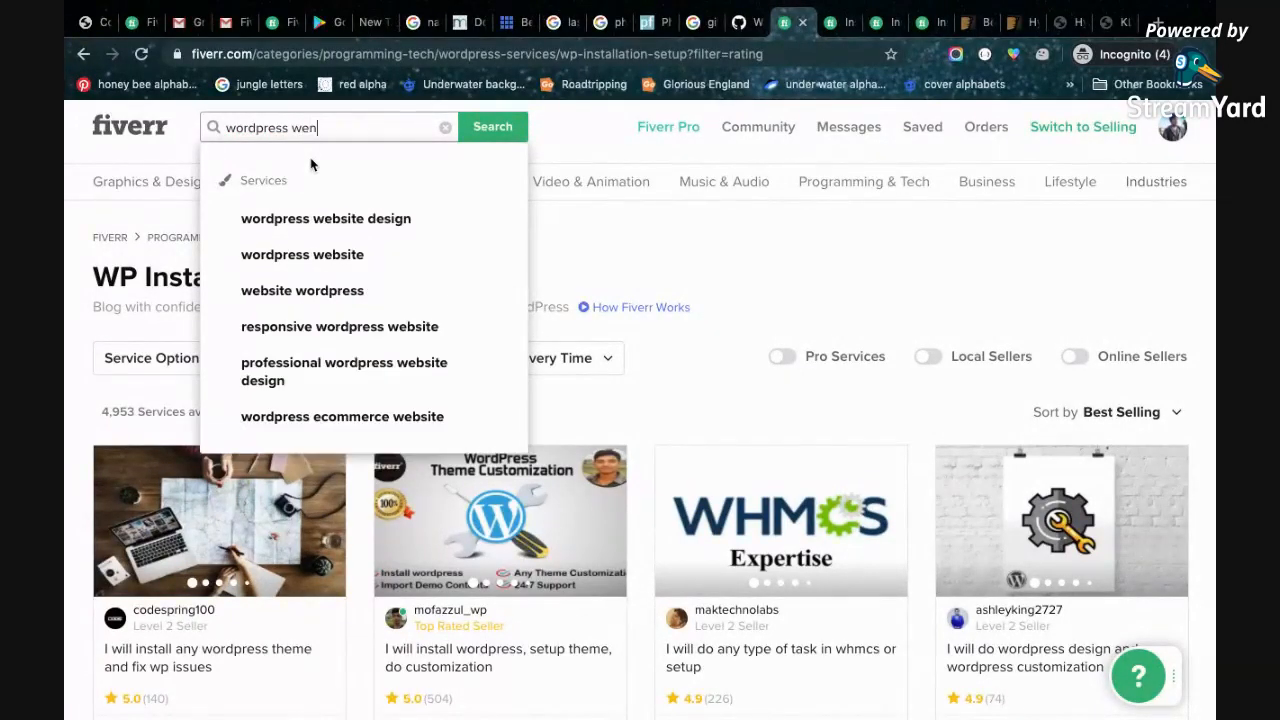
pyautogui.press('BackSpace')
pyautogui.write('bsite')
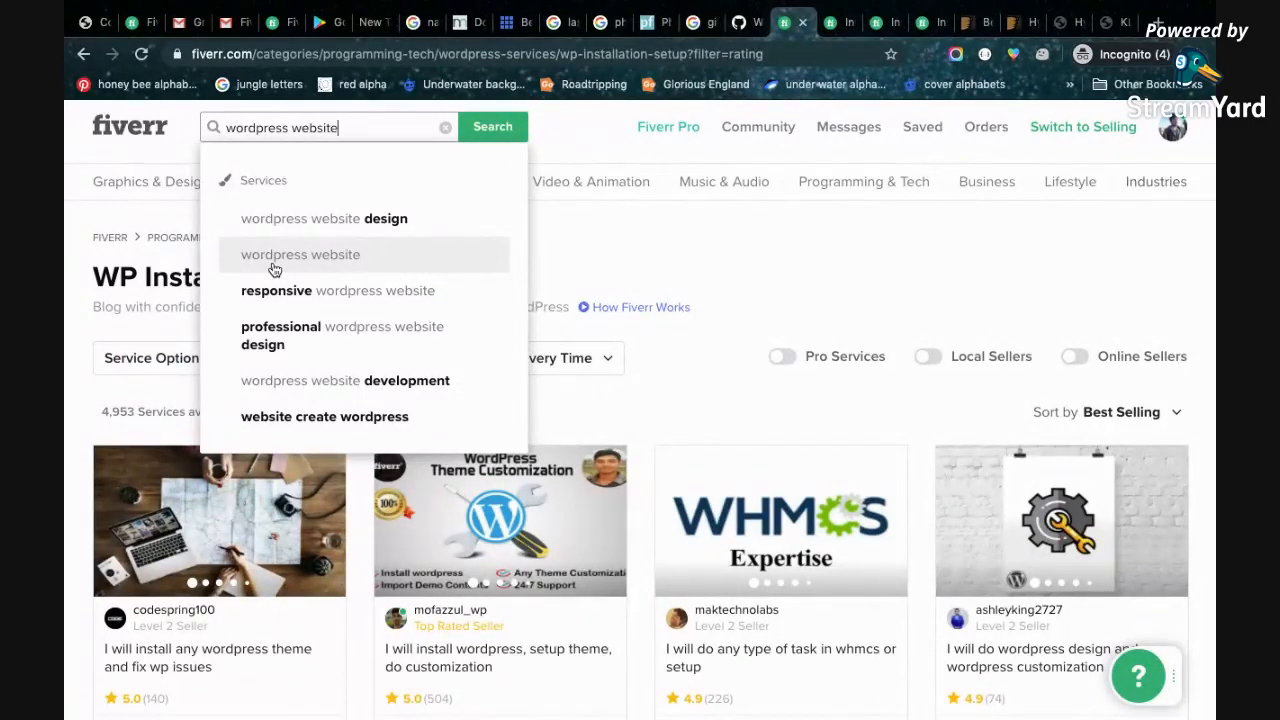
pyautogui.press('BackSpace')
pyautogui.press('BackSpace')
pyautogui.press('BackSpace')
pyautogui.press('BackSpace')
pyautogui.press('BackSpace')
pyautogui.press('BackSpace')
pyautogui.press('BackSpace')
pyautogui.press('BackSpace')
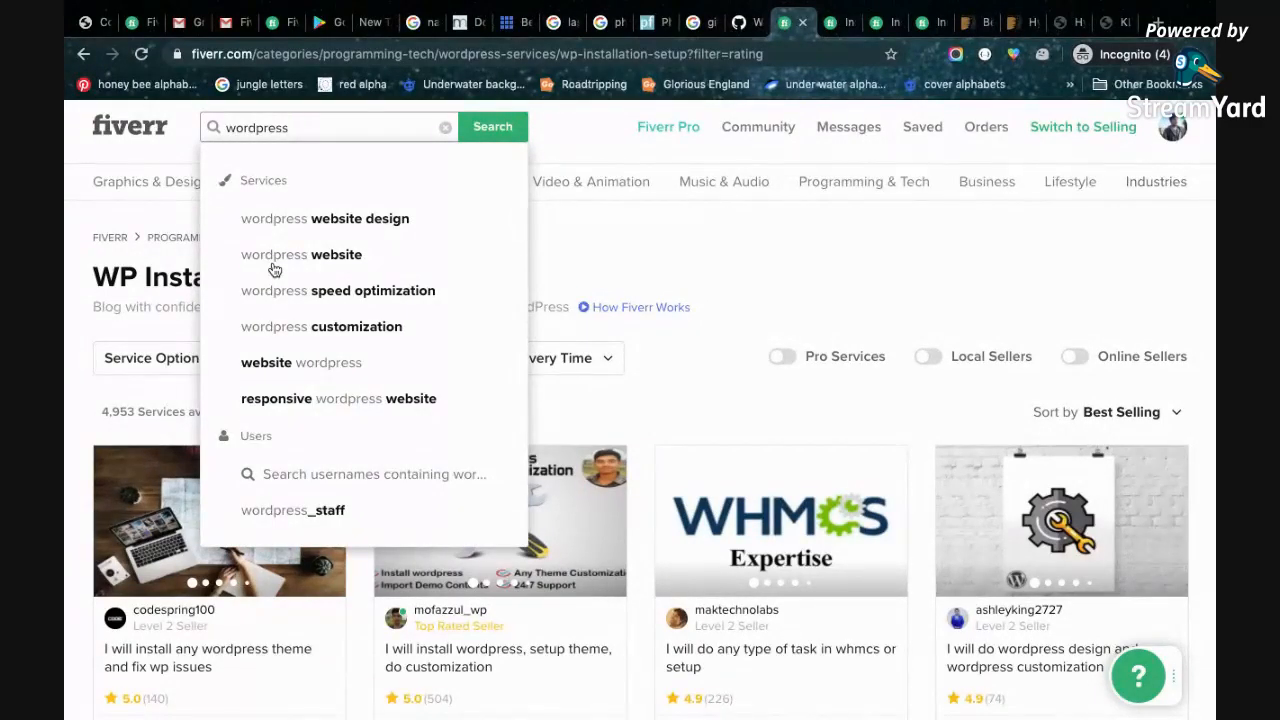
pyautogui.write('deve')
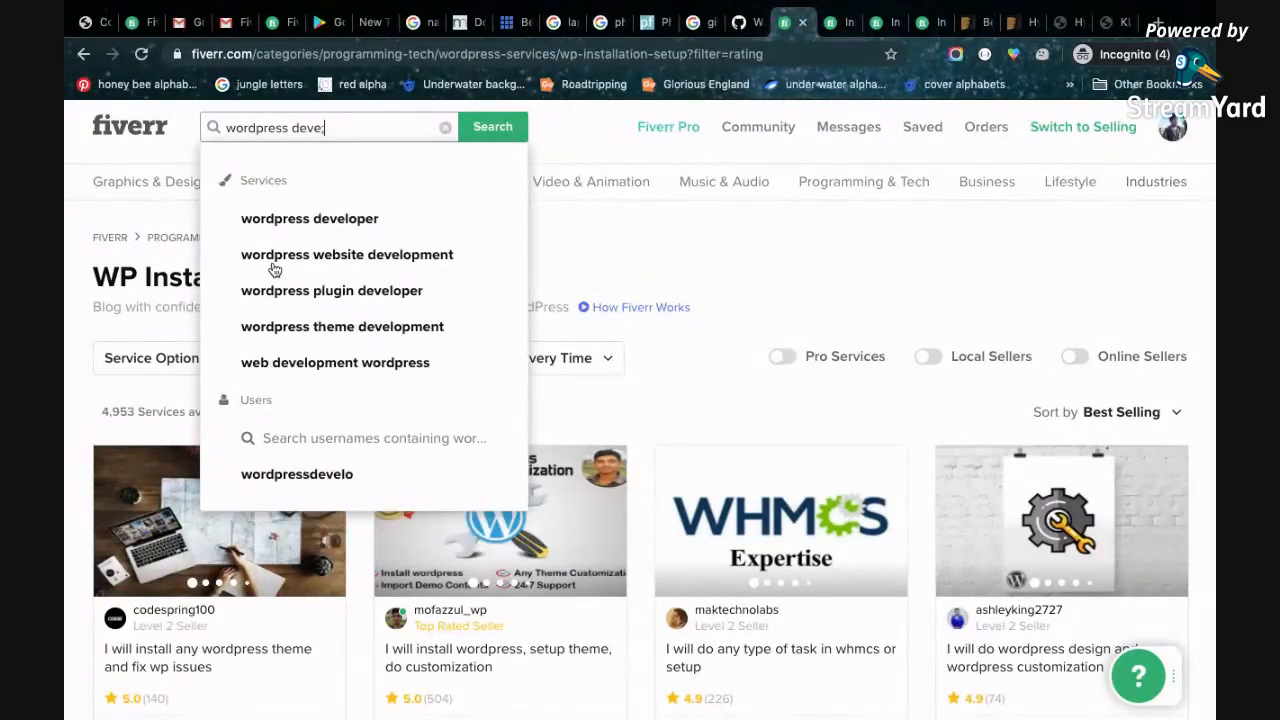
pyautogui.write('lopmemnt')
# - Search 'wordpress development' and scroll through the 6,029 Relevance-sorted results priced $20 to $2,000
pyautogui.press('Return')
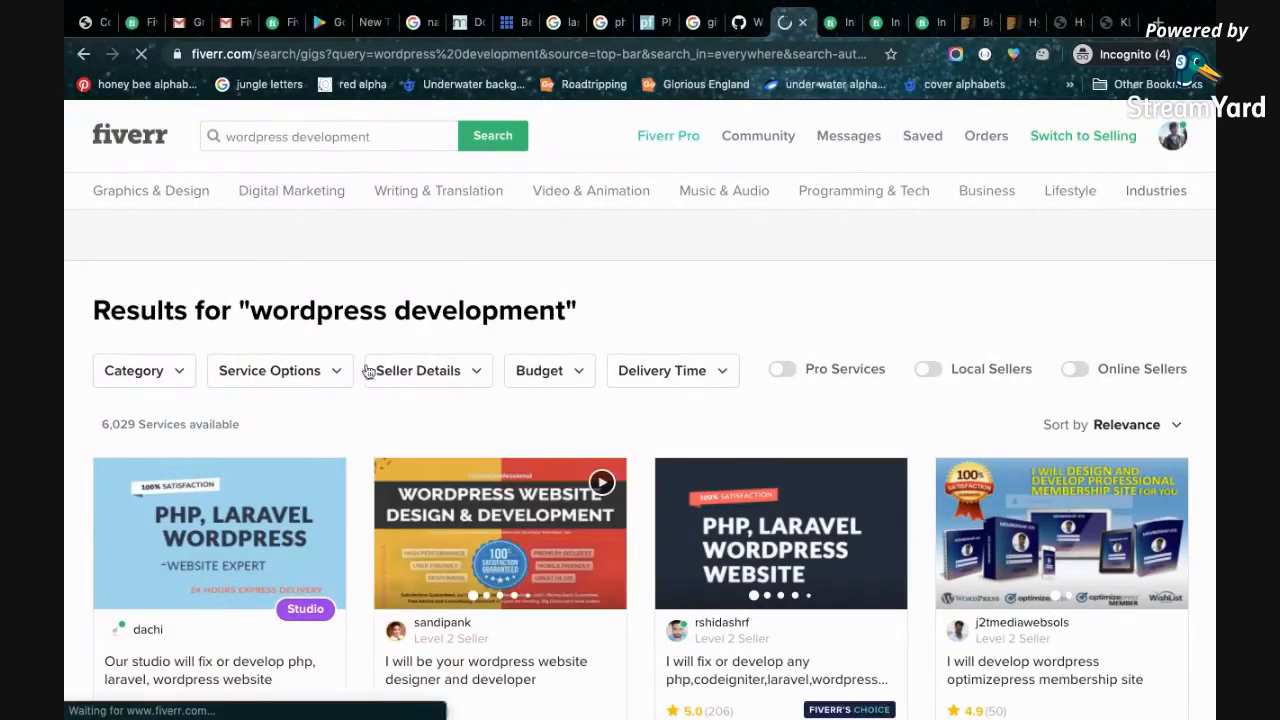
pyautogui.scroll(-2, 392, 372)
pyautogui.scroll(-1, 392, 372)
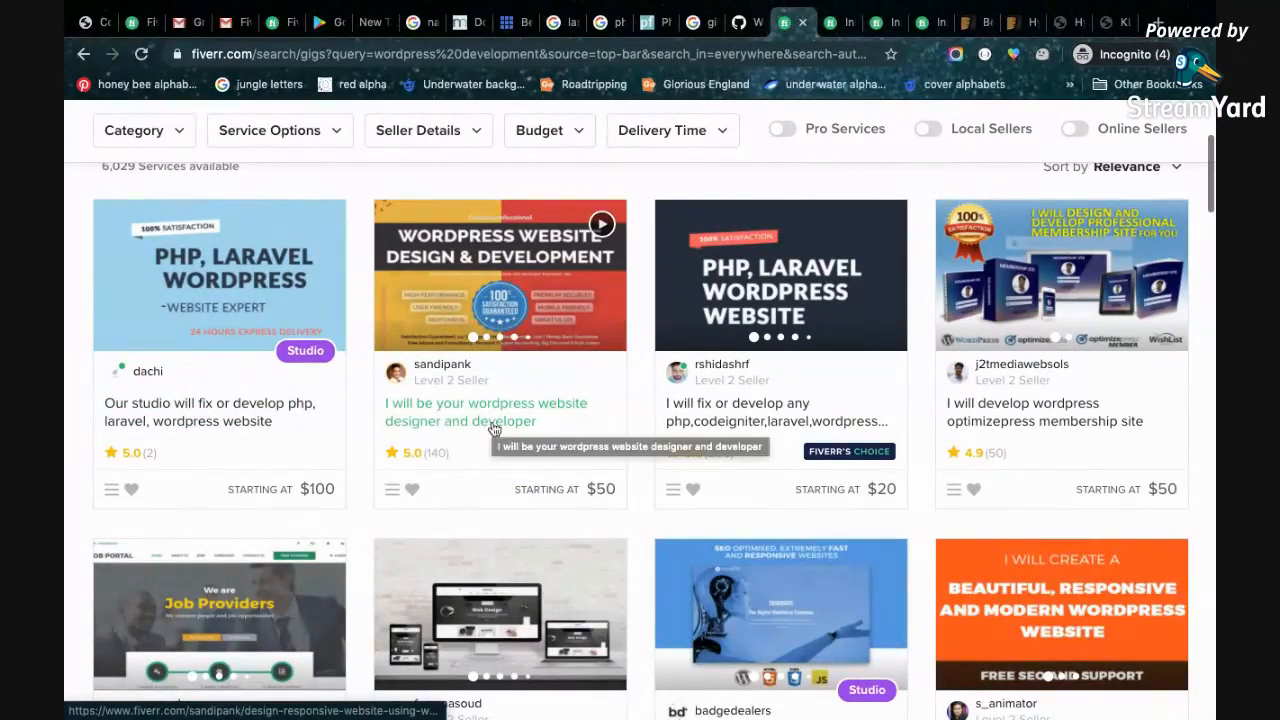
pyautogui.scroll(-1, 557, 427)
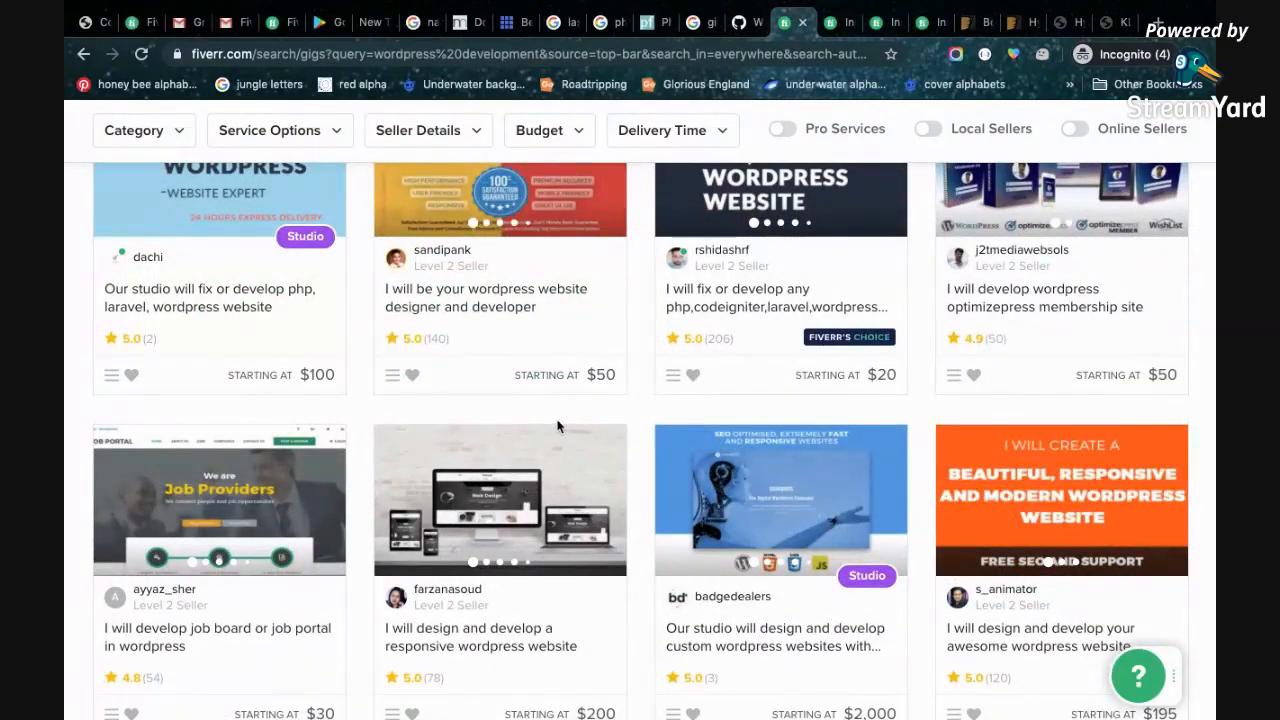
pyautogui.scroll(4, 557, 427)
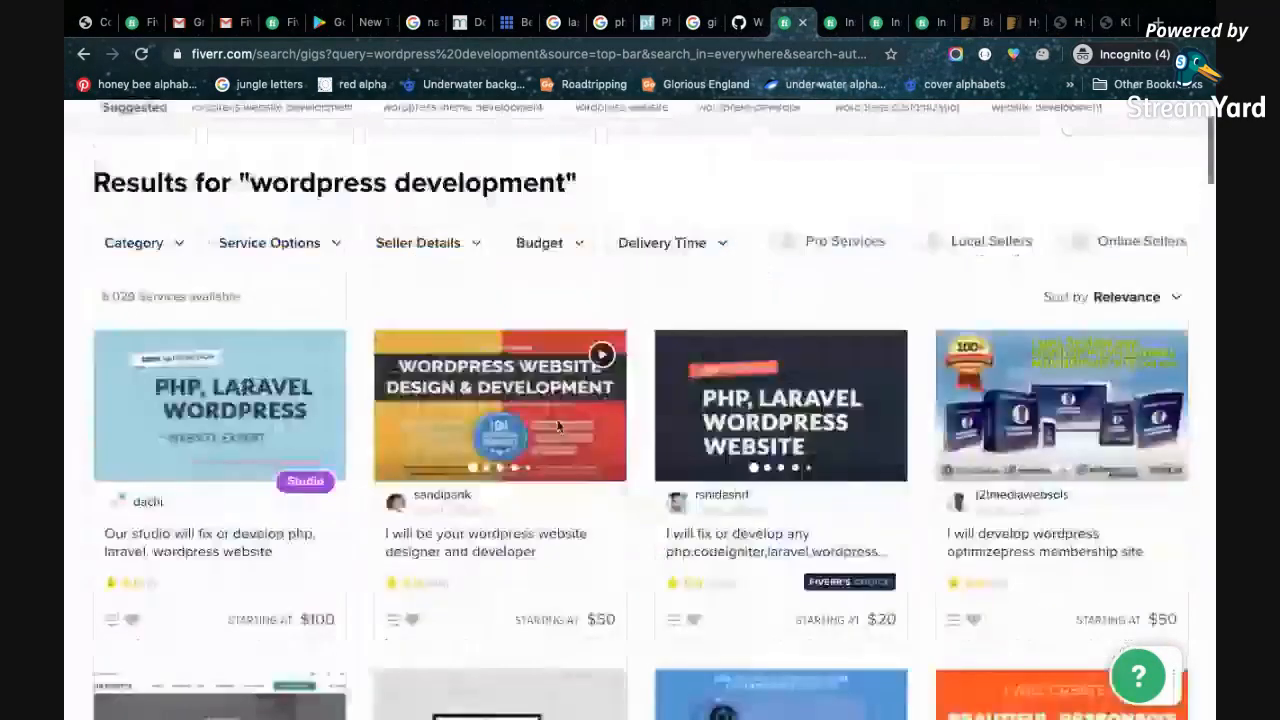
# - Search Fiverr for 'wordpress install like demo' in place of the old query
pyautogui.click(398, 135)
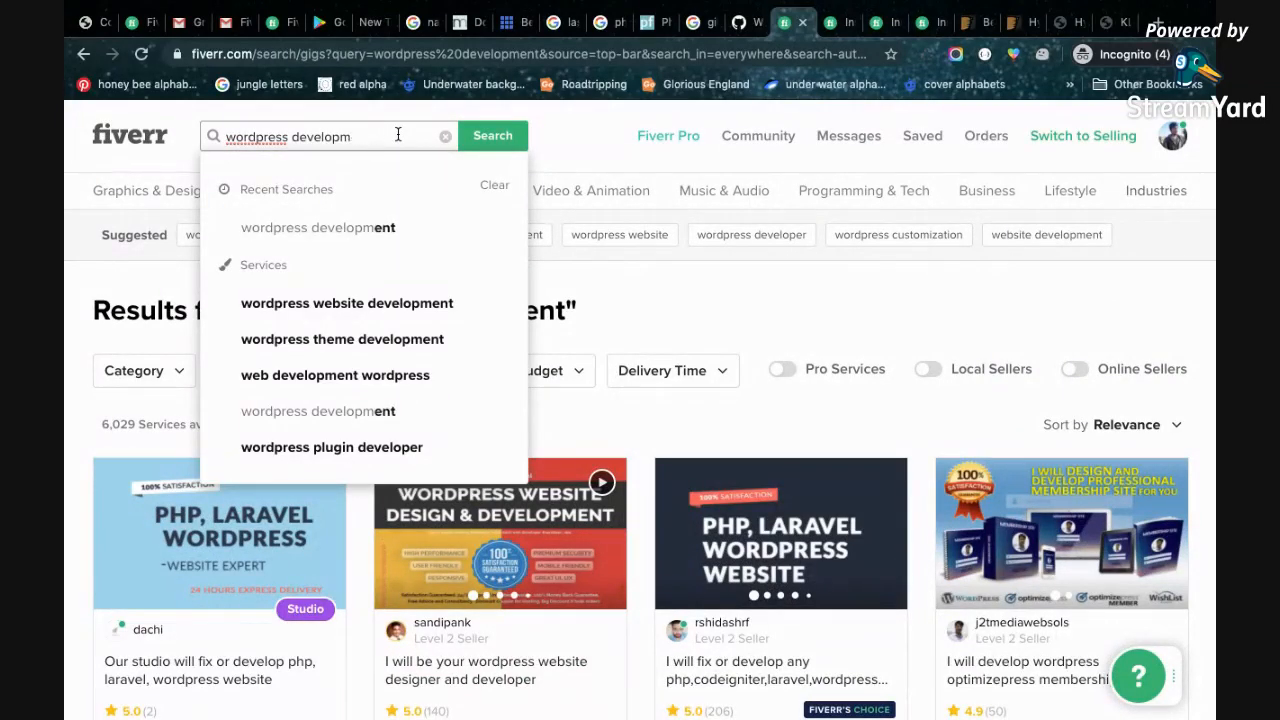
pyautogui.press('BackSpace')
pyautogui.press('BackSpace')
pyautogui.press('BackSpace')
pyautogui.press('BackSpace')
pyautogui.press('BackSpace')
pyautogui.press('BackSpace')
pyautogui.press('BackSpace')
pyautogui.press('BackSpace')
pyautogui.press('BackSpace')
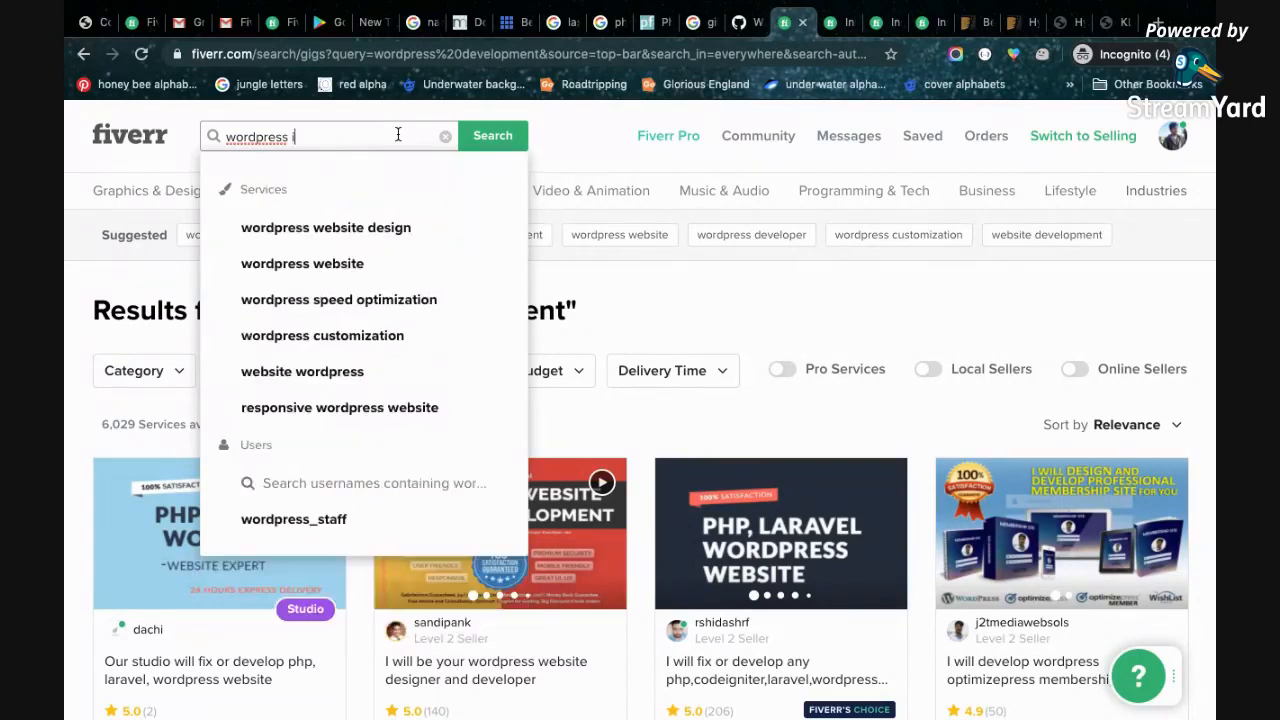
pyautogui.write('install lk')
pyautogui.write('ke demo')
pyautogui.press('Escape')
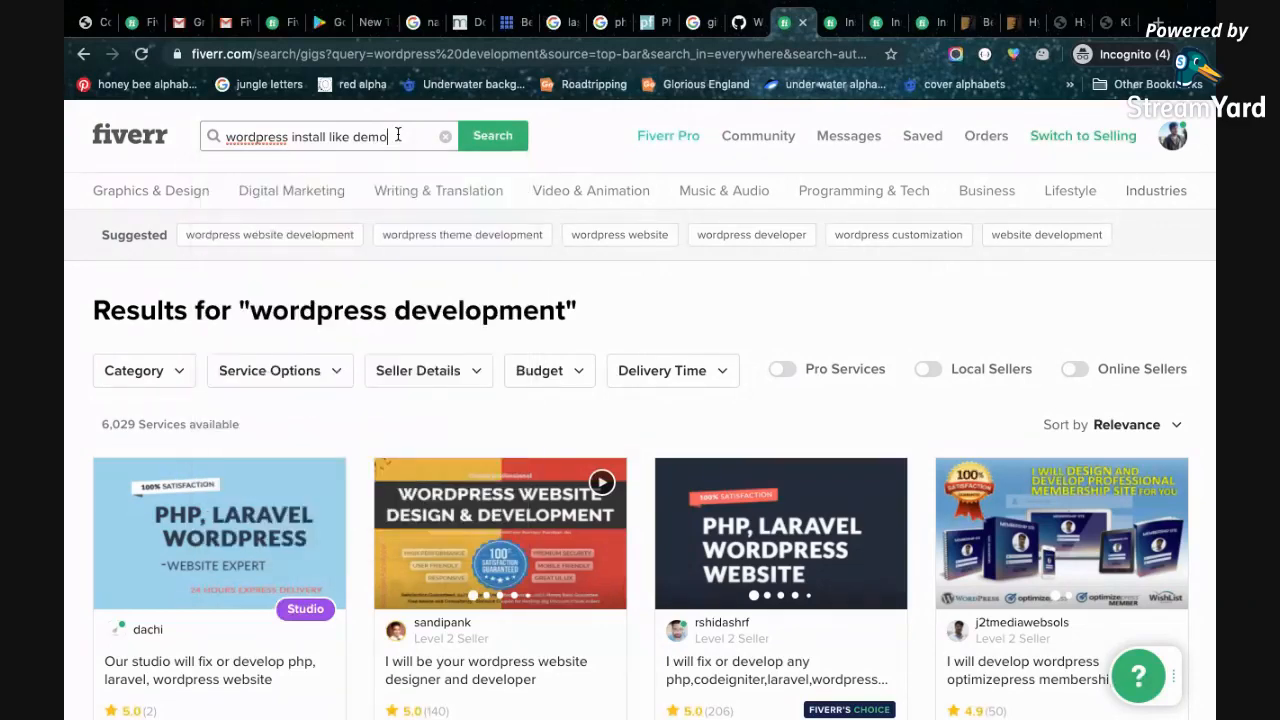
pyautogui.press('Return')
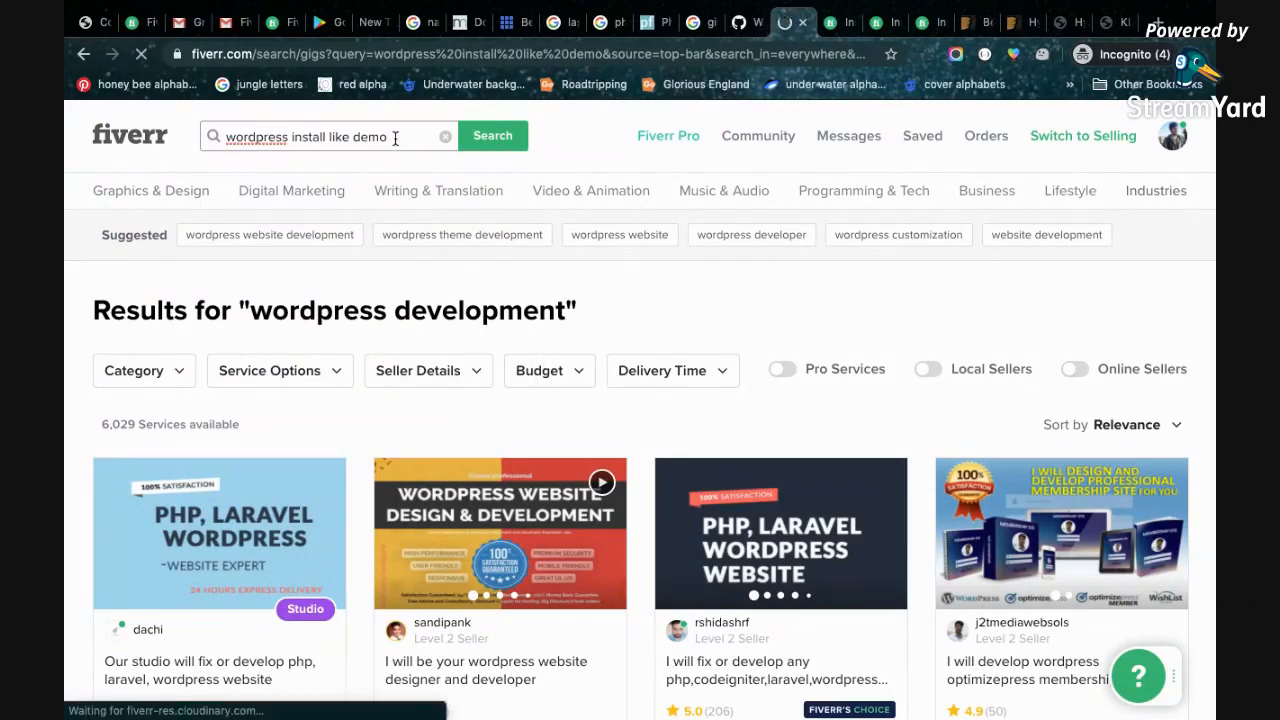
# - Scroll through the 2,798 results, with gigs starting at $5 to $25
pyautogui.scroll(-2, 418, 236)
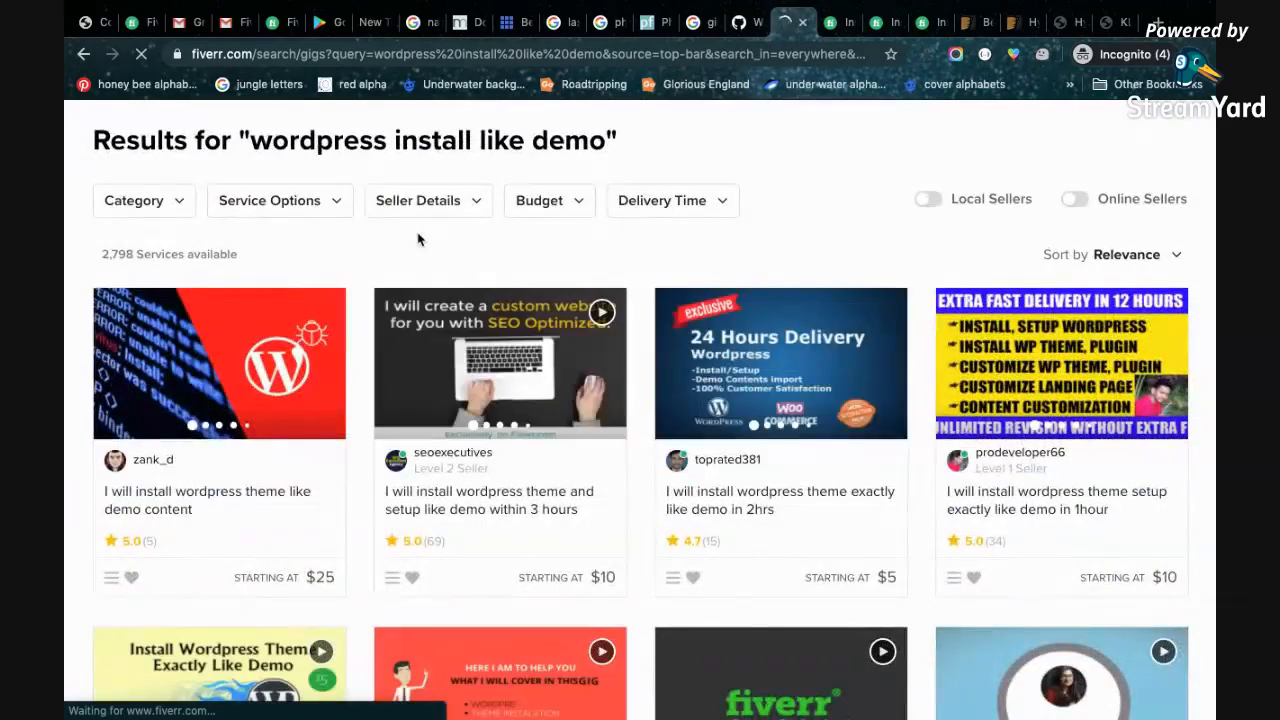
pyautogui.scroll(-1, 418, 238)
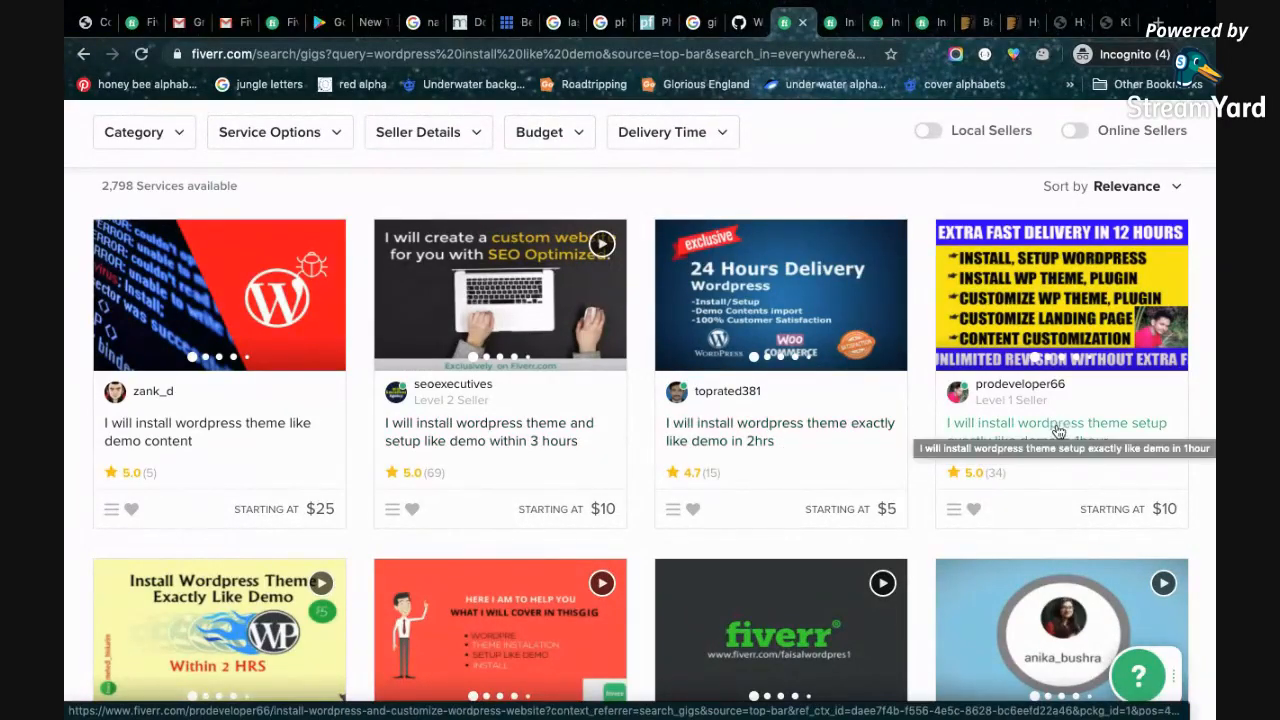
pyautogui.scroll(-5, 955, 472)
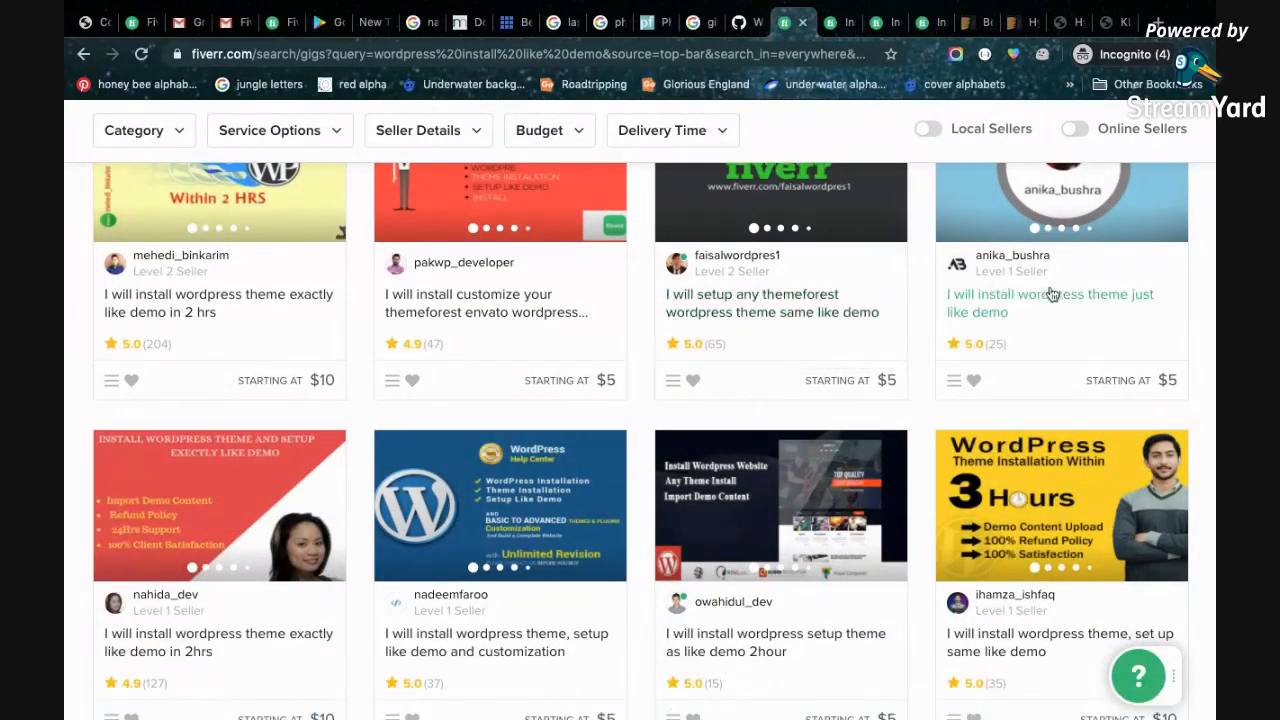
pyautogui.scroll(-5, 973, 325)
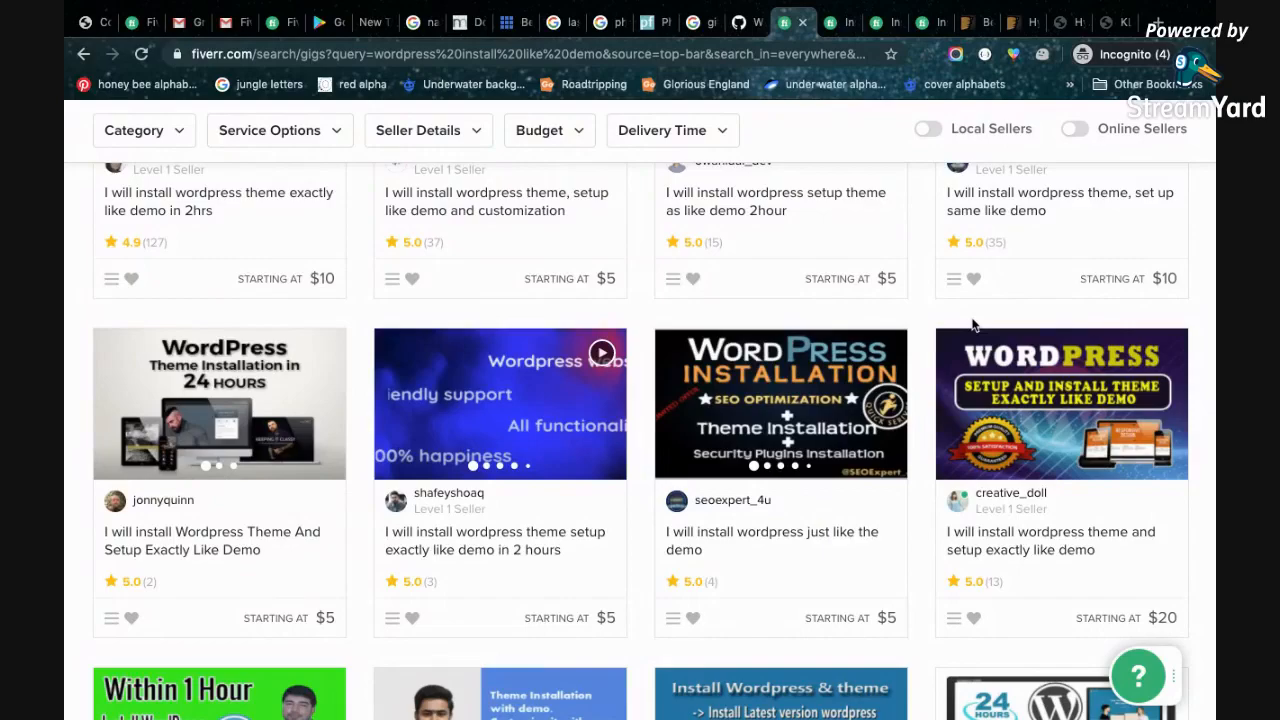
pyautogui.scroll(5, 973, 325)
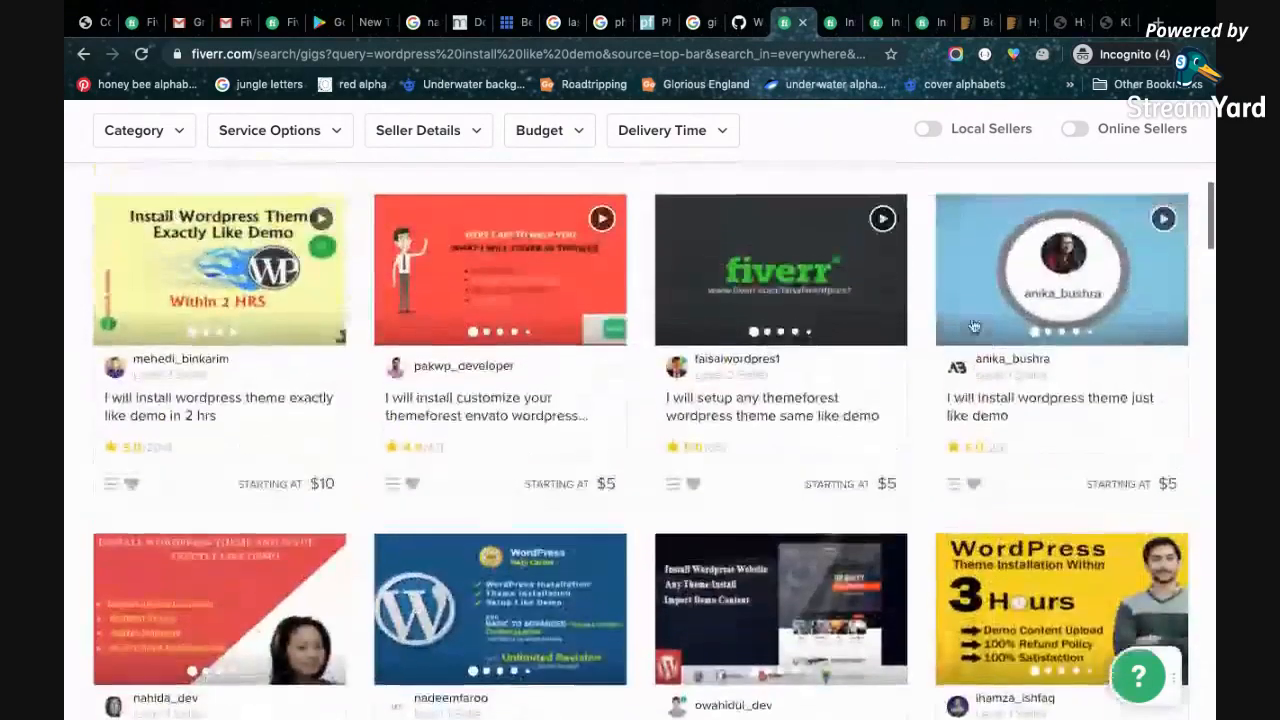
pyautogui.scroll(8, 973, 325)
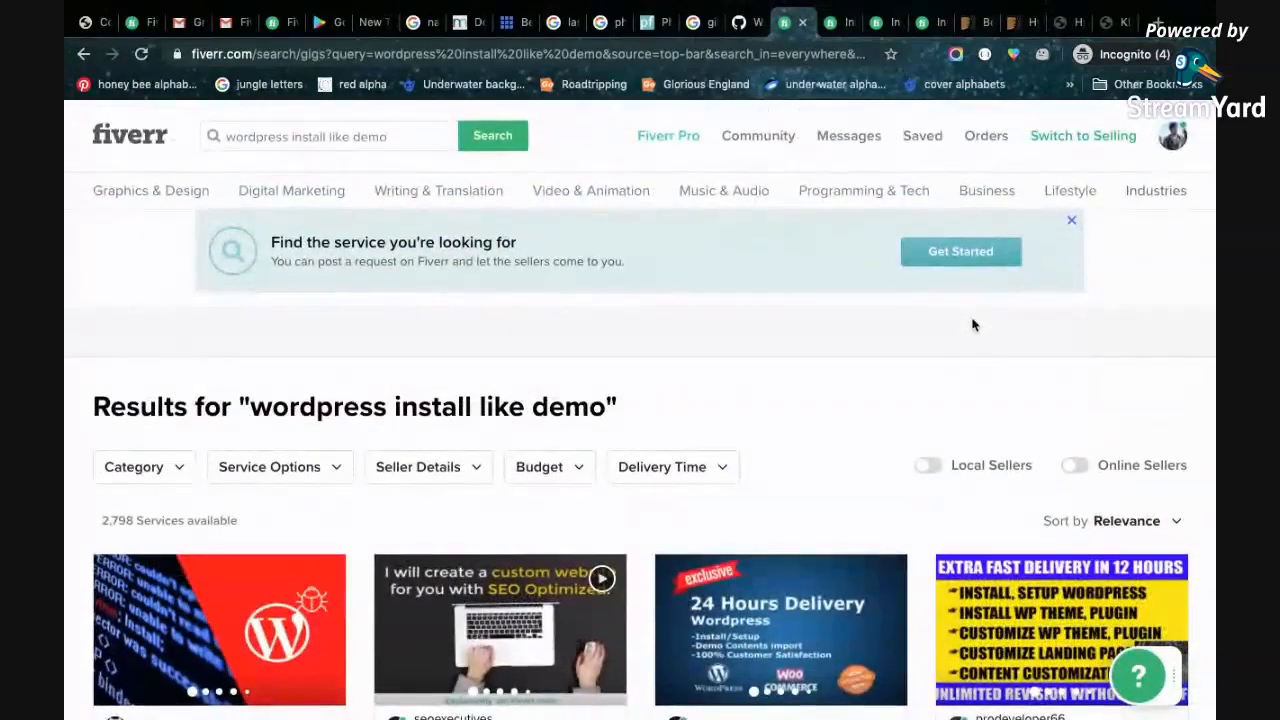
pyautogui.scroll(-5, 973, 325)
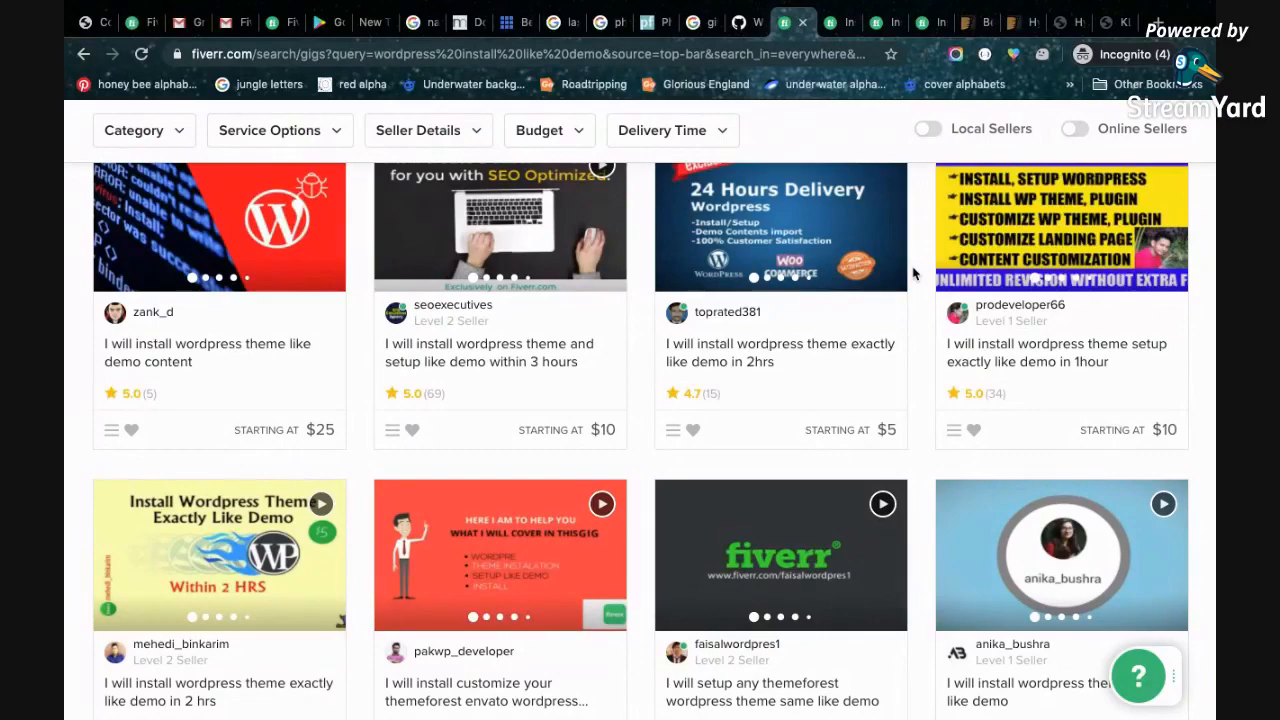
pyautogui.scroll(4, 912, 272)
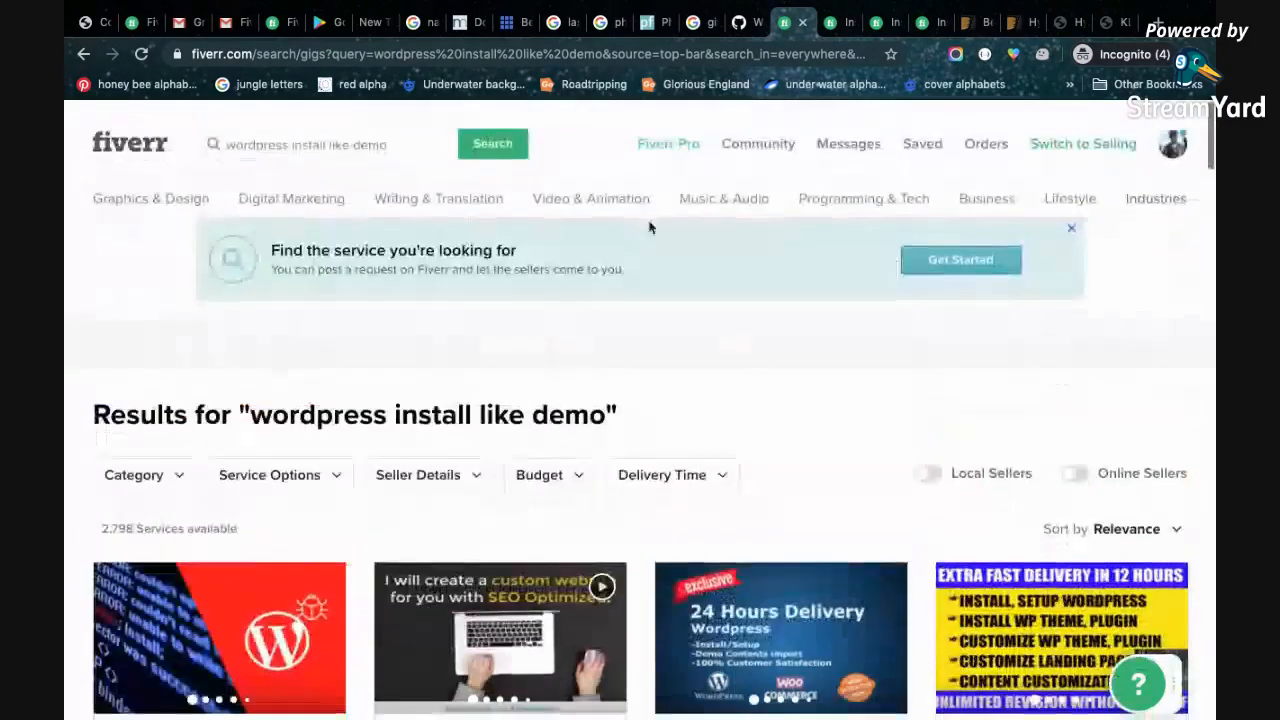
pyautogui.click(409, 137)
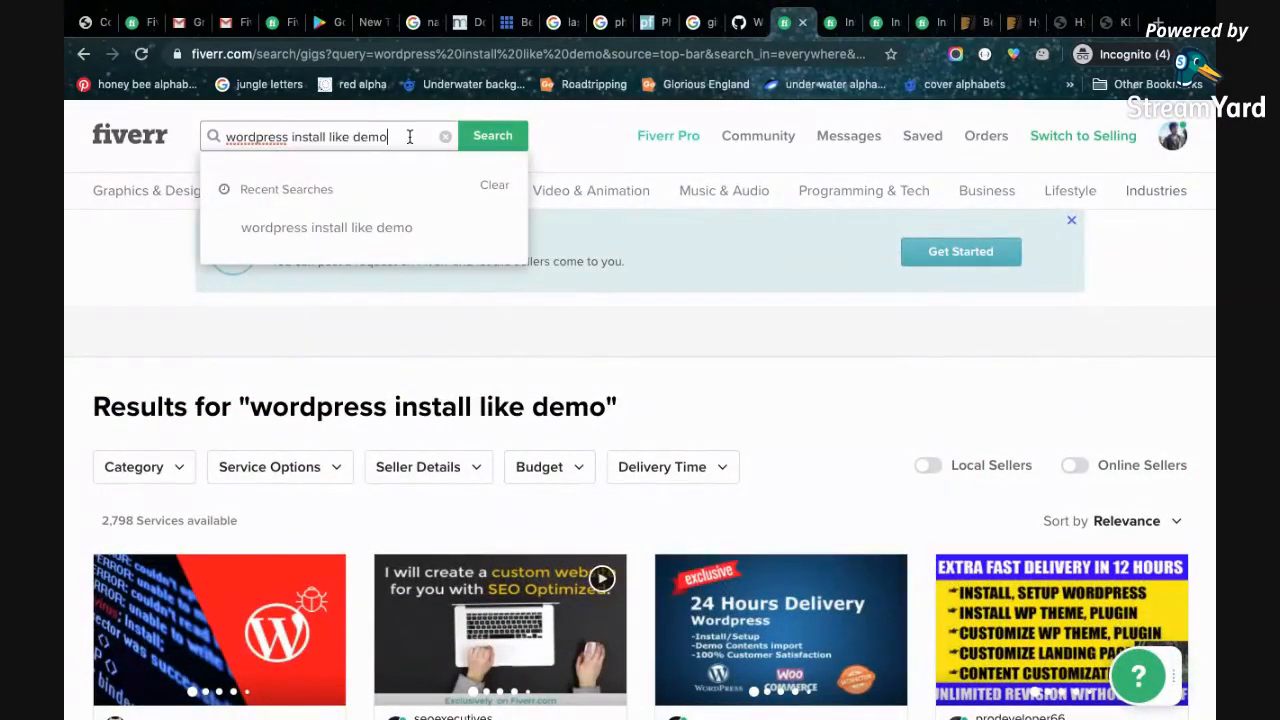
pyautogui.scroll(-5, 436, 392)
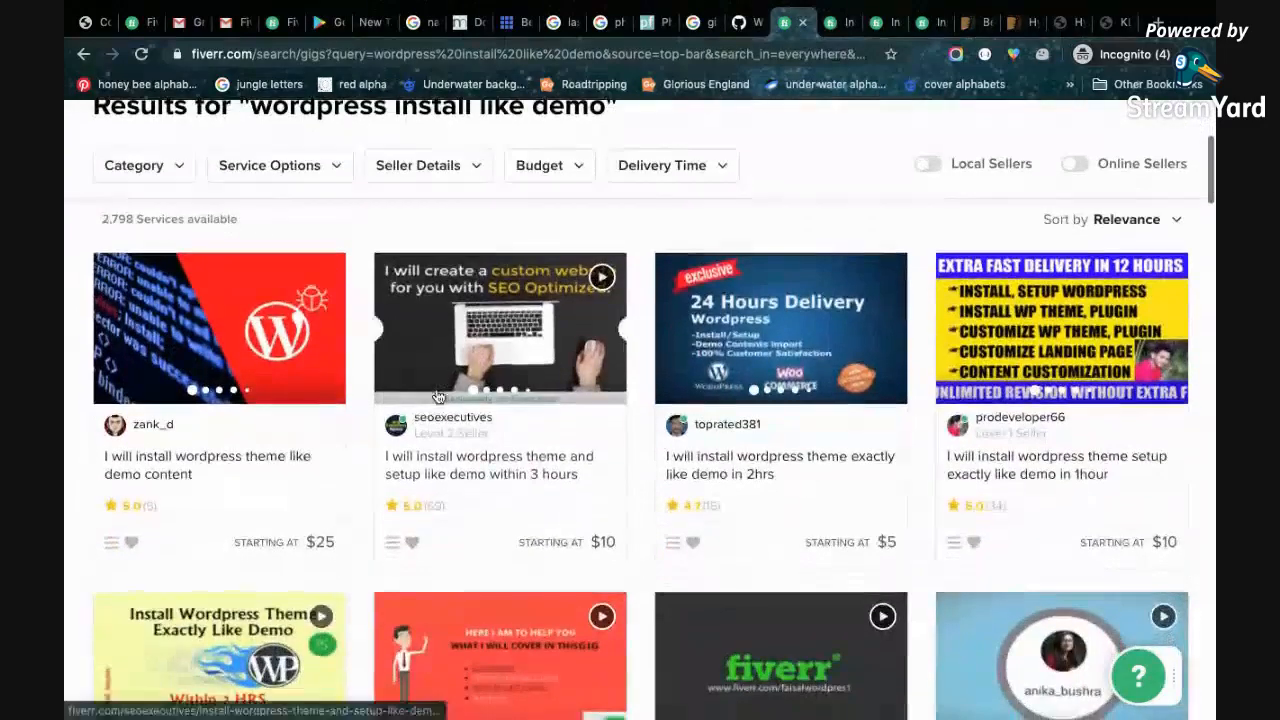
pyautogui.scroll(-1, 453, 548)
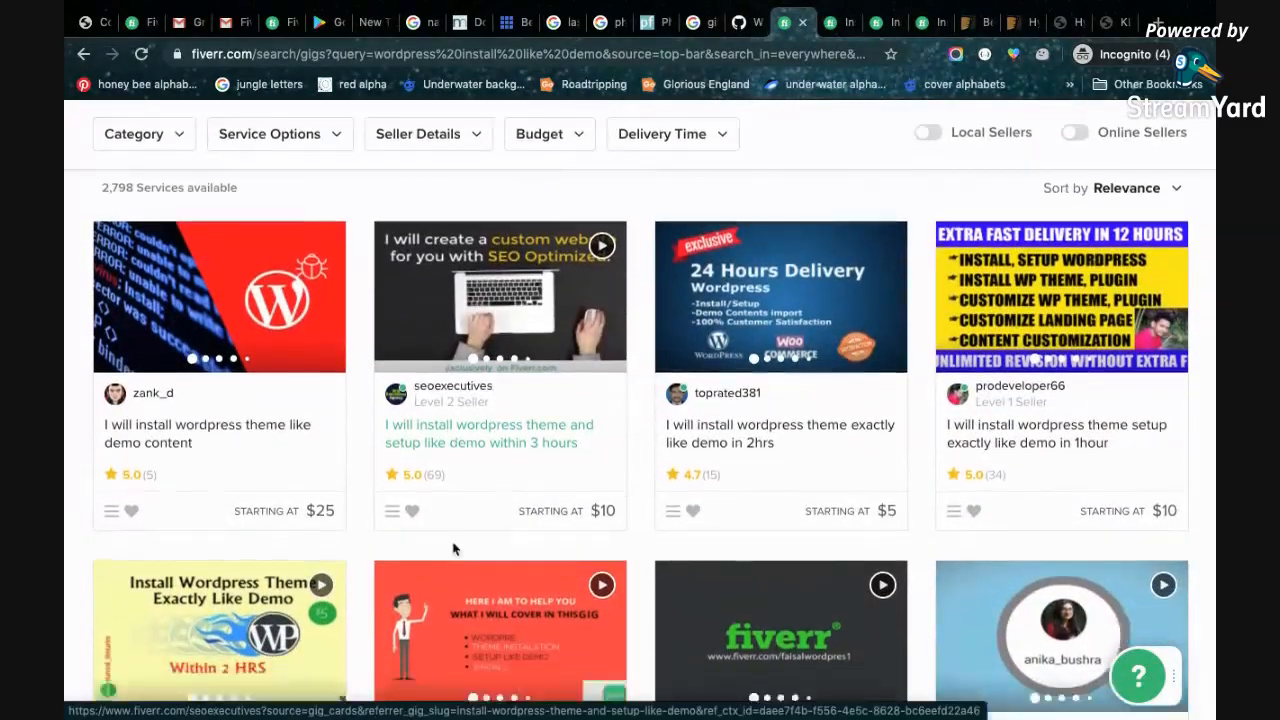
pyautogui.scroll(-2, 453, 548)
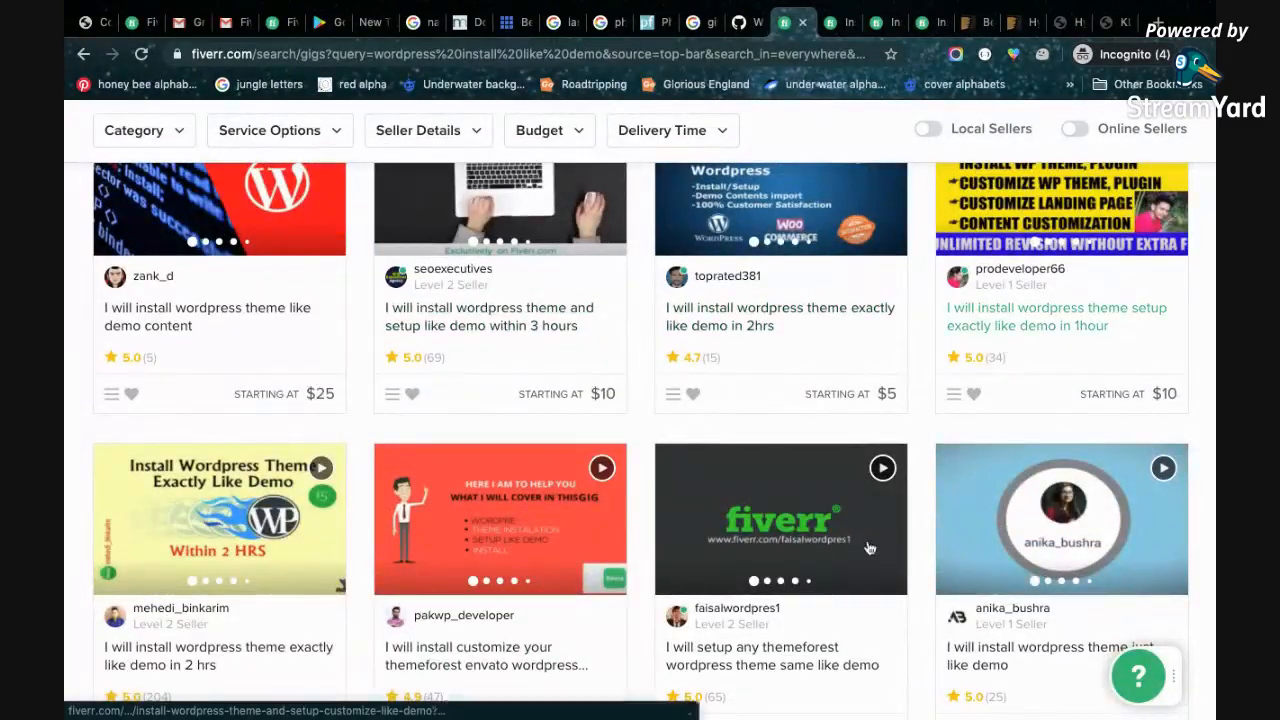
pyautogui.scroll(-4, 870, 548)
pyautogui.scroll(5, 866, 556)
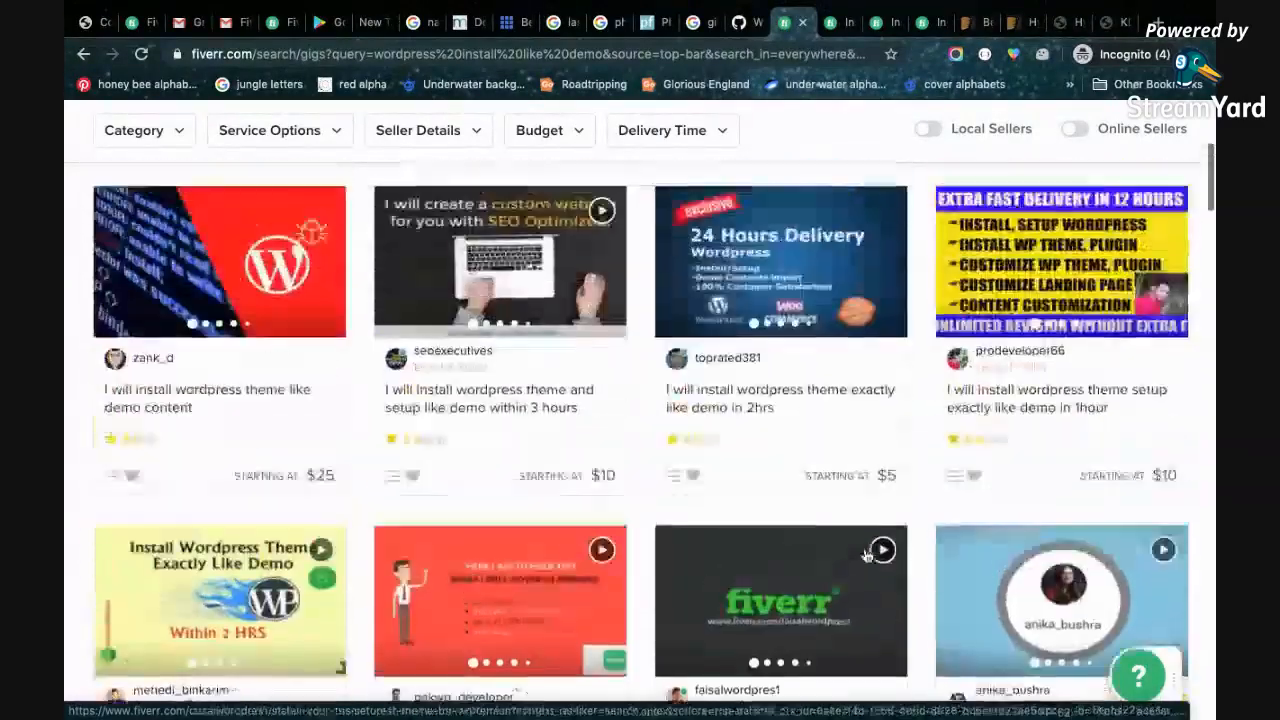
pyautogui.scroll(3, 903, 266)
pyautogui.scroll(1, 903, 266)
pyautogui.scroll(-3, 900, 270)
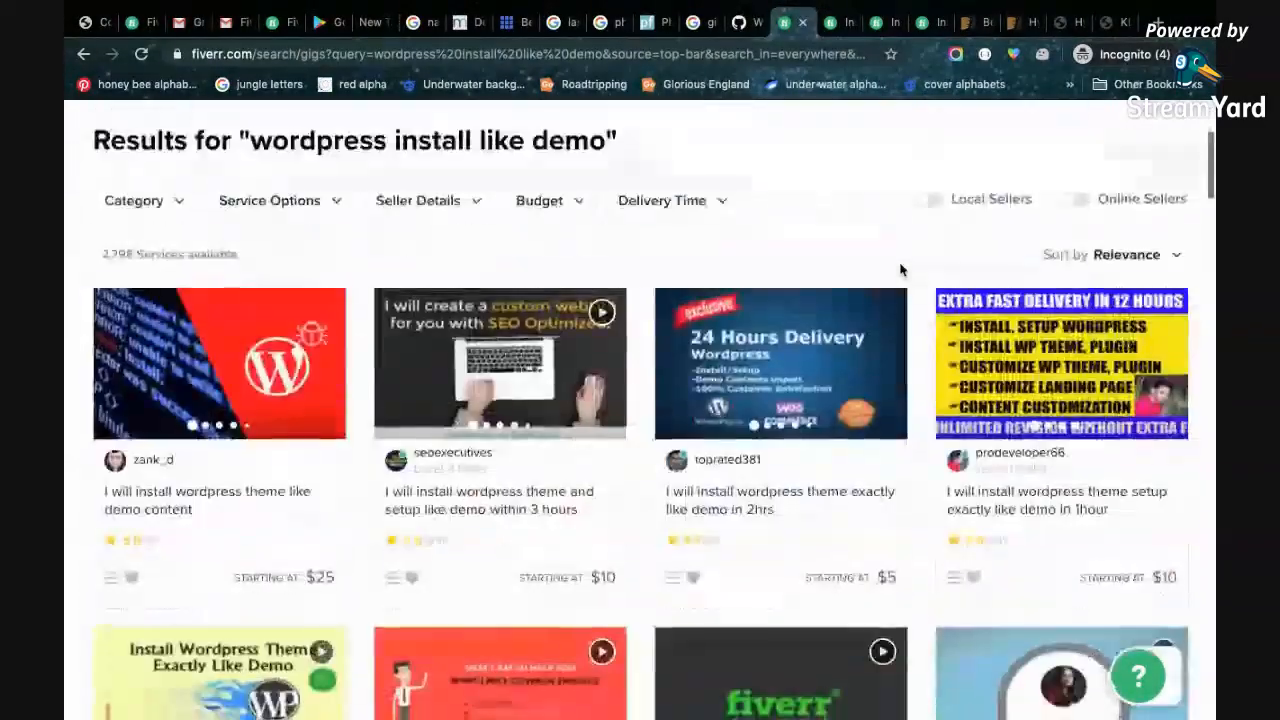
pyautogui.scroll(-15, 900, 270)
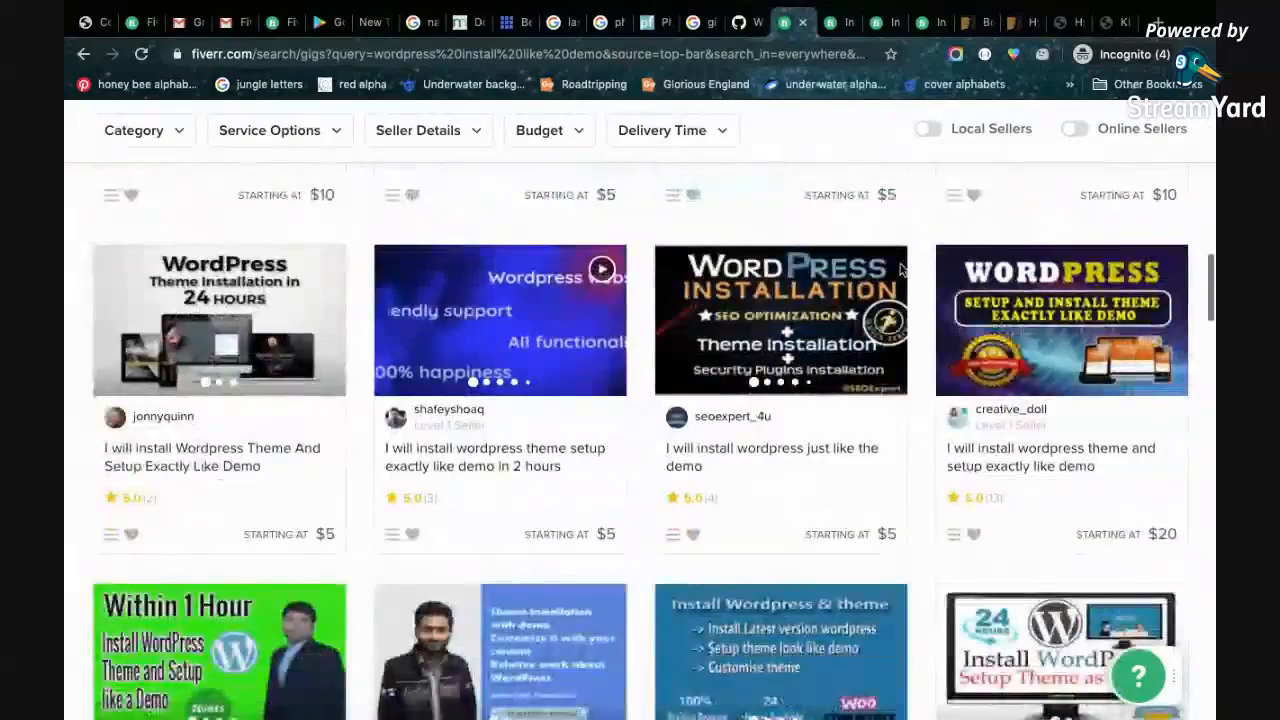
pyautogui.scroll(15, 900, 268)
pyautogui.scroll(-2, 900, 357)
pyautogui.scroll(2, 870, 366)
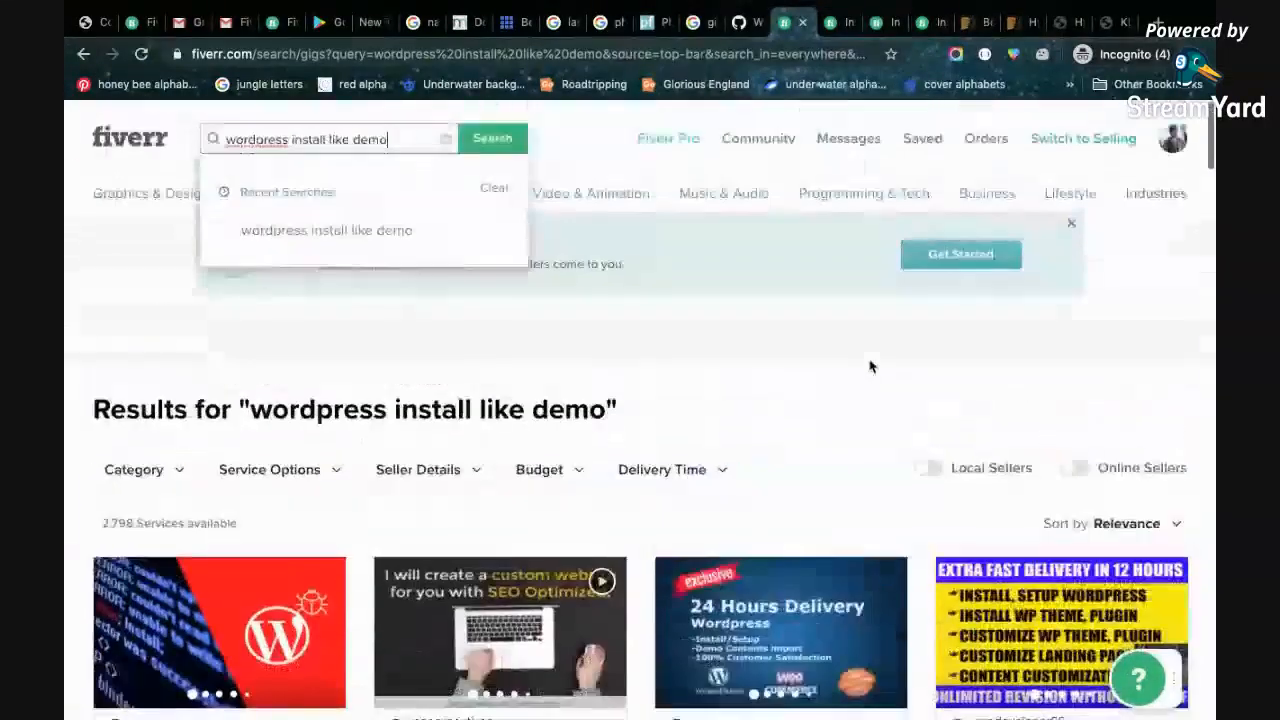
pyautogui.scroll(-1, 751, 371)
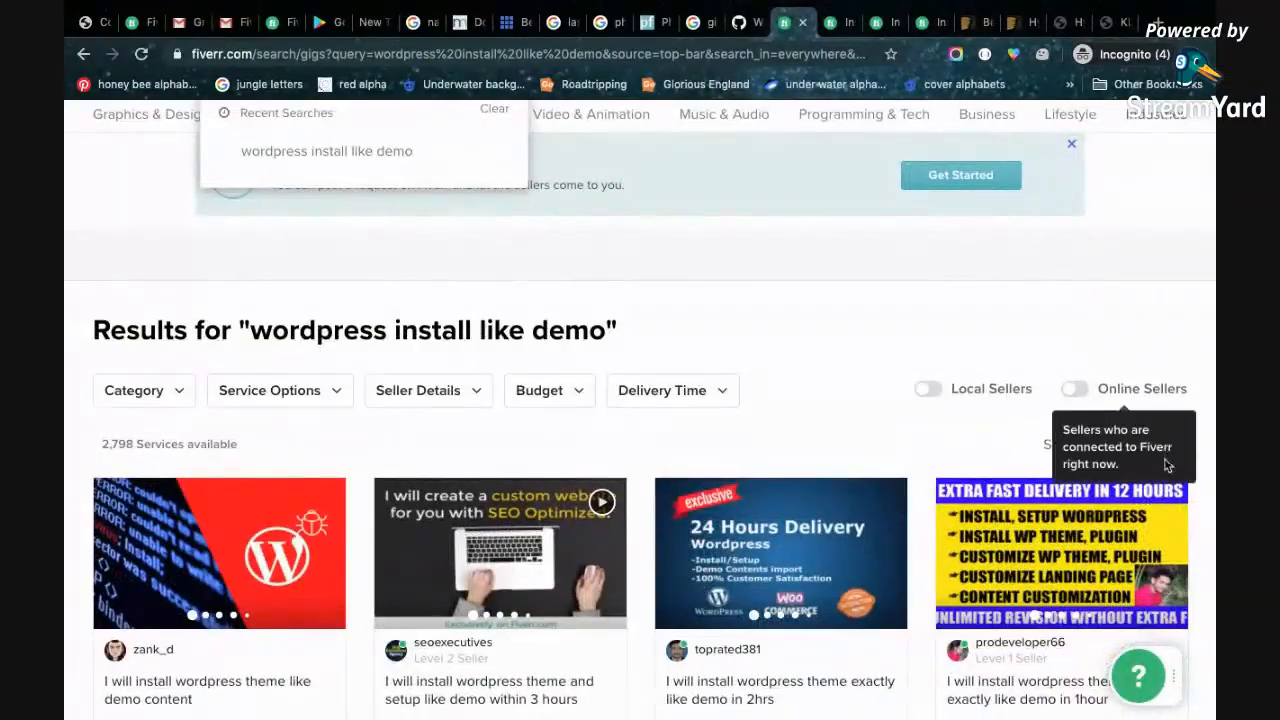
pyautogui.scroll(-1, 1168, 305)
# - Sort the gigs by Best Selling and scroll through them
pyautogui.click(1175, 336)
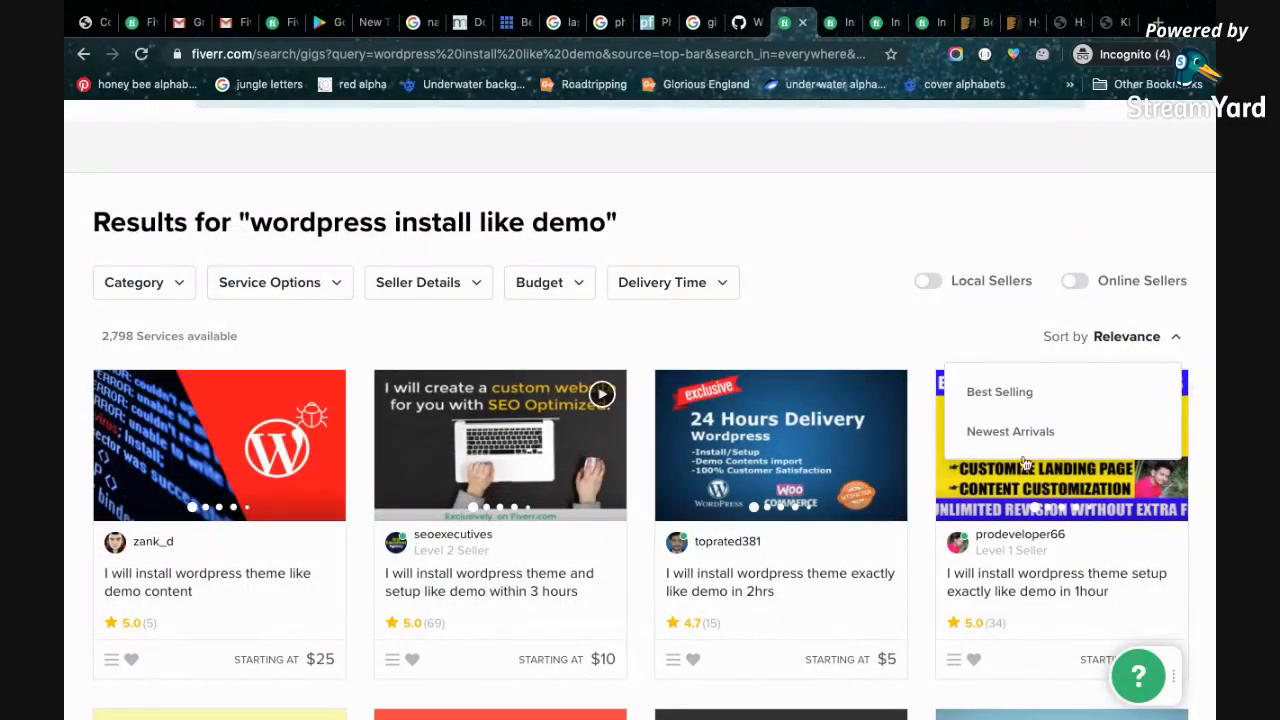
pyautogui.click(1012, 394)
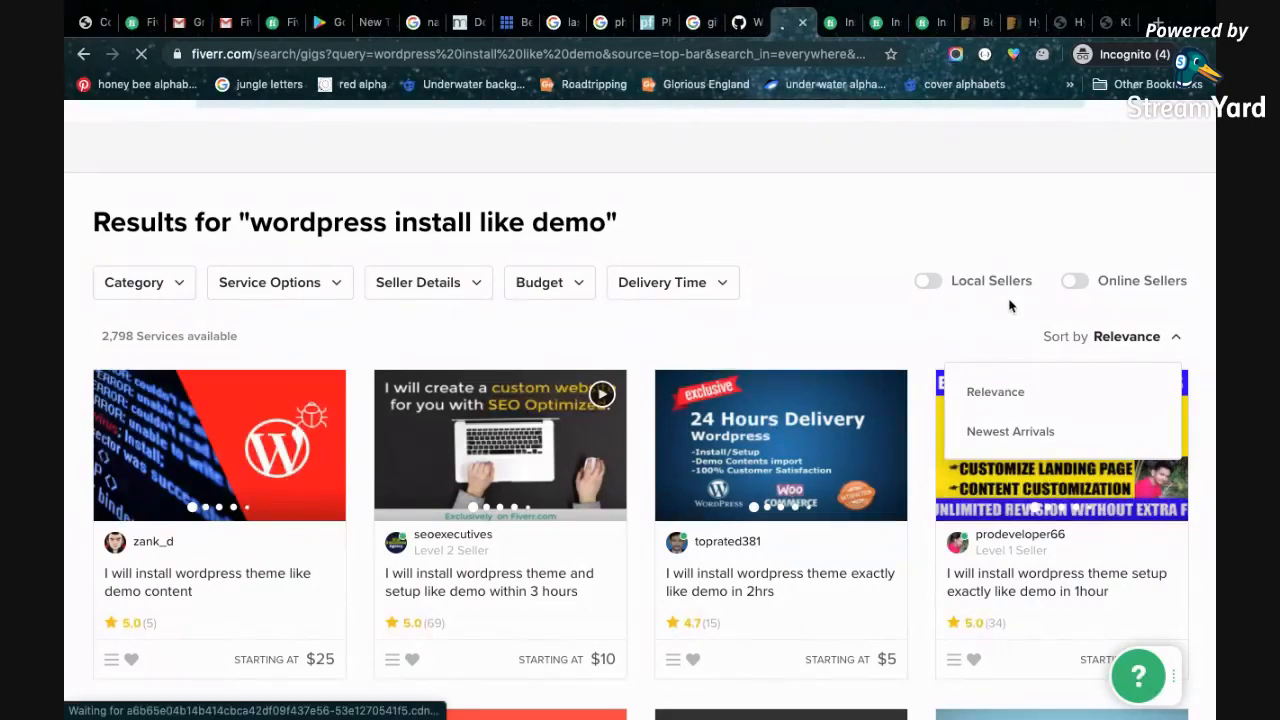
pyautogui.scroll(-2, 1005, 305)
pyautogui.scroll(-1, 1005, 312)
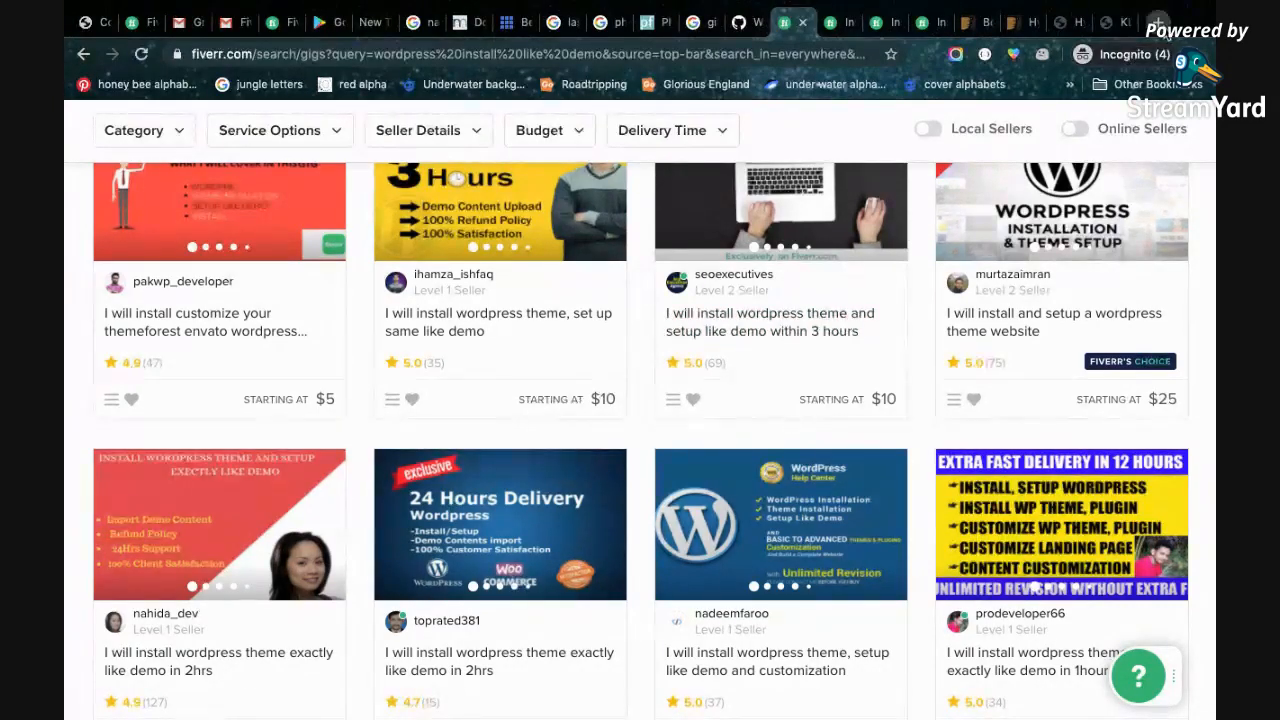
# - Load google.com in a new browser tab
pyautogui.click(1157, 22)
pyautogui.write('go')
pyautogui.press('Return')
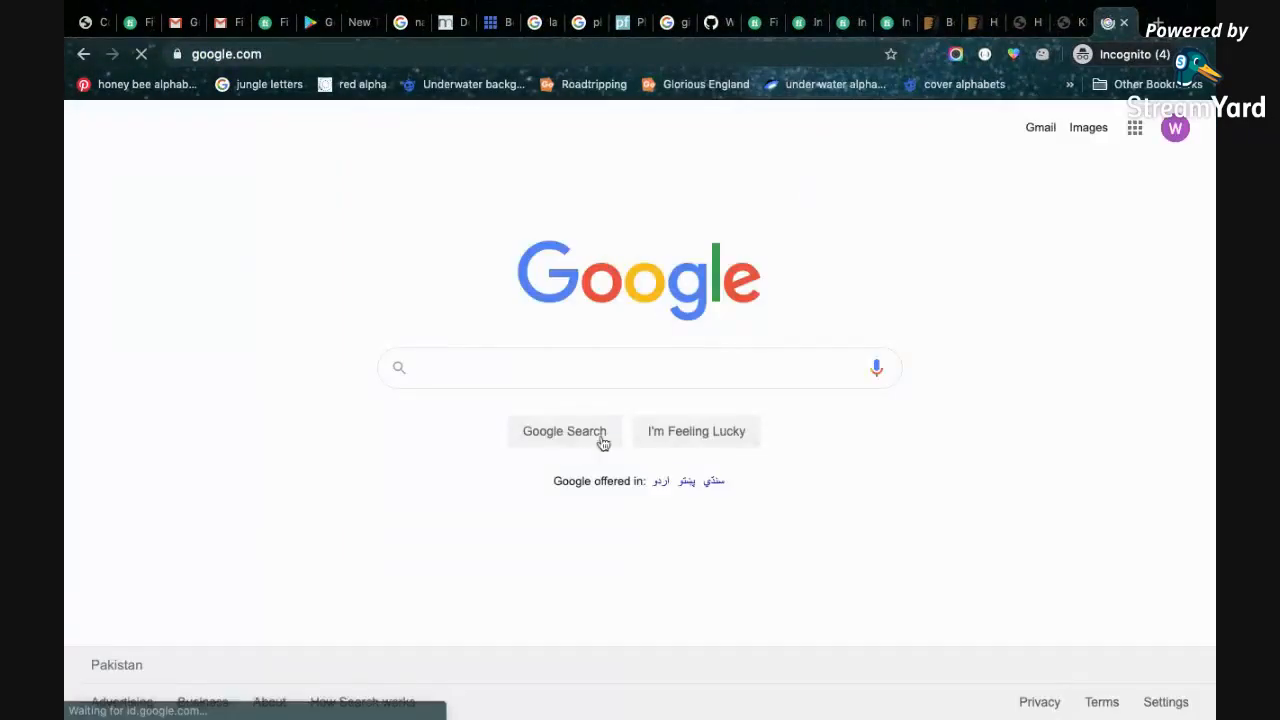
# - Search Google for 'website migration'
pyautogui.click(622, 356)
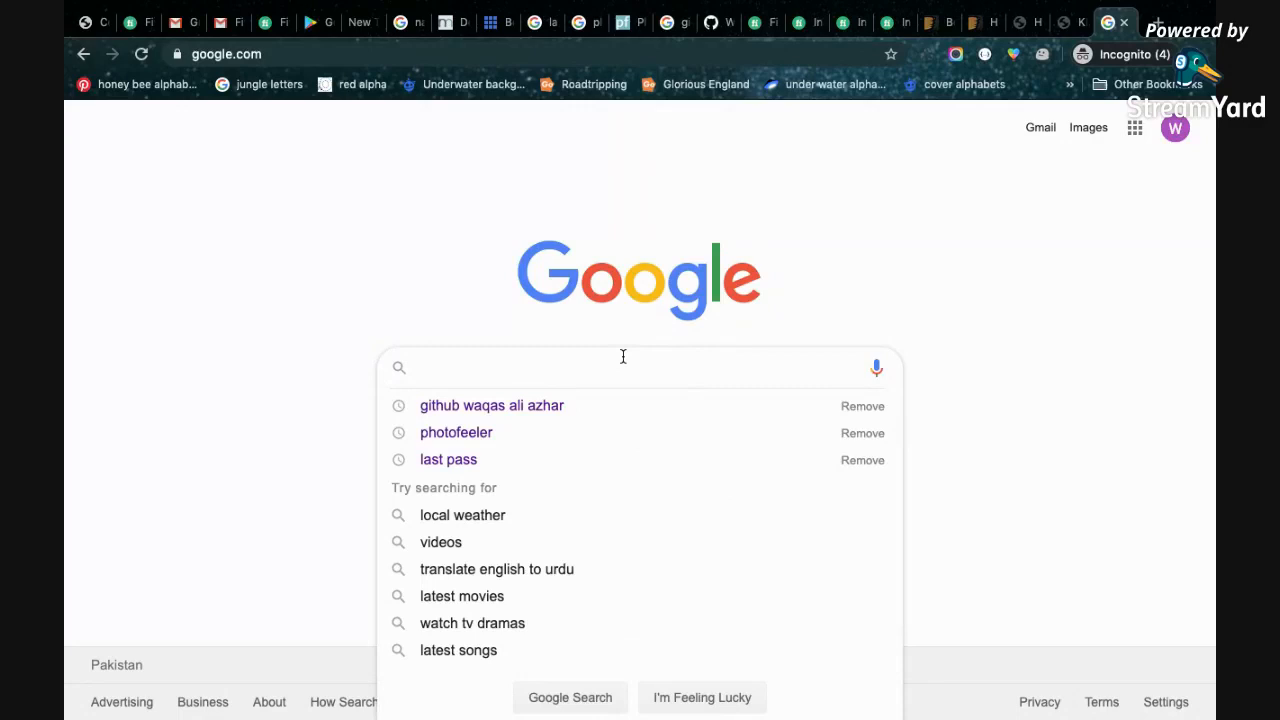
pyautogui.write('wenbs')
pyautogui.press('BackSpace')
pyautogui.press('BackSpace')
pyautogui.press('BackSpace')
pyautogui.write('bsi')
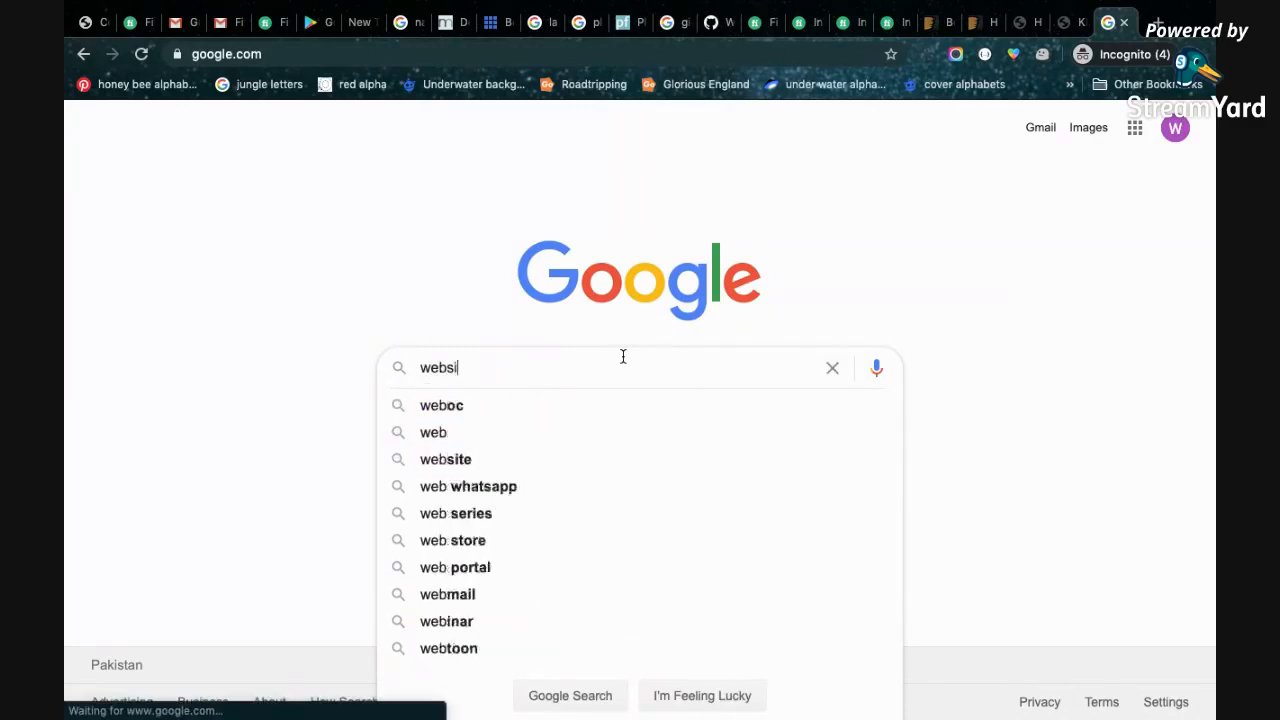
pyautogui.write('te migrat')
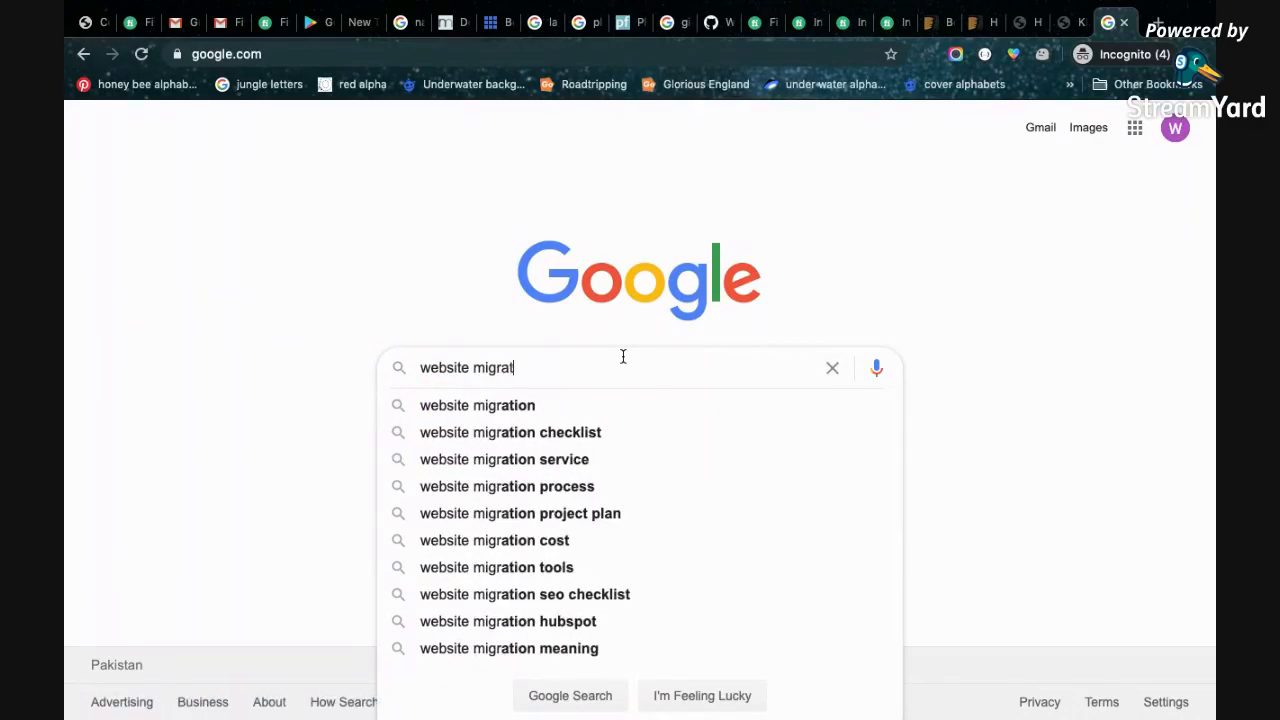
pyautogui.write('ion')
pyautogui.press('Return')
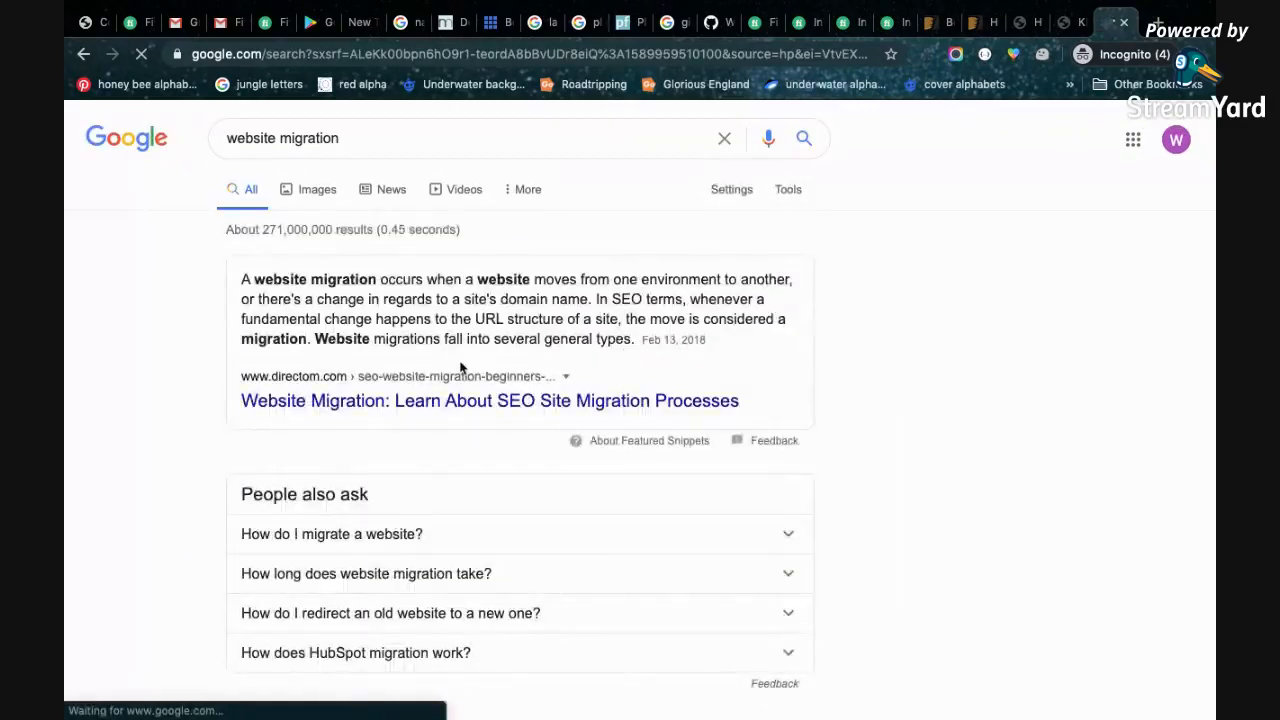
# - Open the ContentKing migration guide result in a new tab and view it
pyautogui.scroll(-5, 461, 367)
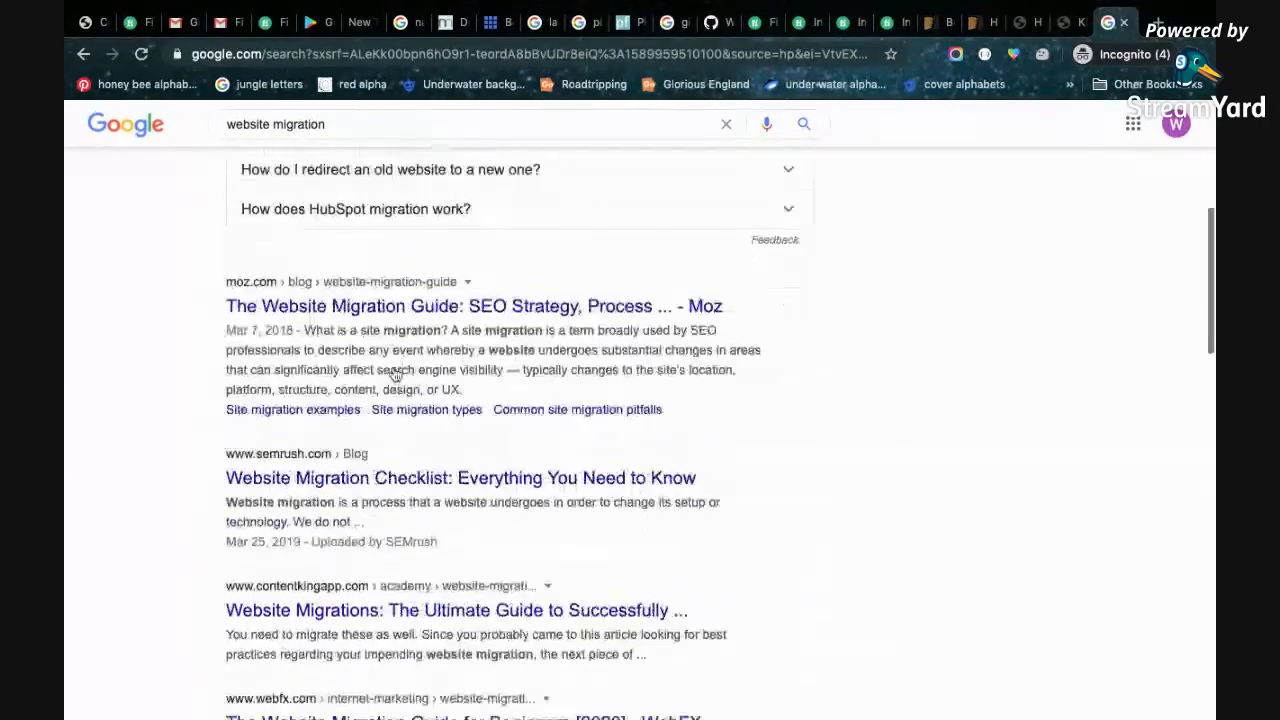
pyautogui.scroll(-1, 365, 395)
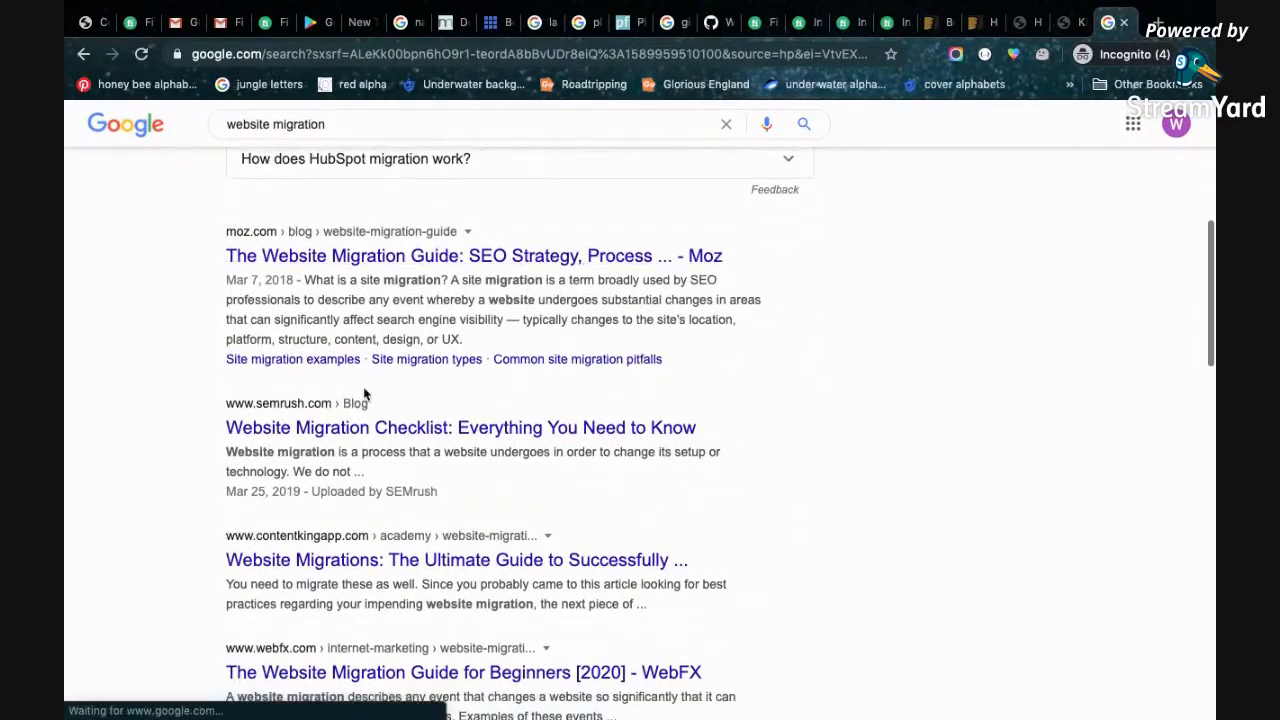
pyautogui.scroll(-2, 420, 425)
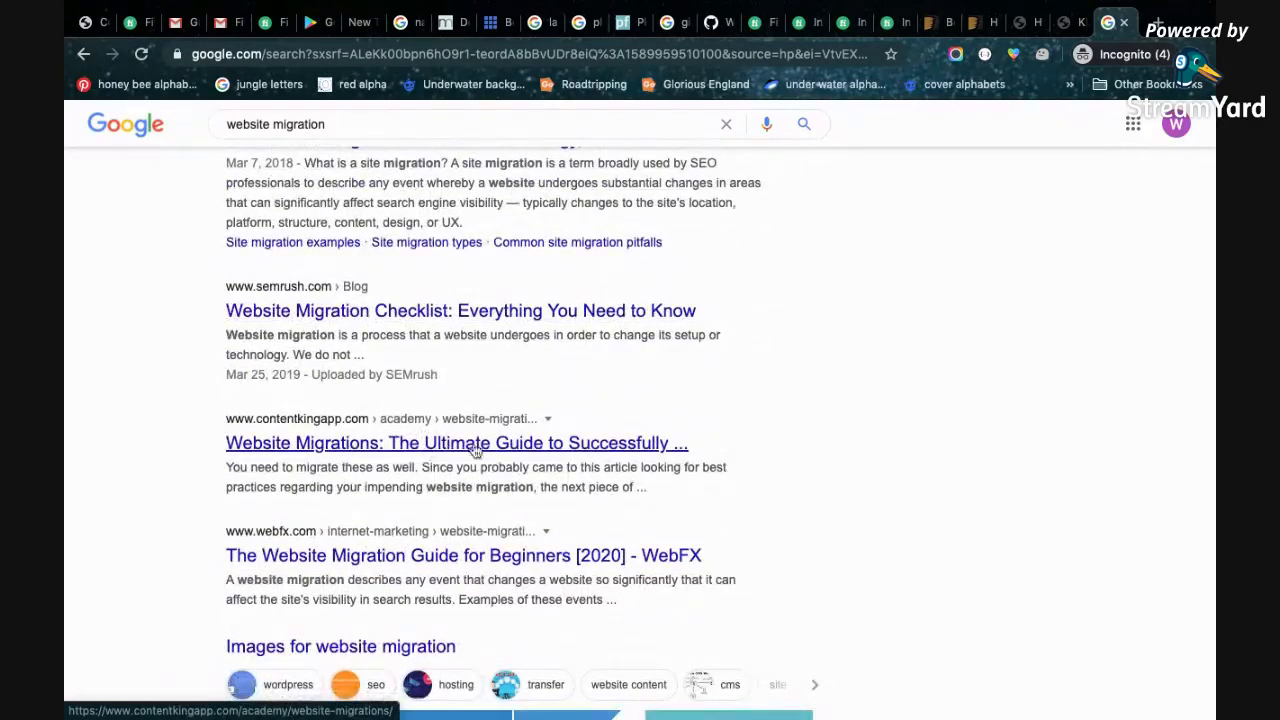
pyautogui.rightClick(531, 445)
pyautogui.click(580, 446)
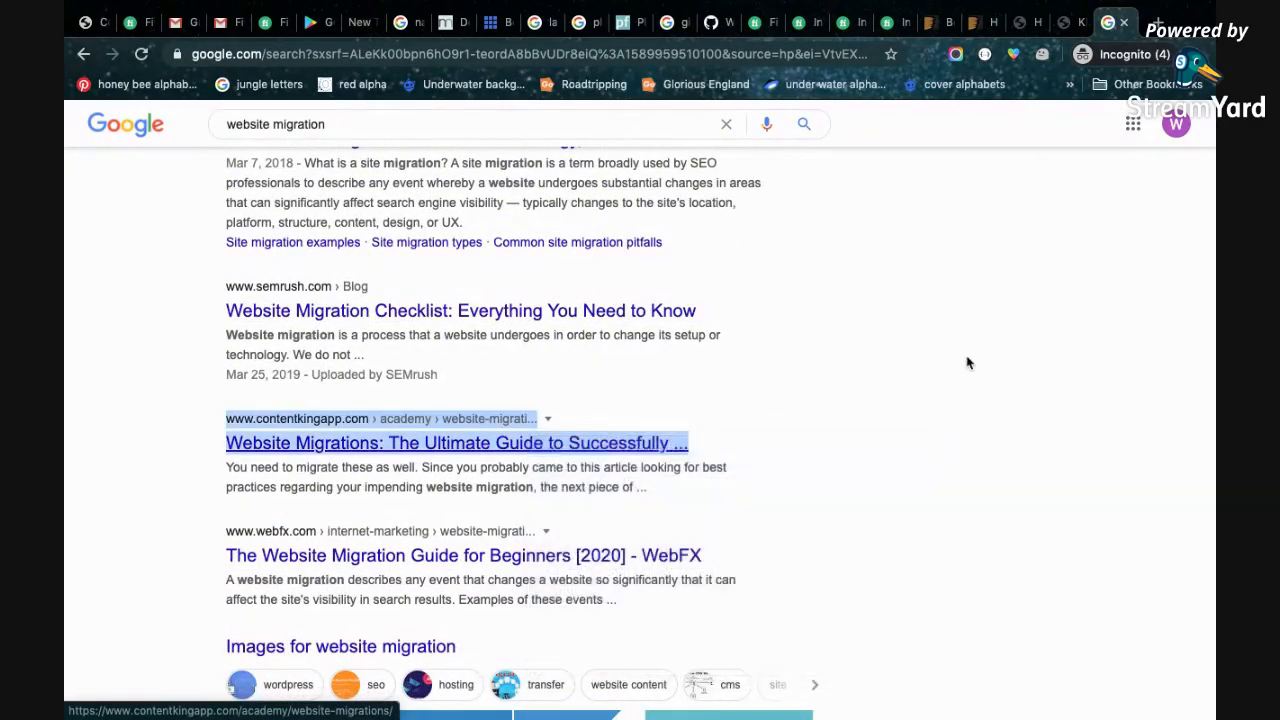
pyautogui.scroll(2, 967, 362)
pyautogui.hotkey('ctrl', 'Tab')
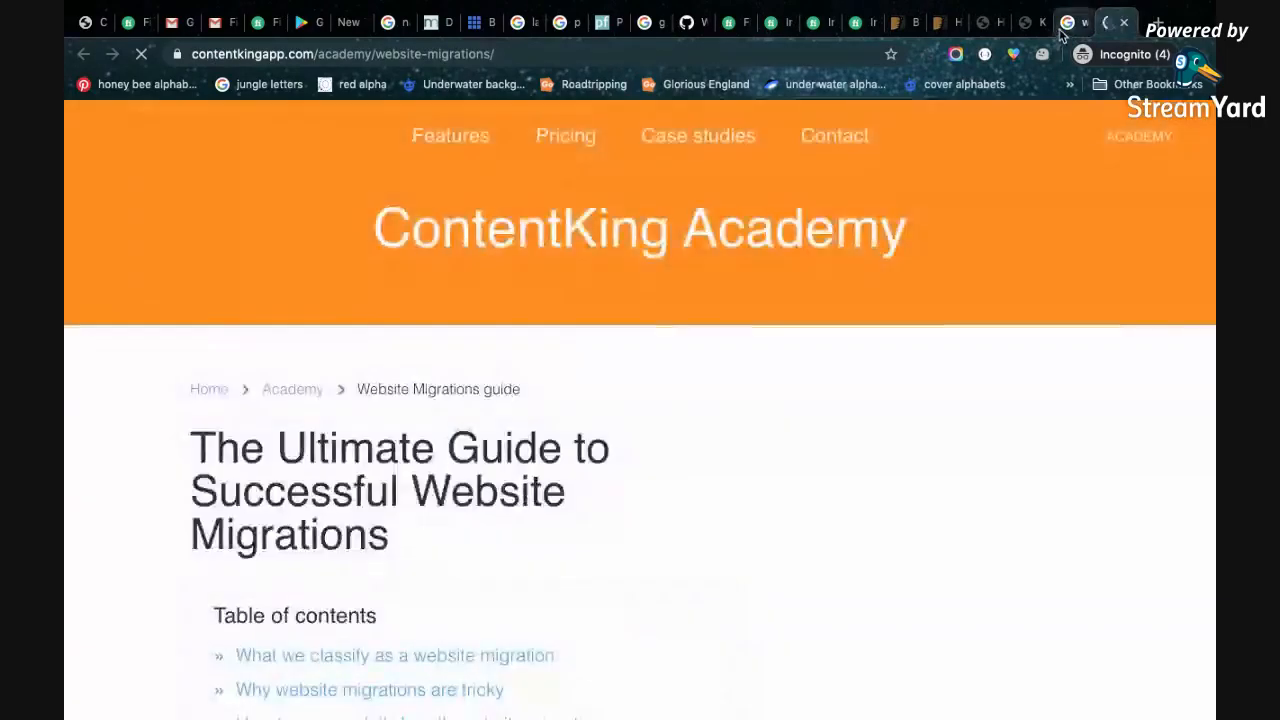
# - Look back over the Google results, then return to the ContentKing guide
pyautogui.click(1066, 22)
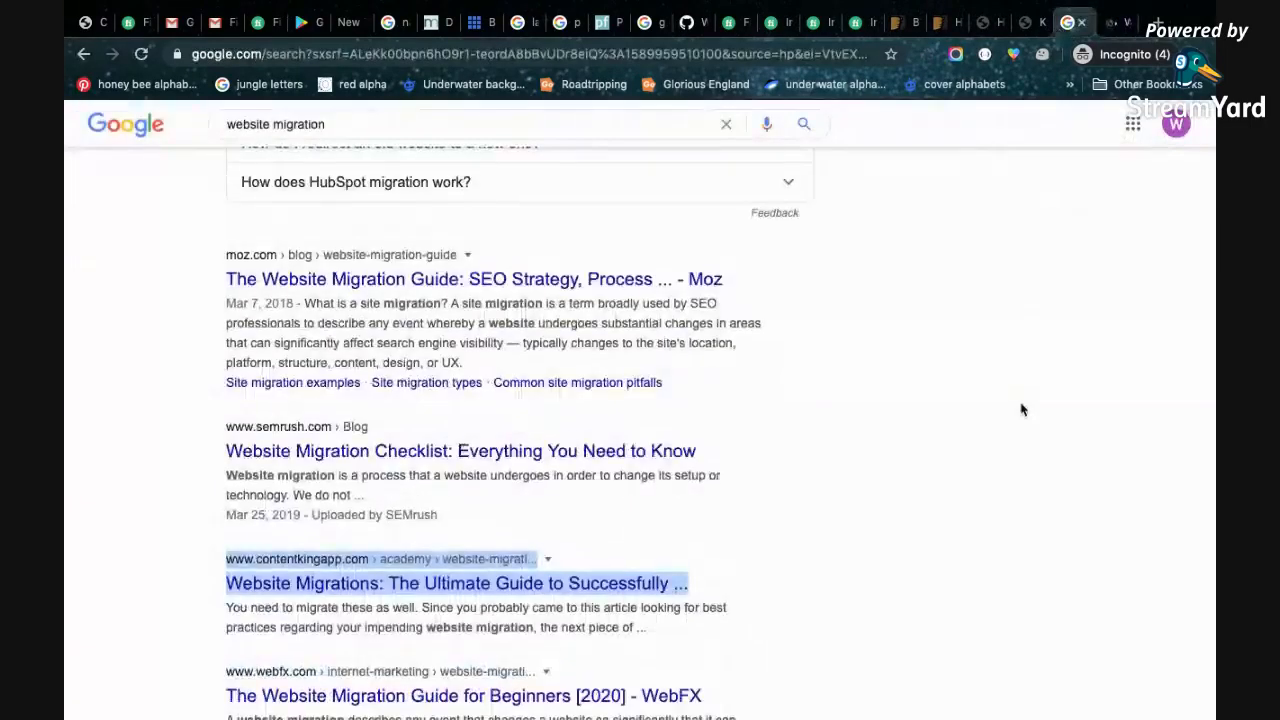
pyautogui.scroll(-5, 769, 290)
pyautogui.scroll(-9, 769, 290)
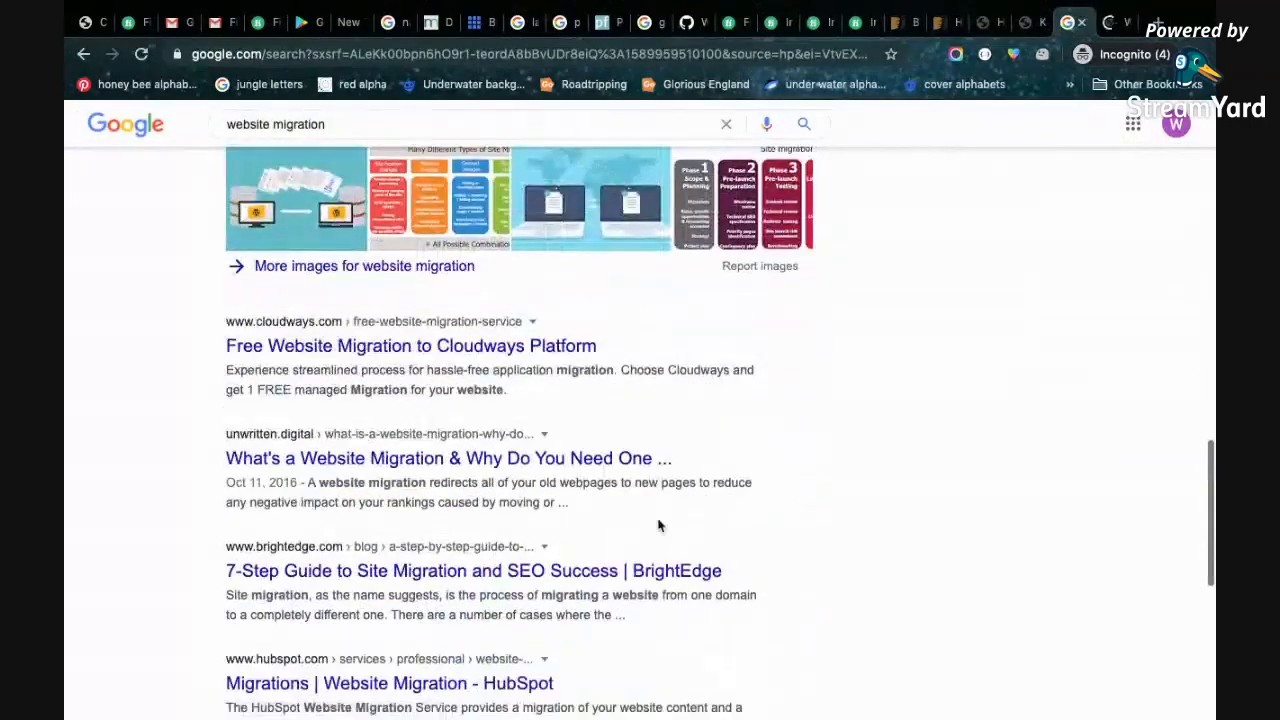
pyautogui.scroll(-2, 658, 525)
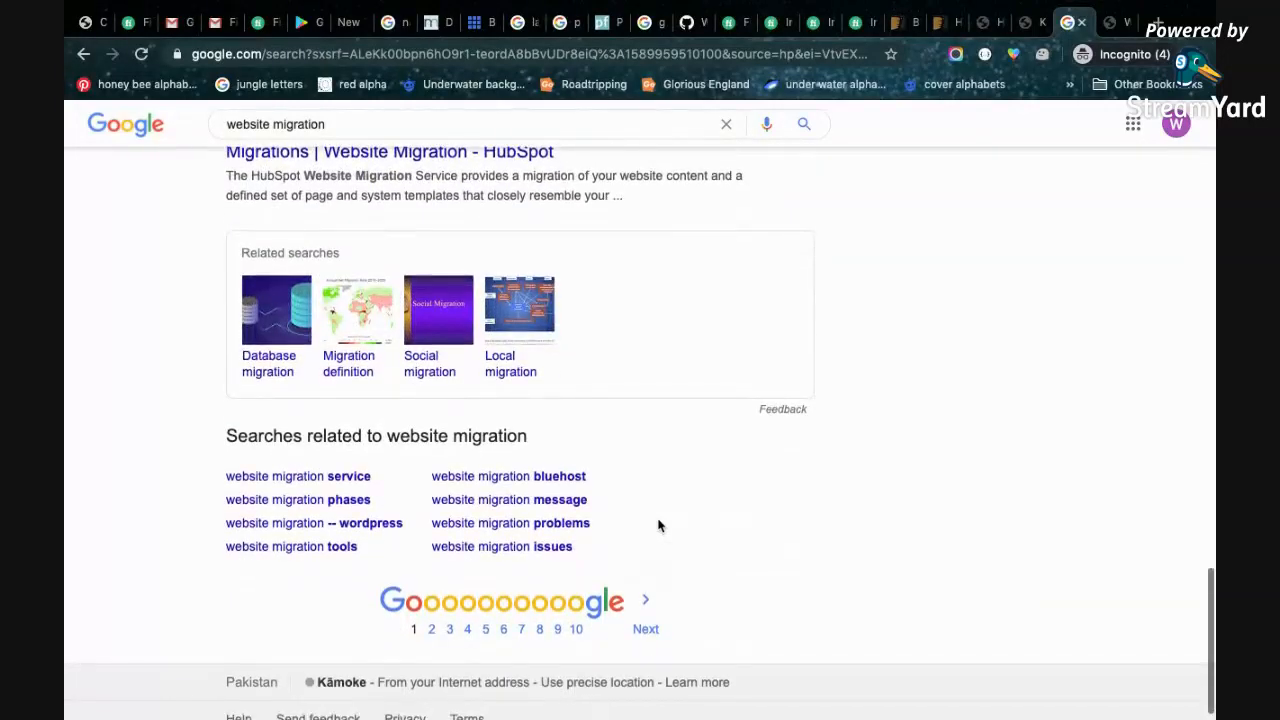
pyautogui.scroll(15, 658, 525)
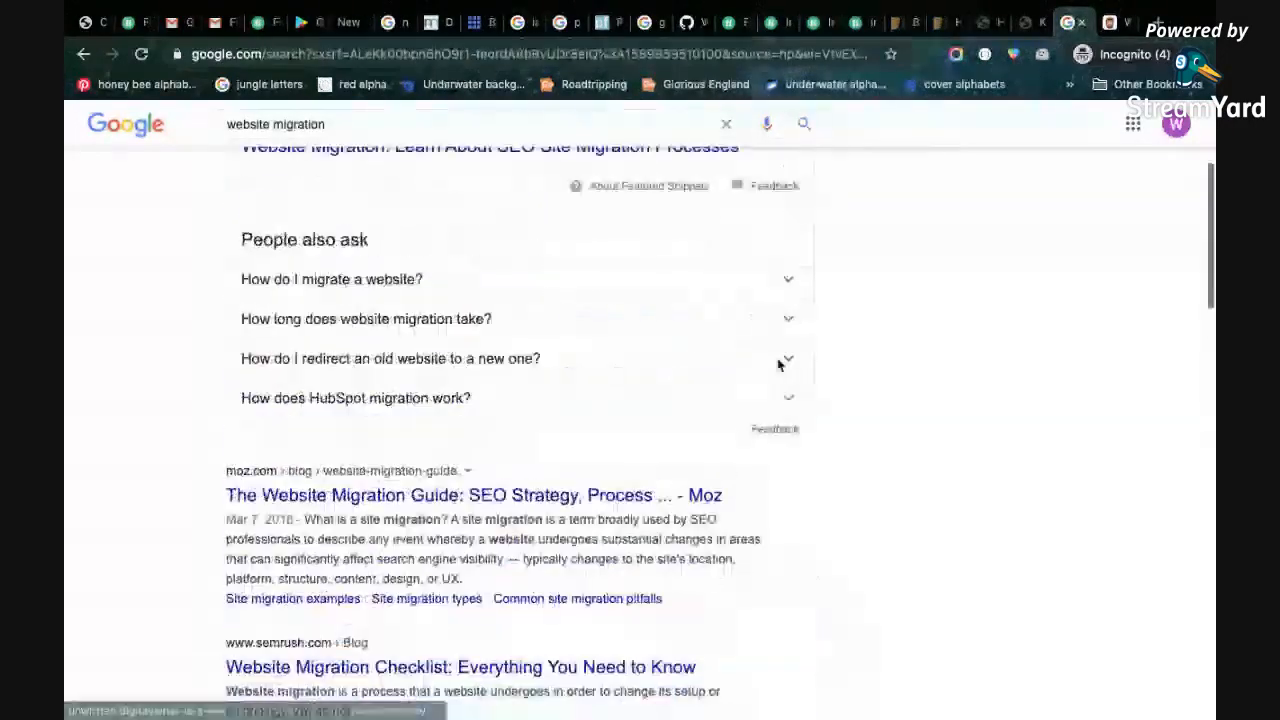
pyautogui.click(1112, 22)
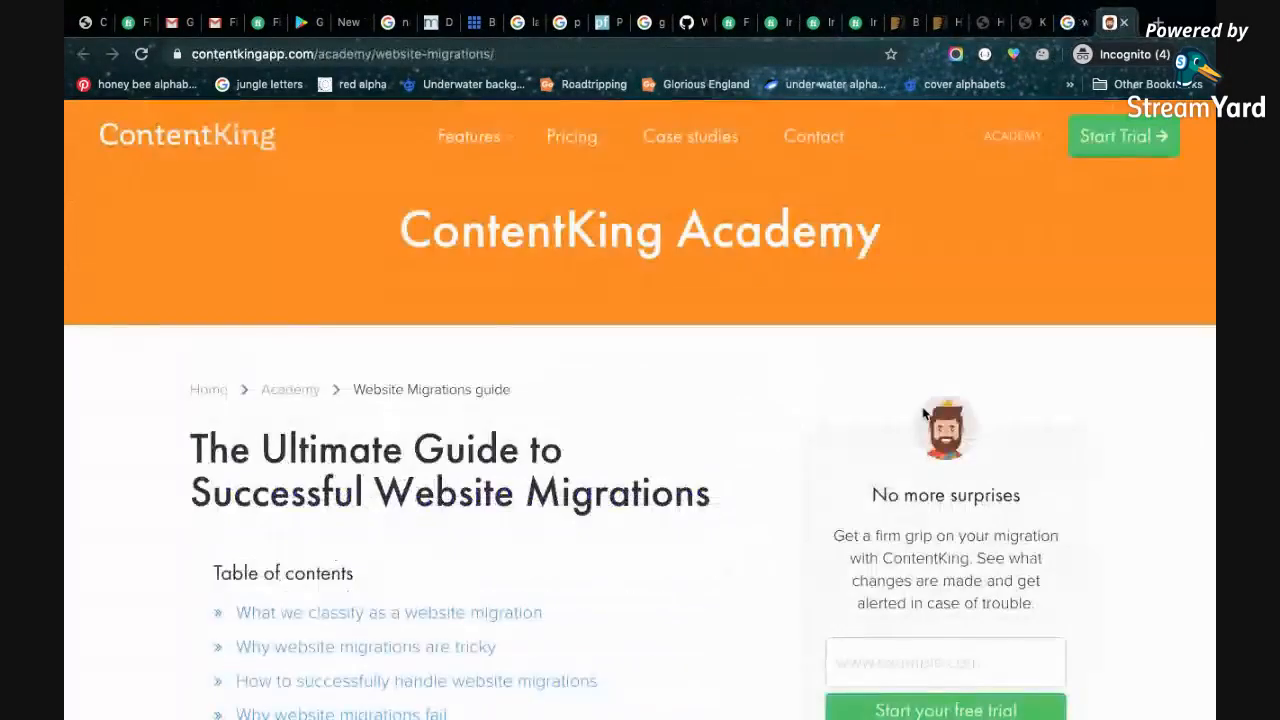
# - Skim the ContentKing guide down to its best practices, then return to Fiverr
pyautogui.scroll(-15, 923, 413)
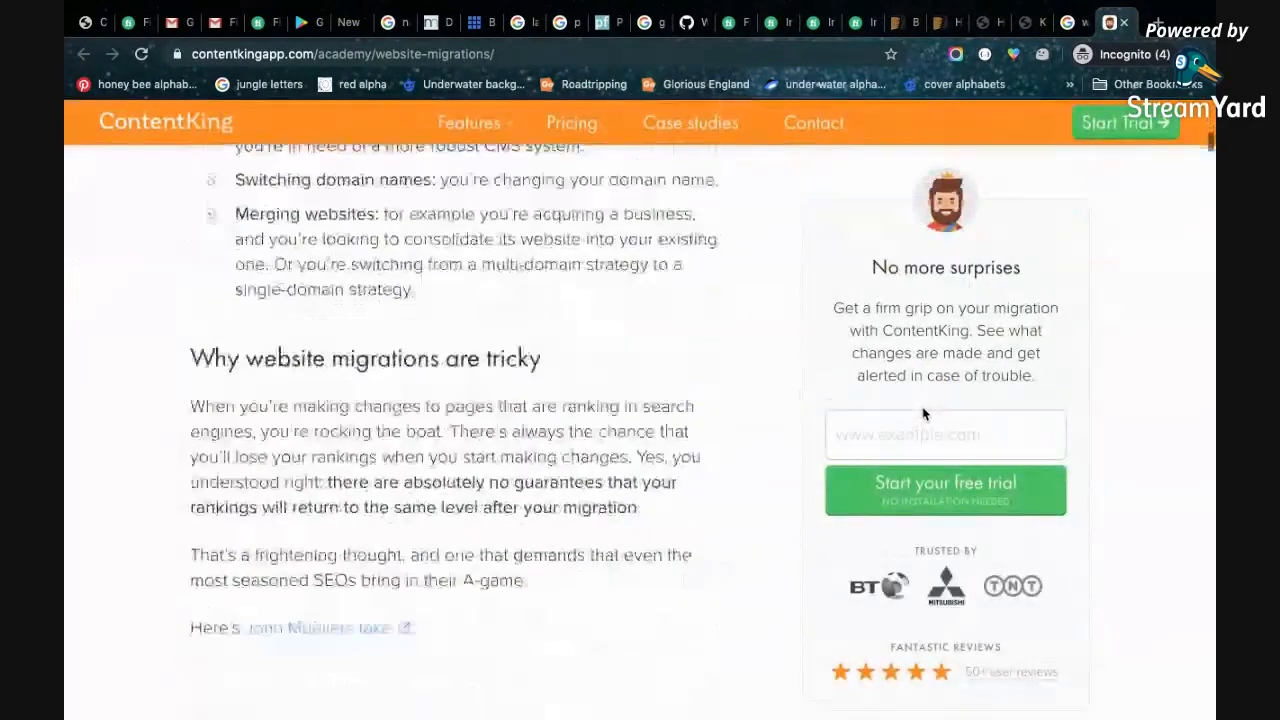
pyautogui.scroll(-5, 923, 413)
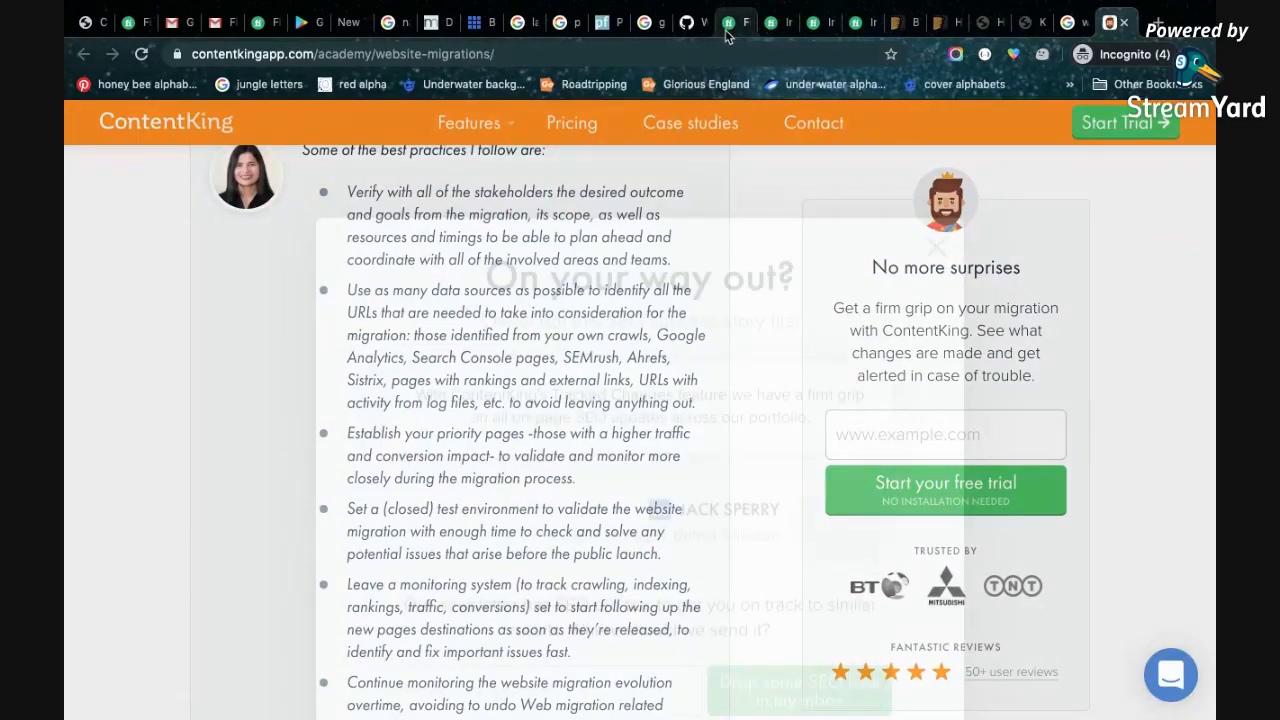
pyautogui.click(729, 22)
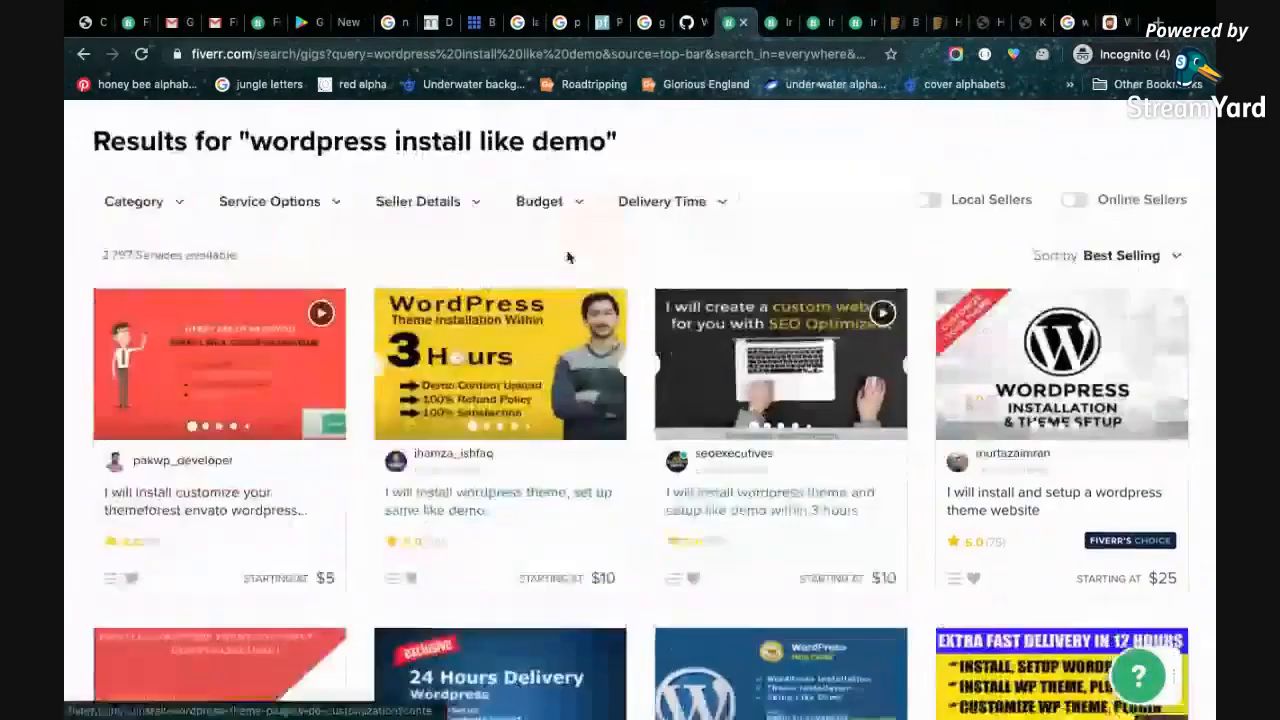
pyautogui.scroll(-3, 566, 257)
pyautogui.scroll(-10, 567, 258)
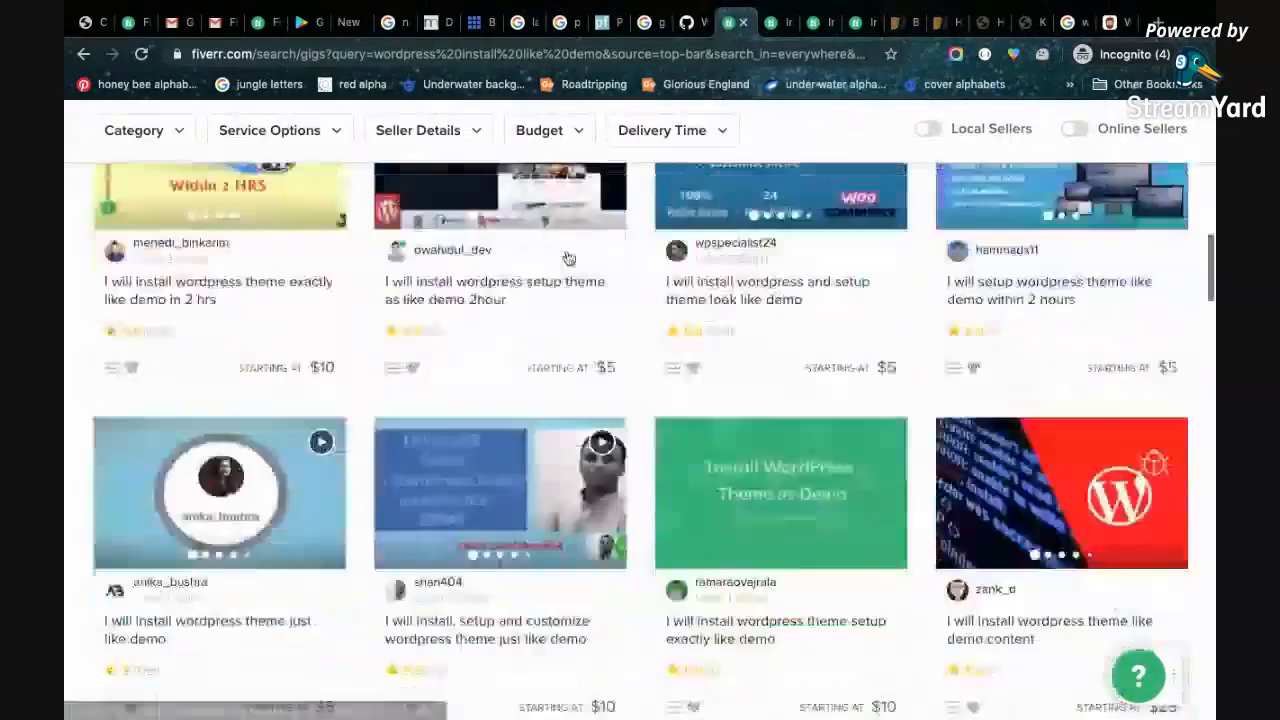
pyautogui.scroll(-10, 567, 258)
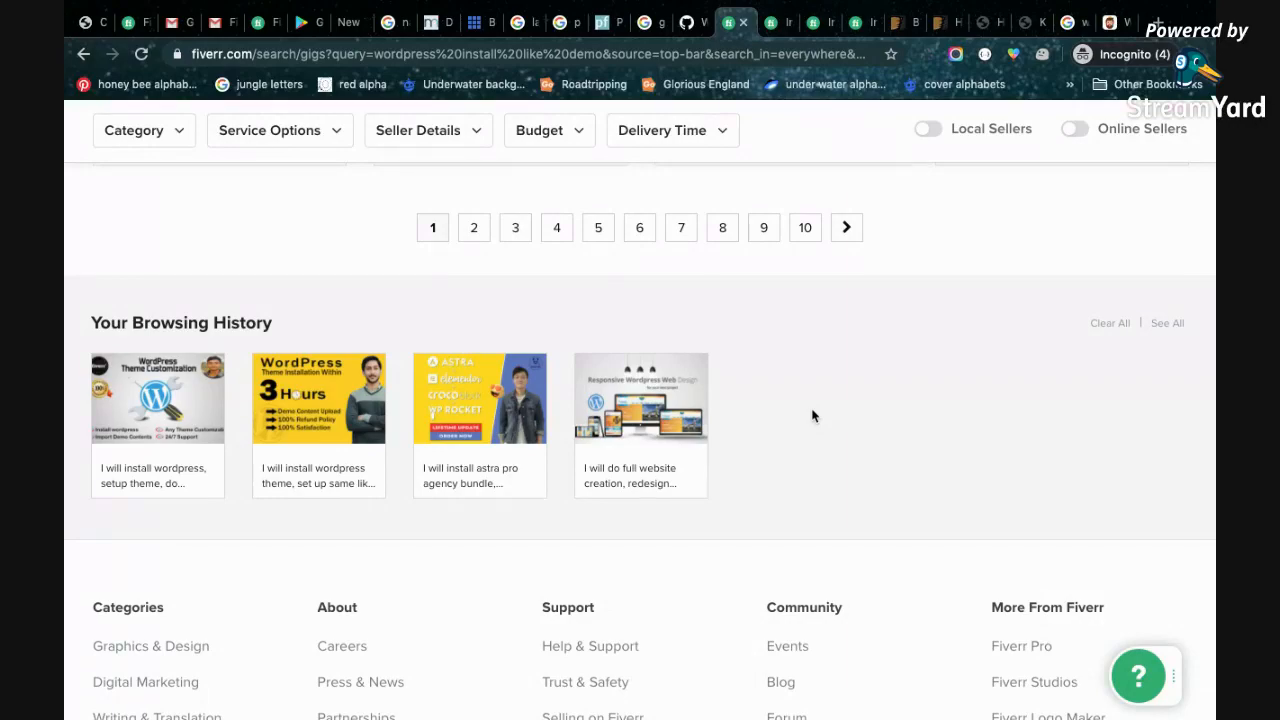
pyautogui.scroll(10, 812, 416)
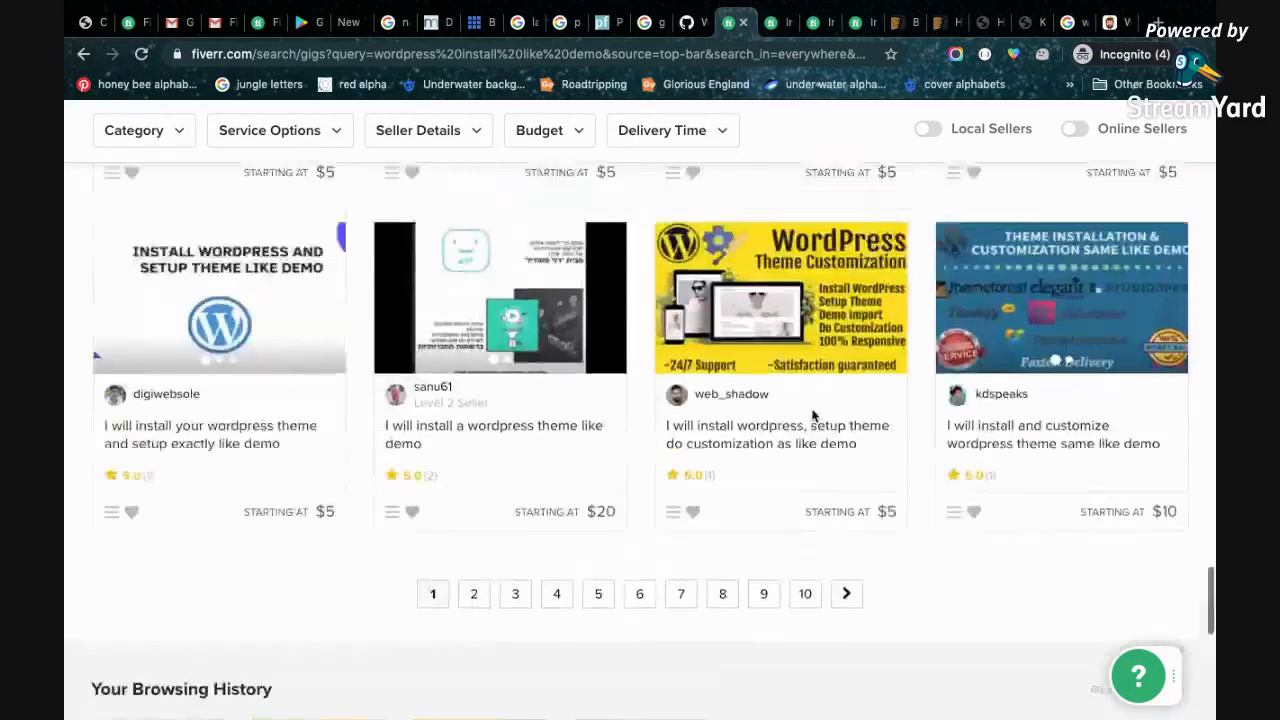
pyautogui.scroll(15, 812, 416)
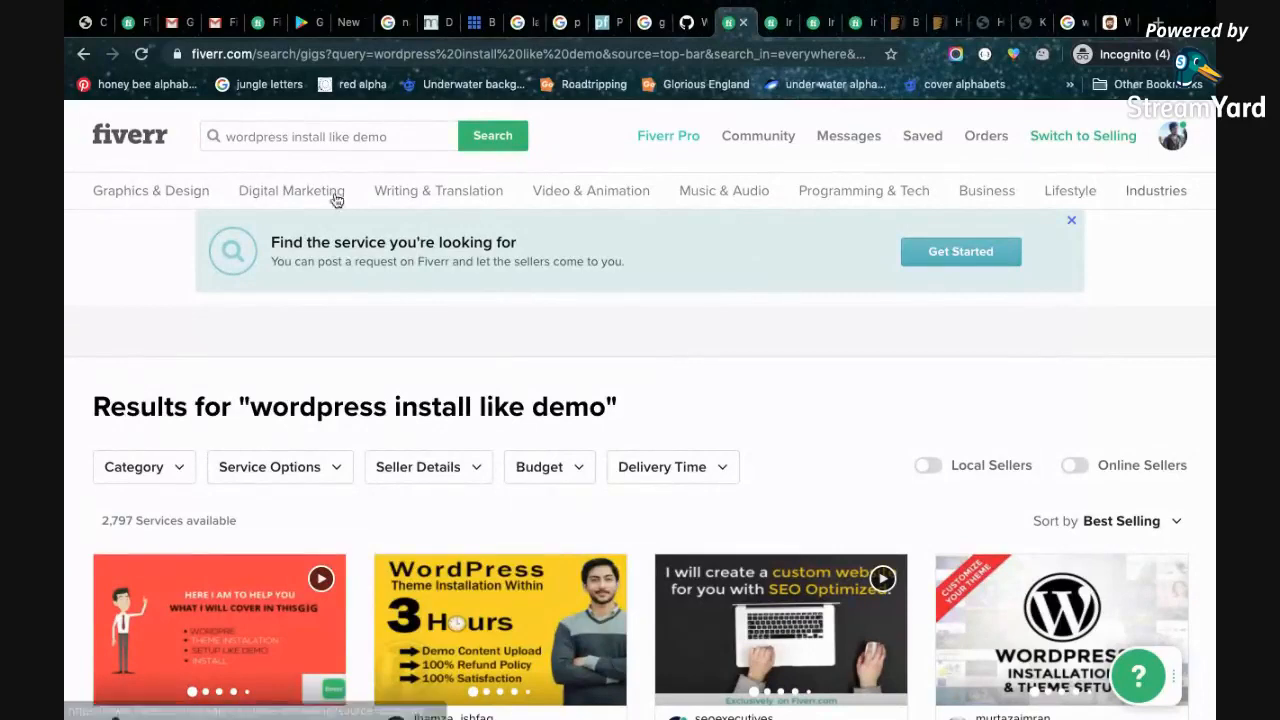
# - Clear the Fiverr search query and dismiss the recent searches list
pyautogui.click(392, 137)
pyautogui.hotkey('ctrl', 'a')
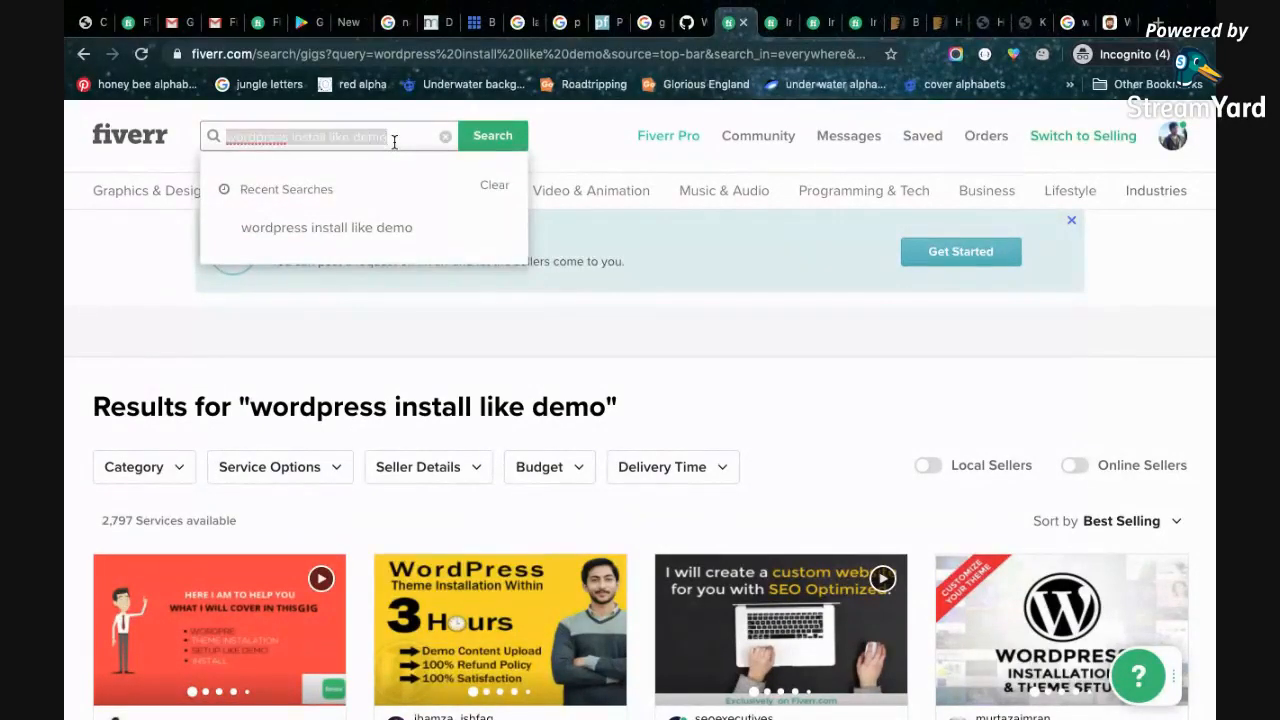
pyautogui.press('BackSpace')
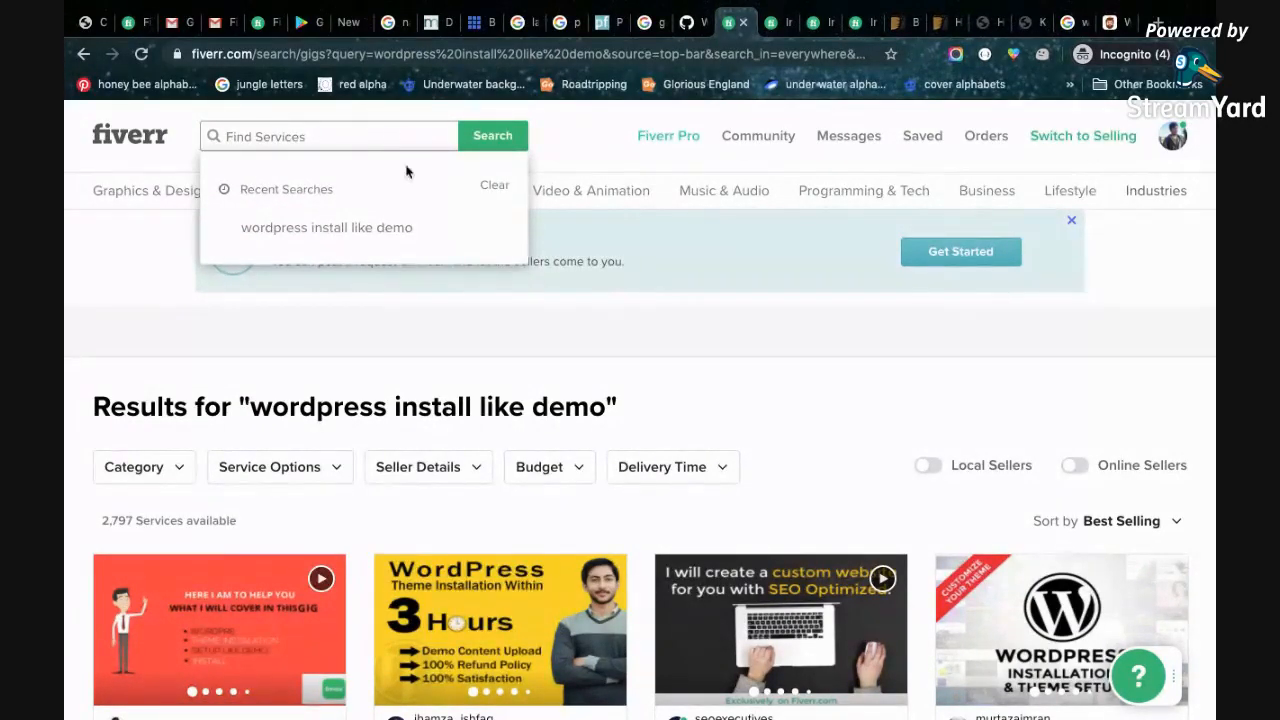
pyautogui.click(734, 398)
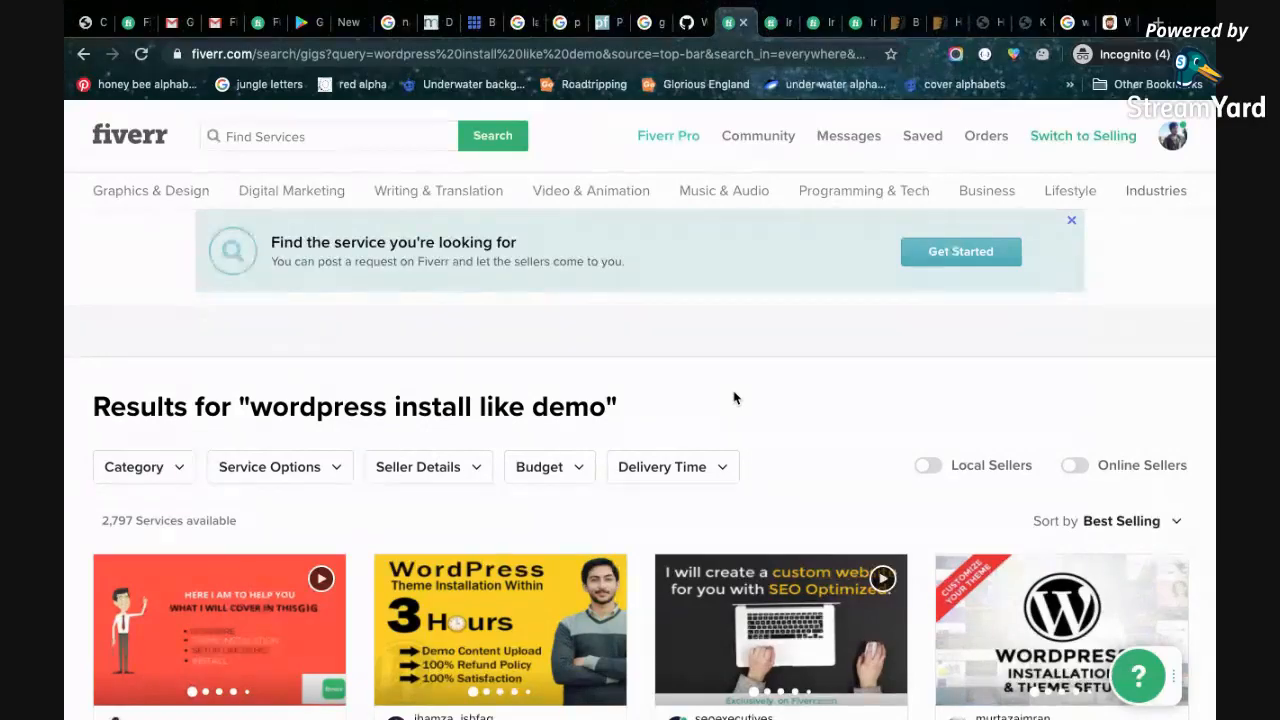
# - Show the sort choices for the Best Selling results
pyautogui.scroll(-3, 734, 398)
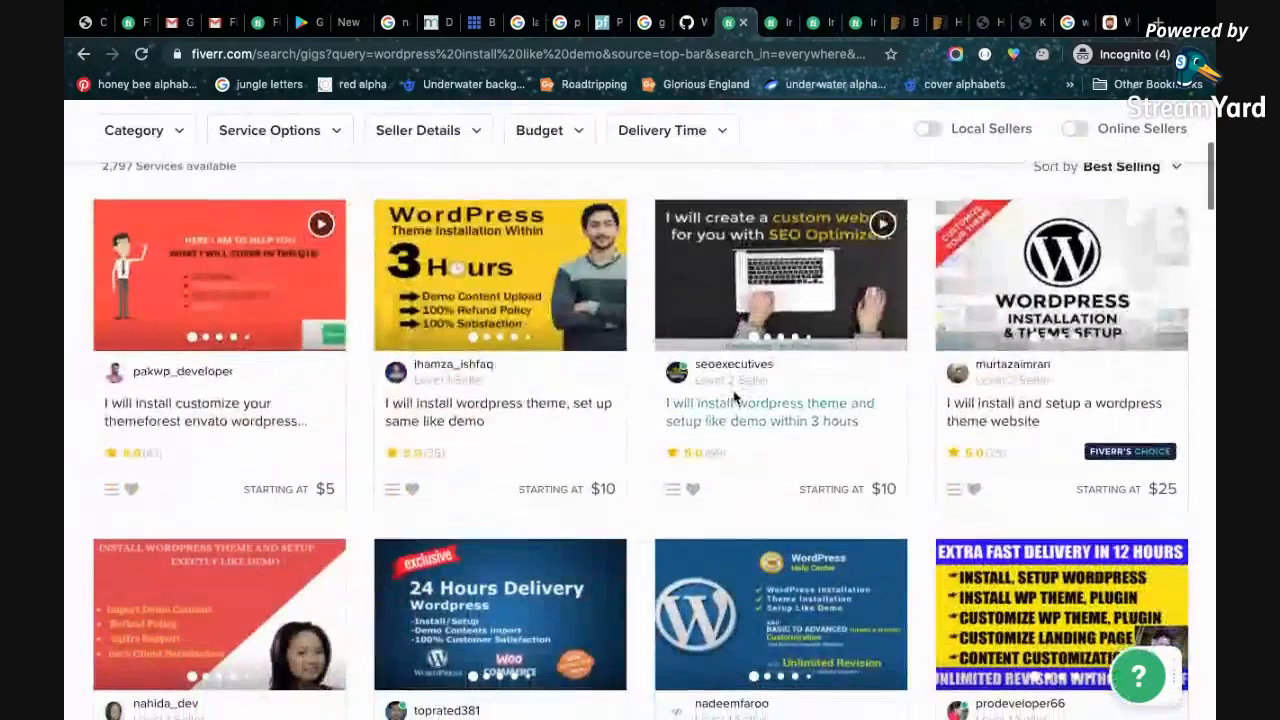
pyautogui.scroll(3, 734, 398)
pyautogui.scroll(-3, 626, 481)
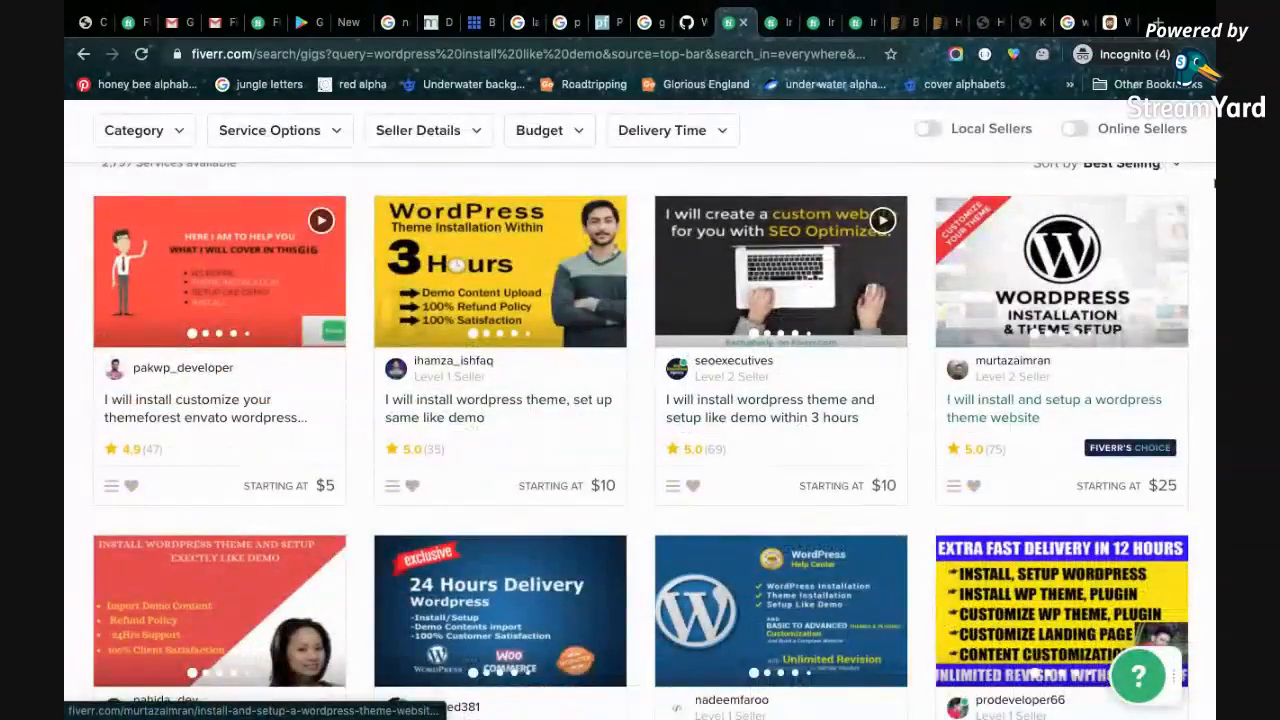
pyautogui.scroll(1, 1180, 240)
pyautogui.click(1176, 234)
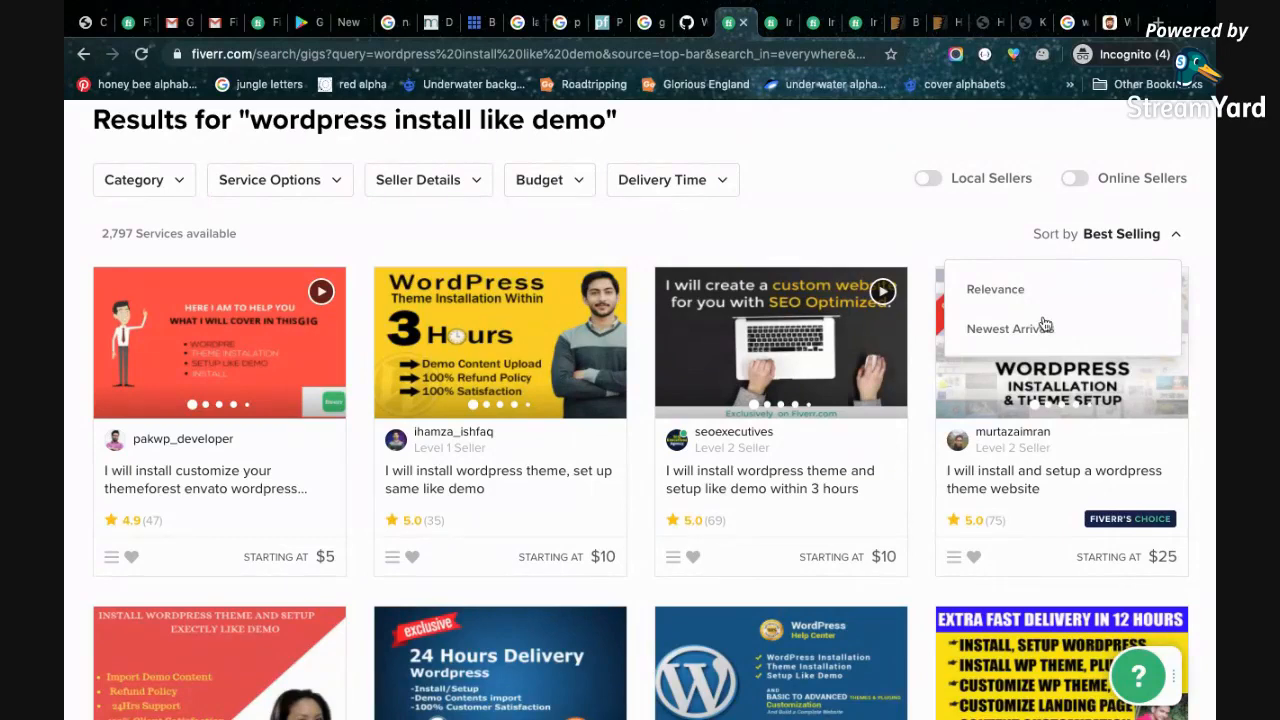
pyautogui.scroll(-2, 900, 262)
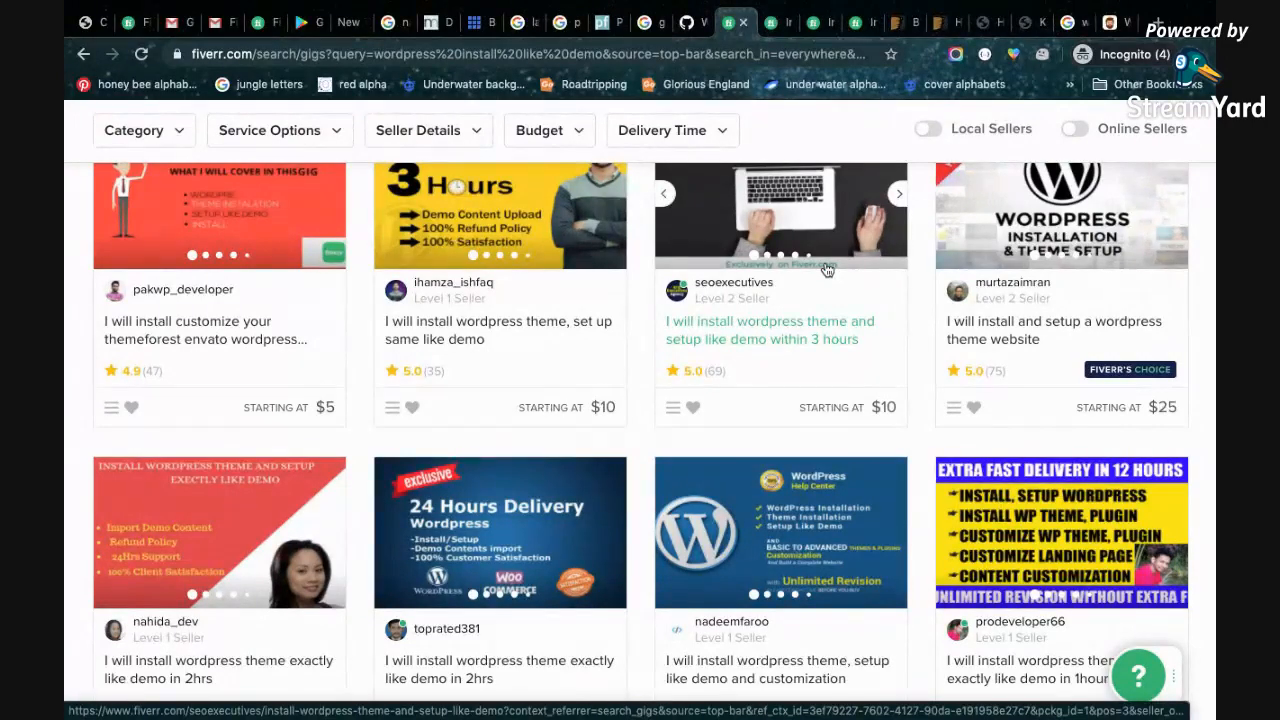
# - Rerun the 'wordpress install like demo' search from the recent searches
pyautogui.scroll(5, 826, 270)
pyautogui.click(366, 130)
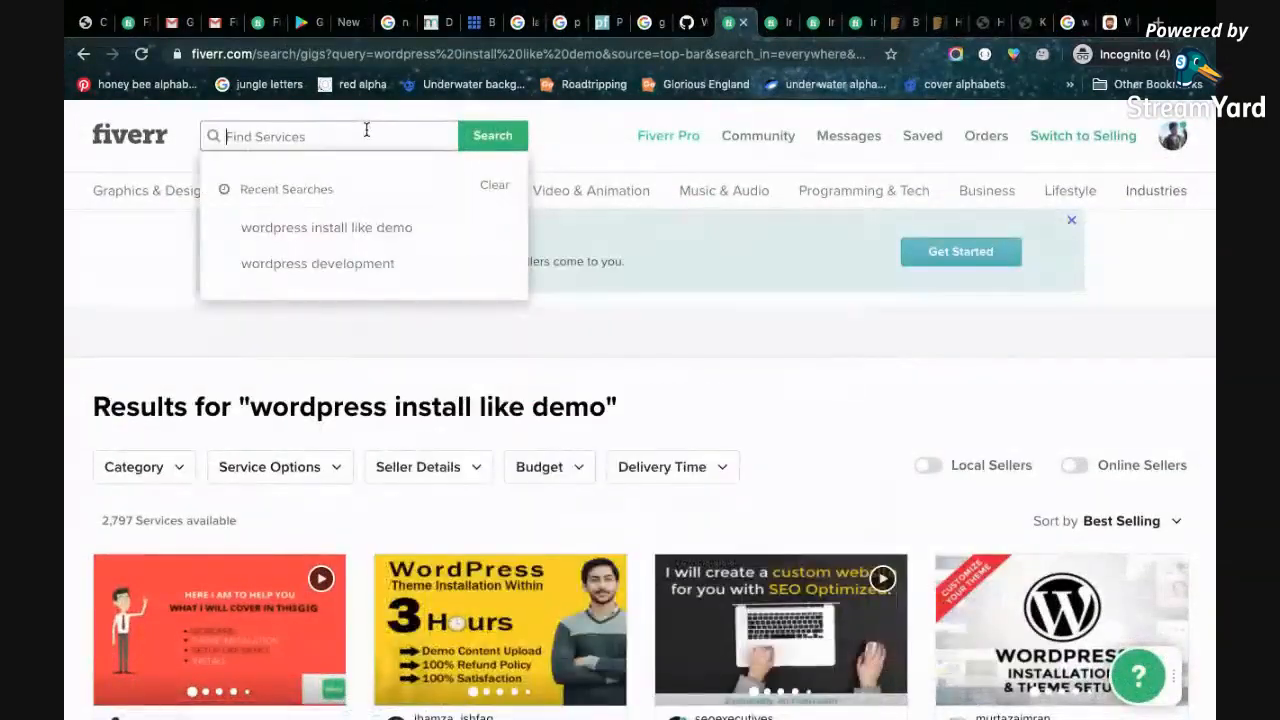
pyautogui.write('Wprd')
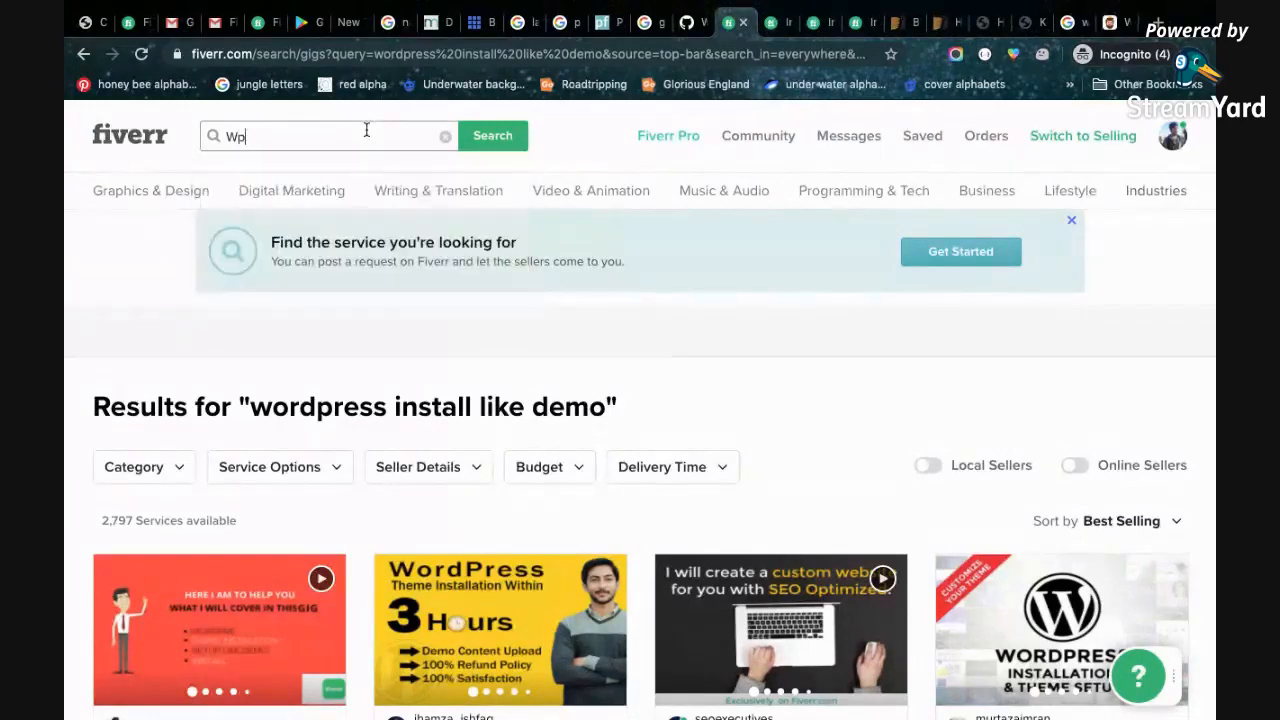
pyautogui.press('BackSpace')
pyautogui.press('BackSpace')
pyautogui.press('BackSpace')
pyautogui.write('ordPress ')
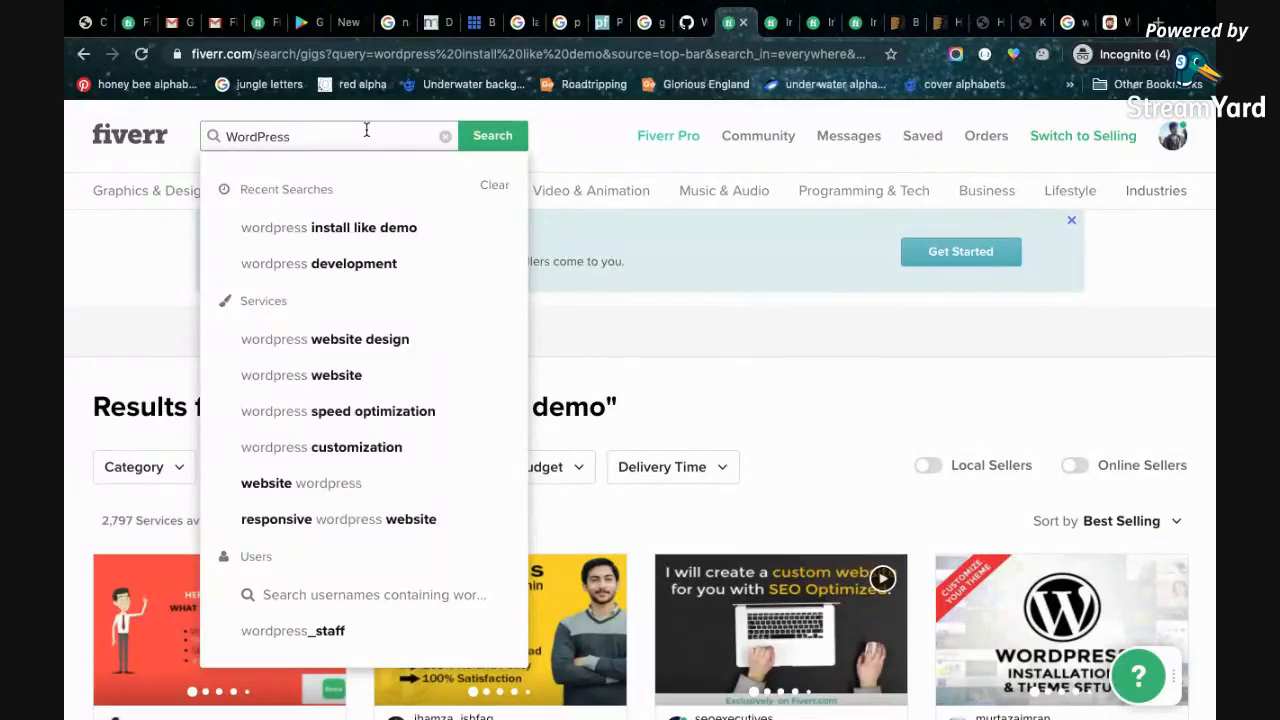
pyautogui.write('omsta;')
pyautogui.press('BackSpace')
pyautogui.press('BackSpace')
pyautogui.press('BackSpace')
pyautogui.press('BackSpace')
pyautogui.press('BackSpace')
pyautogui.press('BackSpace')
pyautogui.write('install like demo')
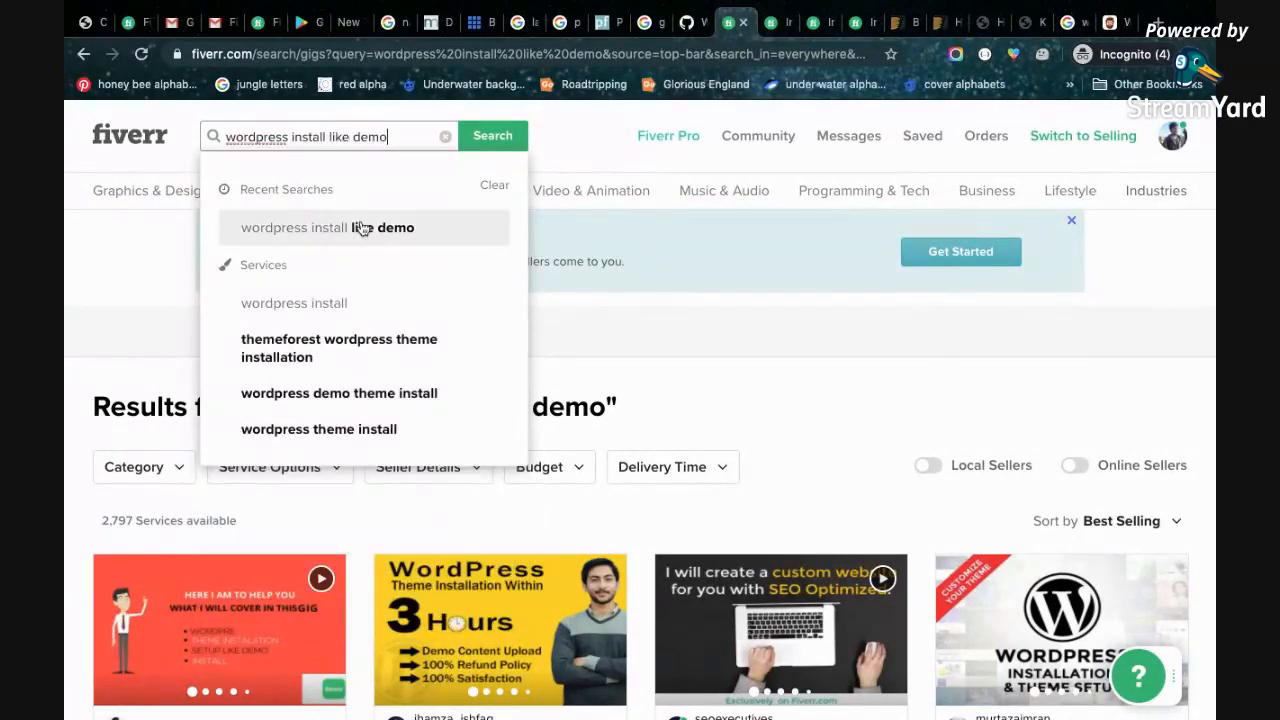
pyautogui.click(366, 227)
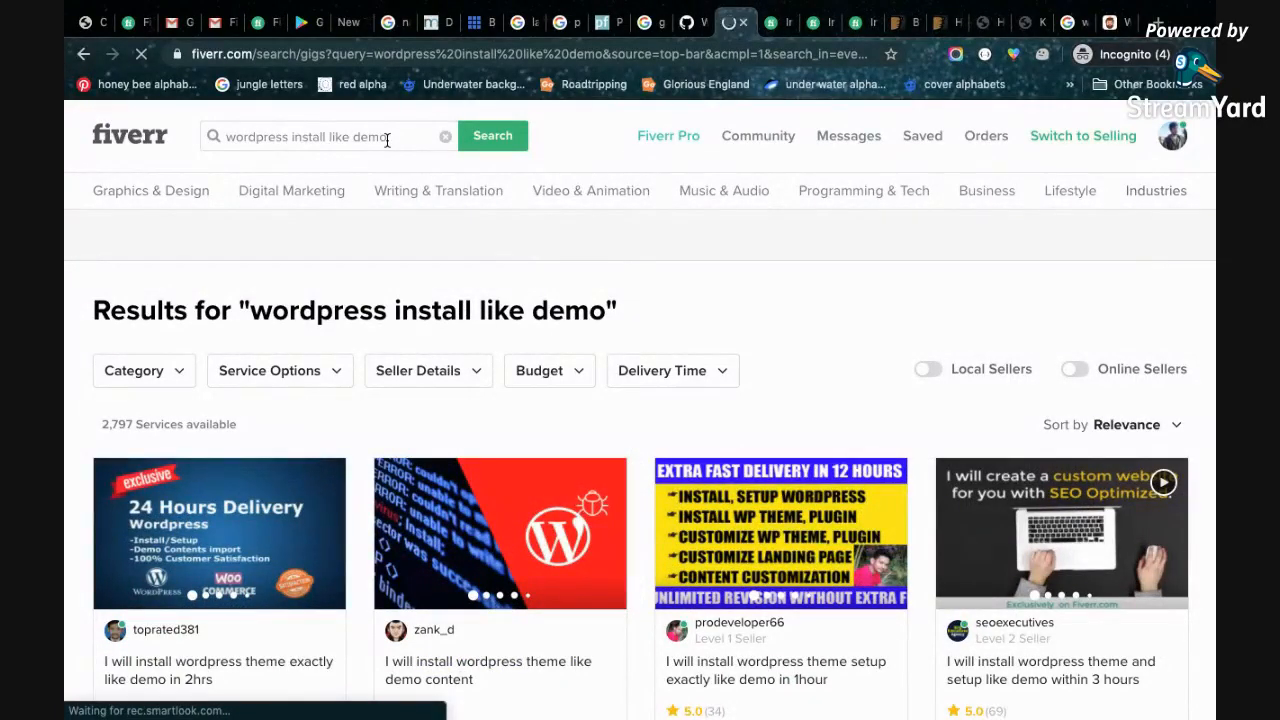
# - Show the Relevance-sorted results' sort order list
pyautogui.scroll(-1, 434, 363)
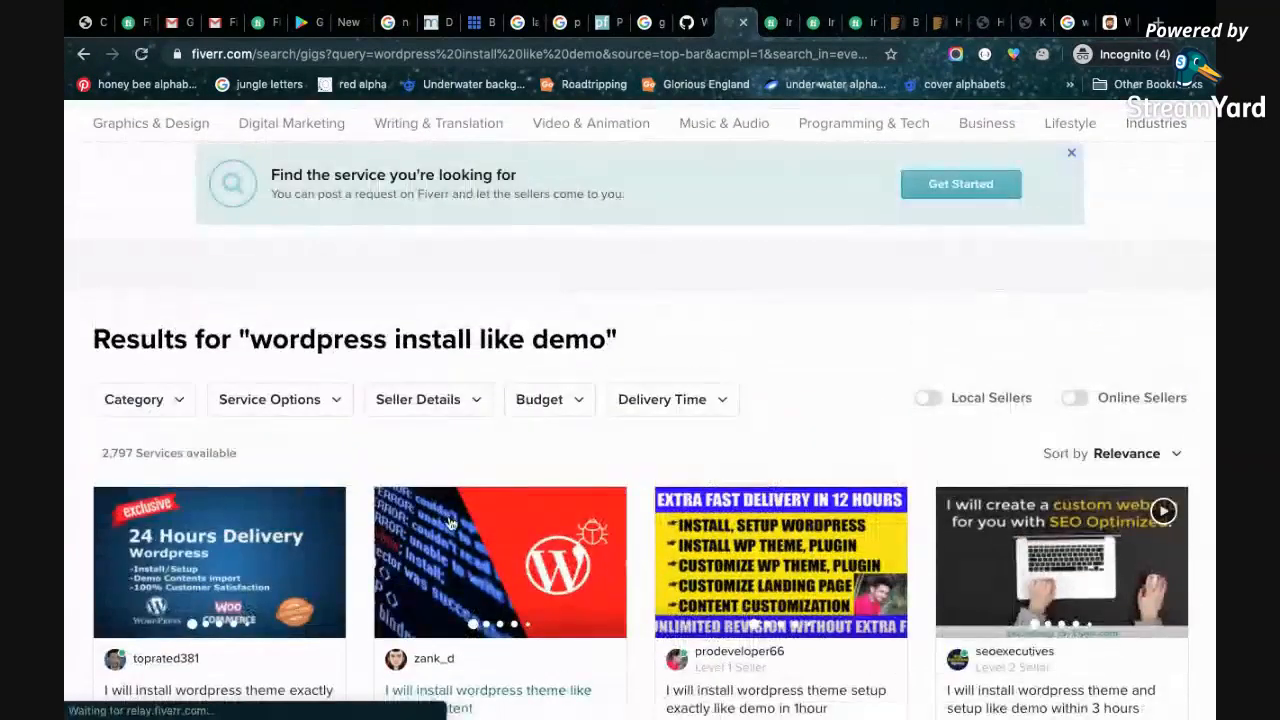
pyautogui.click(1172, 458)
pyautogui.scroll(-1, 1172, 463)
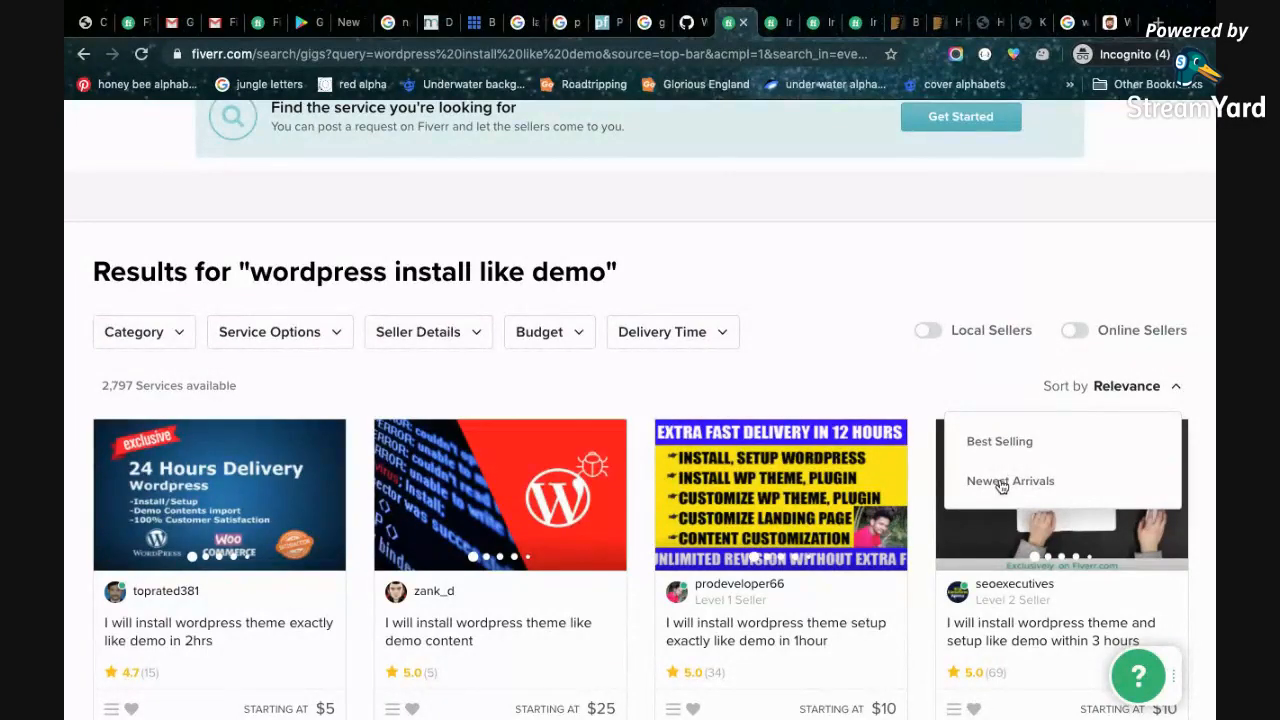
# - Sort by Newest Arrivals and scroll down through the 159 services
pyautogui.click(1001, 484)
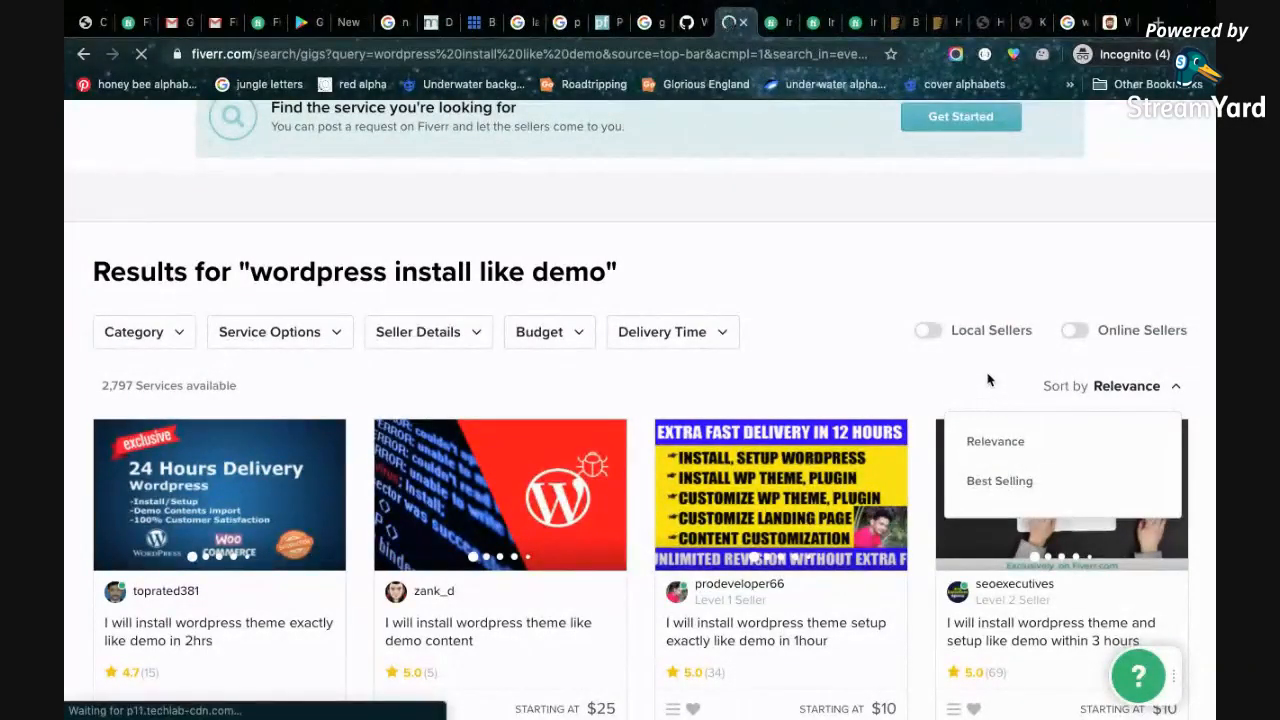
pyautogui.scroll(-3, 986, 378)
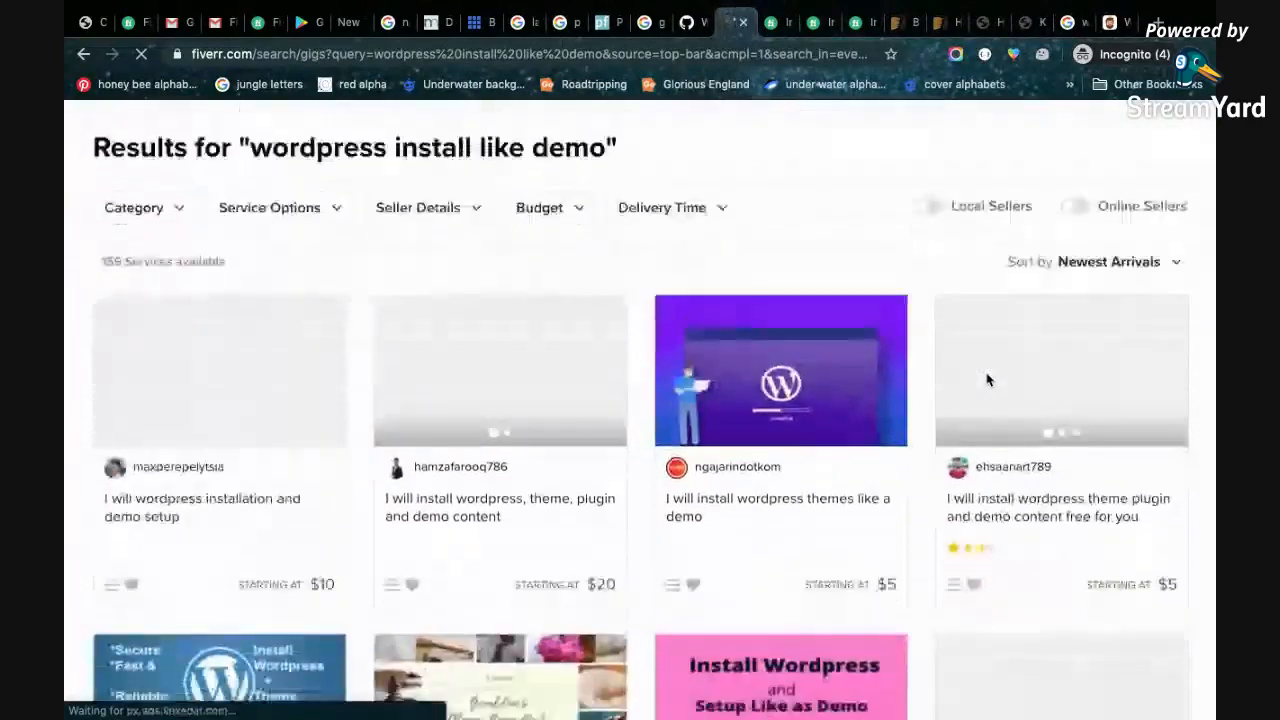
pyautogui.scroll(-1, 986, 378)
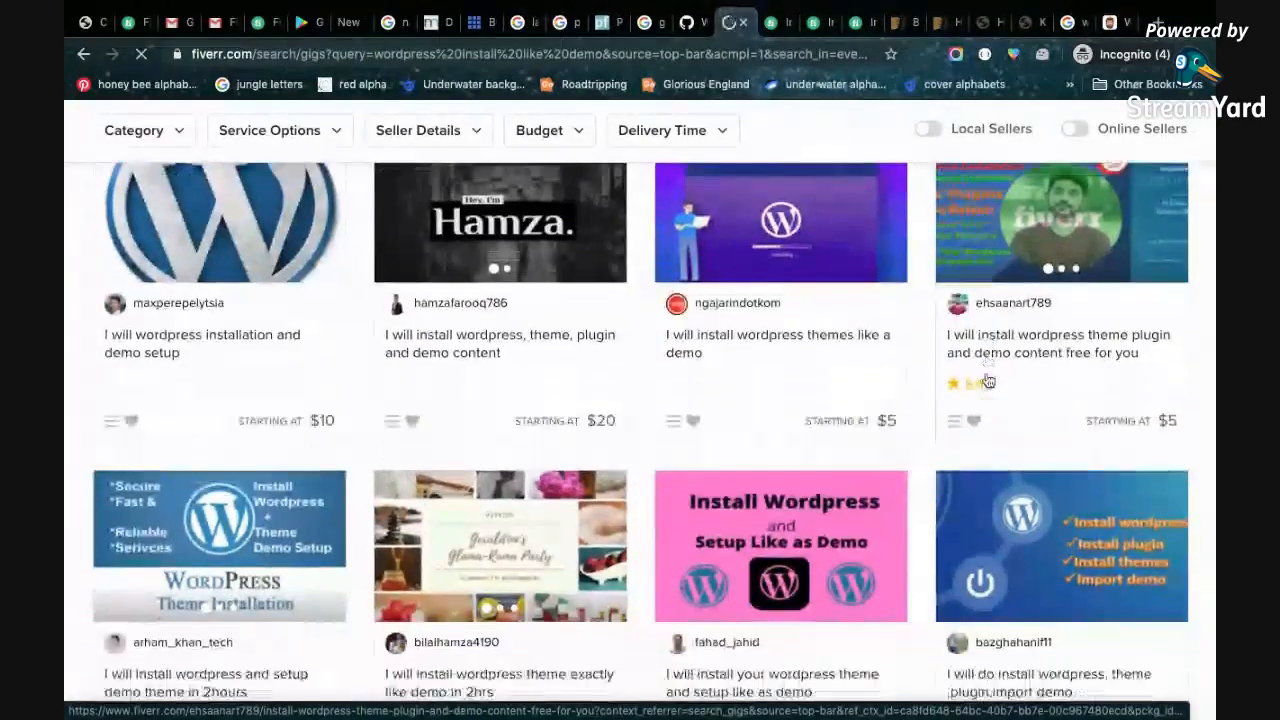
pyautogui.scroll(-1, 986, 378)
pyautogui.scroll(-1, 986, 378)
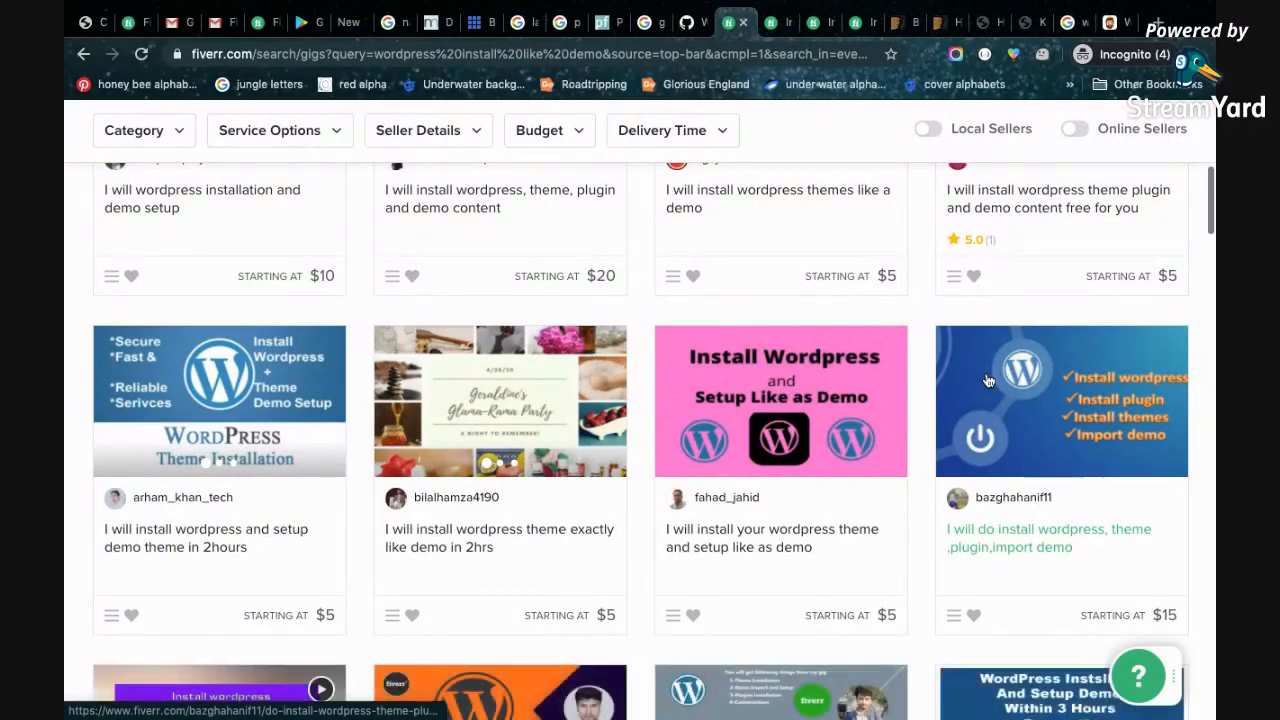
pyautogui.scroll(3, 986, 380)
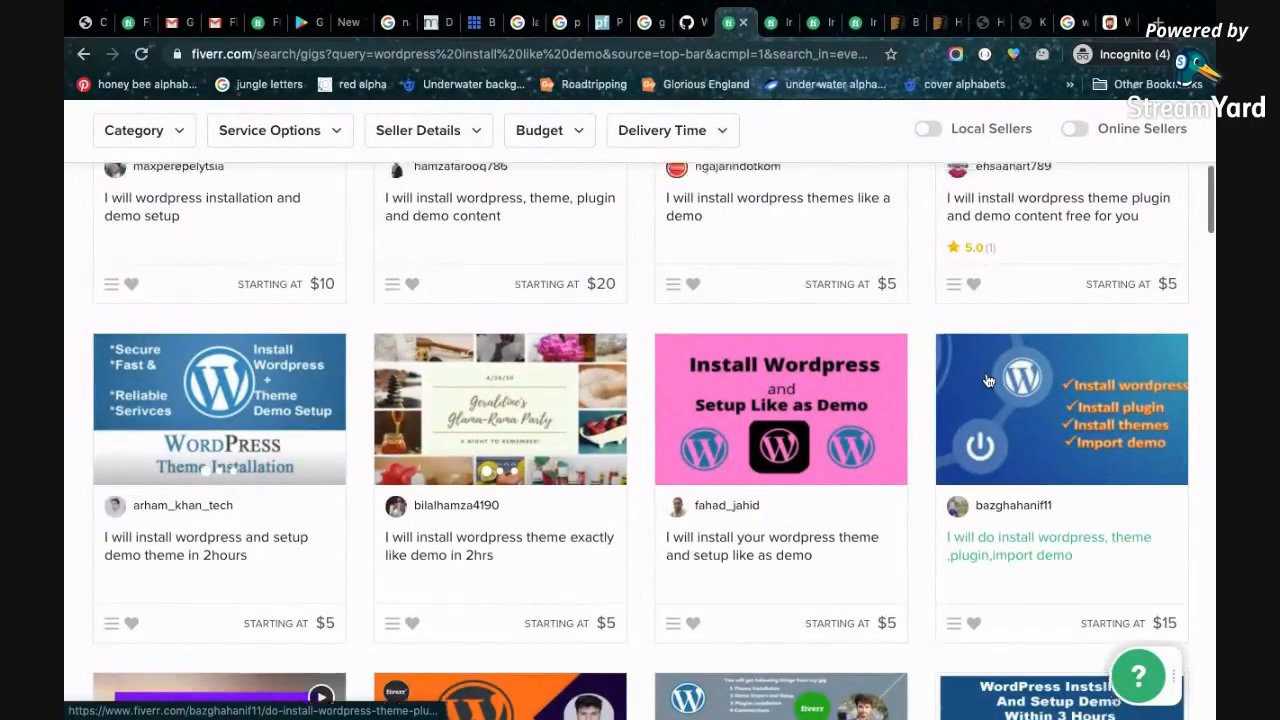
pyautogui.scroll(2, 986, 380)
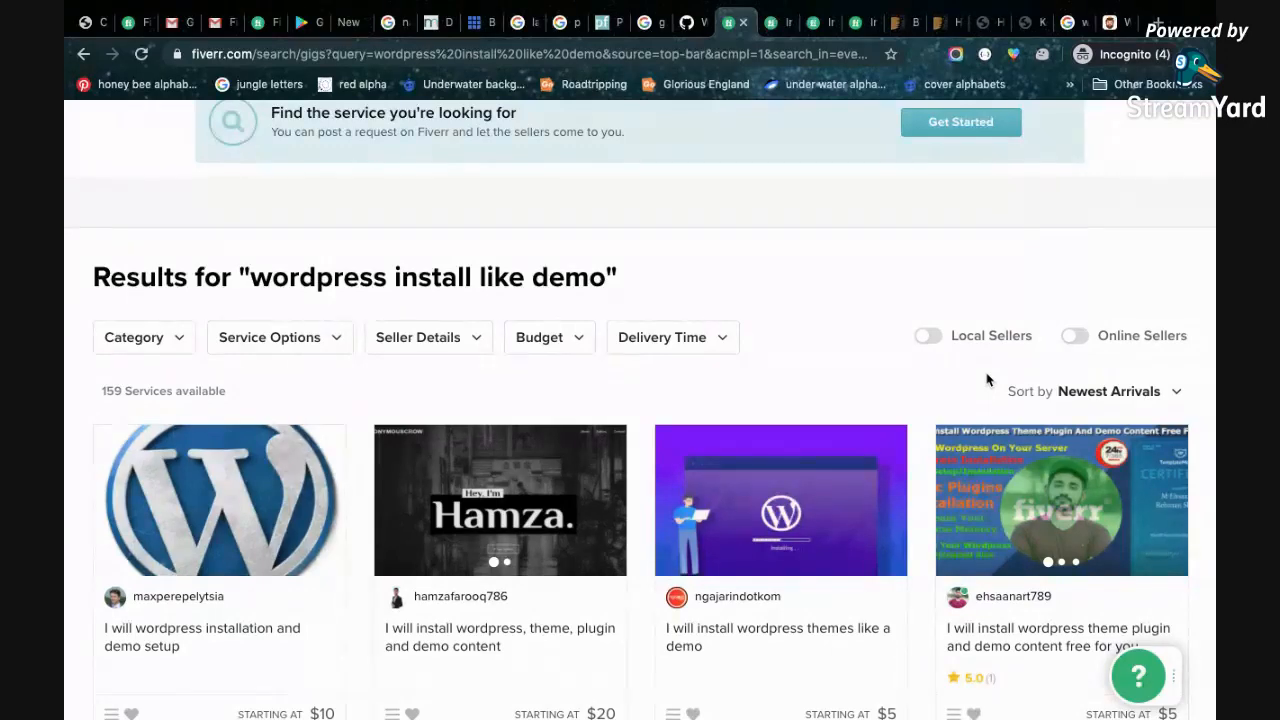
pyautogui.scroll(-4, 986, 380)
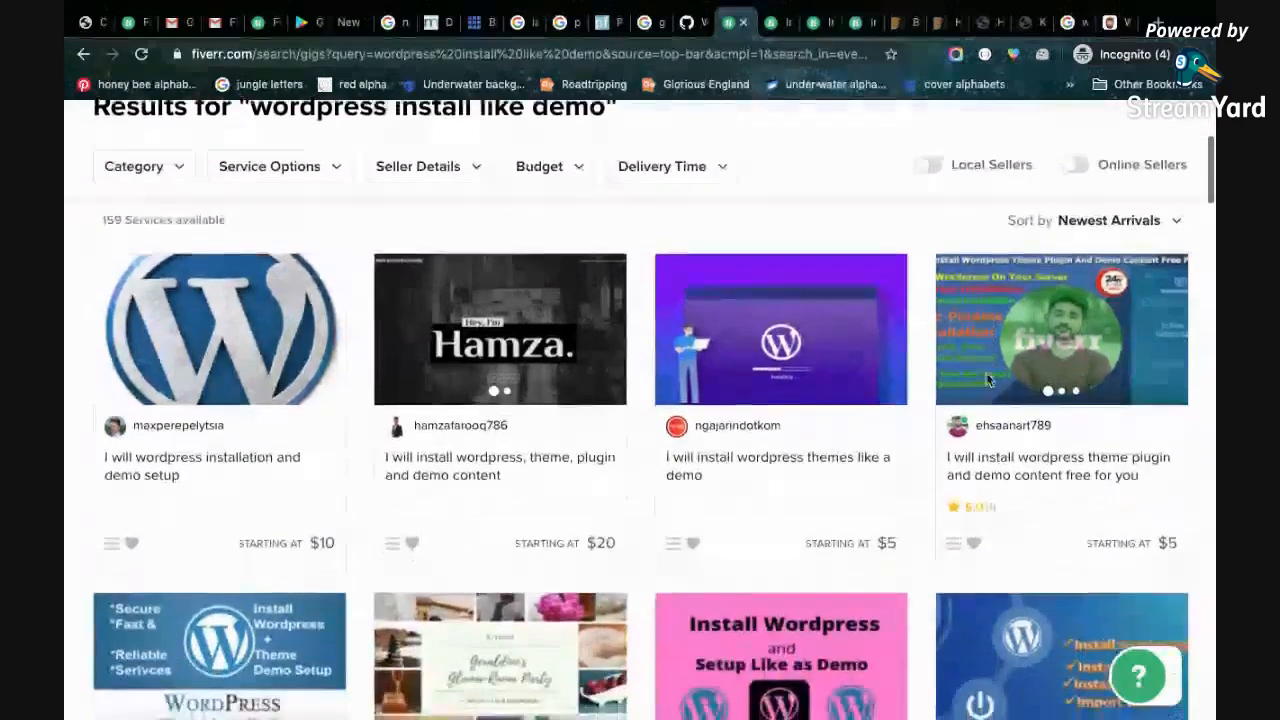
pyautogui.scroll(-1, 988, 381)
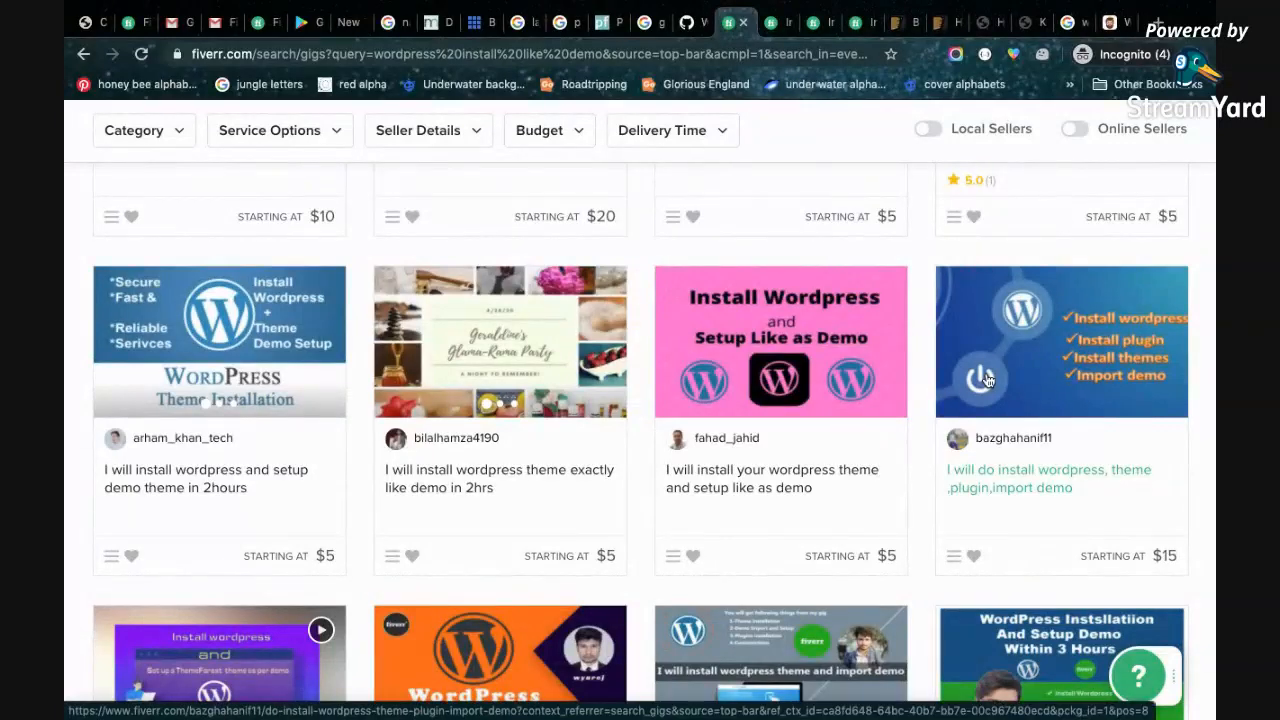
pyautogui.scroll(1, 986, 380)
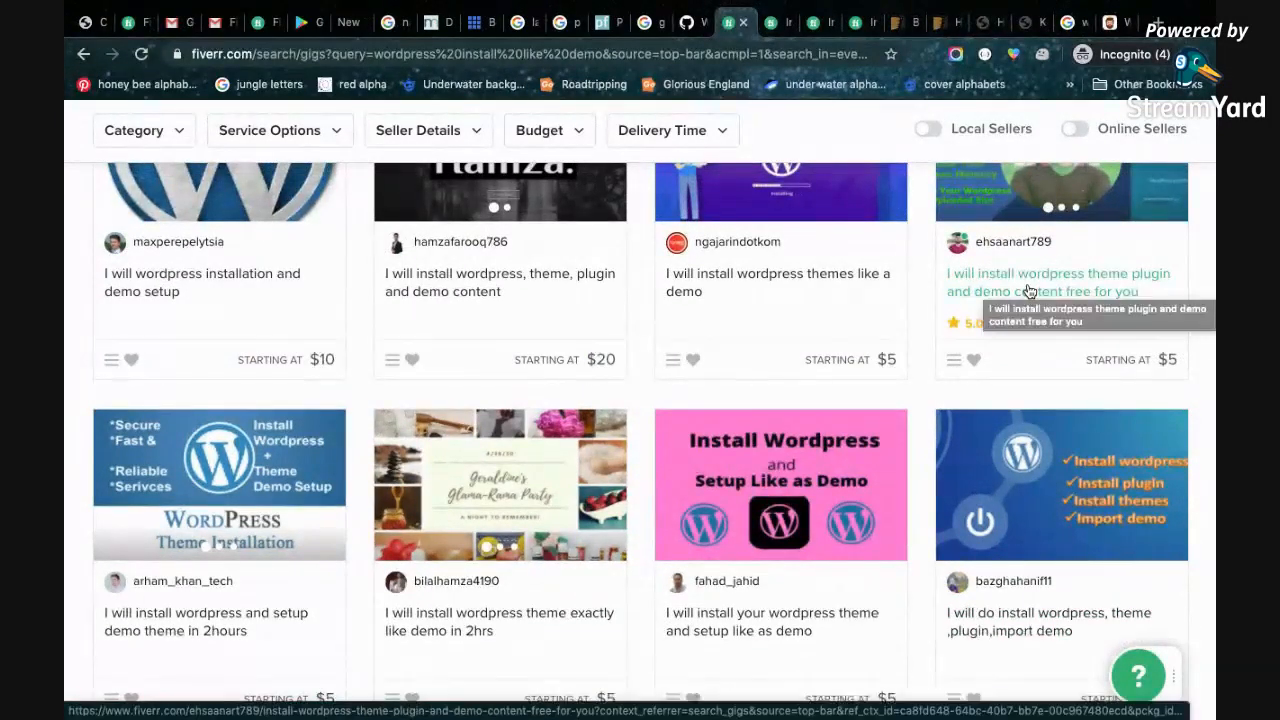
pyautogui.scroll(-5, 1028, 290)
pyautogui.scroll(-10, 1030, 291)
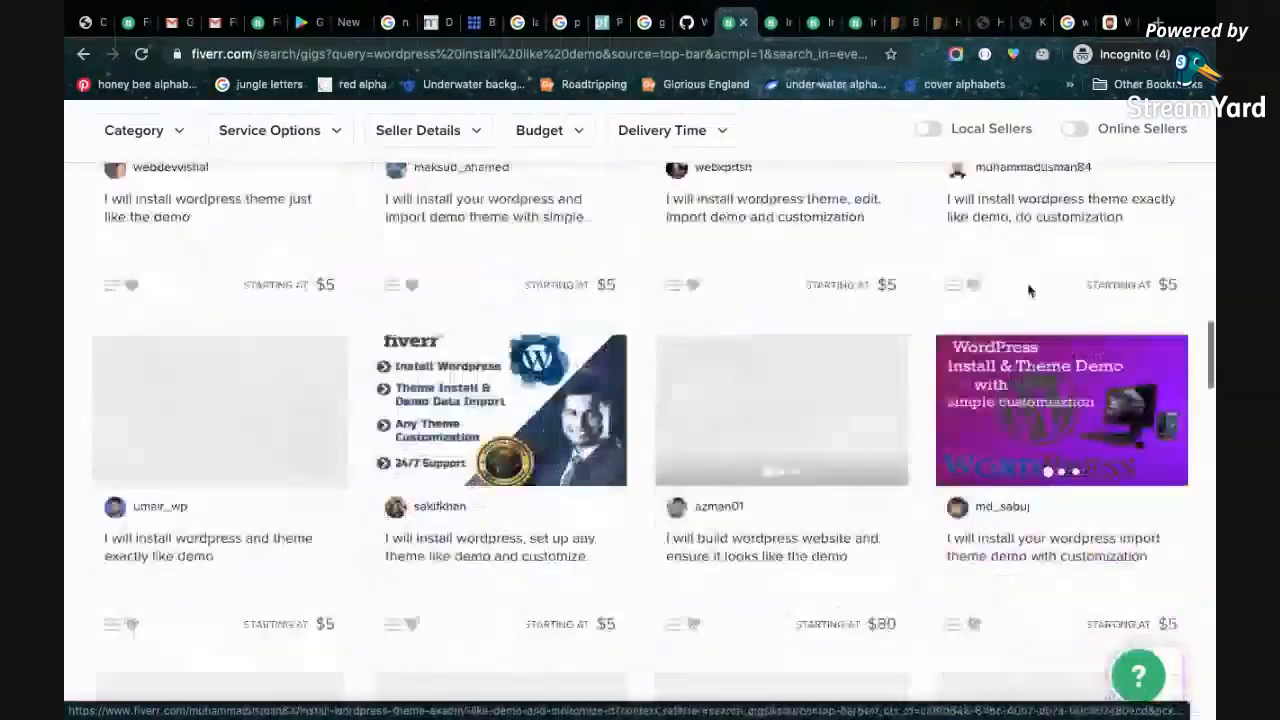
pyautogui.scroll(-6, 1030, 291)
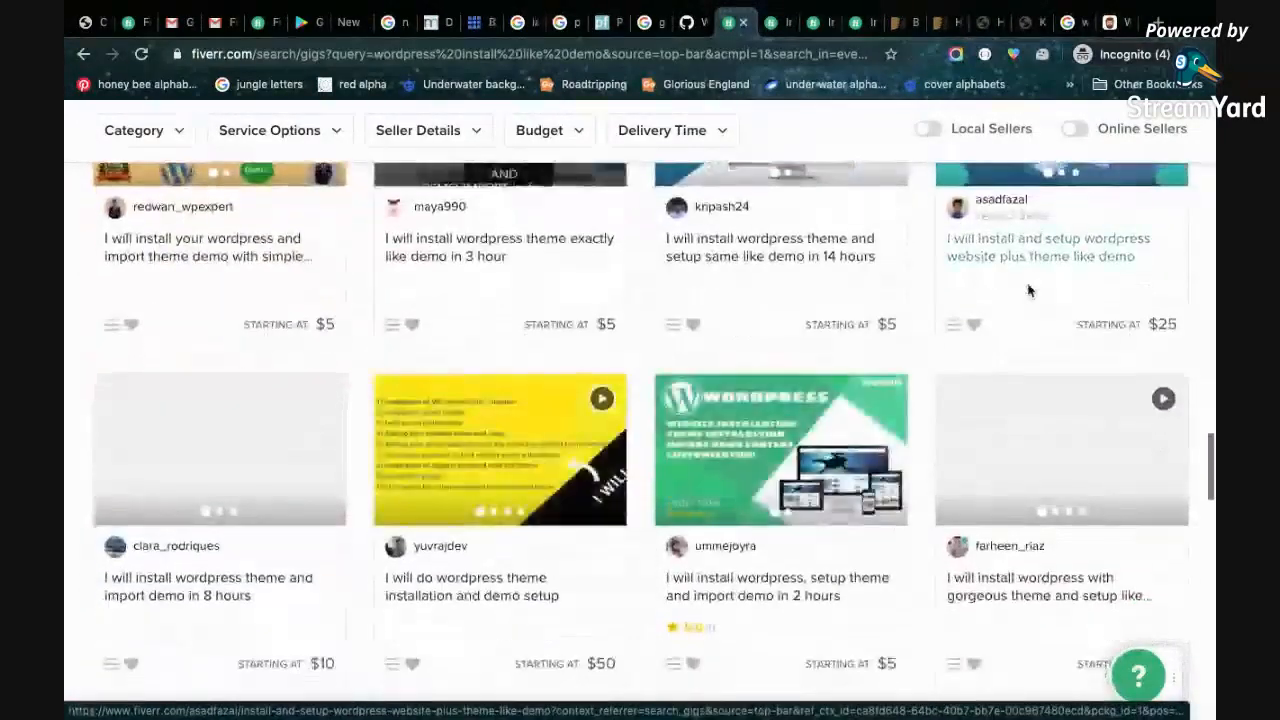
pyautogui.scroll(-5, 1030, 291)
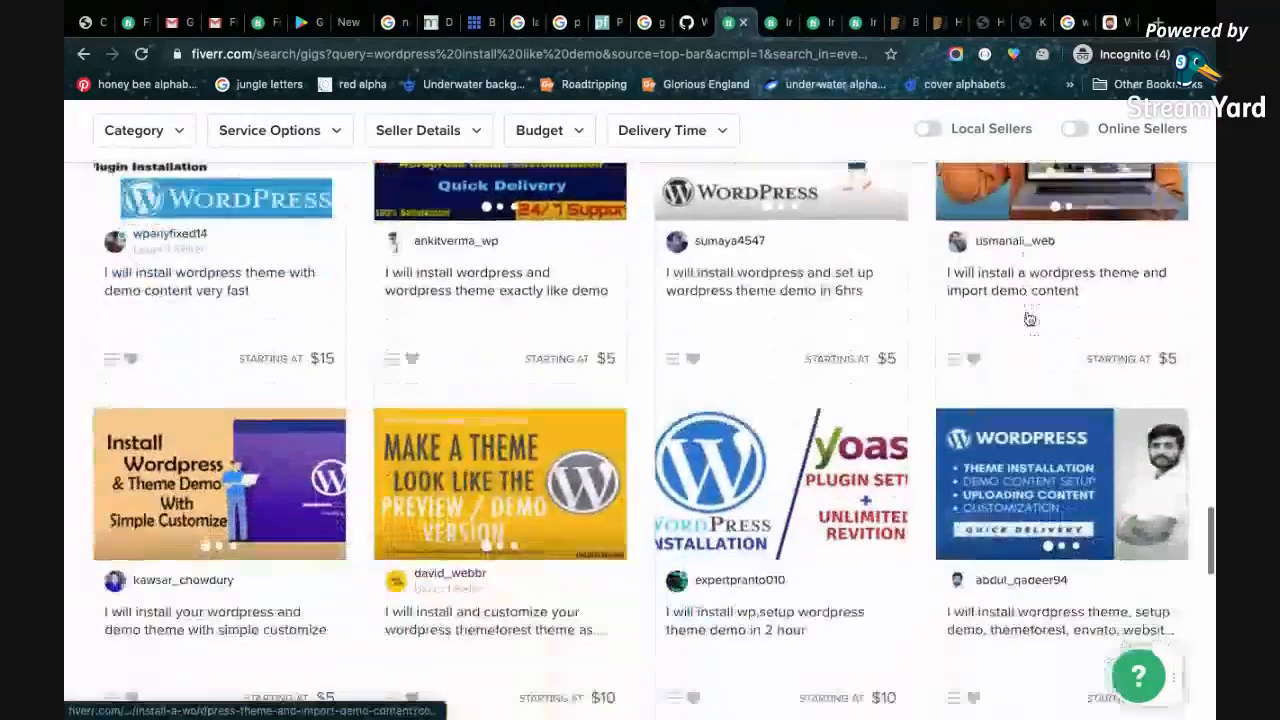
pyautogui.scroll(-5, 1028, 318)
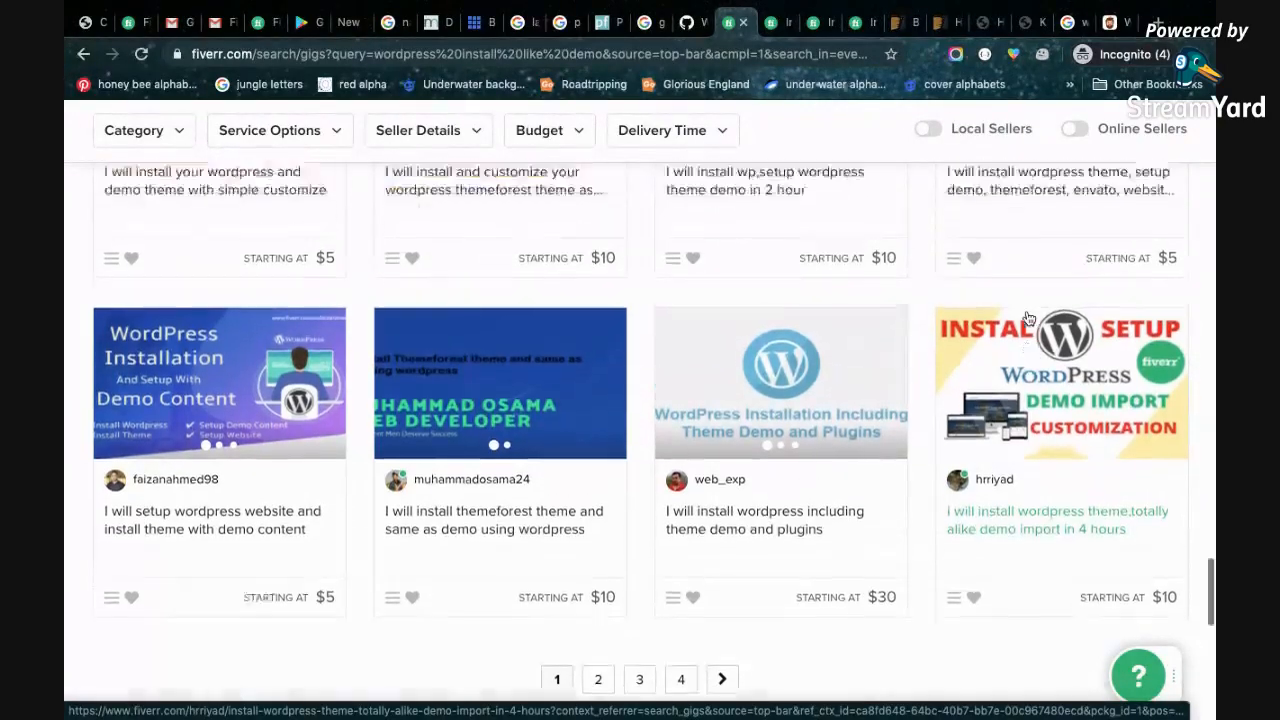
# - Scroll back to the top and select the search query text
pyautogui.scroll(10, 1028, 318)
pyautogui.scroll(10, 1028, 318)
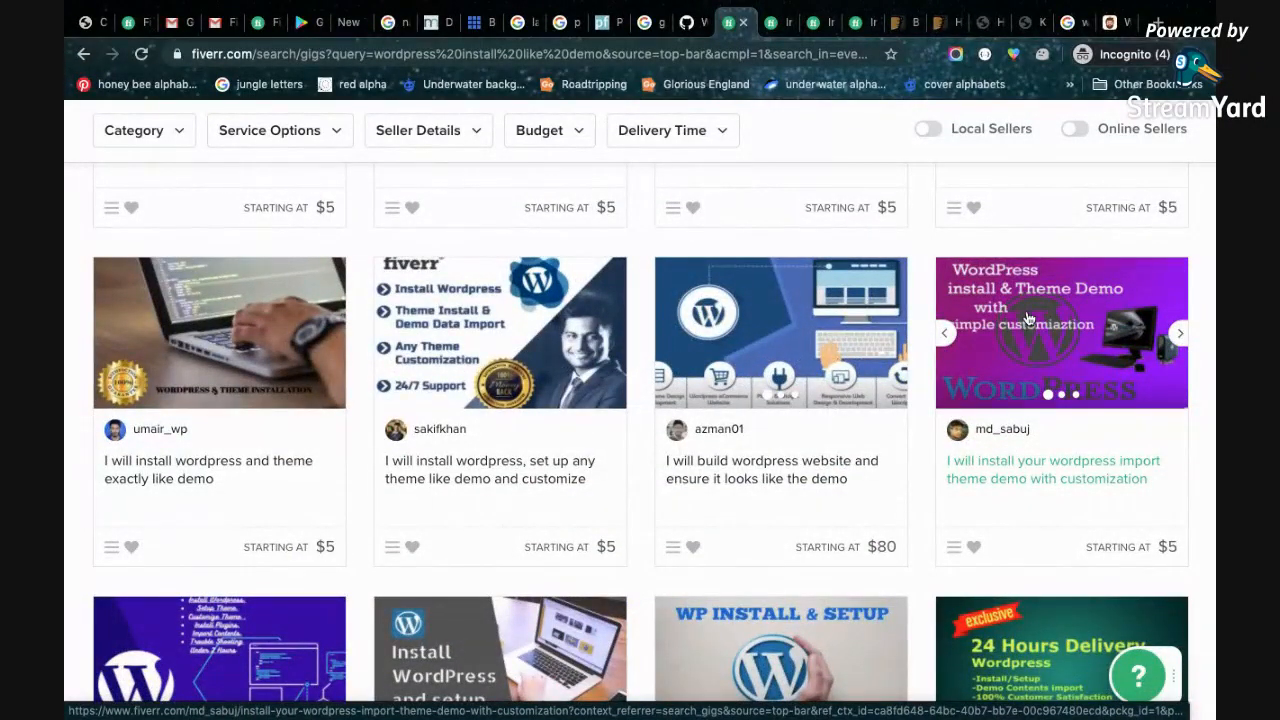
pyautogui.scroll(3, 1028, 318)
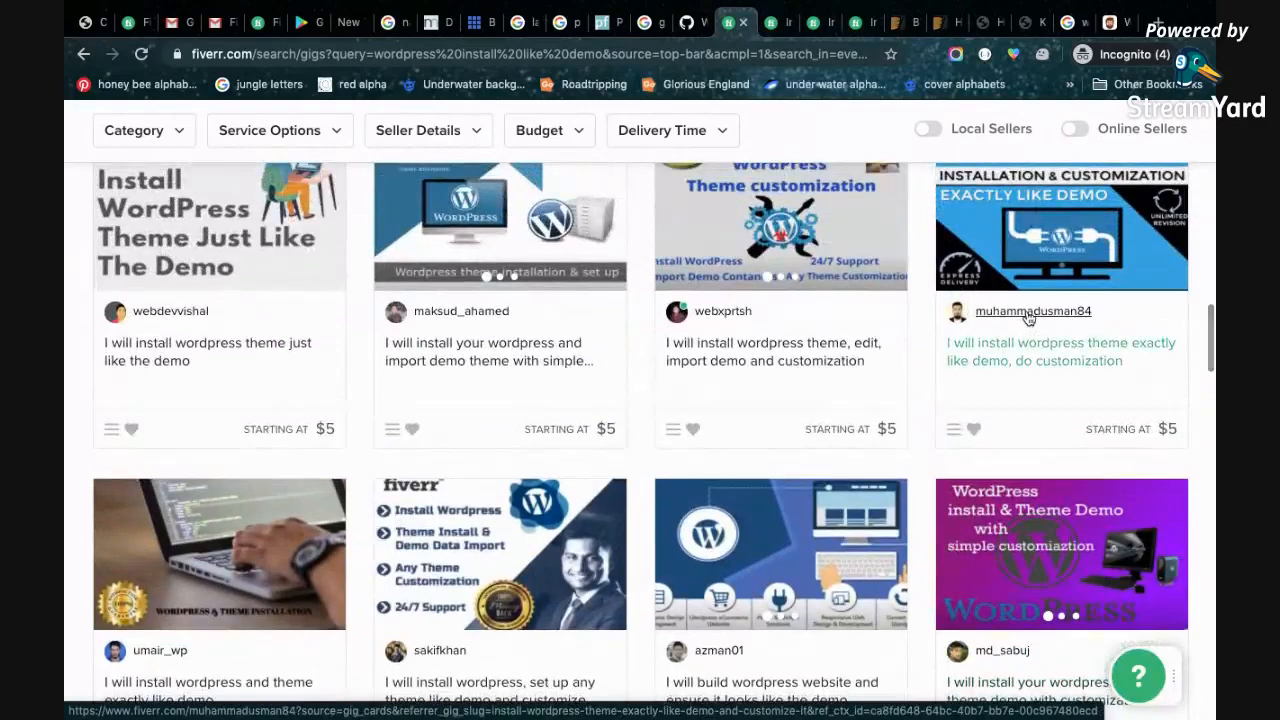
pyautogui.scroll(3, 1028, 318)
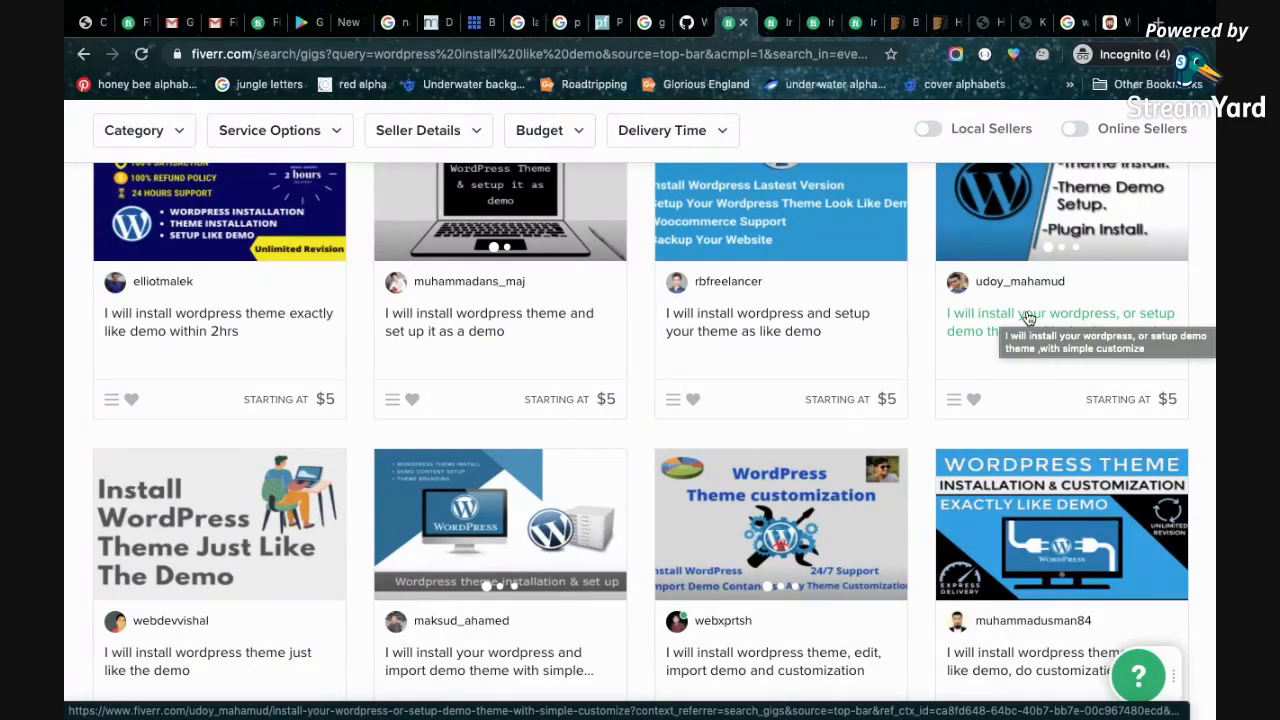
pyautogui.scroll(3, 1028, 318)
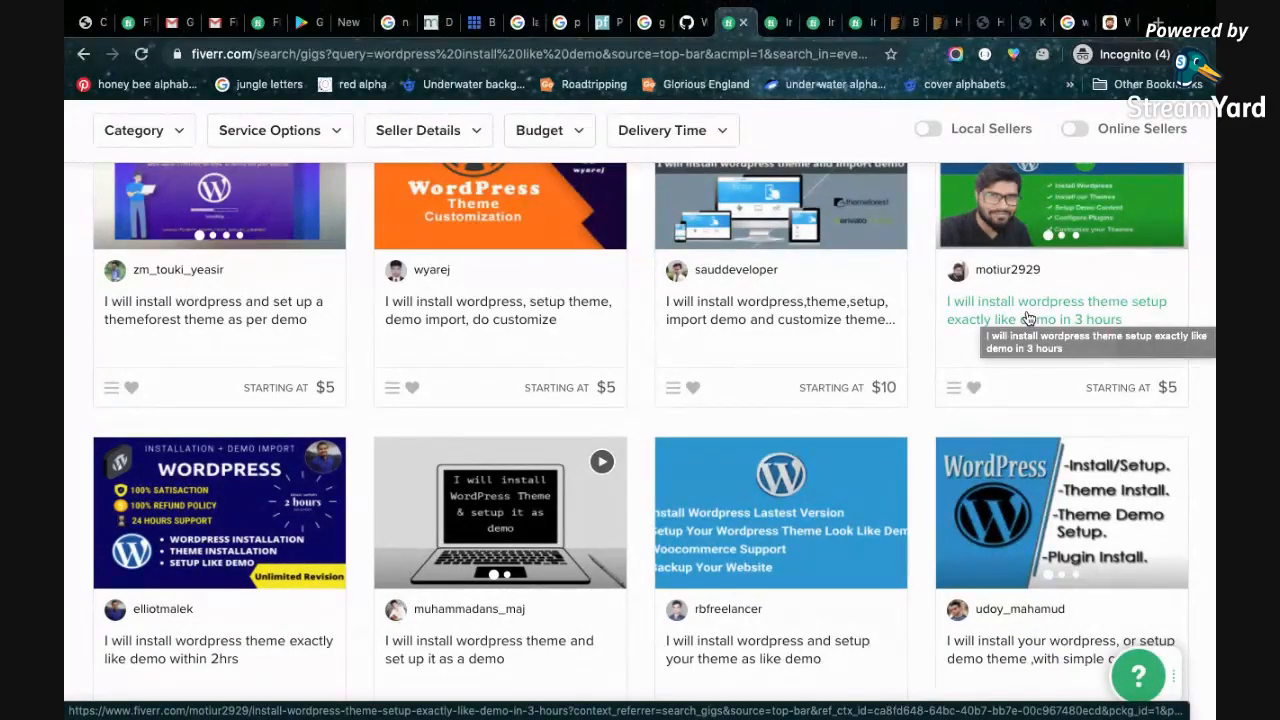
pyautogui.scroll(3, 1028, 318)
pyautogui.scroll(8, 1028, 318)
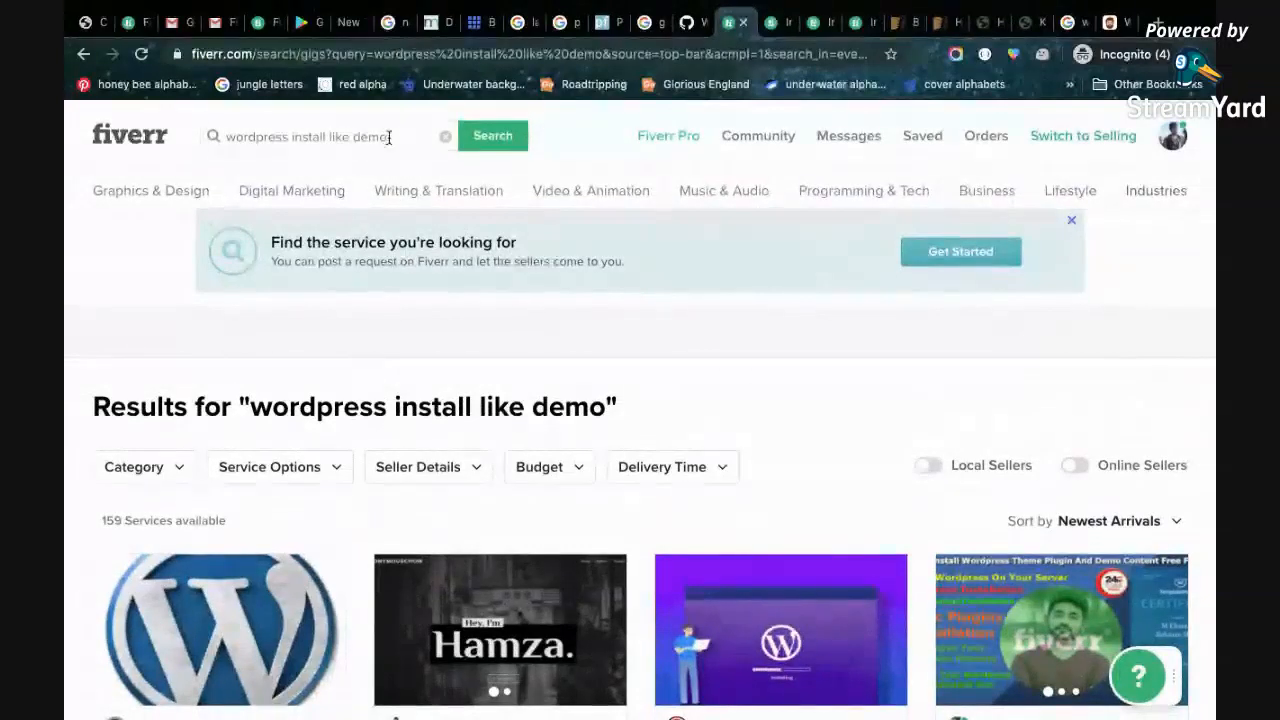
pyautogui.moveTo(389, 137); pyautogui.dragTo(225, 130)
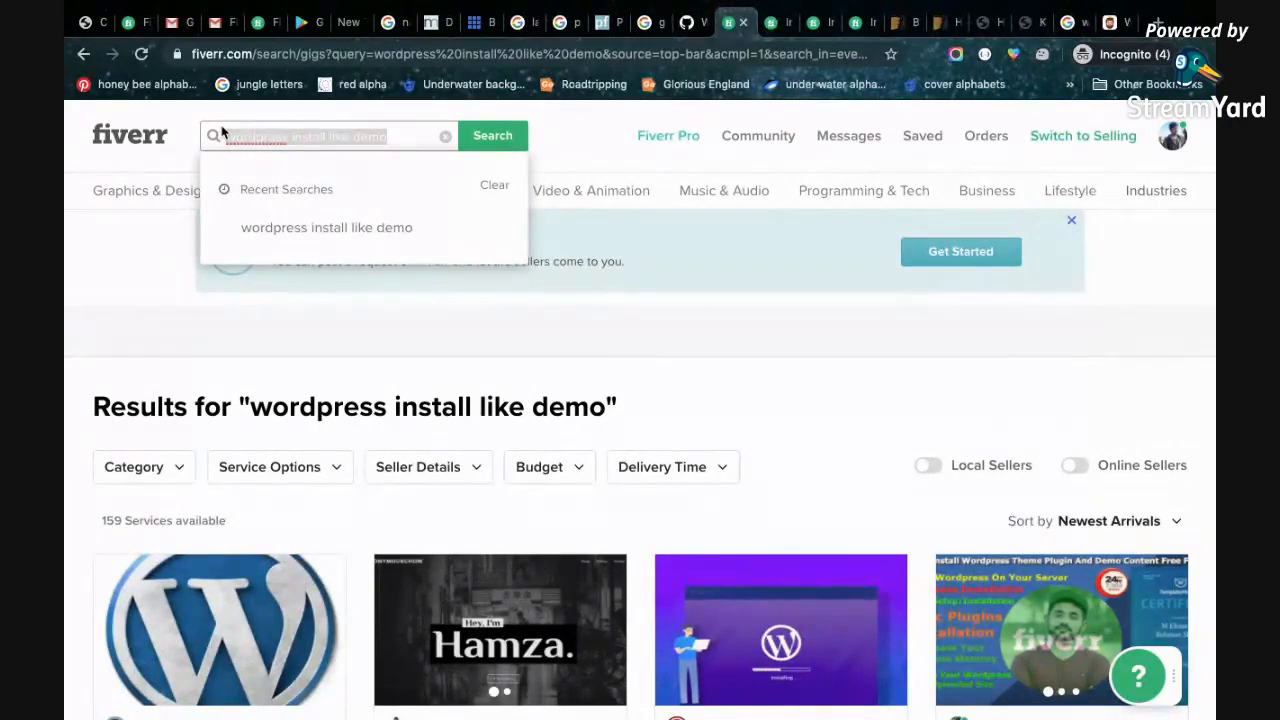
pyautogui.moveTo(726, 200)
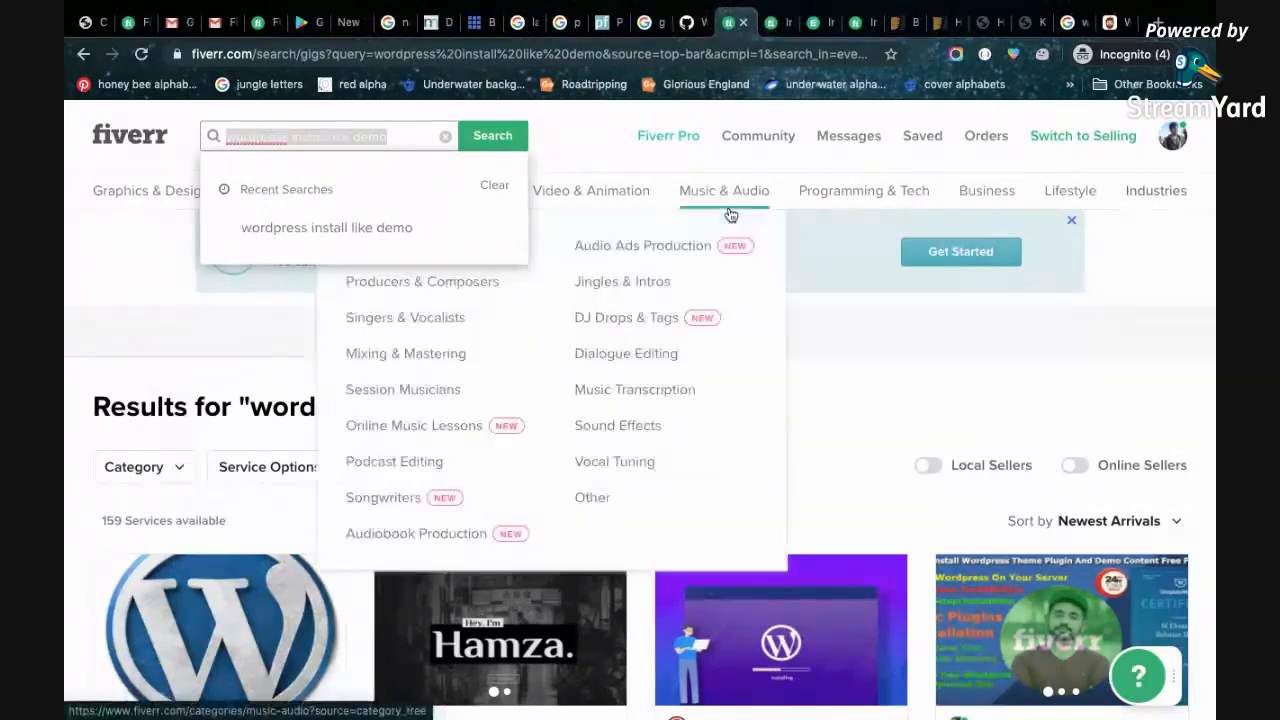